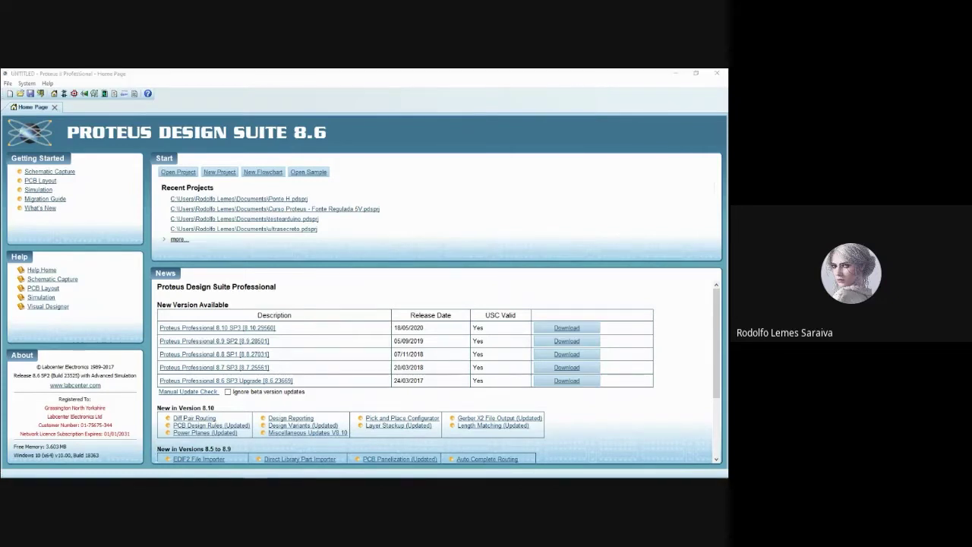
{"action": "left_click", "coordinate": [277, 263]}
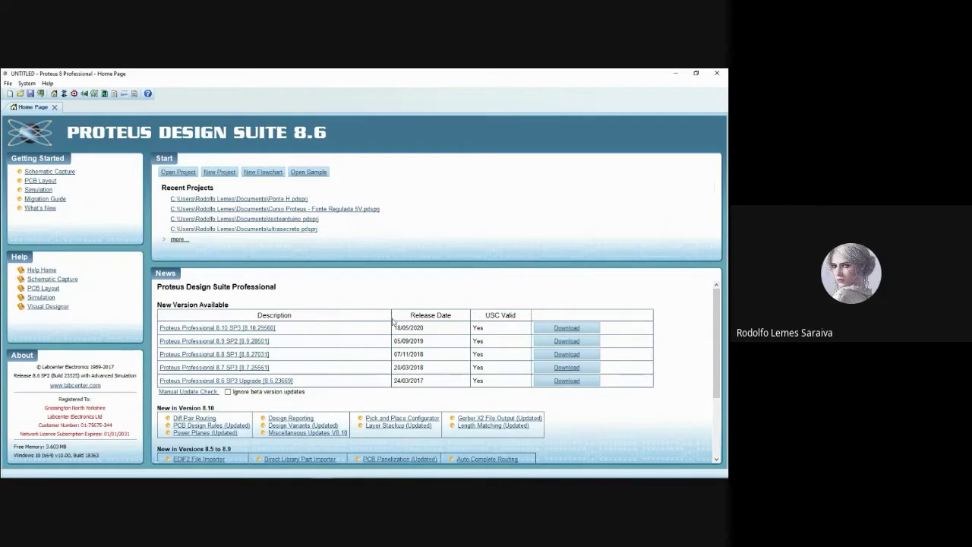
{"action": "scroll", "coordinate": [367, 303], "scroll_direction": "down", "scroll_amount": 1}
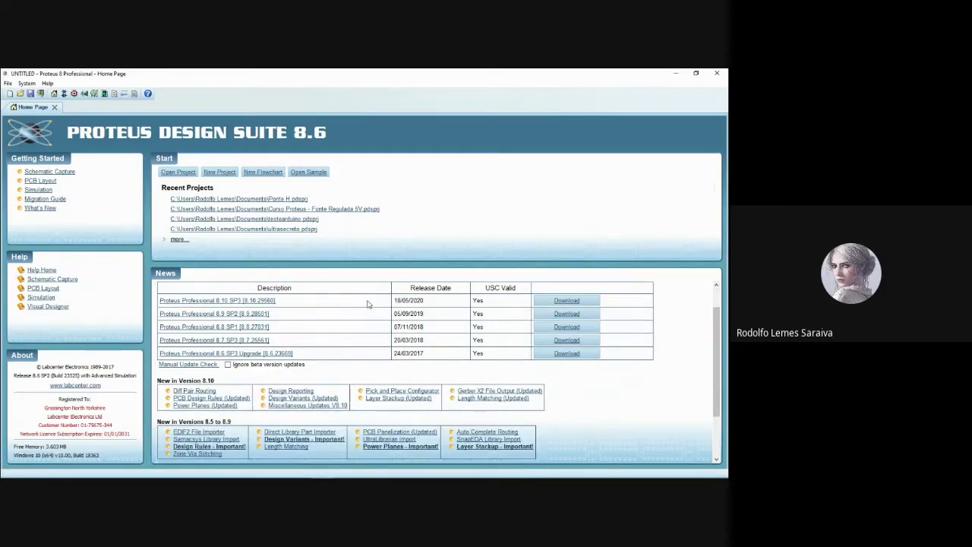
{"action": "scroll", "coordinate": [366, 304], "scroll_direction": "down", "scroll_amount": 2}
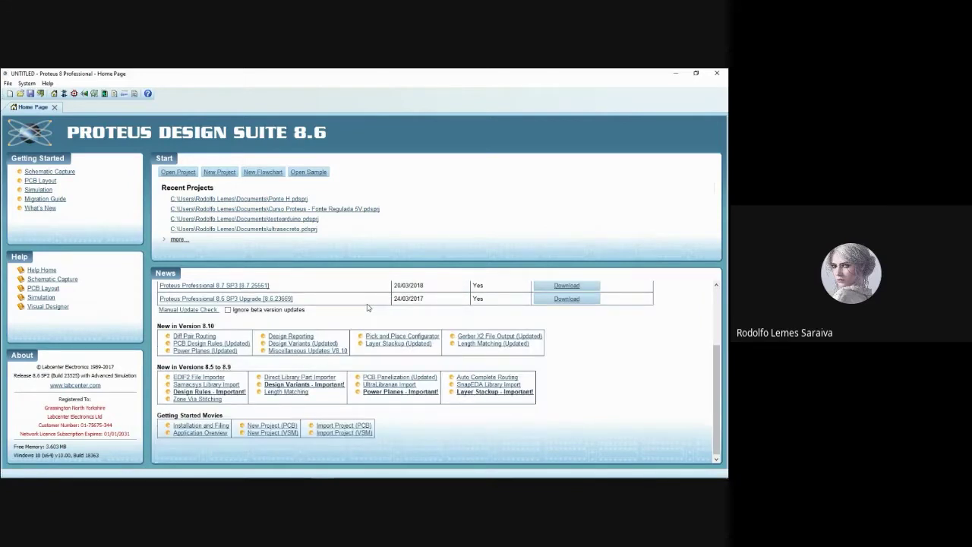
{"action": "scroll", "coordinate": [366, 307], "scroll_direction": "up", "scroll_amount": 3}
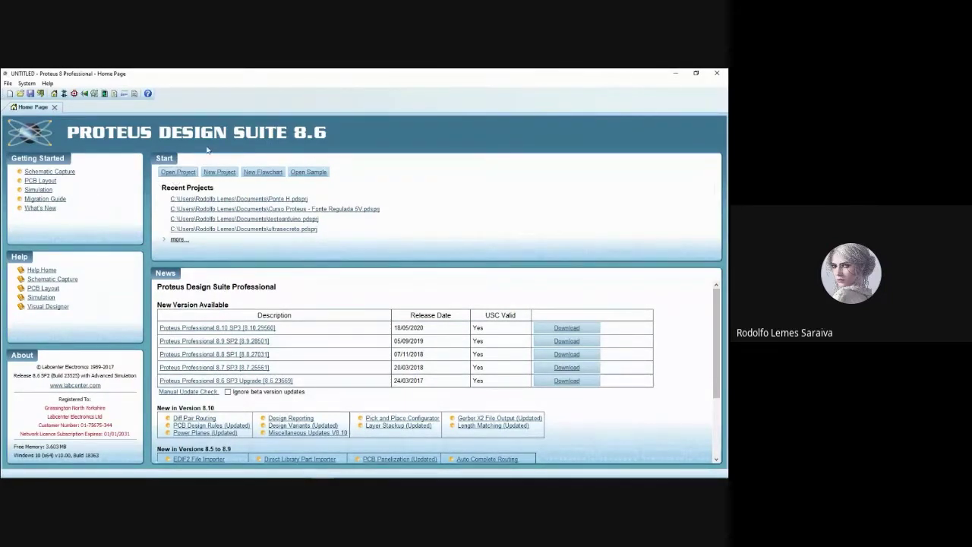
Start a new project and name it "Curso Proteus - Fonte".
{"action": "left_click", "coordinate": [177, 178]}
{"action": "left_click", "coordinate": [217, 173]}
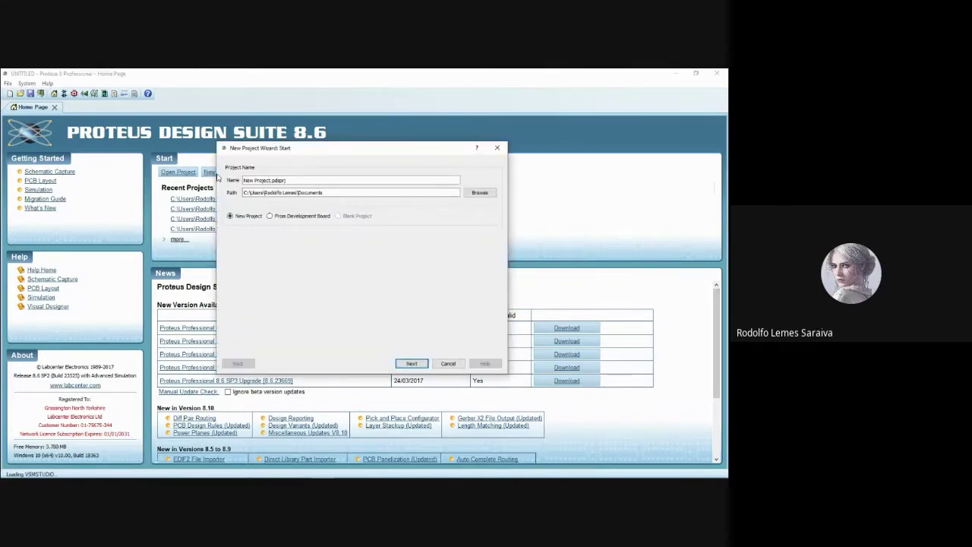
{"action": "double_click", "coordinate": [293, 182]}
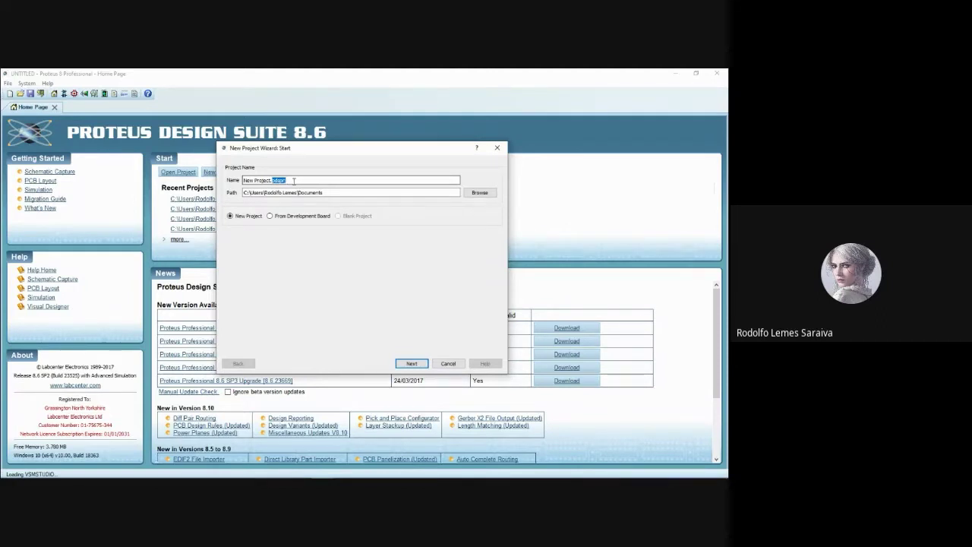
{"action": "key", "text": "BackSpace"}
{"action": "key", "text": "BackSpace"}
{"action": "key", "text": "BackSpace"}
{"action": "key", "text": "BackSpace"}
{"action": "key", "text": "BackSpace"}
{"action": "key", "text": "BackSpace"}
{"action": "type", "text": "Curso Proteus"}
{"action": "key", "text": "BackSpace"}
{"action": "key", "text": "BackSpace"}
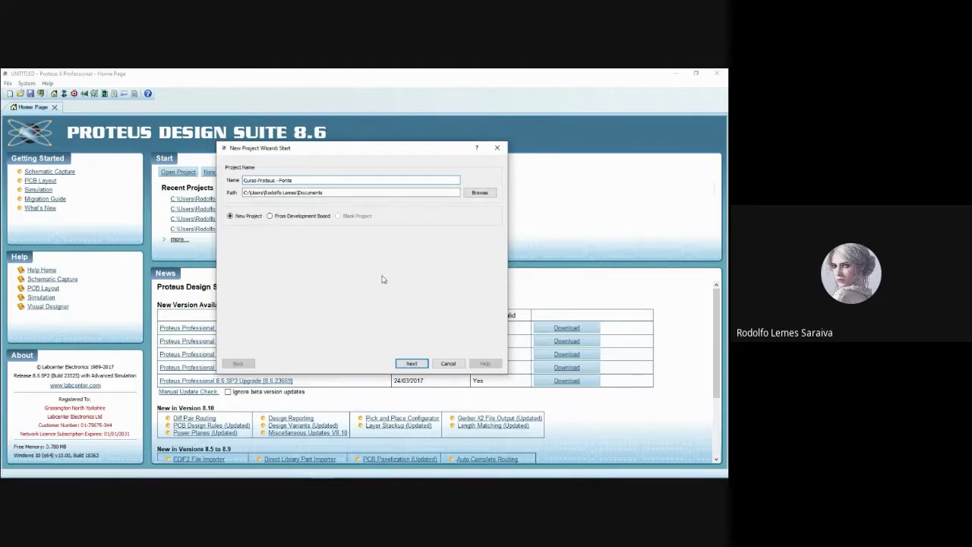
Create the project with the DEFAULT schematic template, no PCB layout and no firmware project.
{"action": "left_click", "coordinate": [407, 364]}
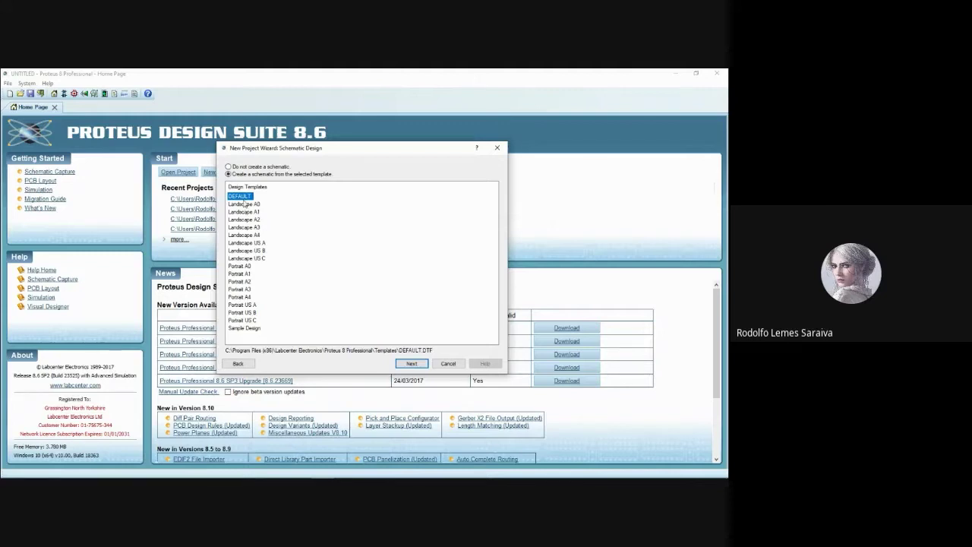
{"action": "left_click", "coordinate": [411, 364]}
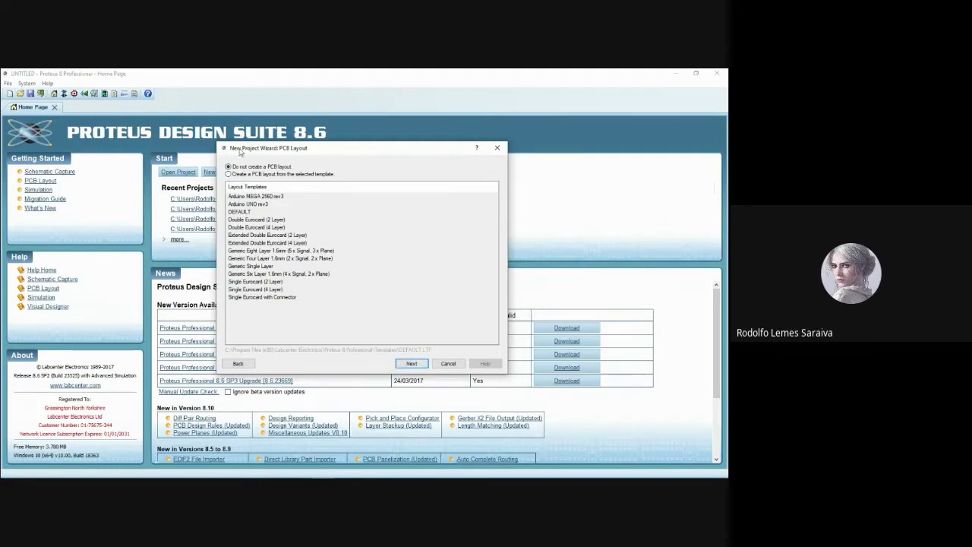
{"action": "left_click", "coordinate": [407, 364]}
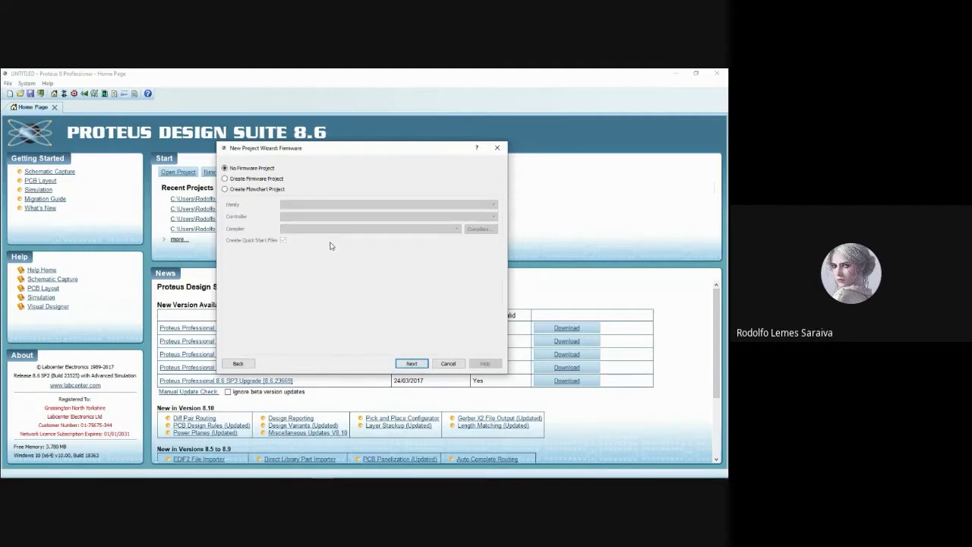
{"action": "left_click", "coordinate": [410, 364]}
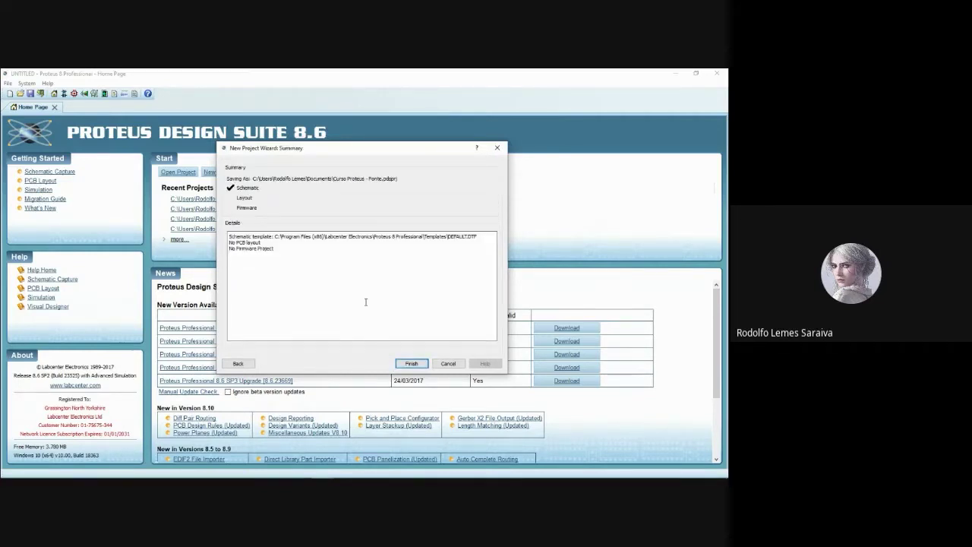
{"action": "left_click", "coordinate": [412, 362]}
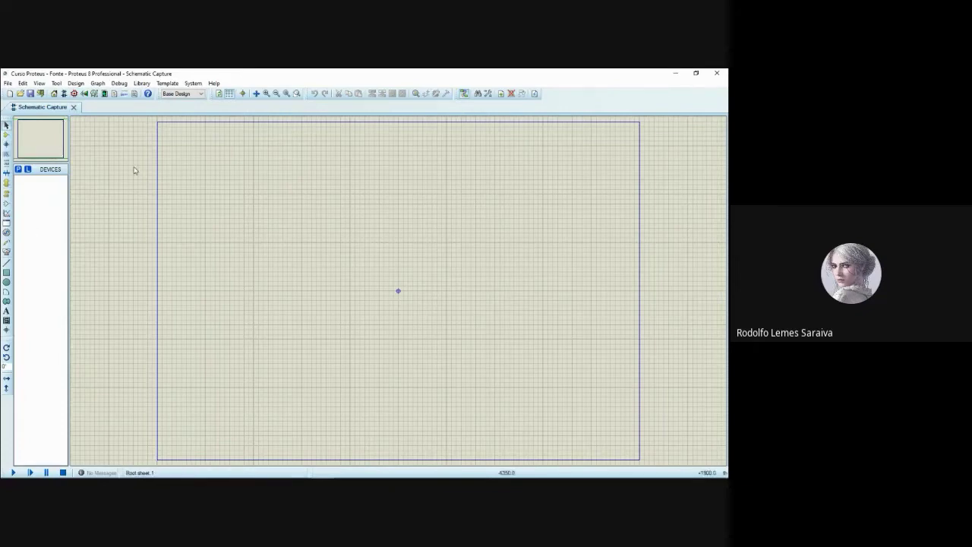
Try the 0.1in and 0.5in snap settings on the schematic grid, and restore the 50th snap.
{"action": "left_click", "coordinate": [12, 86]}
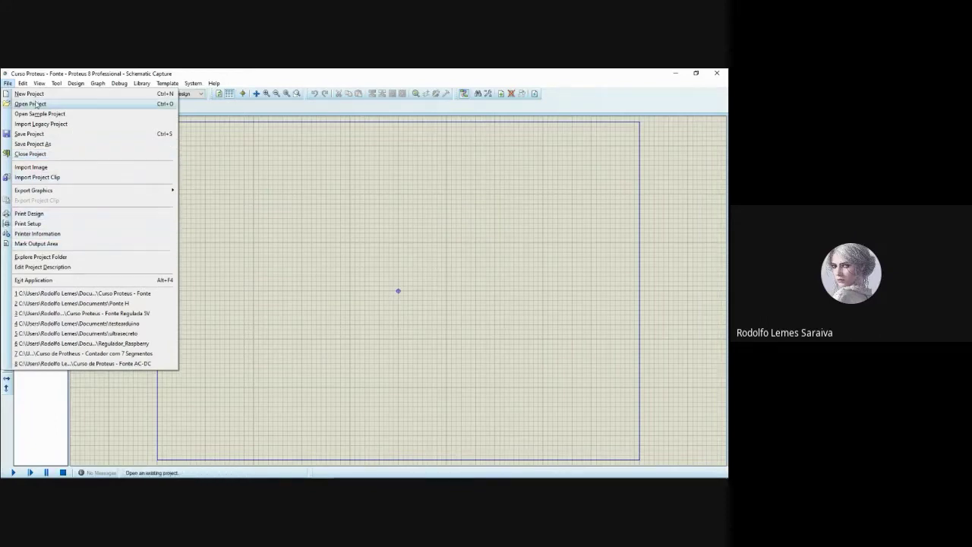
{"action": "mouse_move", "coordinate": [23, 83]}
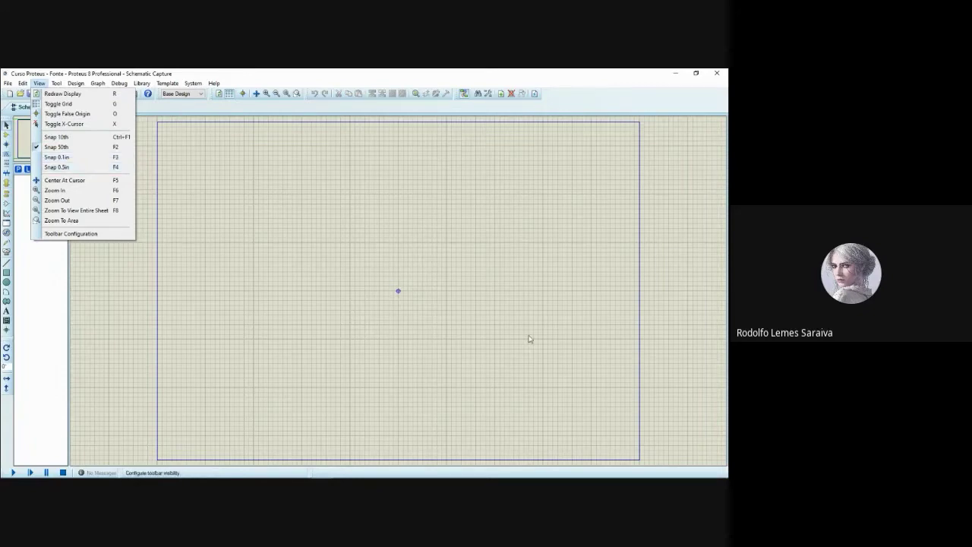
{"action": "left_click", "coordinate": [56, 157]}
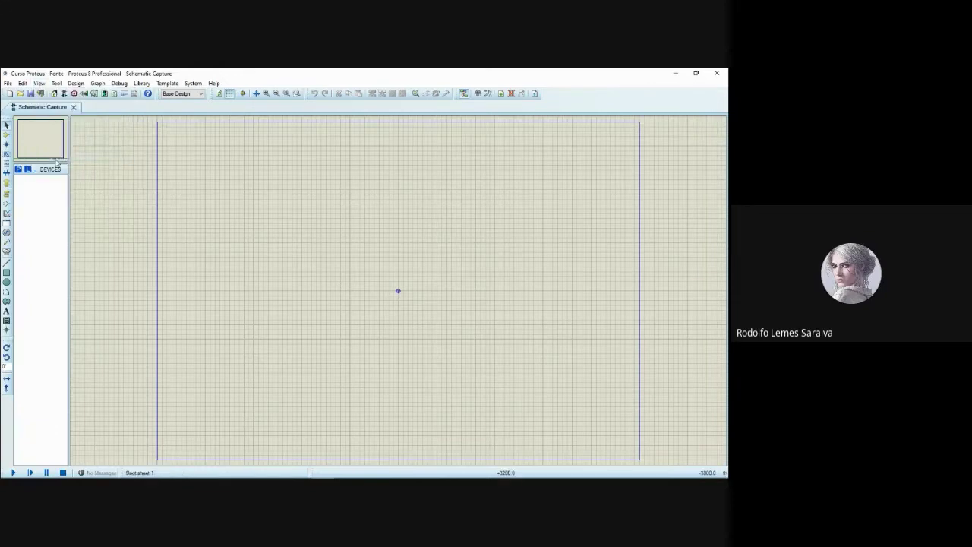
{"action": "left_click", "coordinate": [39, 83]}
{"action": "left_click", "coordinate": [61, 167]}
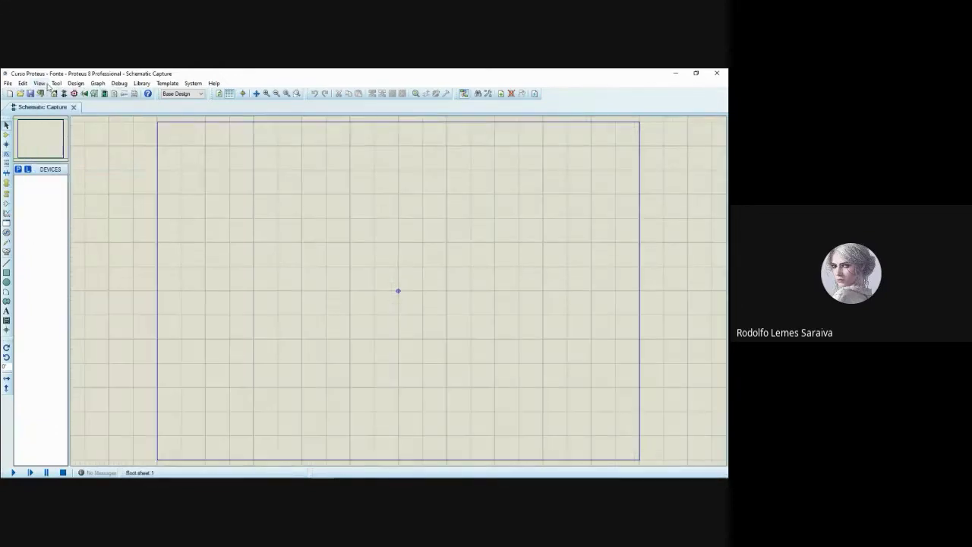
{"action": "left_click", "coordinate": [39, 83]}
{"action": "left_click", "coordinate": [57, 157]}
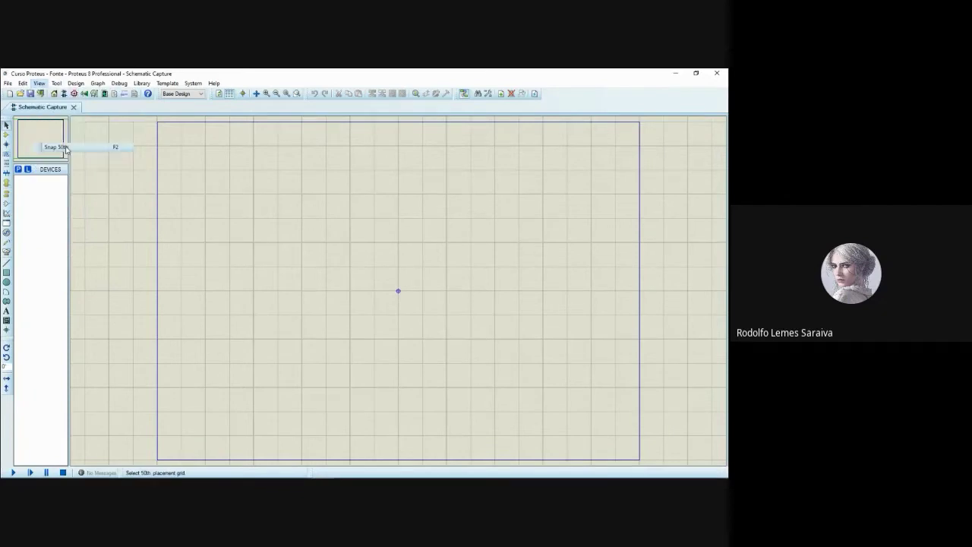
{"action": "left_click", "coordinate": [55, 82]}
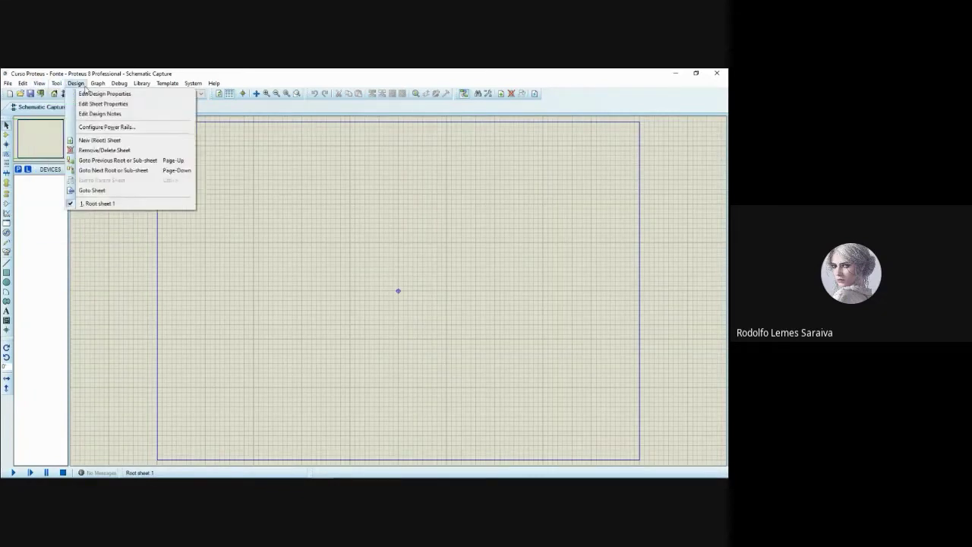
{"action": "mouse_move", "coordinate": [211, 82]}
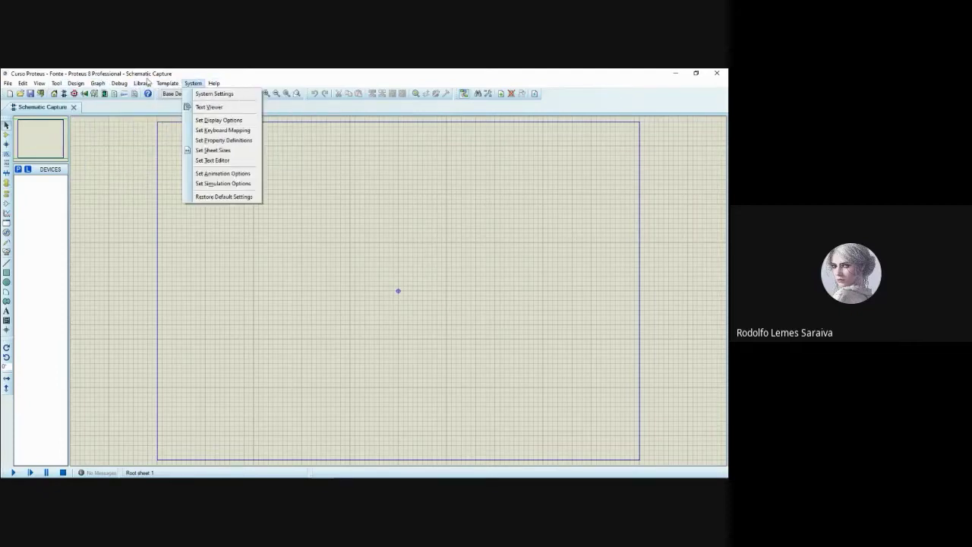
{"action": "mouse_move", "coordinate": [178, 84]}
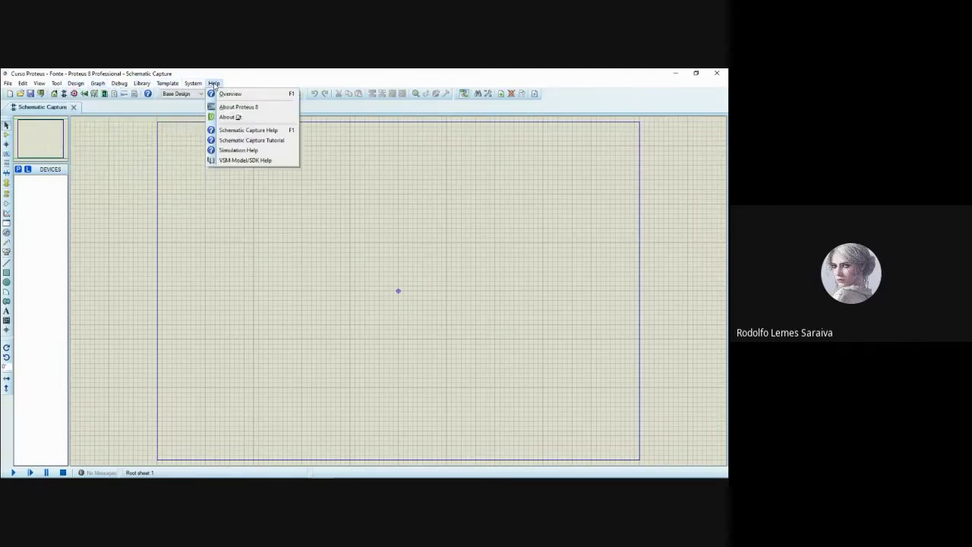
{"action": "key", "text": "Escape"}
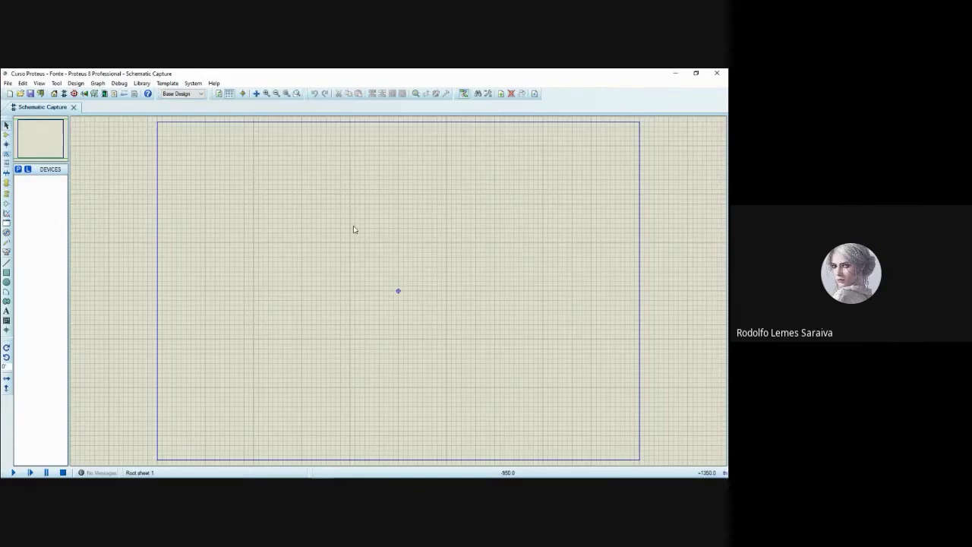
Examine the empty schematic sheet at different zoom levels and positions.
{"action": "scroll", "coordinate": [364, 250], "scroll_direction": "down", "scroll_amount": 4}
{"action": "scroll", "coordinate": [387, 280], "scroll_direction": "up", "scroll_amount": 2}
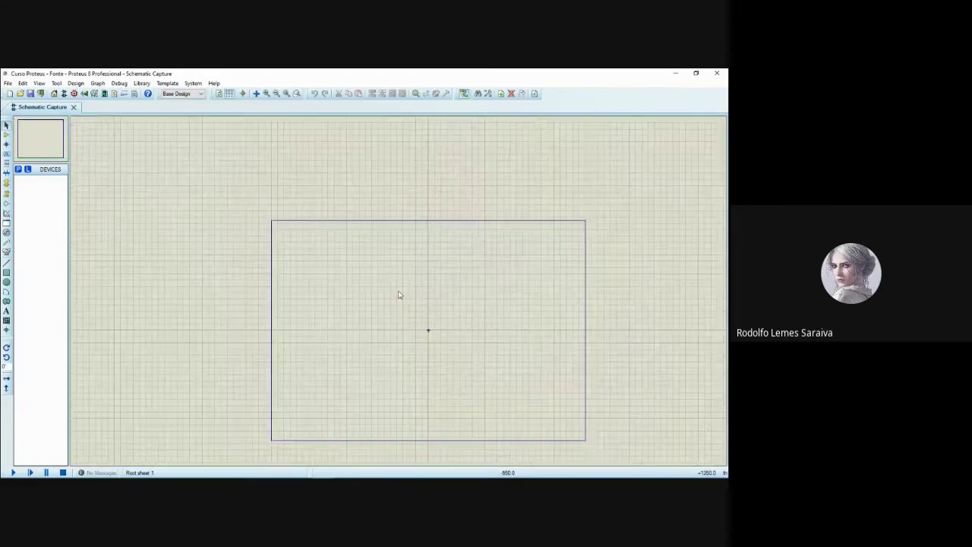
{"action": "scroll", "coordinate": [398, 293], "scroll_direction": "up", "scroll_amount": 1}
{"action": "left_click_drag", "start_coordinate": [471, 326], "coordinate": [419, 260]}
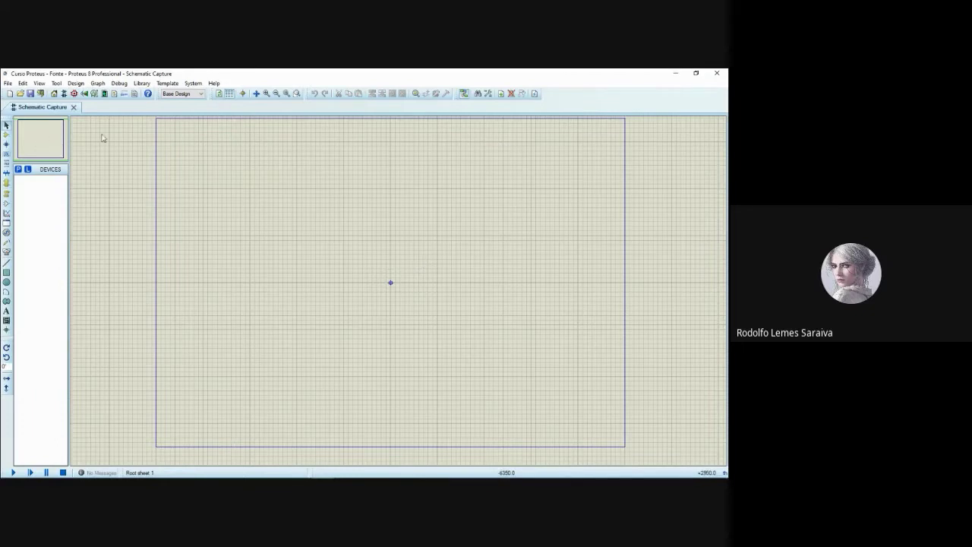
{"action": "left_click", "coordinate": [36, 143]}
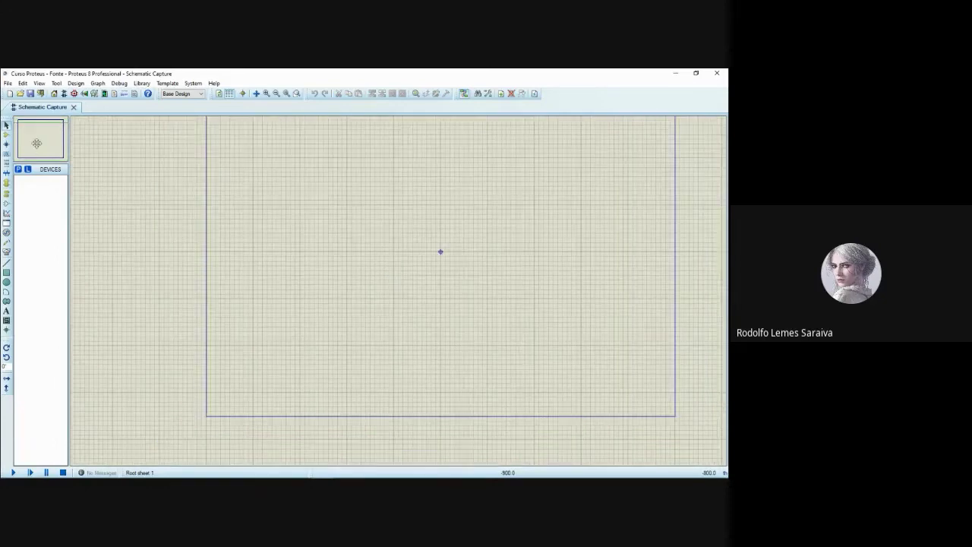
{"action": "mouse_move", "coordinate": [34, 143]}
{"action": "left_mouse_down"}
{"action": "mouse_move", "coordinate": [54, 132]}
{"action": "mouse_move", "coordinate": [45, 126]}
{"action": "mouse_move", "coordinate": [28, 135]}
{"action": "mouse_move", "coordinate": [43, 143]}
{"action": "left_mouse_up"}
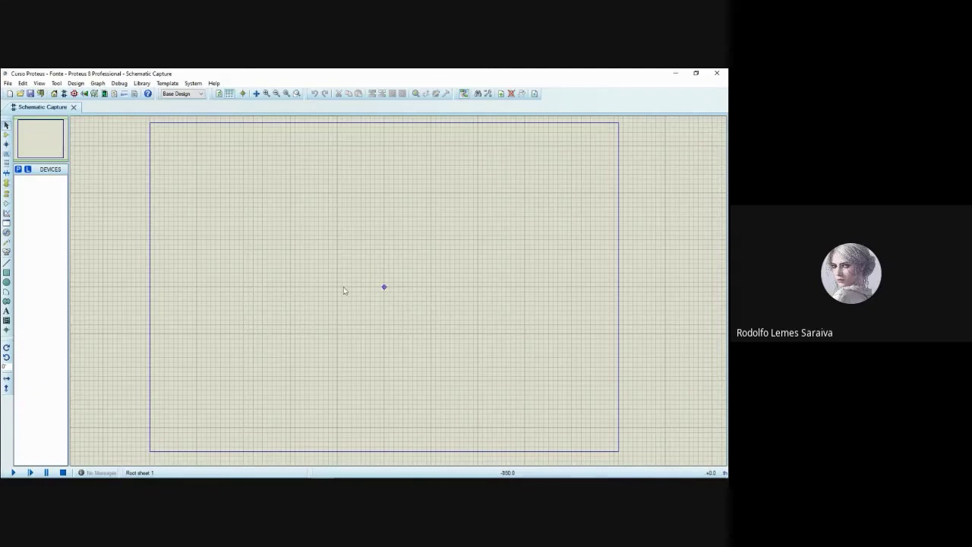
{"action": "scroll", "coordinate": [343, 290], "scroll_direction": "down", "scroll_amount": 3}
{"action": "scroll", "coordinate": [397, 297], "scroll_direction": "up", "scroll_amount": 6}
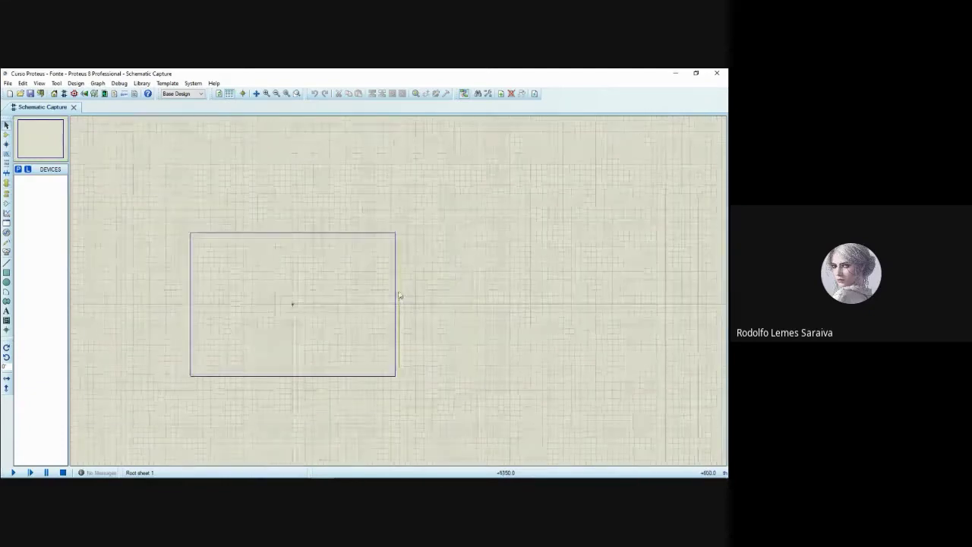
{"action": "scroll", "coordinate": [397, 294], "scroll_direction": "down", "scroll_amount": 1}
{"action": "scroll", "coordinate": [310, 295], "scroll_direction": "down", "scroll_amount": 2}
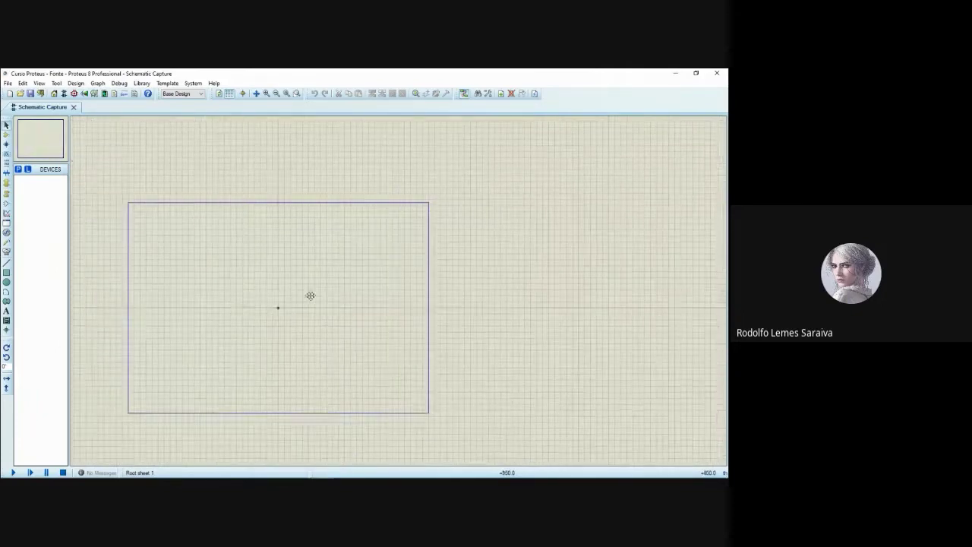
{"action": "scroll", "coordinate": [354, 293], "scroll_direction": "up", "scroll_amount": 2}
{"action": "scroll", "coordinate": [397, 288], "scroll_direction": "down", "scroll_amount": 1}
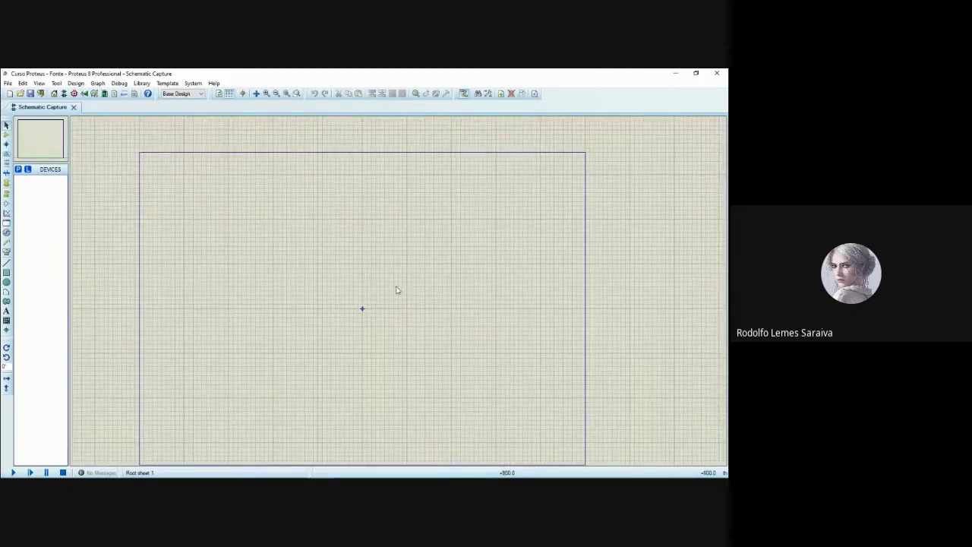
{"action": "left_click", "coordinate": [46, 145]}
{"action": "left_click_drag", "start_coordinate": [54, 136], "coordinate": [34, 139]}
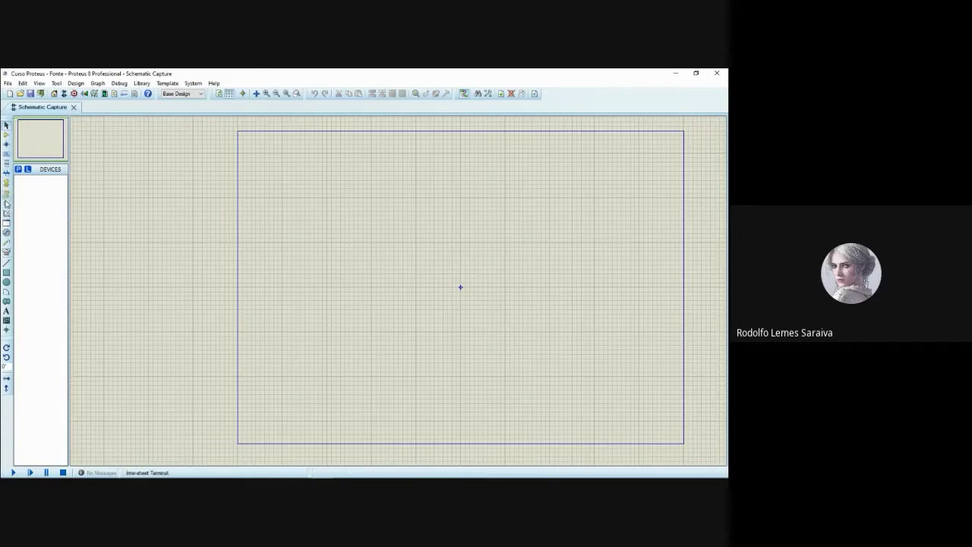
Display the list of virtual instruments available for circuit simulation.
{"action": "left_click", "coordinate": [7, 252]}
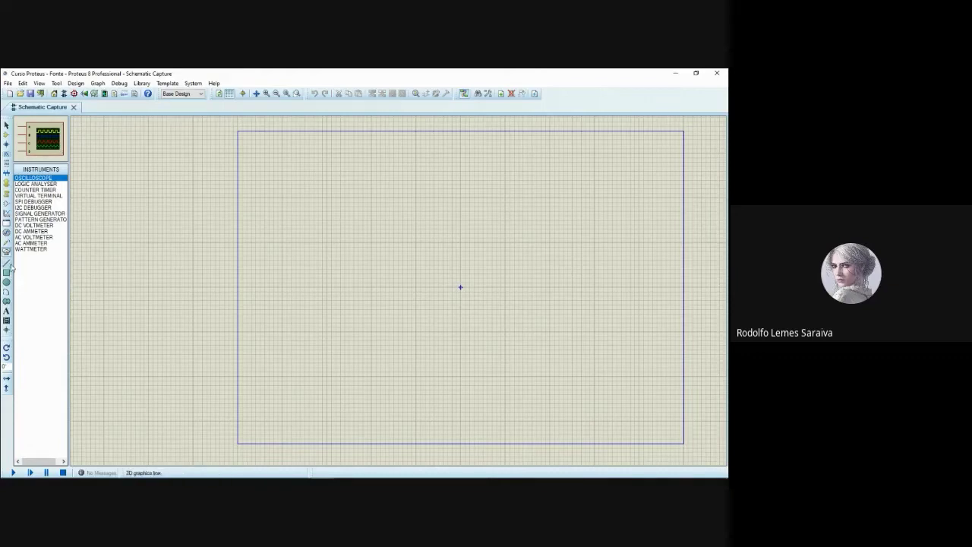
{"action": "left_click", "coordinate": [7, 264]}
{"action": "left_click_drag", "start_coordinate": [433, 278], "coordinate": [377, 278]}
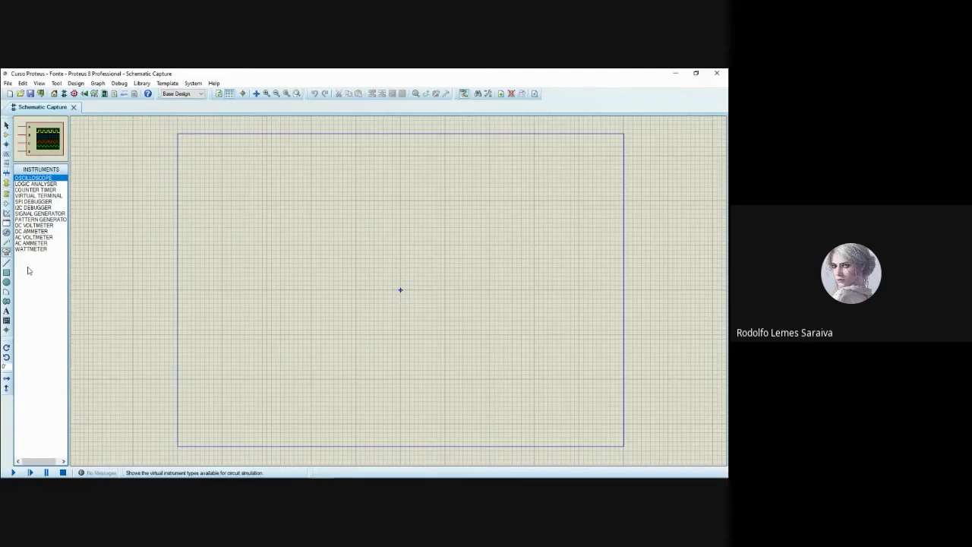
Open the device library picker for schematic components and show the Capacitors category.
{"action": "left_click", "coordinate": [6, 136]}
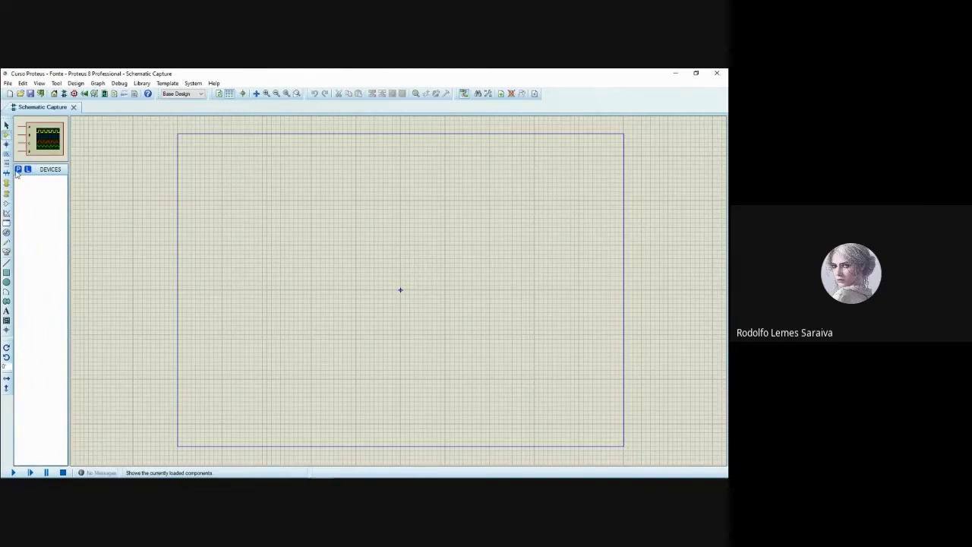
{"action": "left_click", "coordinate": [18, 169]}
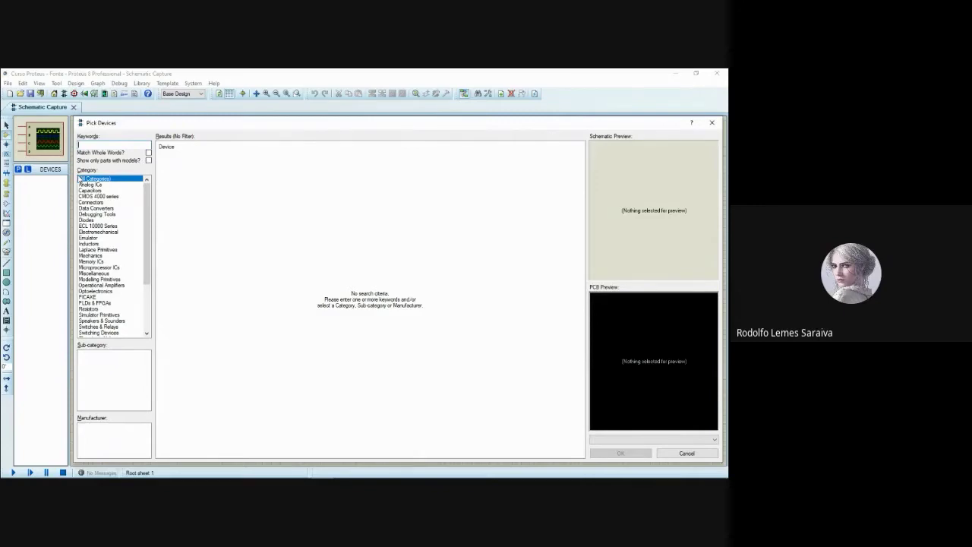
{"action": "left_click", "coordinate": [102, 190]}
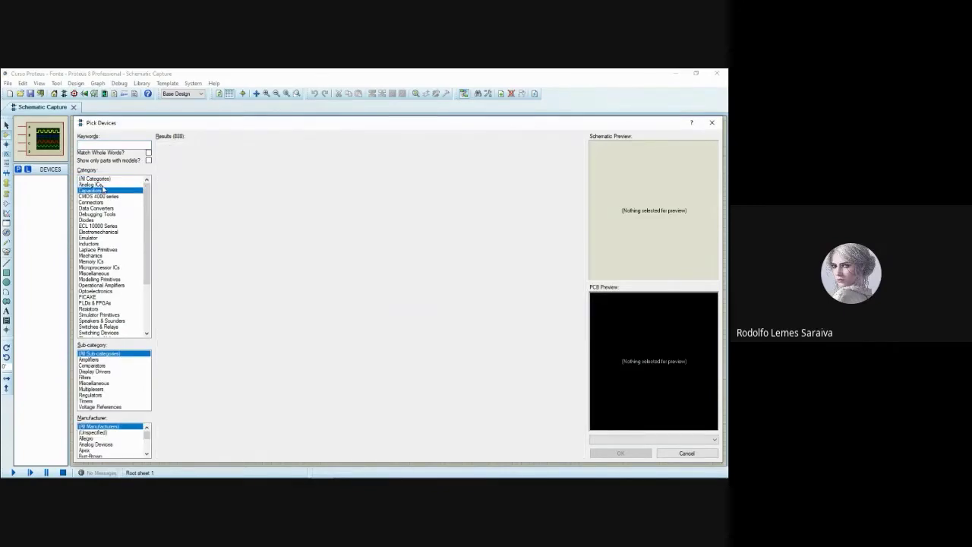
Browse the device categories from Capacitors down to Mechanics, viewing the parts each one contains.
{"action": "key", "text": "Down"}
{"action": "key", "text": "Down"}
{"action": "key", "text": "Down"}
{"action": "key", "text": "Down"}
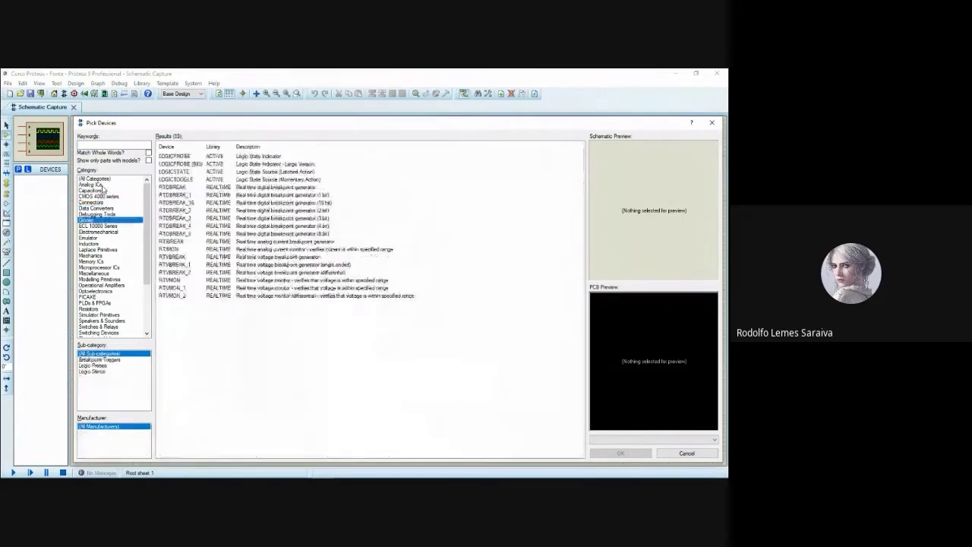
{"action": "key", "text": "Down"}
{"action": "key", "text": "Down"}
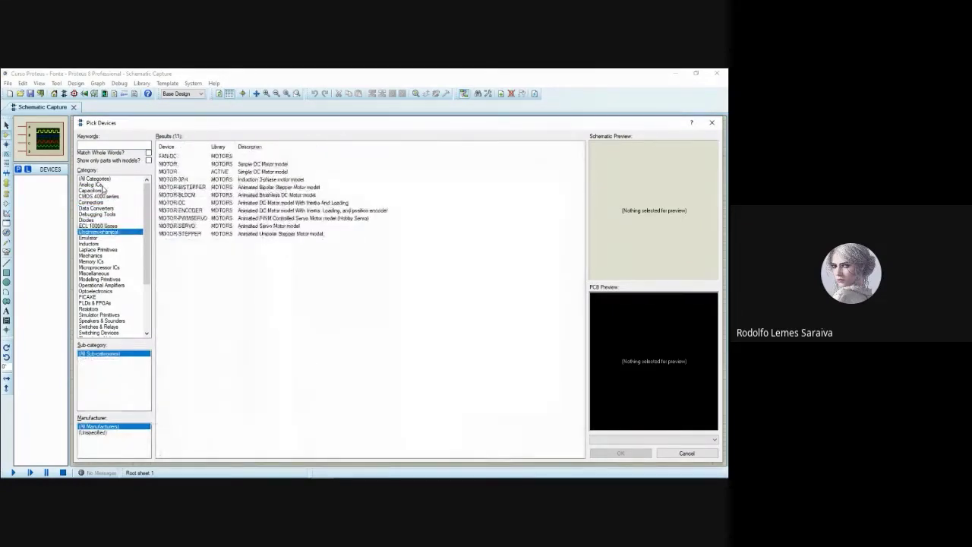
{"action": "key", "text": "Down"}
{"action": "key", "text": "Down"}
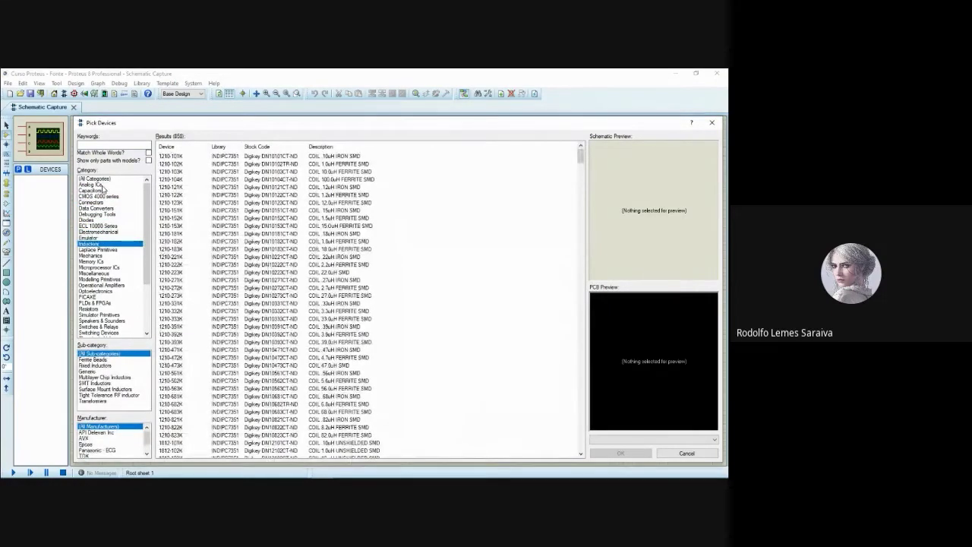
{"action": "key", "text": "Down"}
{"action": "key", "text": "Down"}
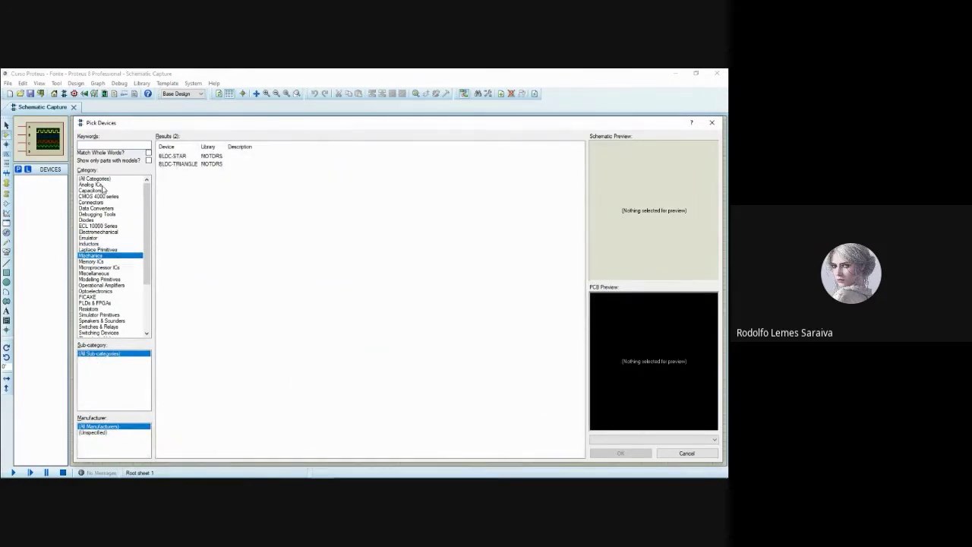
Return to the Electromechanical category and preview the two simple DC MOTOR models from the ACTIVE and MOTORS libraries.
{"action": "key", "text": "Up"}
{"action": "key", "text": "Up"}
{"action": "key", "text": "Up"}
{"action": "key", "text": "Up"}
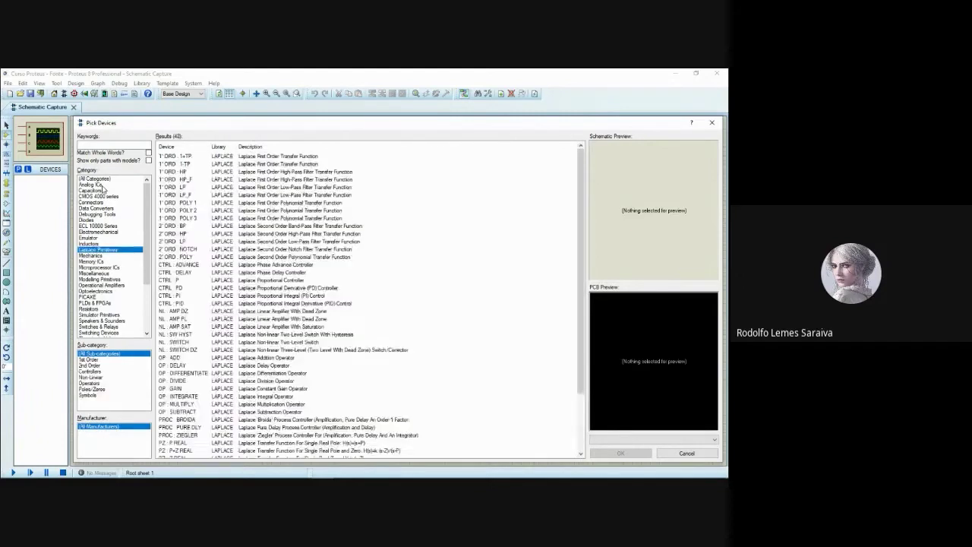
{"action": "left_click", "coordinate": [272, 173]}
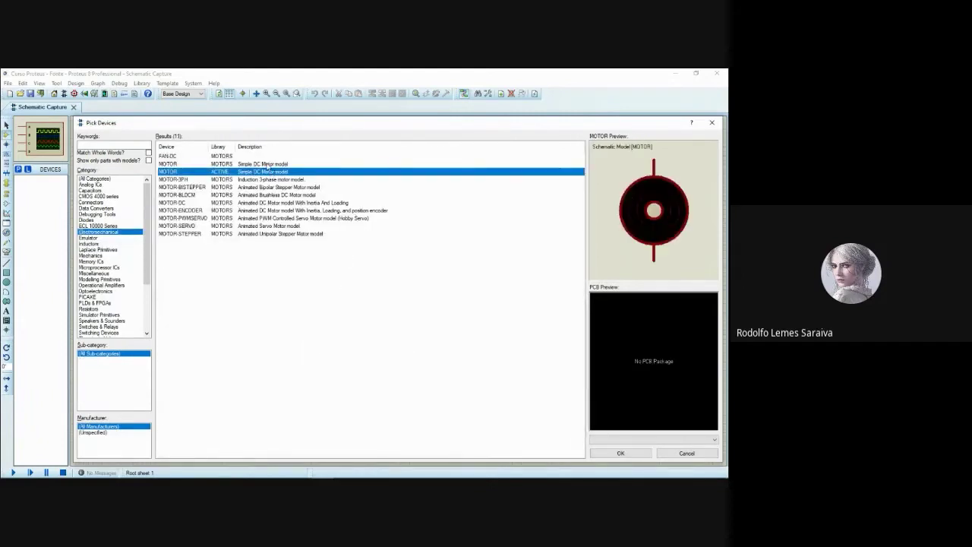
{"action": "left_click", "coordinate": [266, 165]}
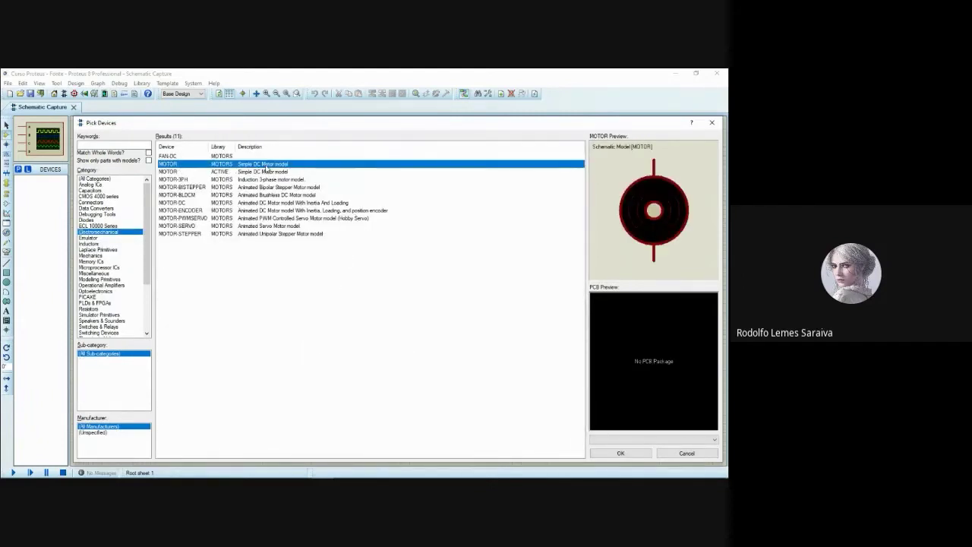
Look through the device categories from Memory ICs back up to Capacitors.
{"action": "left_click", "coordinate": [109, 257]}
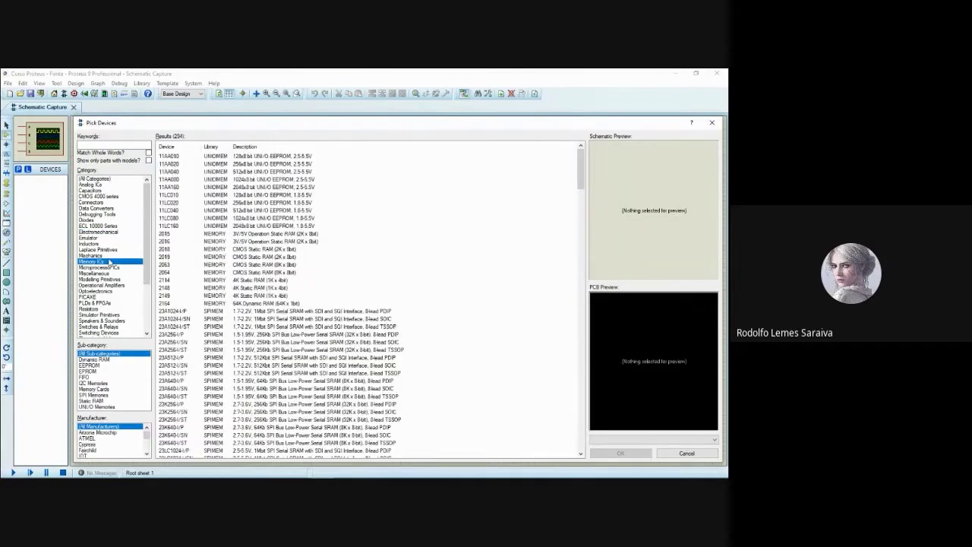
{"action": "key", "text": "Up"}
{"action": "key", "text": "Up"}
{"action": "key", "text": "Up"}
{"action": "key", "text": "Up"}
{"action": "key", "text": "Up"}
{"action": "key", "text": "Up"}
{"action": "key", "text": "Up"}
{"action": "key", "text": "Up"}
{"action": "key", "text": "Up"}
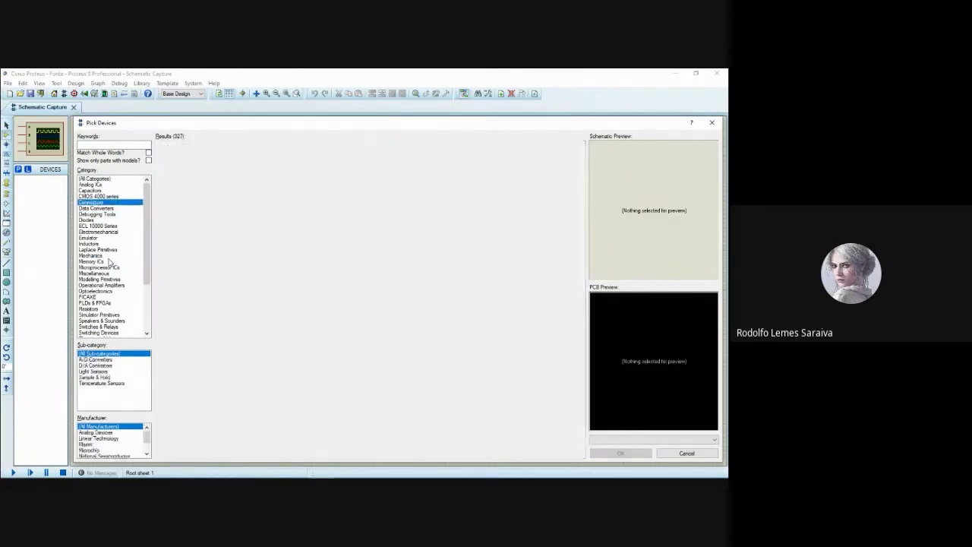
{"action": "key", "text": "Up"}
{"action": "key", "text": "Up"}
Examine the parts in the PLDs & FPGAs, Transistors, Simulator Primitives and Modelling Primitives categories.
{"action": "scroll", "coordinate": [110, 262], "scroll_direction": "down", "scroll_amount": 2}
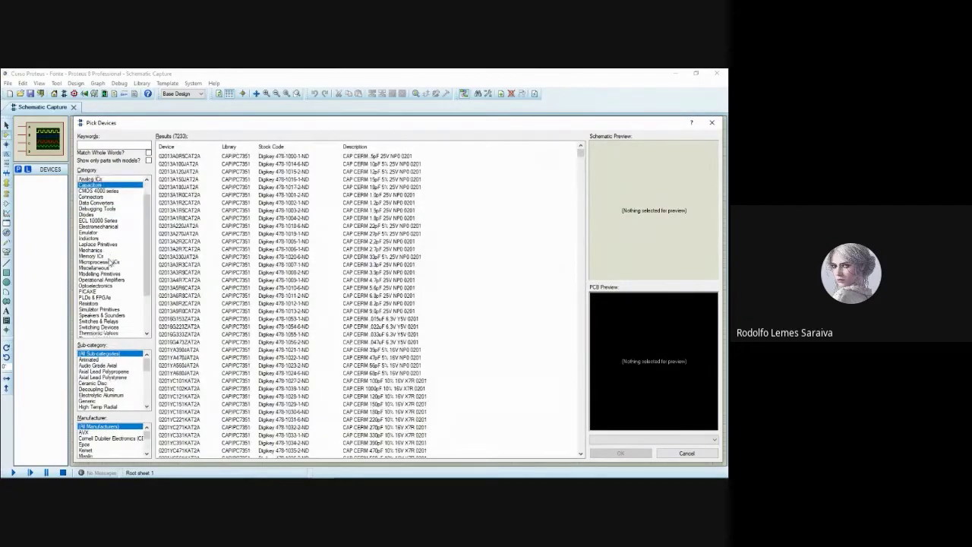
{"action": "scroll", "coordinate": [108, 263], "scroll_direction": "down", "scroll_amount": 1}
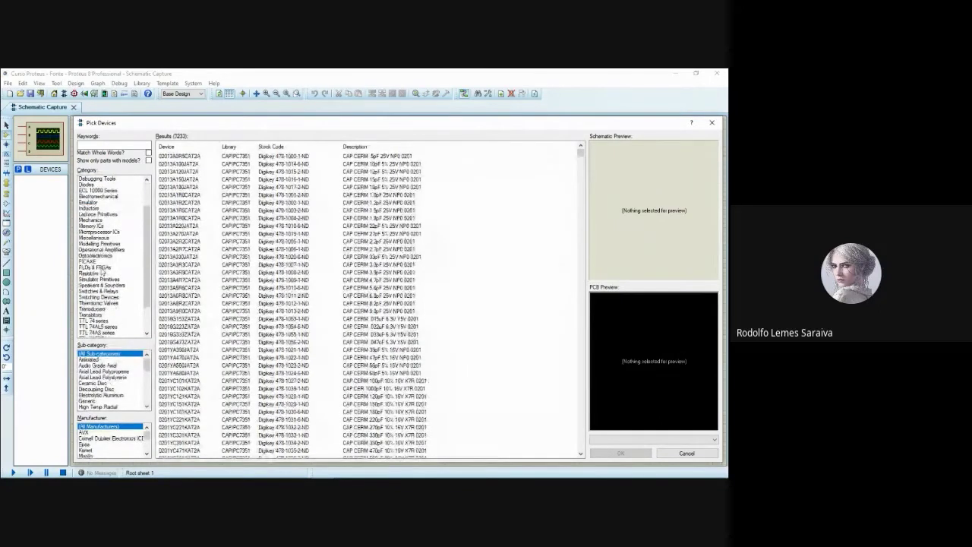
{"action": "left_click", "coordinate": [102, 268]}
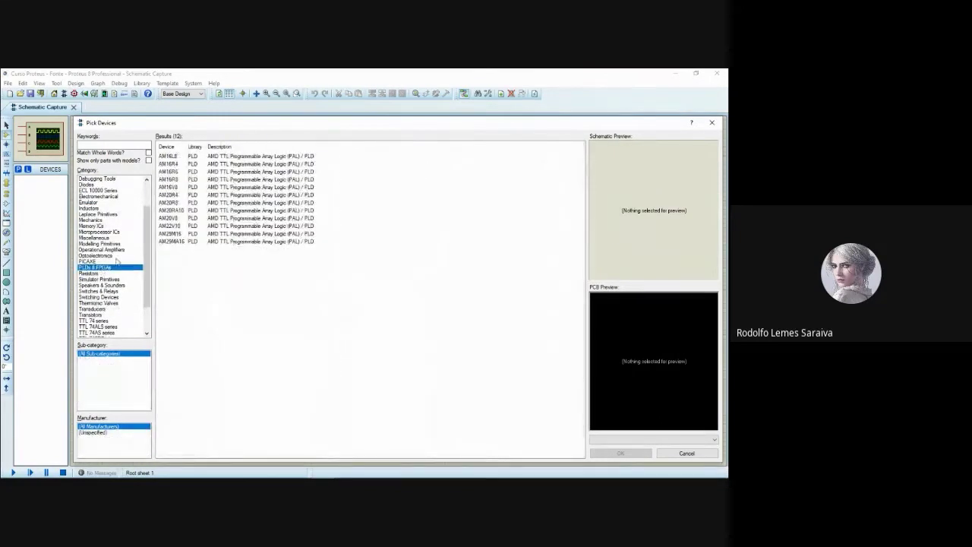
{"action": "left_click", "coordinate": [111, 316]}
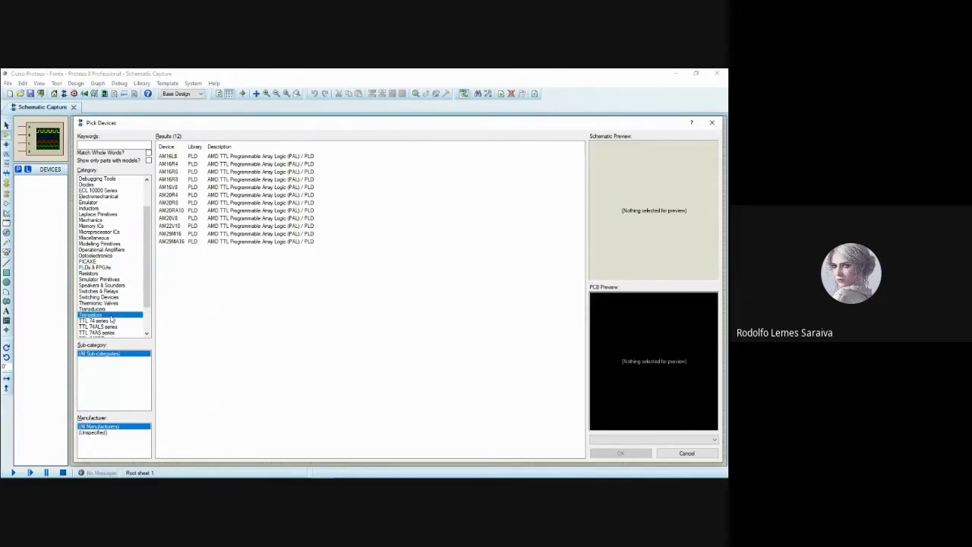
{"action": "scroll", "coordinate": [401, 277], "scroll_direction": "down", "scroll_amount": 6}
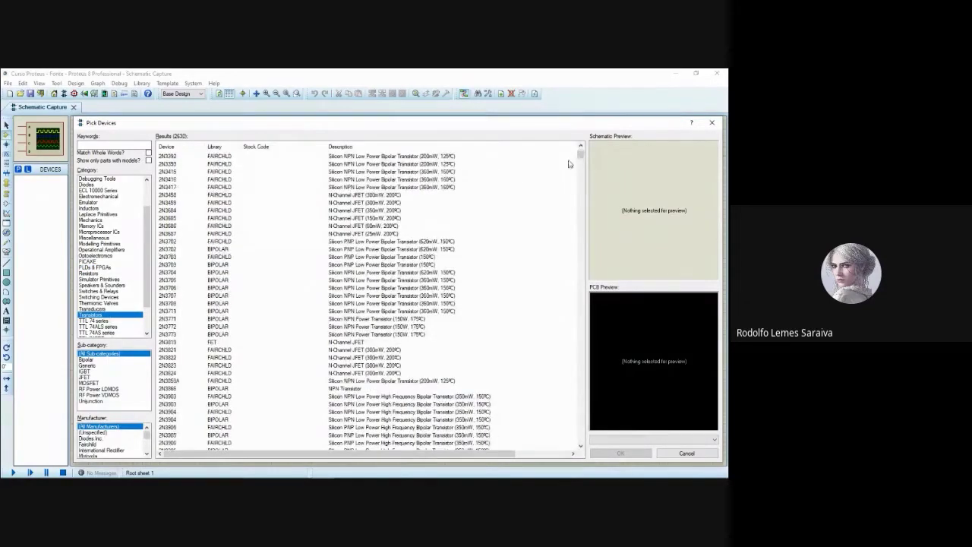
{"action": "mouse_move", "coordinate": [580, 155]}
{"action": "left_mouse_down"}
{"action": "mouse_move", "coordinate": [575, 446]}
{"action": "mouse_move", "coordinate": [581, 160]}
{"action": "left_mouse_up"}
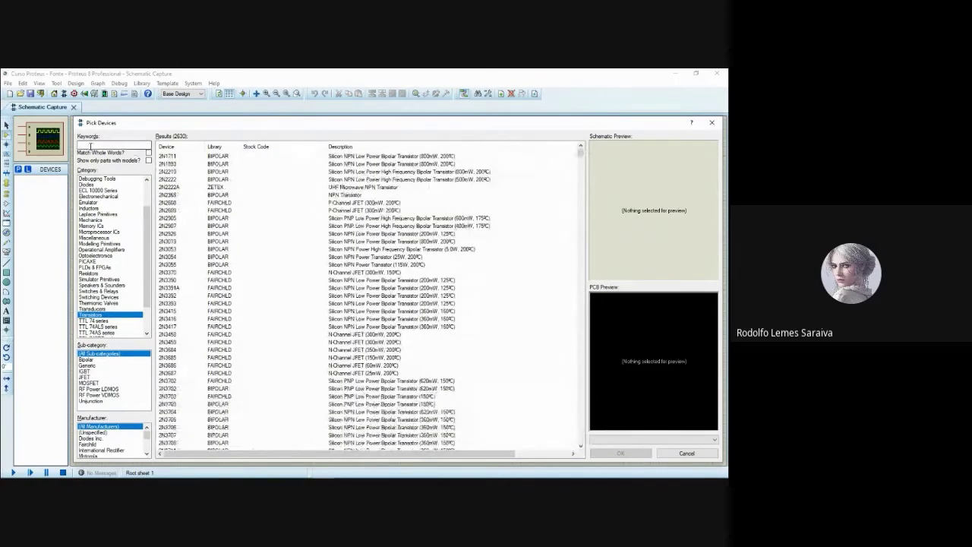
{"action": "left_click", "coordinate": [106, 280]}
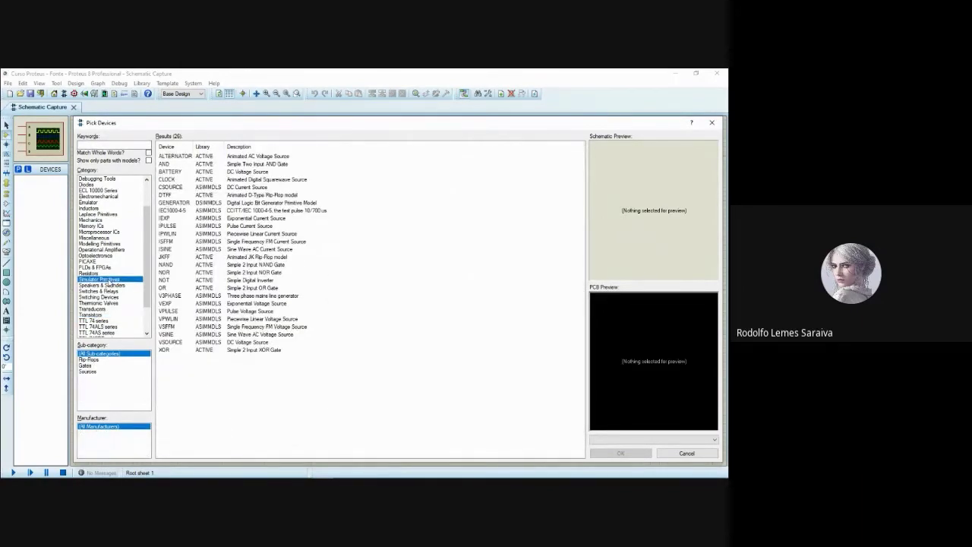
{"action": "left_click", "coordinate": [114, 244]}
{"action": "scroll", "coordinate": [118, 251], "scroll_direction": "up", "scroll_amount": 2}
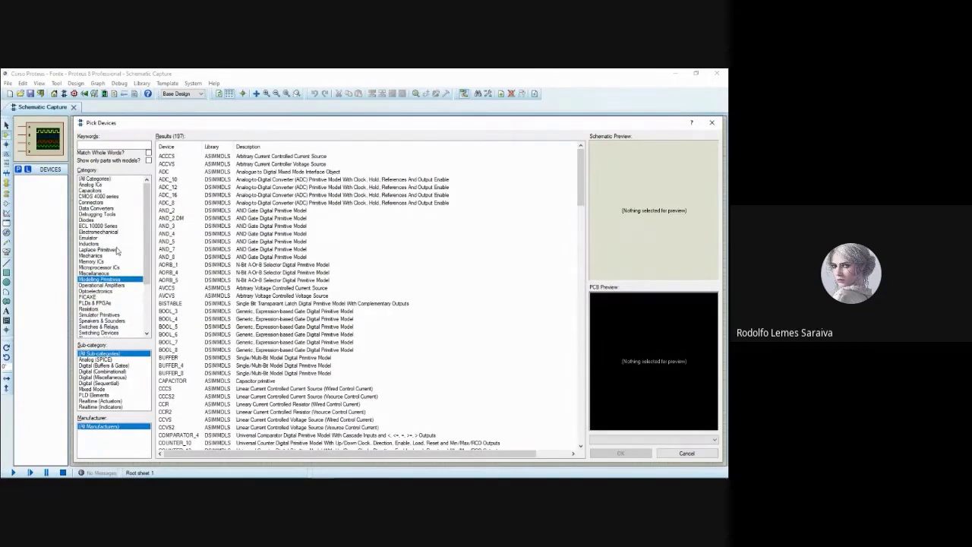
Search Modelling Primitives for "source ac" and preview the ACCCS and ACCVS devices.
{"action": "left_click", "coordinate": [91, 145]}
{"action": "type", "text": "source ac"}
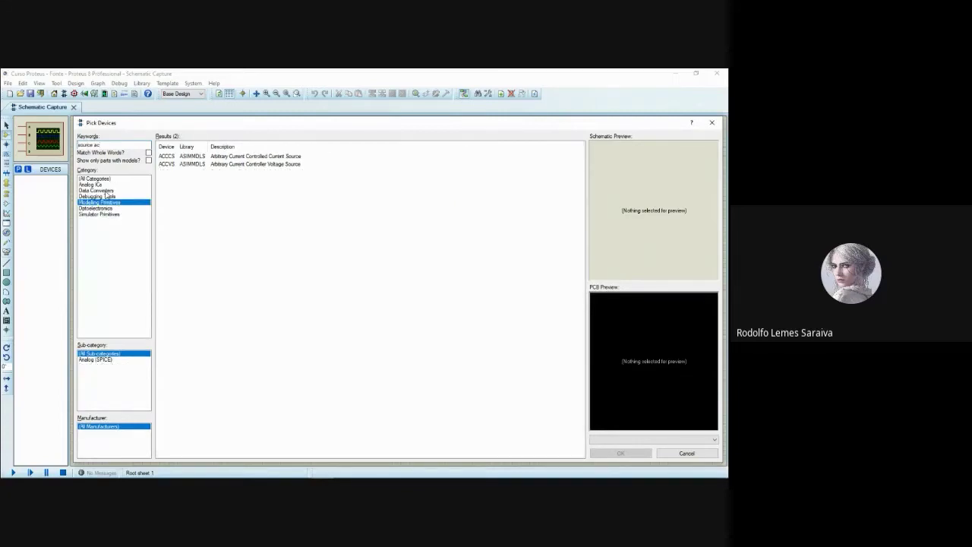
{"action": "left_click", "coordinate": [236, 157]}
{"action": "left_click", "coordinate": [232, 164]}
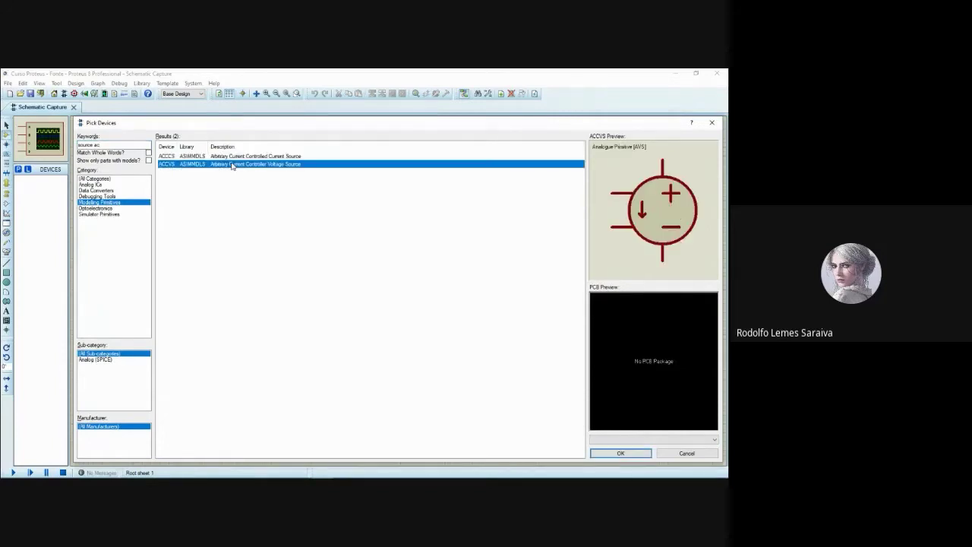
Broaden the keyword search to "source" and preview the VCCS, VCVS, CCVS, CCCS2 and CCVS2 devices.
{"action": "left_click", "coordinate": [109, 145]}
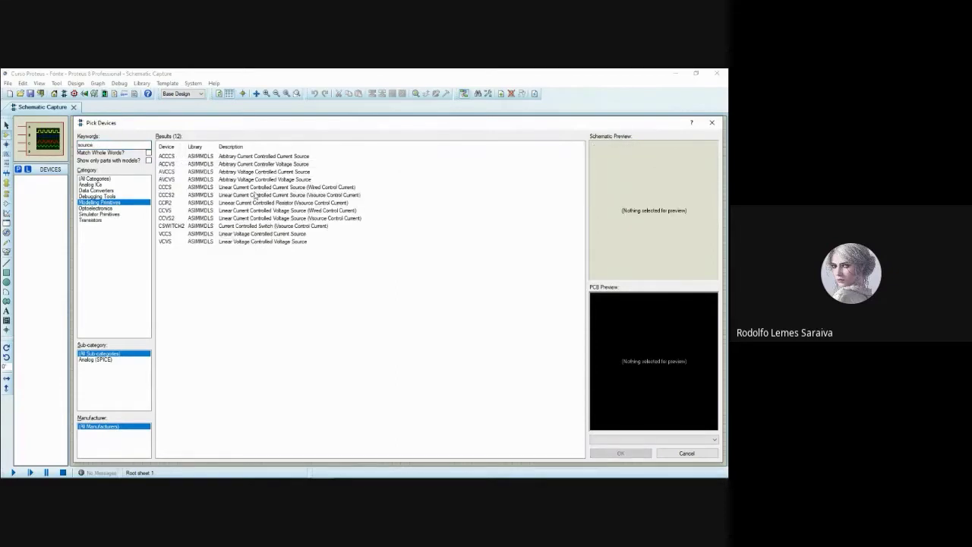
{"action": "left_click", "coordinate": [235, 234]}
{"action": "left_click", "coordinate": [234, 241]}
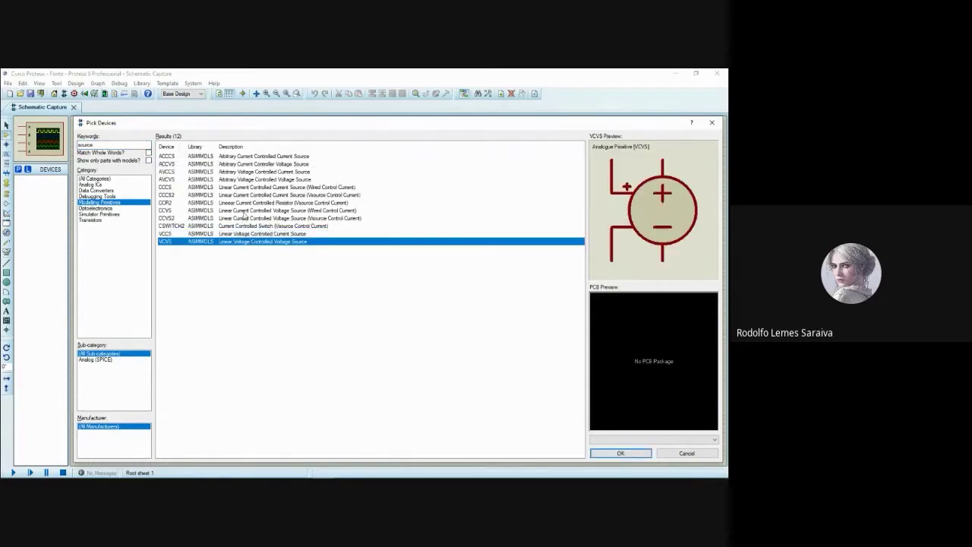
{"action": "left_click", "coordinate": [245, 211]}
{"action": "left_click", "coordinate": [253, 196]}
{"action": "left_click", "coordinate": [253, 219]}
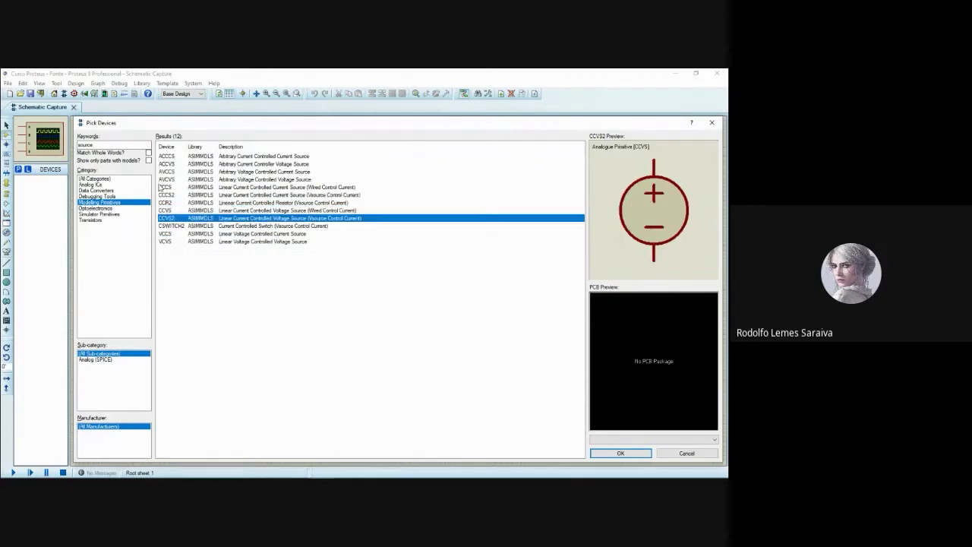
Clear the search keyword and list the devices in the Simulator Primitives category.
{"action": "left_click", "coordinate": [102, 144]}
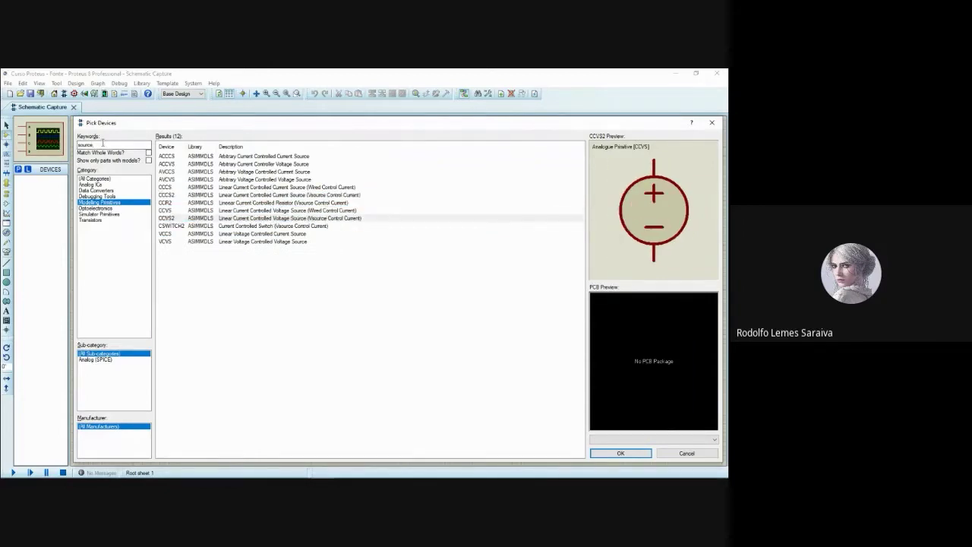
{"action": "key", "text": "BackSpace"}
{"action": "key", "text": "BackSpace"}
{"action": "key", "text": "BackSpace"}
{"action": "key", "text": "BackSpace"}
{"action": "key", "text": "BackSpace"}
{"action": "key", "text": "BackSpace"}
{"action": "left_click", "coordinate": [103, 297]}
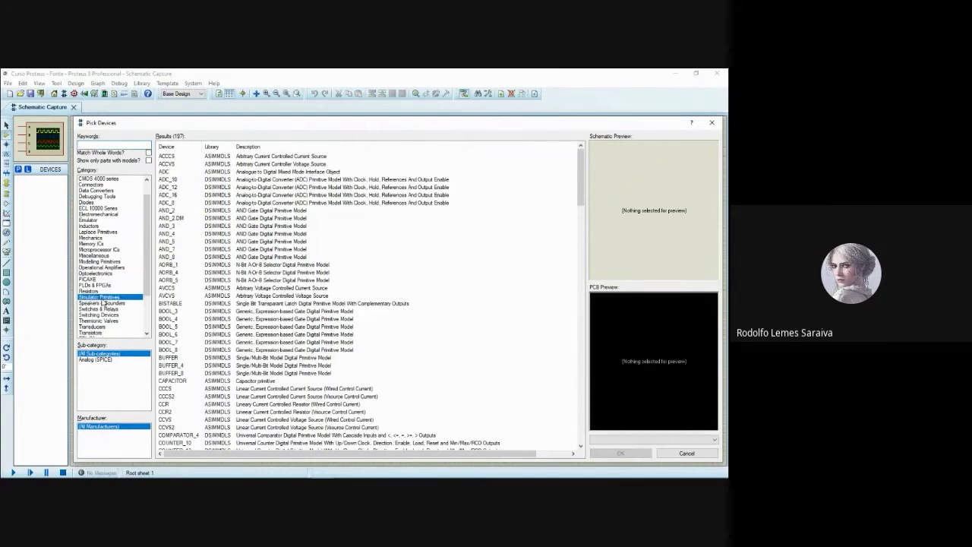
{"action": "scroll", "coordinate": [106, 300], "scroll_direction": "down", "scroll_amount": 1}
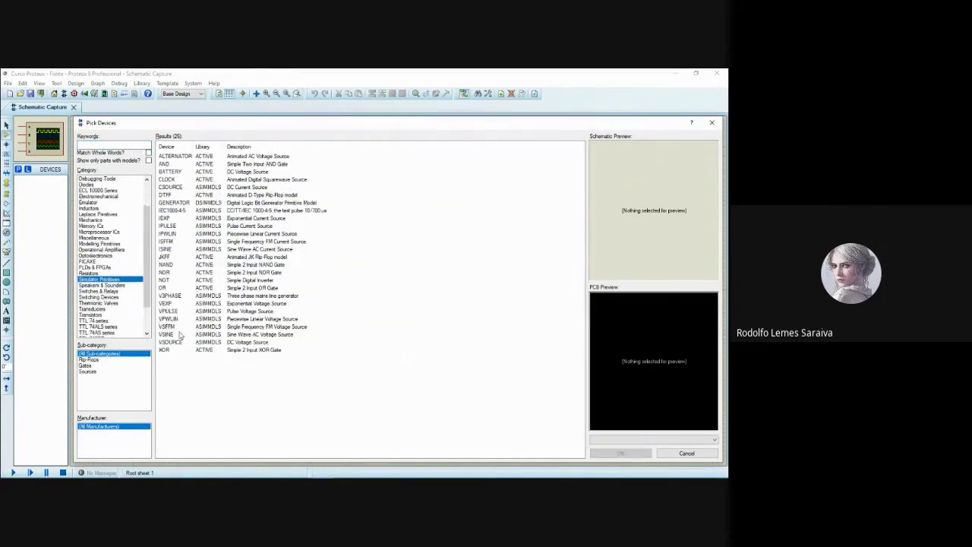
Preview Simulator Primitives symbols, including VSOURCE, VPWLIN, OR, VPULSE, VSFFM and the sine wave AC source VSINE.
{"action": "left_click", "coordinate": [236, 343]}
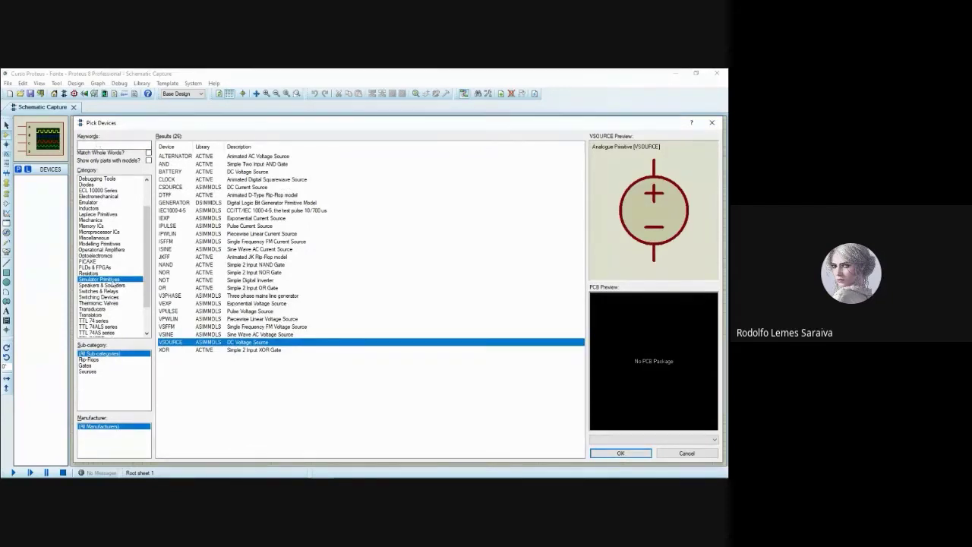
{"action": "mouse_move", "coordinate": [145, 250]}
{"action": "left_mouse_down"}
{"action": "mouse_move", "coordinate": [148, 225]}
{"action": "mouse_move", "coordinate": [147, 249]}
{"action": "left_mouse_up"}
{"action": "scroll", "coordinate": [114, 279], "scroll_direction": "up", "scroll_amount": 1}
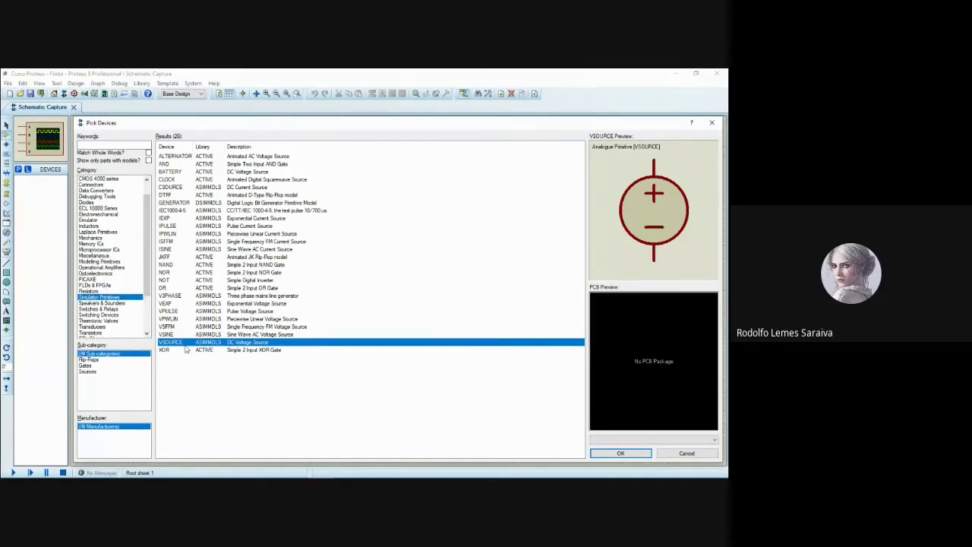
{"action": "left_click", "coordinate": [251, 319]}
{"action": "left_click", "coordinate": [260, 288]}
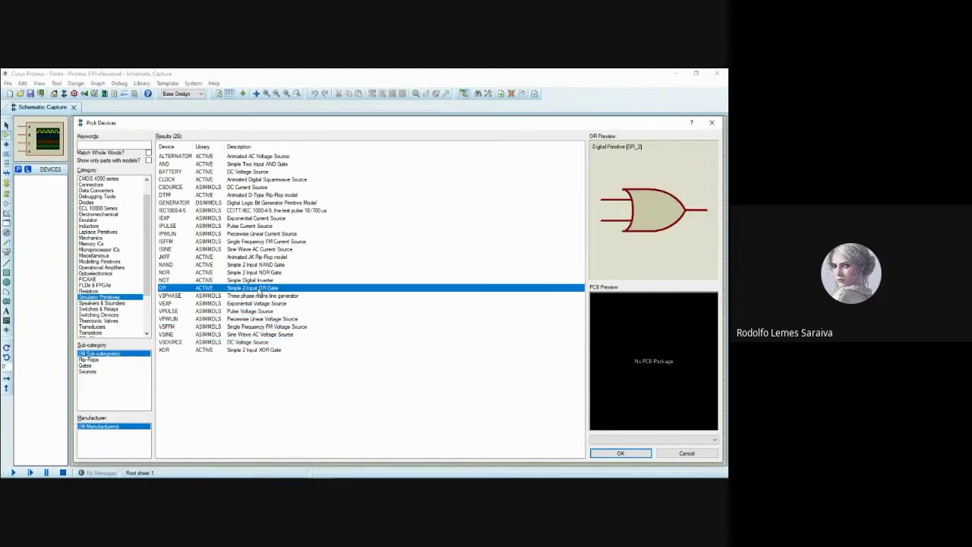
{"action": "left_click", "coordinate": [259, 311]}
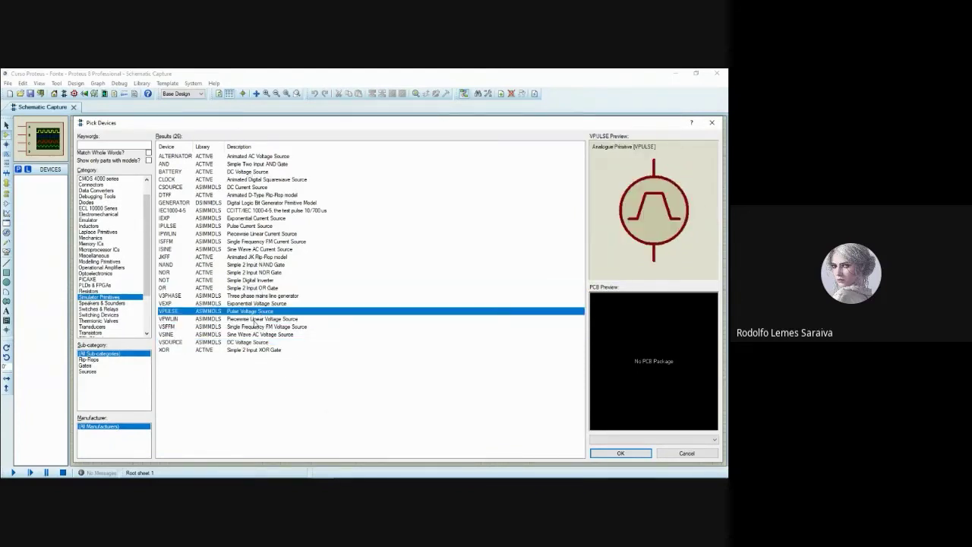
{"action": "left_click", "coordinate": [250, 343]}
{"action": "left_click", "coordinate": [250, 328]}
{"action": "left_click", "coordinate": [250, 335]}
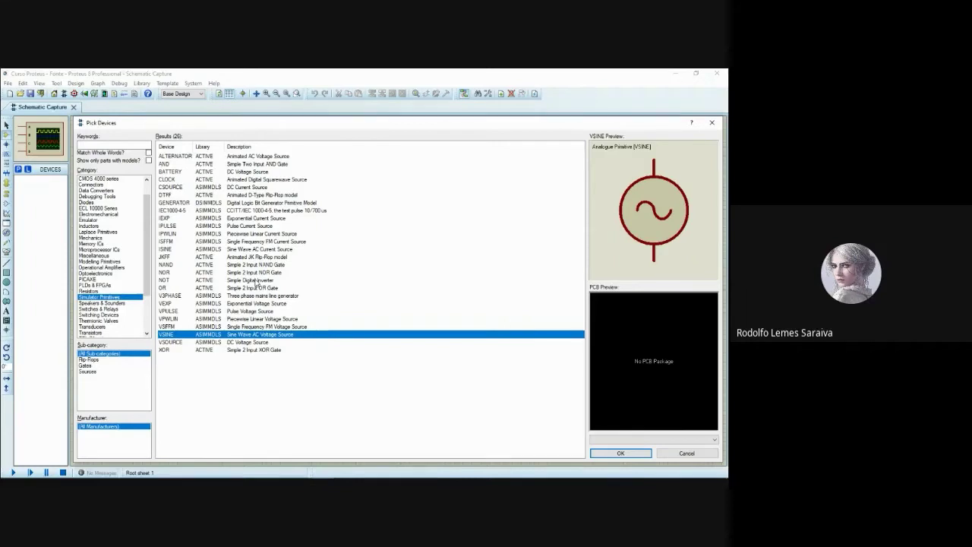
Preview the voltage sources listed above VSINE one by one, up to the exponential source VEXP.
{"action": "key", "text": "Up"}
{"action": "key", "text": "Up"}
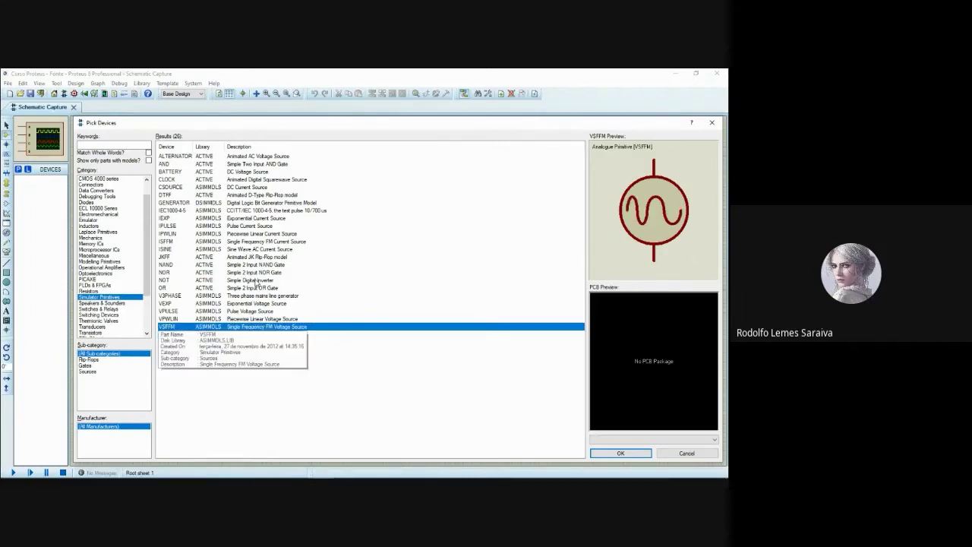
{"action": "key", "text": "Up"}
{"action": "key", "text": "Up"}
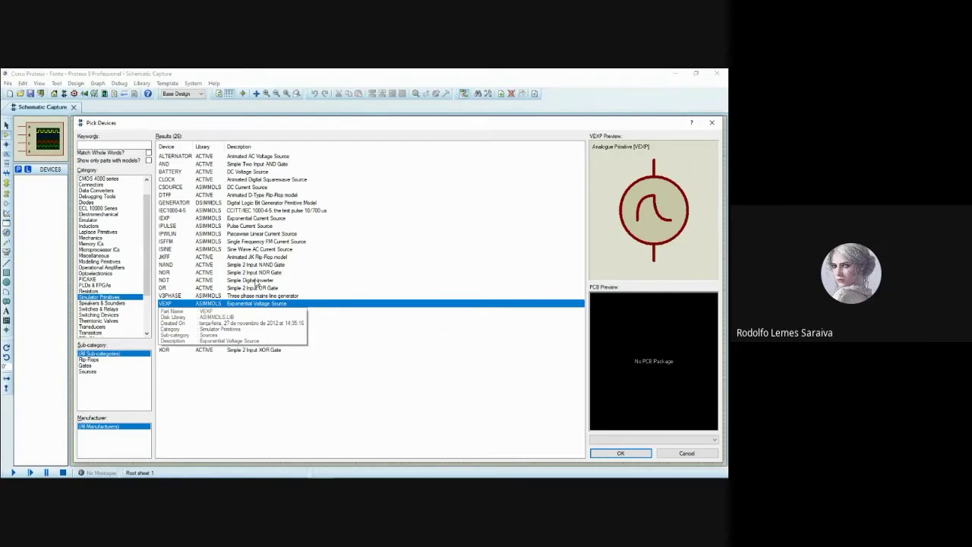
Preview the Simulator Primitives devices above VEXP one by one, past the NOT inverter and up to BATTERY.
{"action": "key", "text": "Up"}
{"action": "key", "text": "Up"}
{"action": "key", "text": "Up"}
{"action": "key", "text": "Up"}
{"action": "key", "text": "Up"}
{"action": "key", "text": "Up"}
{"action": "key", "text": "Up"}
{"action": "key", "text": "Up"}
{"action": "key", "text": "Up"}
{"action": "key", "text": "Up"}
{"action": "key", "text": "Up"}
{"action": "key", "text": "Up"}
{"action": "key", "text": "Up"}
{"action": "key", "text": "Up"}
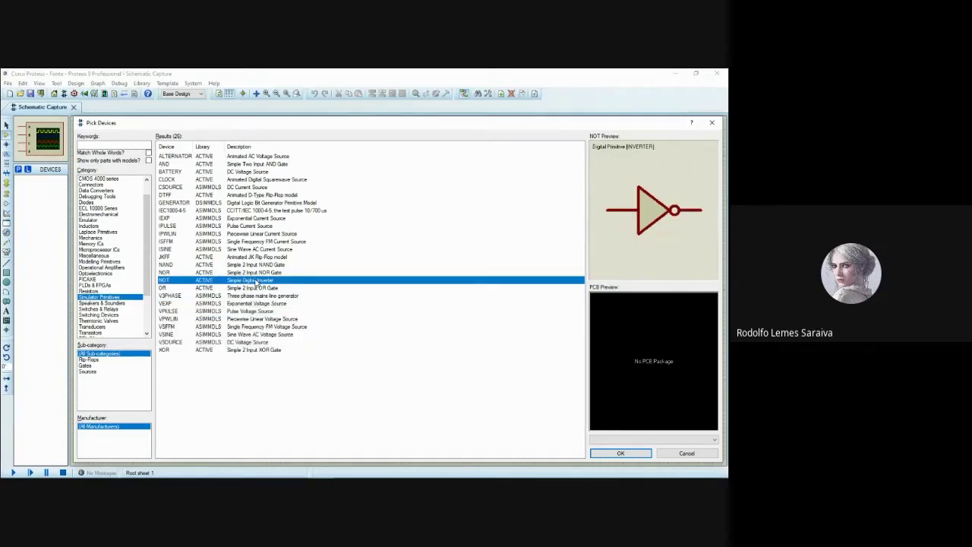
{"action": "key", "text": "Up"}
{"action": "key", "text": "Up"}
{"action": "key", "text": "Up"}
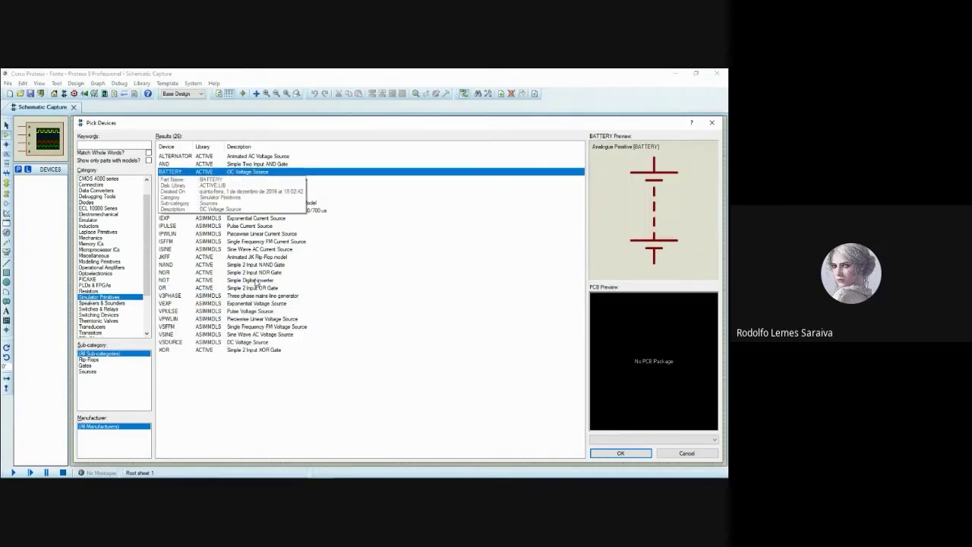
Preview the Simulator Primitives devices below BATTERY, including CLOCK and the JKFF flip-flop, down towards the voltage sources.
{"action": "key", "text": "Down"}
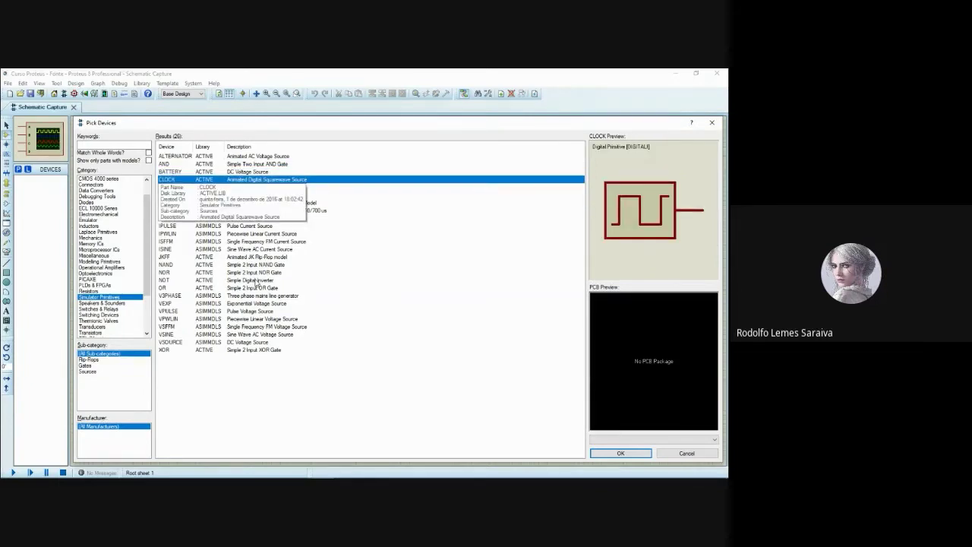
{"action": "key", "text": "Down"}
{"action": "key", "text": "Down"}
{"action": "key", "text": "Down"}
{"action": "key", "text": "Down"}
{"action": "key", "text": "Down"}
{"action": "key", "text": "Down"}
{"action": "key", "text": "Down"}
{"action": "key", "text": "Down"}
{"action": "key", "text": "Down"}
{"action": "key", "text": "Down"}
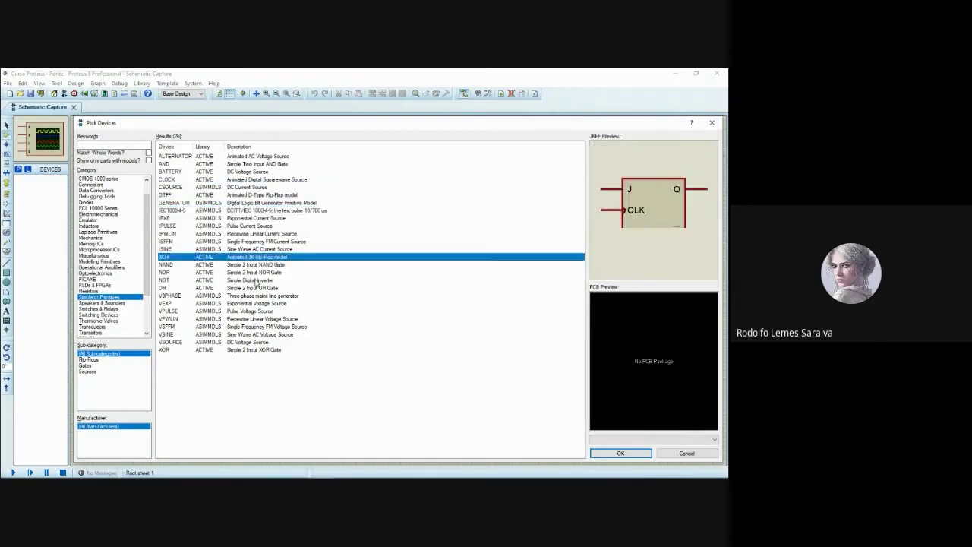
{"action": "key", "text": "Down"}
{"action": "key", "text": "Down"}
{"action": "key", "text": "Down"}
{"action": "key", "text": "Down"}
{"action": "key", "text": "Down"}
{"action": "key", "text": "Down"}
{"action": "key", "text": "Down"}
{"action": "key", "text": "Down"}
{"action": "key", "text": "Down"}
{"action": "key", "text": "Down"}
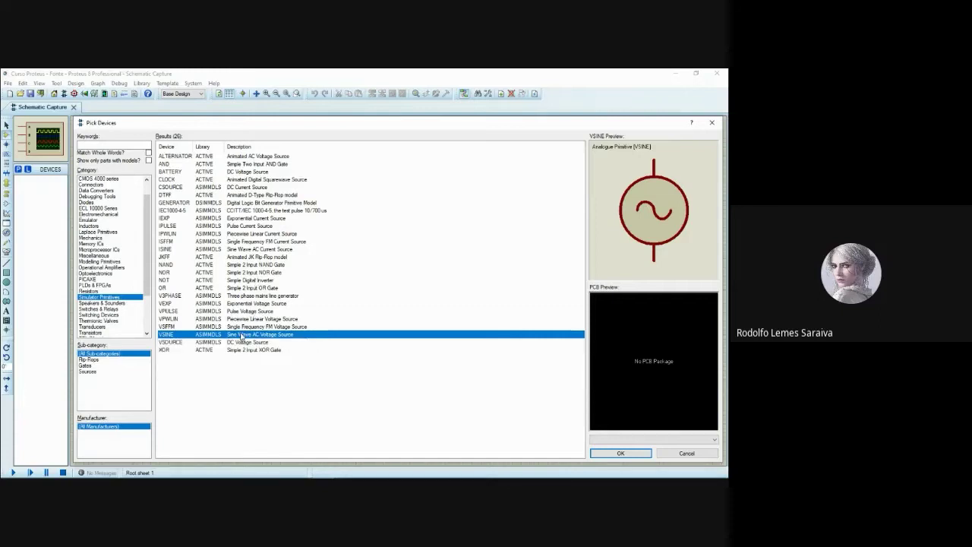
Add the sine wave AC source VSINE to the project devices and place one left of the sheet's centre.
{"action": "double_click", "coordinate": [240, 335]}
{"action": "left_click", "coordinate": [712, 124]}
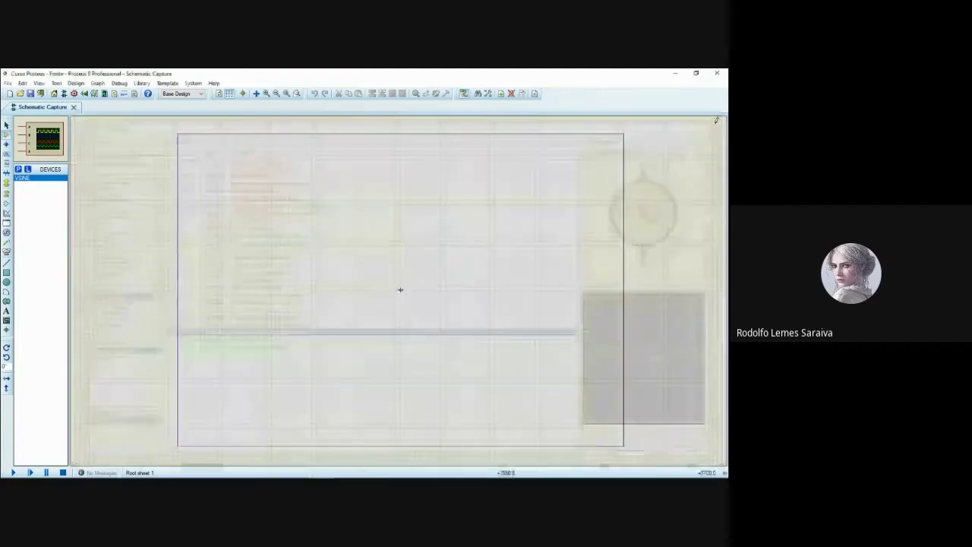
{"action": "left_click", "coordinate": [26, 179]}
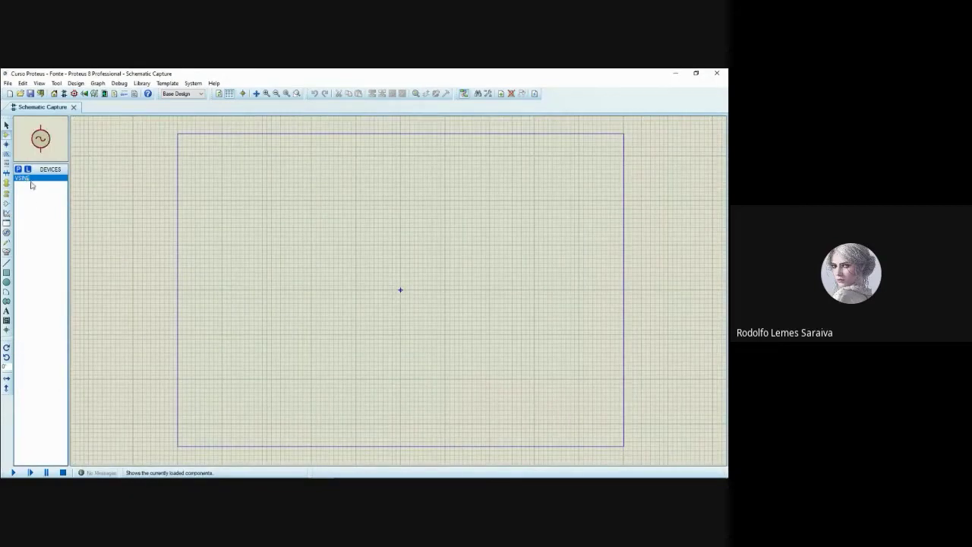
{"action": "left_click", "coordinate": [290, 267]}
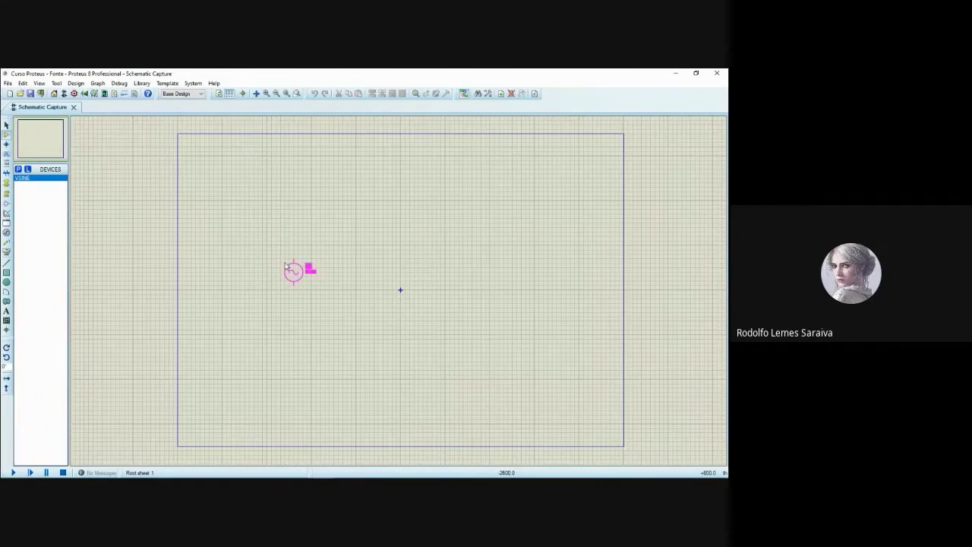
{"action": "left_click", "coordinate": [281, 265]}
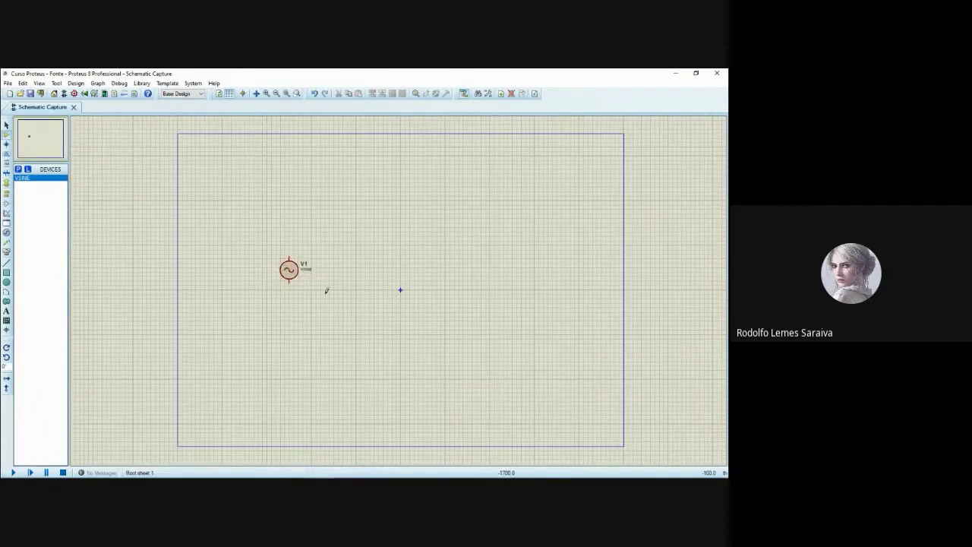
Open the properties of the placed VSINE source and set its part value to TOMADA.
{"action": "scroll", "coordinate": [323, 286], "scroll_direction": "up", "scroll_amount": 1}
{"action": "mouse_move", "coordinate": [414, 278]}
{"action": "left_mouse_down"}
{"action": "mouse_move", "coordinate": [339, 286]}
{"action": "mouse_move", "coordinate": [341, 302]}
{"action": "left_mouse_up"}
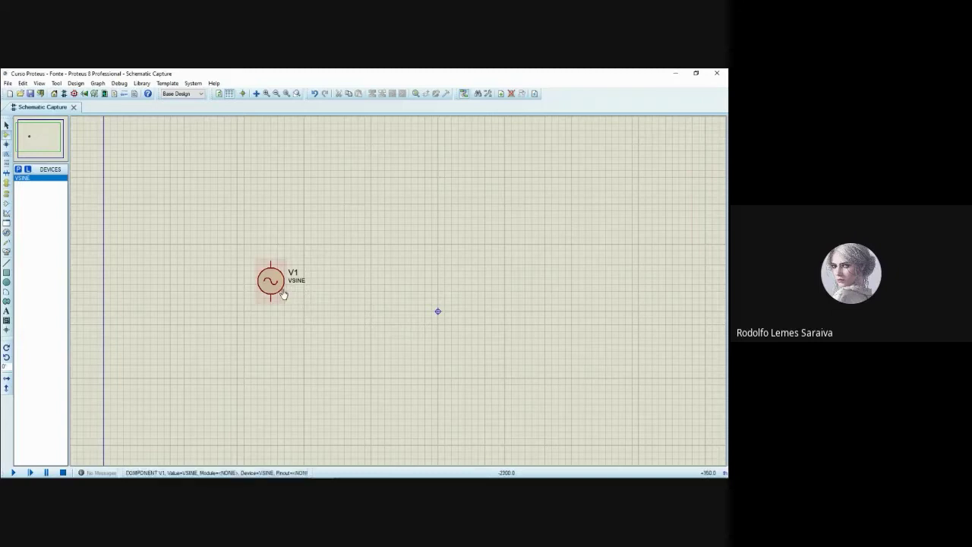
{"action": "left_click", "coordinate": [278, 293]}
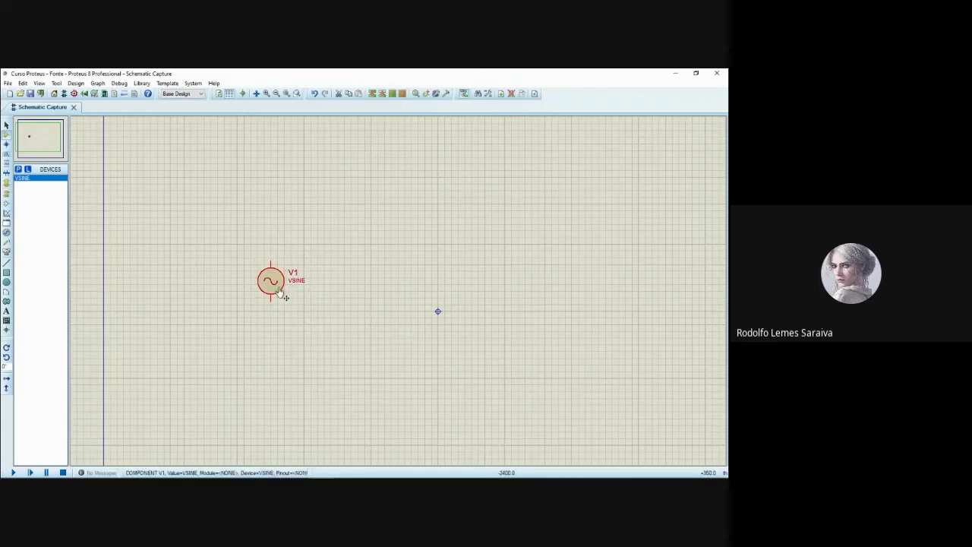
{"action": "right_click", "coordinate": [279, 292]}
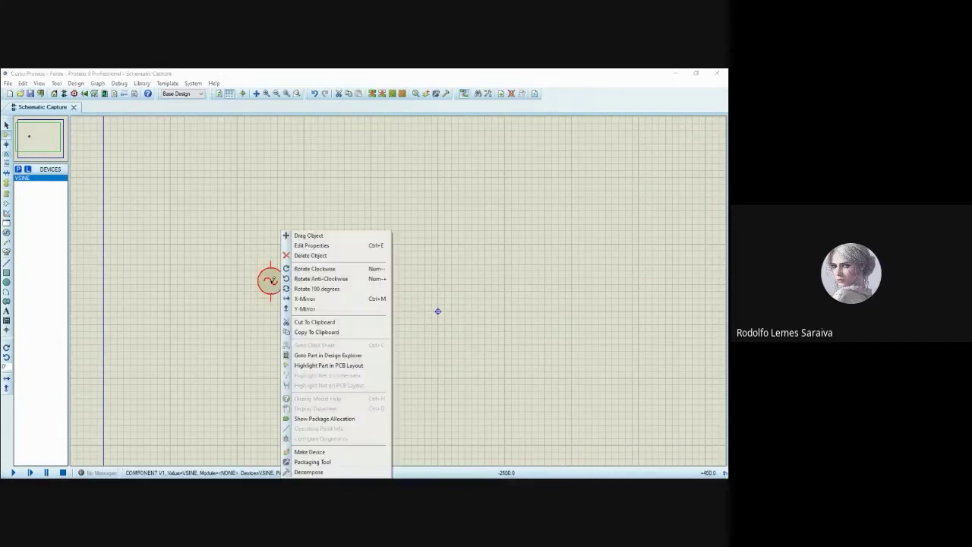
{"action": "left_click", "coordinate": [318, 245]}
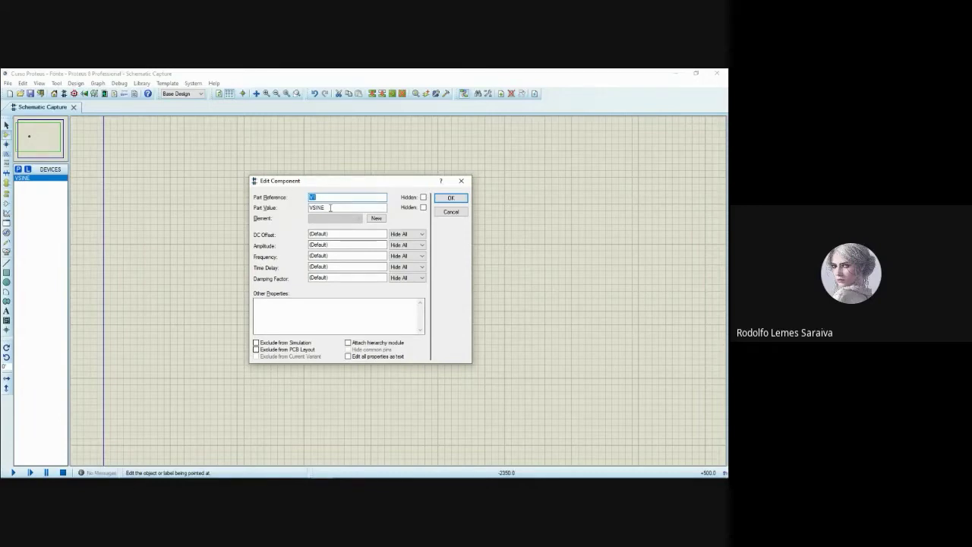
{"action": "left_click", "coordinate": [327, 197]}
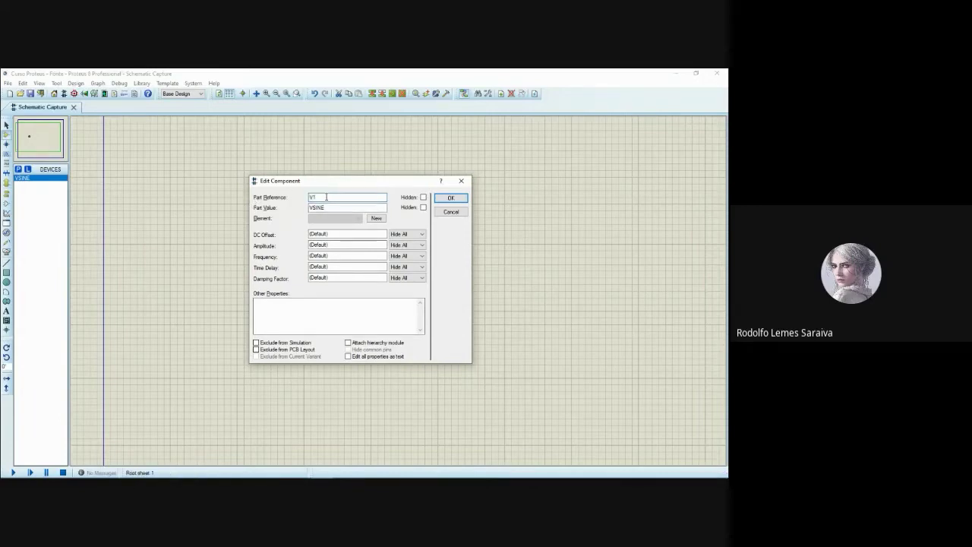
{"action": "left_click", "coordinate": [338, 207]}
{"action": "left_click_drag", "start_coordinate": [337, 206], "coordinate": [297, 208]}
{"action": "type", "text": "TOMADA"}
Set the source's amplitude to 179.6 and its frequency to 60, and apply the properties.
{"action": "double_click", "coordinate": [337, 246]}
{"action": "type", "text": "179.6"}
{"action": "type", "text": ".6"}
{"action": "left_click", "coordinate": [339, 255]}
{"action": "type", "text": "60"}
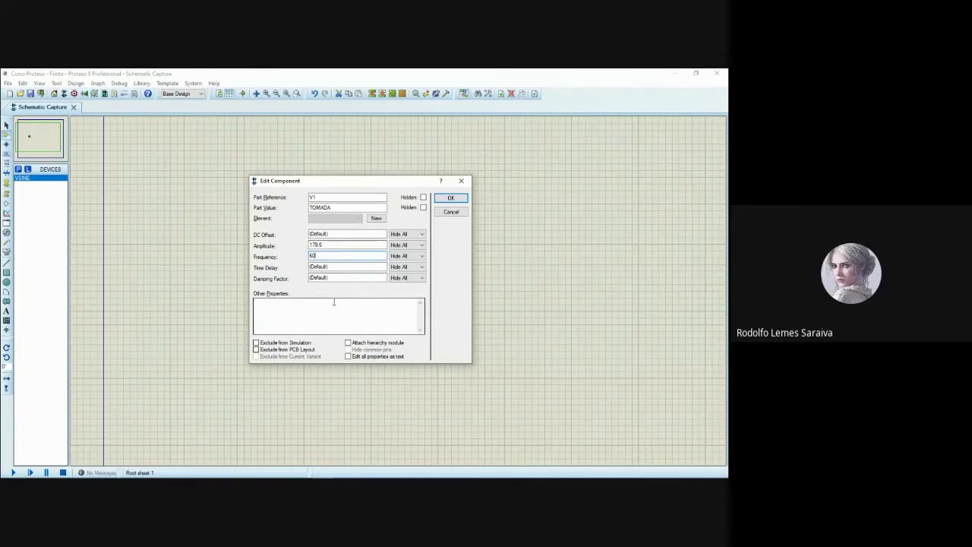
{"action": "left_click", "coordinate": [457, 197]}
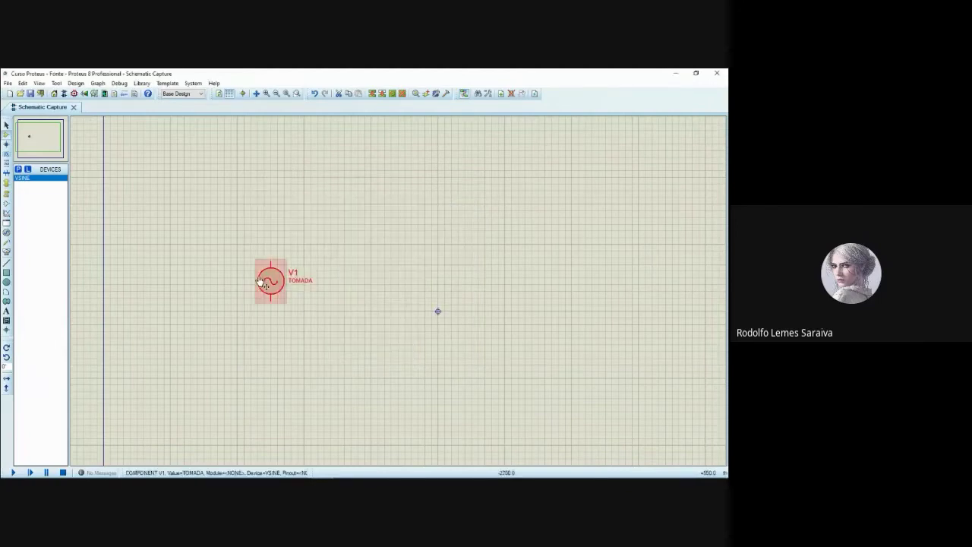
List the virtual instruments and preview them, including the virtual terminal and the DC and AC voltmeters and ammeters.
{"action": "mouse_move", "coordinate": [249, 317]}
{"action": "left_mouse_down"}
{"action": "mouse_move", "coordinate": [272, 307]}
{"action": "mouse_move", "coordinate": [260, 300]}
{"action": "left_mouse_up"}
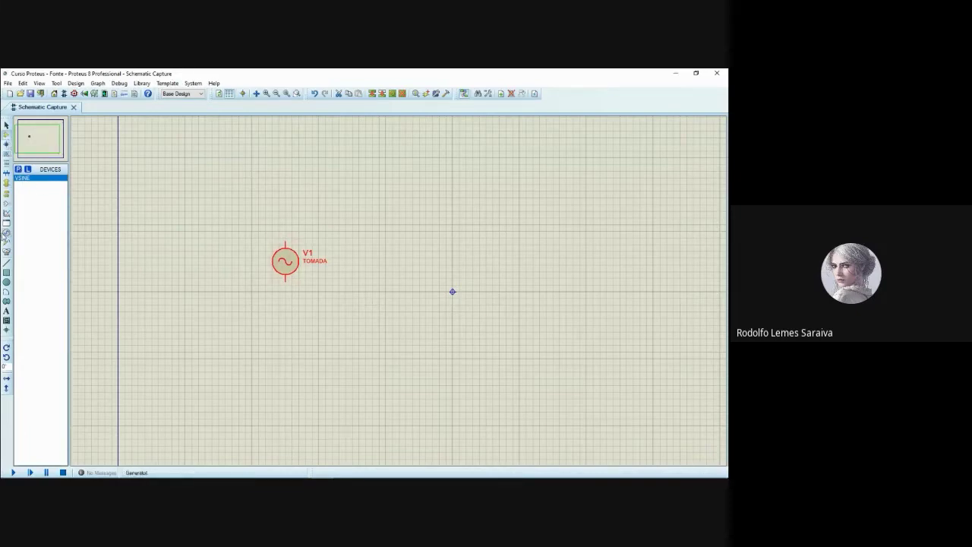
{"action": "left_click", "coordinate": [6, 252]}
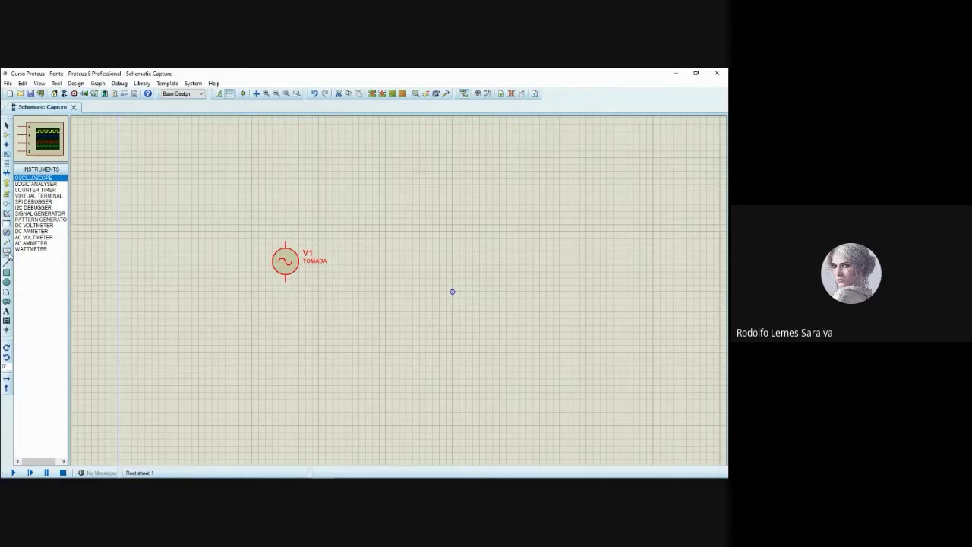
{"action": "left_click", "coordinate": [42, 185]}
{"action": "key", "text": "Up"}
{"action": "left_click", "coordinate": [42, 189]}
{"action": "key", "text": "Down"}
{"action": "key", "text": "Down"}
{"action": "key", "text": "Down"}
{"action": "key", "text": "Down"}
{"action": "key", "text": "Down"}
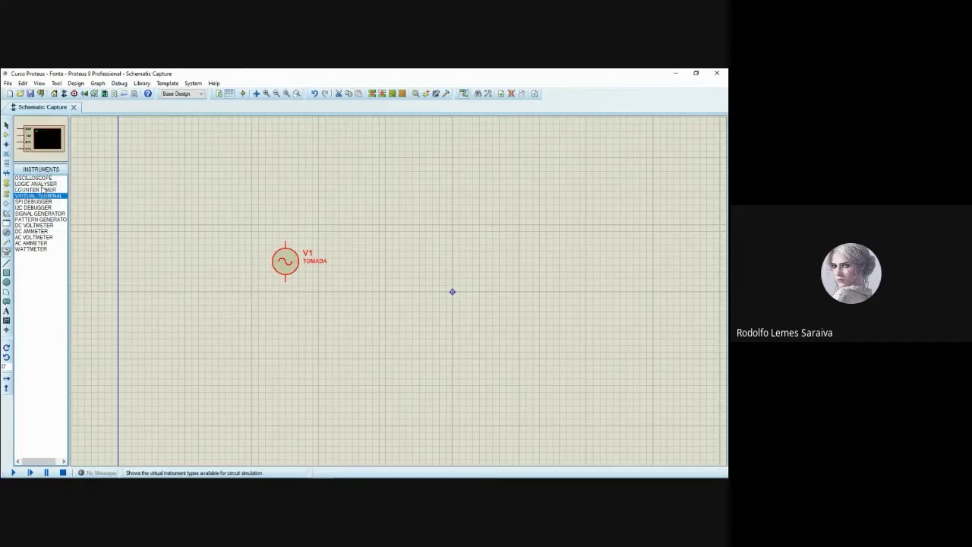
{"action": "key", "text": "Down"}
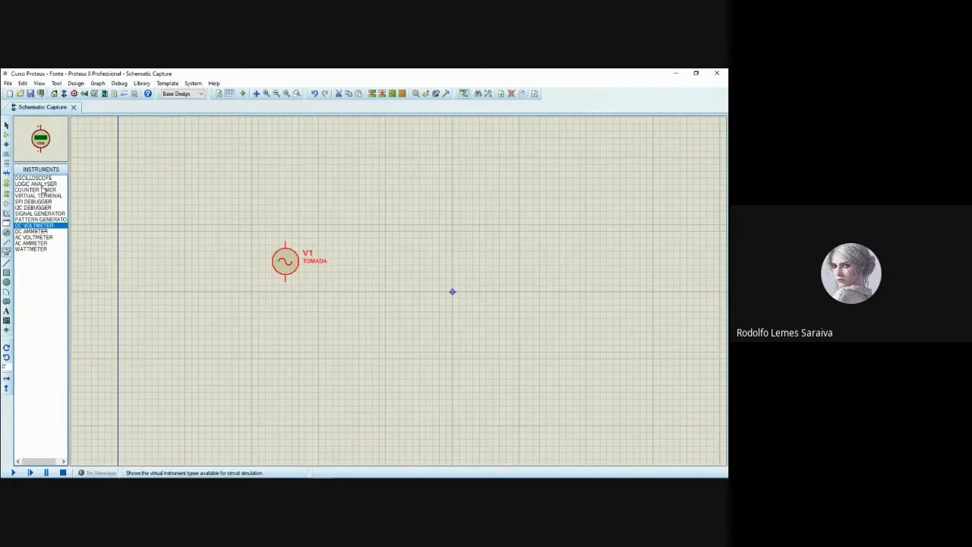
{"action": "key", "text": "Down"}
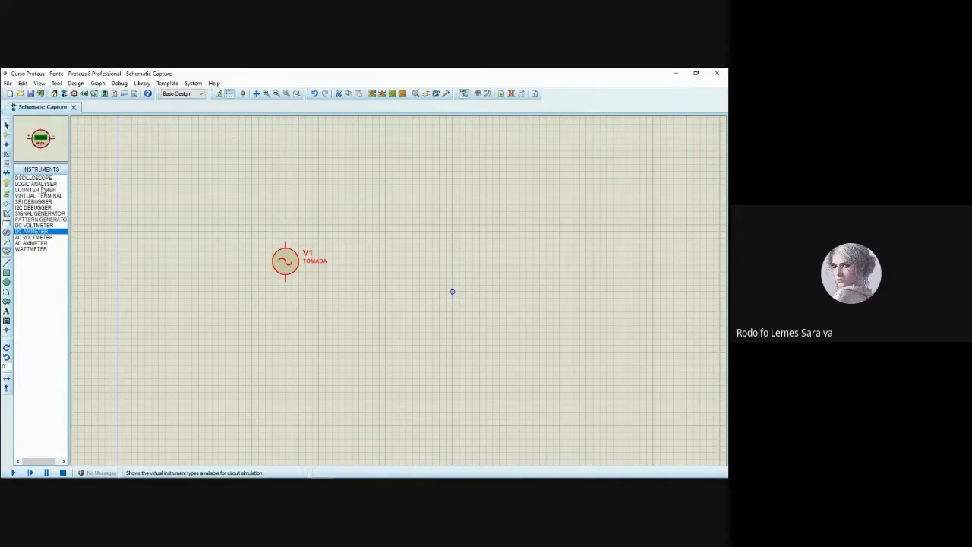
{"action": "key", "text": "Down"}
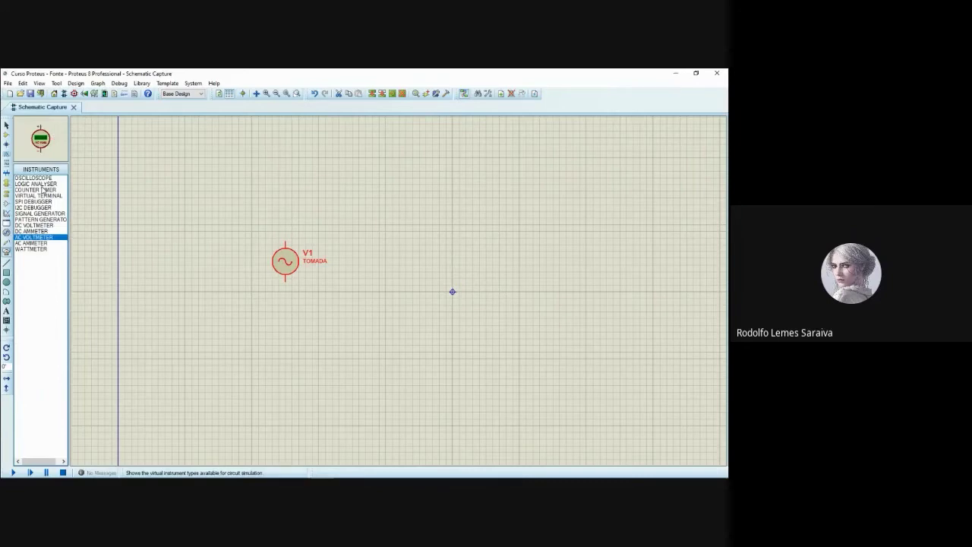
{"action": "key", "text": "Down"}
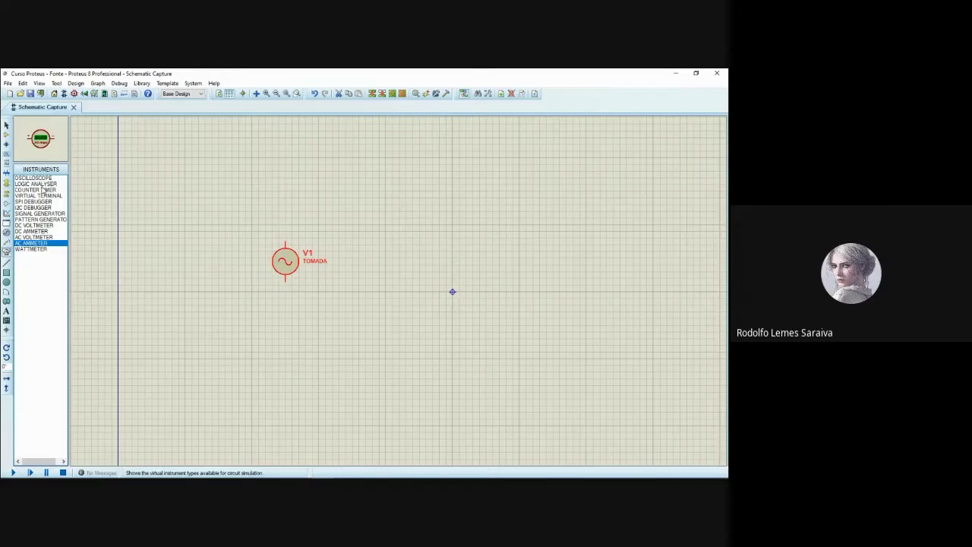
Place an AC voltmeter on the schematic immediately to the left of source V1.
{"action": "key", "text": "Up"}
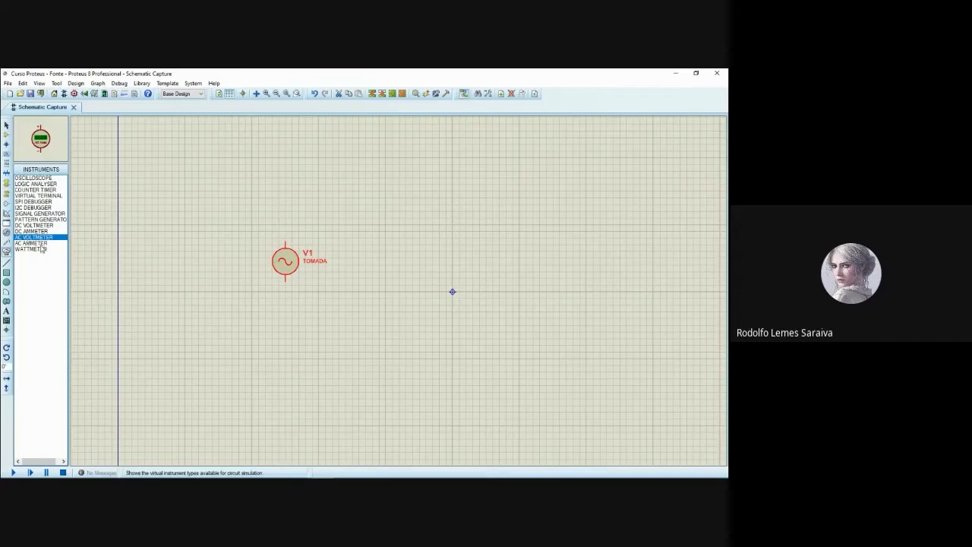
{"action": "left_click", "coordinate": [214, 255]}
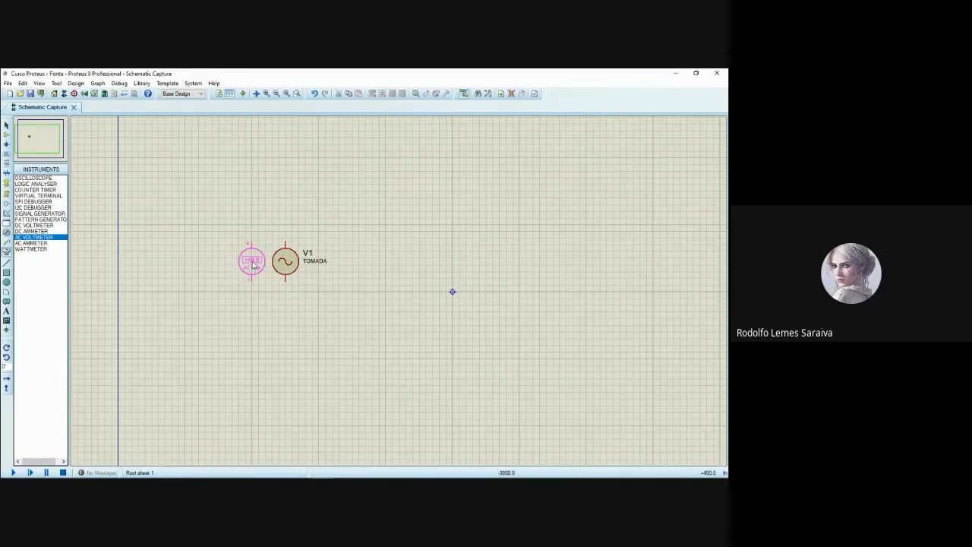
{"action": "left_click", "coordinate": [252, 264]}
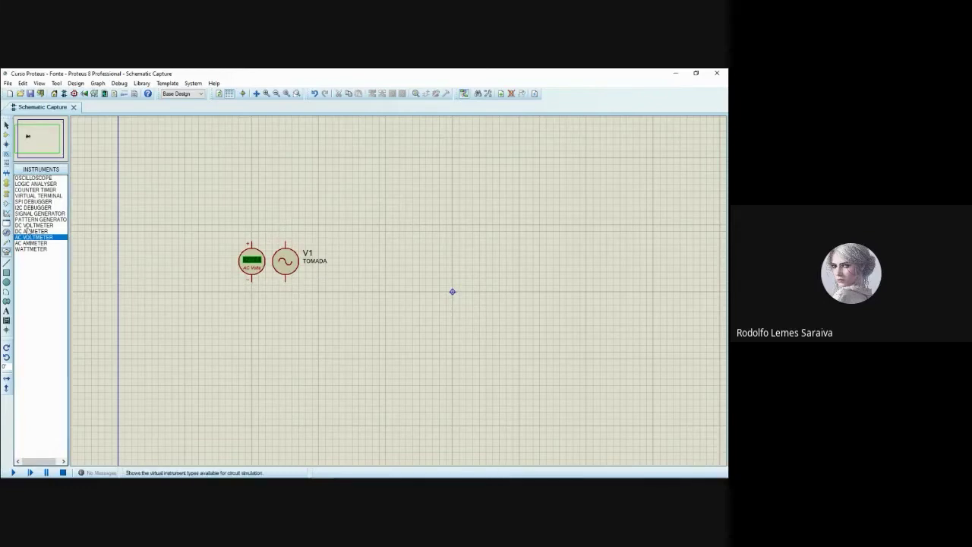
Wire the AC voltmeter's positive pin to V1's upper pin and its negative pin to V1's lower pin.
{"action": "left_click", "coordinate": [6, 135]}
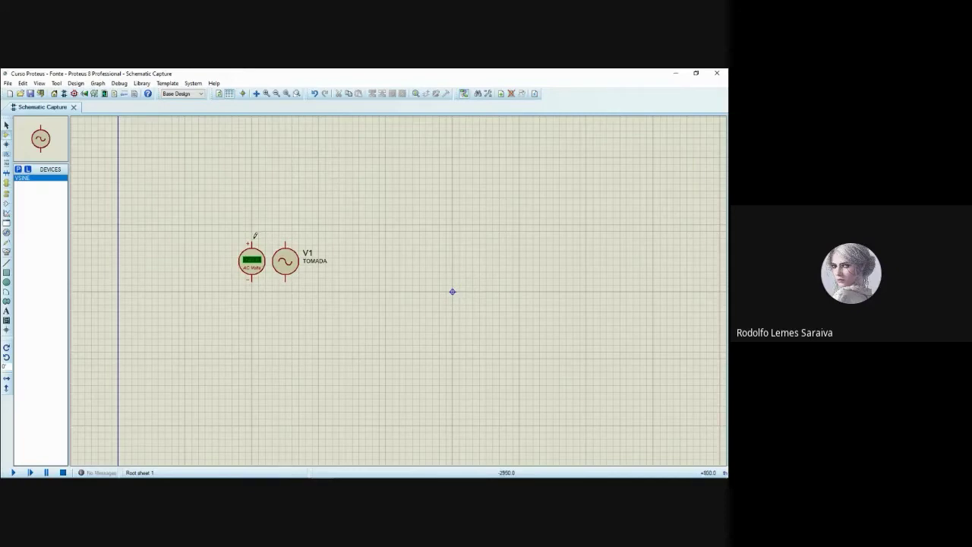
{"action": "key", "text": "F5"}
{"action": "scroll", "coordinate": [397, 291], "scroll_direction": "up", "scroll_amount": 2}
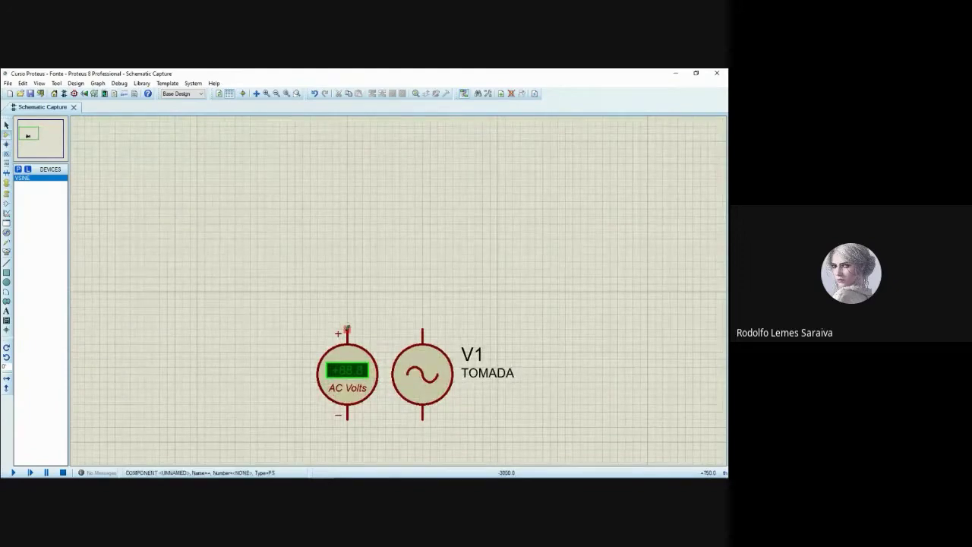
{"action": "left_click", "coordinate": [346, 328]}
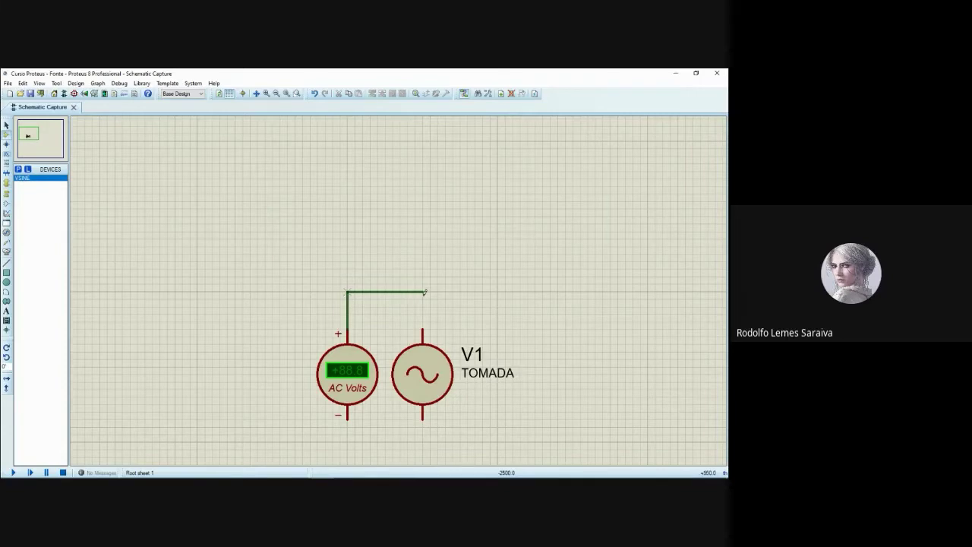
{"action": "left_click", "coordinate": [423, 327]}
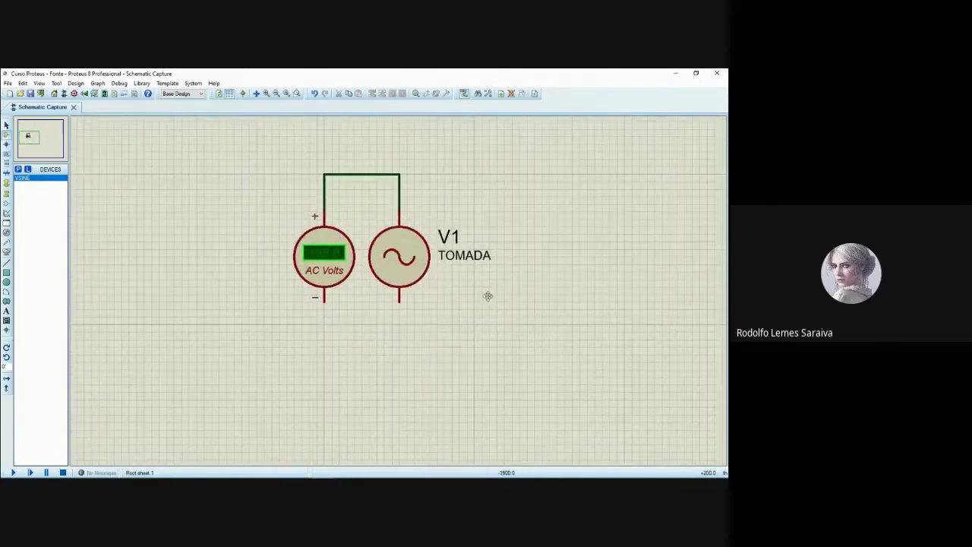
{"action": "left_click", "coordinate": [327, 304]}
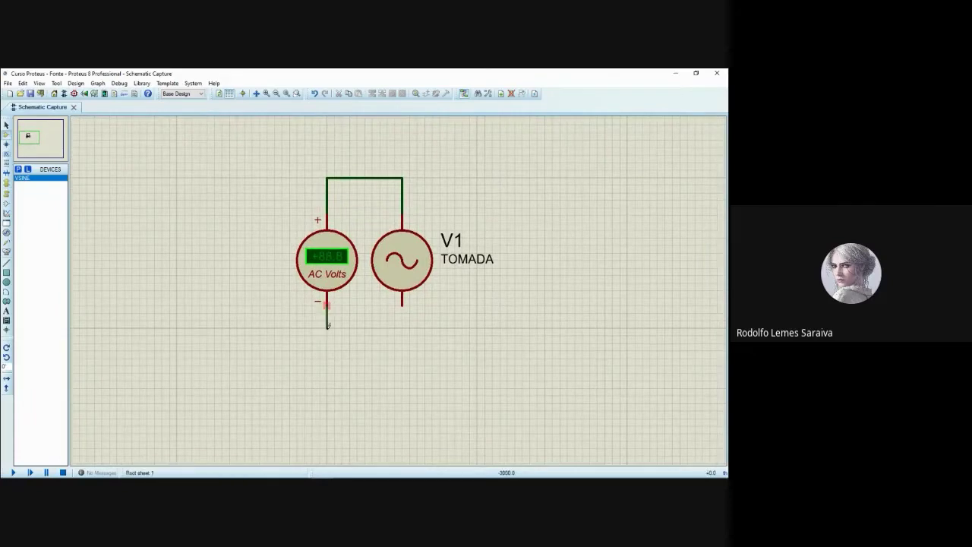
{"action": "left_click", "coordinate": [402, 305]}
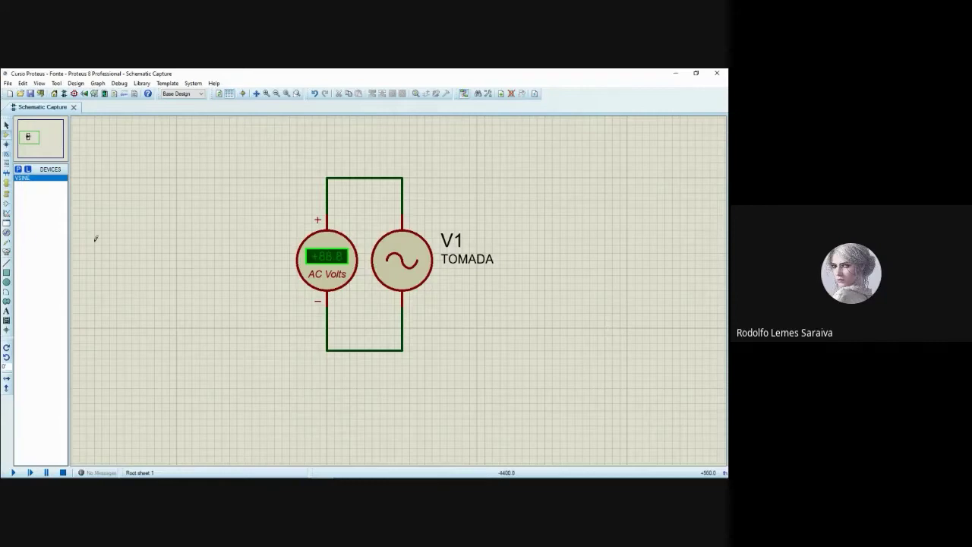
Place a ground terminal just below the lower wire, midway between the AC voltmeter and source V1.
{"action": "left_click", "coordinate": [7, 195]}
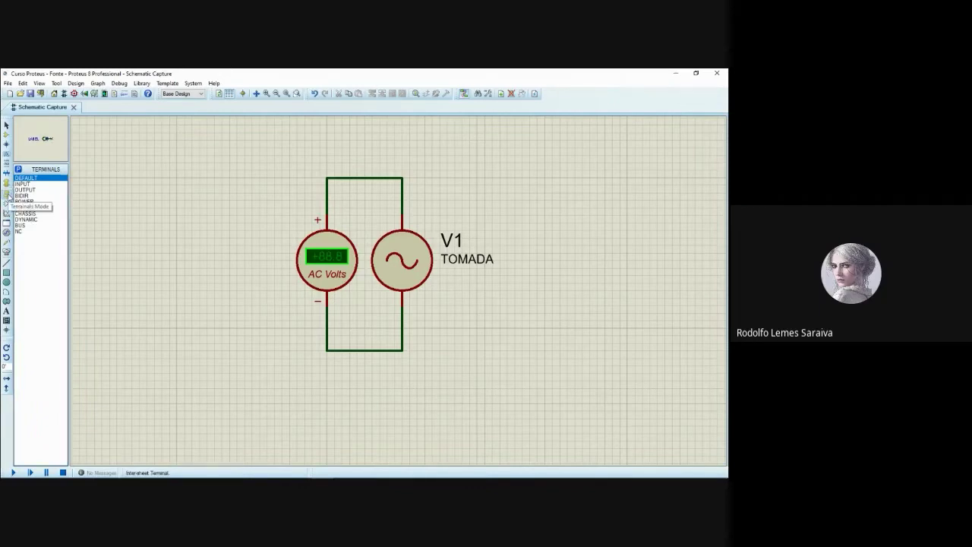
{"action": "left_click", "coordinate": [30, 184]}
{"action": "key", "text": "Up"}
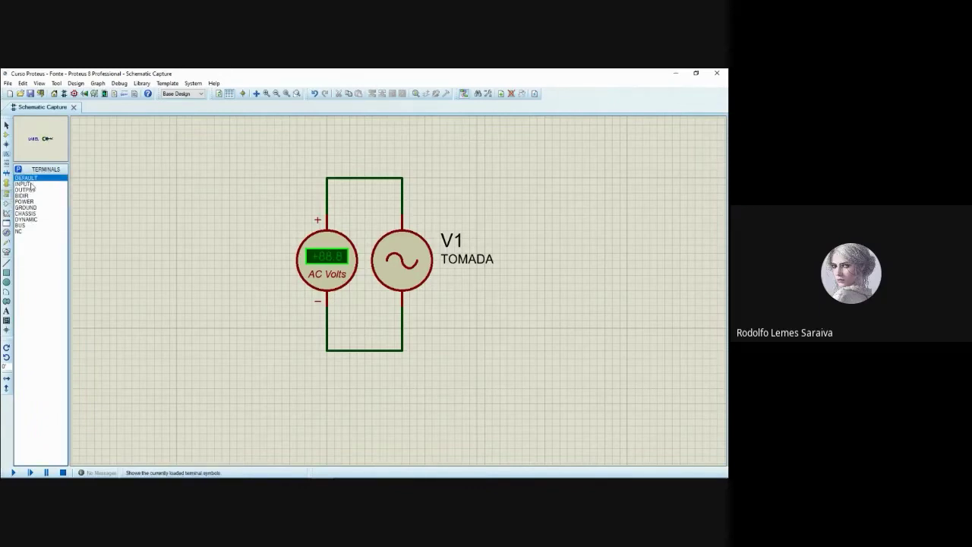
{"action": "left_click", "coordinate": [31, 185]}
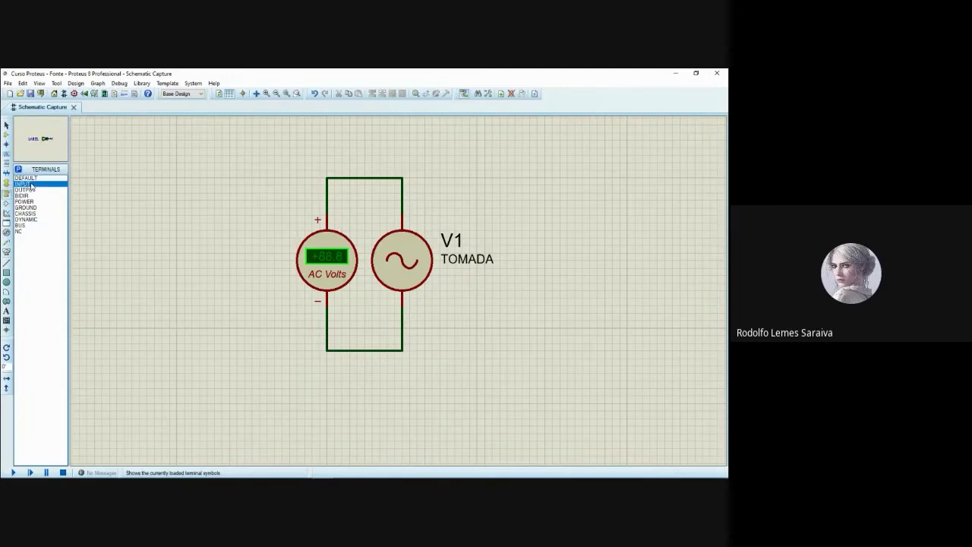
{"action": "key", "text": "Down"}
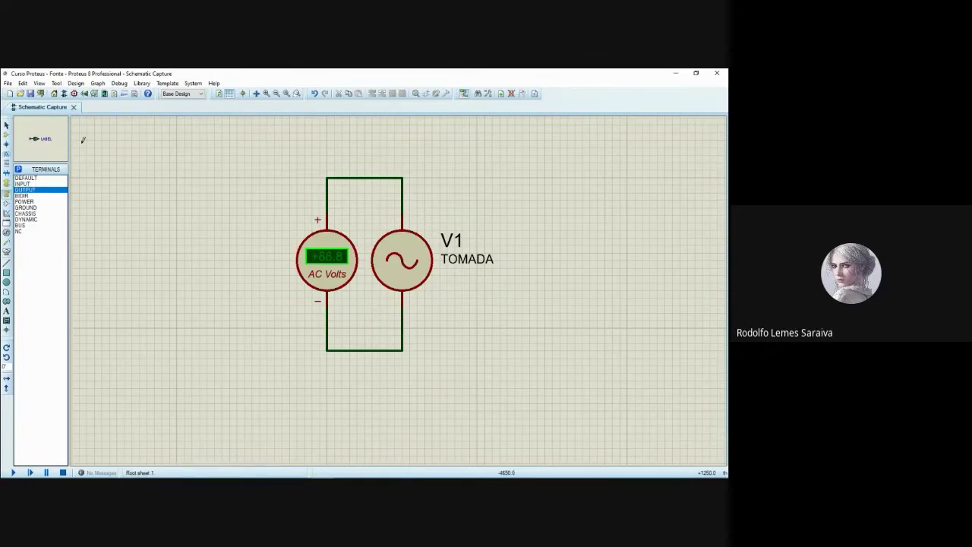
{"action": "left_click", "coordinate": [26, 208]}
{"action": "left_click", "coordinate": [25, 207]}
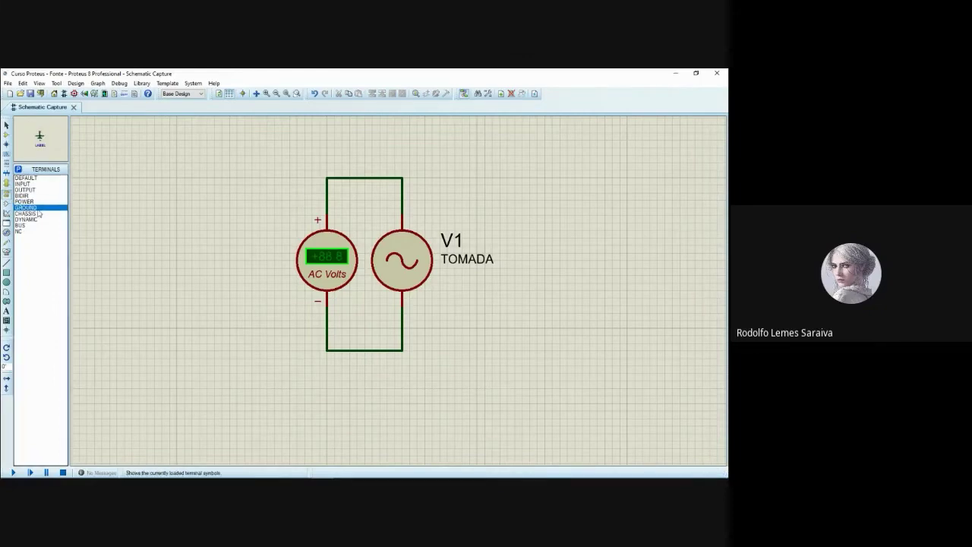
{"action": "left_click", "coordinate": [364, 377]}
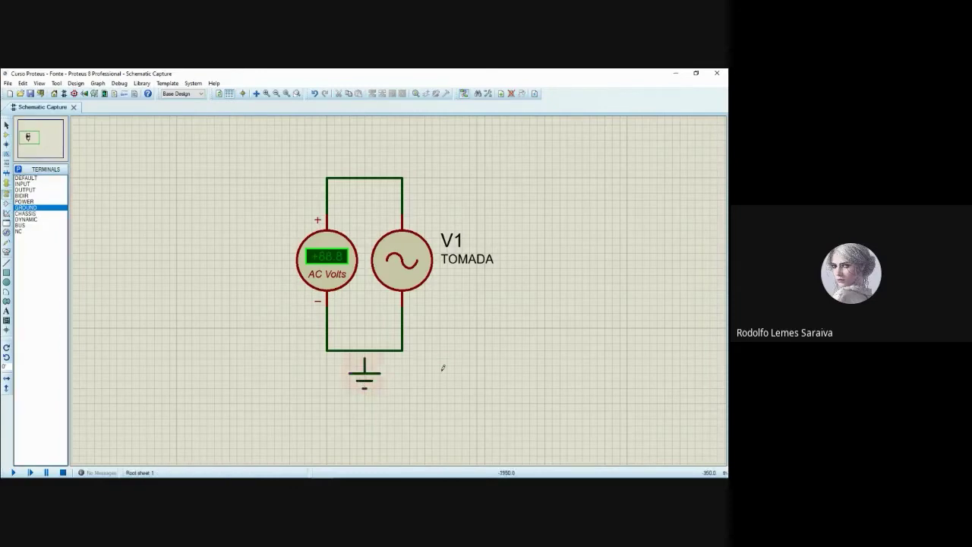
Wire the ground terminal to the lower wire joining the AC voltmeter and source V1.
{"action": "left_click", "coordinate": [364, 356]}
{"action": "left_click", "coordinate": [364, 350]}
{"action": "scroll", "coordinate": [438, 350], "scroll_direction": "up", "scroll_amount": 1}
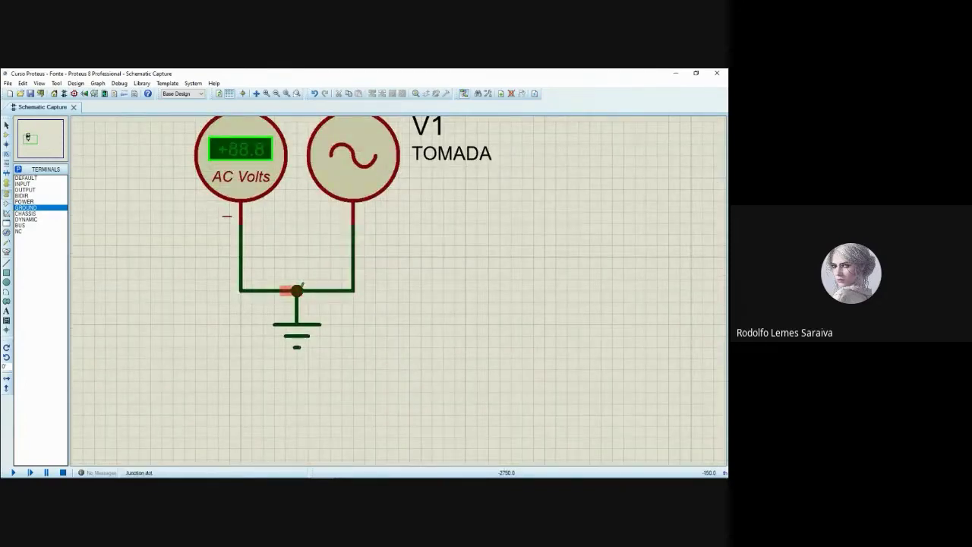
{"action": "scroll", "coordinate": [412, 282], "scroll_direction": "down", "scroll_amount": 1}
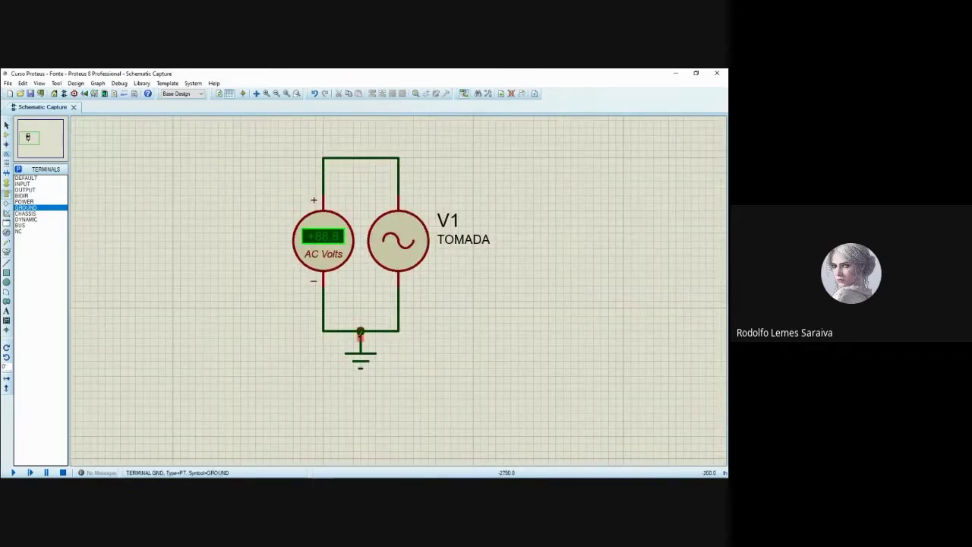
Delete the ground terminal's connection to the lower wire and wire the terminal to the upper wire instead.
{"action": "left_click", "coordinate": [359, 338]}
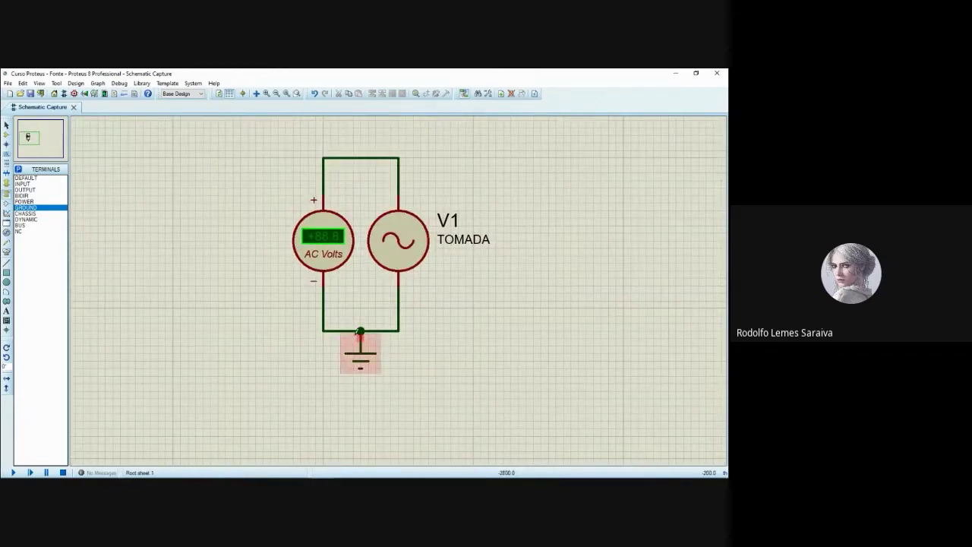
{"action": "left_click", "coordinate": [361, 334]}
{"action": "right_click", "coordinate": [367, 335]}
{"action": "key", "text": "Escape"}
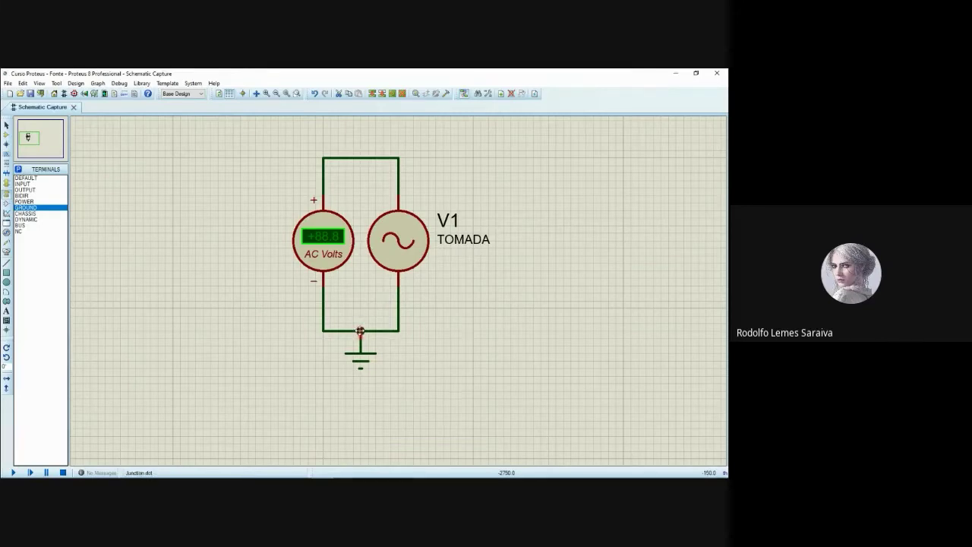
{"action": "key", "text": "Delete"}
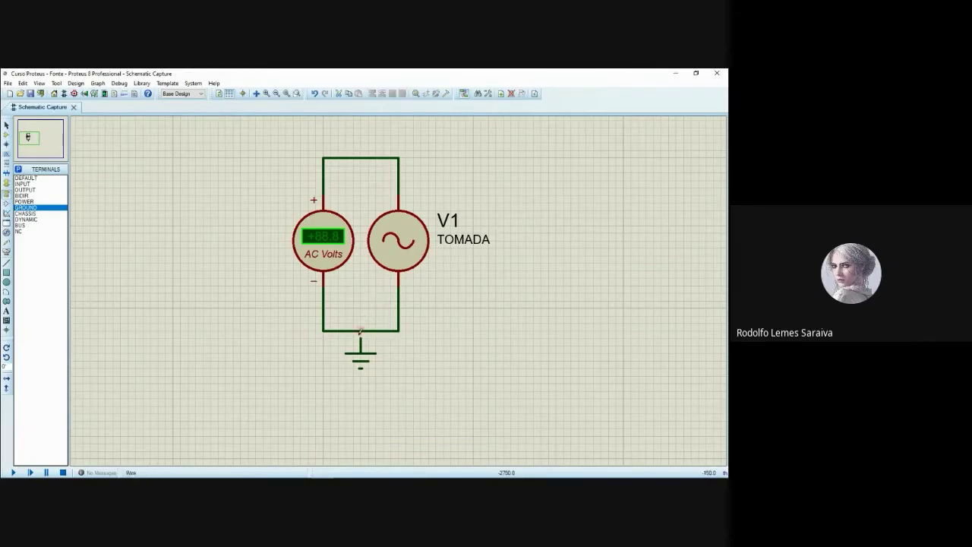
{"action": "left_click", "coordinate": [360, 338]}
{"action": "left_click", "coordinate": [362, 156]}
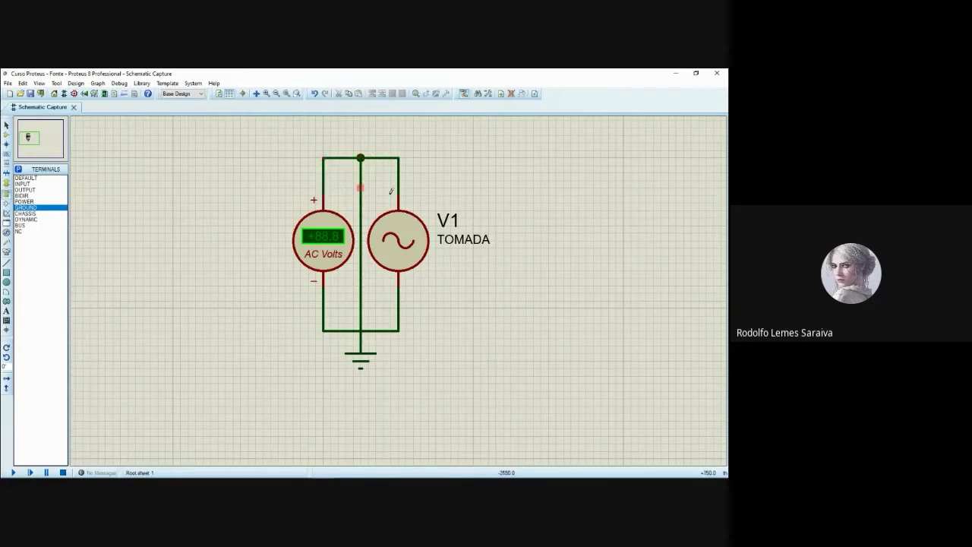
Delete the wire from ground to the upper wire and reconnect the ground terminal to the lower wire.
{"action": "right_click", "coordinate": [361, 157]}
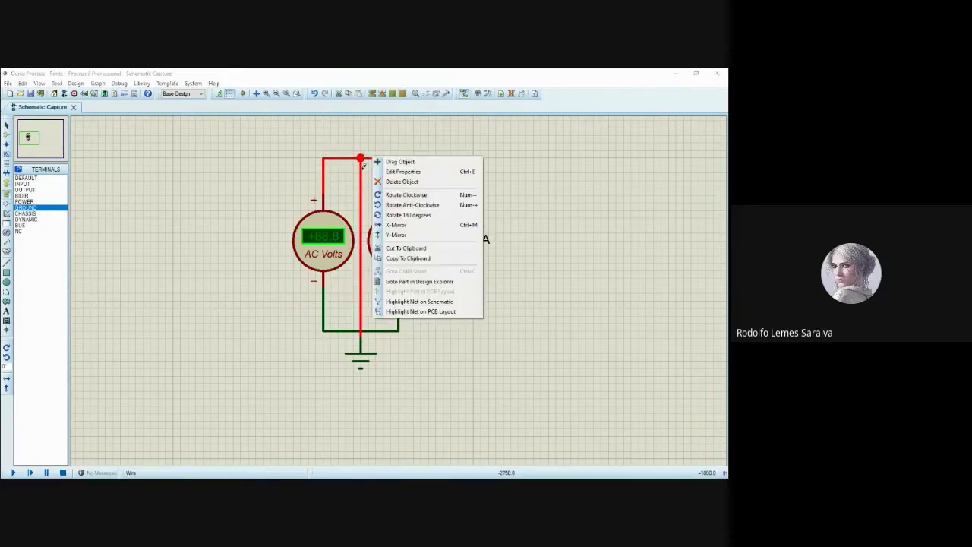
{"action": "right_click", "coordinate": [362, 174]}
{"action": "right_click", "coordinate": [361, 174]}
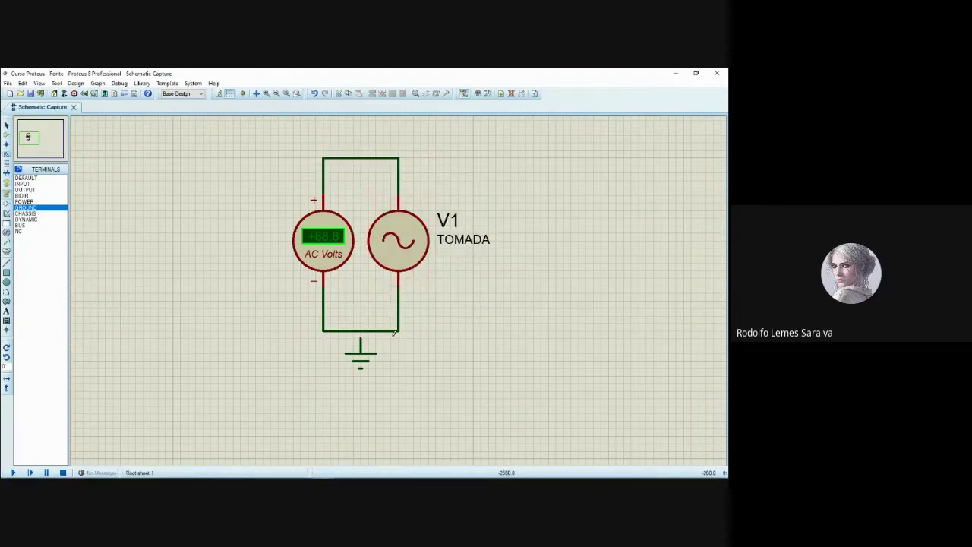
{"action": "left_click_drag", "start_coordinate": [359, 337], "coordinate": [360, 331]}
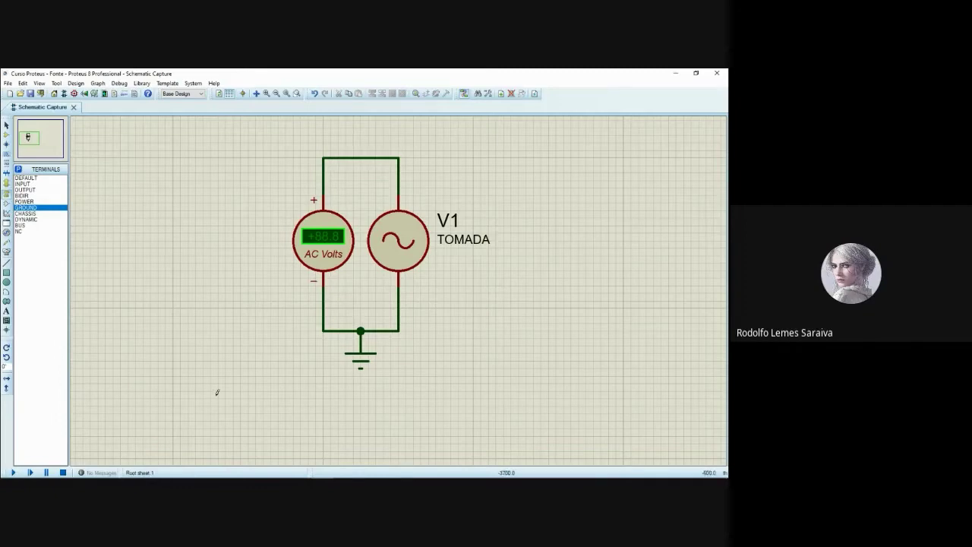
Run the simulation to read the AC voltmeter across source V1, and stop it.
{"action": "key", "text": "F12"}
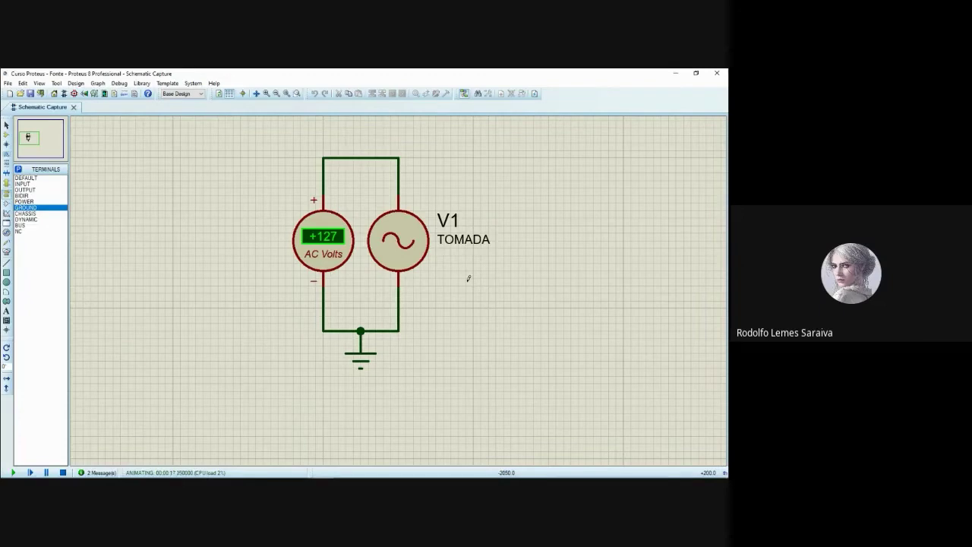
{"action": "key", "text": "Pause"}
{"action": "key", "text": "shift+Pause"}
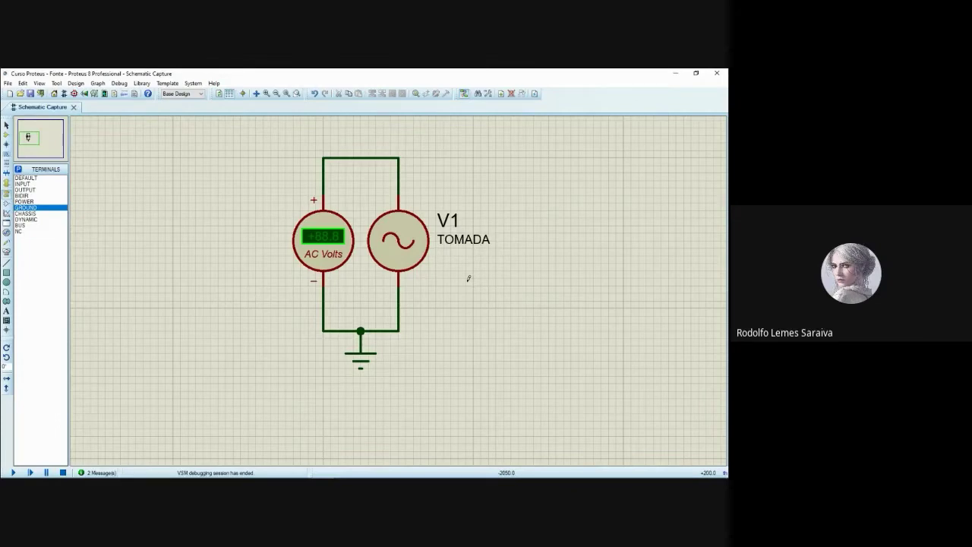
Search the device library's Inductors category for "transf", leaving free space beside the source circuit.
{"action": "middle_click", "coordinate": [468, 279]}
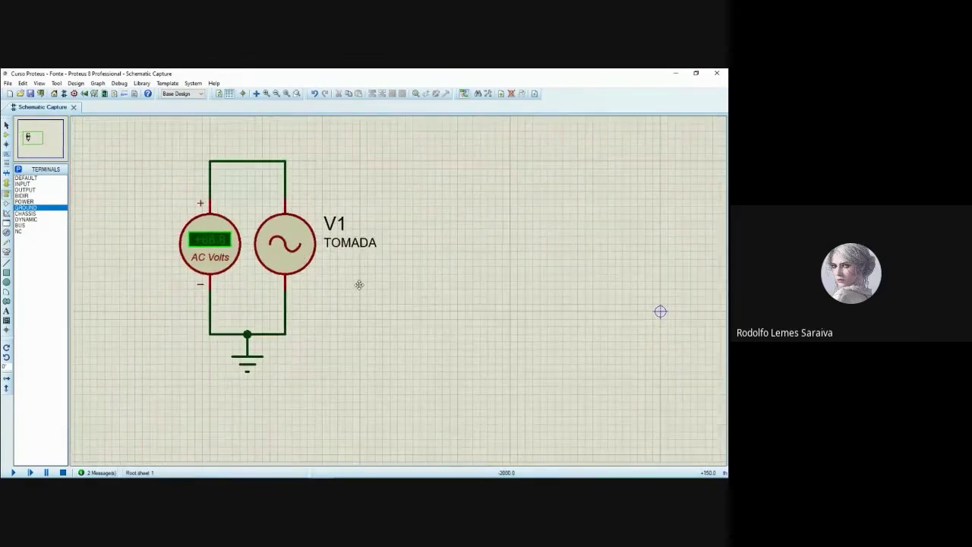
{"action": "left_click", "coordinate": [354, 288]}
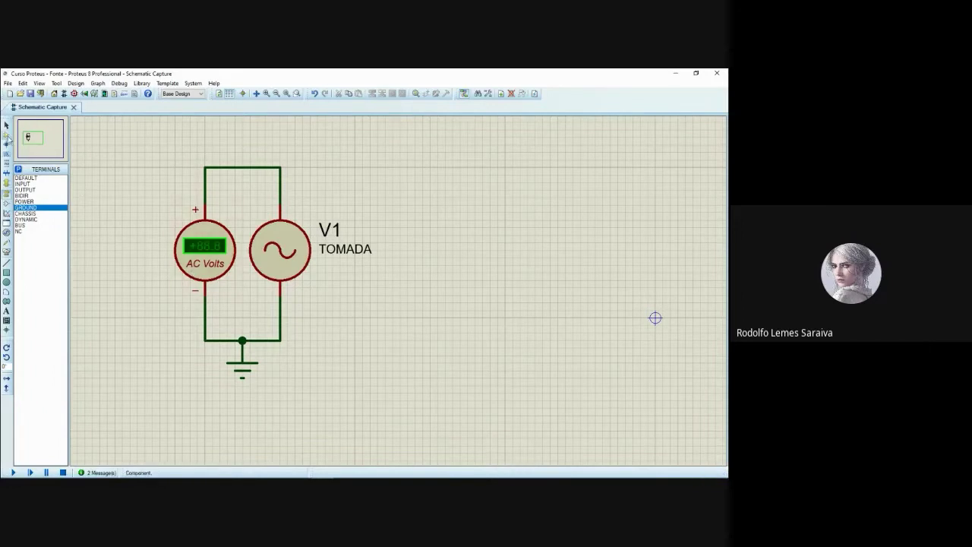
{"action": "left_click", "coordinate": [7, 135]}
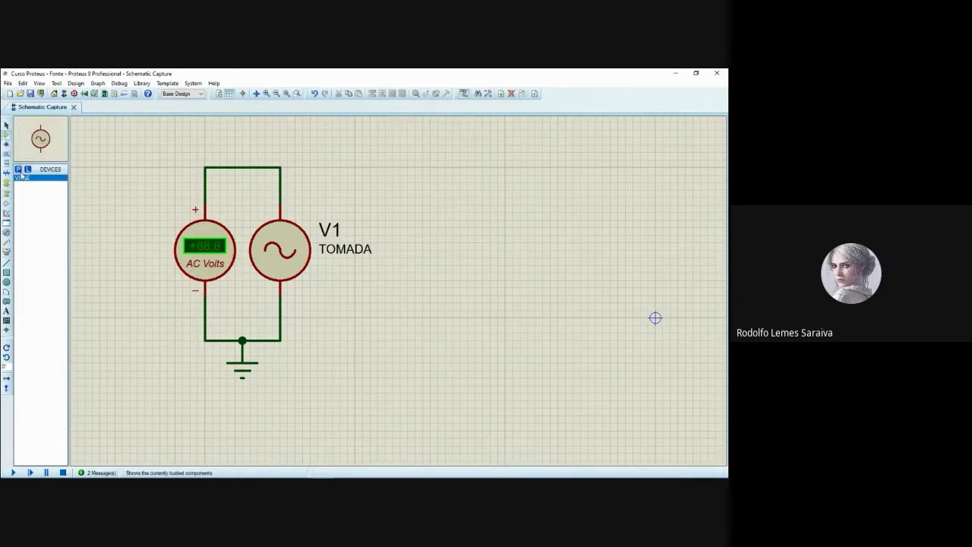
{"action": "left_click", "coordinate": [19, 169]}
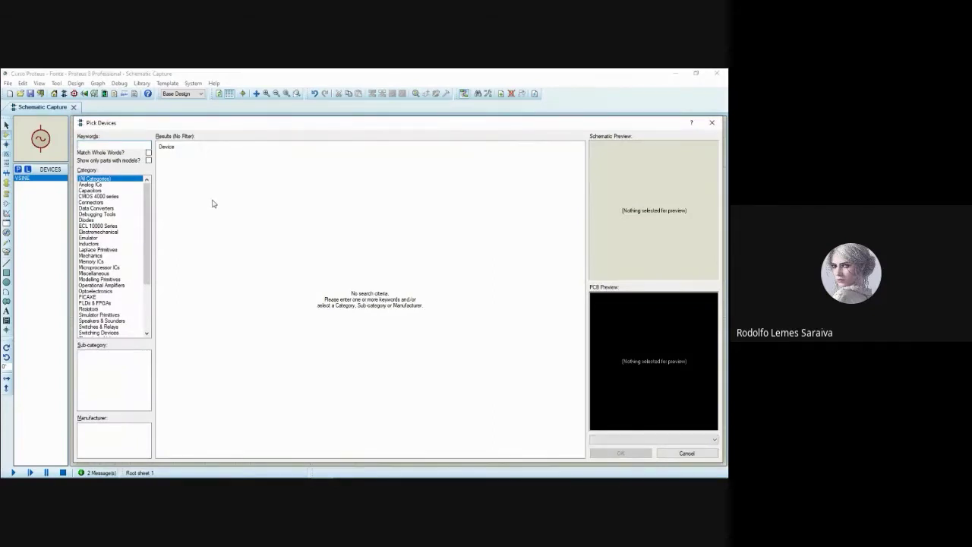
{"action": "left_click", "coordinate": [94, 244]}
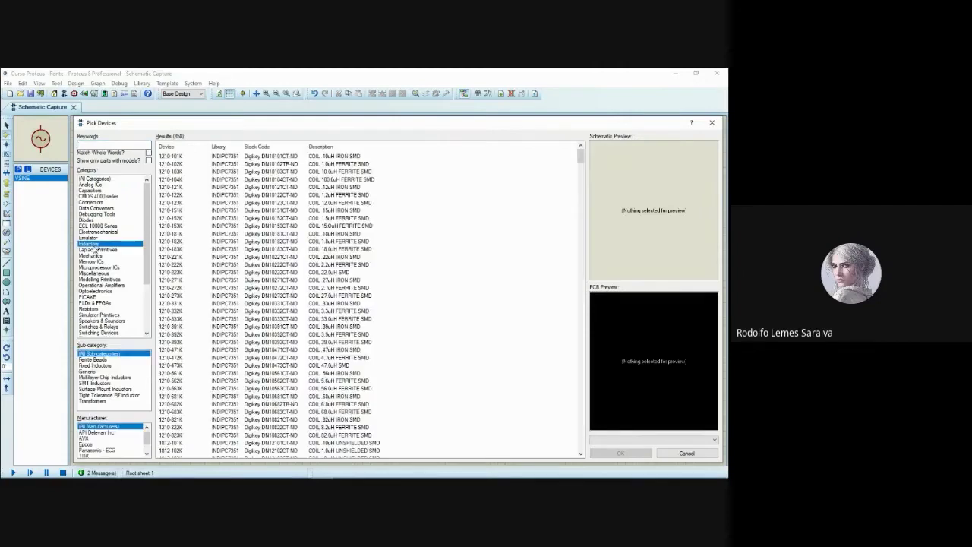
{"action": "left_click_drag", "start_coordinate": [581, 157], "coordinate": [553, 163]}
{"action": "type", "text": "transf"}
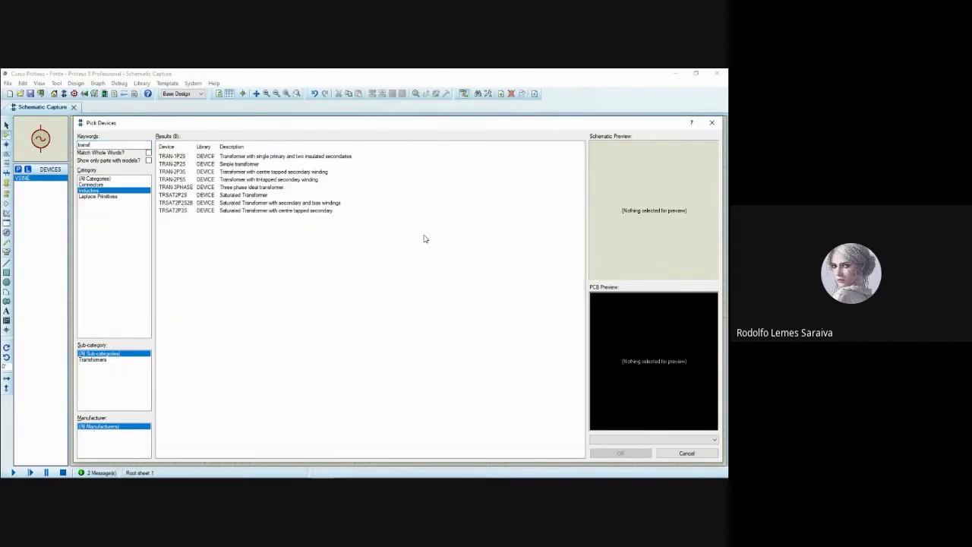
Preview the transformer models and add TRAN-2P3S, the transformer with centre tapped secondary winding, to the device list.
{"action": "left_click", "coordinate": [213, 182]}
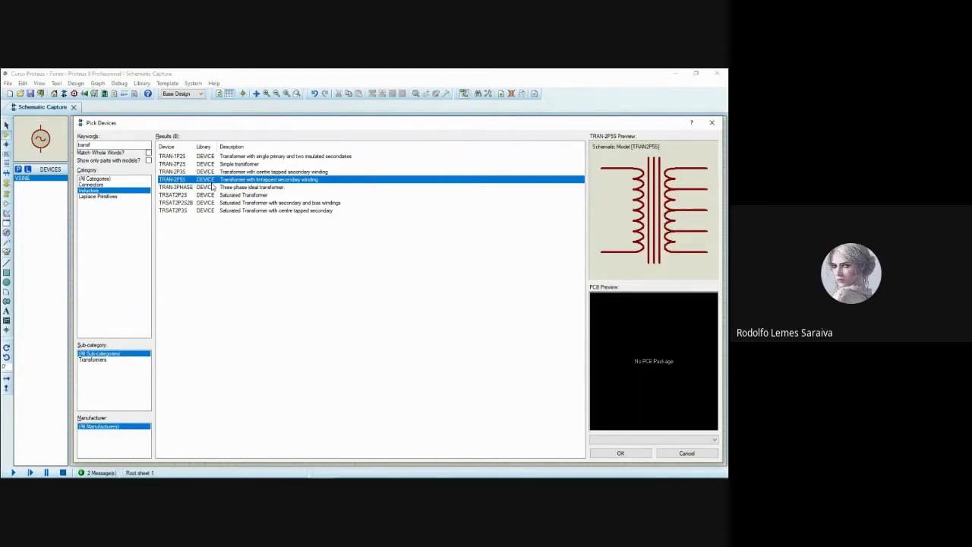
{"action": "key", "text": "Down"}
{"action": "key", "text": "Down"}
{"action": "key", "text": "Down"}
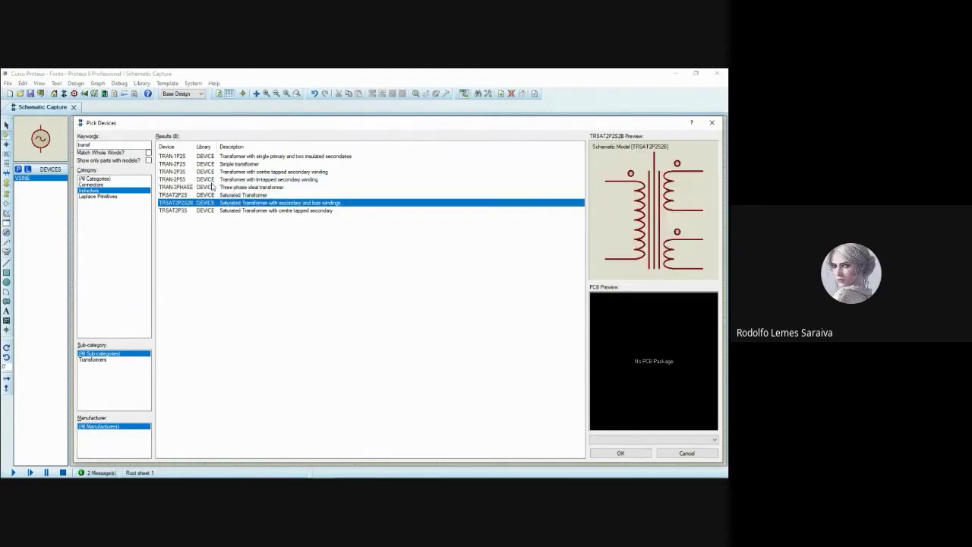
{"action": "key", "text": "Up"}
{"action": "key", "text": "Up"}
{"action": "key", "text": "Up"}
{"action": "key", "text": "Up"}
{"action": "key", "text": "Up"}
{"action": "key", "text": "Up"}
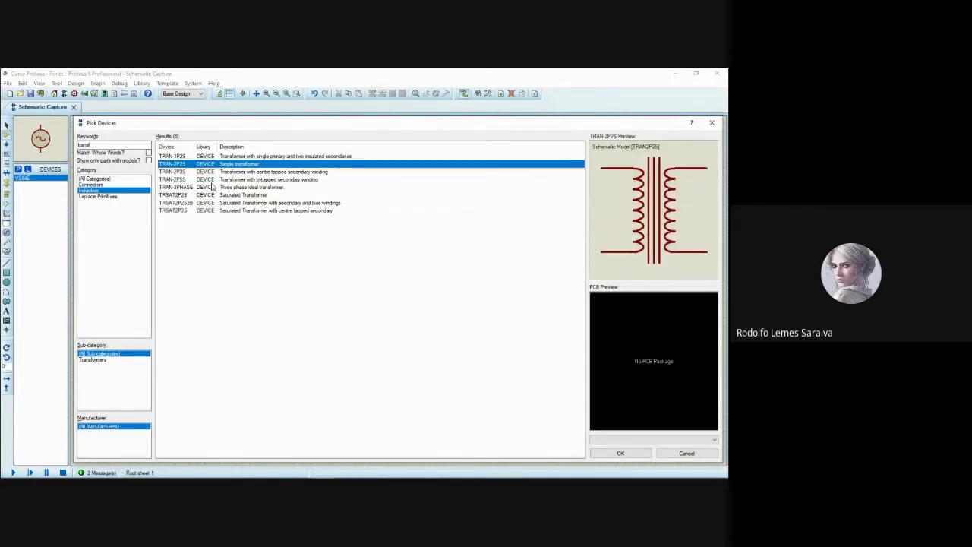
{"action": "key", "text": "Down"}
{"action": "key", "text": "Down"}
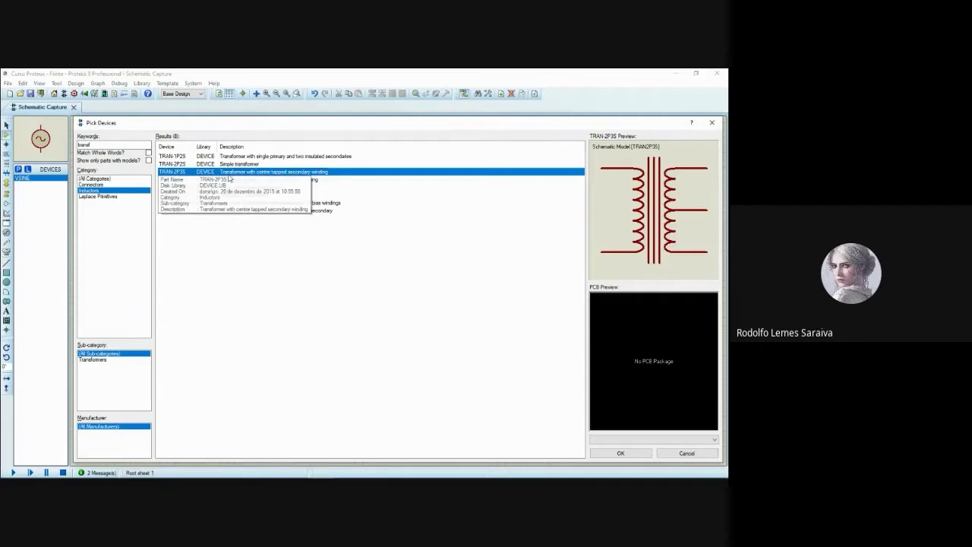
{"action": "double_click", "coordinate": [213, 172]}
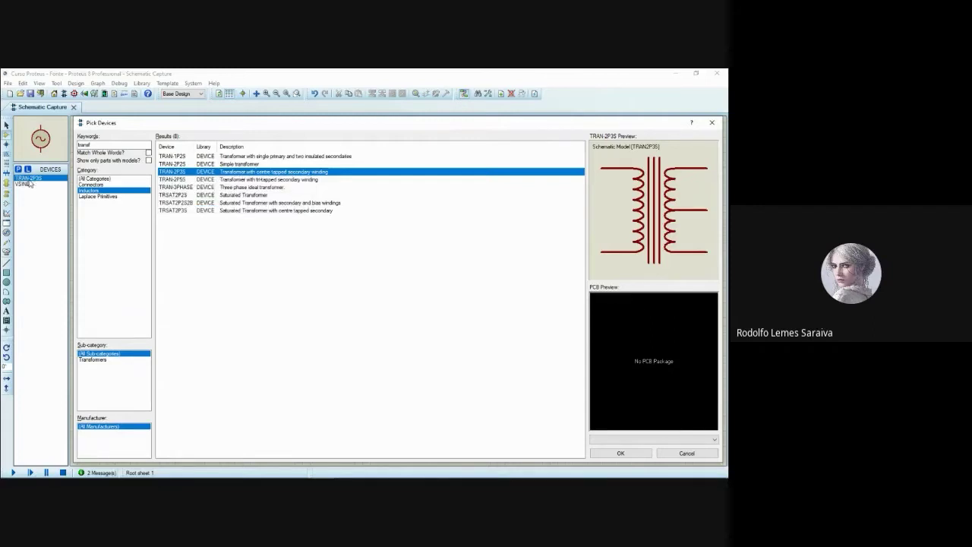
Clear the search keyword and list the devices in the Diodes category.
{"action": "left_click", "coordinate": [102, 145]}
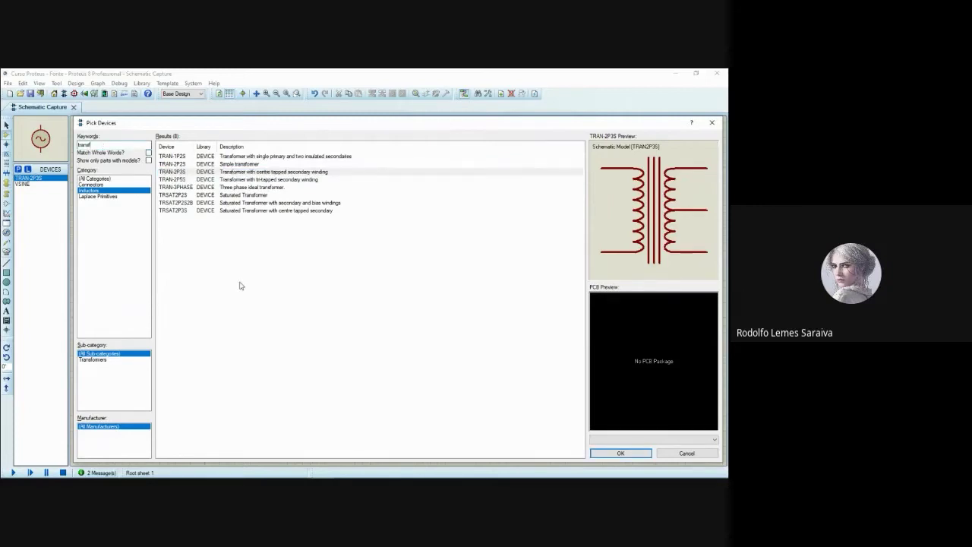
{"action": "key", "text": "BackSpace"}
{"action": "key", "text": "BackSpace"}
{"action": "key", "text": "BackSpace"}
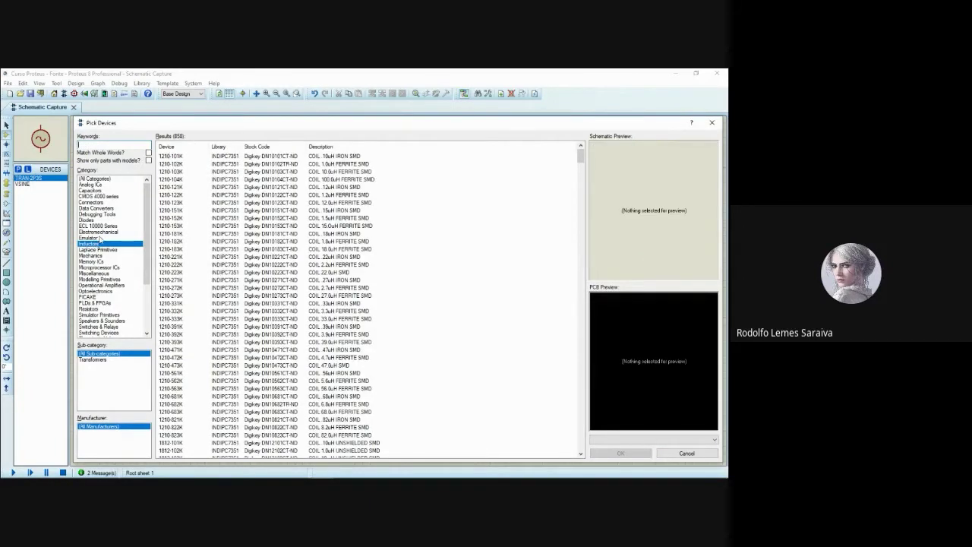
{"action": "left_click", "coordinate": [94, 220]}
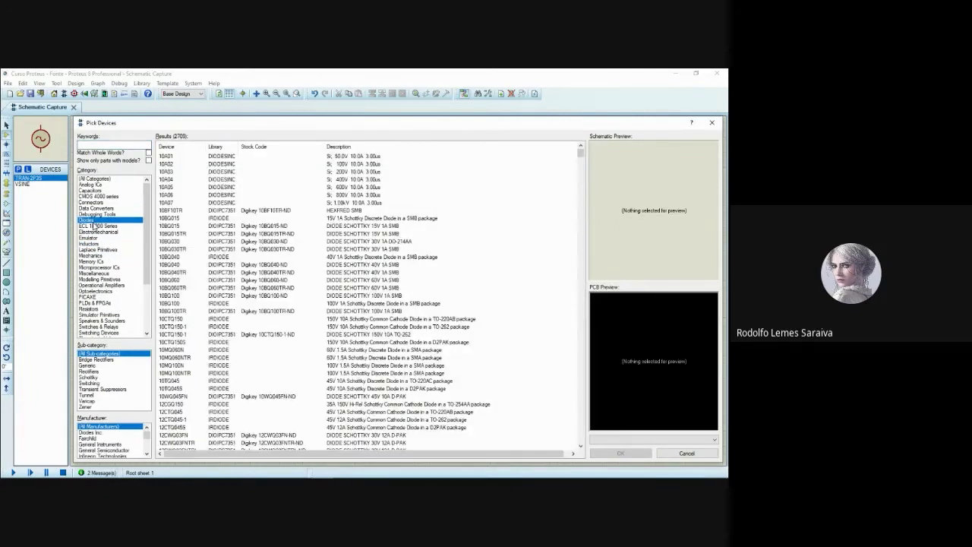
Browse the Diodes device list, previewing the 10A06 and 10A01 models and continuing to the 1N4001 series.
{"action": "left_click", "coordinate": [316, 195]}
{"action": "scroll", "coordinate": [501, 208], "scroll_direction": "down", "scroll_amount": 6}
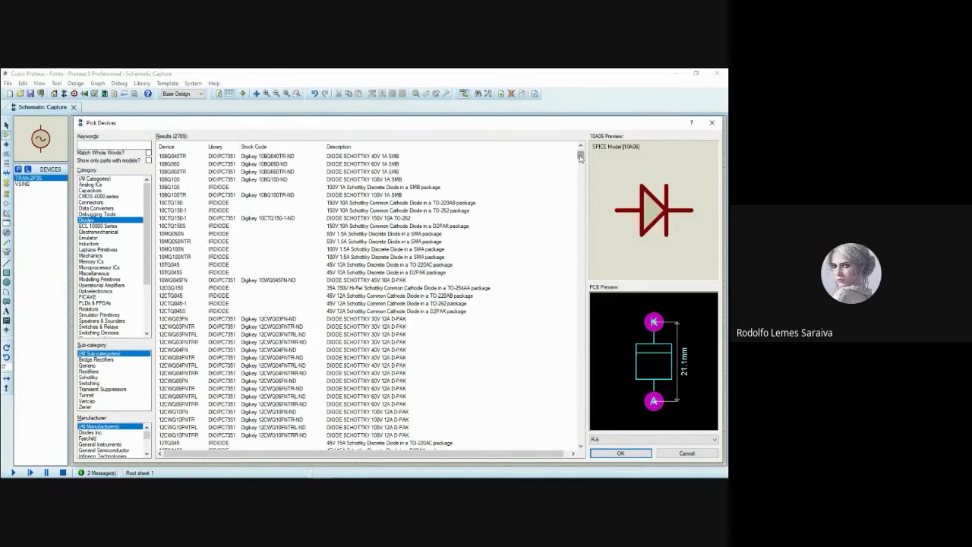
{"action": "scroll", "coordinate": [580, 161], "scroll_direction": "down", "scroll_amount": 6}
{"action": "left_click_drag", "start_coordinate": [580, 161], "coordinate": [581, 151]}
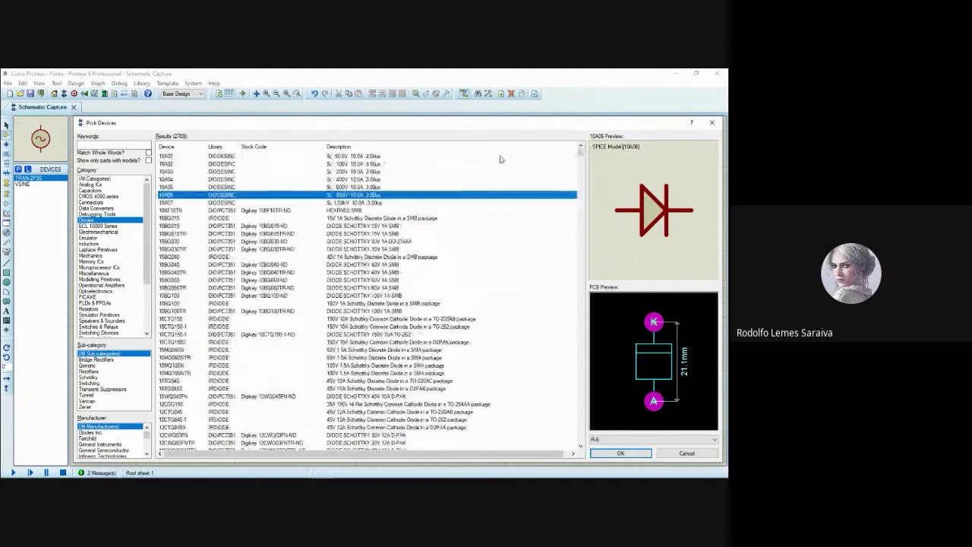
{"action": "left_click", "coordinate": [330, 158]}
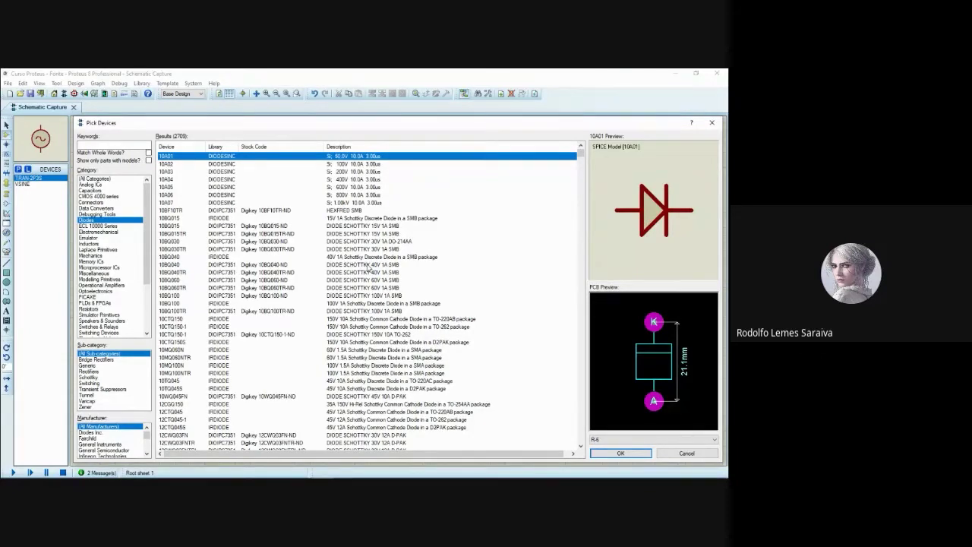
{"action": "scroll", "coordinate": [332, 268], "scroll_direction": "down", "scroll_amount": 3}
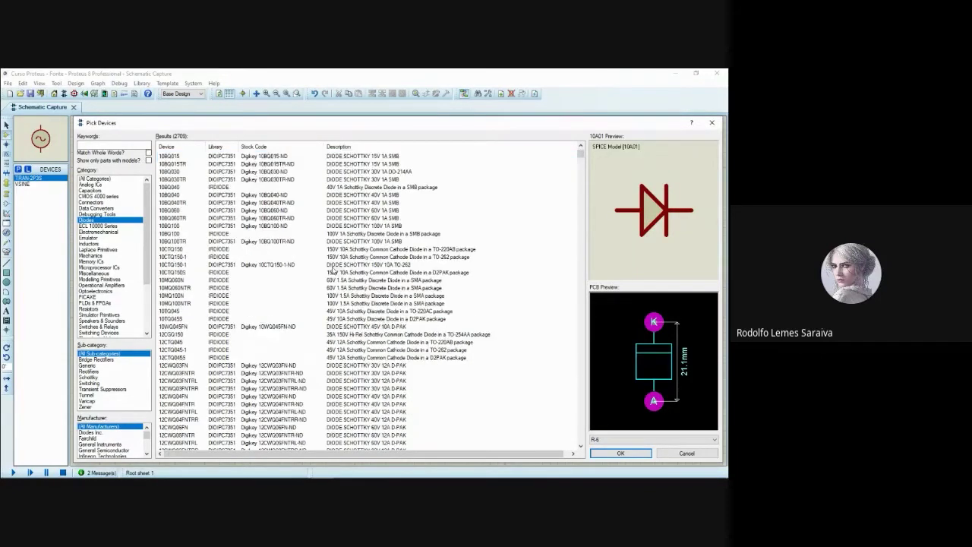
{"action": "scroll", "coordinate": [332, 269], "scroll_direction": "down", "scroll_amount": 12}
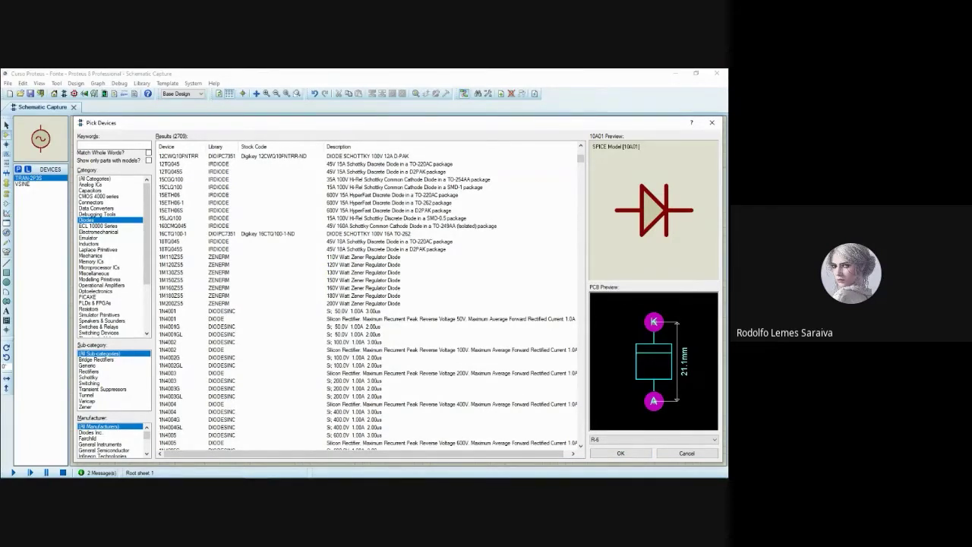
Search the diodes for 1N5402 and add the DIODESINC library version to the device list.
{"action": "left_click", "coordinate": [106, 145]}
{"action": "type", "text": "Tr"}
{"action": "type", "text": "5402"}
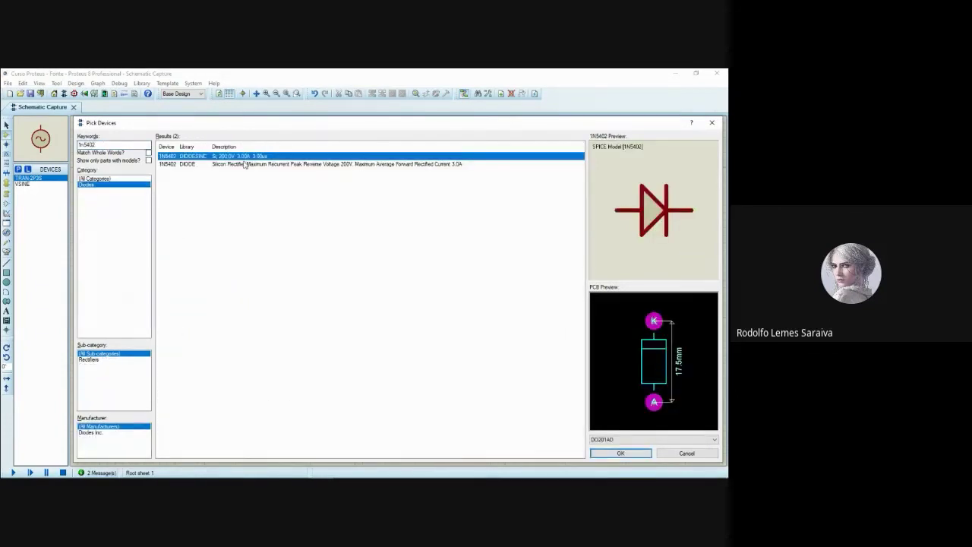
{"action": "left_click", "coordinate": [245, 164]}
{"action": "left_click", "coordinate": [246, 157]}
{"action": "double_click", "coordinate": [241, 156]}
{"action": "left_click", "coordinate": [108, 144]}
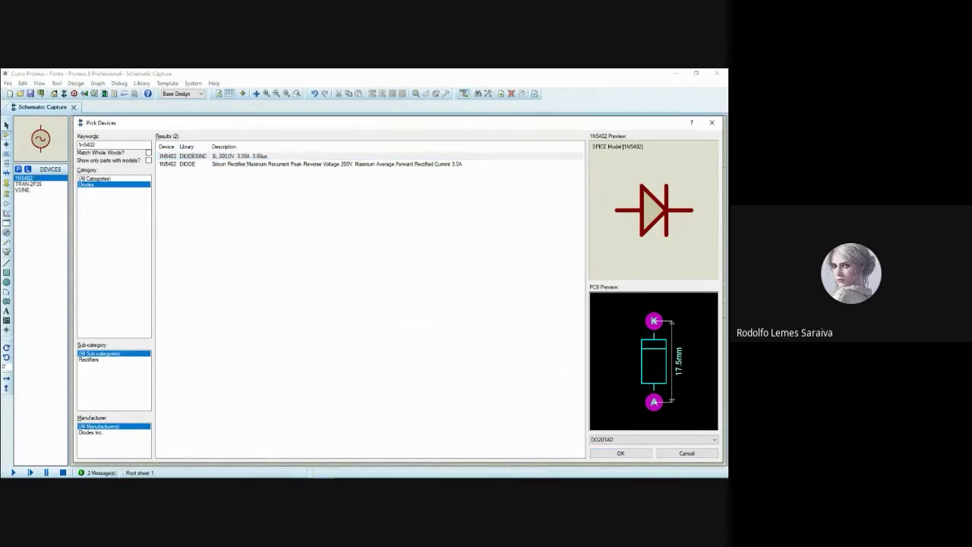
{"action": "left_click", "coordinate": [224, 123]}
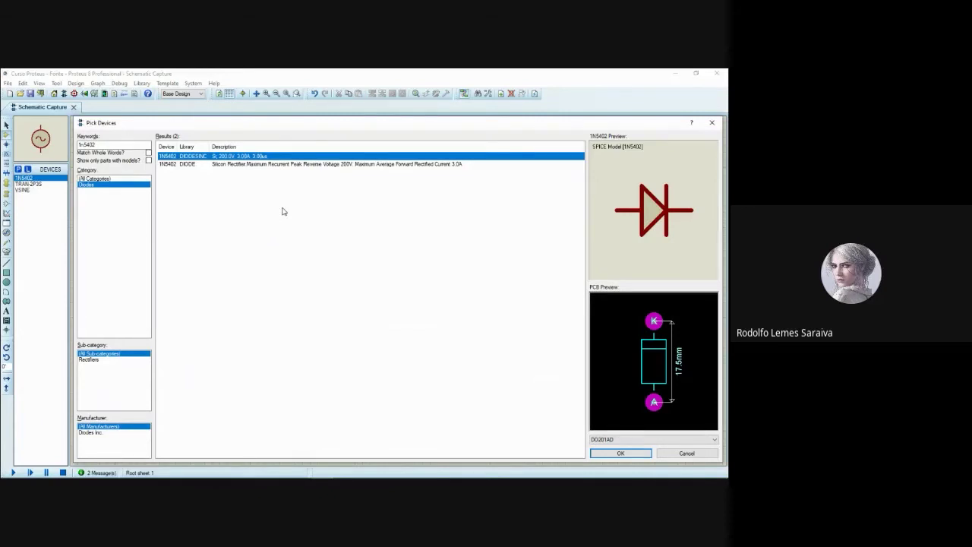
Clear the search keyword, view the Operational Amplifiers category, and close the device library.
{"action": "left_click", "coordinate": [103, 143]}
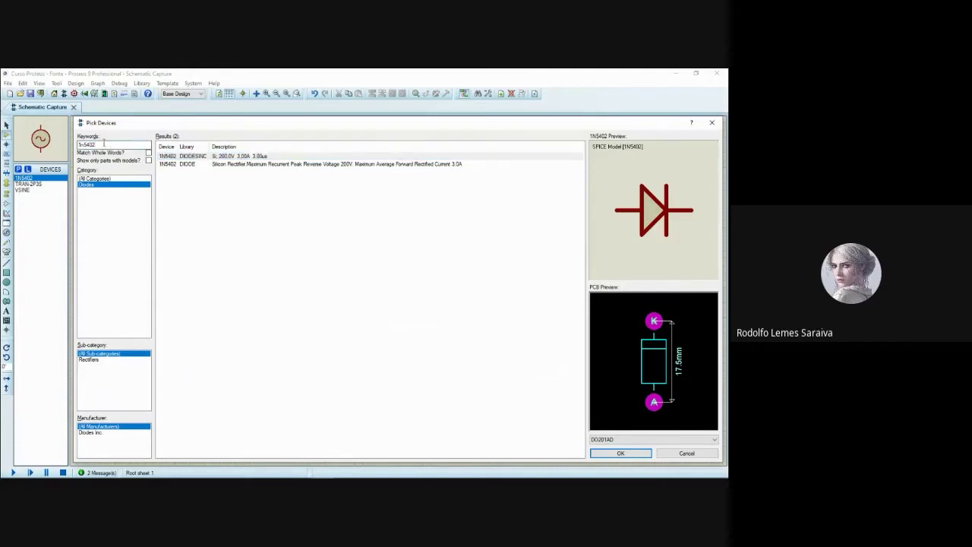
{"action": "key", "text": "BackSpace"}
{"action": "key", "text": "BackSpace"}
{"action": "key", "text": "BackSpace"}
{"action": "key", "text": "BackSpace"}
{"action": "key", "text": "BackSpace"}
{"action": "key", "text": "BackSpace"}
{"action": "left_click", "coordinate": [110, 285]}
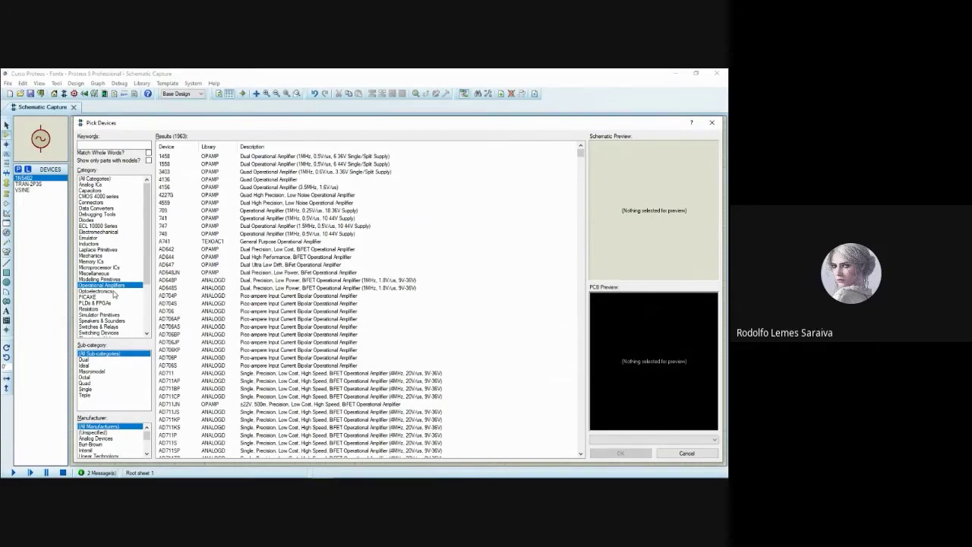
{"action": "left_click", "coordinate": [711, 123]}
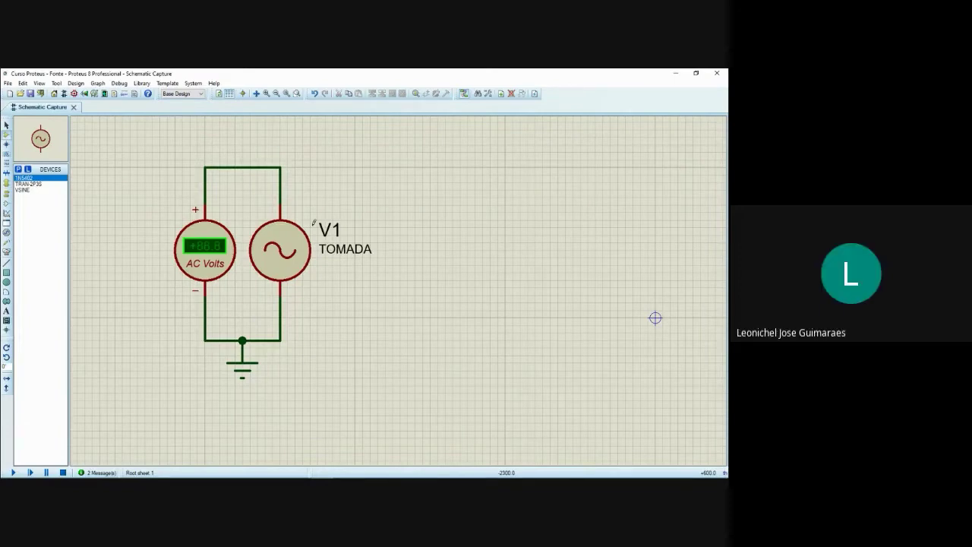
Place the TRAN-2P3S centre-tapped transformer in the free space to the right of source V1.
{"action": "left_click_drag", "start_coordinate": [411, 288], "coordinate": [354, 296]}
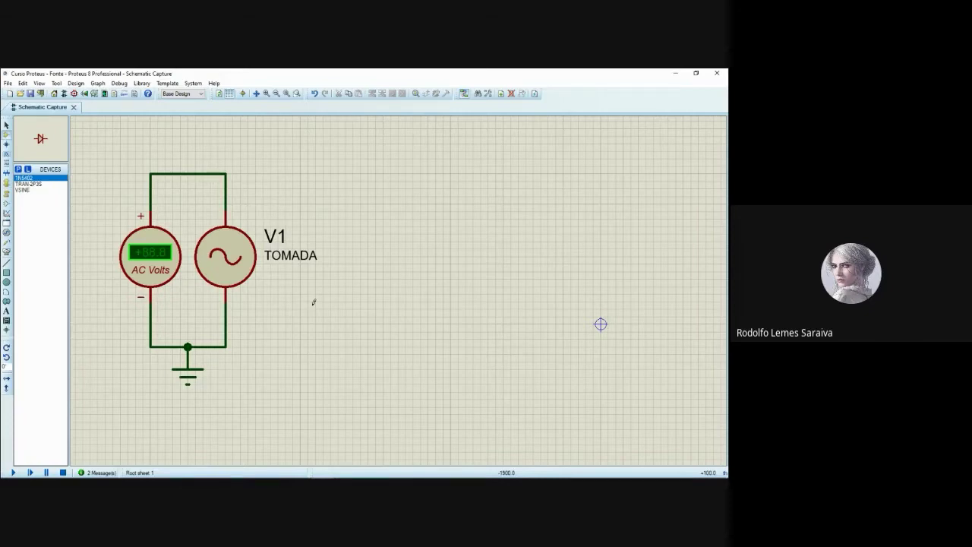
{"action": "left_click", "coordinate": [28, 184]}
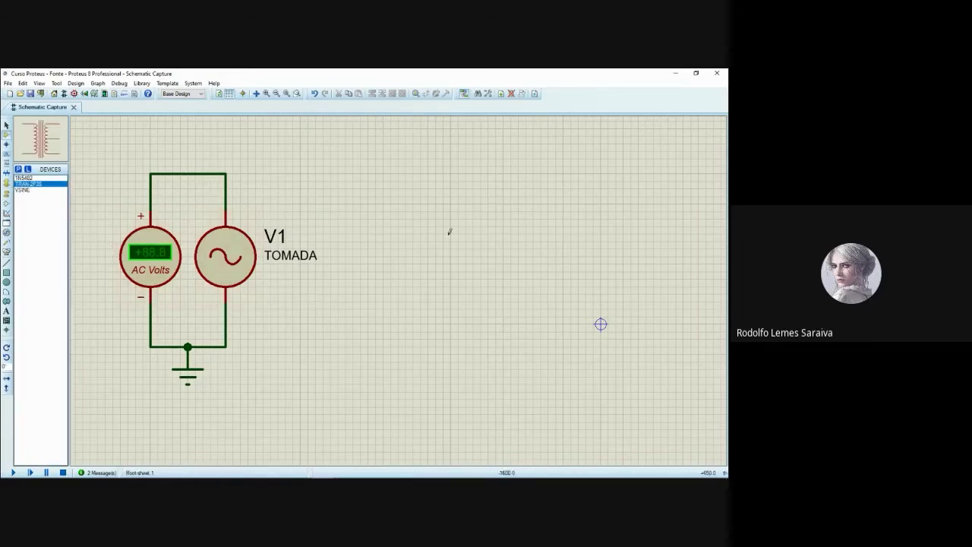
{"action": "left_click", "coordinate": [366, 193]}
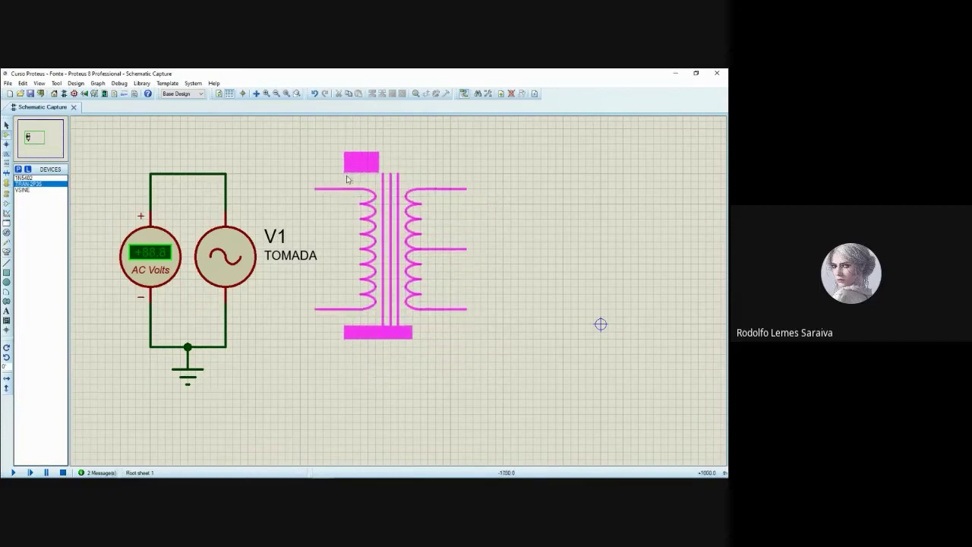
{"action": "left_click", "coordinate": [346, 179]}
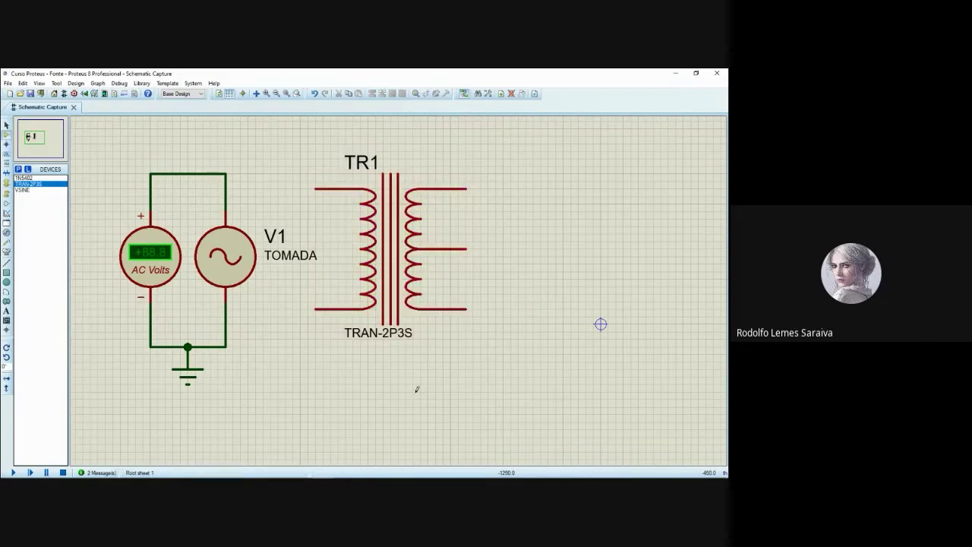
Wire V1's upper and lower nodes to the primary terminals of TR1 and shift the transformer slightly down.
{"action": "left_click", "coordinate": [225, 173]}
{"action": "left_click", "coordinate": [315, 188]}
{"action": "left_click", "coordinate": [226, 342]}
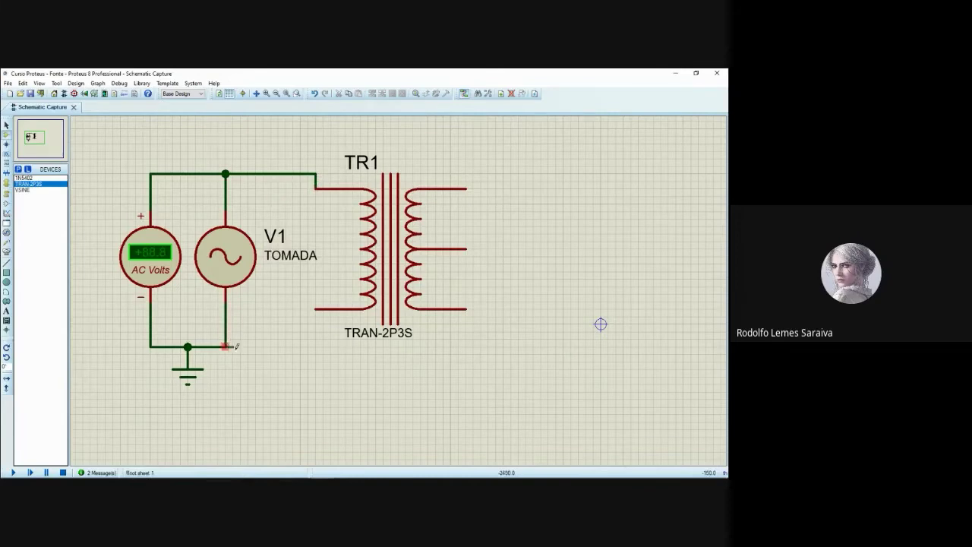
{"action": "left_click", "coordinate": [315, 308]}
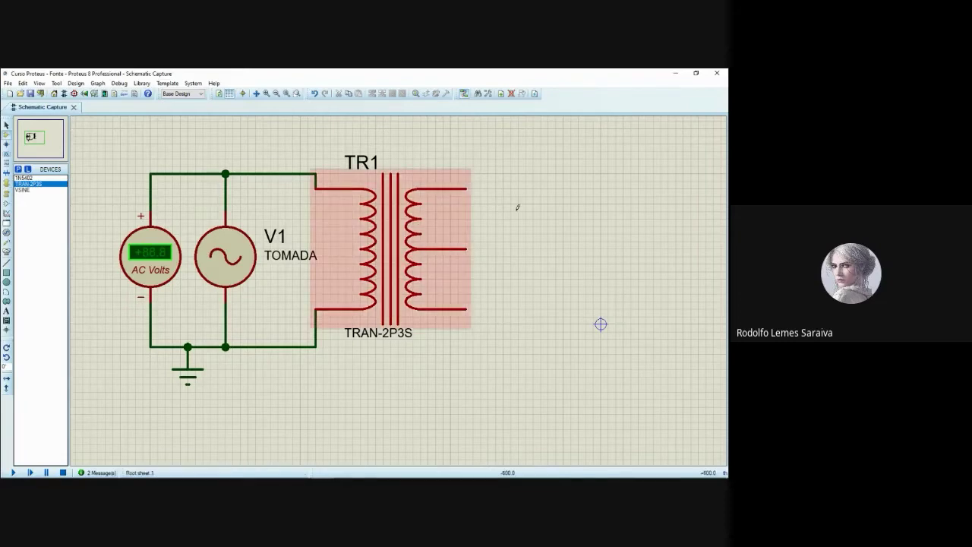
{"action": "left_click", "coordinate": [394, 261]}
{"action": "left_click_drag", "start_coordinate": [394, 260], "coordinate": [395, 268]}
{"action": "left_click", "coordinate": [531, 256]}
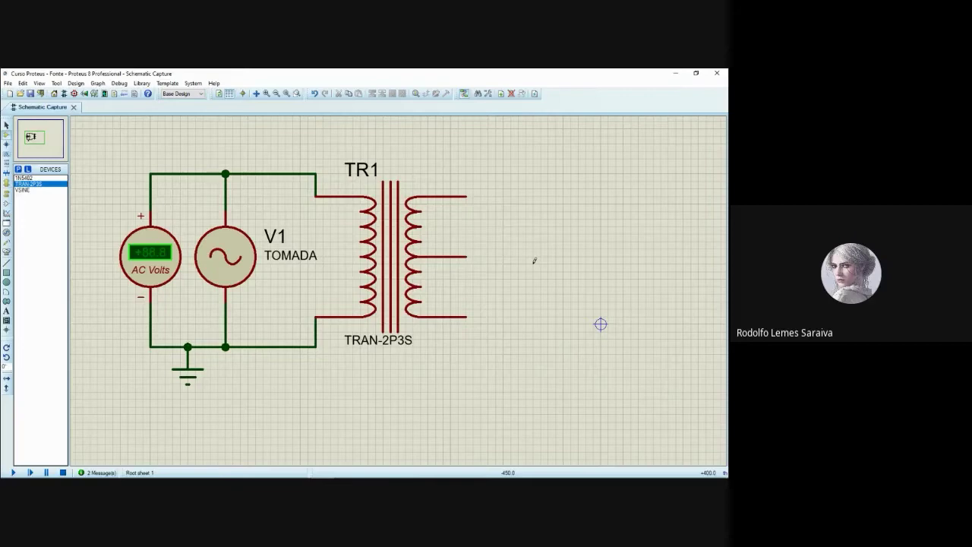
Start a text script below the transformer containing "Lp = (Vp/Vs)^2 * Ls".
{"action": "left_click", "coordinate": [8, 167]}
{"action": "left_click", "coordinate": [302, 376]}
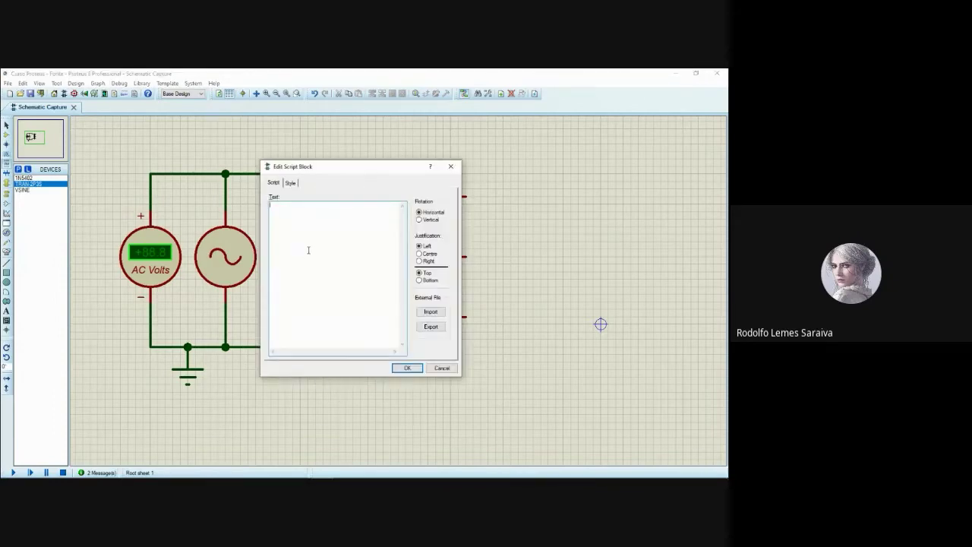
{"action": "type", "text": "Lp = (Vp/"}
{"action": "type", "text": "Vs)^2 * Ls"}
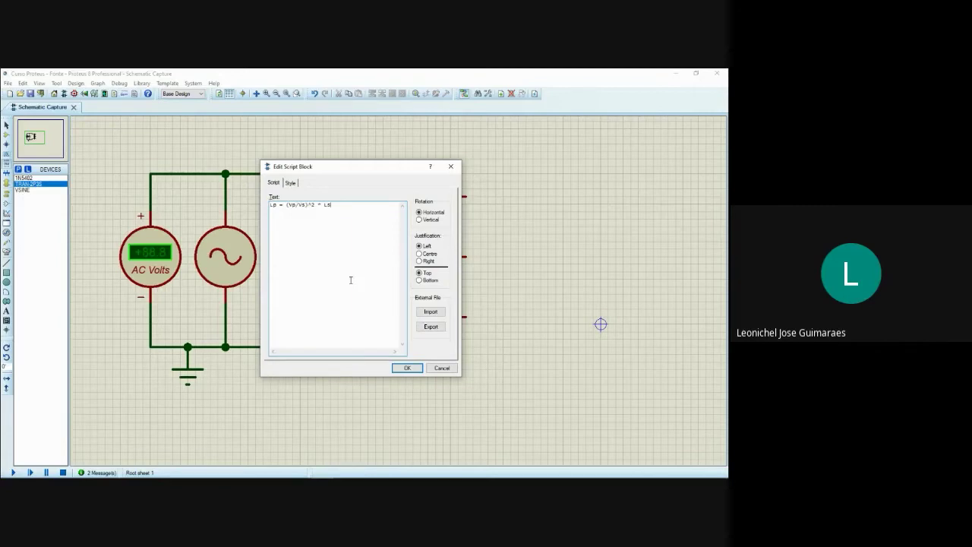
Override the global font face and height for the formula script, enlarge its text, and position it beneath the circuit.
{"action": "left_click", "coordinate": [292, 183]}
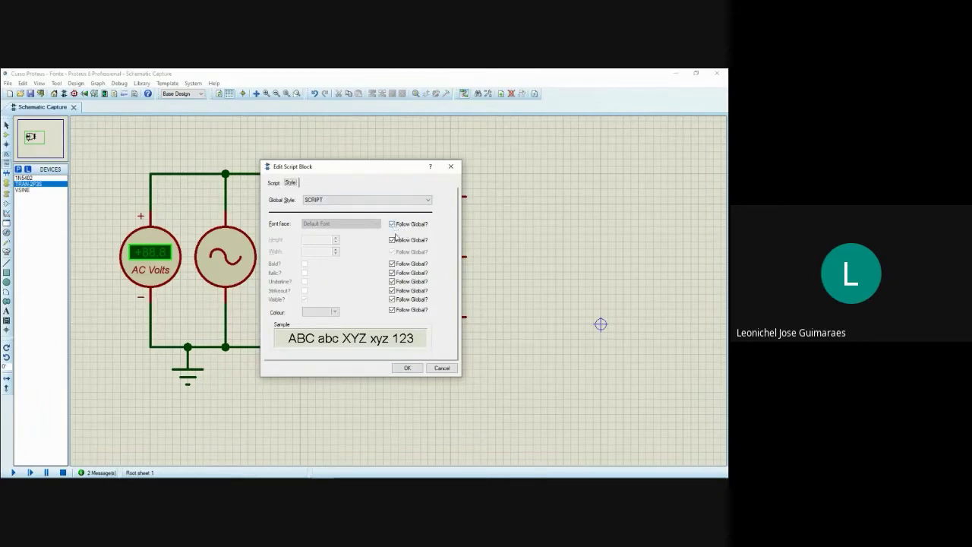
{"action": "left_click", "coordinate": [392, 240]}
{"action": "left_click", "coordinate": [392, 224]}
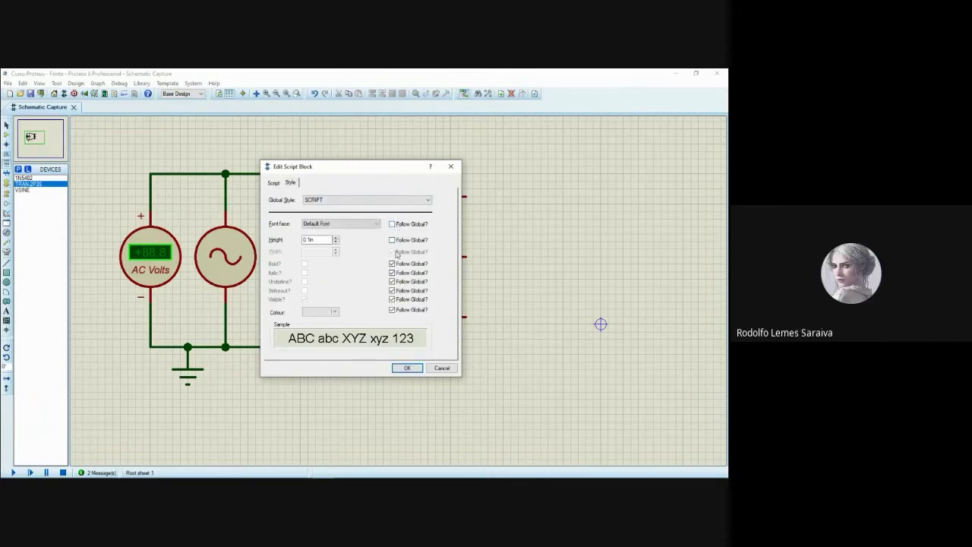
{"action": "left_click", "coordinate": [336, 239]}
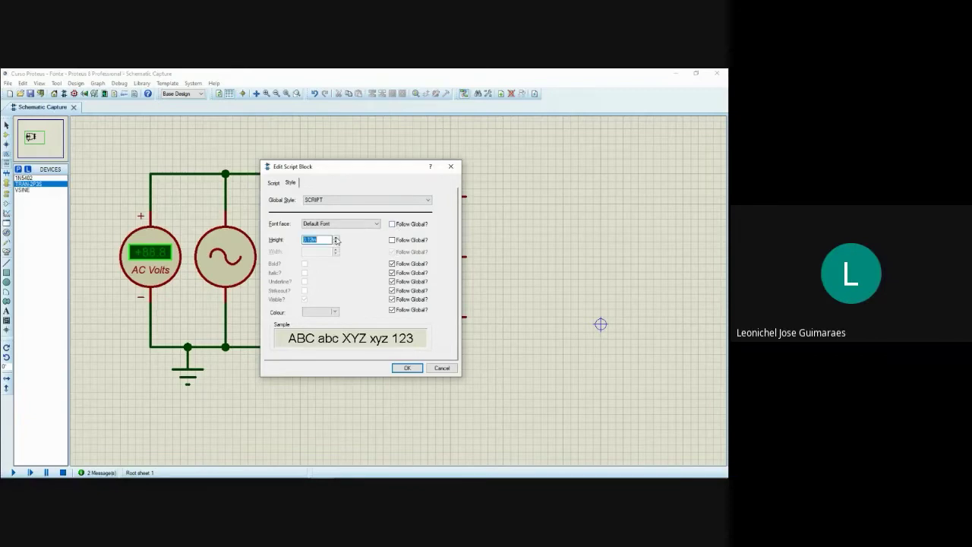
{"action": "left_click", "coordinate": [335, 239]}
{"action": "left_click", "coordinate": [335, 239]}
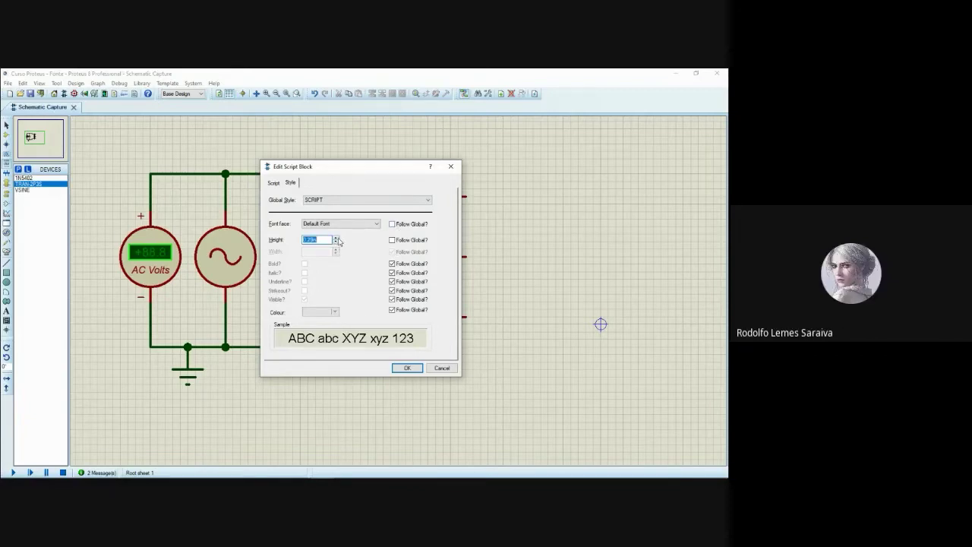
{"action": "left_click", "coordinate": [274, 182]}
{"action": "left_click", "coordinate": [406, 367]}
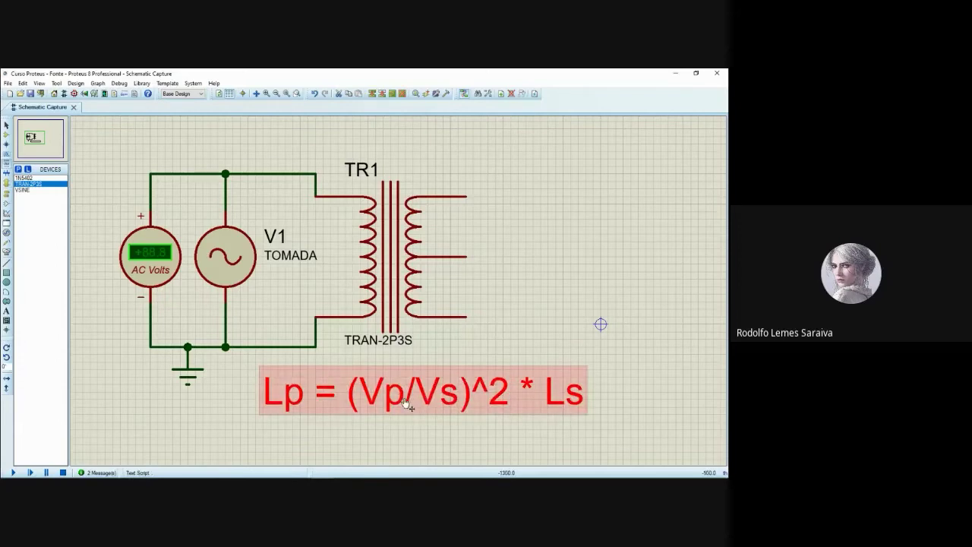
{"action": "left_click_drag", "start_coordinate": [405, 402], "coordinate": [384, 403]}
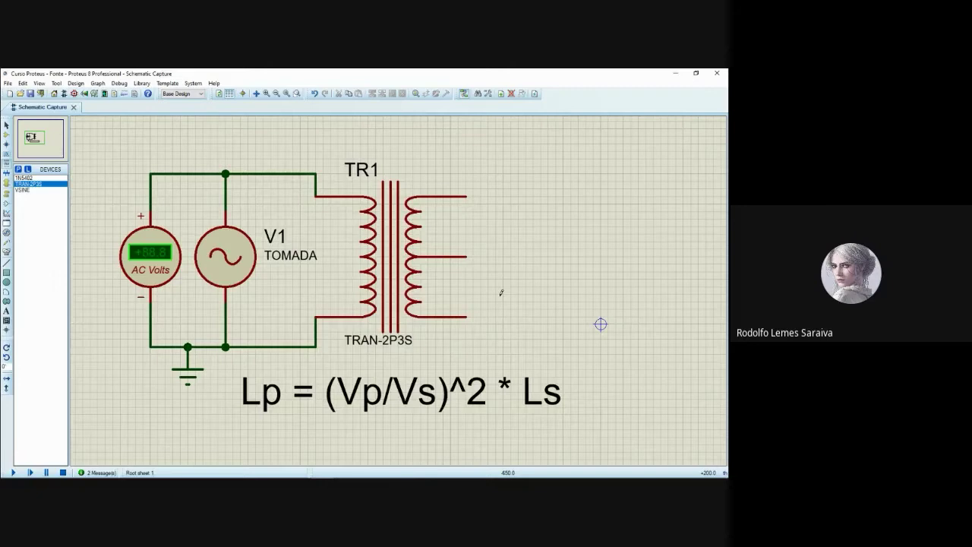
Change the part value of transformer TR1 to 127/12V.
{"action": "right_click", "coordinate": [382, 256]}
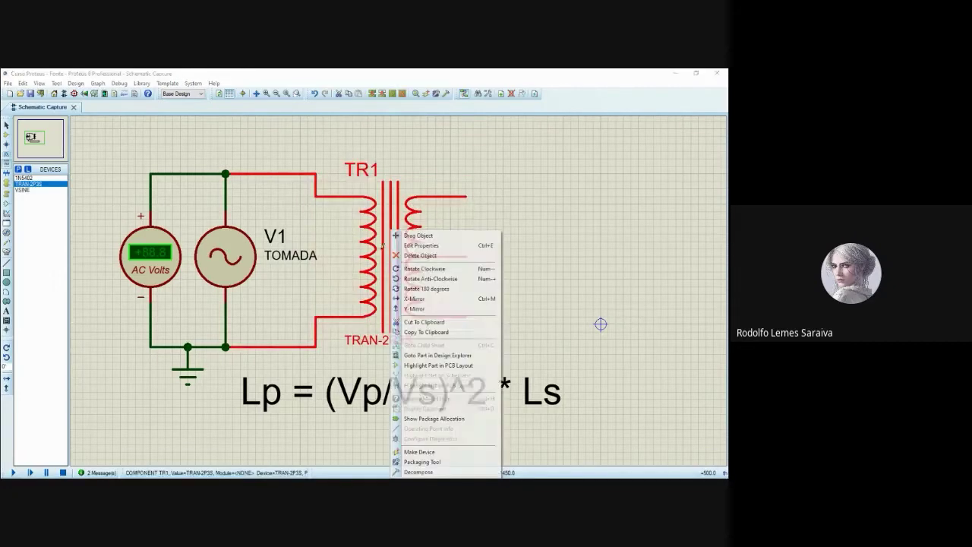
{"action": "left_click", "coordinate": [427, 246]}
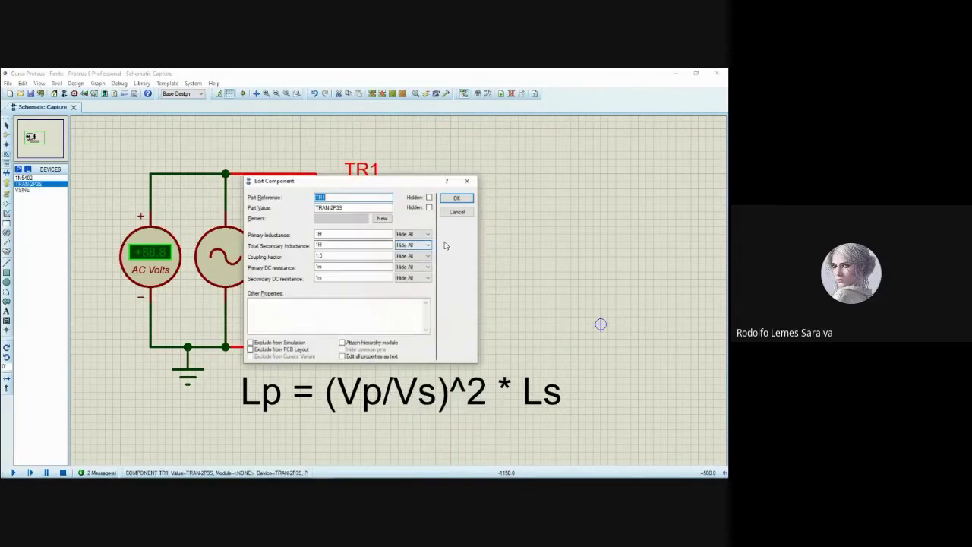
{"action": "left_click", "coordinate": [356, 208]}
{"action": "key", "text": "BackSpace"}
{"action": "key", "text": "BackSpace"}
{"action": "key", "text": "BackSpace"}
{"action": "key", "text": "BackSpace"}
{"action": "key", "text": "BackSpace"}
{"action": "key", "text": "BackSpace"}
{"action": "key", "text": "BackSpace"}
{"action": "key", "text": "BackSpace"}
{"action": "key", "text": "BackSpace"}
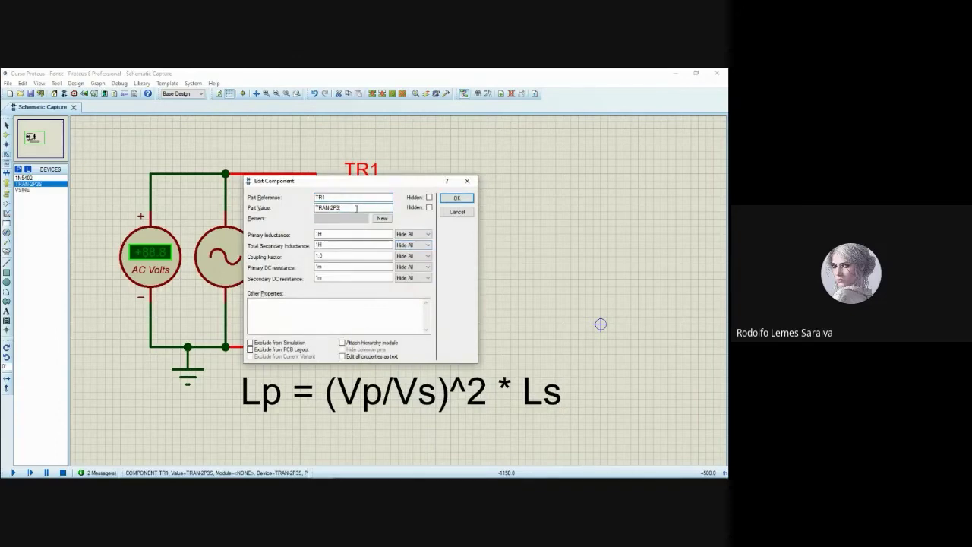
{"action": "type", "text": "127/12V"}
Set TR1's primary inductance according to the formula for 127 V to 12 V, keeping the 1H total secondary inductance.
{"action": "left_click", "coordinate": [326, 246]}
{"action": "left_click", "coordinate": [318, 236]}
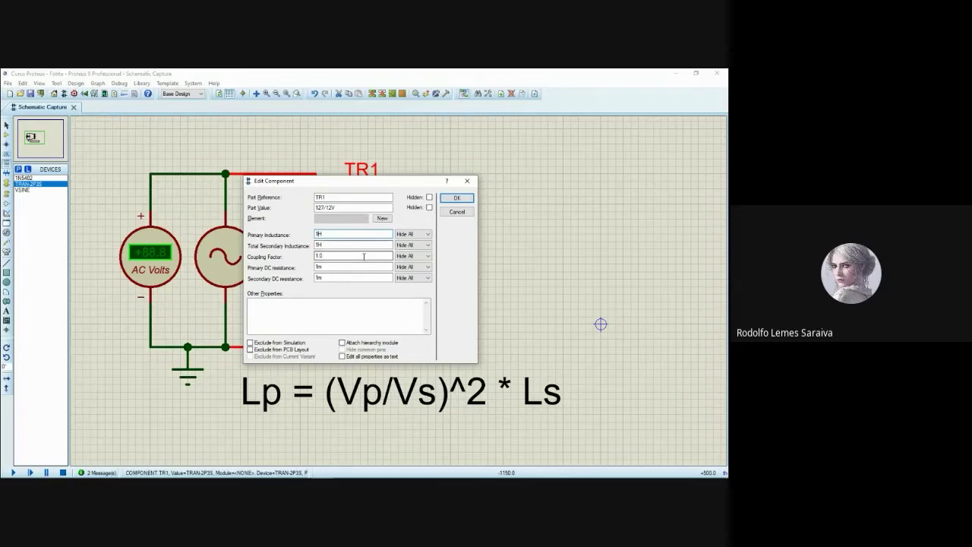
{"action": "type", "text": "12"}
{"action": "left_click", "coordinate": [457, 198]}
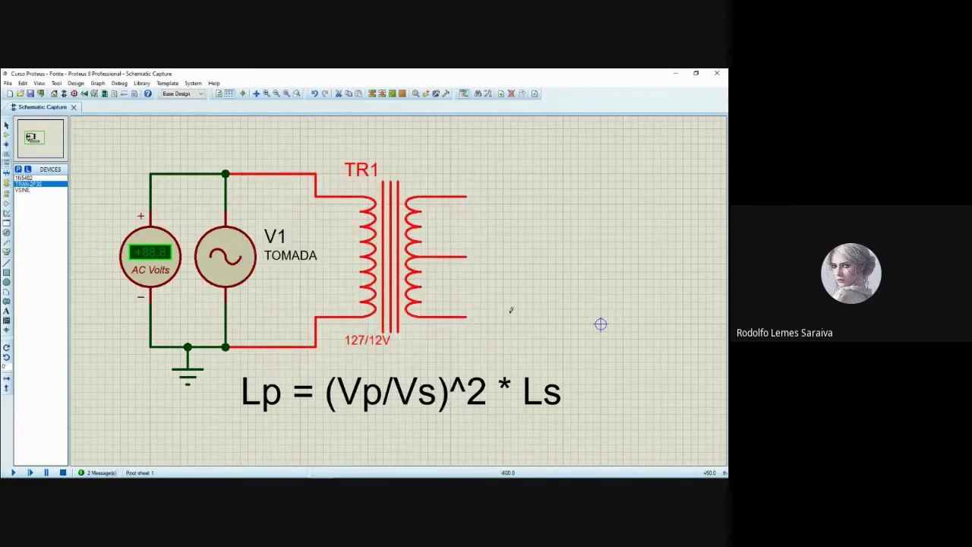
{"action": "left_click", "coordinate": [513, 309]}
Place two 1N5402 diodes to the right of TR1, aligned with its upper and lower secondary terminals.
{"action": "middle_click", "coordinate": [536, 296]}
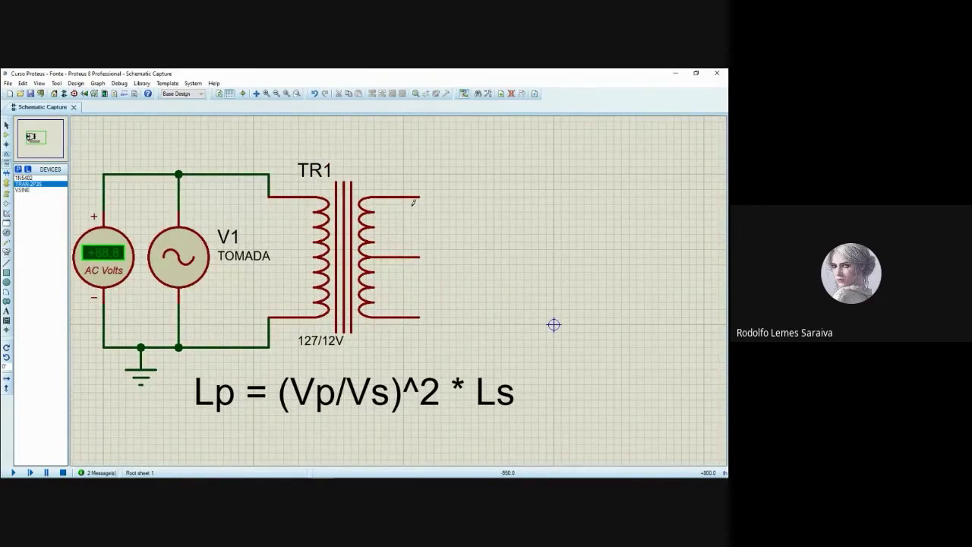
{"action": "left_click", "coordinate": [25, 178]}
{"action": "left_click", "coordinate": [559, 199]}
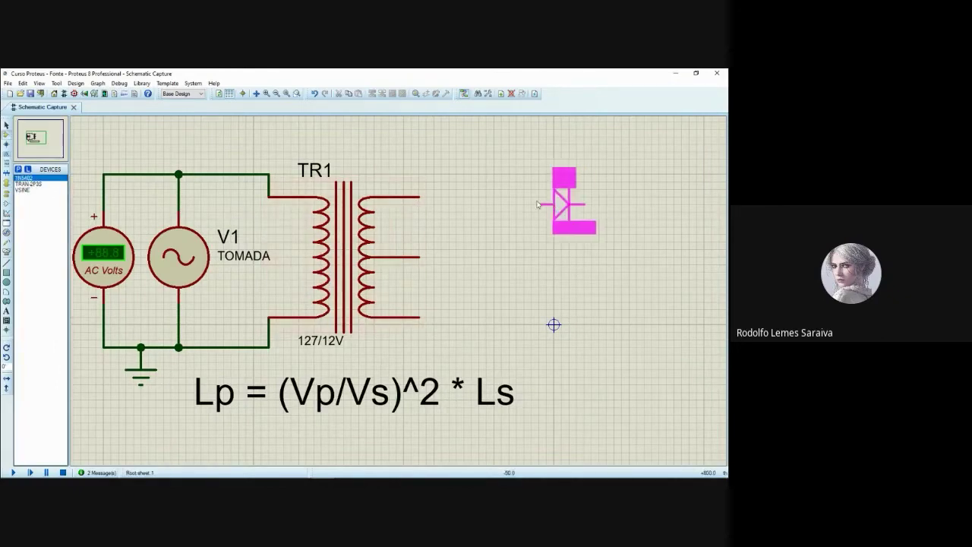
{"action": "left_click", "coordinate": [501, 197]}
{"action": "left_click", "coordinate": [502, 321]}
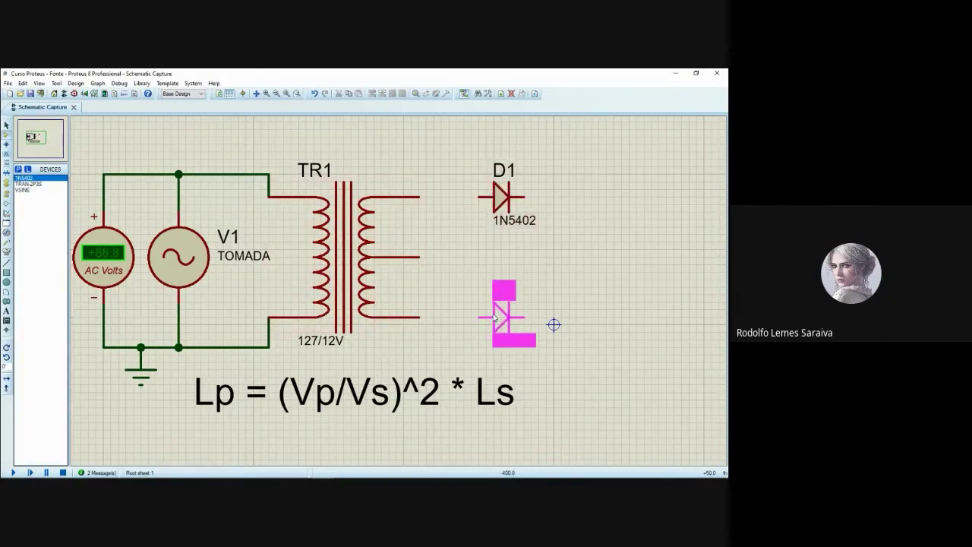
{"action": "left_click", "coordinate": [501, 317]}
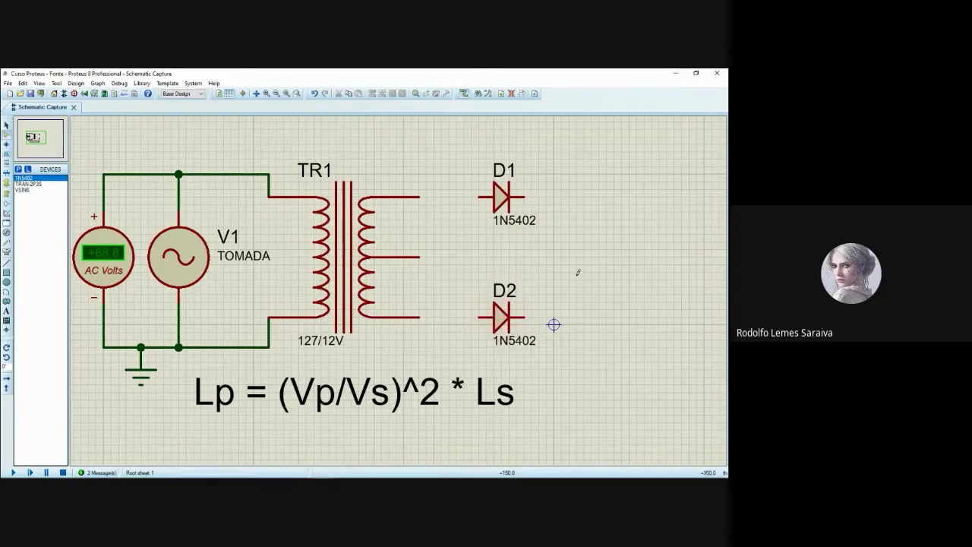
Place a ground terminal beside TR1's secondary centre tap and wire the two together.
{"action": "left_click_drag", "start_coordinate": [577, 271], "coordinate": [535, 270]}
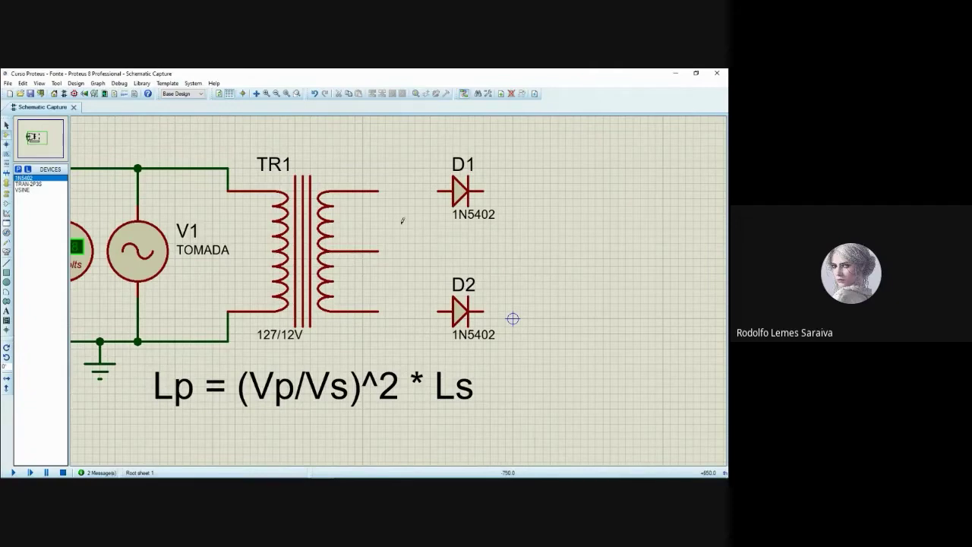
{"action": "left_click", "coordinate": [7, 202]}
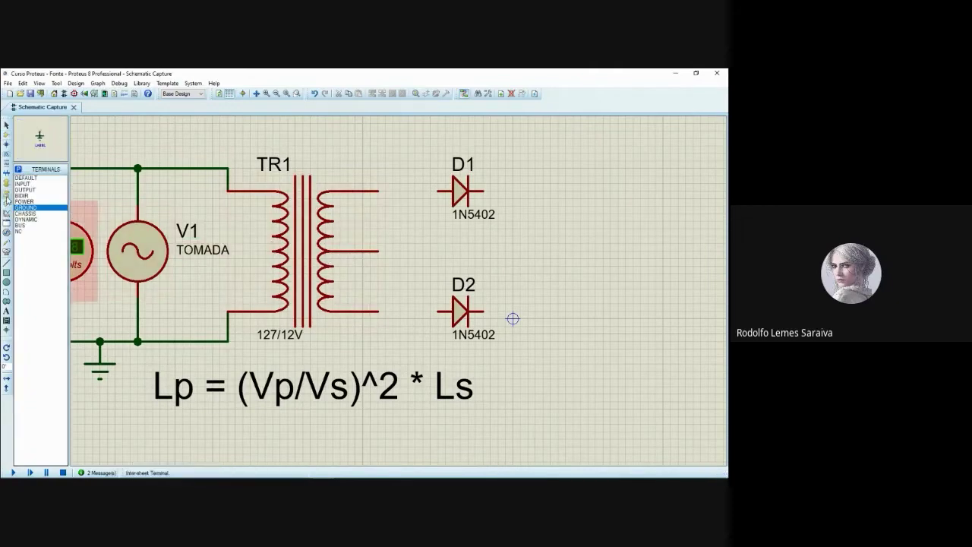
{"action": "left_click", "coordinate": [408, 254]}
{"action": "left_click", "coordinate": [379, 245]}
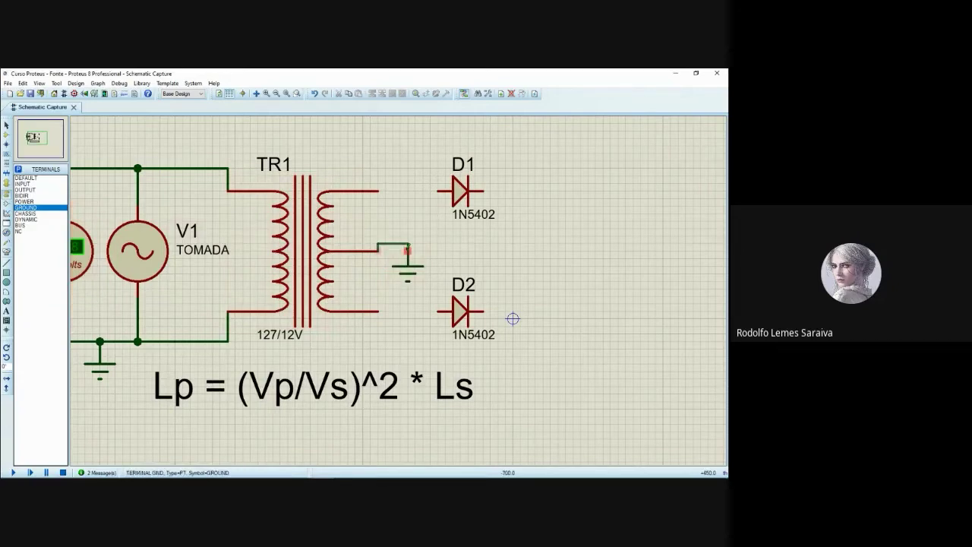
{"action": "left_click", "coordinate": [408, 255]}
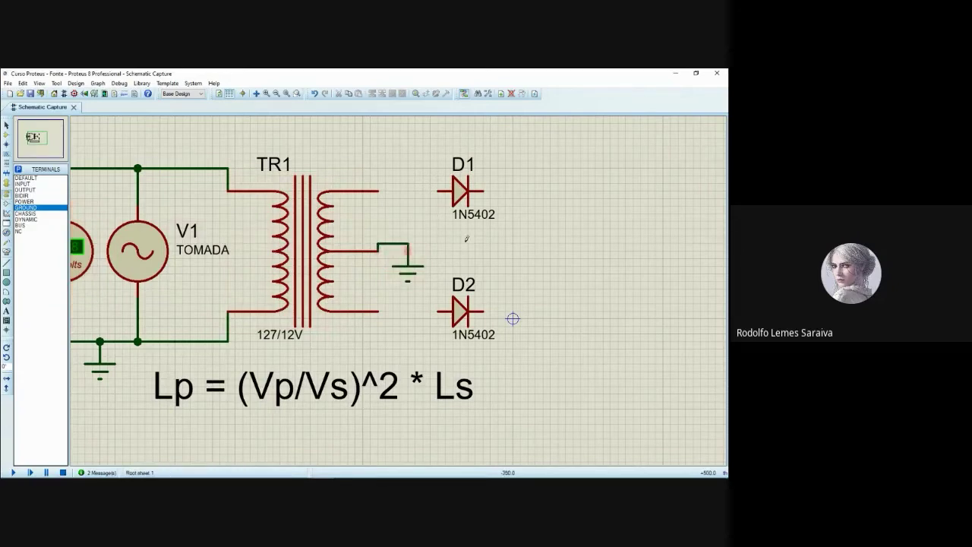
Wire TR1's outer secondary terminals to the anodes of D1 and D2, and join both diode cathodes with a wire.
{"action": "left_click", "coordinate": [379, 311]}
{"action": "left_click", "coordinate": [438, 312]}
{"action": "left_click", "coordinate": [379, 189]}
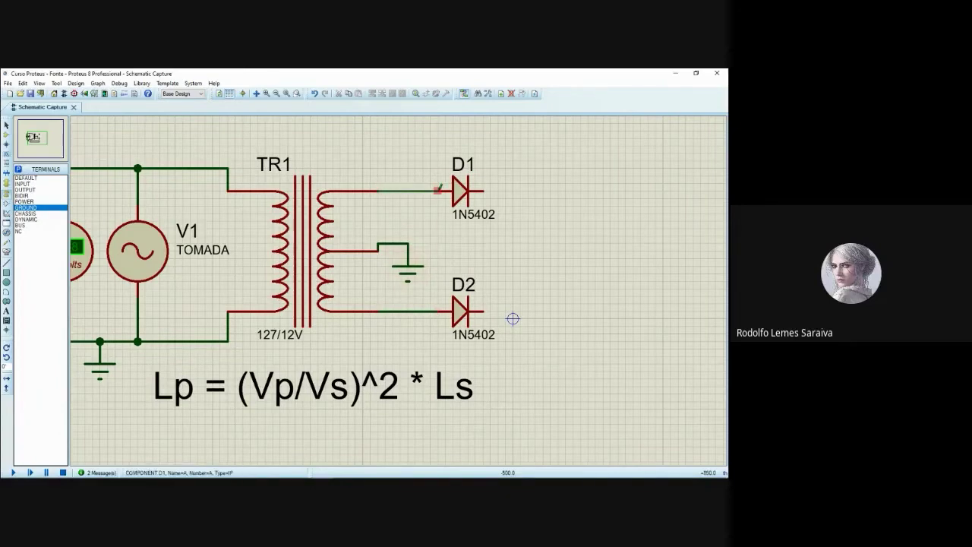
{"action": "left_click", "coordinate": [438, 190]}
{"action": "left_click", "coordinate": [486, 189]}
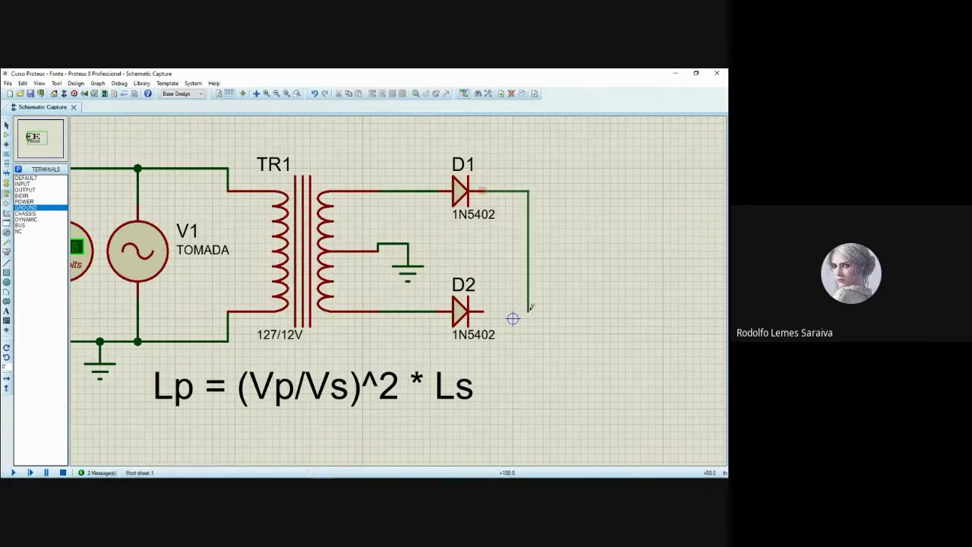
{"action": "left_click", "coordinate": [484, 310]}
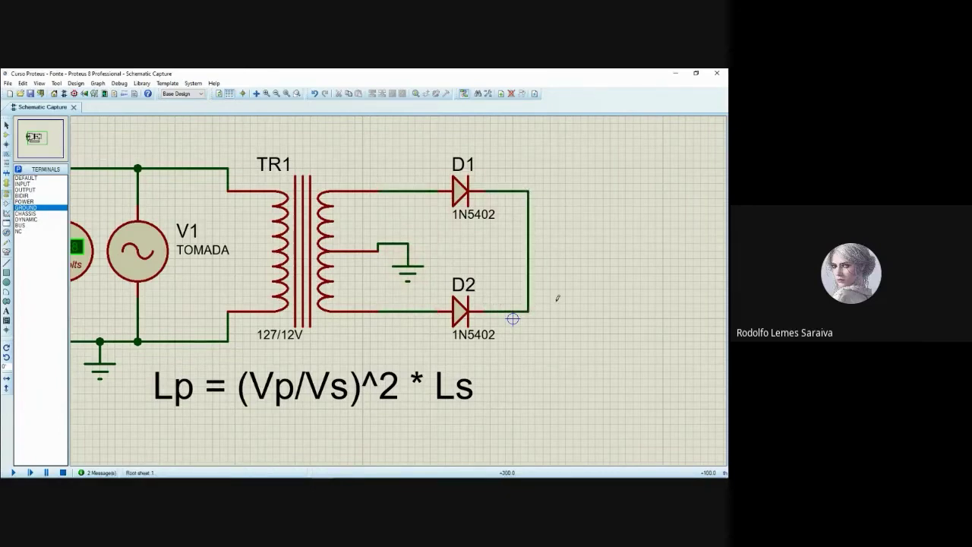
Place an oscilloscope instrument above and to the right of the rectifier diodes.
{"action": "scroll", "coordinate": [496, 294], "scroll_direction": "down", "scroll_amount": 1}
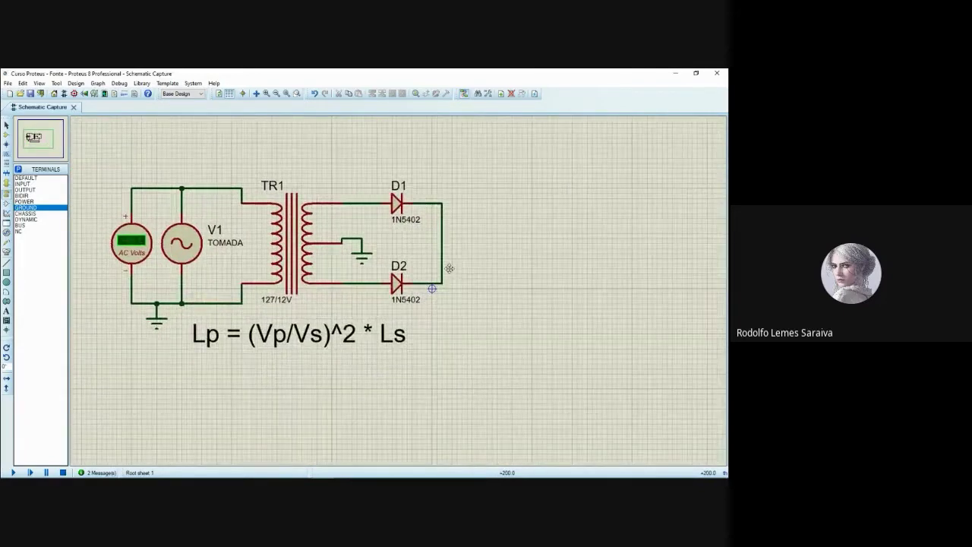
{"action": "left_click", "coordinate": [438, 280]}
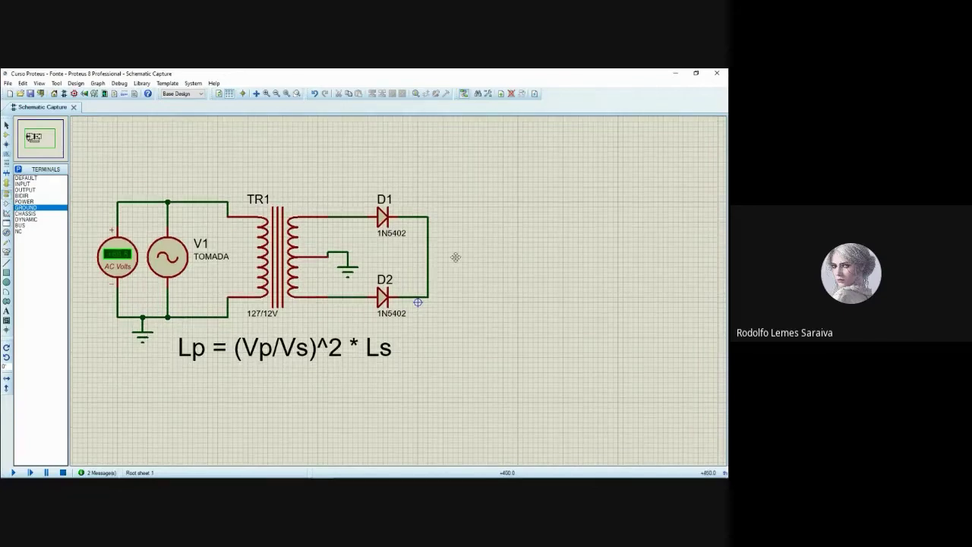
{"action": "mouse_move", "coordinate": [456, 260]}
{"action": "left_mouse_down"}
{"action": "mouse_move", "coordinate": [457, 281]}
{"action": "mouse_move", "coordinate": [472, 280]}
{"action": "left_mouse_up"}
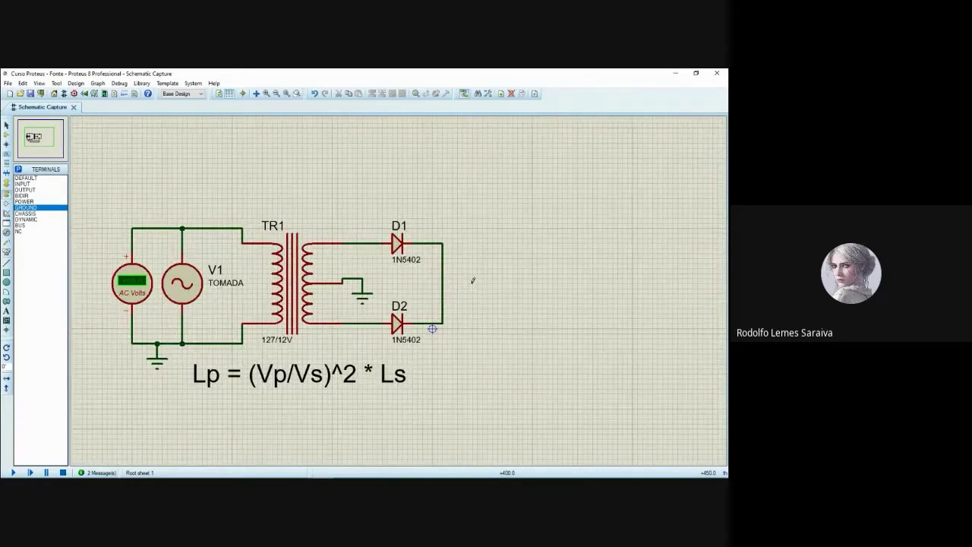
{"action": "left_click", "coordinate": [7, 255]}
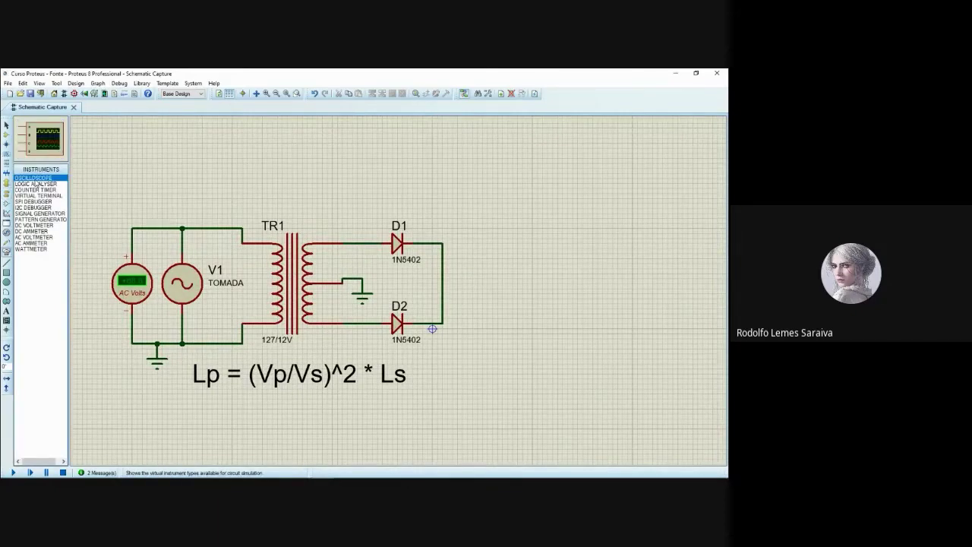
{"action": "left_click", "coordinate": [290, 156]}
{"action": "left_click", "coordinate": [555, 173]}
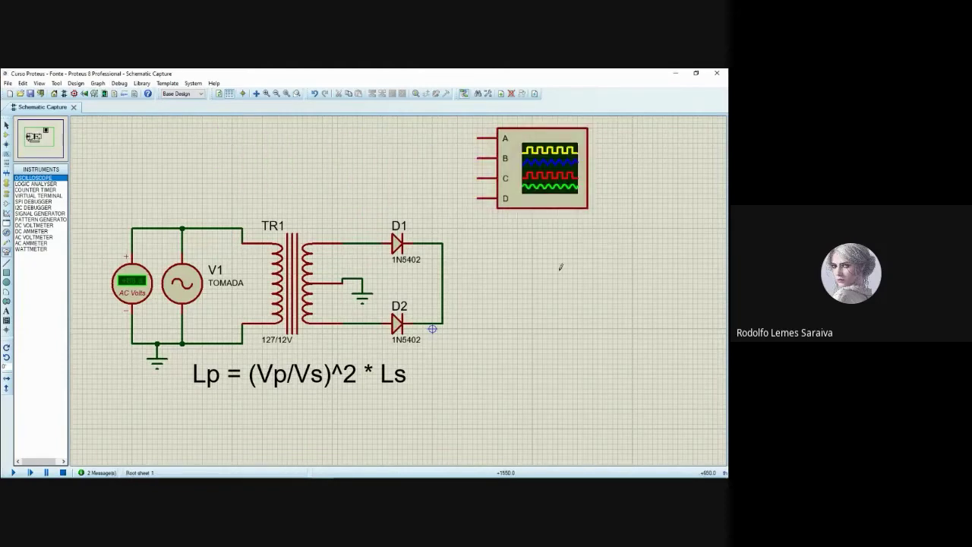
Wire oscilloscope channel B to the joined diode cathodes and channel A to the upper mains wire between V1 and TR1.
{"action": "left_click", "coordinate": [443, 281]}
{"action": "left_click", "coordinate": [478, 155]}
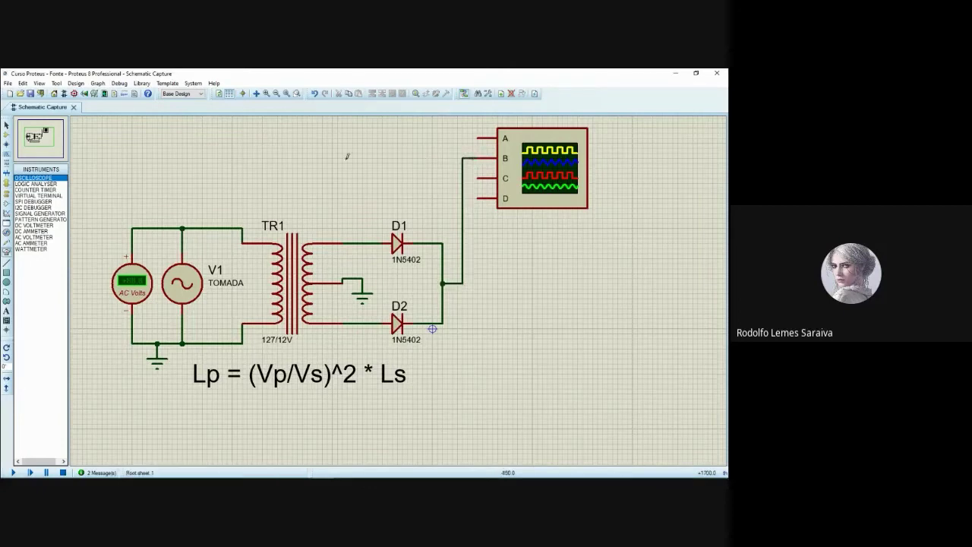
{"action": "left_click", "coordinate": [220, 228]}
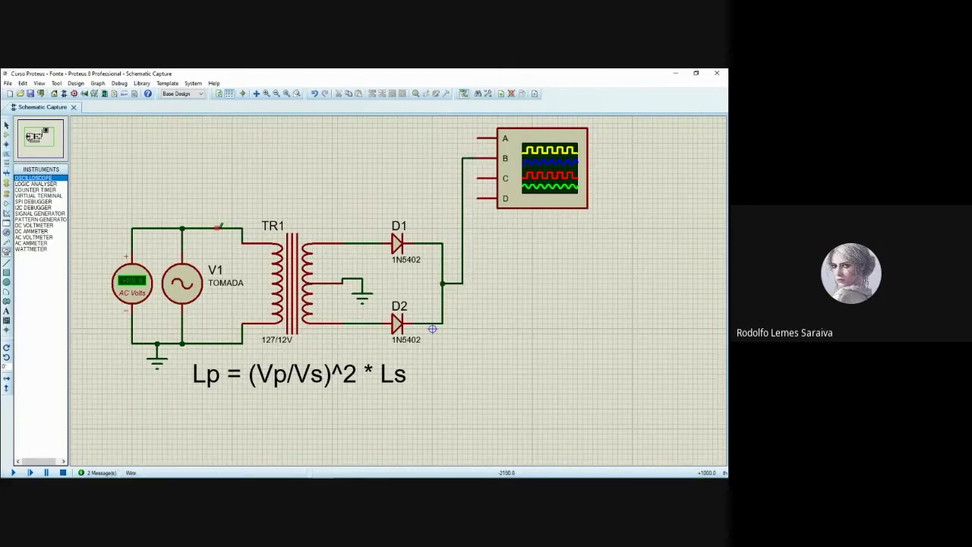
{"action": "left_click", "coordinate": [477, 137]}
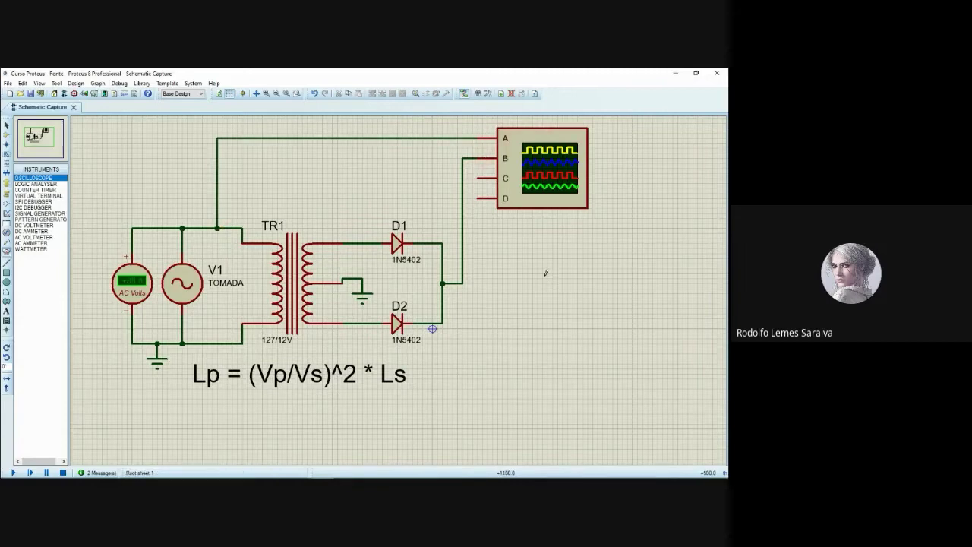
Run the simulation to view the oscilloscope traces, closing the oscilloscope window before stopping the simulation.
{"action": "left_click_drag", "start_coordinate": [534, 271], "coordinate": [516, 306]}
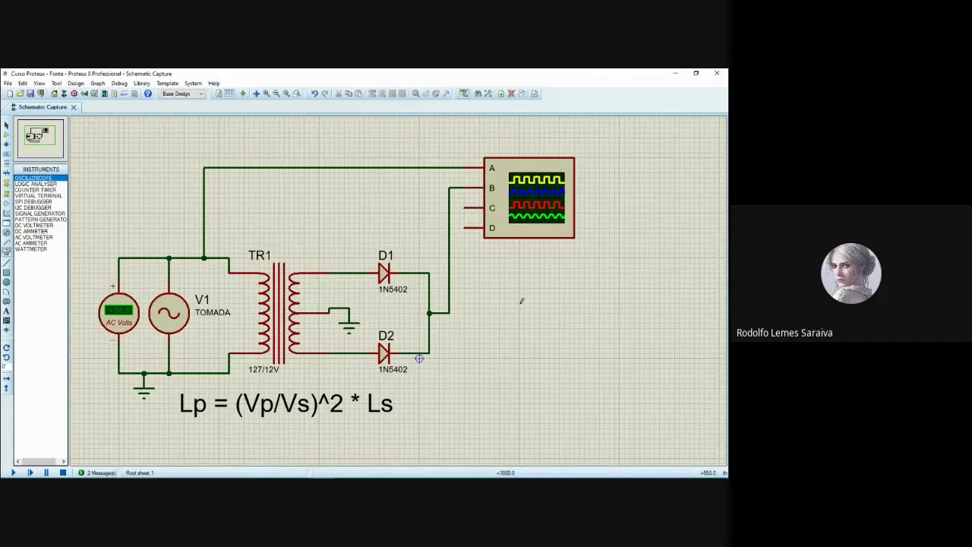
{"action": "key", "text": "F12"}
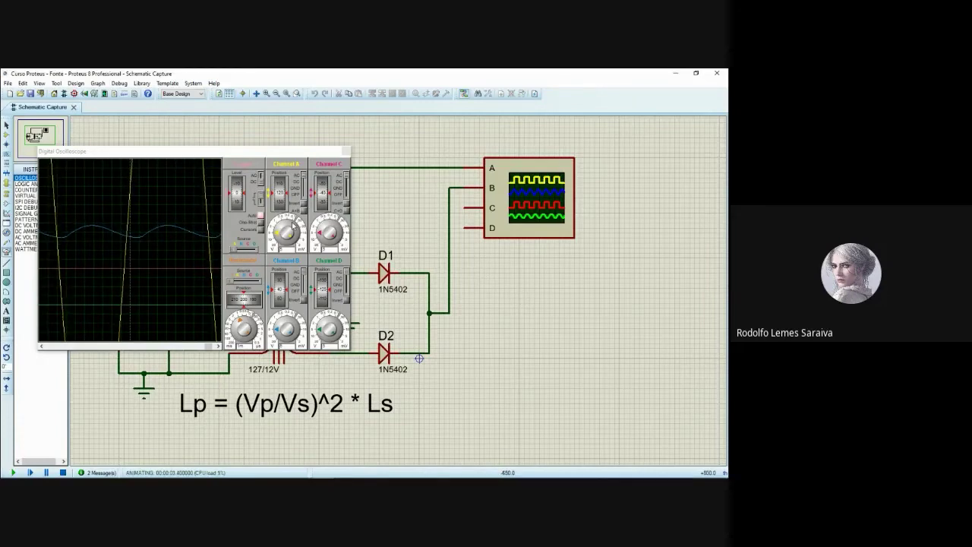
{"action": "left_click_drag", "start_coordinate": [156, 155], "coordinate": [214, 153]}
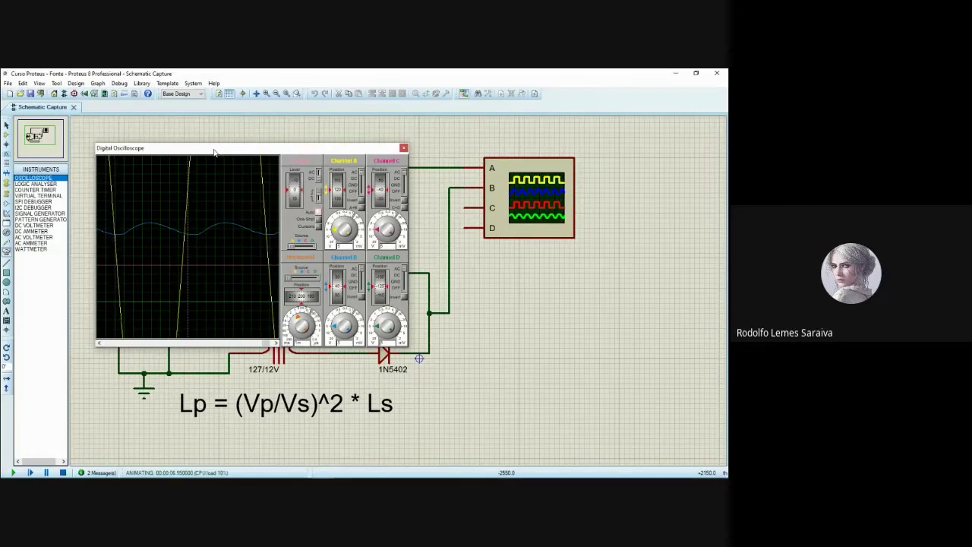
{"action": "left_click", "coordinate": [403, 149]}
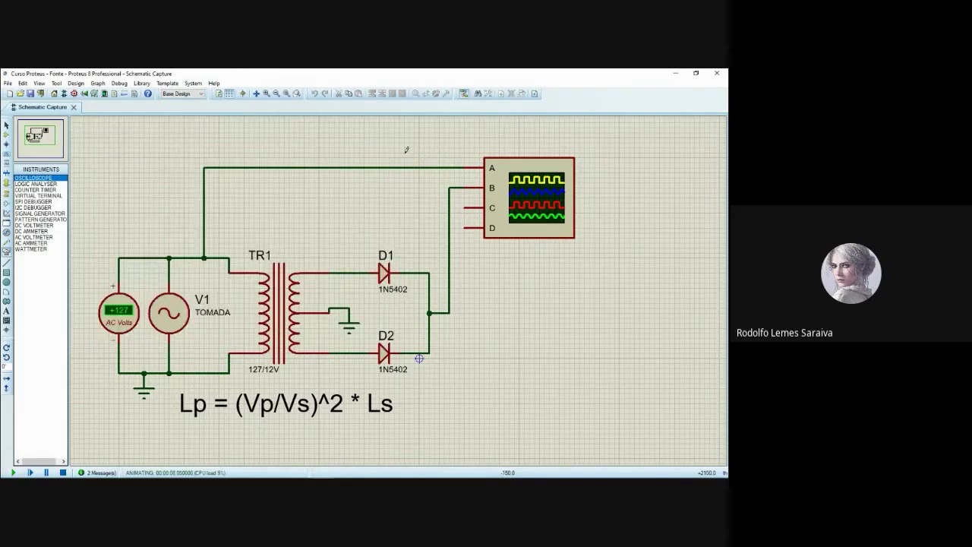
{"action": "key", "text": "shift+Pause"}
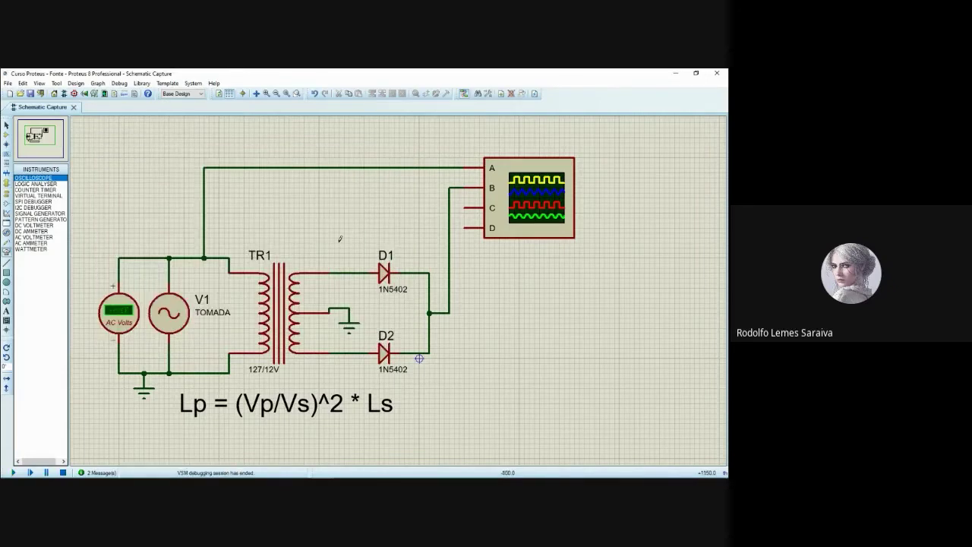
Rerun the simulation, reopen the closed Digital Oscilloscope window to view it, and end the run.
{"action": "key", "text": "F12"}
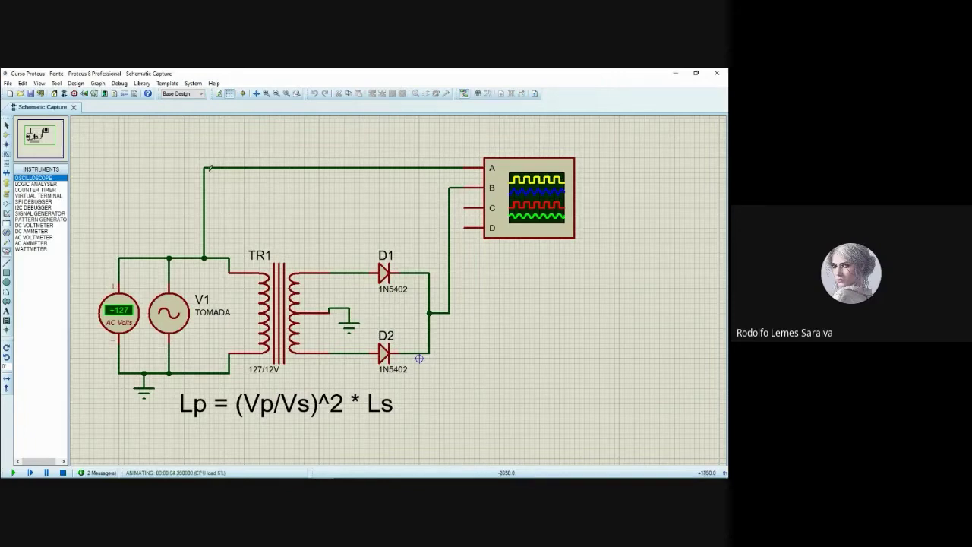
{"action": "left_click", "coordinate": [119, 83]}
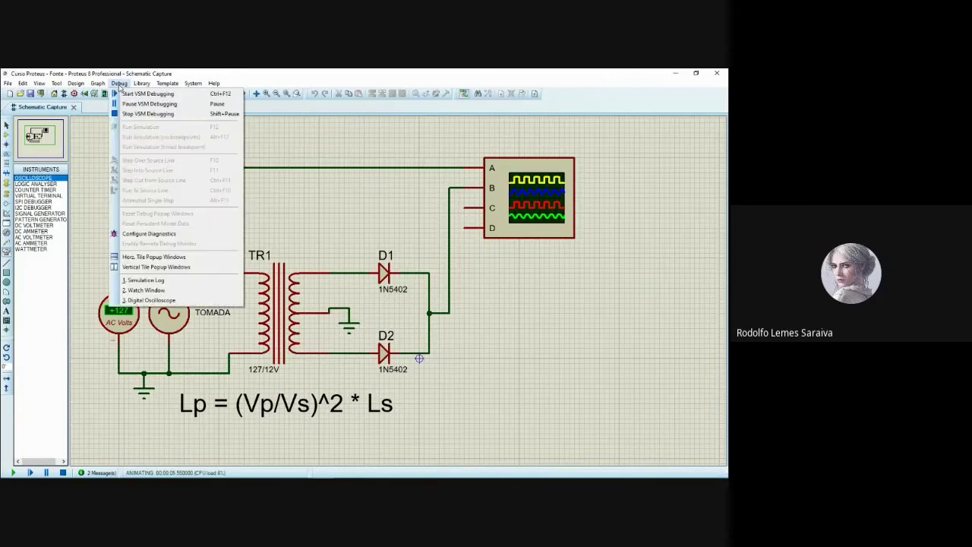
{"action": "left_click", "coordinate": [137, 302]}
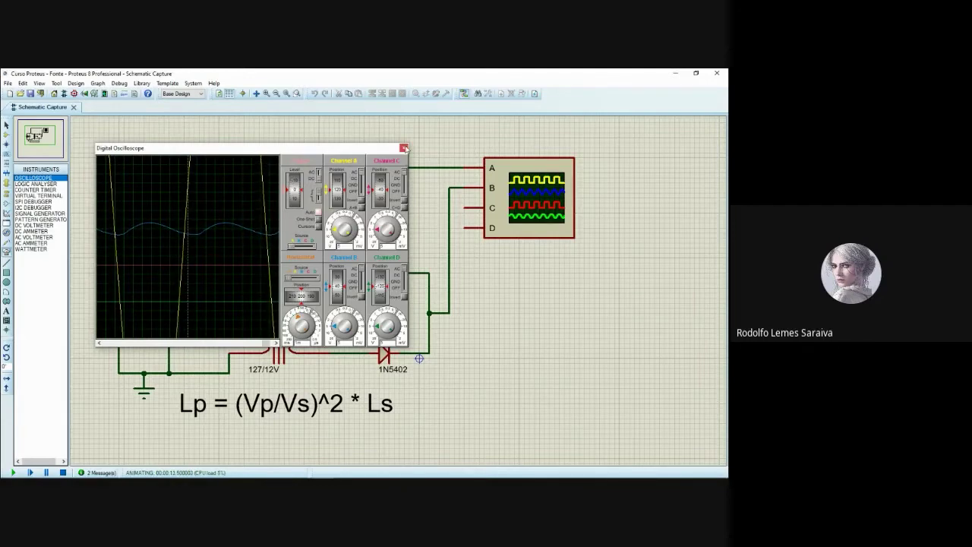
{"action": "left_click", "coordinate": [404, 148]}
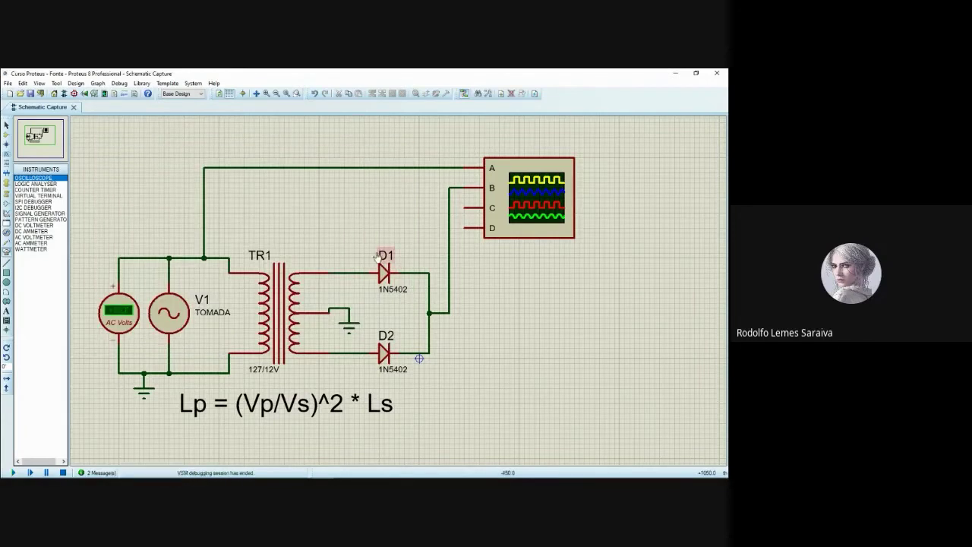
Restart the simulation with the Digital Oscilloscope displayed and switch off its unused channels C and D.
{"action": "key", "text": "F12"}
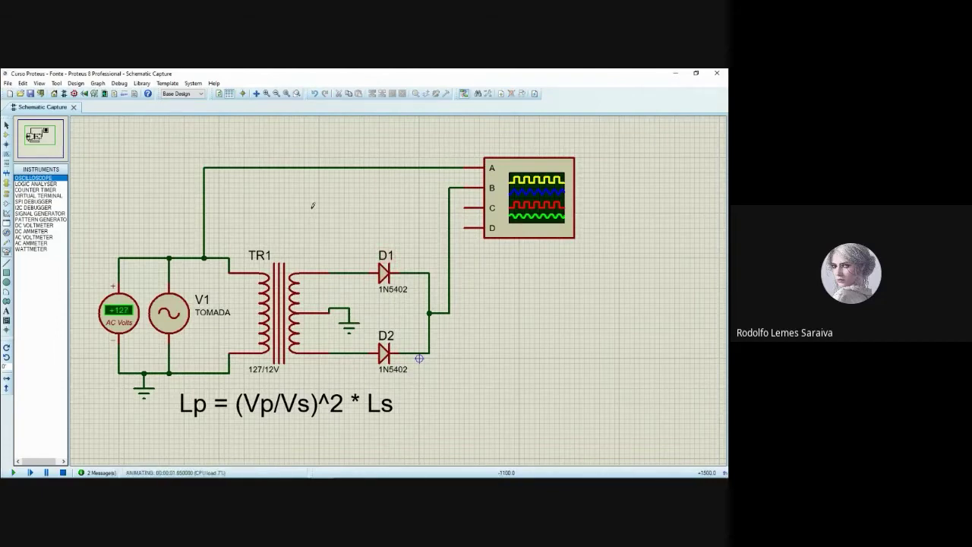
{"action": "left_click", "coordinate": [119, 83]}
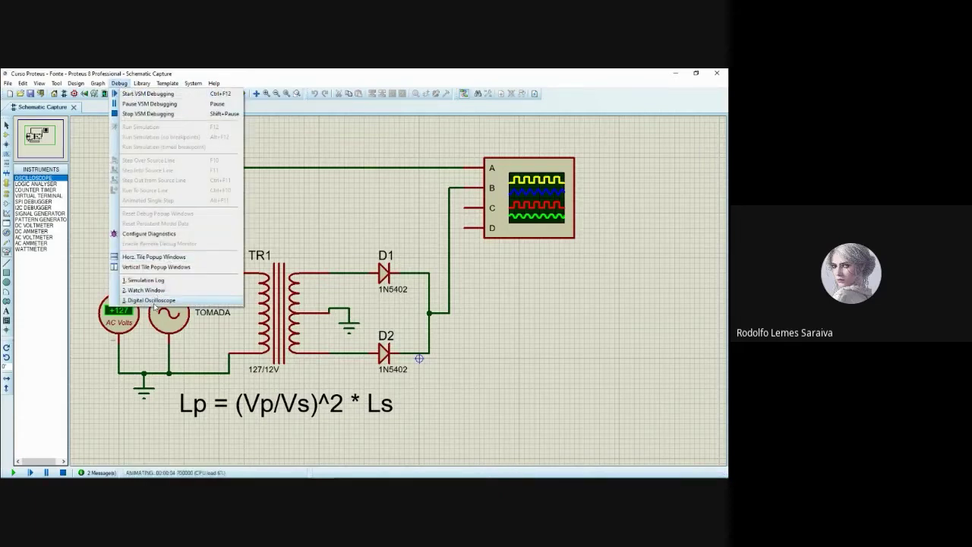
{"action": "left_click", "coordinate": [154, 301]}
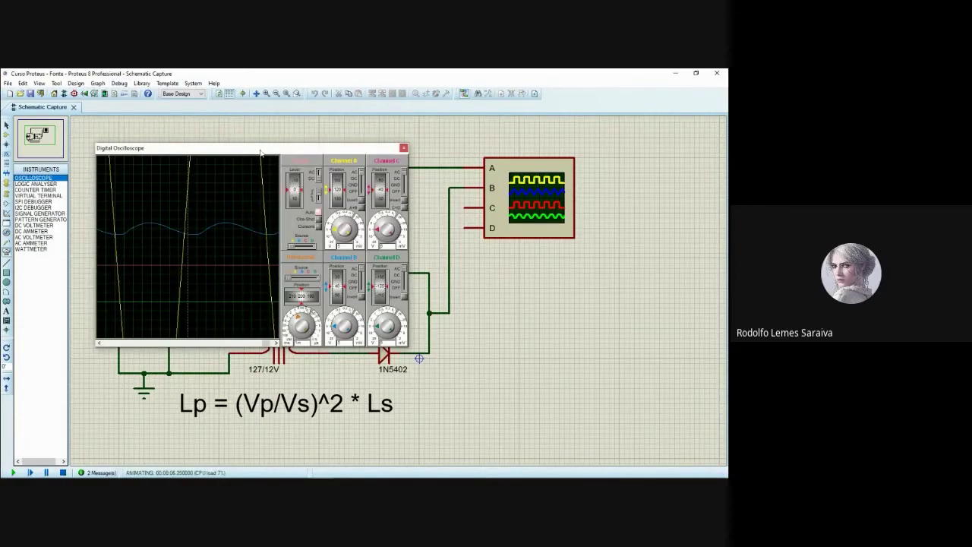
{"action": "left_click_drag", "start_coordinate": [261, 152], "coordinate": [321, 154]}
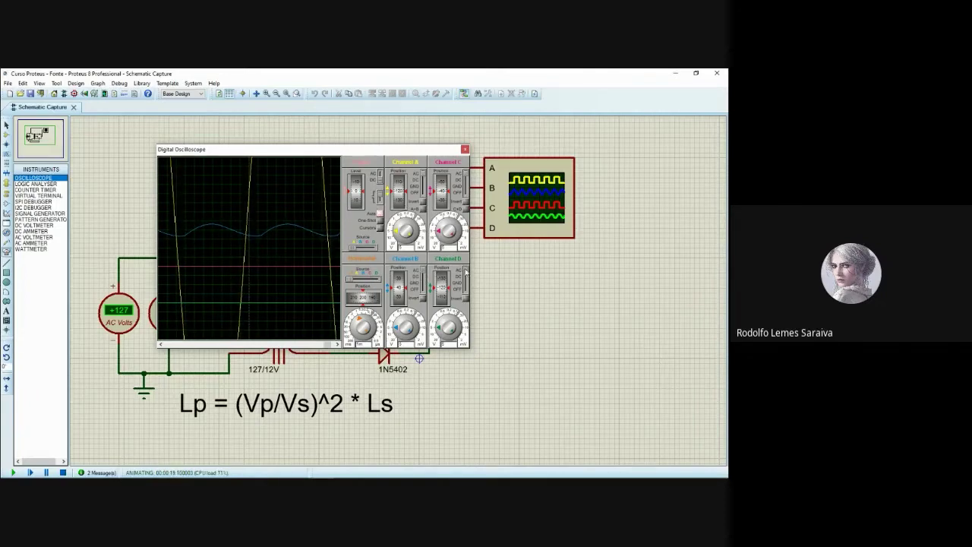
{"action": "left_click_drag", "start_coordinate": [465, 271], "coordinate": [466, 292]}
Increase channel A's volts per division and shift its trace so the whole sine wave is centred on the display.
{"action": "left_click", "coordinate": [402, 236]}
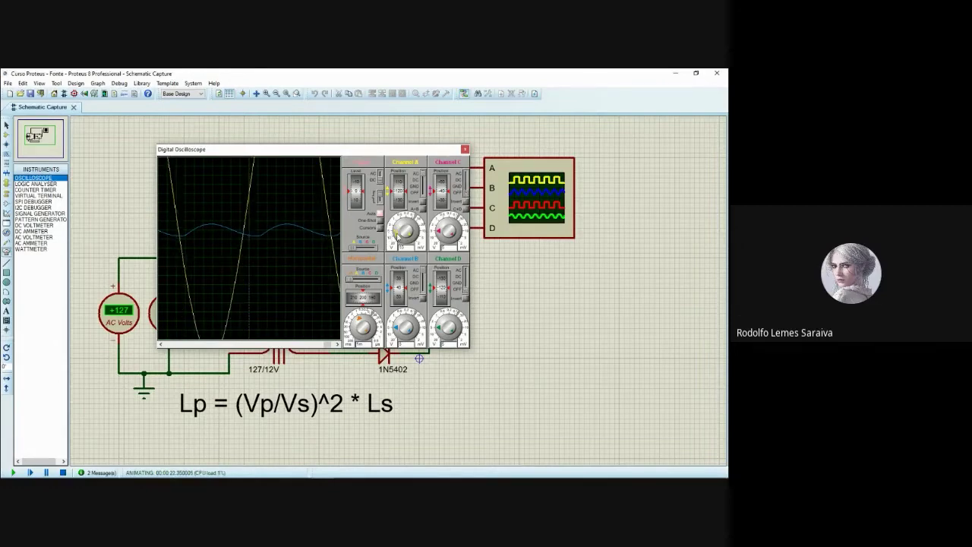
{"action": "left_click", "coordinate": [400, 240]}
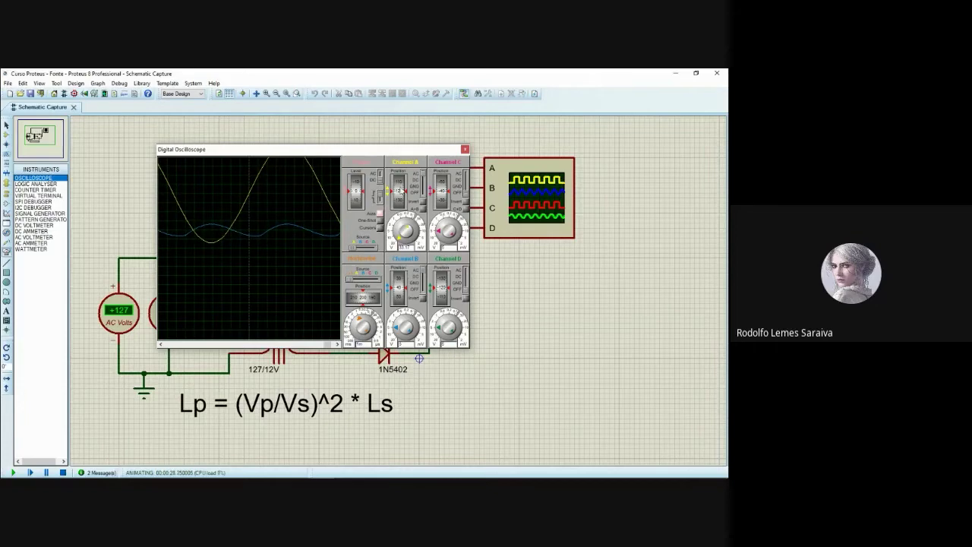
{"action": "left_click_drag", "start_coordinate": [401, 189], "coordinate": [403, 207]}
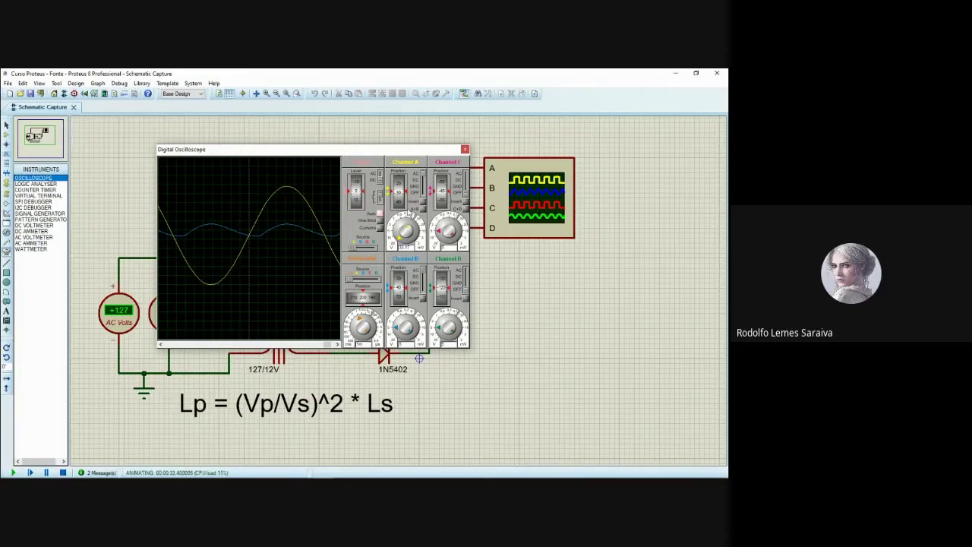
{"action": "left_click_drag", "start_coordinate": [399, 199], "coordinate": [400, 198]}
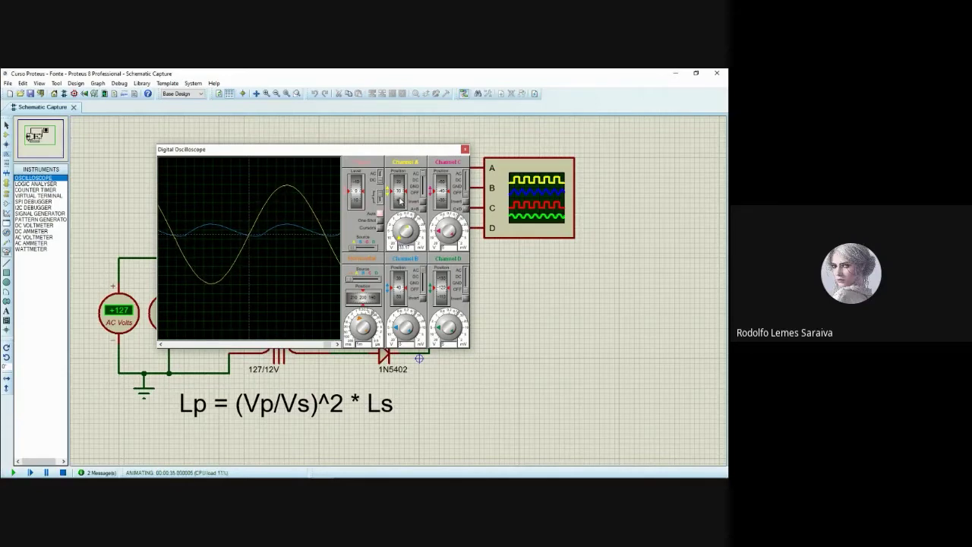
Align channel B's trace with channel A's centre line, raise channel B's volts per division for comparison, and close the oscilloscope window.
{"action": "left_click_drag", "start_coordinate": [398, 280], "coordinate": [398, 288]}
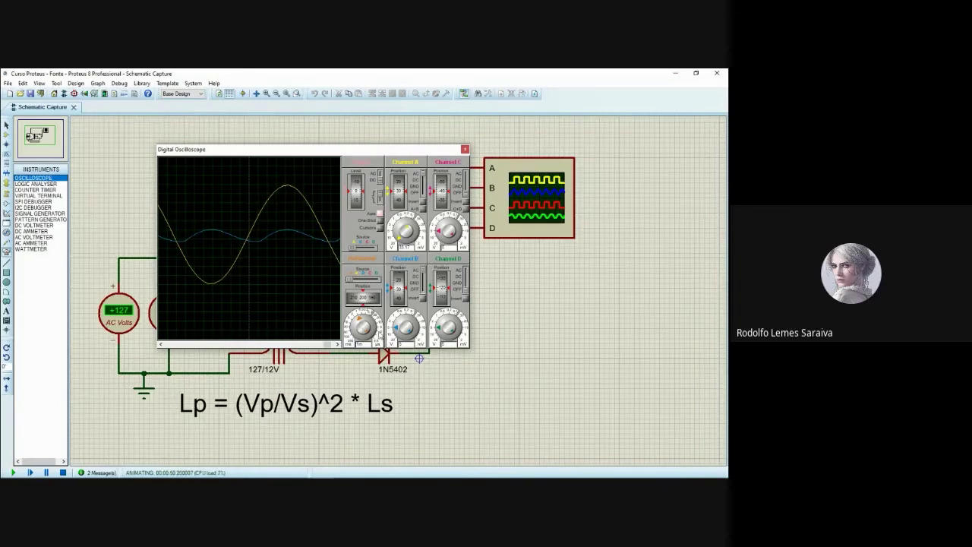
{"action": "left_click", "coordinate": [395, 328]}
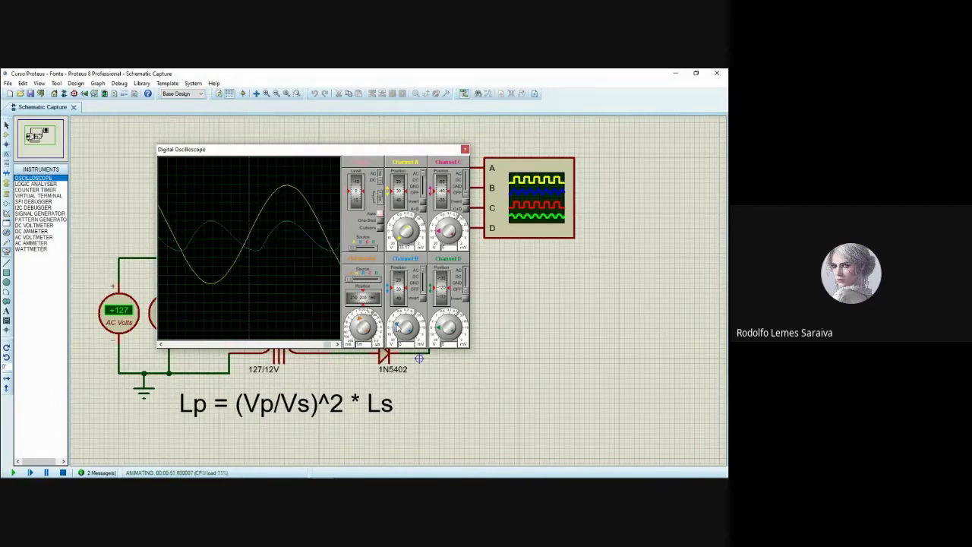
{"action": "left_click", "coordinate": [396, 329]}
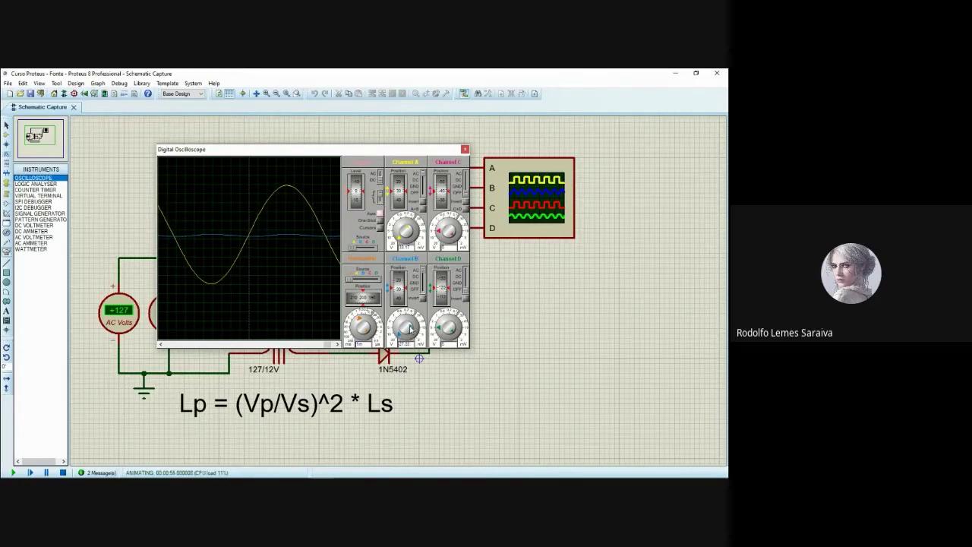
{"action": "left_click", "coordinate": [408, 331]}
{"action": "left_click", "coordinate": [397, 236]}
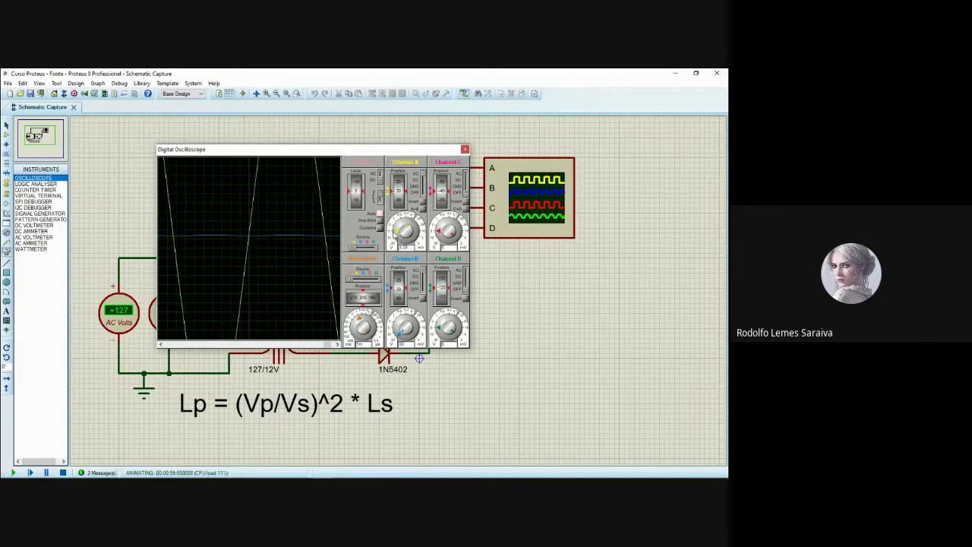
{"action": "left_click", "coordinate": [396, 237]}
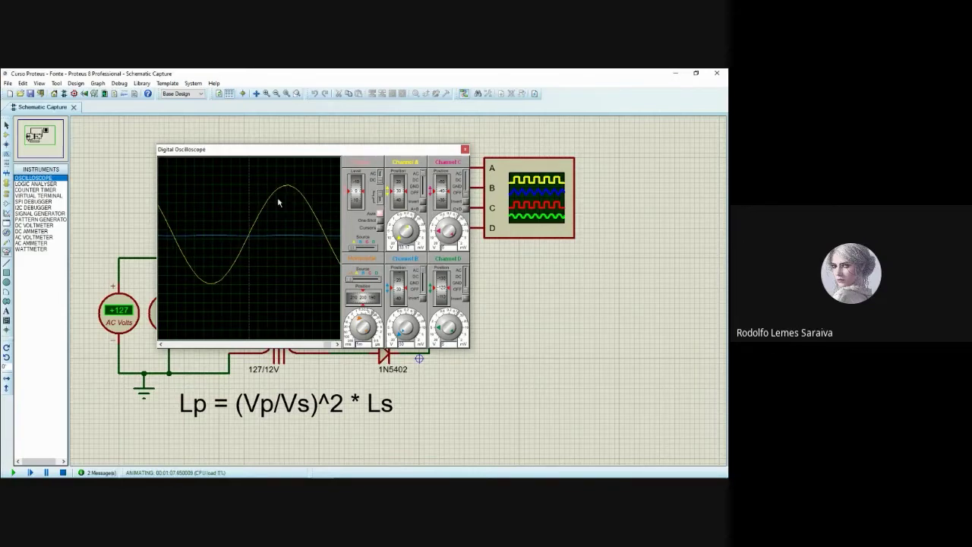
{"action": "left_click", "coordinate": [464, 149]}
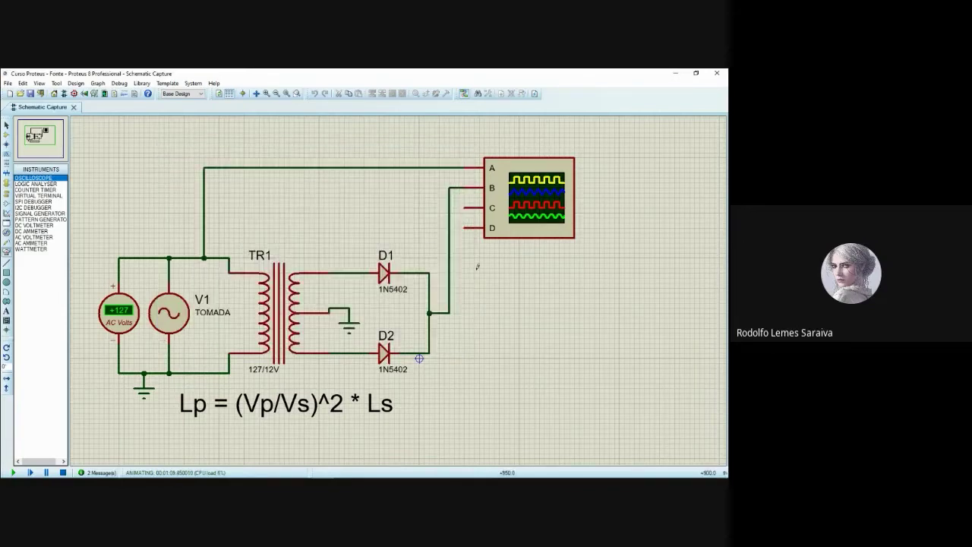
Delete the wires feeding the oscilloscope's channels A and B and move the oscilloscope above the rectifier circuit.
{"action": "right_click", "coordinate": [449, 237]}
{"action": "right_click", "coordinate": [450, 237]}
{"action": "right_click", "coordinate": [267, 166]}
{"action": "right_click", "coordinate": [267, 166]}
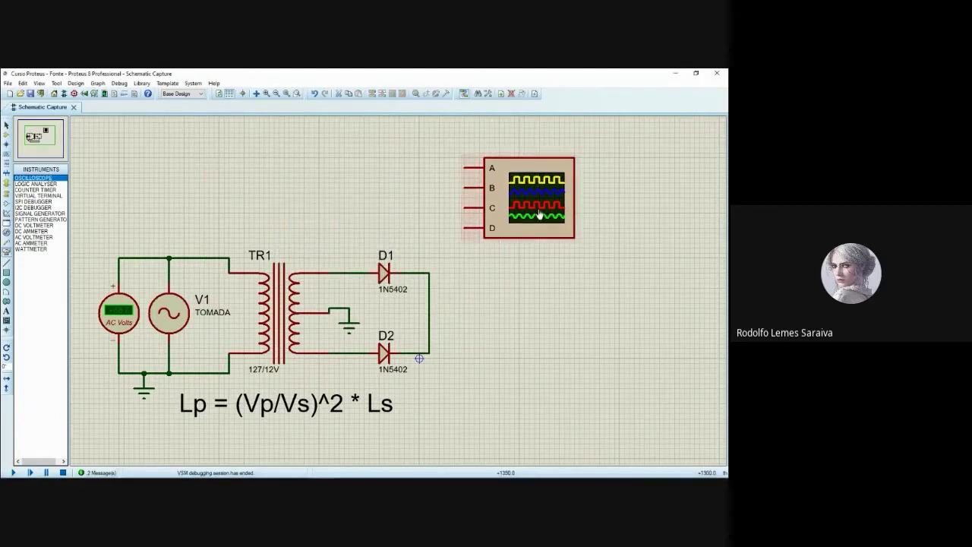
{"action": "left_click_drag", "start_coordinate": [523, 194], "coordinate": [403, 142]}
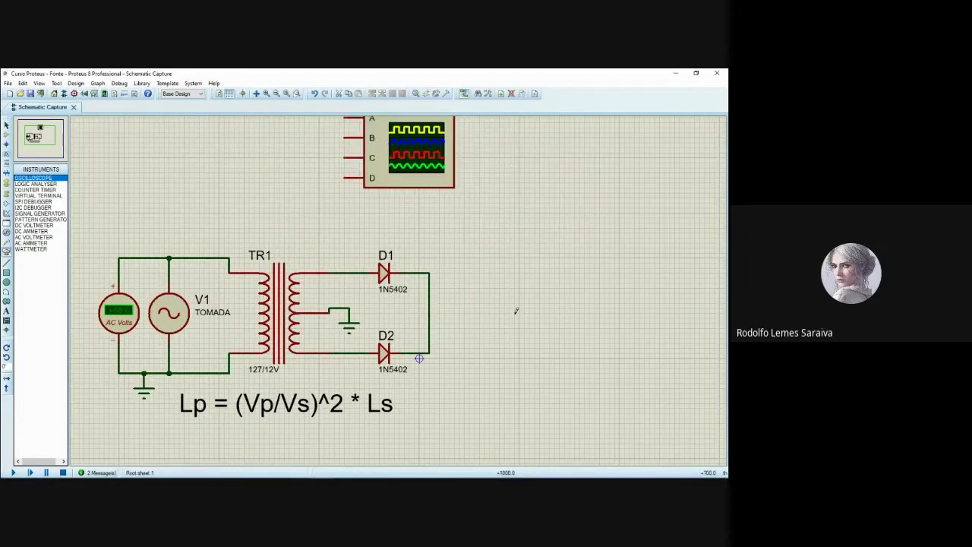
Search the device library for "capacitor" and look for the generic capacitor models.
{"action": "scroll", "coordinate": [503, 327], "scroll_direction": "down", "scroll_amount": 3}
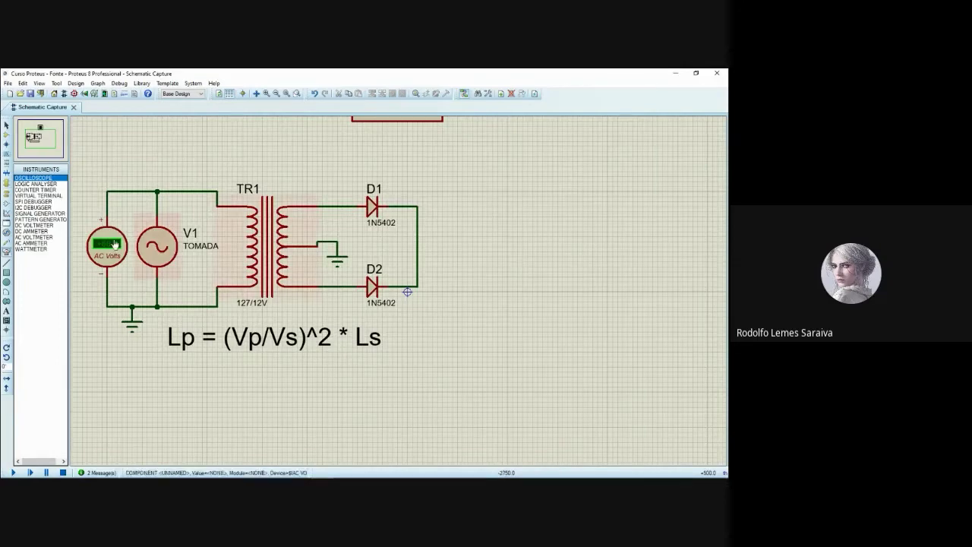
{"action": "left_click", "coordinate": [6, 138]}
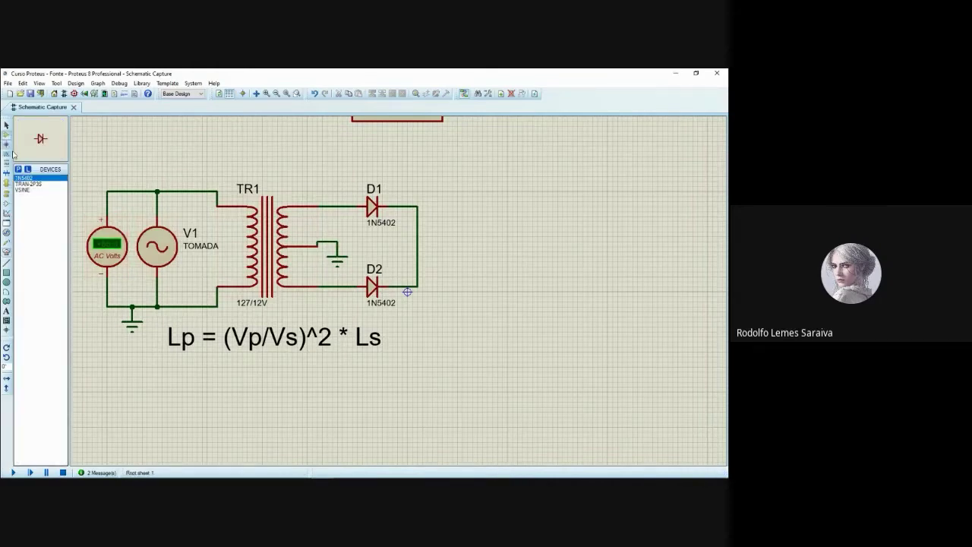
{"action": "left_click", "coordinate": [18, 170]}
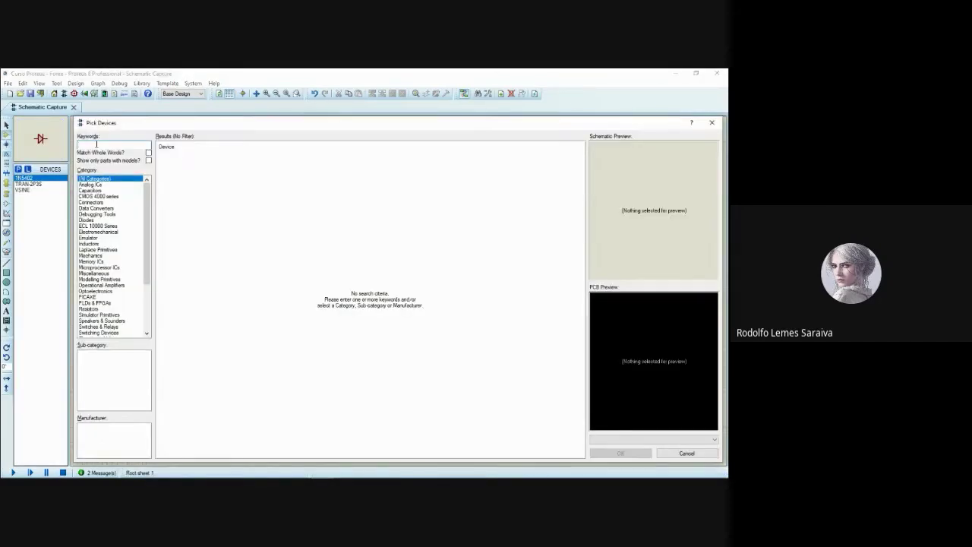
{"action": "type", "text": "capacitor"}
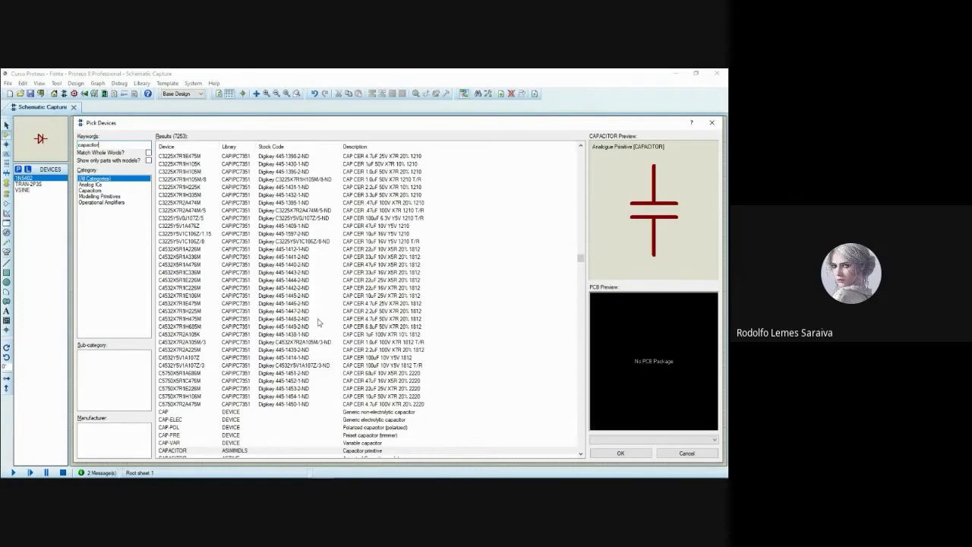
{"action": "left_click", "coordinate": [319, 319]}
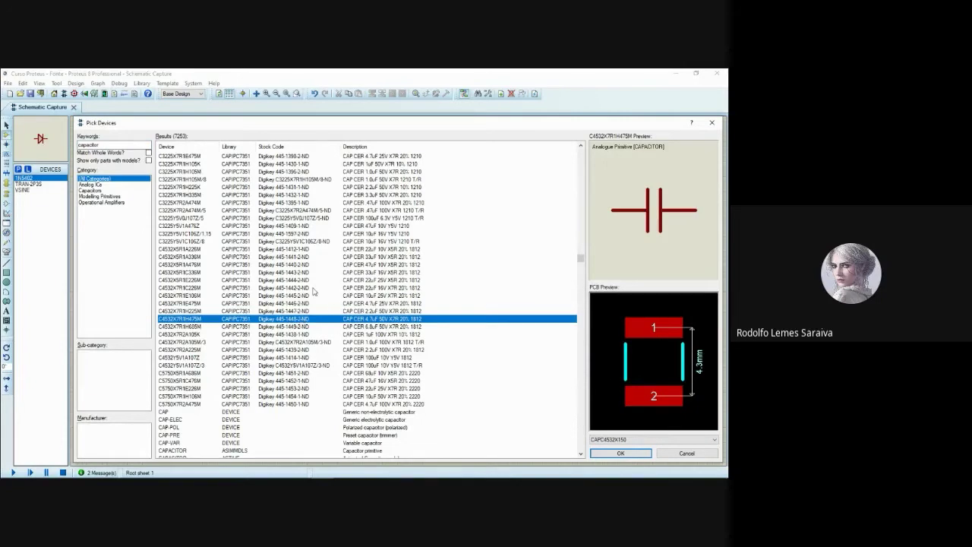
{"action": "scroll", "coordinate": [322, 287], "scroll_direction": "down", "scroll_amount": 1}
{"action": "scroll", "coordinate": [323, 284], "scroll_direction": "down", "scroll_amount": 1}
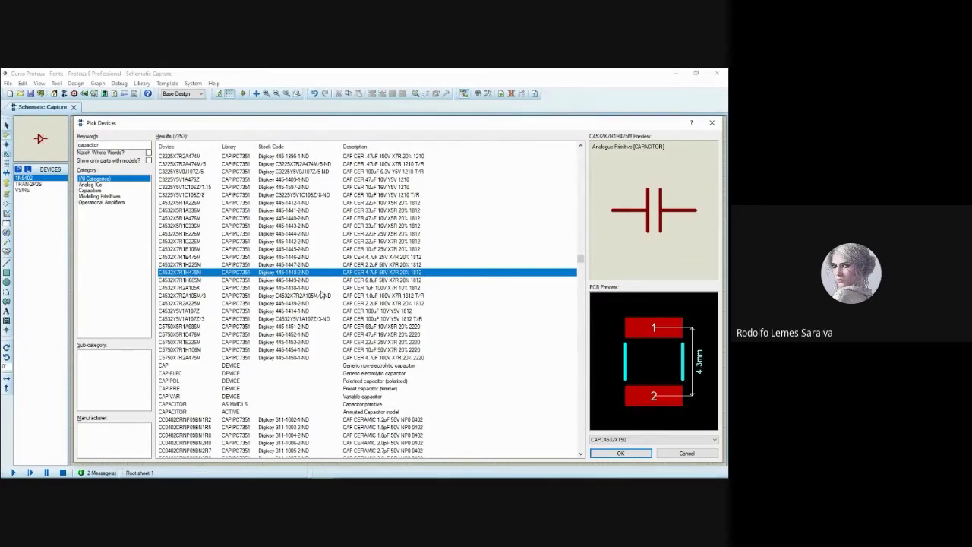
Compare the generic capacitor models and add the electrolytic CAP-ELEC to the project's device list.
{"action": "left_click", "coordinate": [279, 405]}
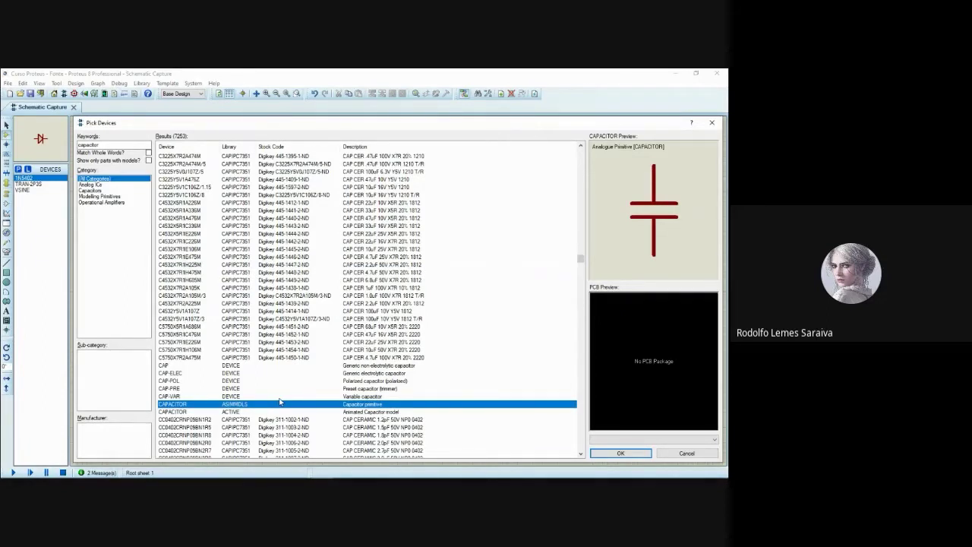
{"action": "left_click", "coordinate": [258, 372]}
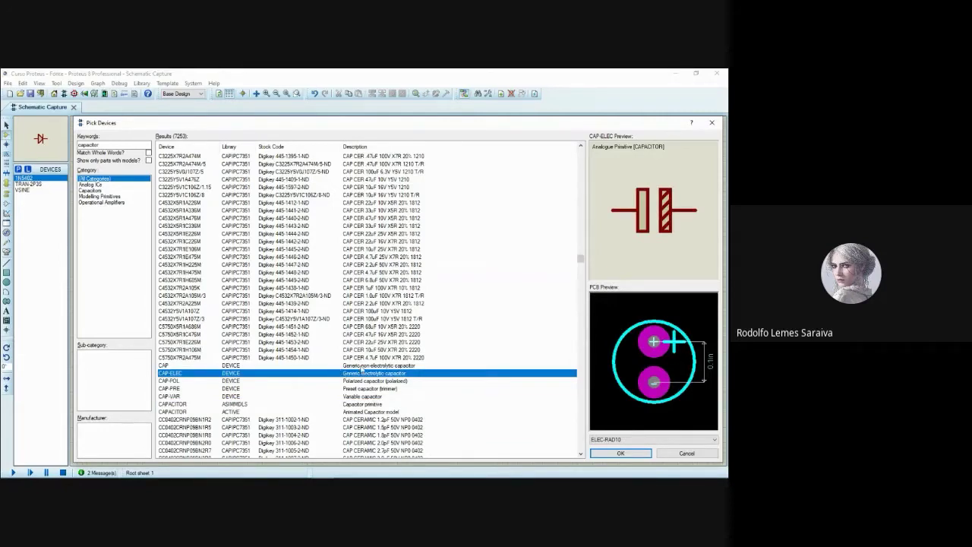
{"action": "left_click", "coordinate": [361, 365]}
{"action": "scroll", "coordinate": [345, 368], "scroll_direction": "down", "scroll_amount": 1}
{"action": "left_click", "coordinate": [174, 351]}
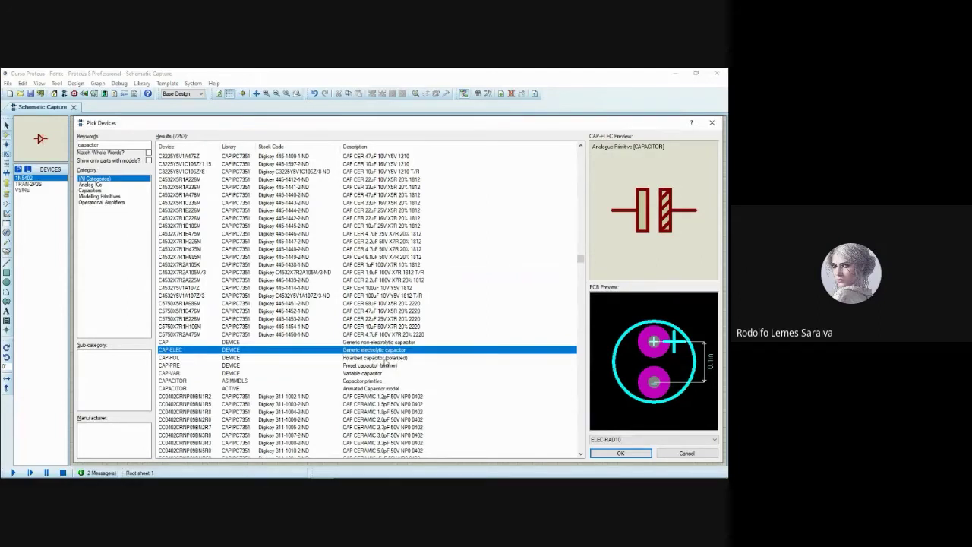
{"action": "double_click", "coordinate": [200, 350]}
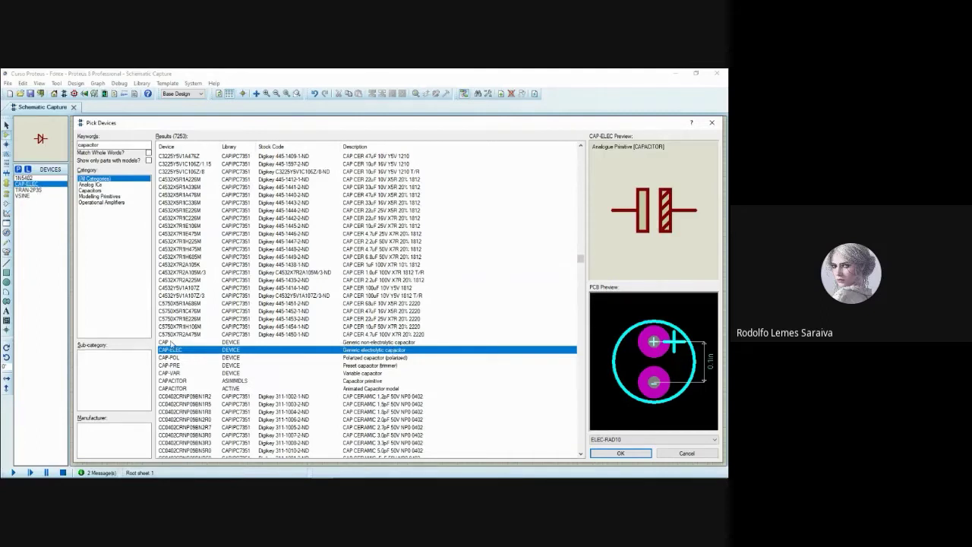
Add the generic non-electrolytic capacitor CAP to the device list and close the device library.
{"action": "left_click", "coordinate": [356, 343]}
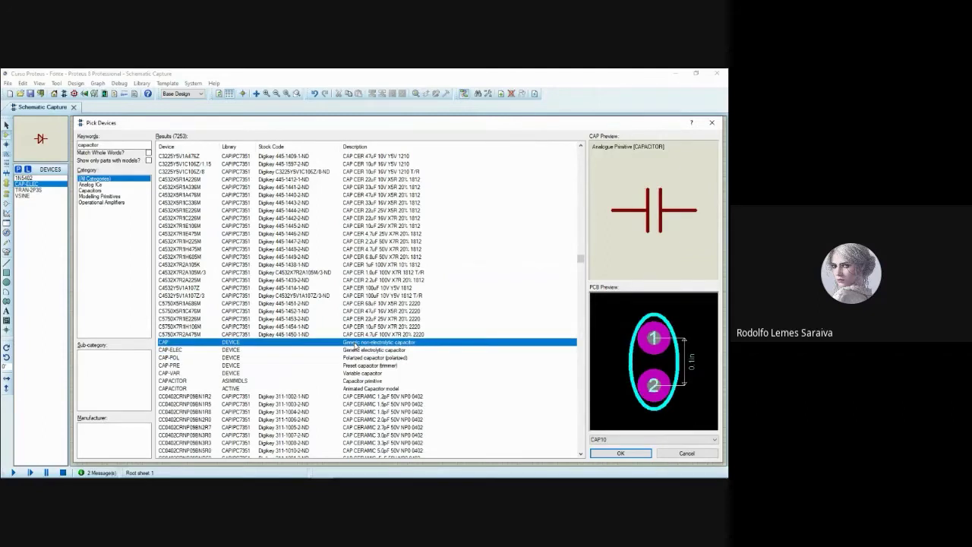
{"action": "double_click", "coordinate": [356, 343]}
{"action": "left_click", "coordinate": [711, 123]}
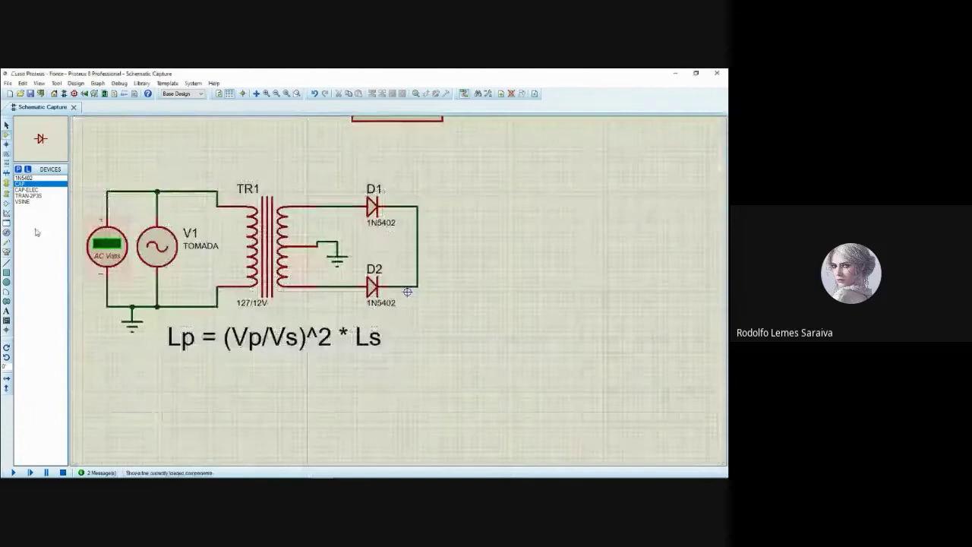
Place a CAP-ELEC capacitor beside the diode outputs, rotated 270° so that it stands vertically with its positive plate up.
{"action": "left_click", "coordinate": [34, 190]}
{"action": "left_click", "coordinate": [477, 260]}
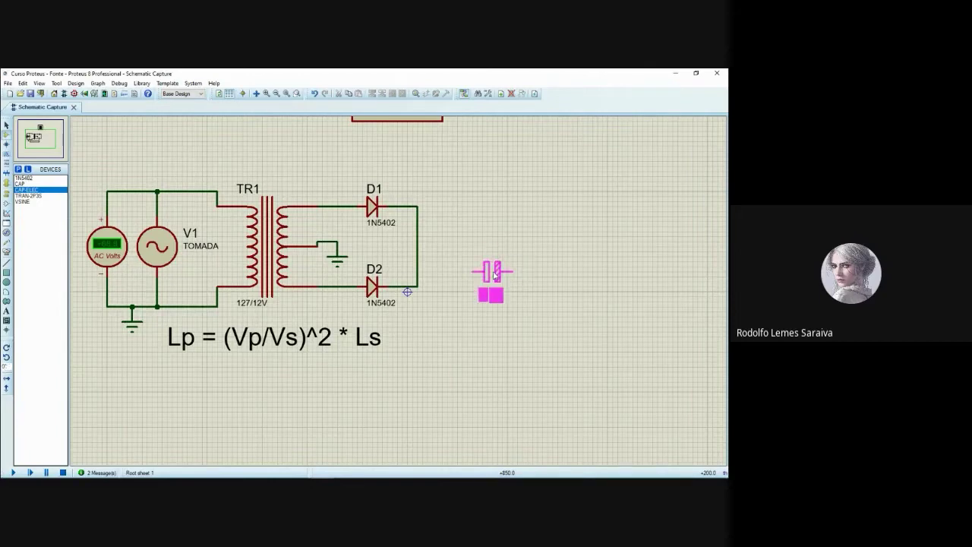
{"action": "key", "text": "KP_Add"}
{"action": "key", "text": "KP_Add"}
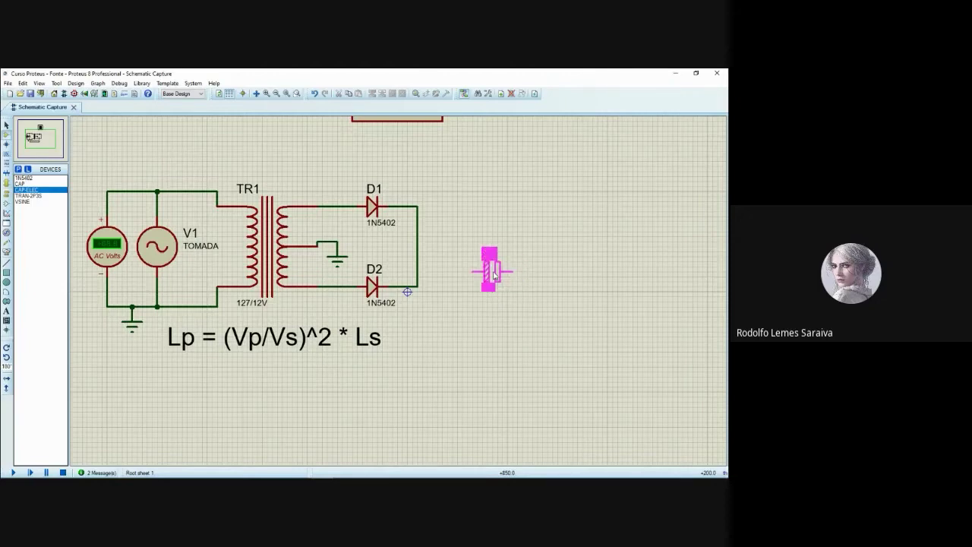
{"action": "key", "text": "KP_Add"}
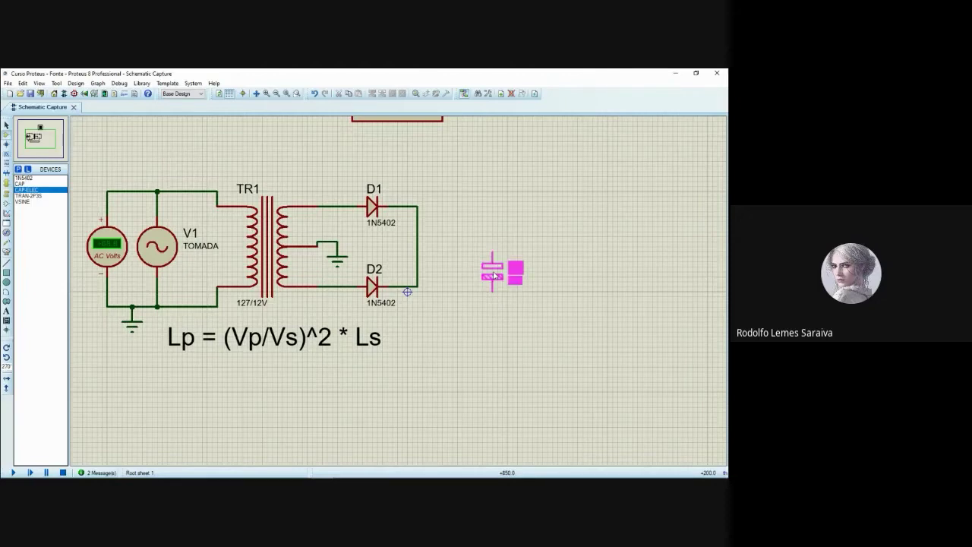
{"action": "left_click", "coordinate": [473, 265]}
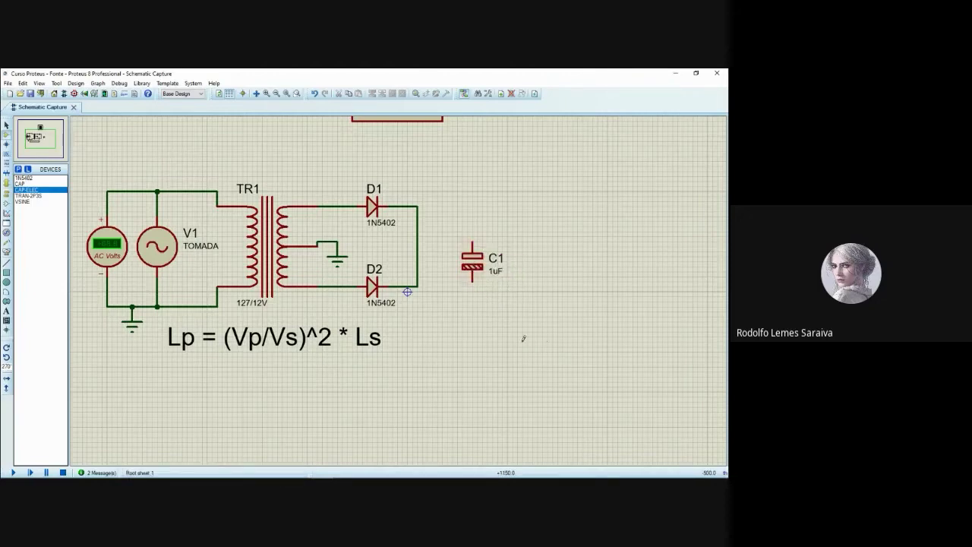
Wire the capacitor's positive terminal to the joined diode cathodes and place a ground terminal on its negative terminal.
{"action": "left_click", "coordinate": [417, 242]}
{"action": "left_click", "coordinate": [473, 240]}
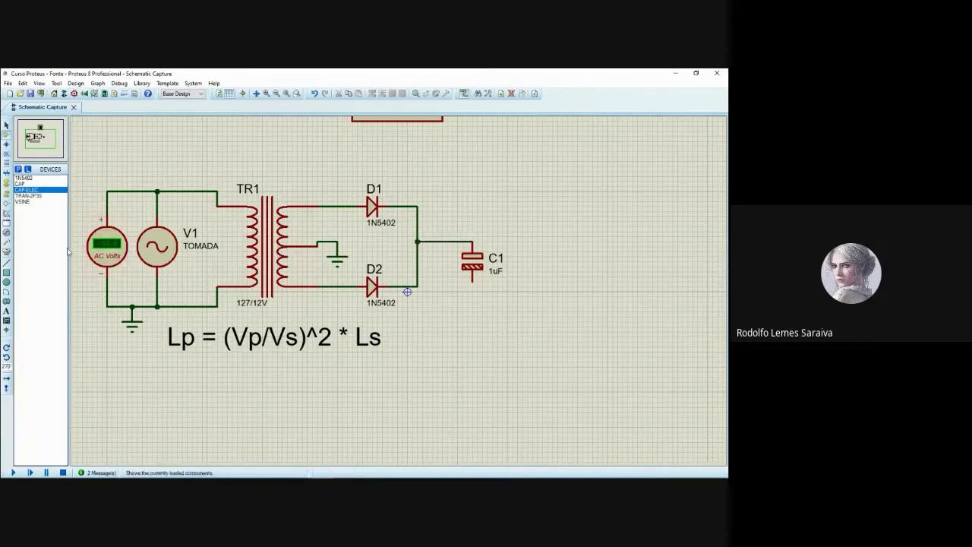
{"action": "left_click", "coordinate": [7, 195]}
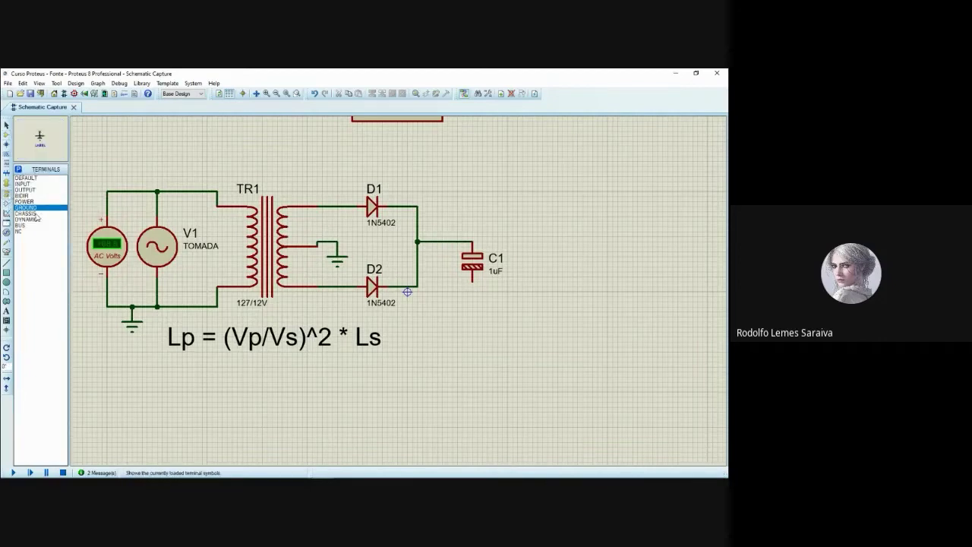
{"action": "left_click", "coordinate": [27, 207]}
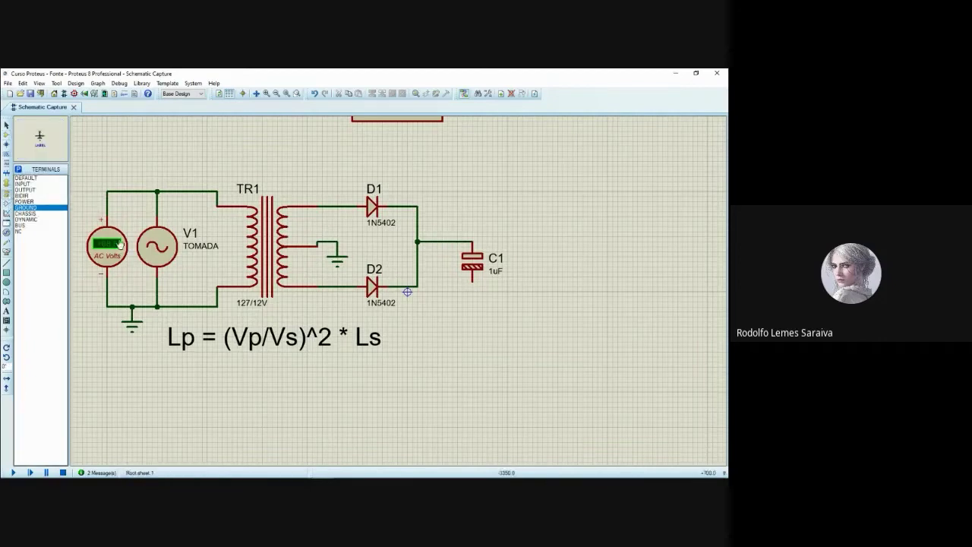
{"action": "left_click", "coordinate": [472, 296]}
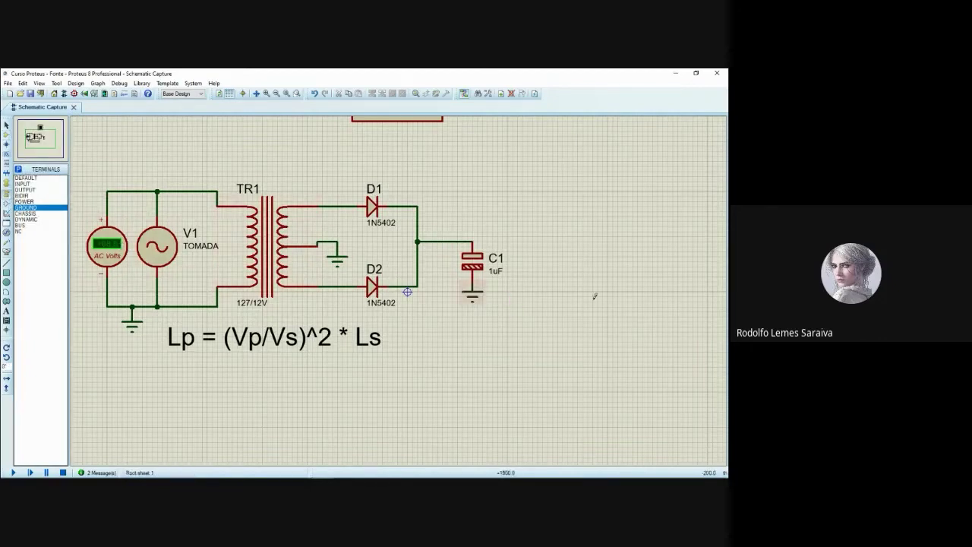
Set the capacitance of capacitor C1 to 1000uF.
{"action": "right_click", "coordinate": [477, 259]}
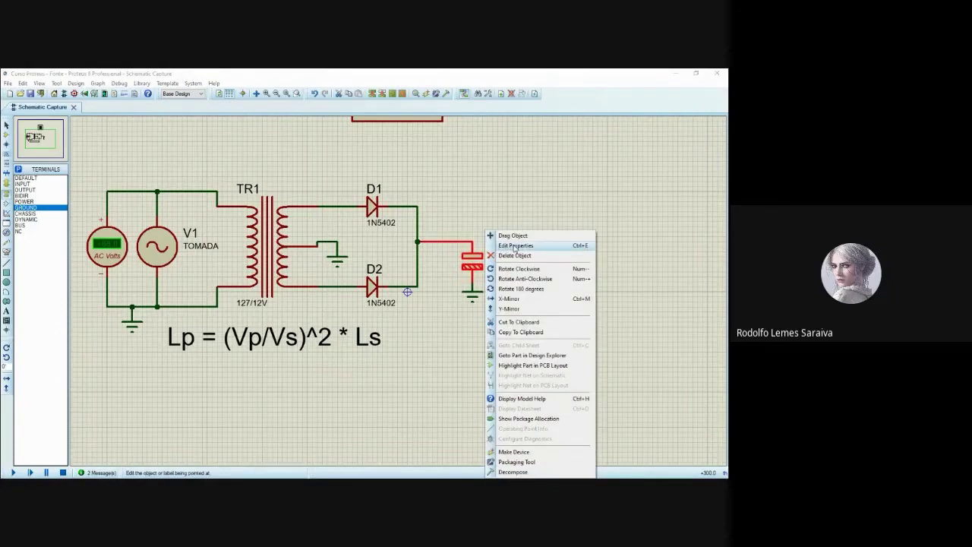
{"action": "left_click", "coordinate": [515, 246]}
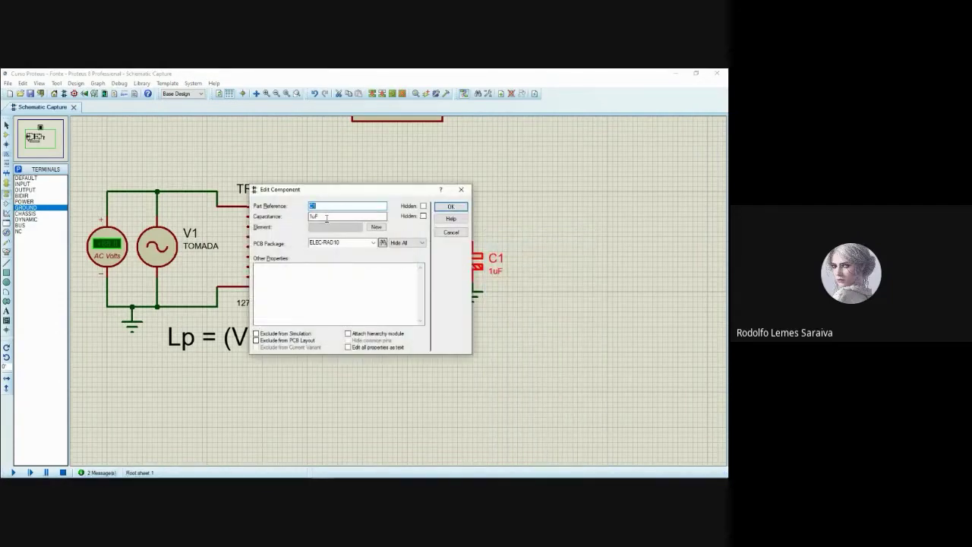
{"action": "key", "text": "Tab"}
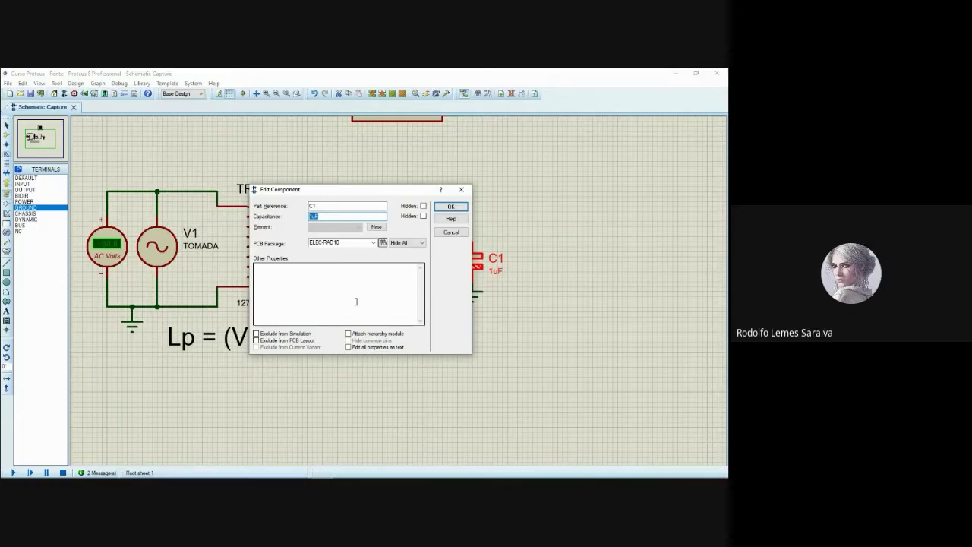
{"action": "type", "text": "1000u"}
{"action": "left_click", "coordinate": [450, 206]}
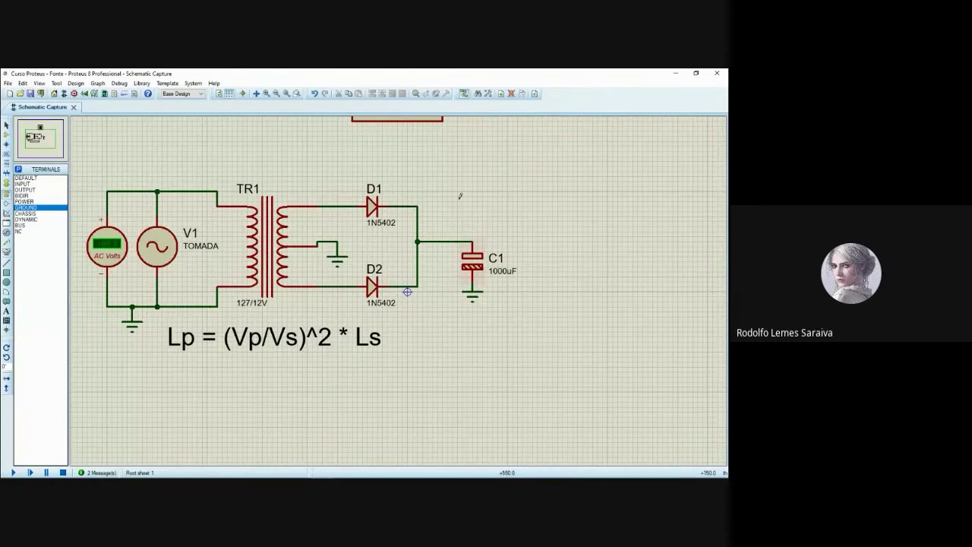
Look through the available simulation graph types, from analogue through to interactive.
{"action": "left_click_drag", "start_coordinate": [457, 196], "coordinate": [504, 191]}
{"action": "middle_click", "coordinate": [511, 327]}
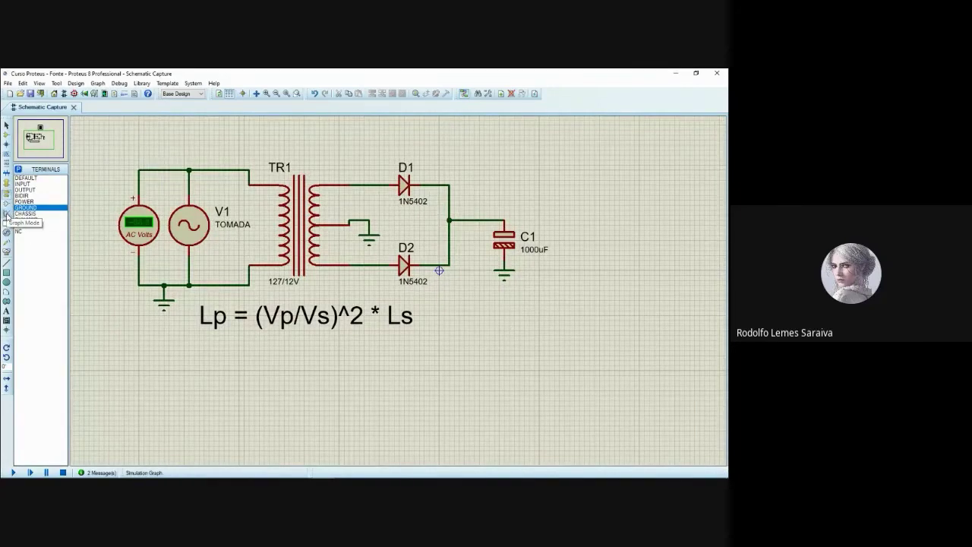
{"action": "left_click", "coordinate": [6, 215]}
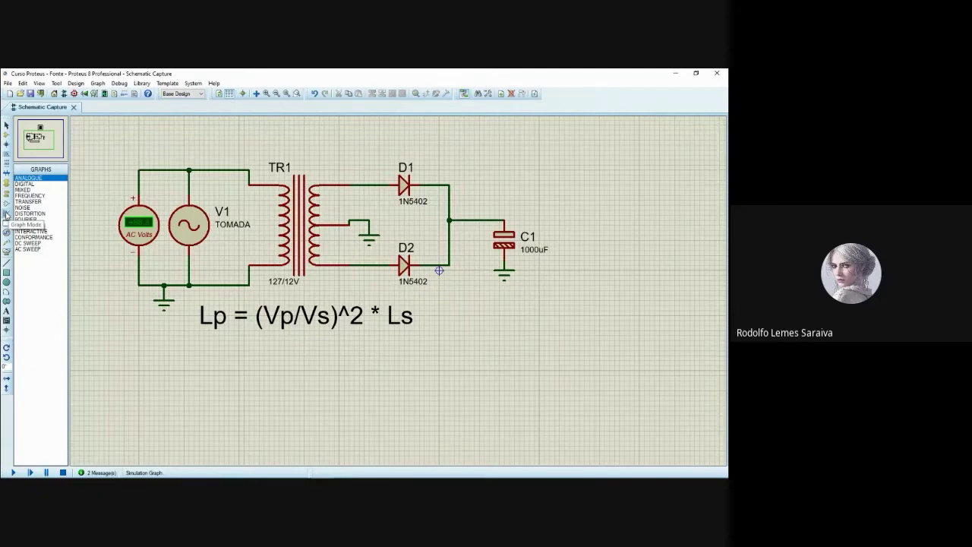
{"action": "left_click", "coordinate": [33, 185]}
{"action": "key", "text": "Down"}
{"action": "key", "text": "Down"}
{"action": "key", "text": "Down"}
{"action": "key", "text": "Down"}
{"action": "key", "text": "Down"}
{"action": "key", "text": "Down"}
{"action": "key", "text": "Down"}
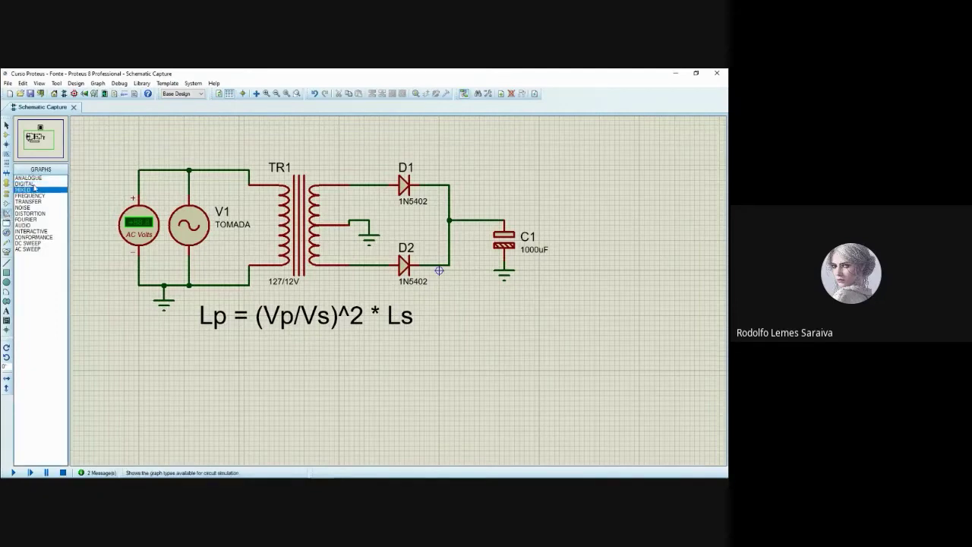
{"action": "key", "text": "Up"}
{"action": "key", "text": "Up"}
{"action": "key", "text": "Up"}
{"action": "key", "text": "Up"}
{"action": "key", "text": "Up"}
{"action": "key", "text": "Up"}
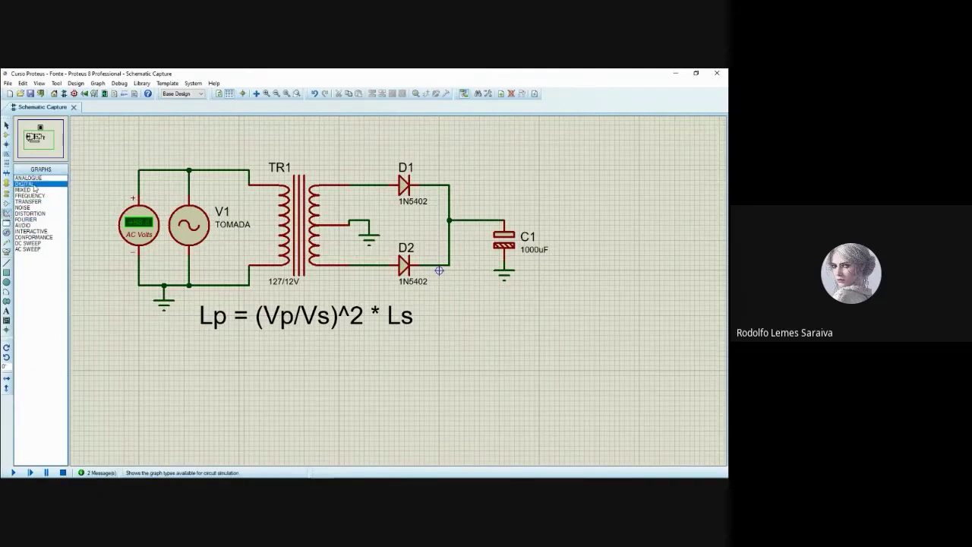
{"action": "key", "text": "Down"}
{"action": "key", "text": "Down"}
{"action": "key", "text": "Down"}
{"action": "key", "text": "Down"}
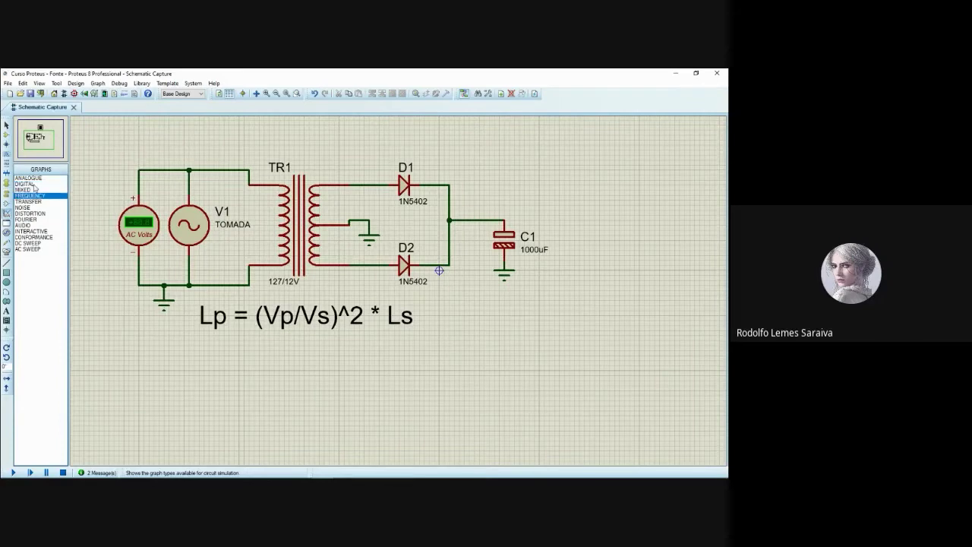
{"action": "key", "text": "Down"}
{"action": "key", "text": "Down"}
{"action": "key", "text": "Down"}
{"action": "key", "text": "Down"}
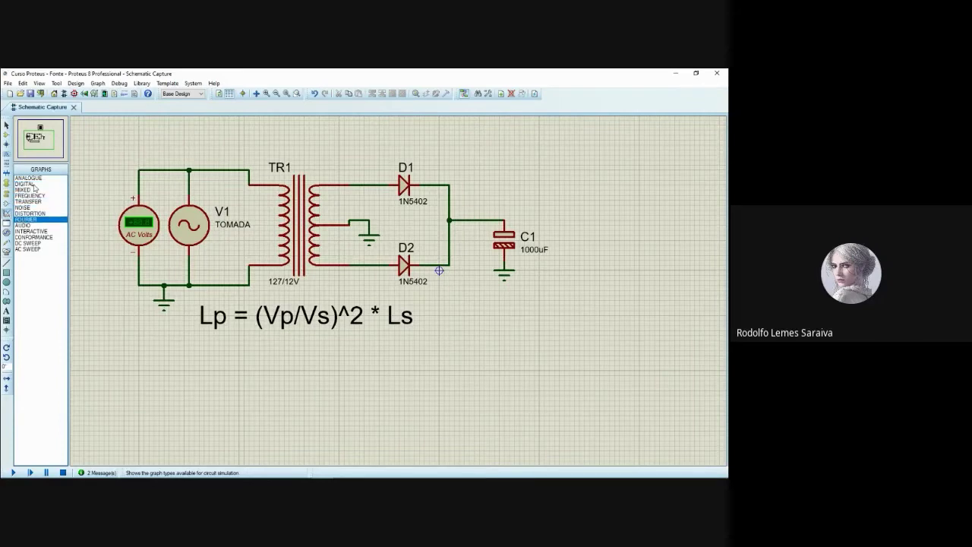
{"action": "key", "text": "Down"}
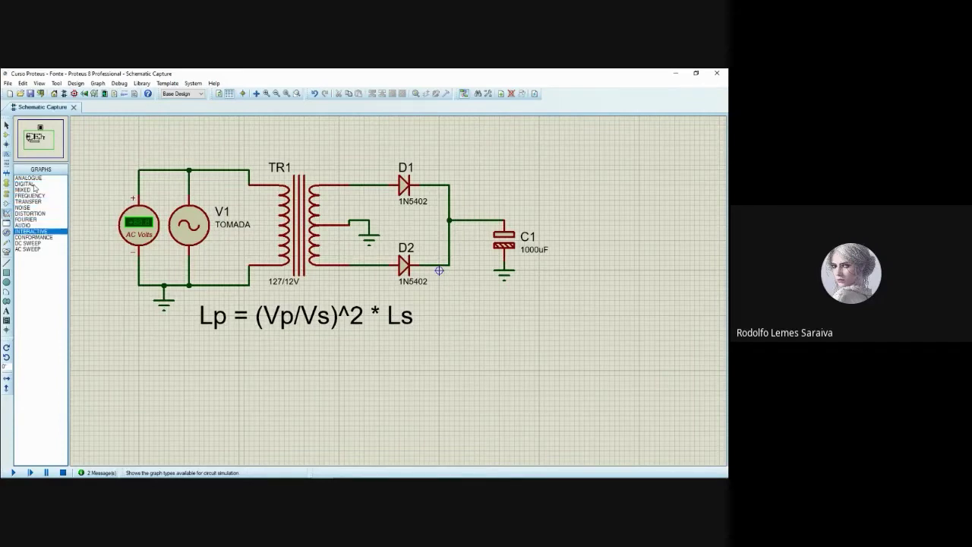
Place a wide analogue graph beneath the schematic, under the Lp formula text.
{"action": "key", "text": "Up"}
{"action": "key", "text": "Up"}
{"action": "key", "text": "Up"}
{"action": "key", "text": "Up"}
{"action": "key", "text": "Up"}
{"action": "key", "text": "Up"}
{"action": "key", "text": "Up"}
{"action": "key", "text": "Up"}
{"action": "key", "text": "Up"}
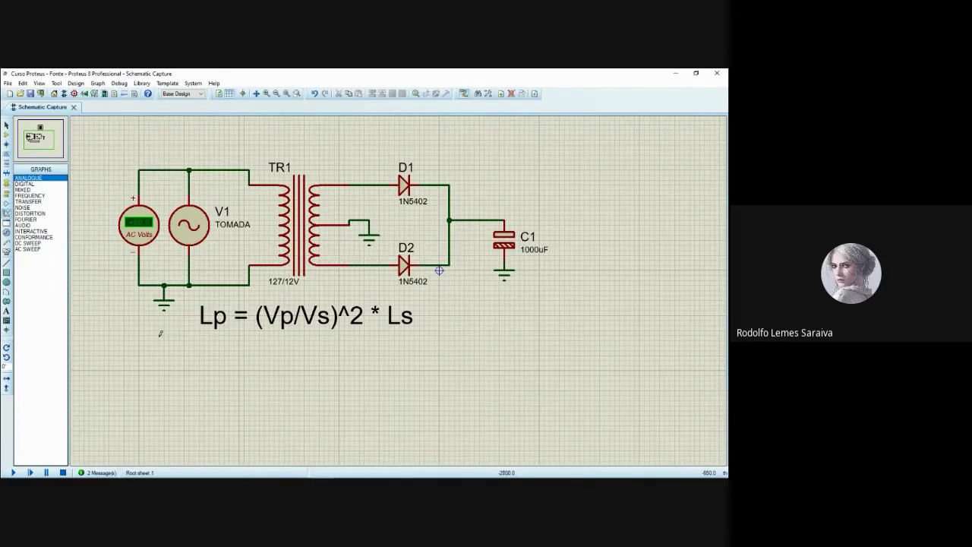
{"action": "left_click_drag", "start_coordinate": [155, 334], "coordinate": [545, 444]}
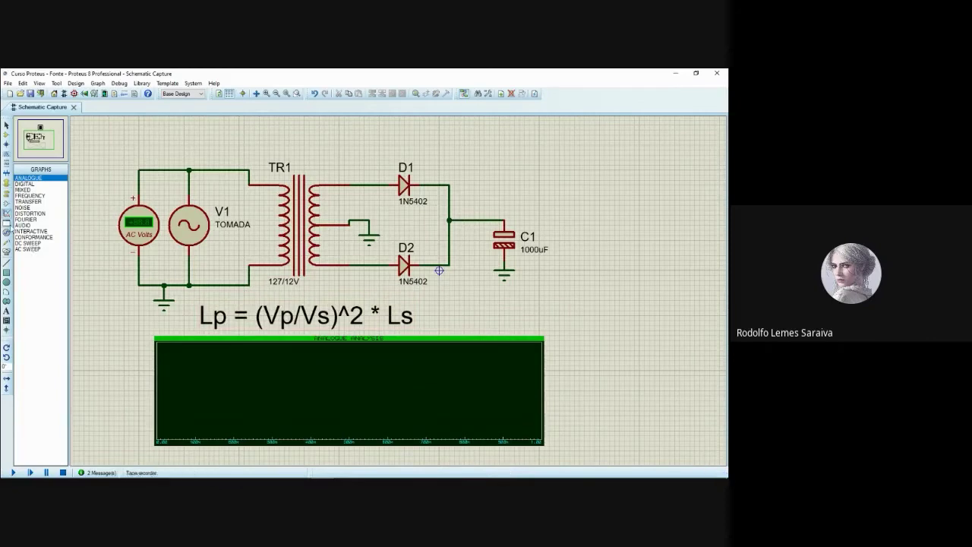
Place voltage probes on the positive terminal of C1 and on the transformer's upper secondary wire before D1.
{"action": "left_click", "coordinate": [6, 247]}
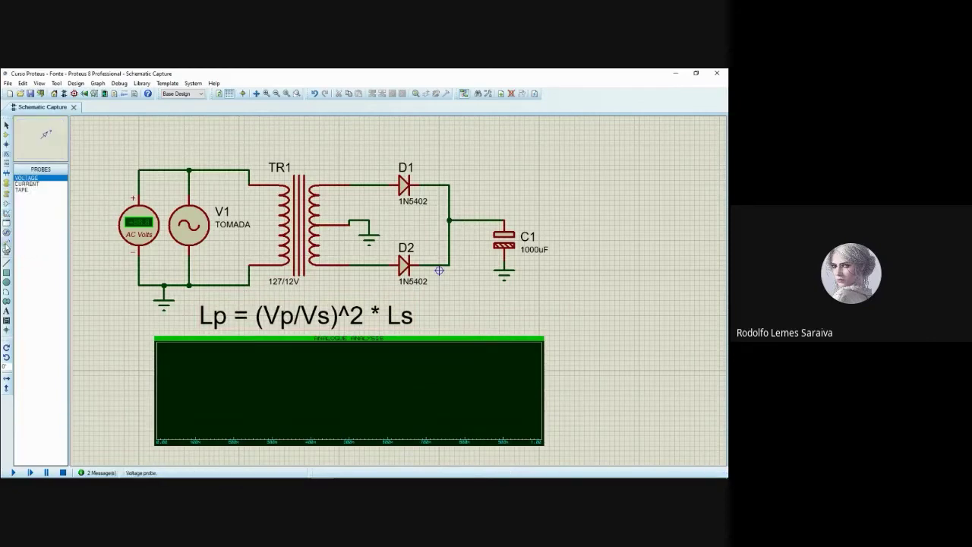
{"action": "left_click", "coordinate": [31, 185]}
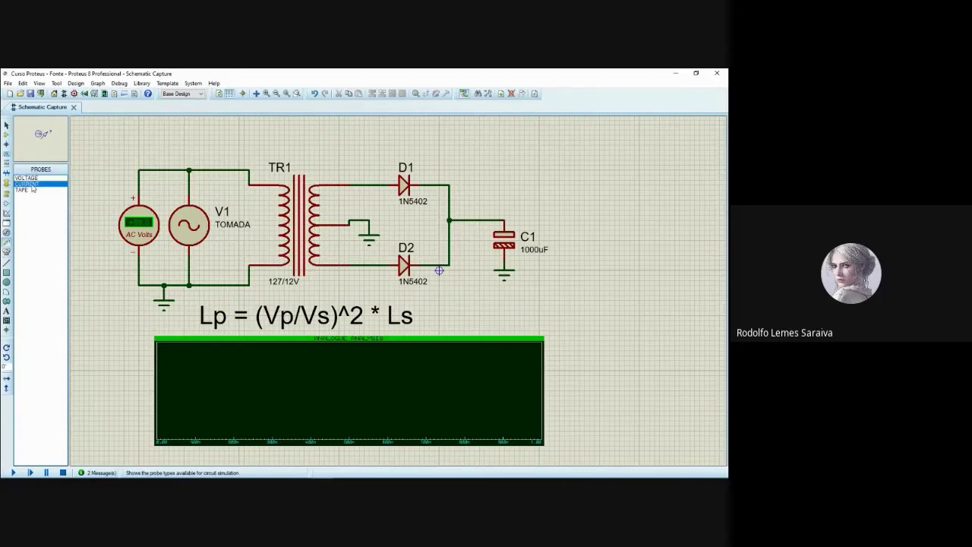
{"action": "key", "text": "Up"}
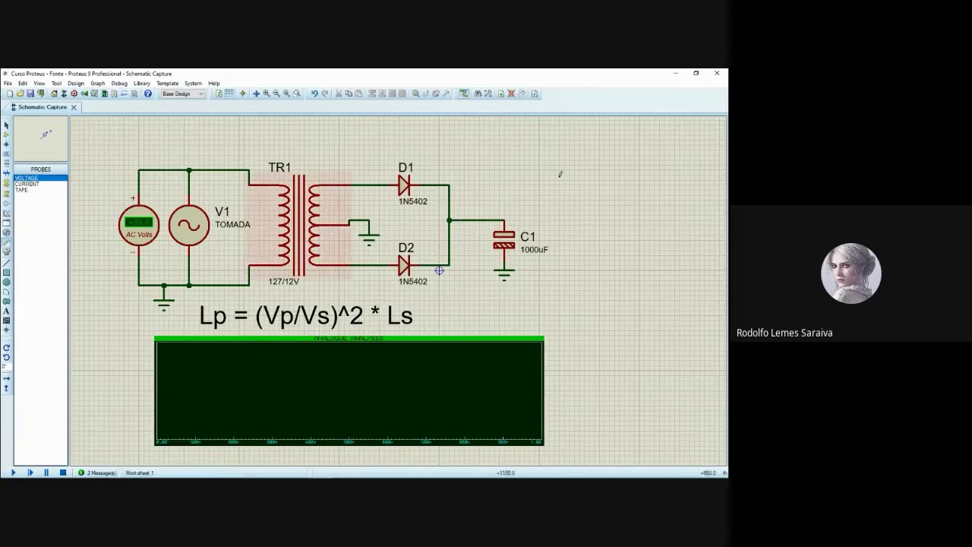
{"action": "left_click", "coordinate": [505, 221]}
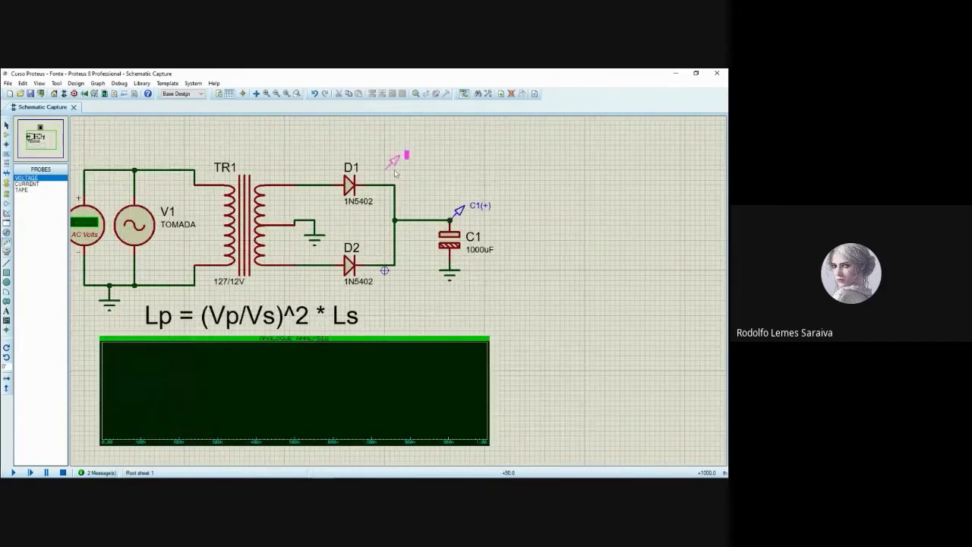
{"action": "left_click", "coordinate": [312, 186]}
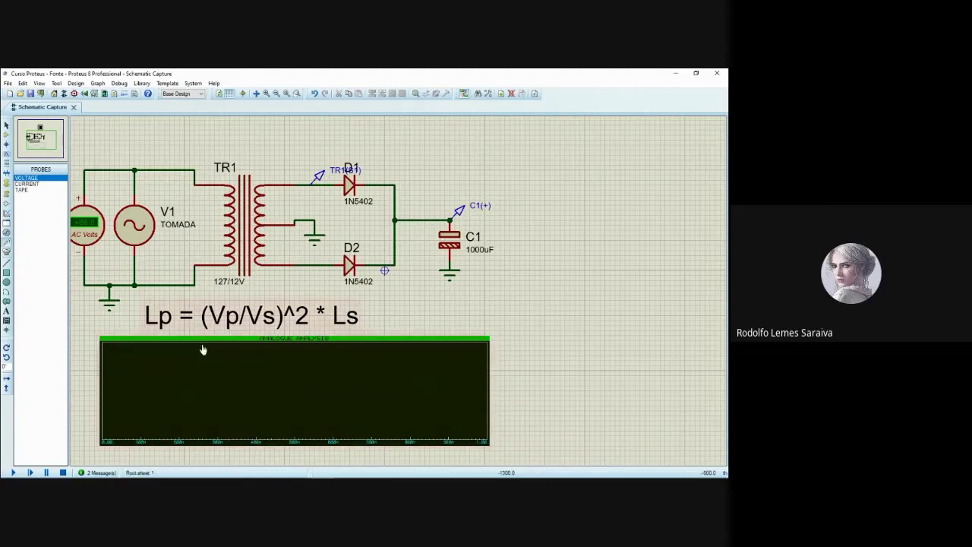
Add the capacitor and transformer secondary voltage probes as traces on the analogue graph and simulate it.
{"action": "left_click", "coordinate": [461, 216]}
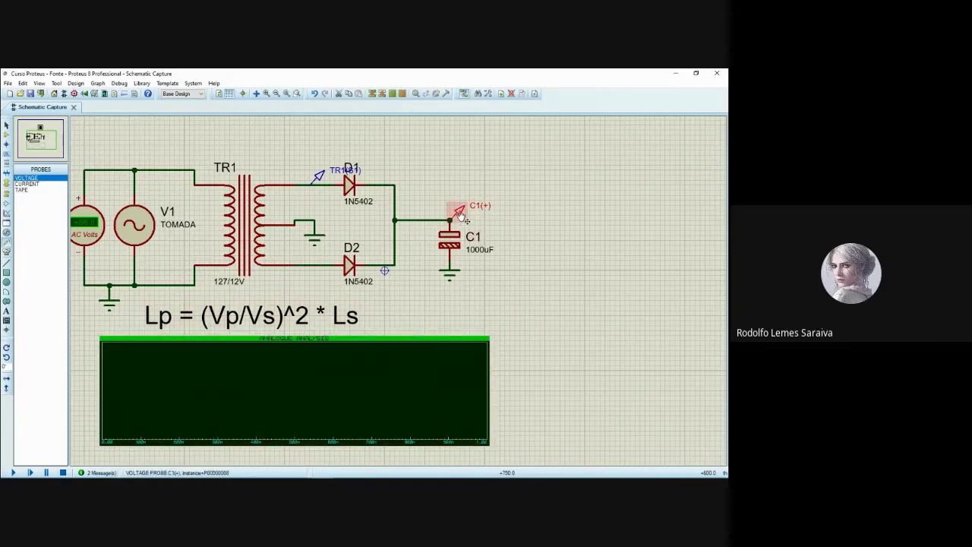
{"action": "left_click_drag", "start_coordinate": [460, 216], "coordinate": [220, 388]}
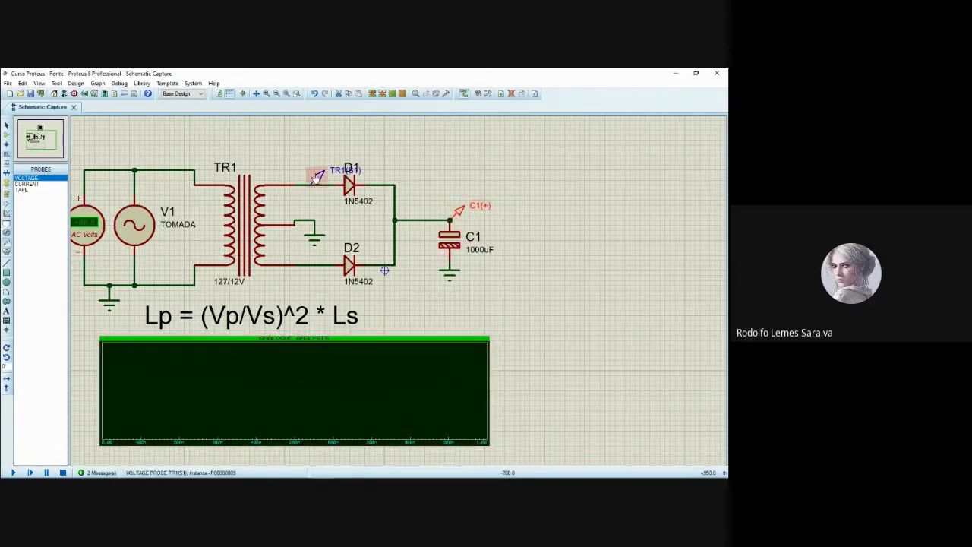
{"action": "left_click", "coordinate": [315, 177]}
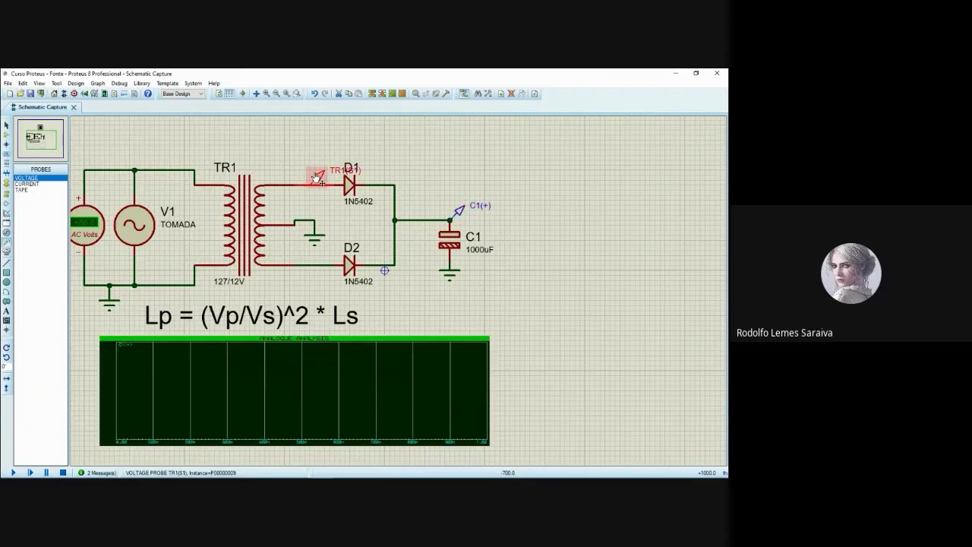
{"action": "left_click_drag", "start_coordinate": [317, 177], "coordinate": [143, 382]}
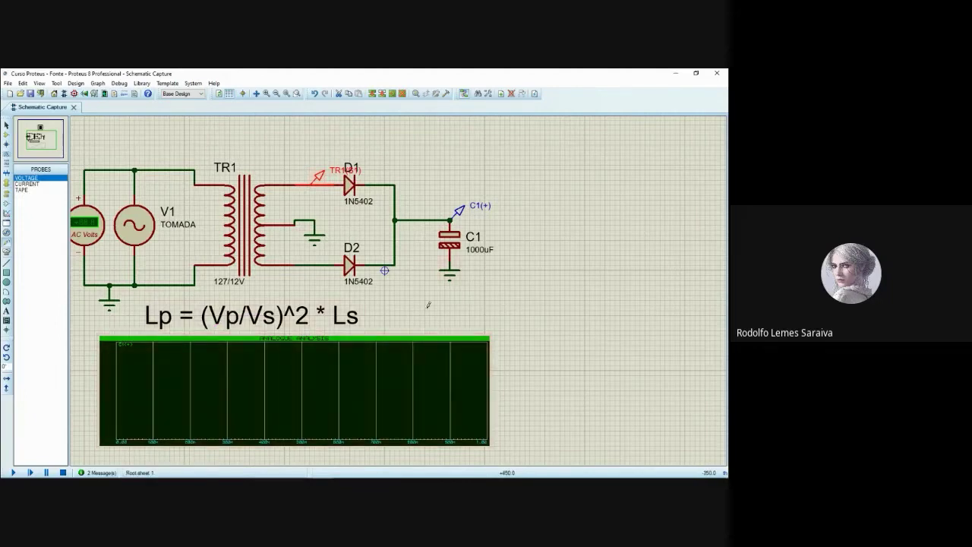
{"action": "left_click_drag", "start_coordinate": [427, 304], "coordinate": [468, 272]}
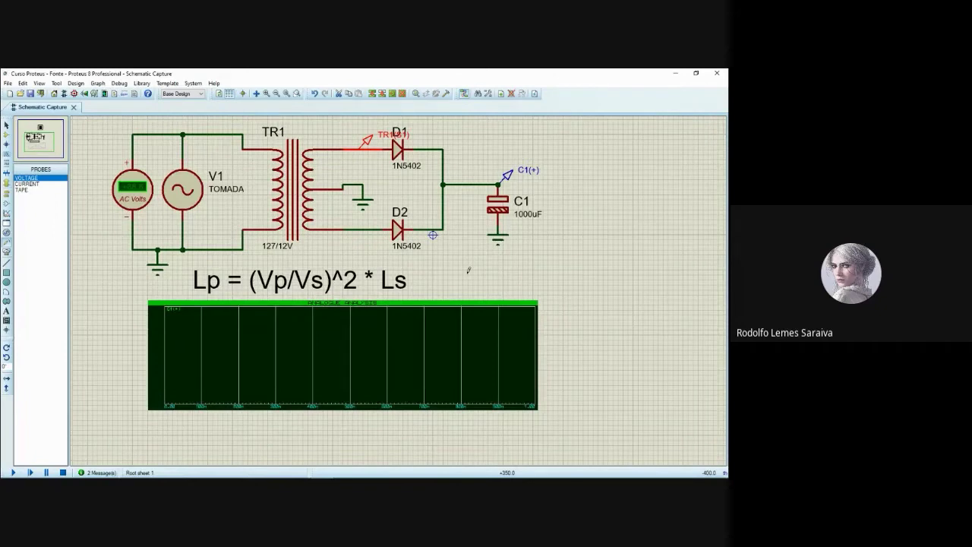
{"action": "key", "text": "space"}
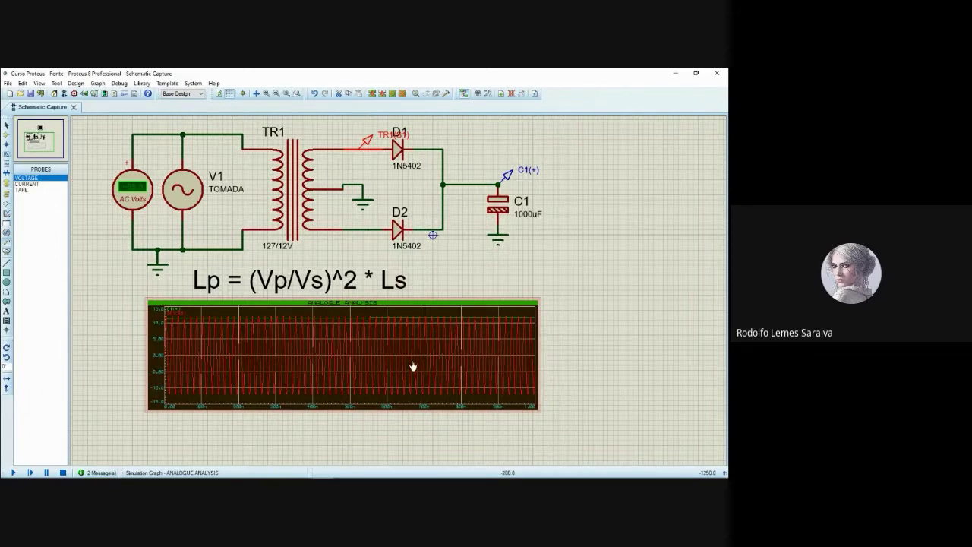
Set the analogue graph's stop time to 50m, keeping the start time at 0.
{"action": "right_click", "coordinate": [289, 332]}
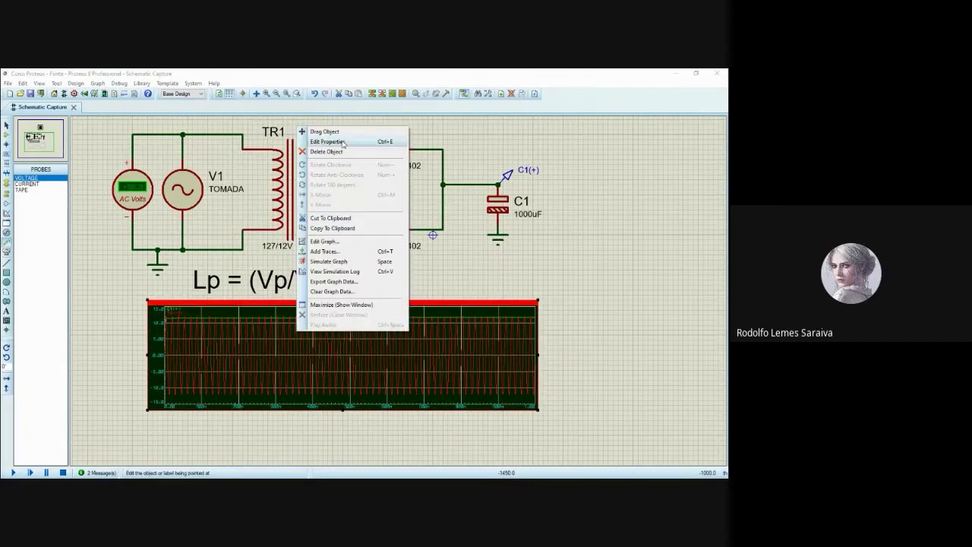
{"action": "left_click", "coordinate": [334, 142]}
{"action": "left_click", "coordinate": [288, 244]}
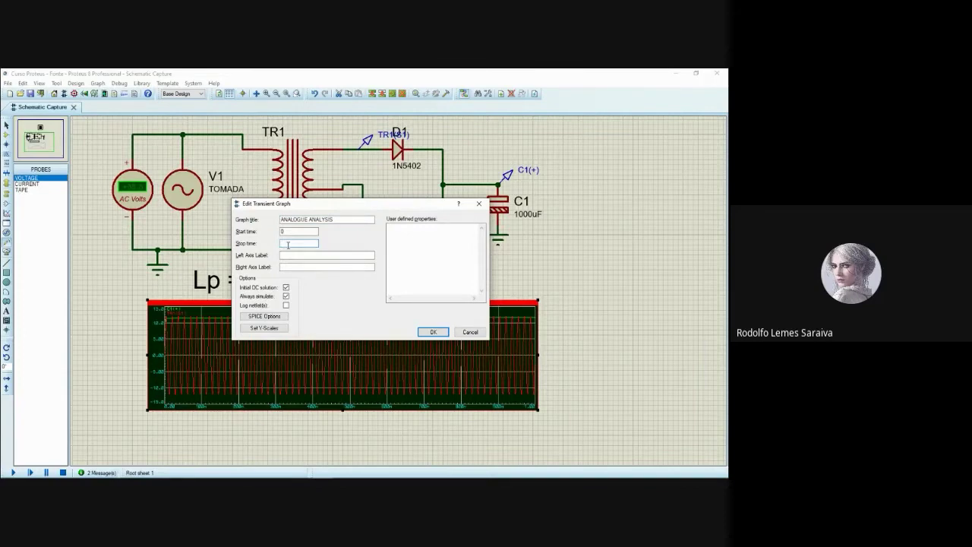
{"action": "type", "text": "50m"}
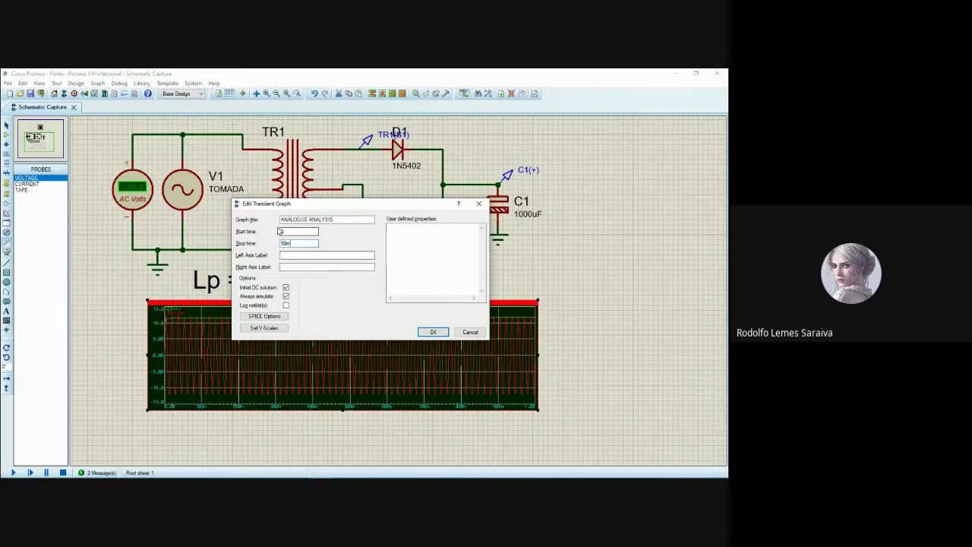
{"action": "left_click_drag", "start_coordinate": [334, 219], "coordinate": [281, 221]}
{"action": "left_click", "coordinate": [295, 255]}
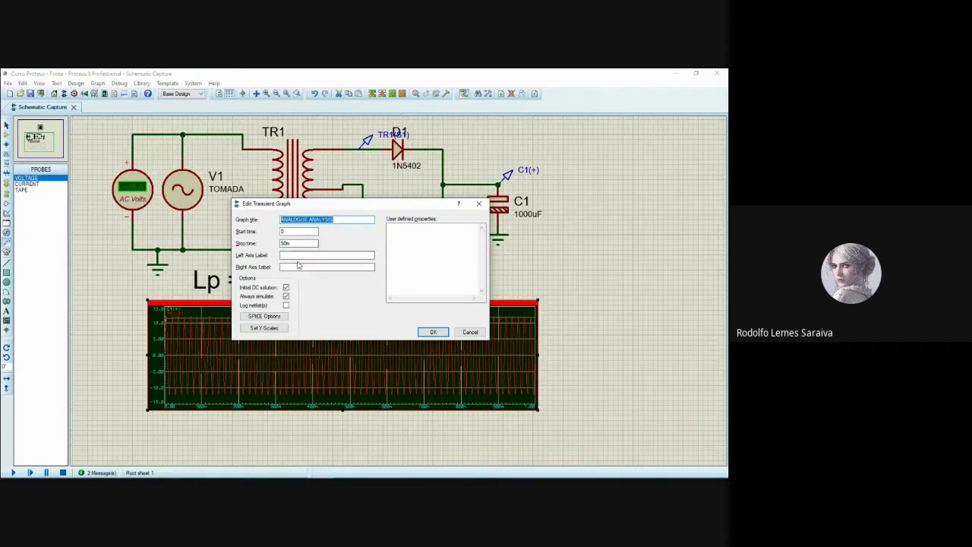
{"action": "left_click", "coordinate": [296, 267]}
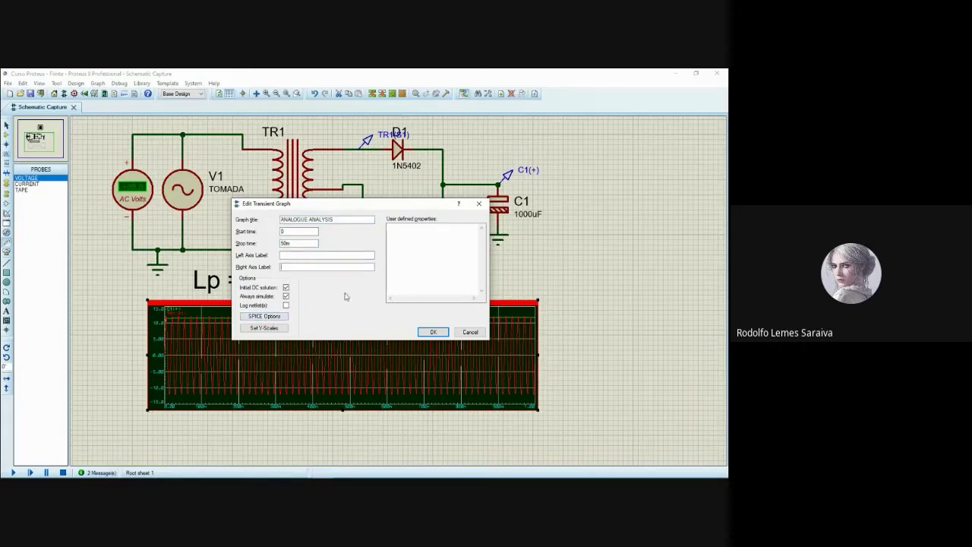
{"action": "left_click", "coordinate": [432, 332]}
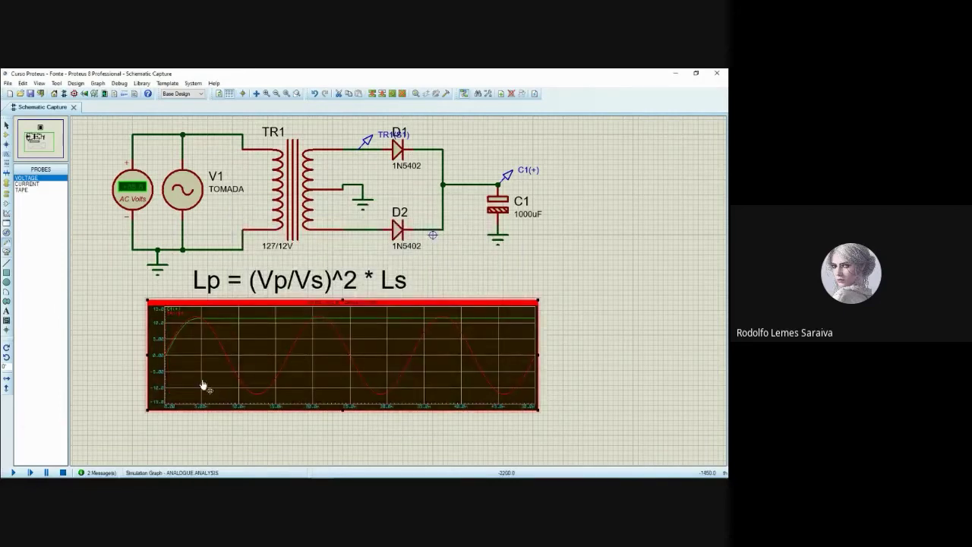
Examine the capacitor and transformer secondary waveforms in the maximized analogue graph, and close that view.
{"action": "double_click", "coordinate": [355, 347]}
{"action": "left_click", "coordinate": [470, 333]}
{"action": "right_click", "coordinate": [334, 339]}
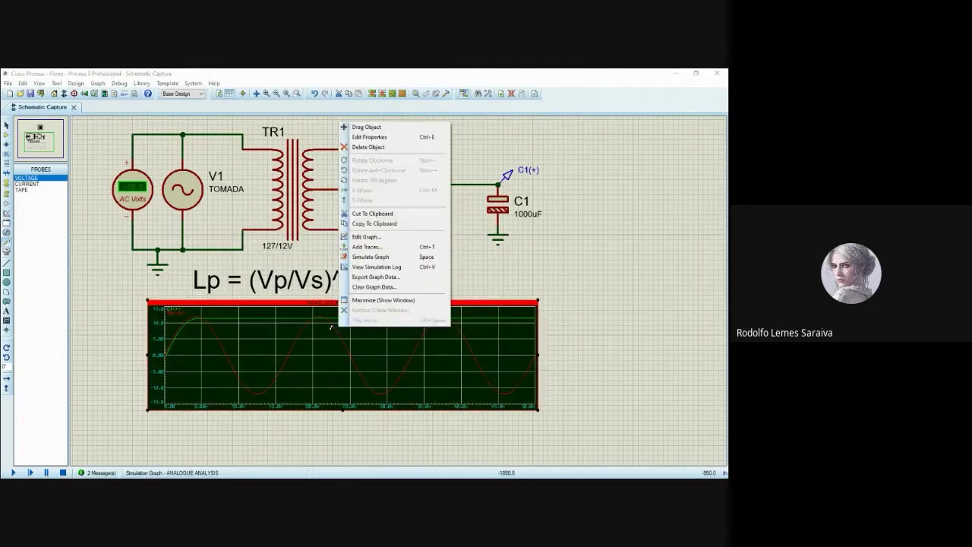
{"action": "left_click", "coordinate": [384, 300]}
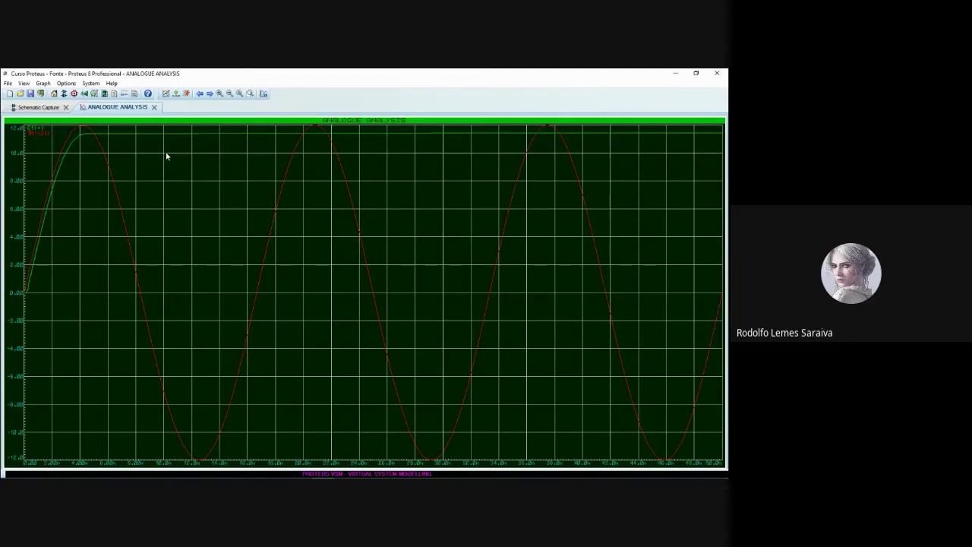
{"action": "left_click", "coordinate": [154, 107]}
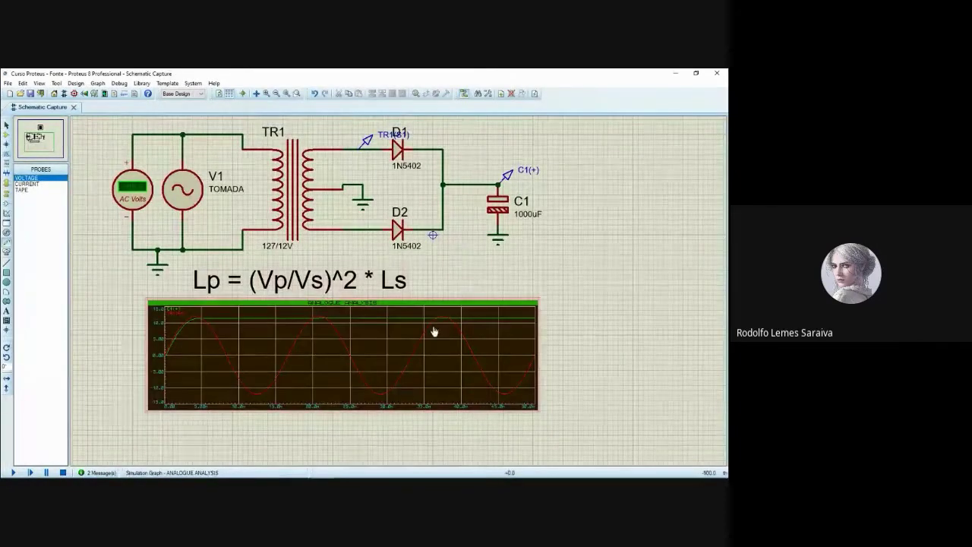
{"action": "left_click_drag", "start_coordinate": [457, 269], "coordinate": [408, 310]}
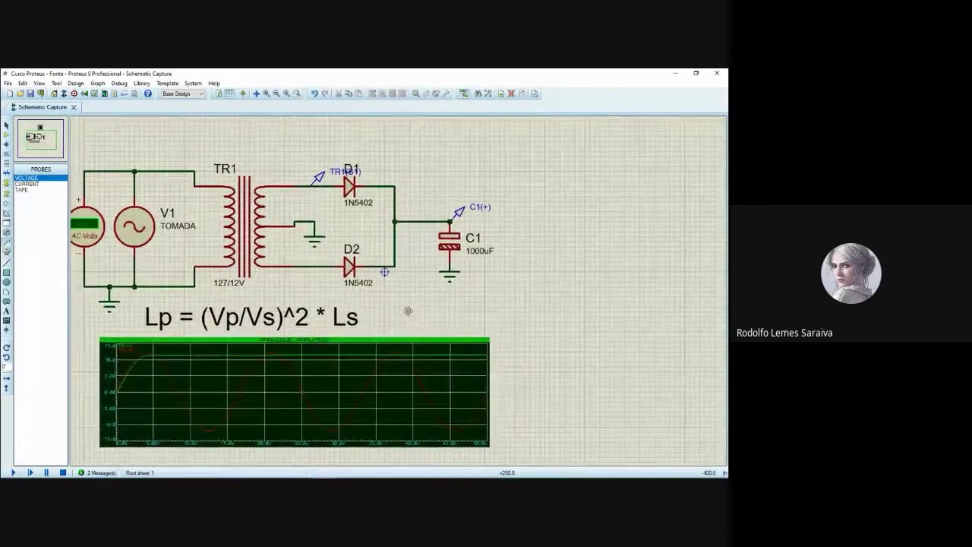
{"action": "right_click", "coordinate": [347, 358]}
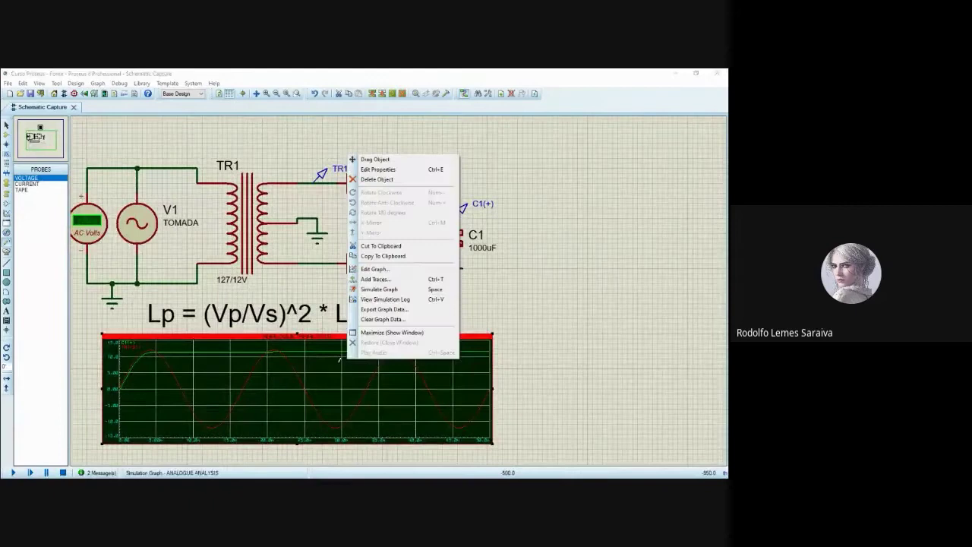
{"action": "left_click", "coordinate": [386, 270]}
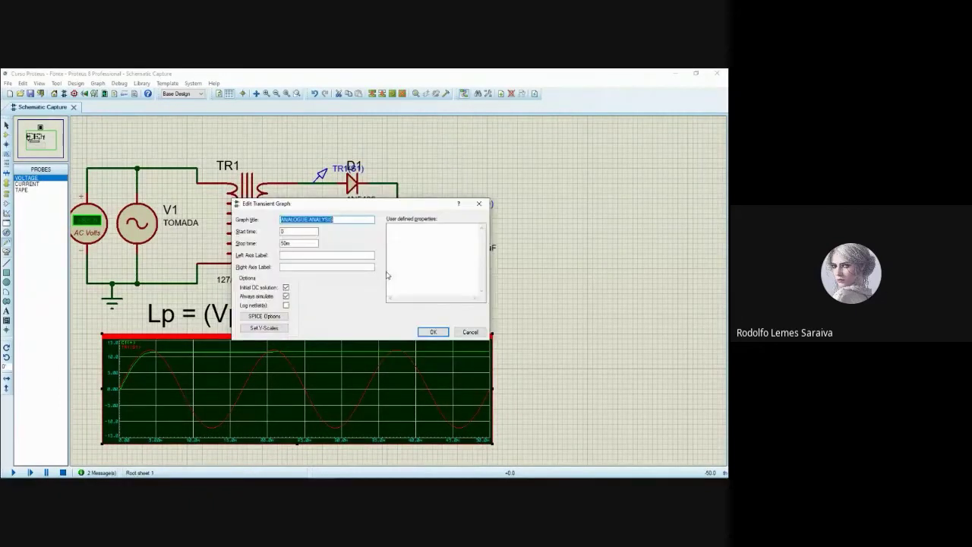
{"action": "left_click", "coordinate": [479, 202]}
{"action": "right_click", "coordinate": [298, 366]}
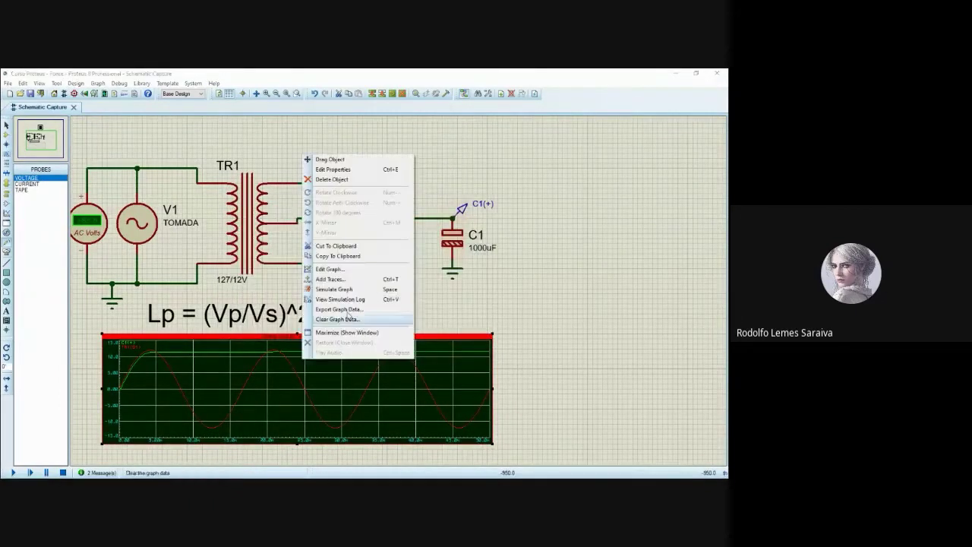
{"action": "left_click", "coordinate": [341, 280]}
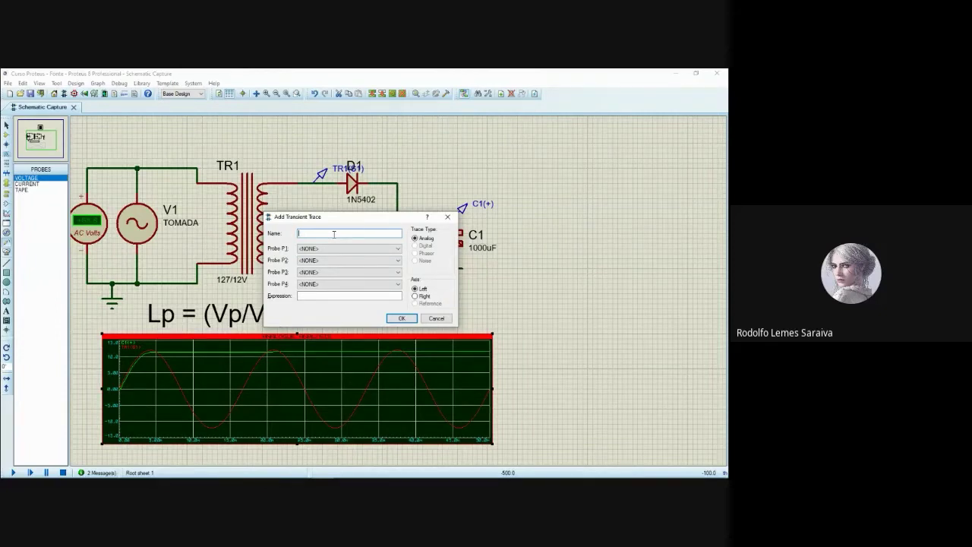
{"action": "type", "text": "X"}
{"action": "left_click", "coordinate": [322, 251]}
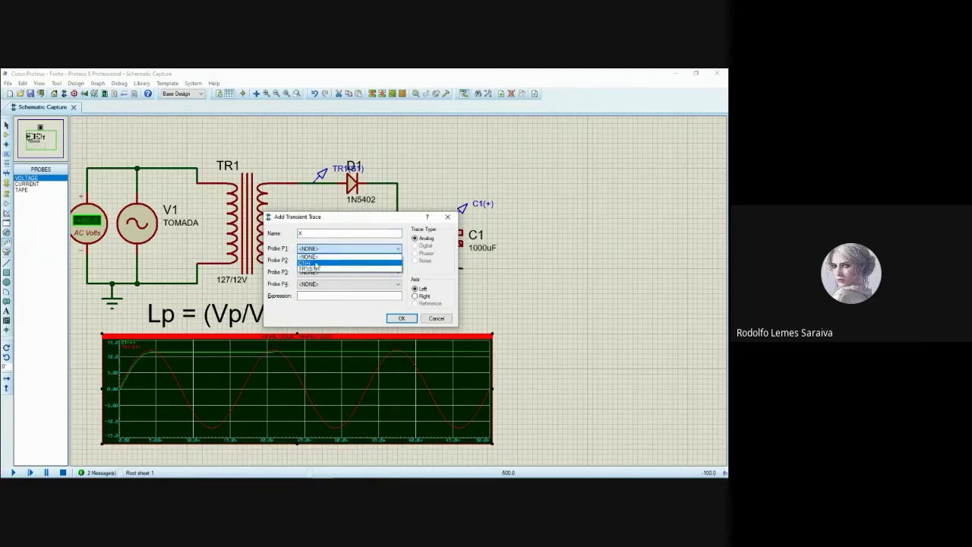
{"action": "left_click", "coordinate": [318, 265]}
{"action": "left_click", "coordinate": [331, 264]}
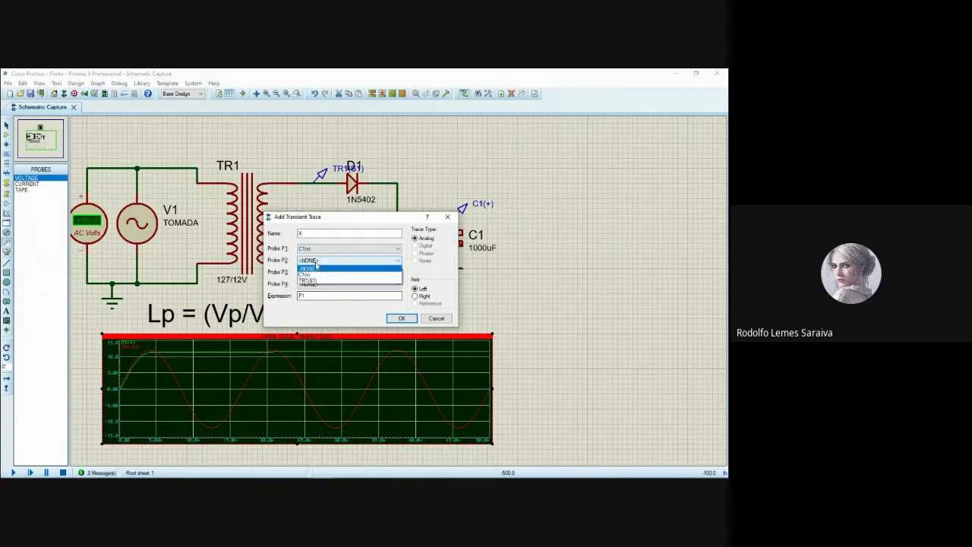
{"action": "left_click", "coordinate": [315, 282]}
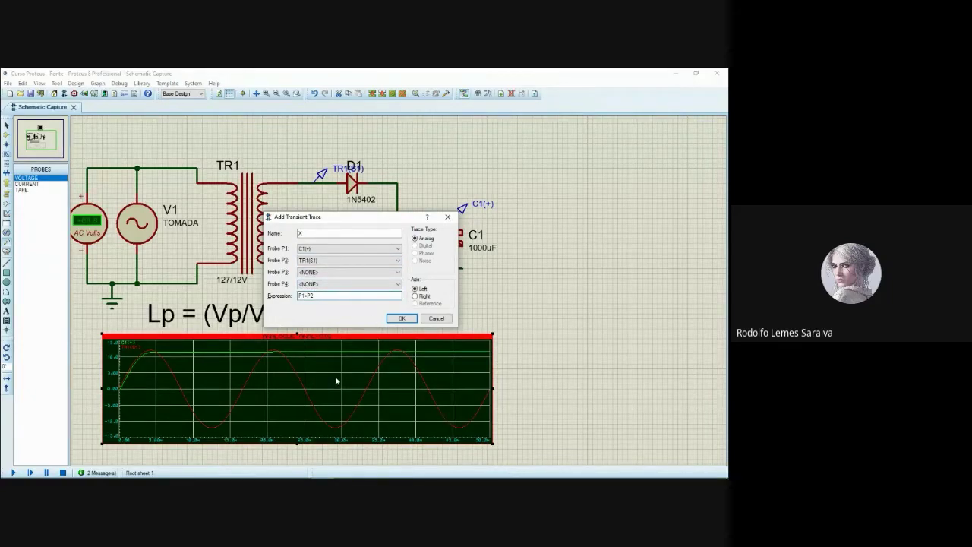
{"action": "key", "text": "BackSpace"}
{"action": "type", "text": "*P2-10"}
{"action": "left_click", "coordinate": [436, 318]}
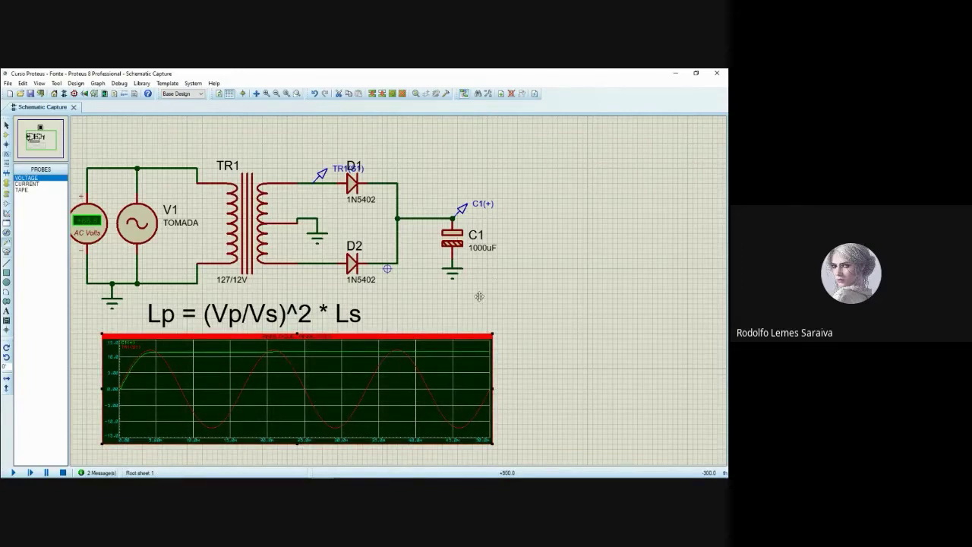
Pick the LM323A 5 V positive regulator from the device library and place it to the right of capacitor C1.
{"action": "left_click_drag", "start_coordinate": [479, 295], "coordinate": [413, 284]}
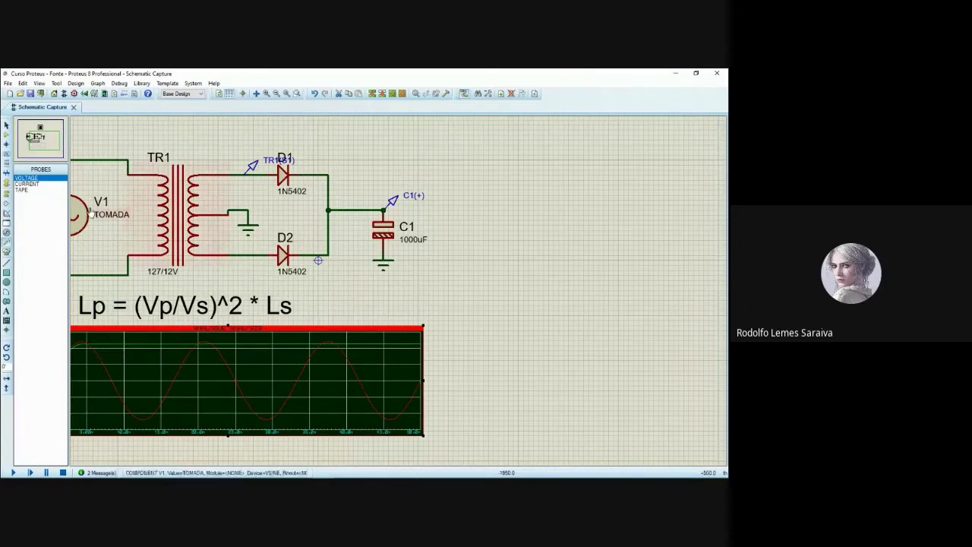
{"action": "left_click", "coordinate": [7, 139]}
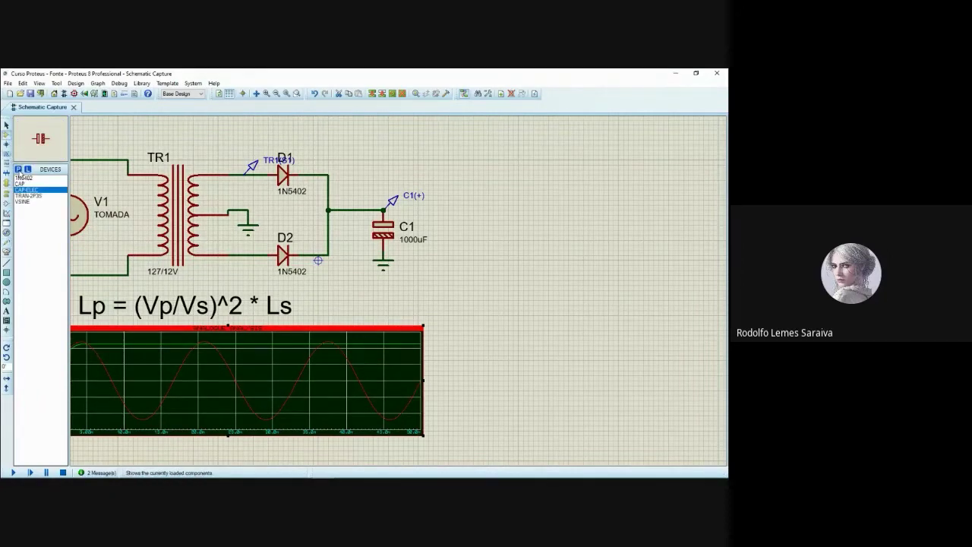
{"action": "left_click", "coordinate": [18, 169]}
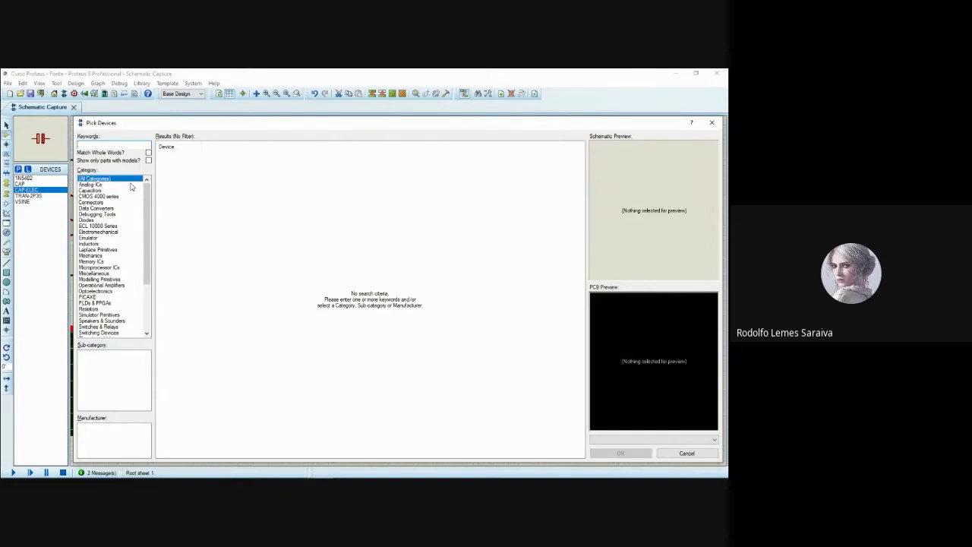
{"action": "type", "text": "lm323"}
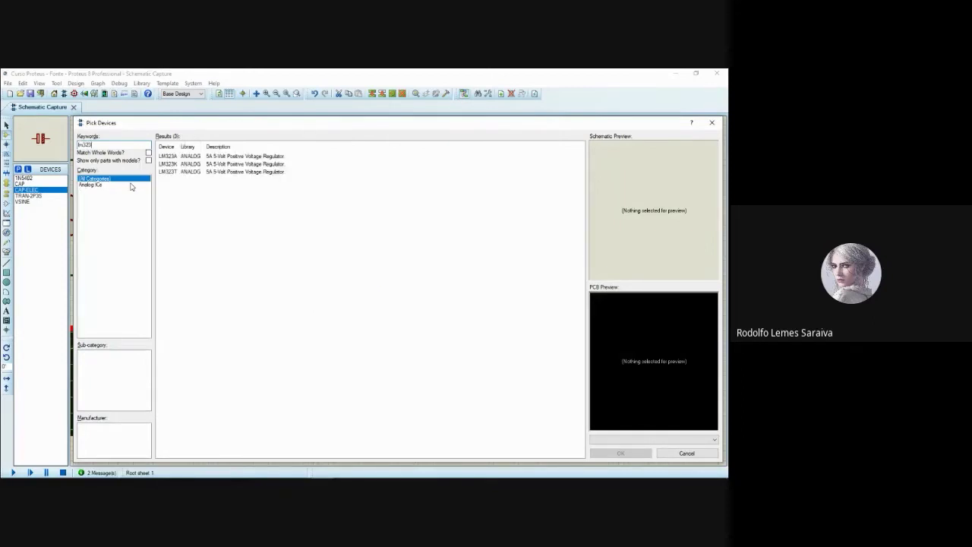
{"action": "left_click", "coordinate": [250, 156]}
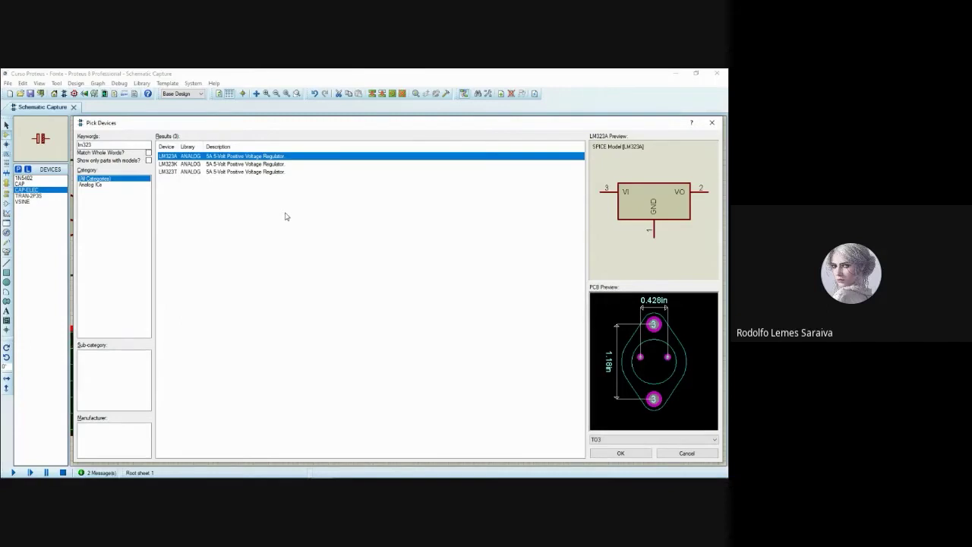
{"action": "double_click", "coordinate": [221, 158]}
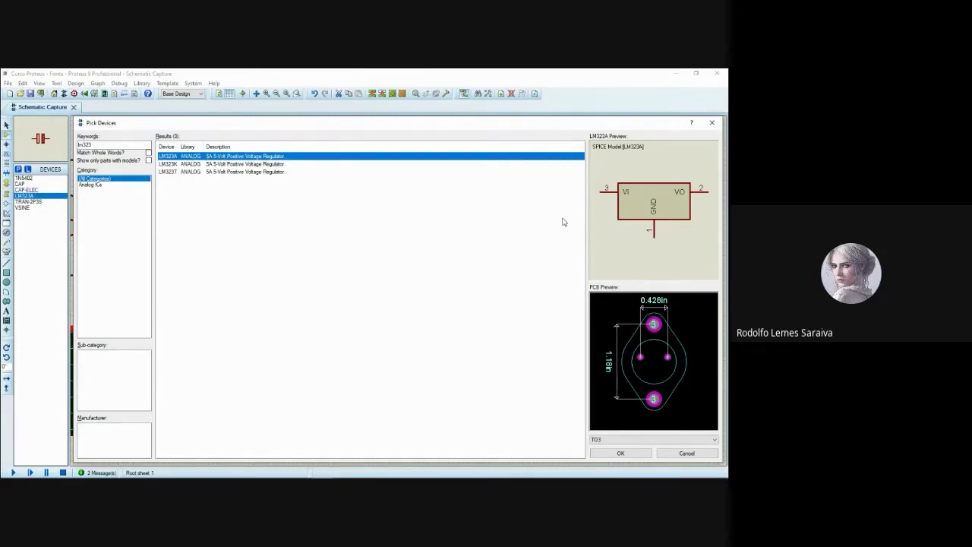
{"action": "left_click", "coordinate": [712, 122]}
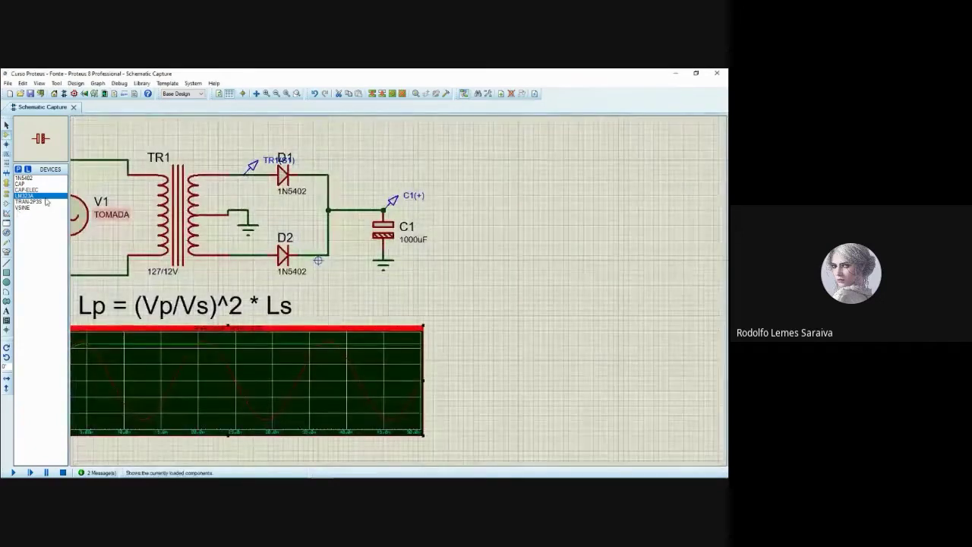
{"action": "left_click", "coordinate": [537, 219]}
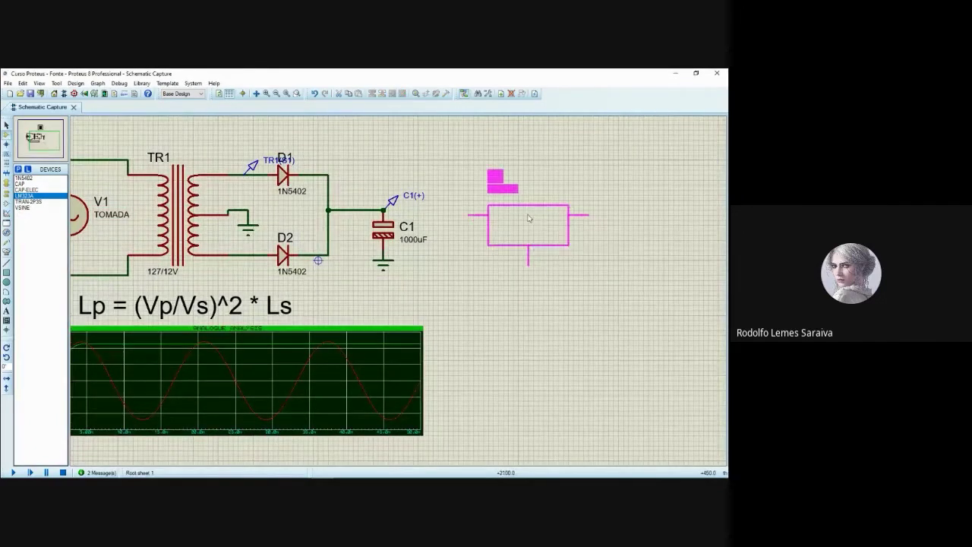
{"action": "left_click", "coordinate": [533, 222]}
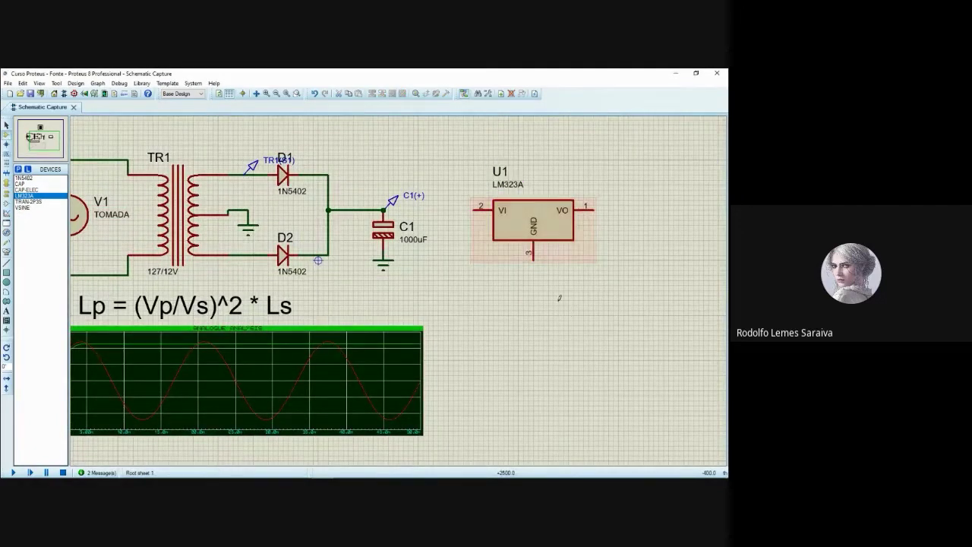
Wire the positive node of C1 to the VI pin of the LM323A regulator.
{"action": "scroll", "coordinate": [494, 303], "scroll_direction": "down", "scroll_amount": 1}
{"action": "middle_click", "coordinate": [463, 299]}
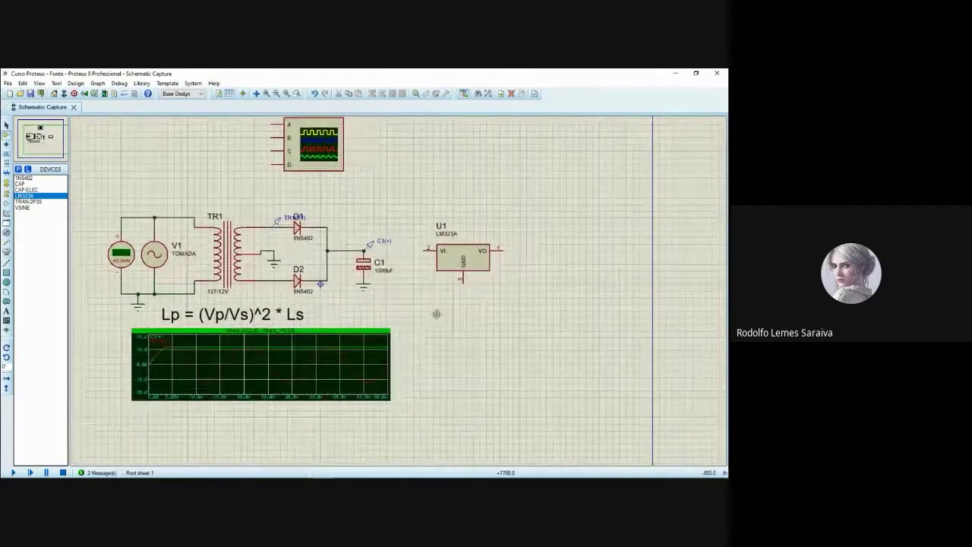
{"action": "scroll", "coordinate": [434, 312], "scroll_direction": "up", "scroll_amount": 1}
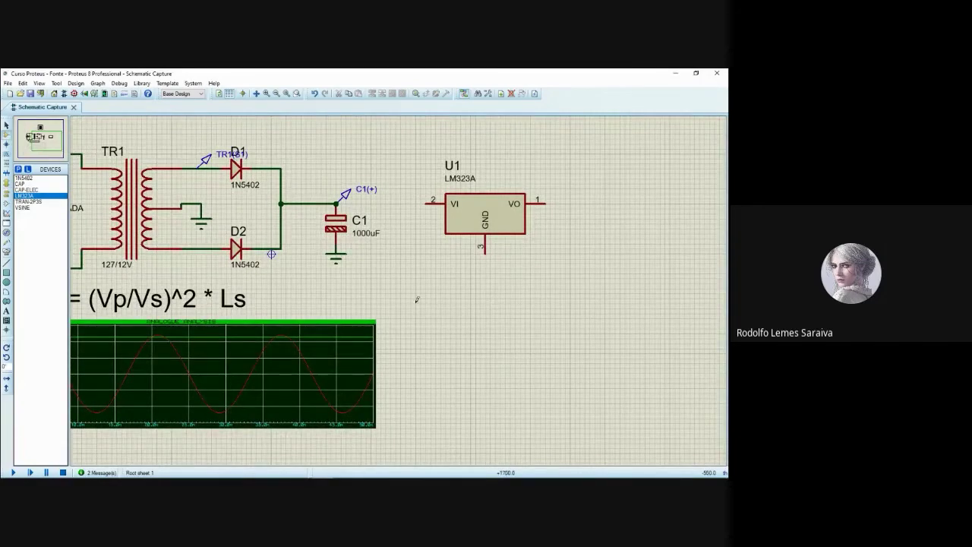
{"action": "middle_click", "coordinate": [343, 294]}
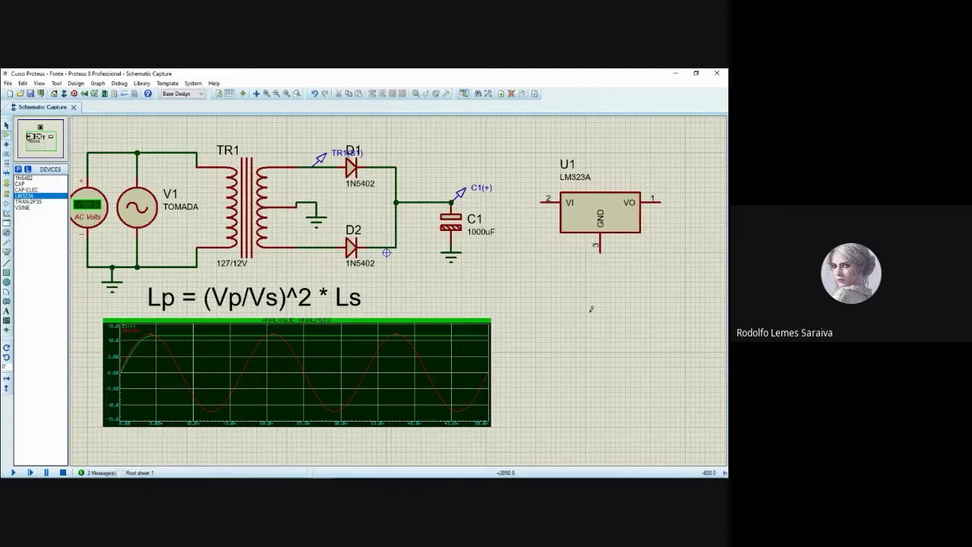
{"action": "left_click_drag", "start_coordinate": [547, 307], "coordinate": [442, 326]}
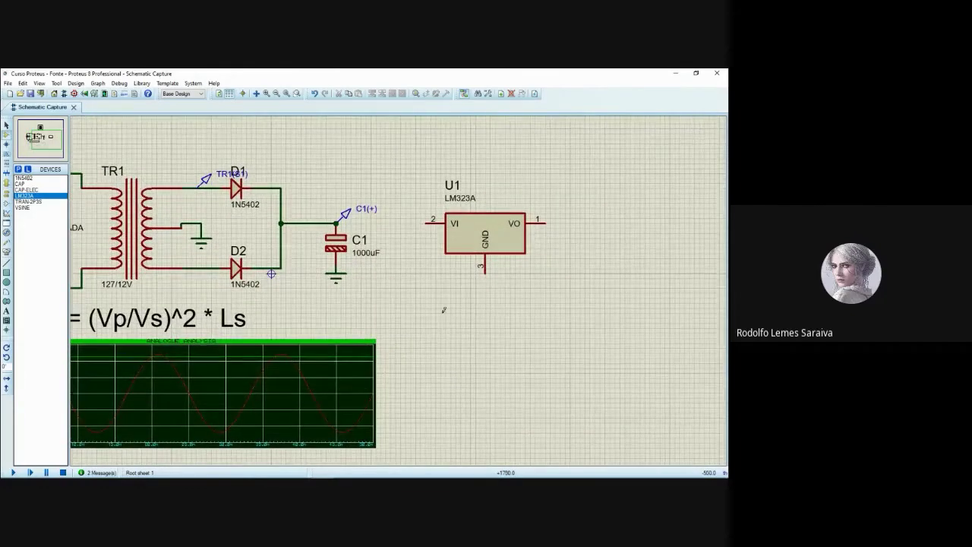
{"action": "left_click", "coordinate": [338, 222]}
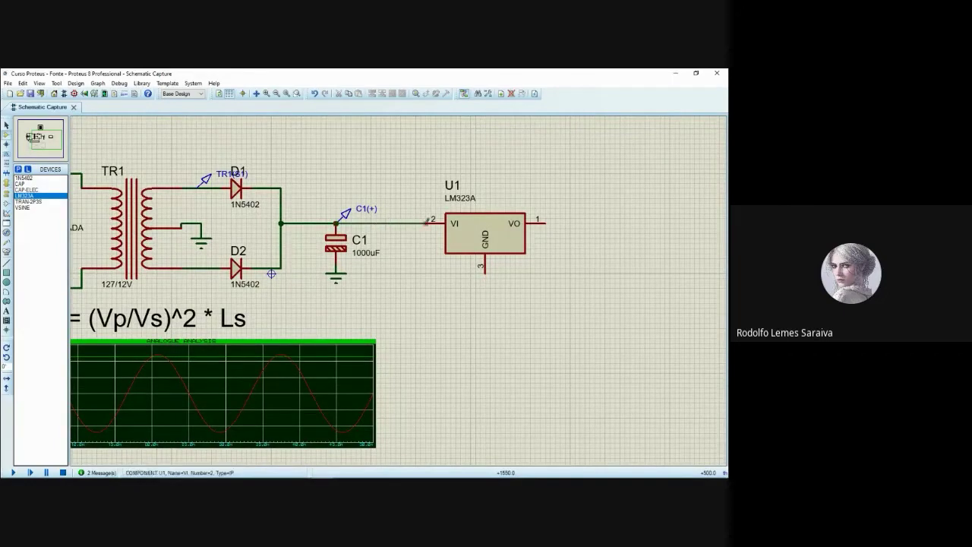
{"action": "left_click", "coordinate": [426, 220]}
Place a ground terminal on the regulator's GND pin and move it down to lengthen the connecting wire.
{"action": "key", "text": "F5"}
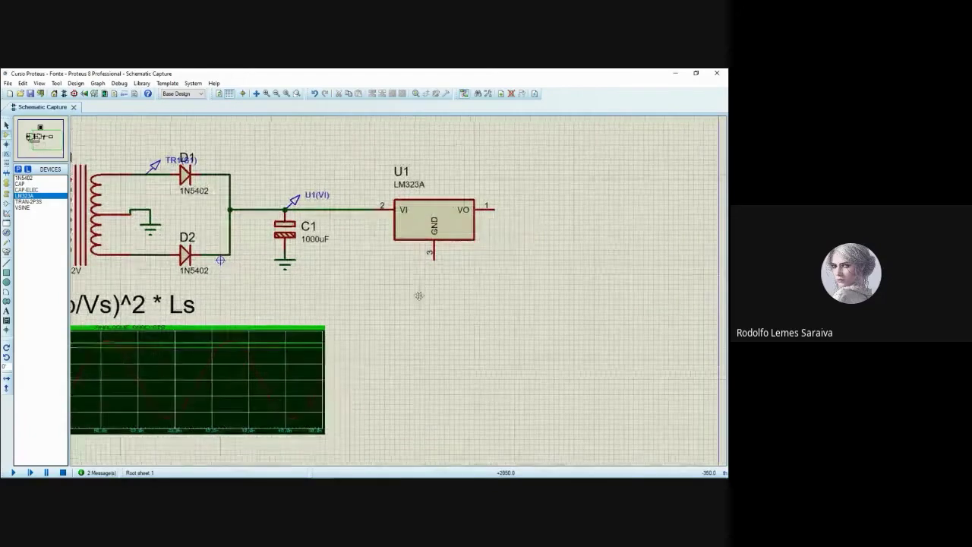
{"action": "left_click", "coordinate": [6, 199]}
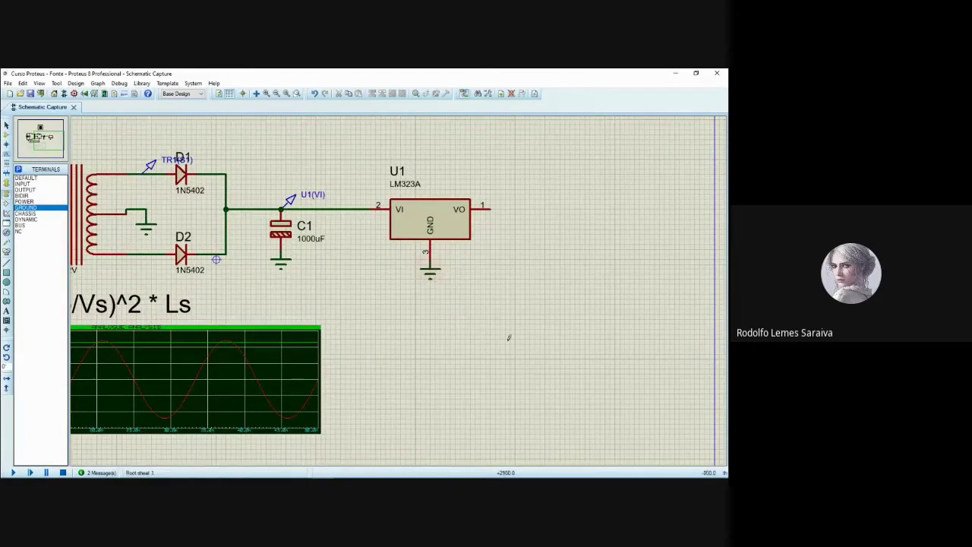
{"action": "left_click", "coordinate": [430, 273]}
{"action": "left_click_drag", "start_coordinate": [430, 274], "coordinate": [430, 300]}
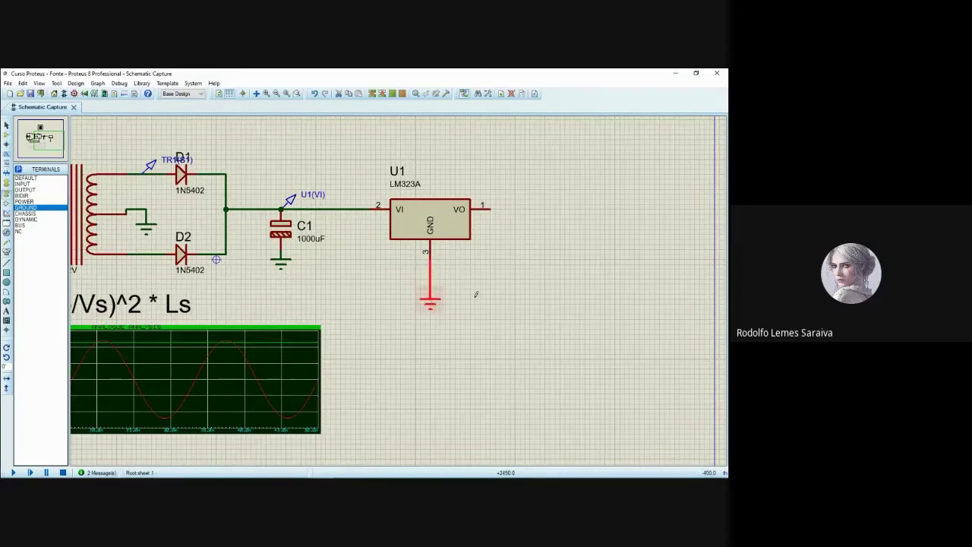
{"action": "left_click", "coordinate": [431, 304]}
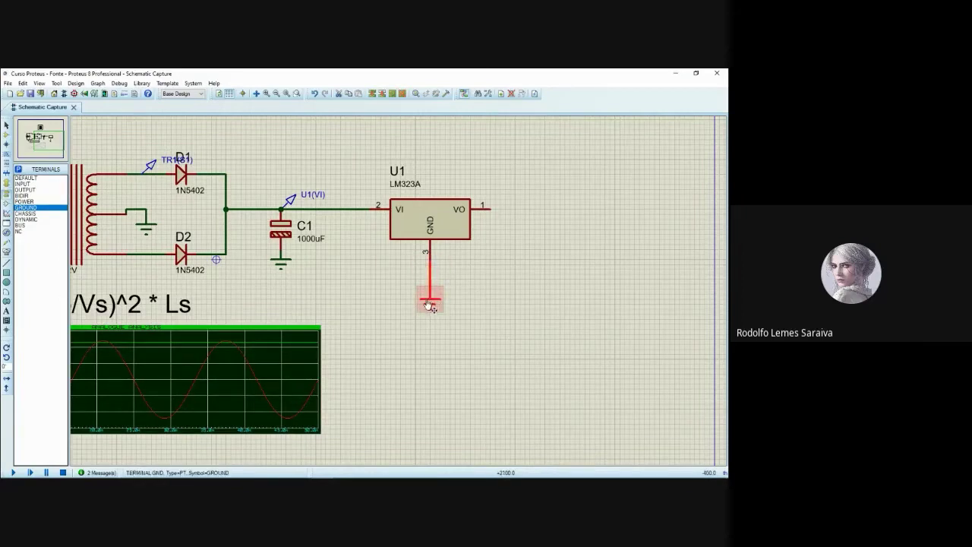
{"action": "mouse_move", "coordinate": [430, 303]}
{"action": "left_mouse_down"}
{"action": "mouse_move", "coordinate": [554, 336]}
{"action": "mouse_move", "coordinate": [402, 371]}
{"action": "mouse_move", "coordinate": [429, 372]}
{"action": "mouse_move", "coordinate": [430, 310]}
{"action": "left_mouse_up"}
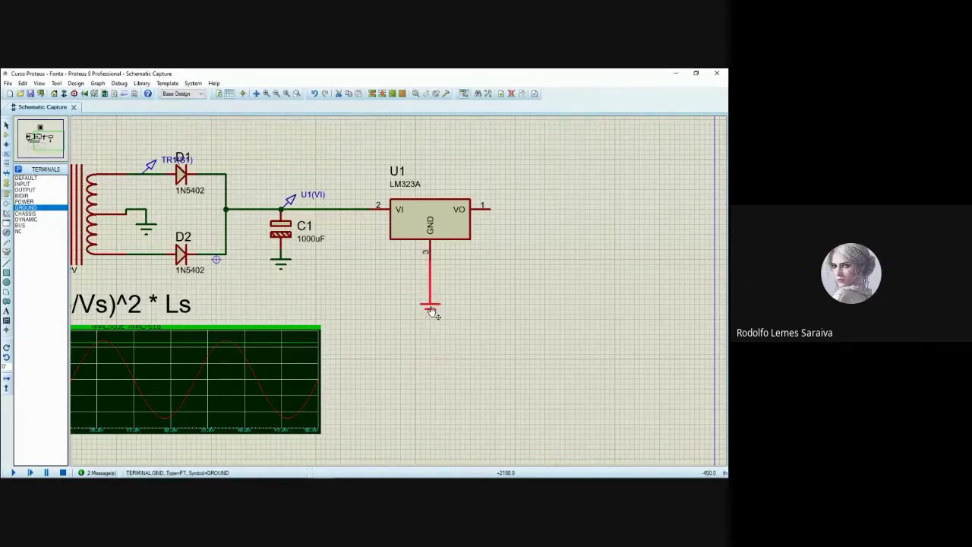
{"action": "left_click", "coordinate": [494, 310]}
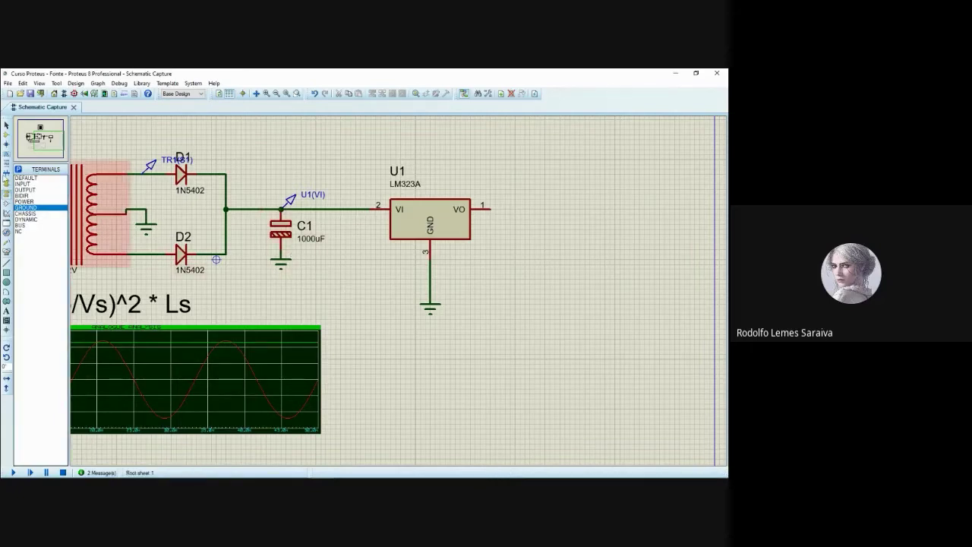
Place a vertical CAP capacitor between C1 and the regulator, and wire it between the VI line and the regulator's ground wire.
{"action": "left_click", "coordinate": [6, 135]}
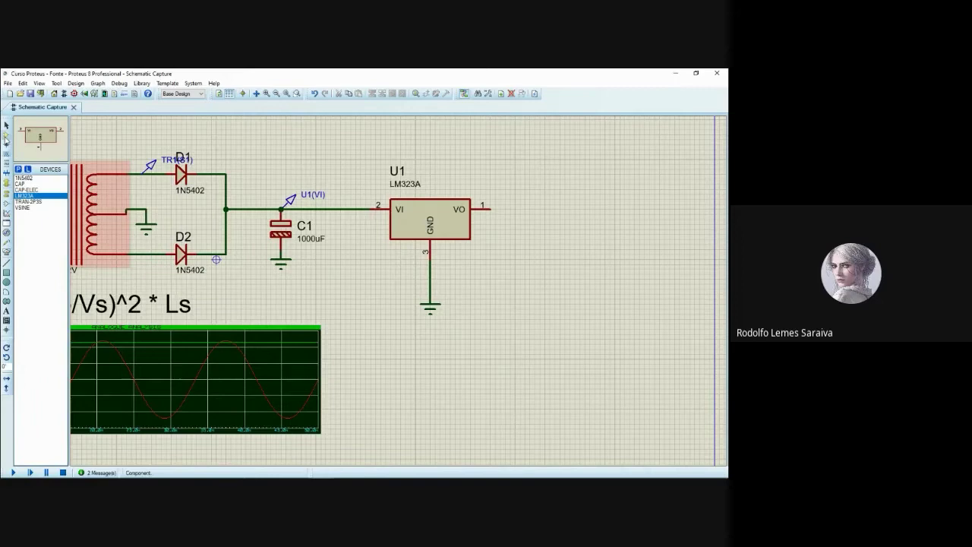
{"action": "left_click", "coordinate": [22, 184]}
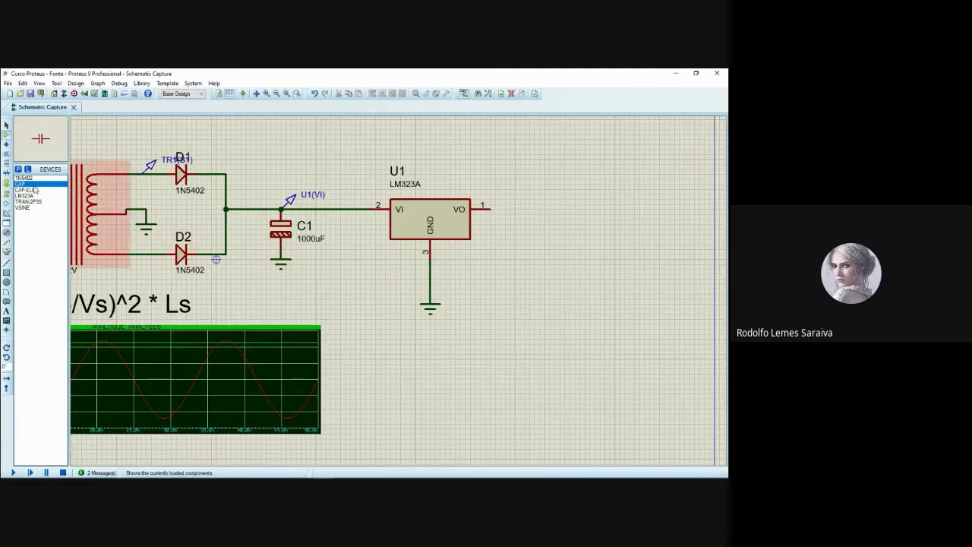
{"action": "left_click", "coordinate": [365, 264]}
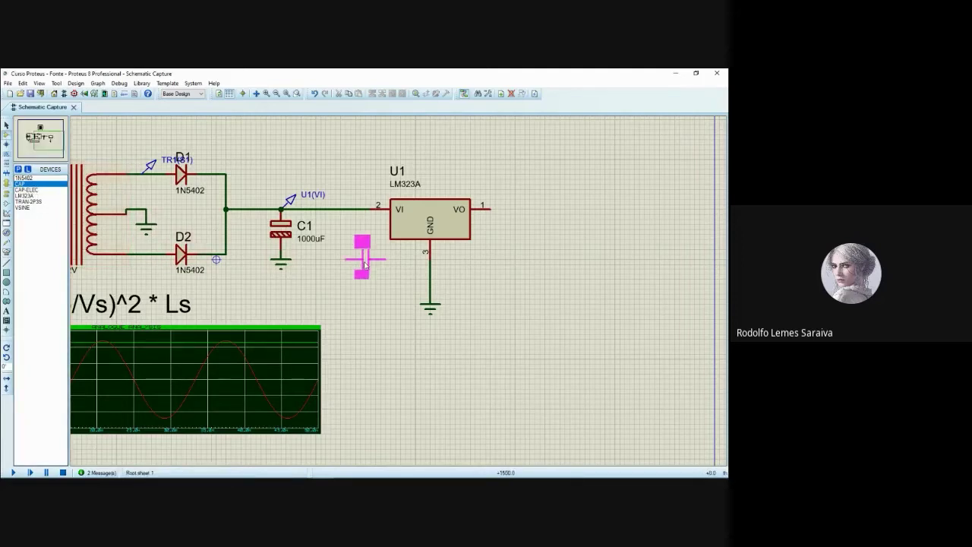
{"action": "key", "text": "KP_Add"}
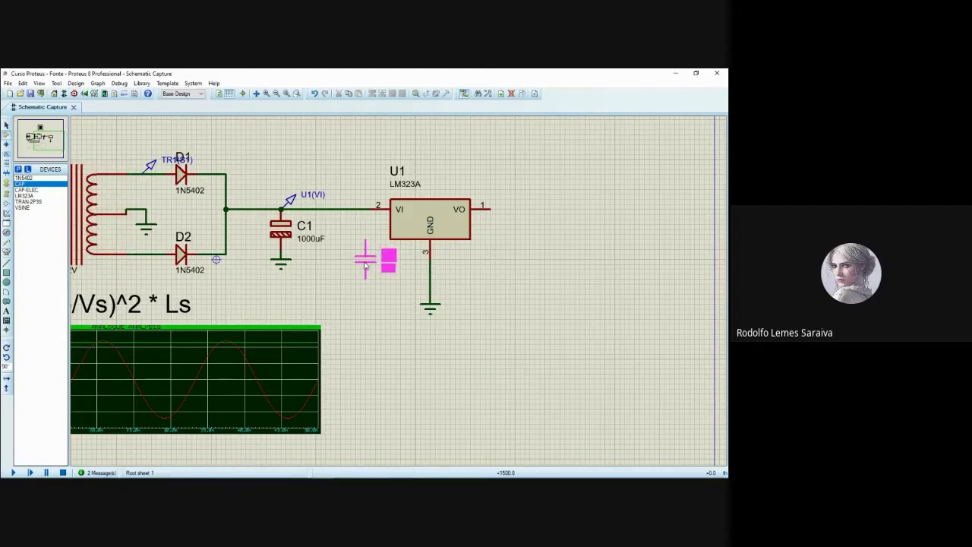
{"action": "left_click", "coordinate": [355, 260]}
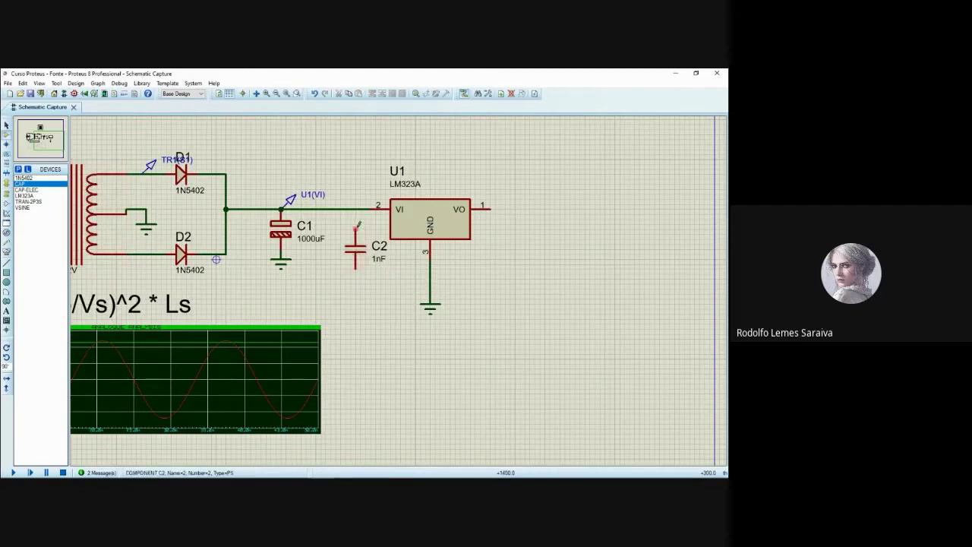
{"action": "left_click", "coordinate": [356, 226]}
{"action": "left_click", "coordinate": [354, 209]}
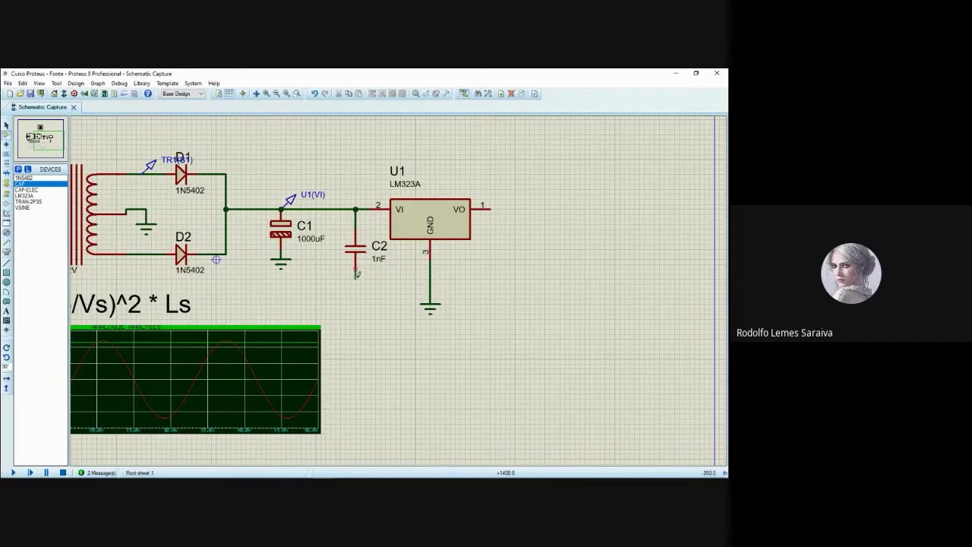
{"action": "left_click", "coordinate": [355, 272]}
{"action": "left_click", "coordinate": [430, 278]}
Try to change the capacitance value of C2.
{"action": "double_click", "coordinate": [379, 261]}
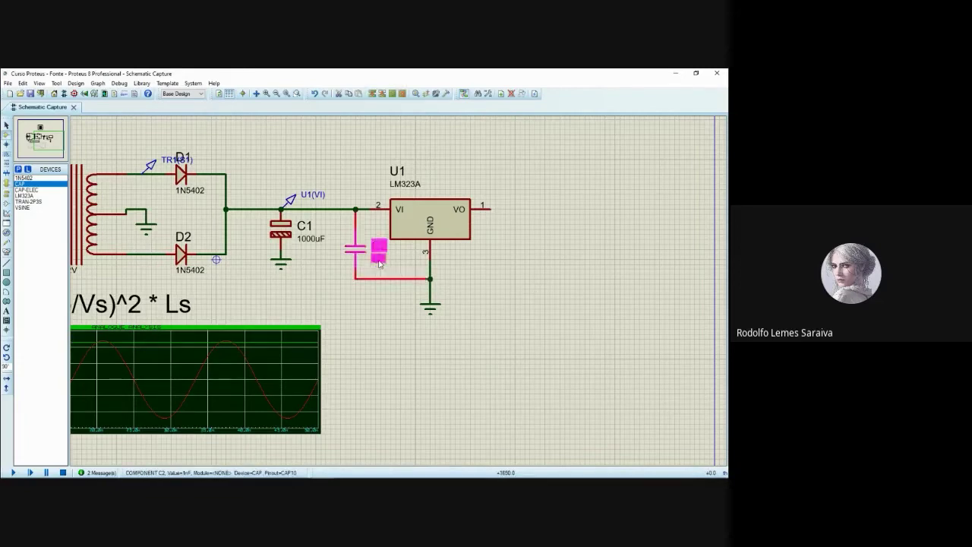
{"action": "type", "text": "1"}
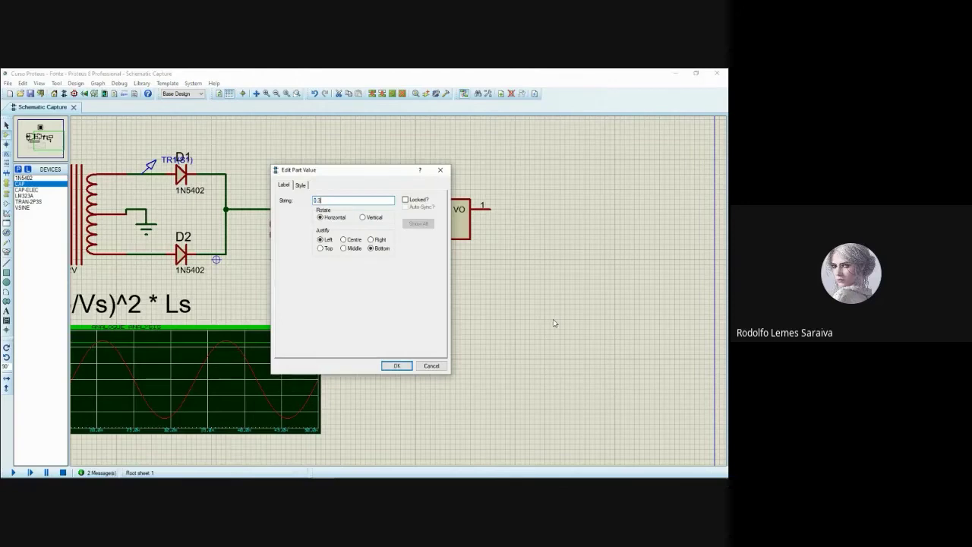
{"action": "key", "text": "Return"}
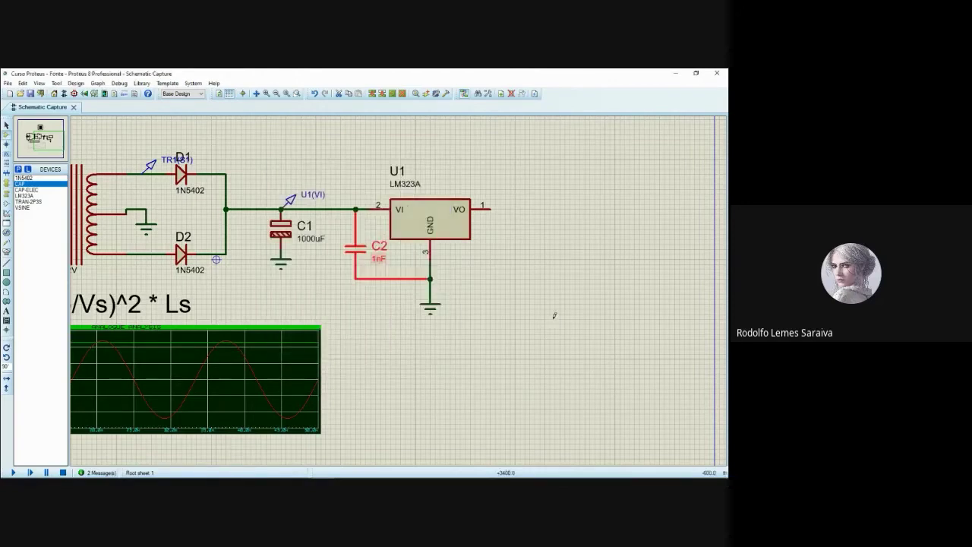
Set the capacitance of C2 to 0.33uF.
{"action": "right_click", "coordinate": [362, 231]}
{"action": "left_click", "coordinate": [377, 245]}
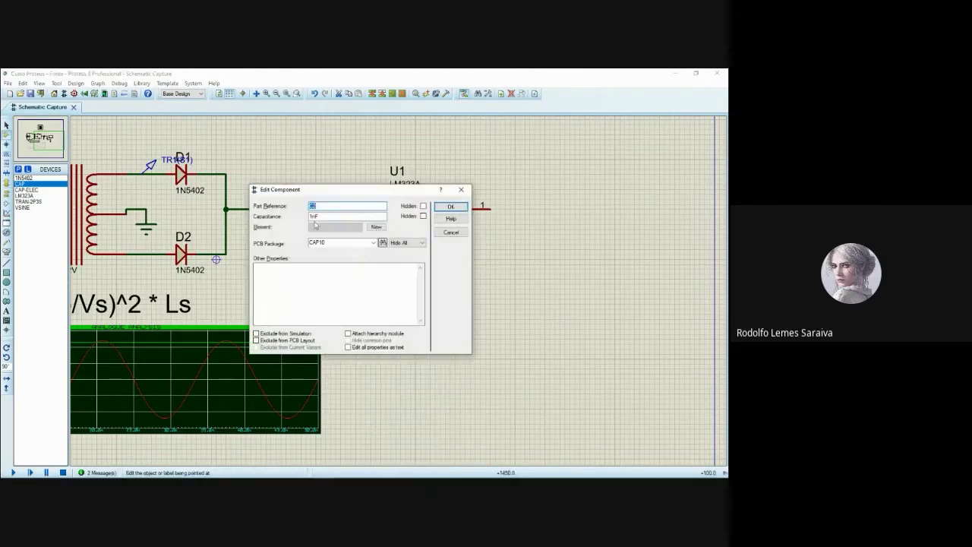
{"action": "left_click", "coordinate": [335, 219]}
{"action": "type", "text": "0.33uF"}
{"action": "key", "text": "Return"}
{"action": "left_click", "coordinate": [375, 309]}
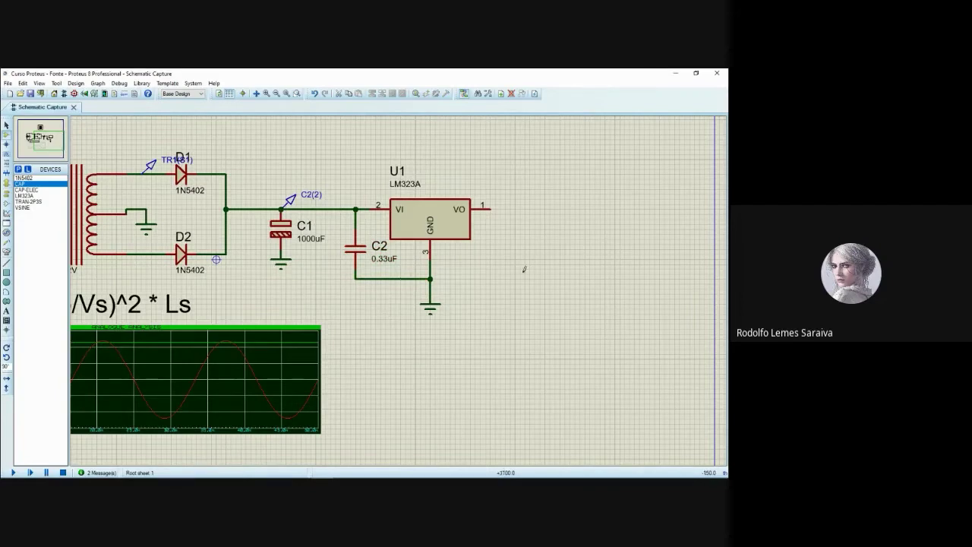
Place a voltage probe on the VO output pin of the LM323A regulator and select the probe.
{"action": "left_click_drag", "start_coordinate": [524, 269], "coordinate": [432, 287]}
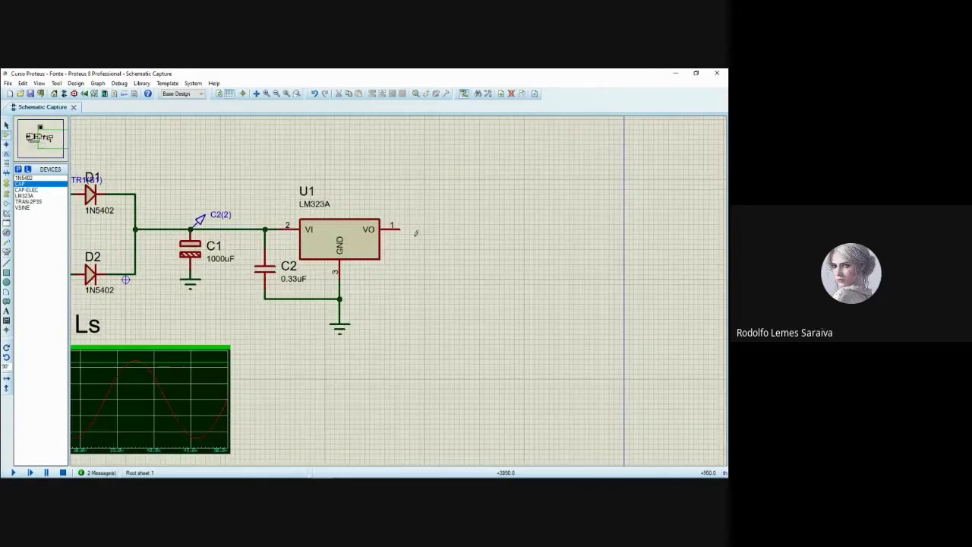
{"action": "left_click", "coordinate": [7, 242]}
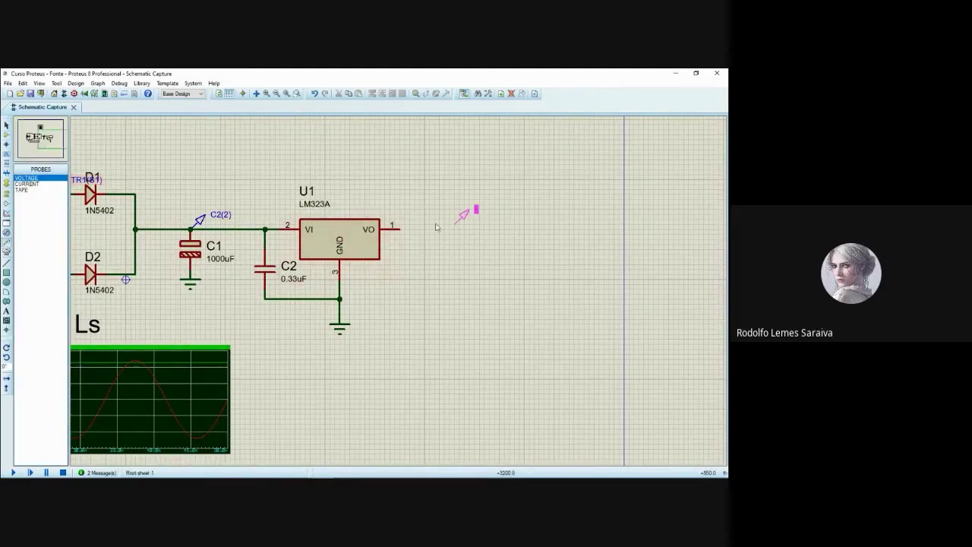
{"action": "left_click", "coordinate": [400, 228]}
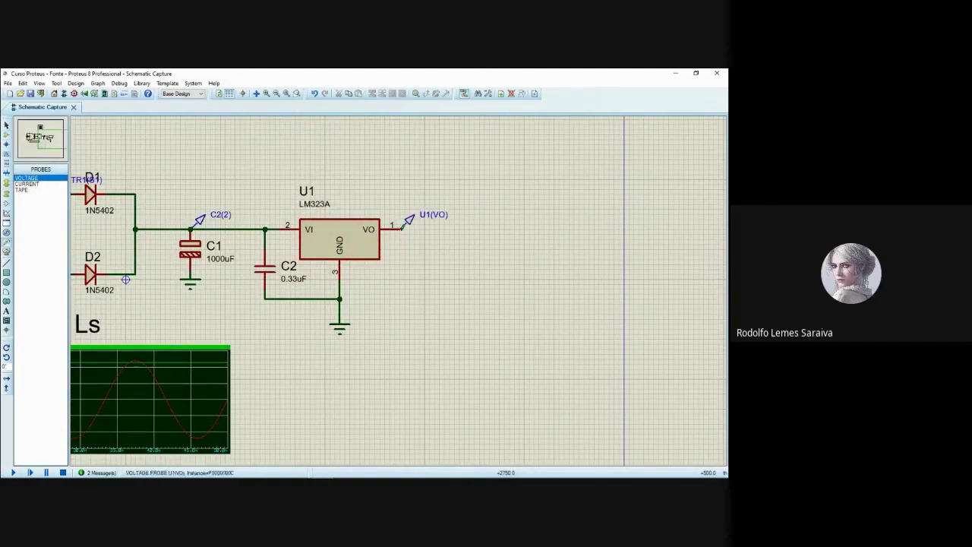
{"action": "left_click", "coordinate": [487, 338]}
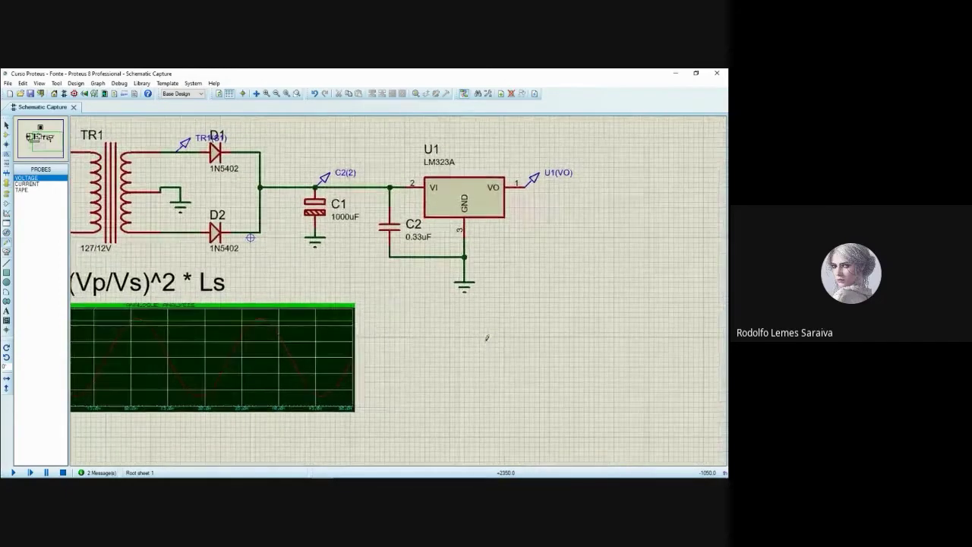
{"action": "left_click", "coordinate": [537, 181]}
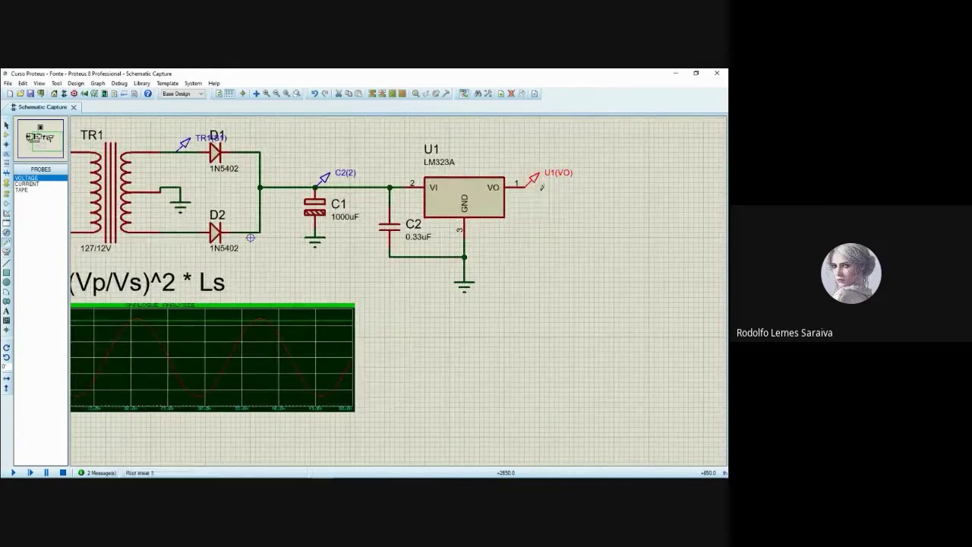
Add the voltage probe U1(VO) from the regulator output to the analogue graph on its right axis.
{"action": "mouse_move", "coordinate": [542, 187]}
{"action": "left_mouse_down"}
{"action": "mouse_move", "coordinate": [503, 282]}
{"action": "mouse_move", "coordinate": [174, 357]}
{"action": "left_mouse_up"}
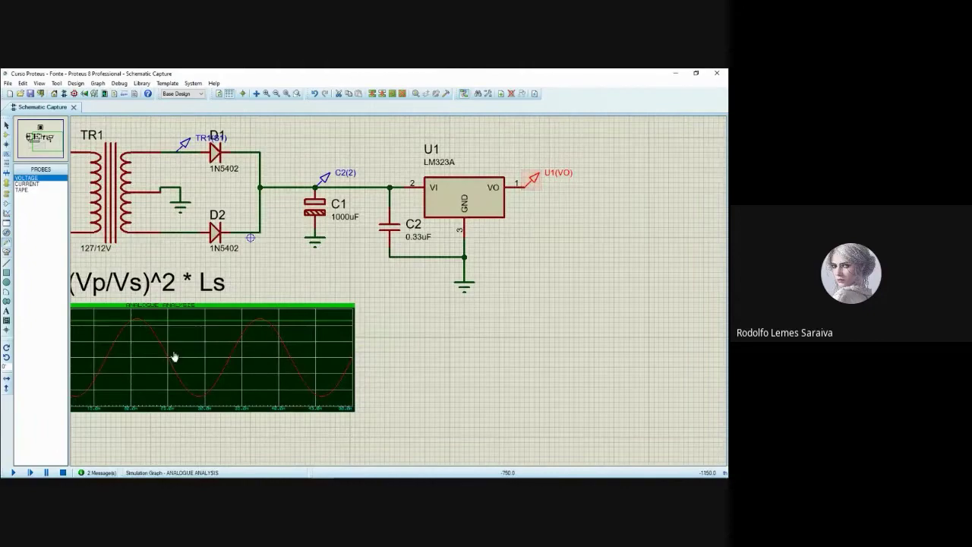
{"action": "middle_click", "coordinate": [324, 283]}
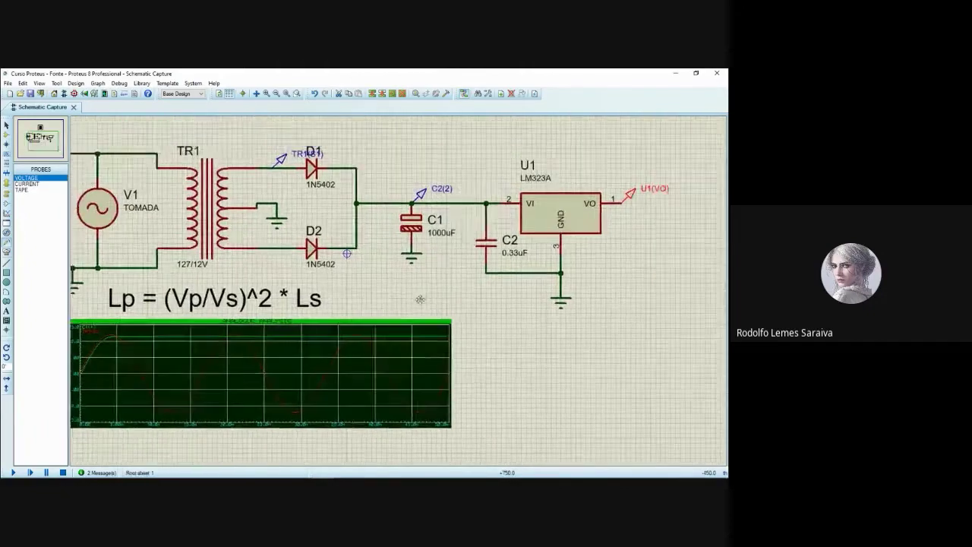
{"action": "scroll", "coordinate": [420, 299], "scroll_direction": "up", "scroll_amount": 3}
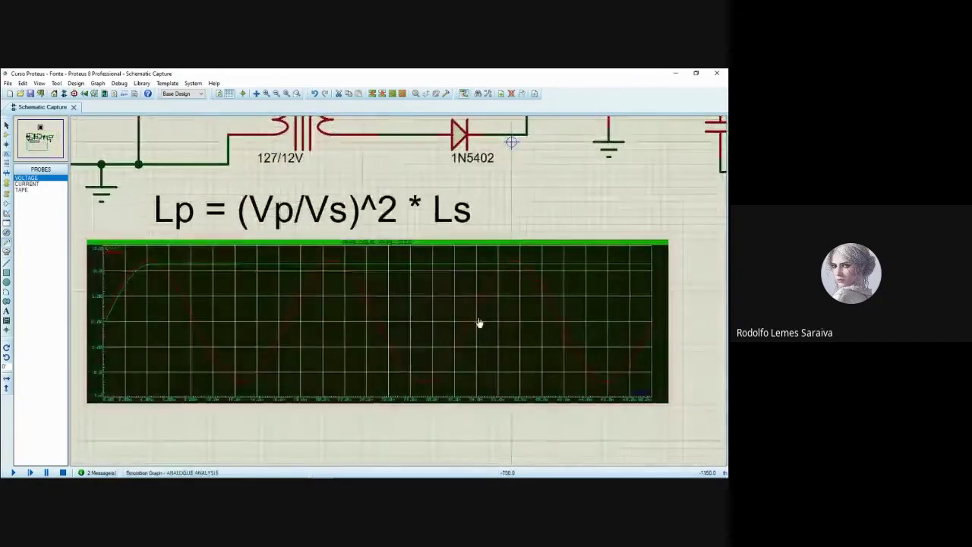
{"action": "left_click", "coordinate": [149, 293]}
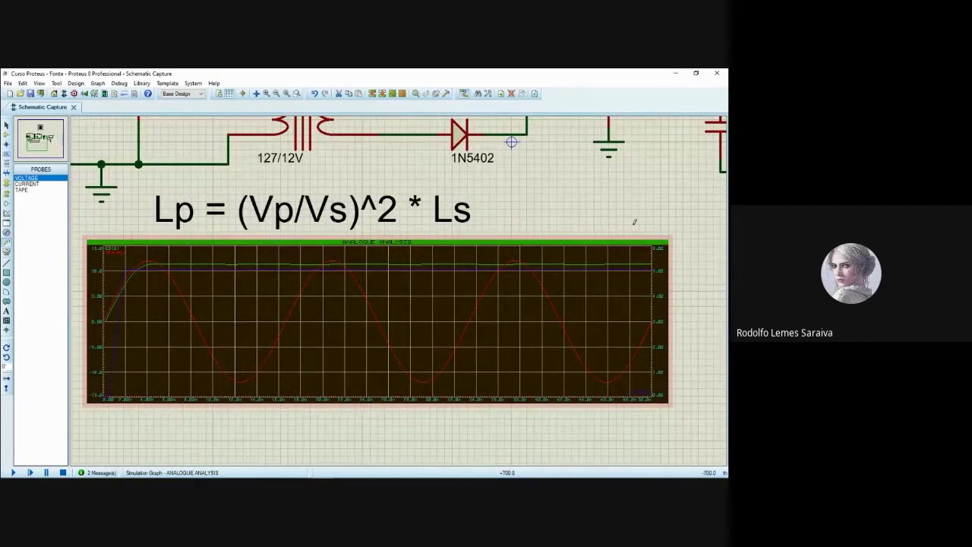
{"action": "scroll", "coordinate": [515, 312], "scroll_direction": "down", "scroll_amount": 1}
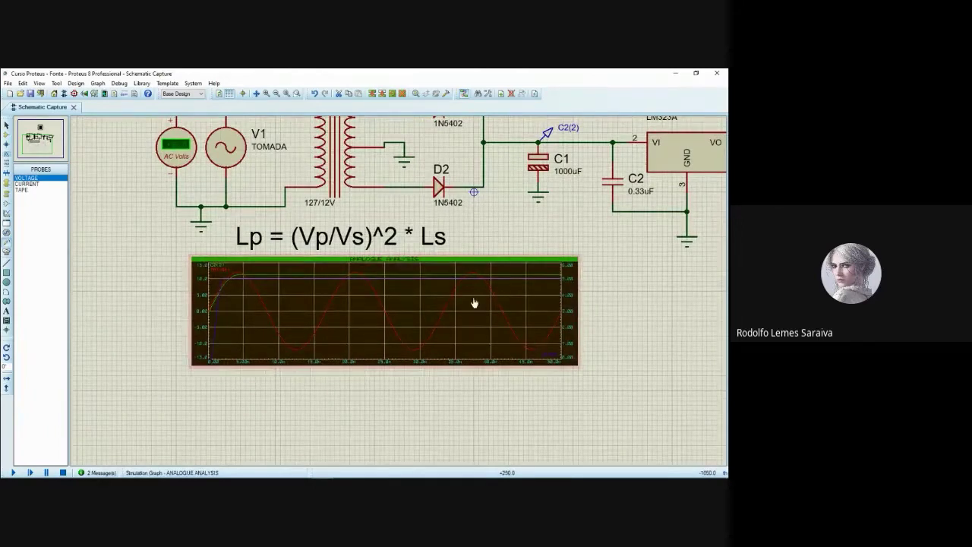
Maximize the analogue graph in its own window and inspect the traces and their axis assignment.
{"action": "right_click", "coordinate": [386, 300]}
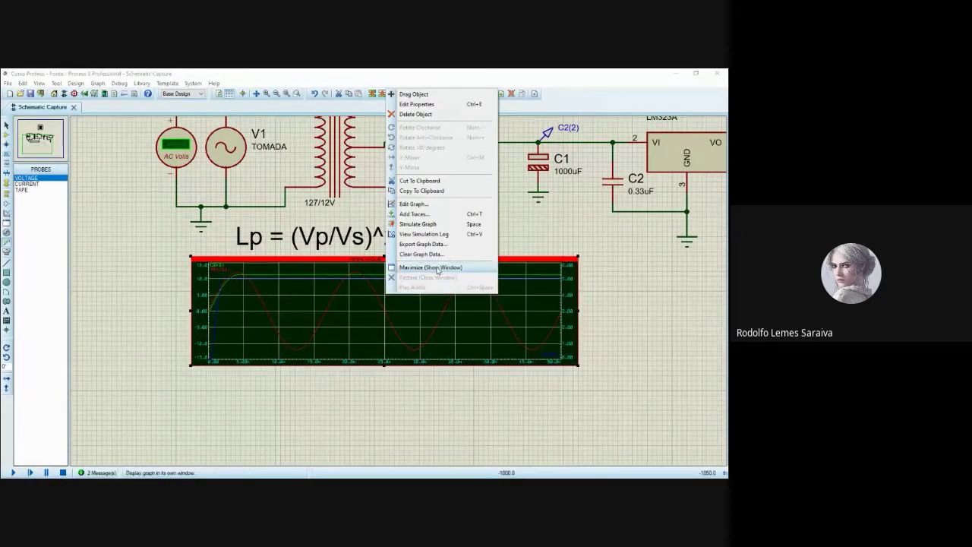
{"action": "left_click", "coordinate": [437, 268]}
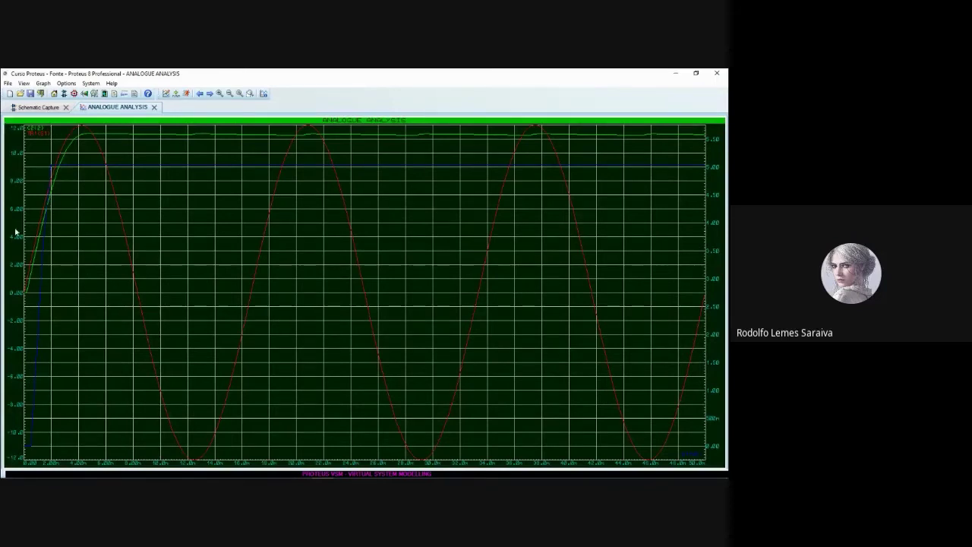
{"action": "double_click", "coordinate": [32, 133]}
{"action": "left_click", "coordinate": [386, 299]}
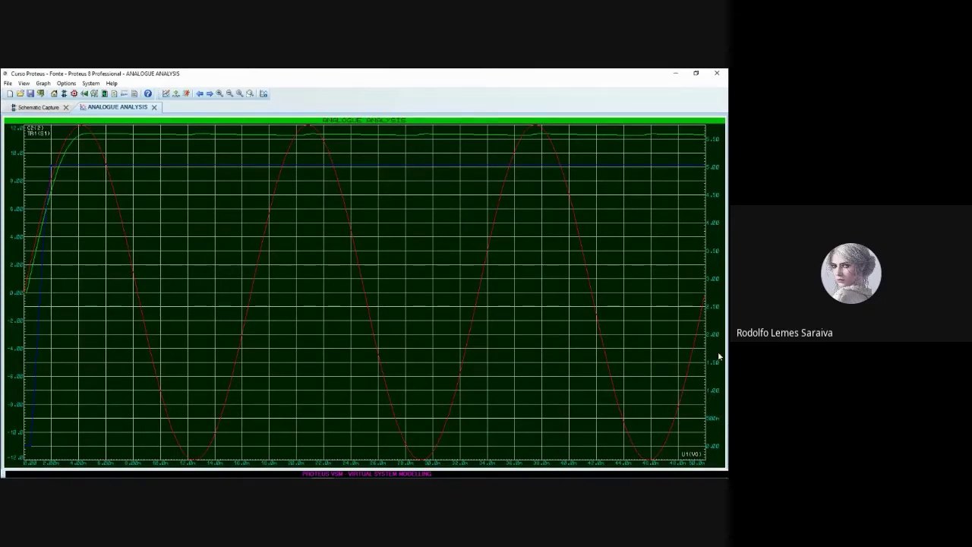
Delete the U1(VO) trace from the right axis and close the graph window.
{"action": "right_click", "coordinate": [684, 451]}
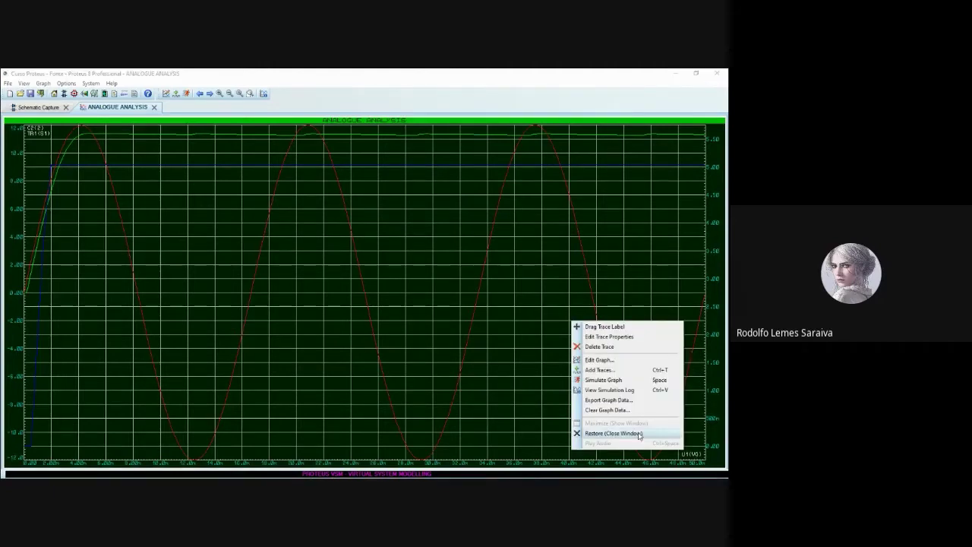
{"action": "left_click", "coordinate": [605, 347]}
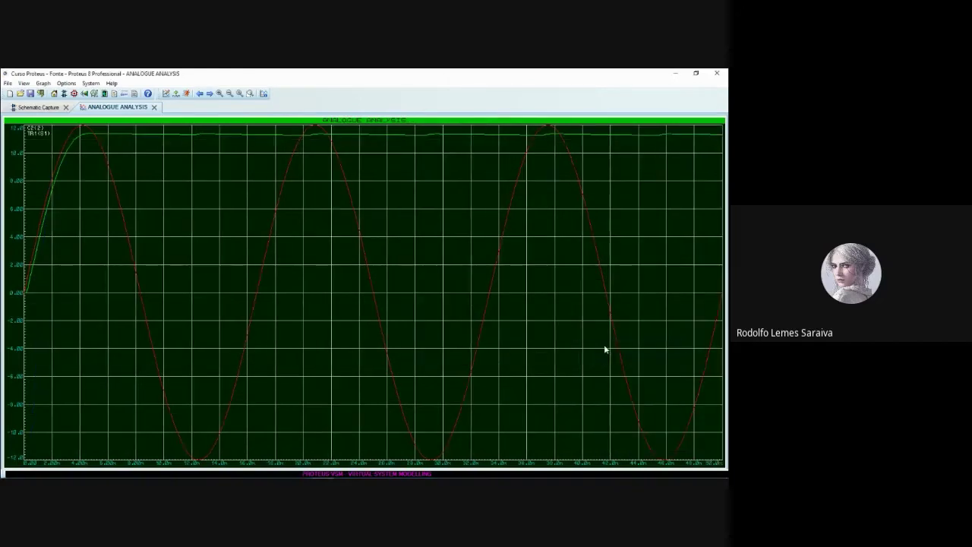
{"action": "left_click", "coordinate": [155, 109]}
Add the U1(VO) probe to the analogue graph on its left axis and simulate the graph.
{"action": "scroll", "coordinate": [538, 317], "scroll_direction": "up", "scroll_amount": 2}
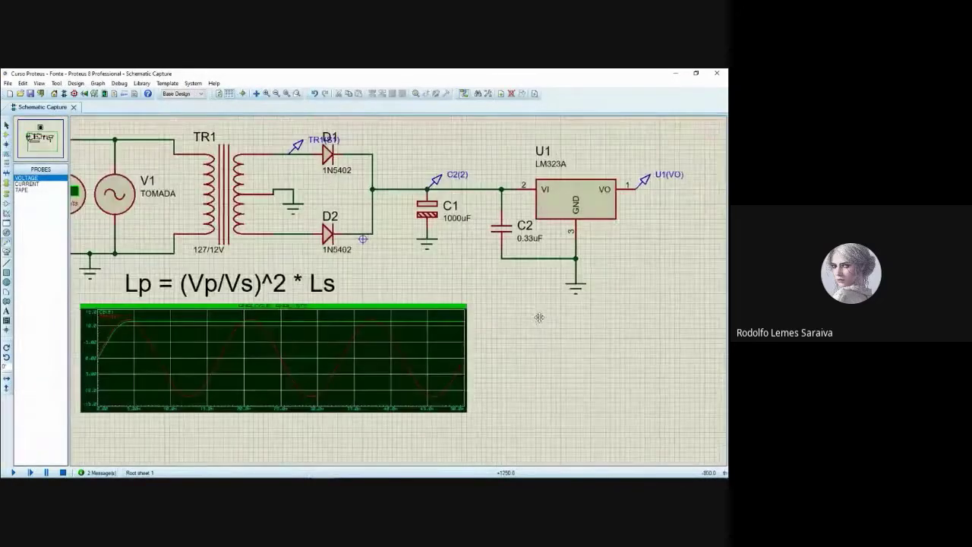
{"action": "mouse_move", "coordinate": [665, 169]}
{"action": "left_mouse_down"}
{"action": "mouse_move", "coordinate": [154, 354]}
{"action": "mouse_move", "coordinate": [128, 321]}
{"action": "left_mouse_up"}
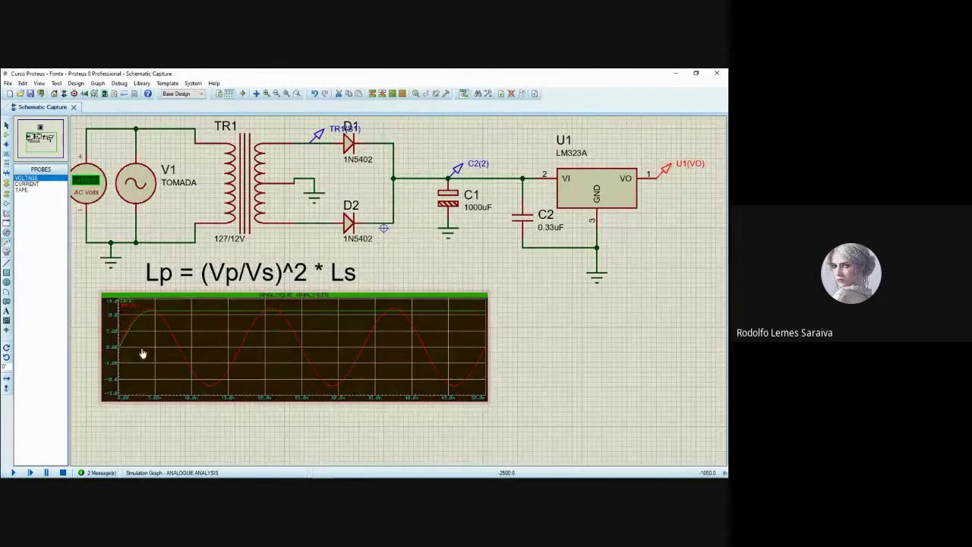
{"action": "key", "text": "space"}
Maximize the analogue graph and set the colour of analogue trace 3 to magenta.
{"action": "right_click", "coordinate": [195, 332]}
{"action": "left_click", "coordinate": [228, 304]}
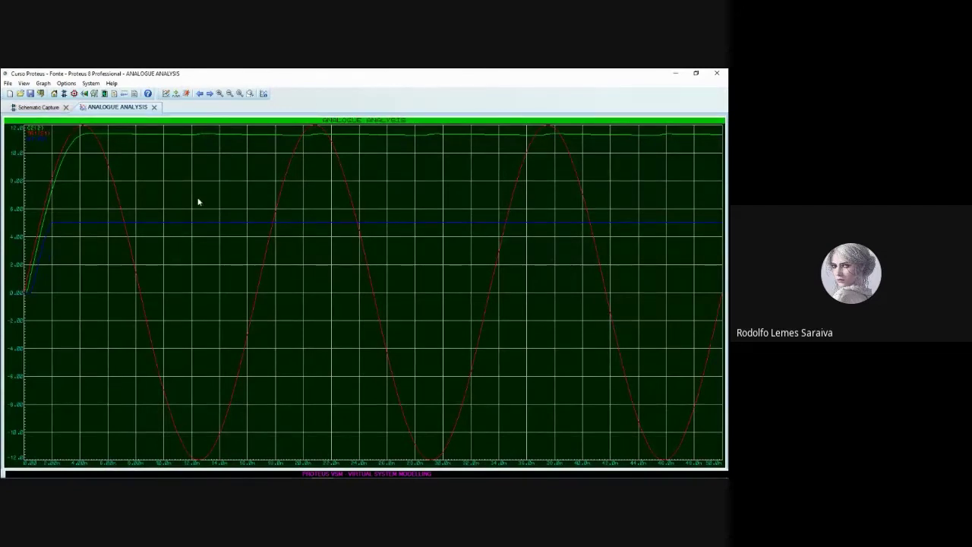
{"action": "left_click", "coordinate": [89, 83]}
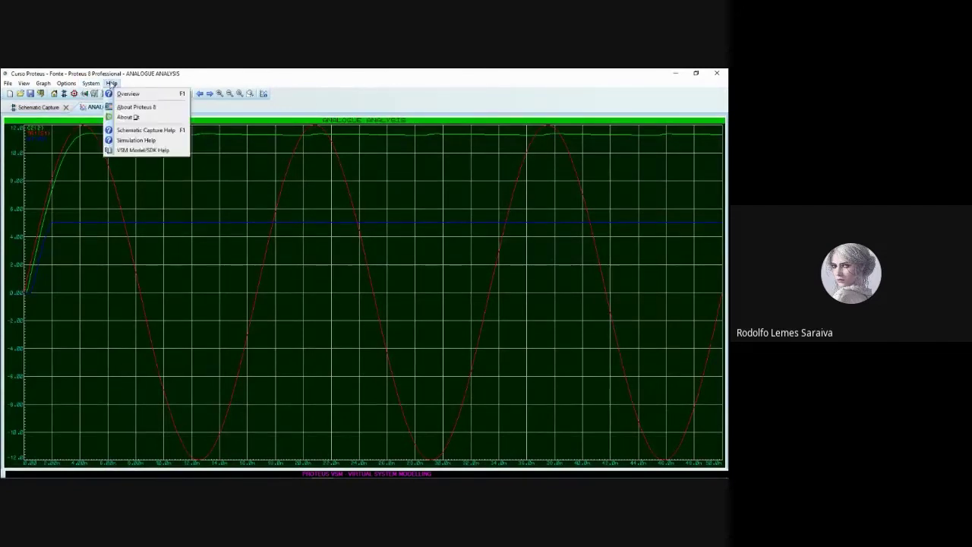
{"action": "left_click", "coordinate": [89, 84]}
{"action": "left_click", "coordinate": [66, 83]}
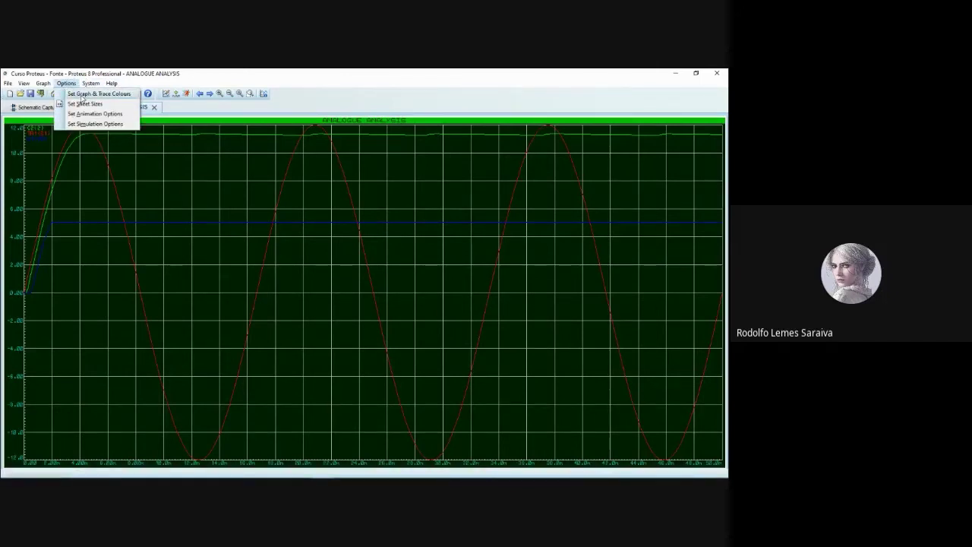
{"action": "left_click", "coordinate": [81, 94]}
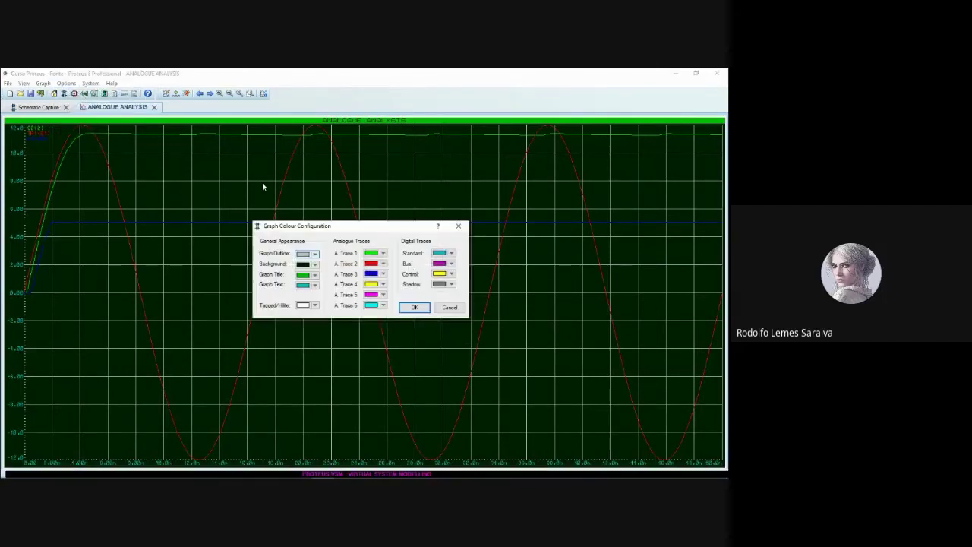
{"action": "left_click", "coordinate": [383, 274]}
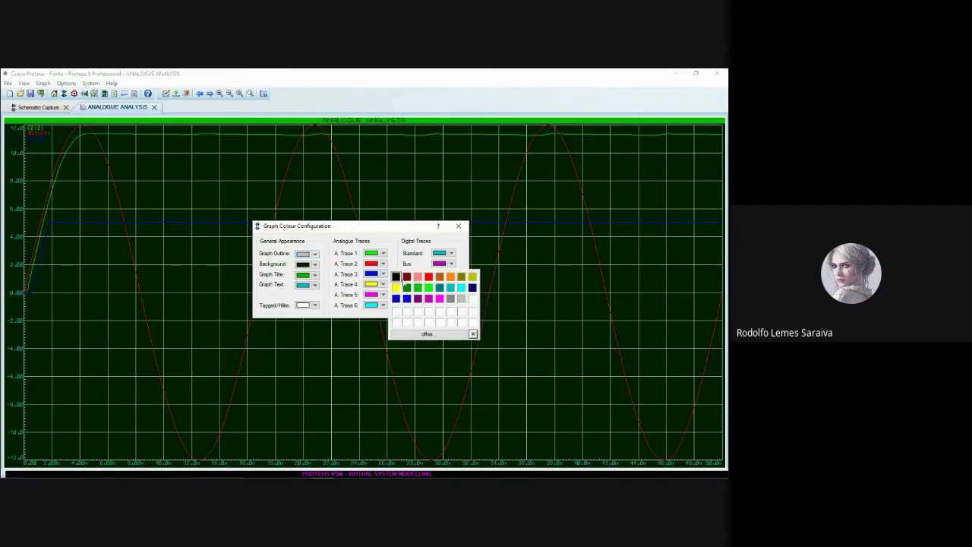
{"action": "left_click", "coordinate": [439, 293]}
{"action": "left_click", "coordinate": [413, 307]}
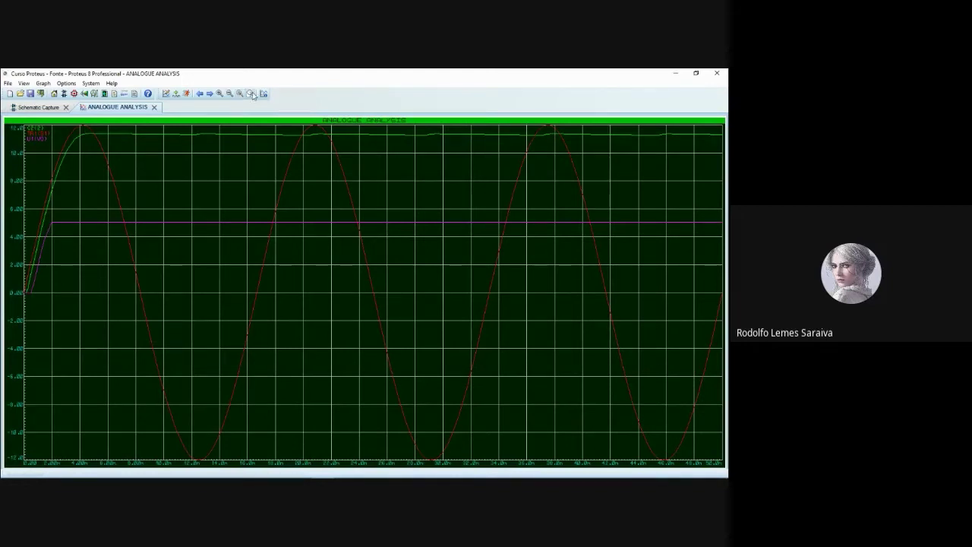
Examine the start of the three traces by zooming in on the first milliseconds of the graph and back out.
{"action": "left_click", "coordinate": [252, 93]}
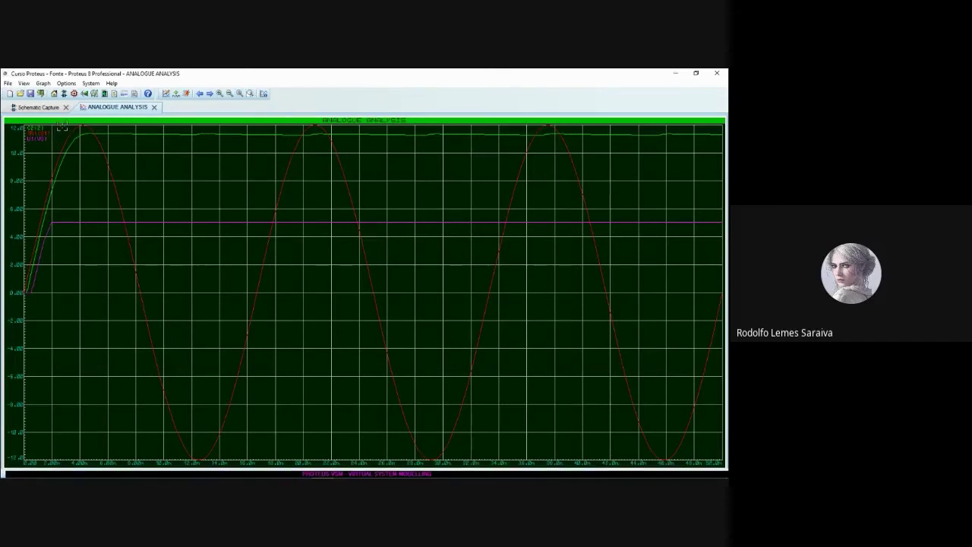
{"action": "left_click_drag", "start_coordinate": [61, 128], "coordinate": [101, 268]}
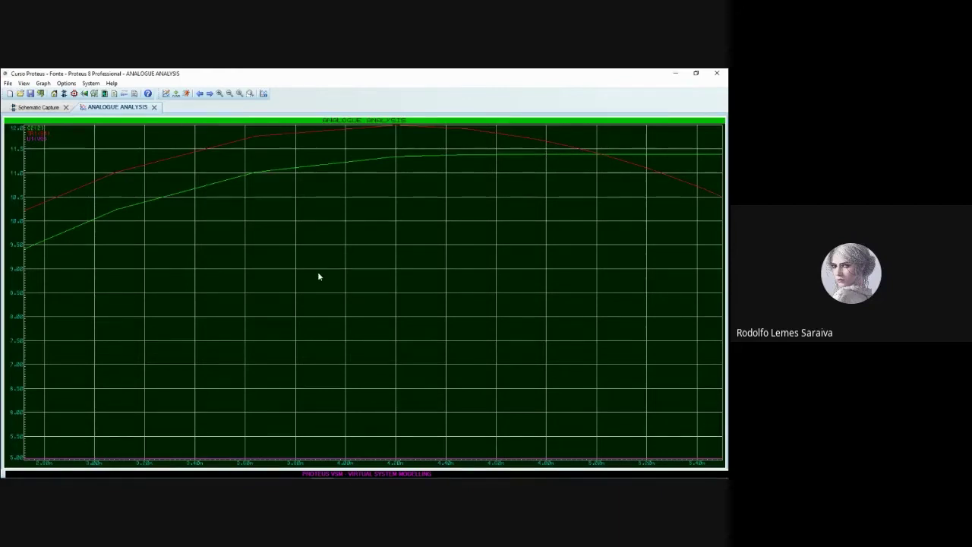
{"action": "key", "text": "space"}
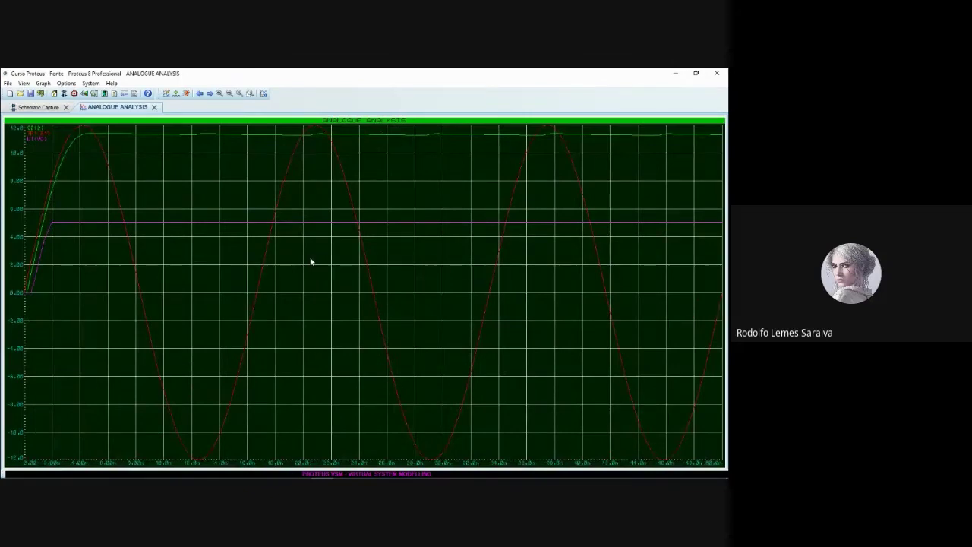
{"action": "key", "text": "F6"}
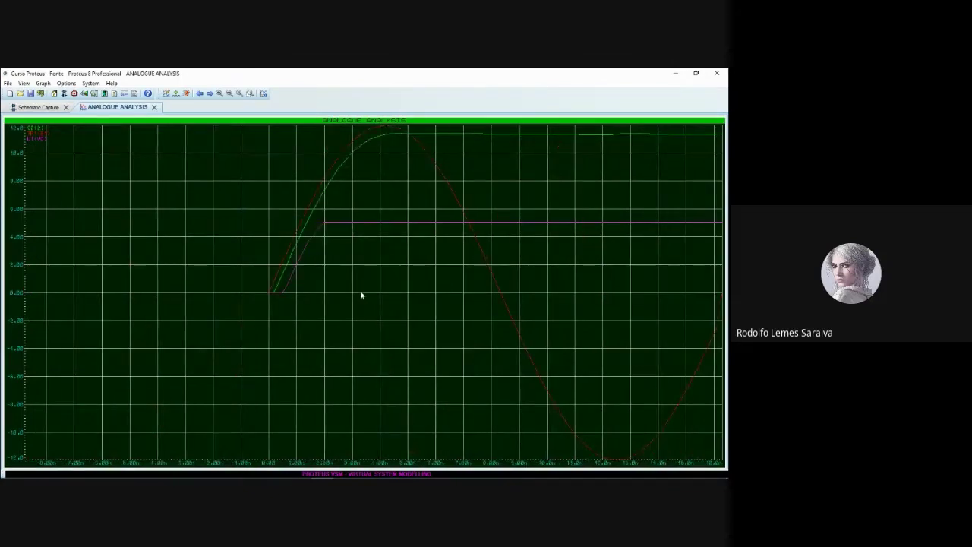
{"action": "scroll", "coordinate": [443, 247], "scroll_direction": "down", "scroll_amount": 1}
{"action": "scroll", "coordinate": [328, 228], "scroll_direction": "up", "scroll_amount": 1}
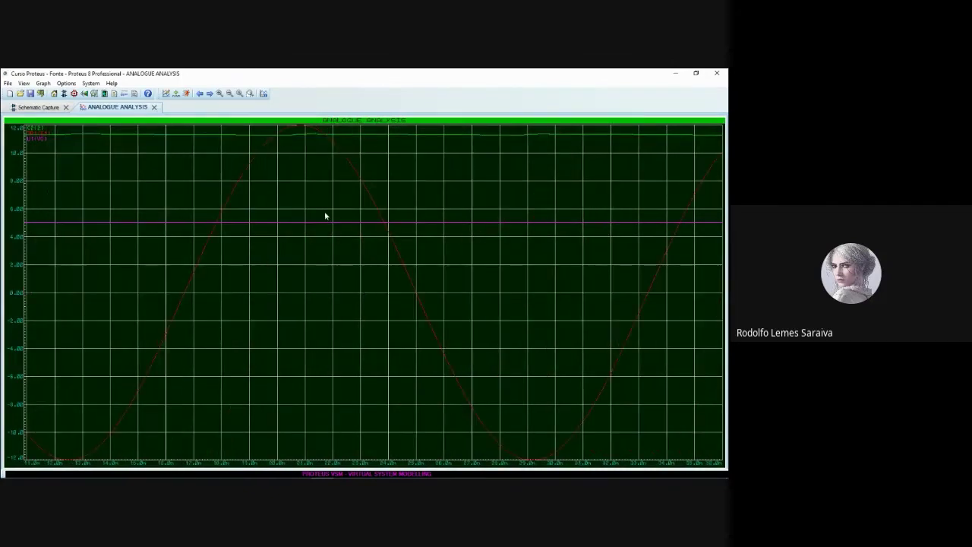
{"action": "scroll", "coordinate": [322, 219], "scroll_direction": "down", "scroll_amount": 1}
{"action": "key", "text": "F6"}
{"action": "key", "text": "F7"}
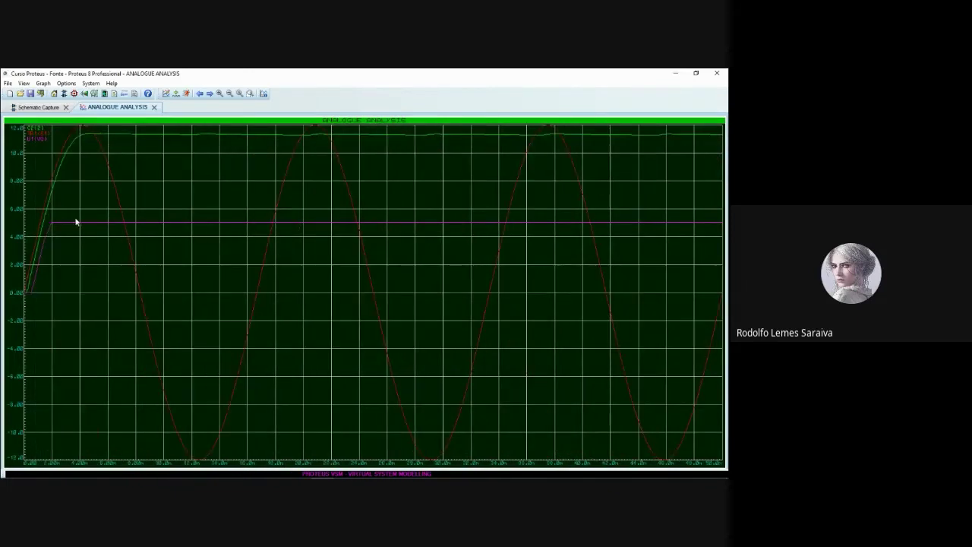
{"action": "key", "text": "F6"}
{"action": "scroll", "coordinate": [420, 243], "scroll_direction": "up", "scroll_amount": 1}
{"action": "key", "text": "F6"}
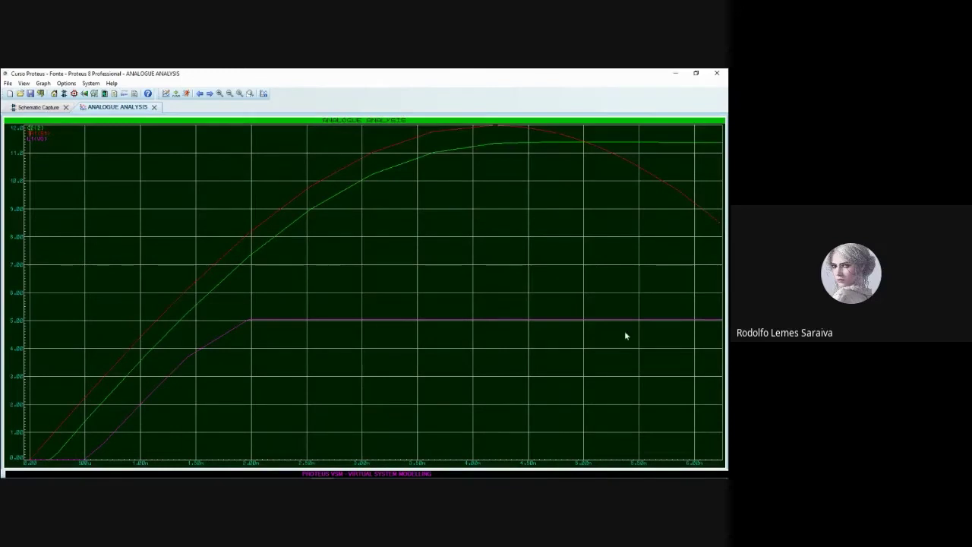
{"action": "scroll", "coordinate": [540, 319], "scroll_direction": "down", "scroll_amount": 2}
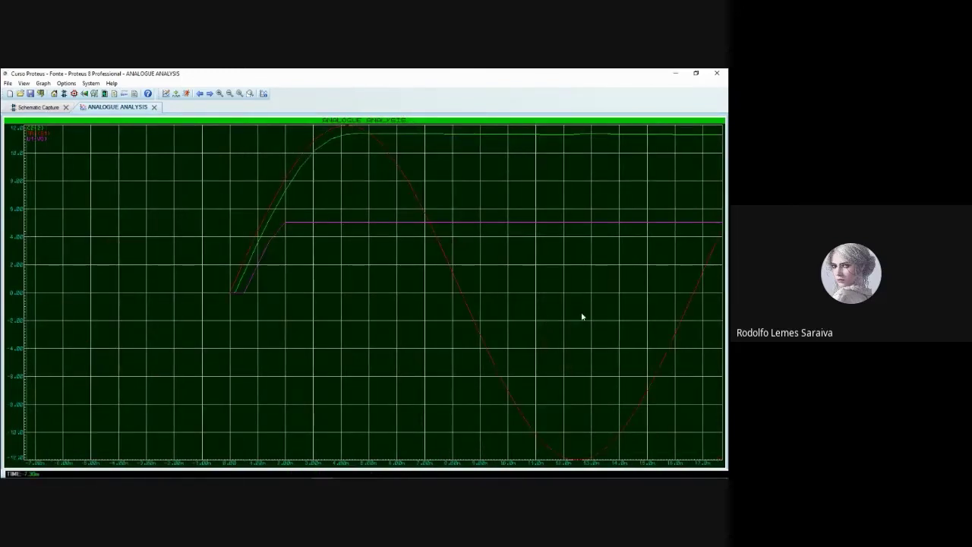
Place the measurement cursor on the U1(VO) trace and move it forward in time to read the regulated output voltage.
{"action": "key", "text": "Right"}
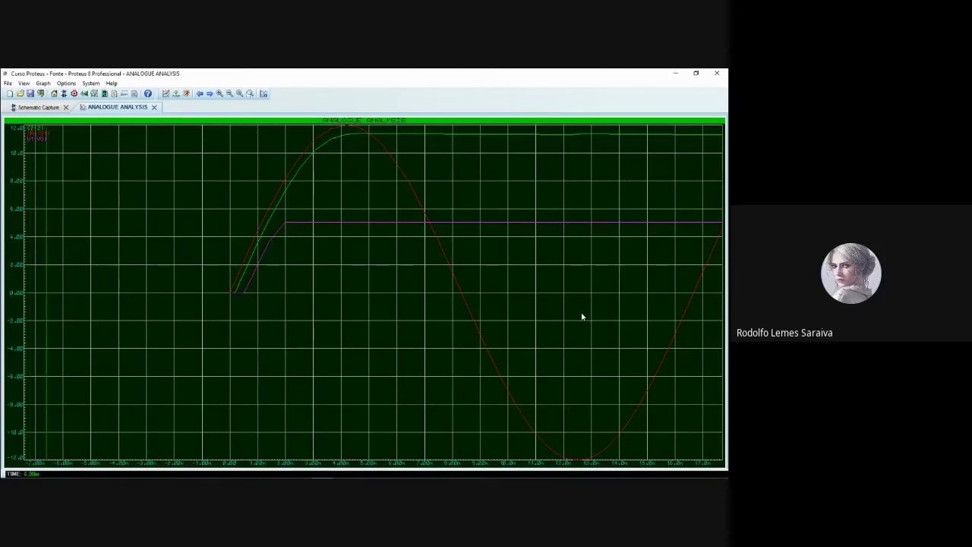
{"action": "left_click", "coordinate": [334, 222]}
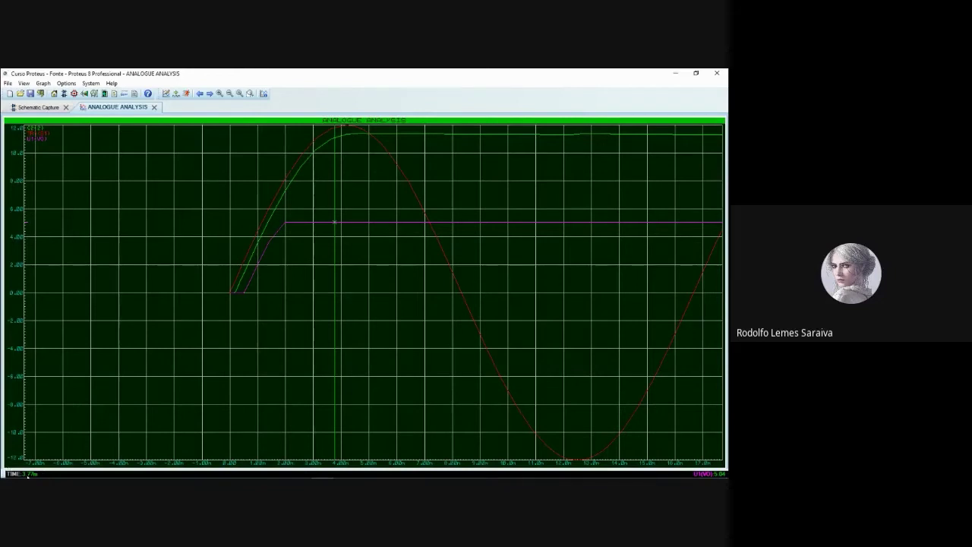
{"action": "left_click", "coordinate": [366, 224]}
{"action": "left_click", "coordinate": [423, 229]}
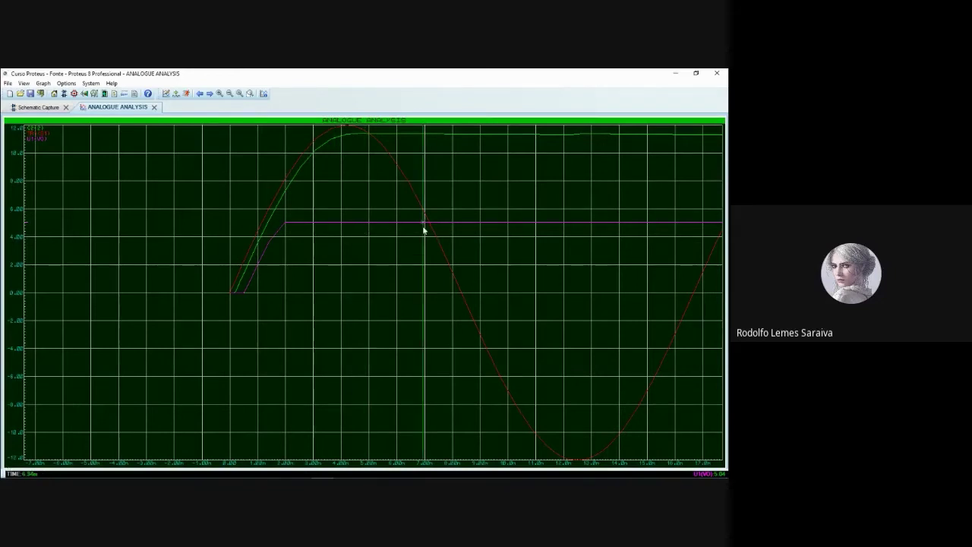
{"action": "key", "text": "Right"}
{"action": "key", "text": "Right"}
{"action": "key", "text": "Right"}
{"action": "key", "text": "Right"}
{"action": "key", "text": "Right"}
{"action": "key", "text": "Right"}
{"action": "key", "text": "Right"}
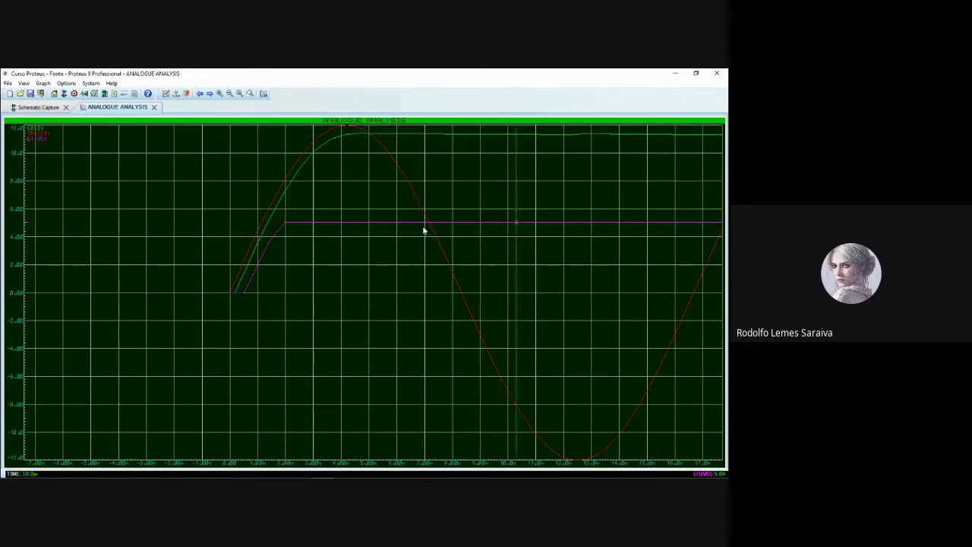
{"action": "key", "text": "Right"}
{"action": "key", "text": "Right"}
{"action": "key", "text": "Right"}
{"action": "key", "text": "Right"}
{"action": "key", "text": "Right"}
{"action": "key", "text": "Right"}
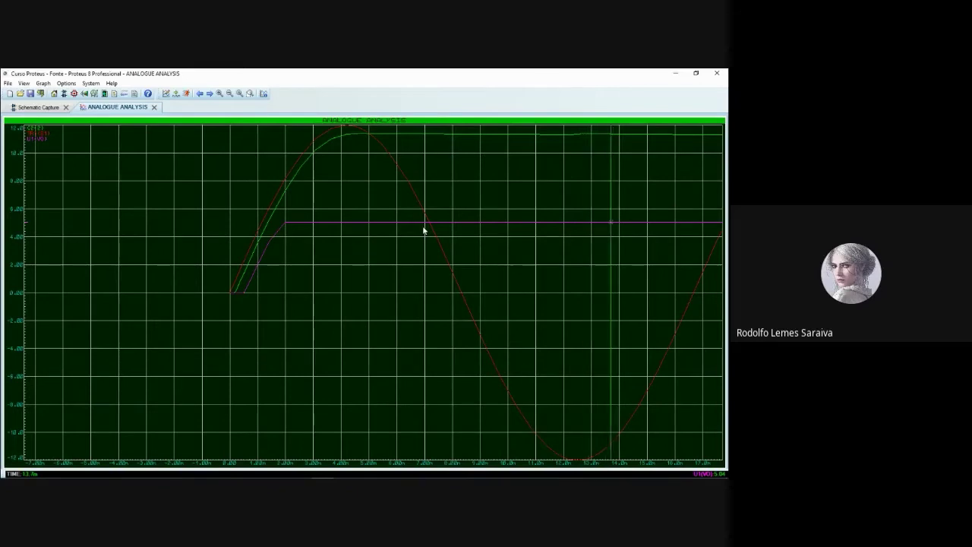
Place the measurement cursor on the TR1(S1) trace and follow the sine wave forward in time to read its voltage.
{"action": "left_click", "coordinate": [394, 163]}
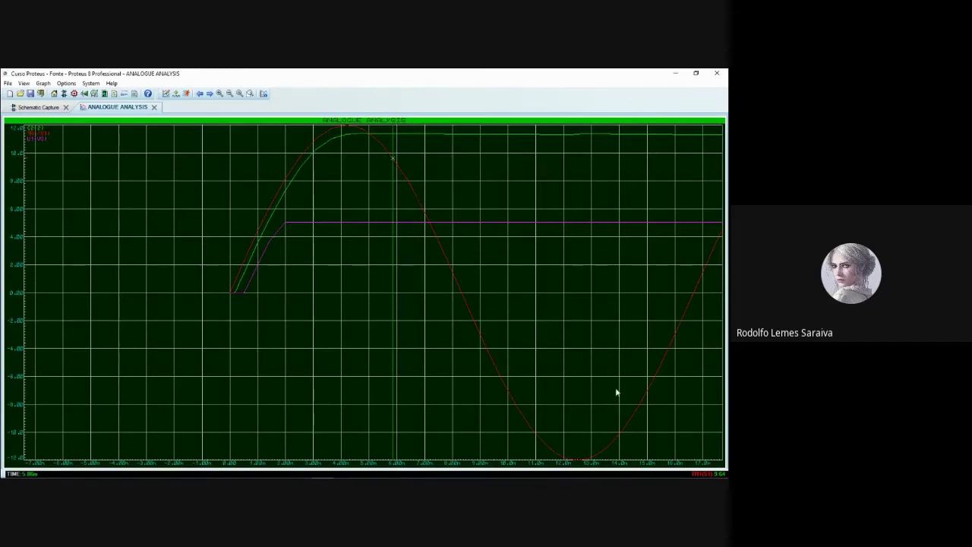
{"action": "key", "text": "Right"}
{"action": "key", "text": "Right"}
{"action": "key", "text": "Right"}
{"action": "key", "text": "Right"}
{"action": "key", "text": "Right"}
{"action": "key", "text": "Right"}
{"action": "key", "text": "Right"}
{"action": "key", "text": "Right"}
{"action": "key", "text": "Right"}
{"action": "key", "text": "Right"}
{"action": "key", "text": "Right"}
{"action": "key", "text": "Right"}
{"action": "key", "text": "Right"}
{"action": "key", "text": "Right"}
{"action": "key", "text": "Right"}
{"action": "key", "text": "Right"}
{"action": "key", "text": "Right"}
{"action": "key", "text": "Right"}
{"action": "key", "text": "Right"}
{"action": "key", "text": "Right"}
{"action": "key", "text": "Right"}
{"action": "key", "text": "Right"}
{"action": "key", "text": "Right"}
{"action": "key", "text": "Right"}
{"action": "key", "text": "Right"}
{"action": "key", "text": "Right"}
{"action": "key", "text": "Right"}
{"action": "key", "text": "Right"}
{"action": "key", "text": "Right"}
{"action": "key", "text": "Right"}
{"action": "key", "text": "Right"}
{"action": "key", "text": "Right"}
{"action": "key", "text": "Right"}
{"action": "key", "text": "Right"}
{"action": "key", "text": "Right"}
{"action": "key", "text": "Right"}
{"action": "key", "text": "Right"}
{"action": "key", "text": "Right"}
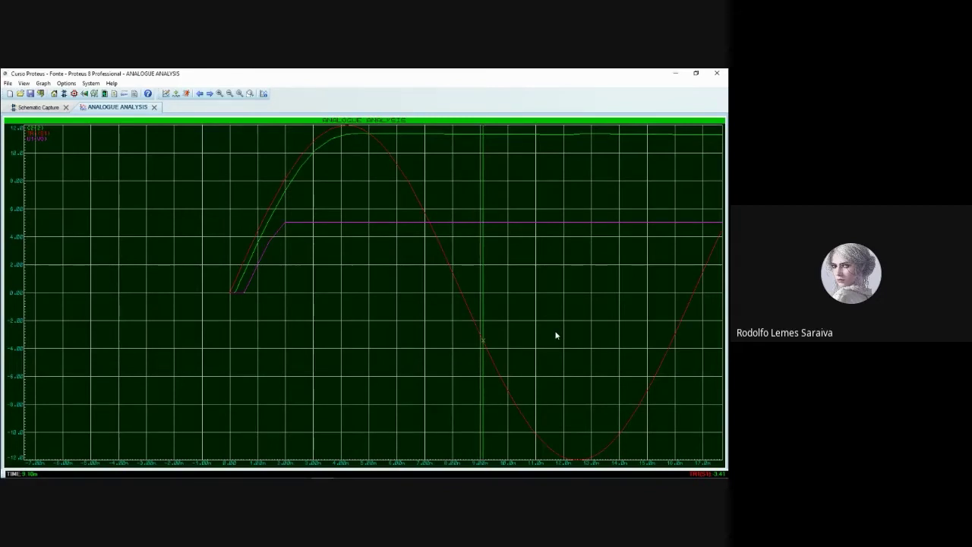
{"action": "key", "text": "Right"}
{"action": "key", "text": "Right"}
{"action": "key", "text": "Right"}
{"action": "key", "text": "Right"}
{"action": "key", "text": "Right"}
{"action": "key", "text": "Right"}
{"action": "key", "text": "Right"}
{"action": "key", "text": "Right"}
{"action": "key", "text": "Right"}
{"action": "key", "text": "Right"}
{"action": "key", "text": "Right"}
{"action": "key", "text": "Right"}
{"action": "key", "text": "Right"}
{"action": "key", "text": "Right"}
{"action": "key", "text": "Right"}
{"action": "key", "text": "Right"}
{"action": "key", "text": "Right"}
{"action": "key", "text": "Right"}
{"action": "key", "text": "Right"}
{"action": "key", "text": "Right"}
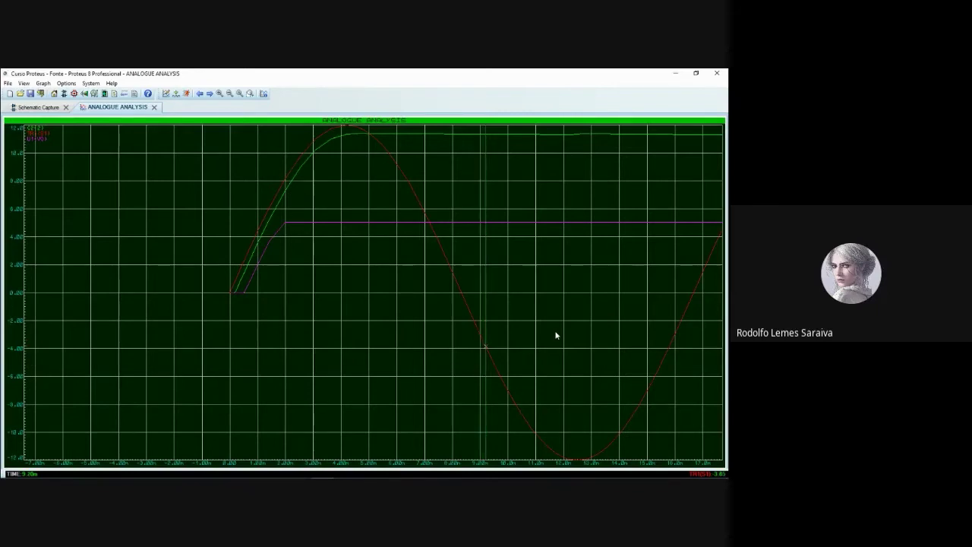
{"action": "key", "text": "Right"}
{"action": "key", "text": "Right"}
{"action": "key", "text": "Right"}
{"action": "key", "text": "Right"}
{"action": "key", "text": "Right"}
{"action": "key", "text": "Right"}
{"action": "key", "text": "Right"}
{"action": "key", "text": "Right"}
{"action": "key", "text": "Right"}
{"action": "key", "text": "Right"}
{"action": "key", "text": "Right"}
{"action": "key", "text": "Right"}
{"action": "key", "text": "Right"}
{"action": "key", "text": "Right"}
{"action": "key", "text": "Right"}
{"action": "key", "text": "Right"}
{"action": "key", "text": "Right"}
{"action": "key", "text": "Right"}
{"action": "key", "text": "Right"}
{"action": "key", "text": "Right"}
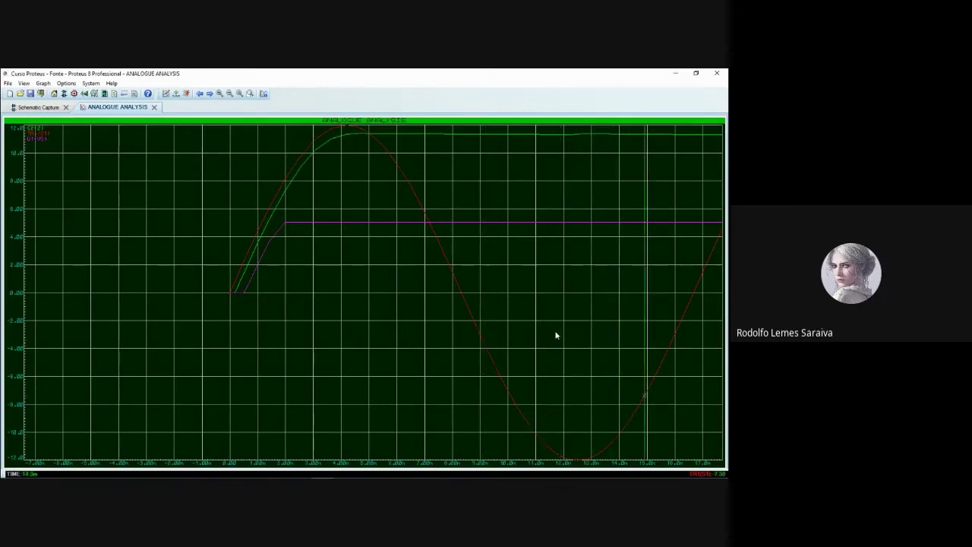
Move the measurement cursor forward along the TR1(S1) sine wave towards its next positive peak, and close the analogue graph view.
{"action": "key", "text": "Right"}
{"action": "key", "text": "Right"}
{"action": "key", "text": "Right"}
{"action": "key", "text": "Right"}
{"action": "key", "text": "Right"}
{"action": "key", "text": "Right"}
{"action": "key", "text": "Right"}
{"action": "key", "text": "Right"}
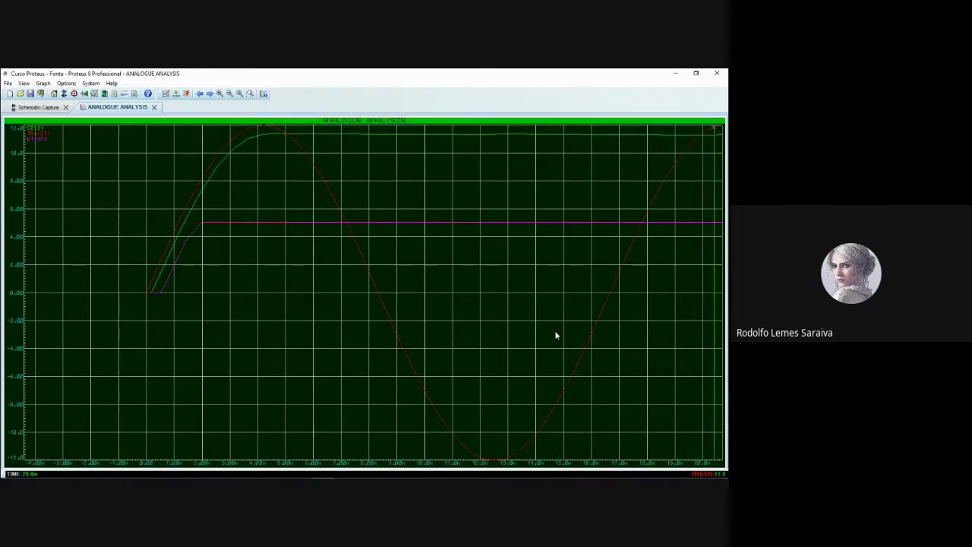
{"action": "left_click", "coordinate": [153, 106]}
Search the device library for "resistor" and add the generic resistor symbol RES to the project's device list.
{"action": "scroll", "coordinate": [538, 278], "scroll_direction": "down", "scroll_amount": 2}
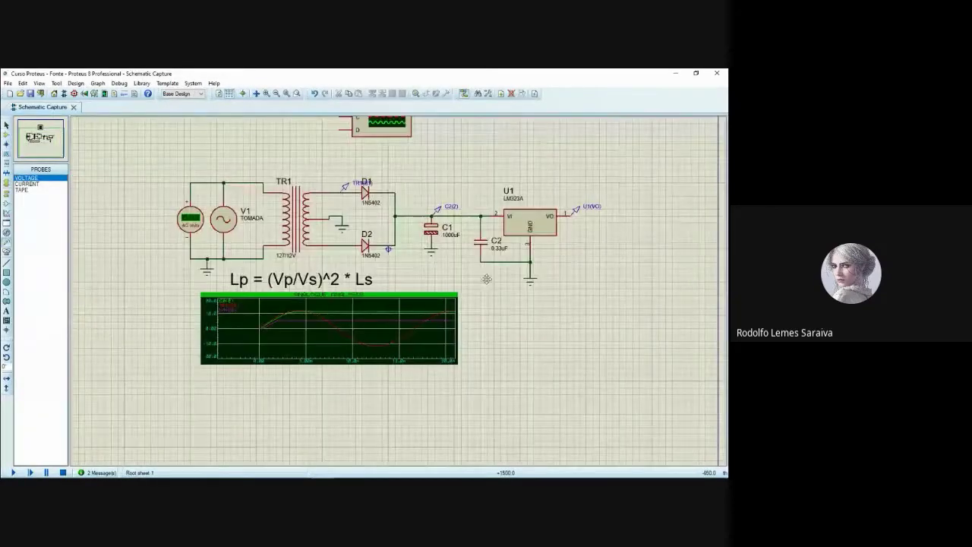
{"action": "scroll", "coordinate": [375, 286], "scroll_direction": "up", "scroll_amount": 1}
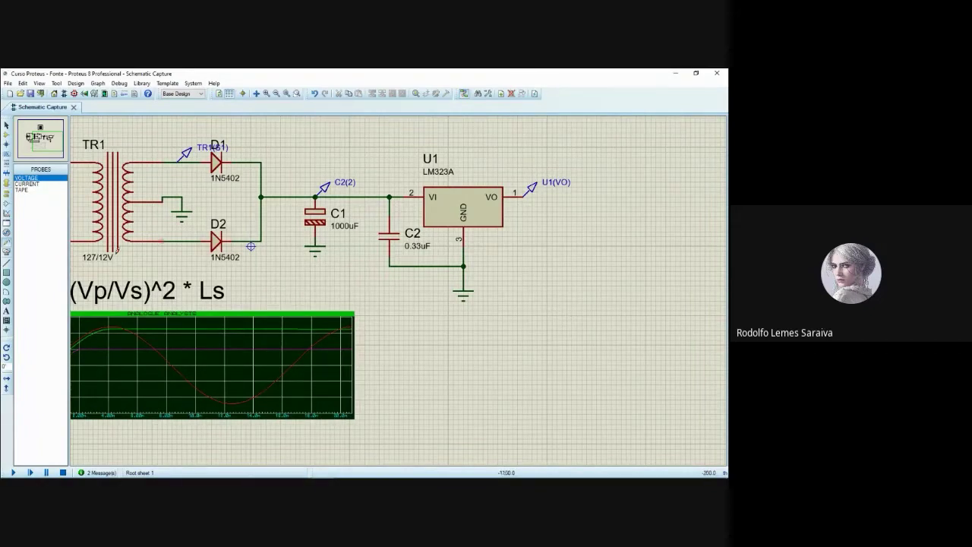
{"action": "left_click", "coordinate": [6, 136]}
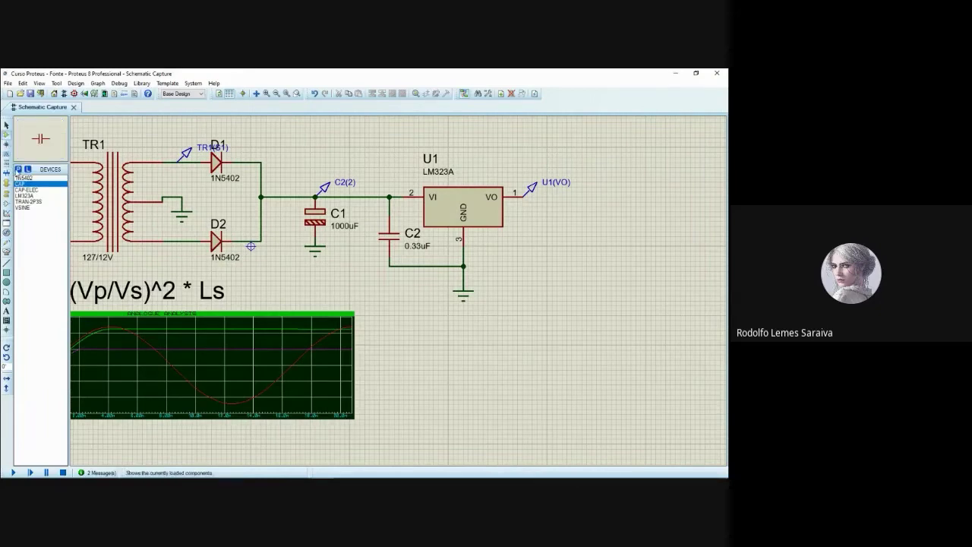
{"action": "left_click", "coordinate": [18, 169]}
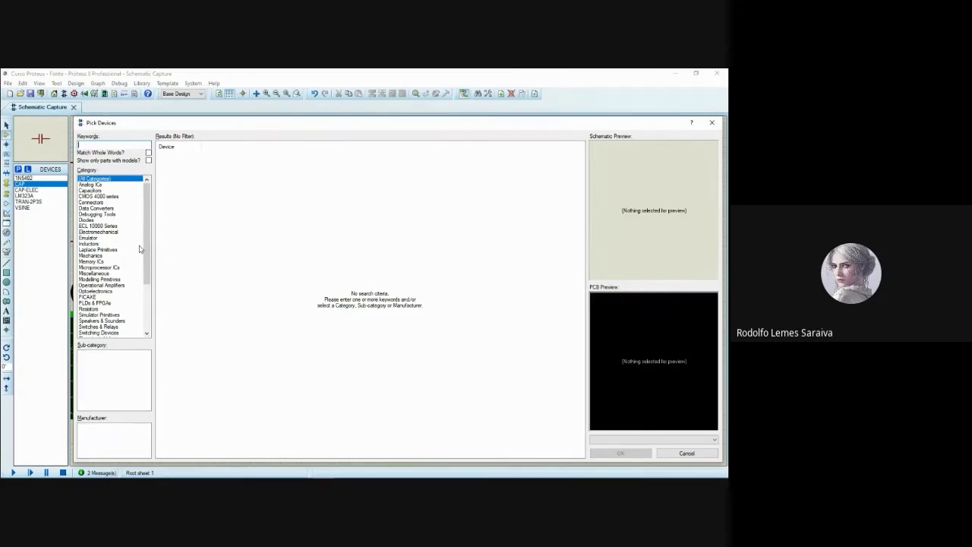
{"action": "type", "text": "resistor"}
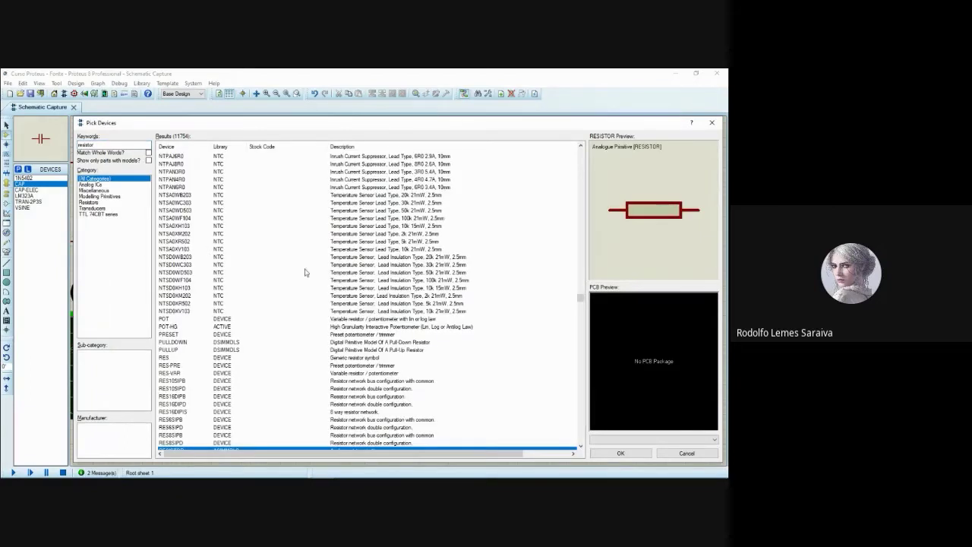
{"action": "scroll", "coordinate": [306, 272], "scroll_direction": "down", "scroll_amount": 1}
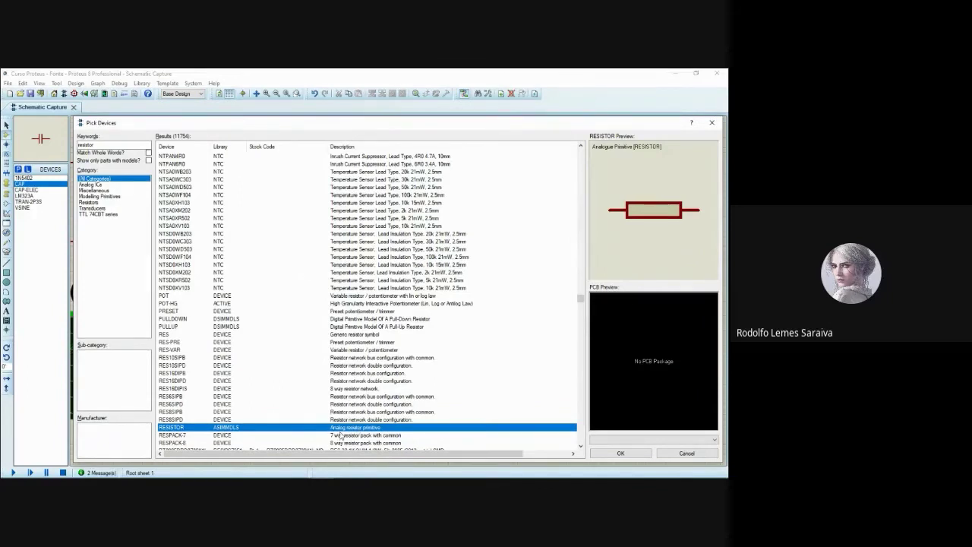
{"action": "left_click", "coordinate": [336, 335]}
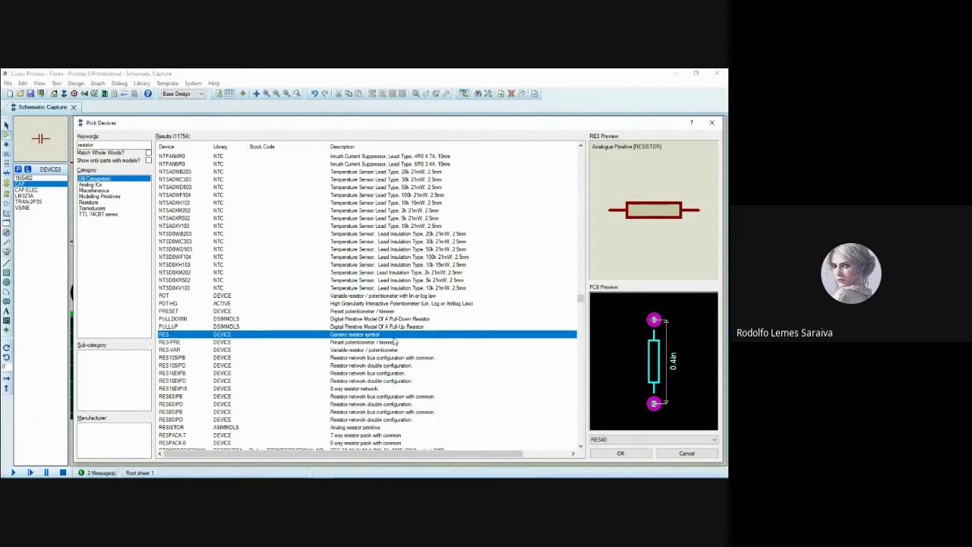
{"action": "double_click", "coordinate": [354, 336]}
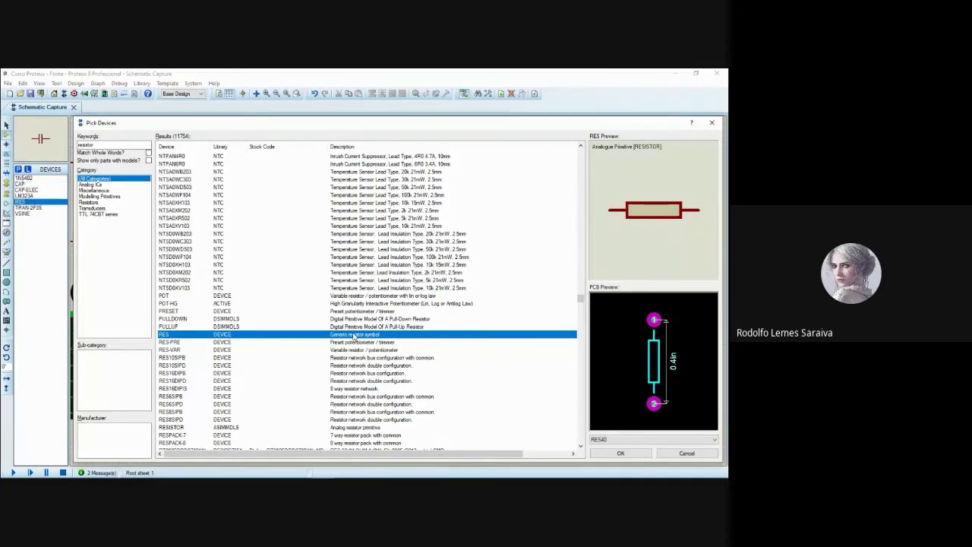
{"action": "left_click", "coordinate": [711, 122]}
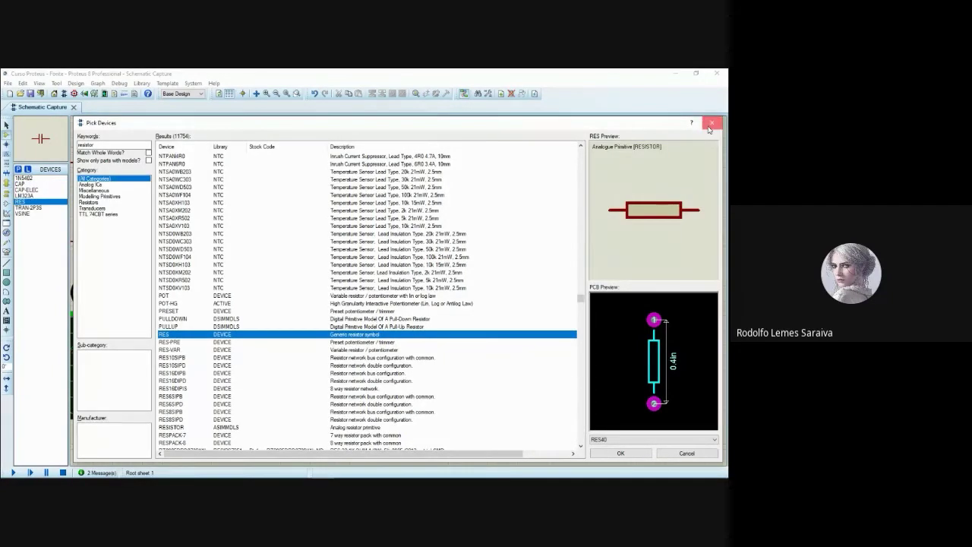
Run the simulation without a load resistor to read the voltage probes, and stop it.
{"action": "middle_click", "coordinate": [302, 279]}
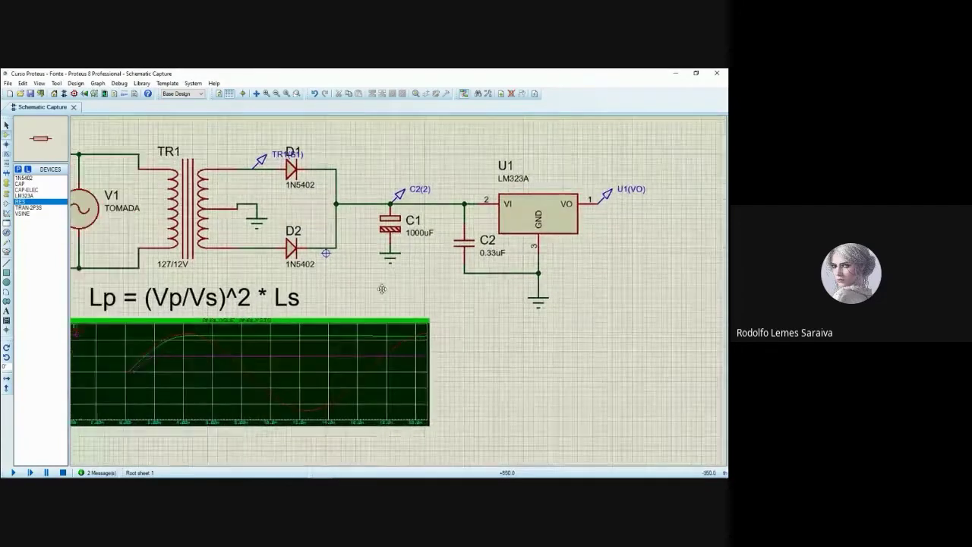
{"action": "left_click", "coordinate": [416, 293]}
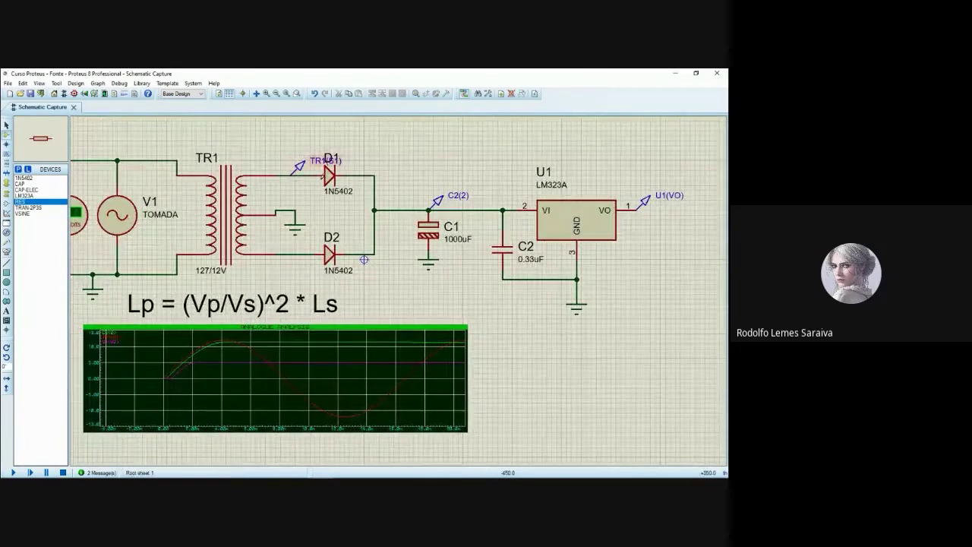
{"action": "middle_click", "coordinate": [434, 297]}
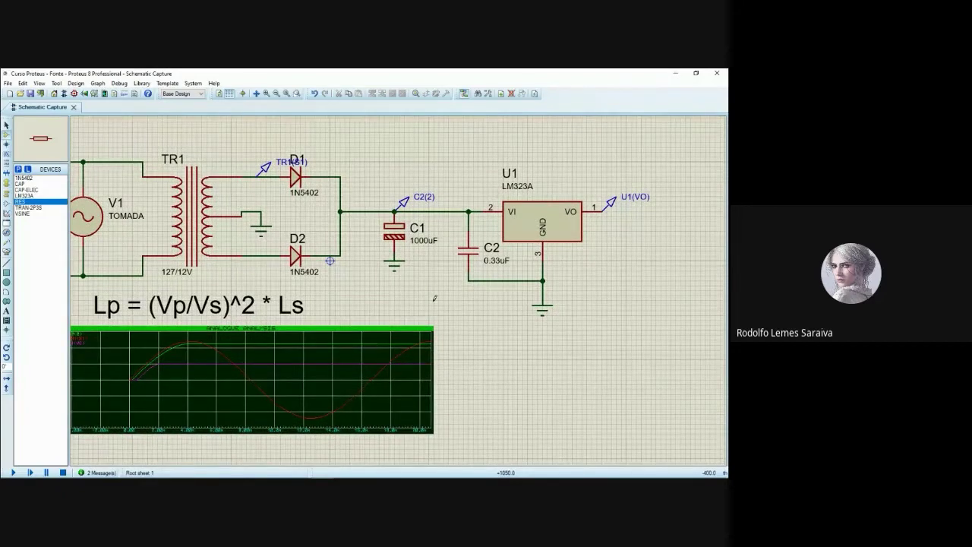
{"action": "key", "text": "F12"}
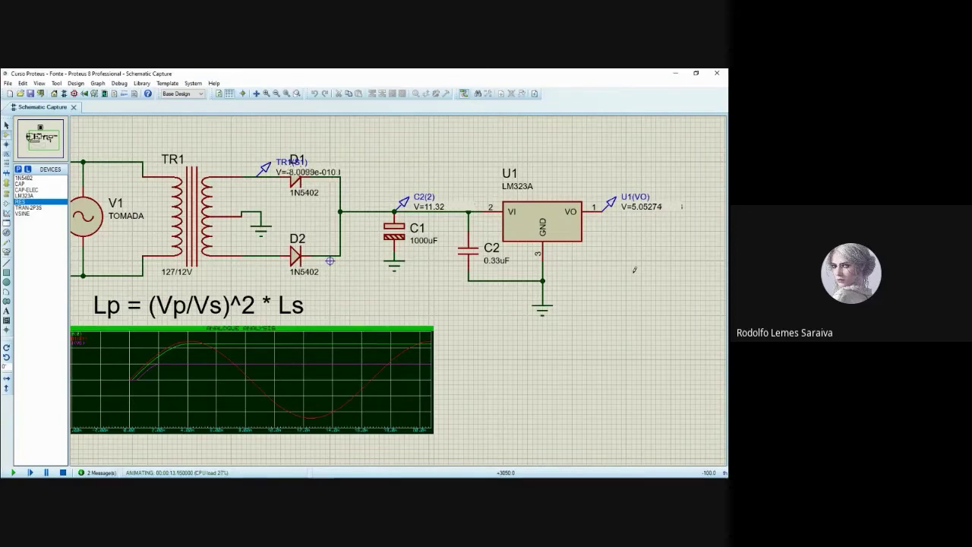
{"action": "key", "text": "shift+Pause"}
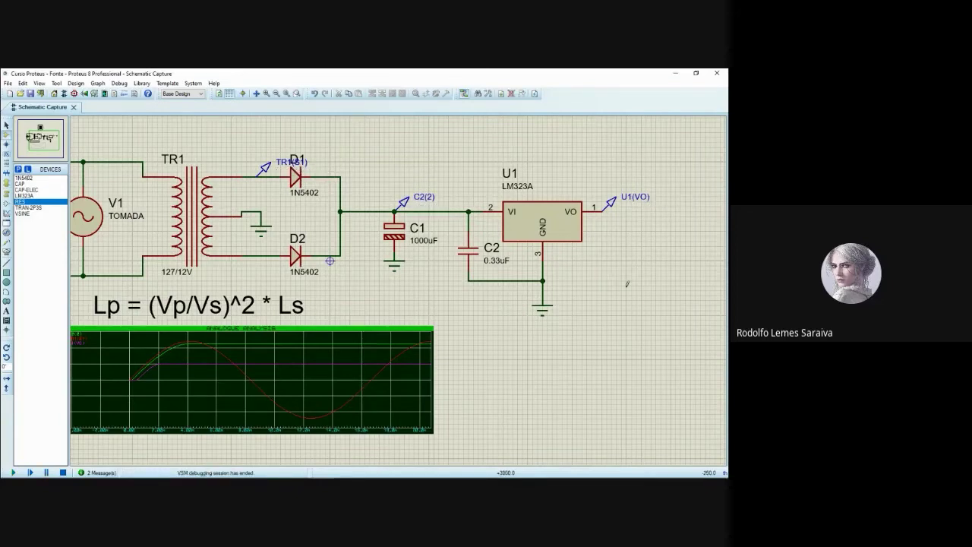
Place a RES resistor in vertical orientation beside the LM323A, a little below the level of its output.
{"action": "left_click_drag", "start_coordinate": [620, 284], "coordinate": [566, 275]}
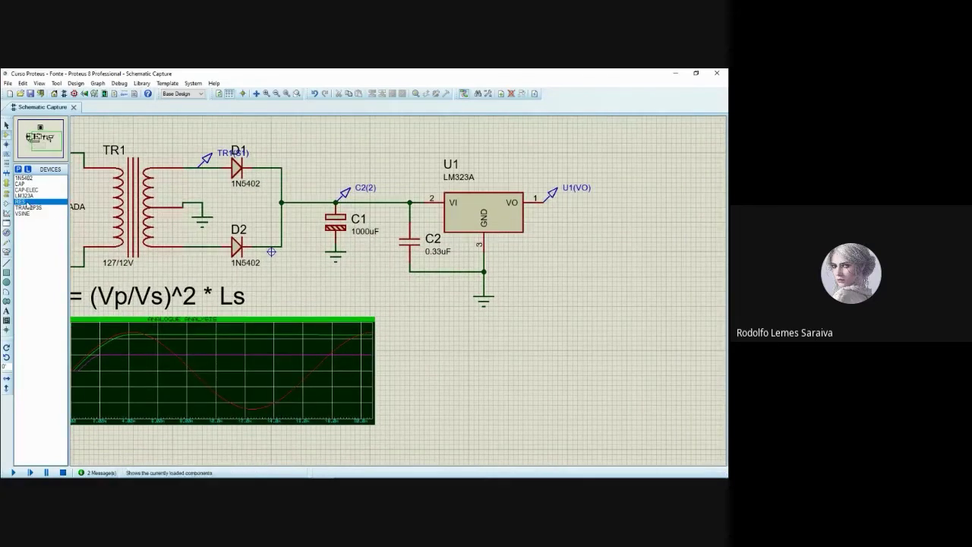
{"action": "left_click", "coordinate": [25, 203]}
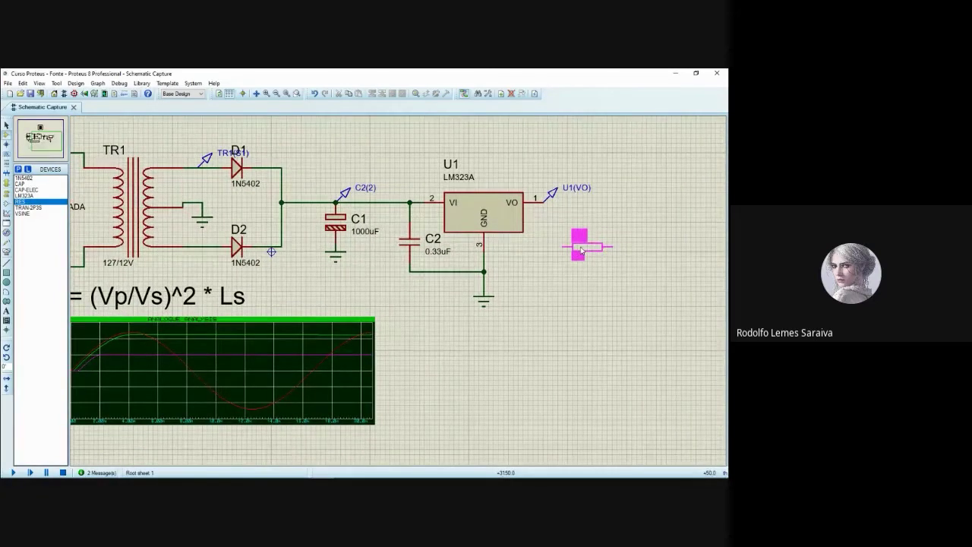
{"action": "key", "text": "KP_Add"}
{"action": "left_click", "coordinate": [577, 228]}
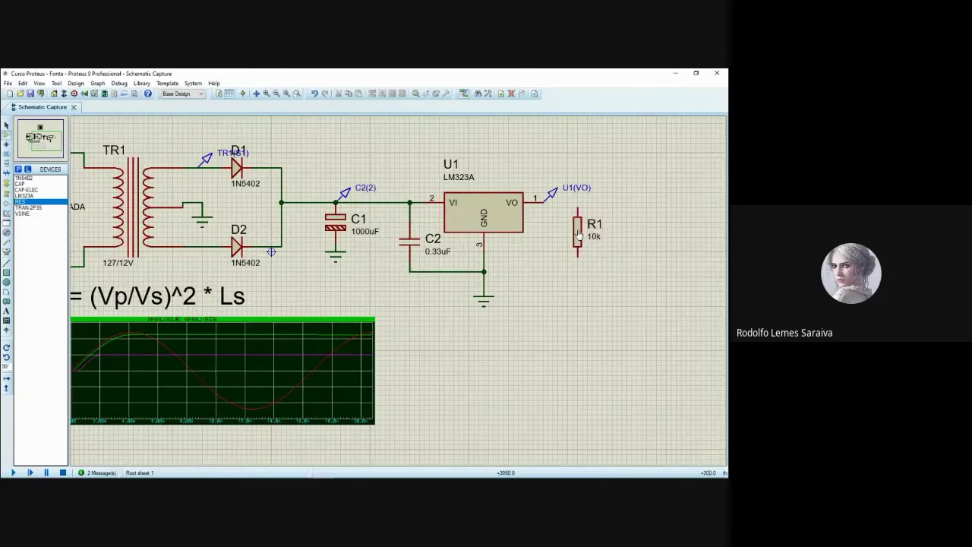
{"action": "left_click_drag", "start_coordinate": [577, 231], "coordinate": [577, 271]}
Wire the regulator's VO pin to the upper end of R1 and attach a ground terminal to R1's lower end.
{"action": "left_click", "coordinate": [565, 198]}
{"action": "left_click", "coordinate": [542, 202]}
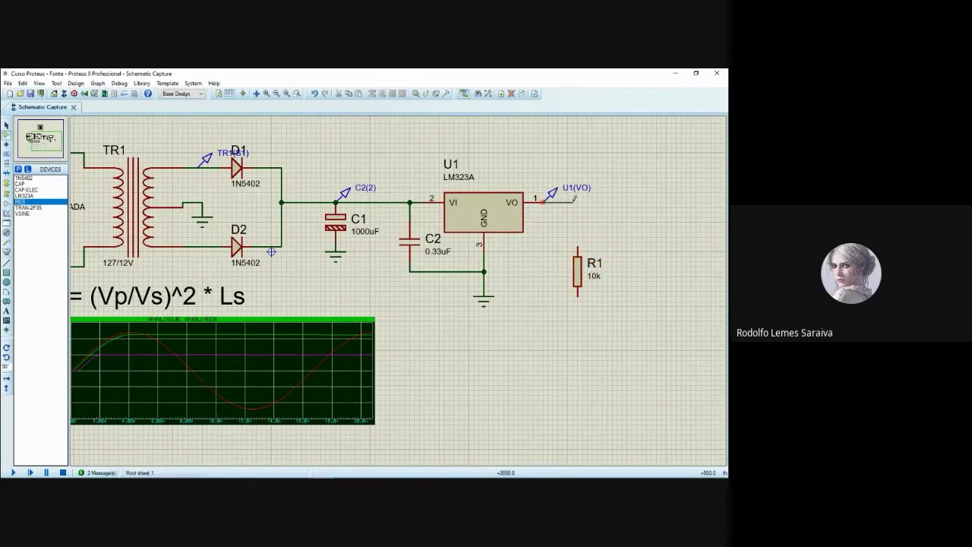
{"action": "left_click", "coordinate": [577, 247]}
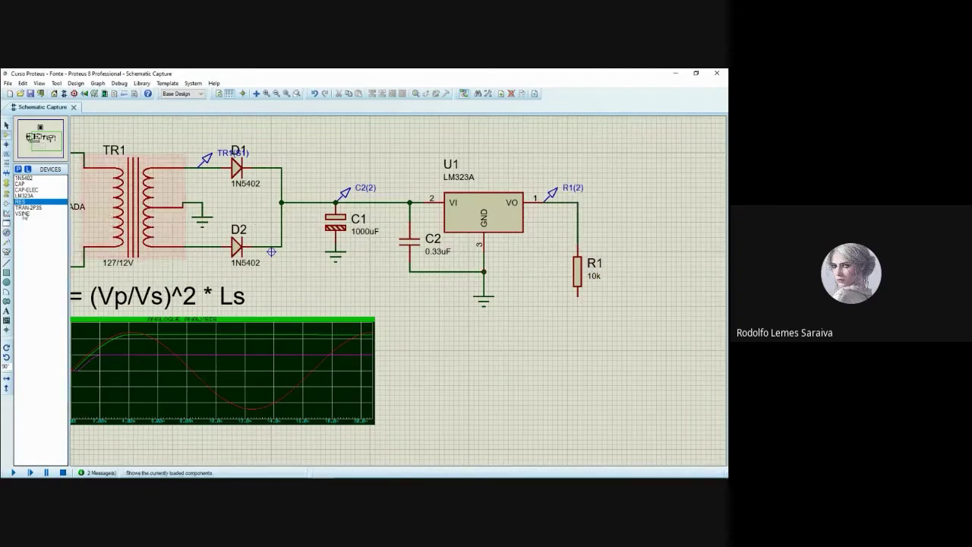
{"action": "left_click", "coordinate": [6, 194]}
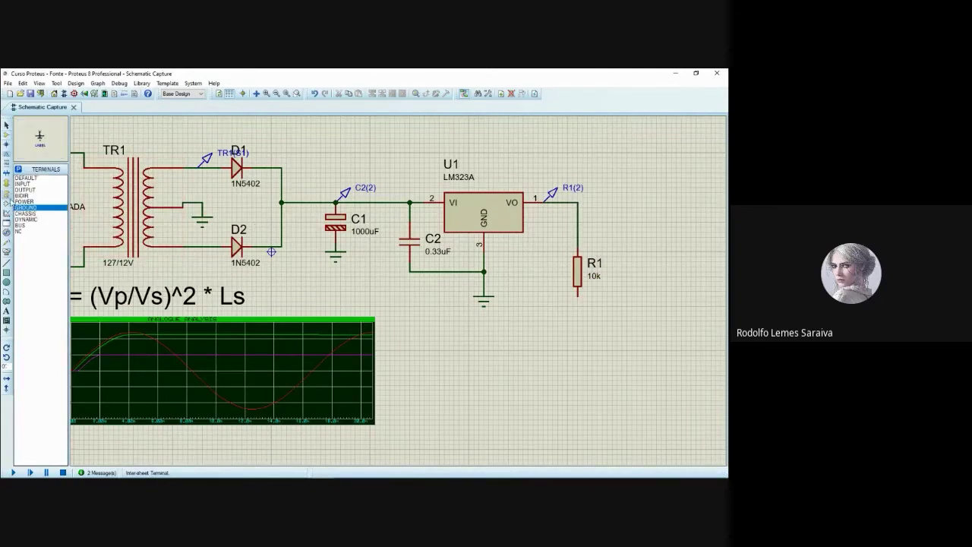
{"action": "left_click", "coordinate": [577, 311]}
{"action": "left_click", "coordinate": [577, 306]}
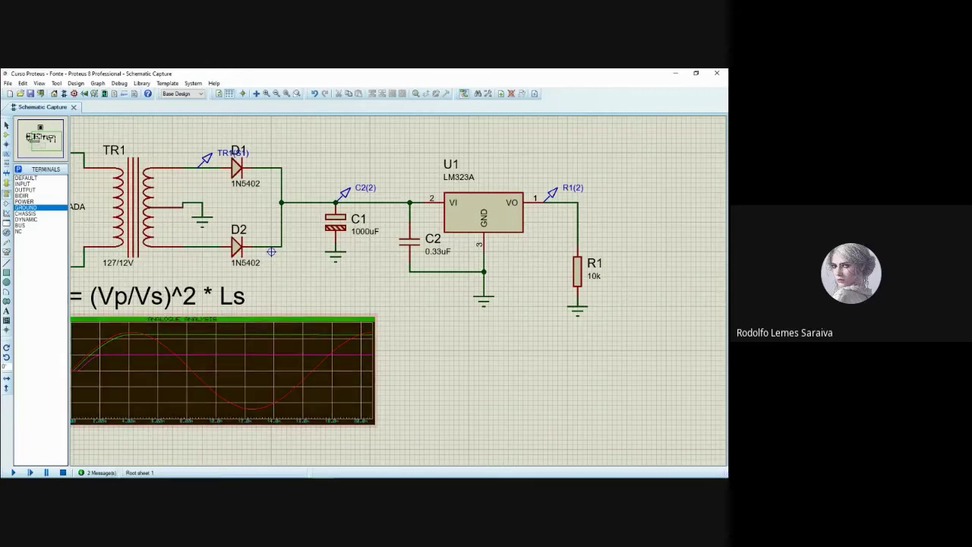
Place a current probe on the vertical wire between the regulator output and R1.
{"action": "left_click", "coordinate": [8, 238]}
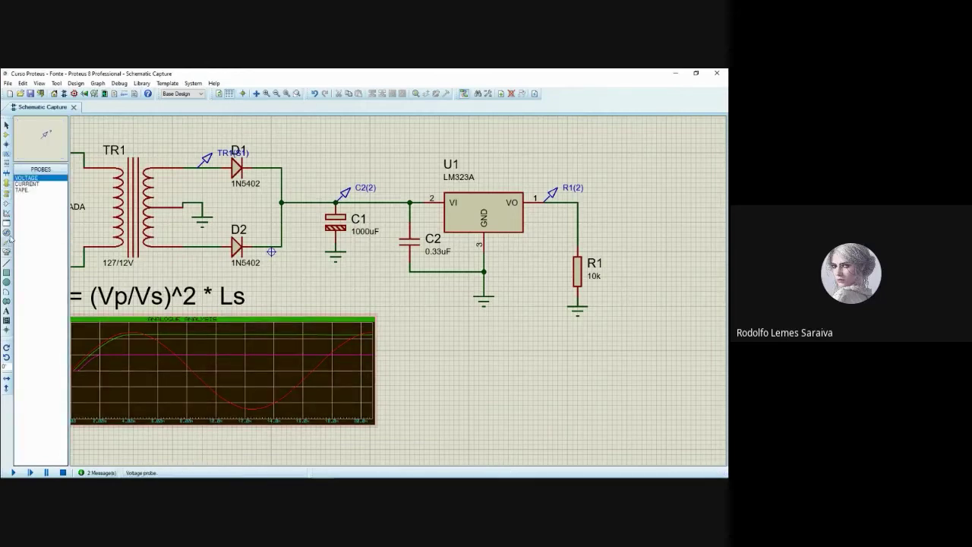
{"action": "left_click", "coordinate": [26, 184]}
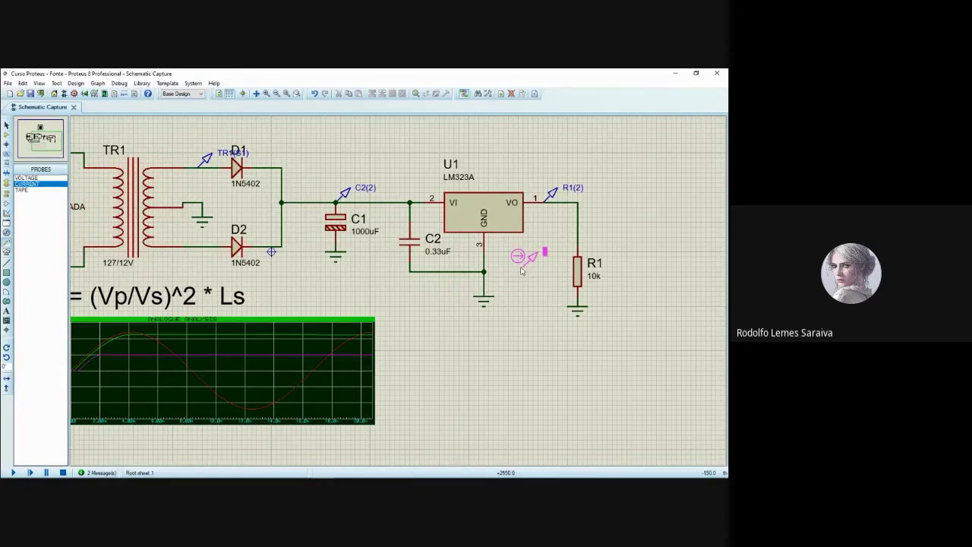
{"action": "left_click", "coordinate": [515, 336]}
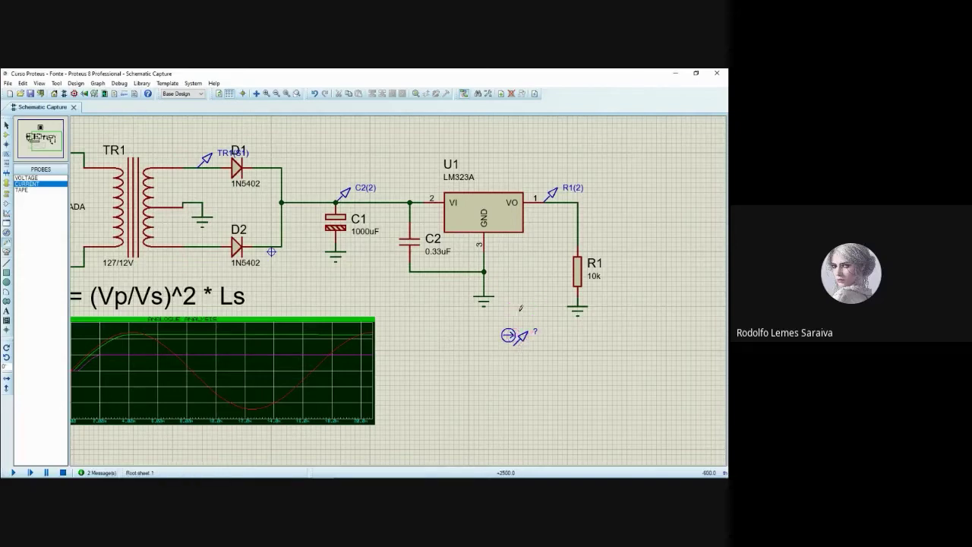
{"action": "left_click_drag", "start_coordinate": [514, 341], "coordinate": [299, 206]}
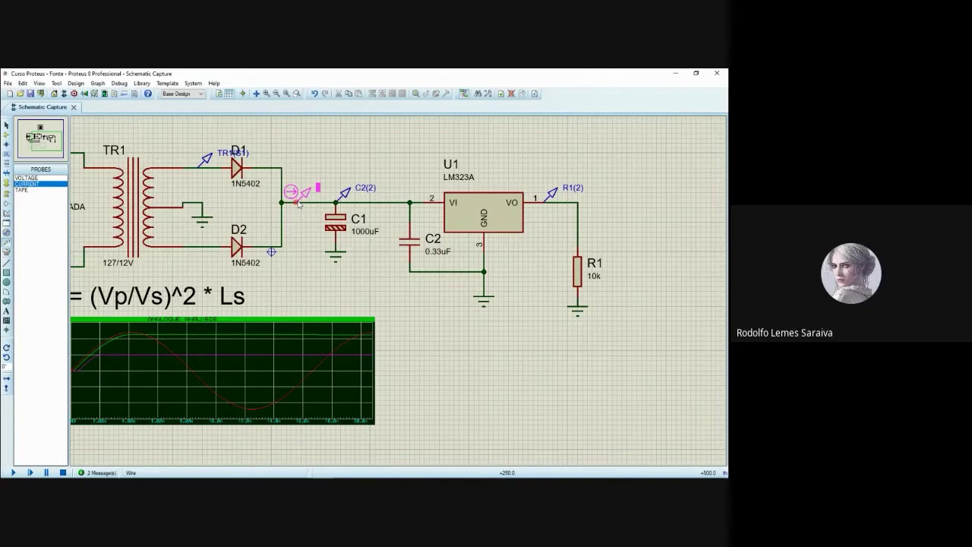
{"action": "left_click_drag", "start_coordinate": [298, 203], "coordinate": [302, 205]}
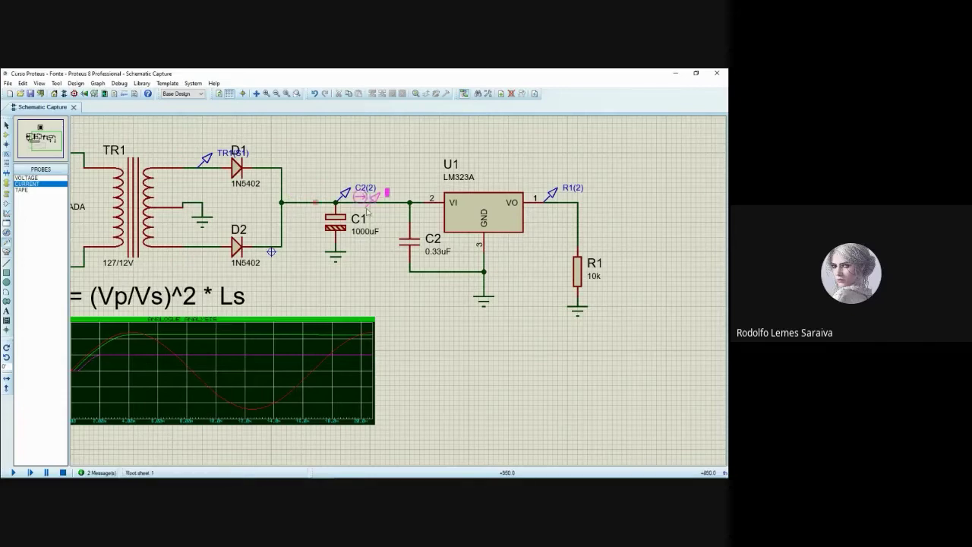
{"action": "left_click", "coordinate": [577, 220]}
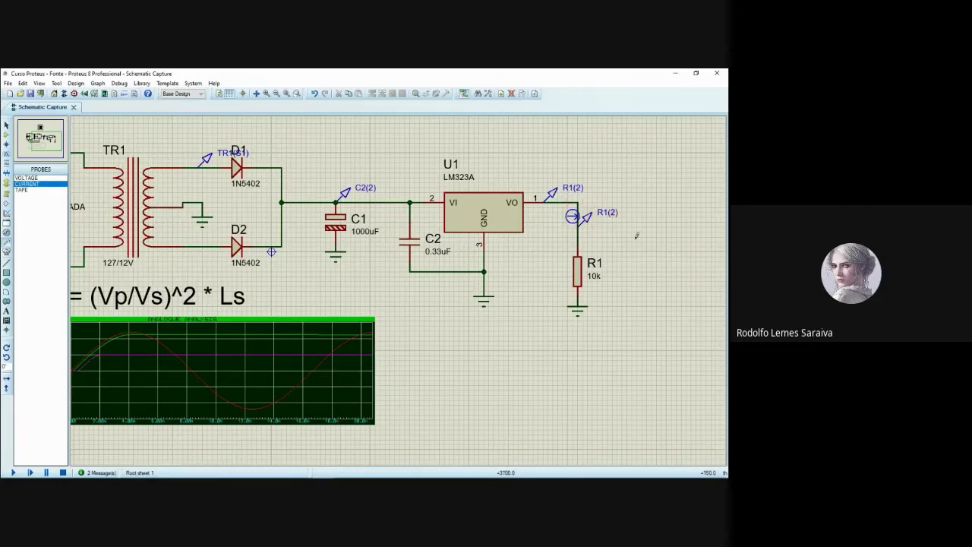
Try to run the simulation with the current probe pointing across the wire, and close the simulation log.
{"action": "left_click", "coordinate": [591, 218]}
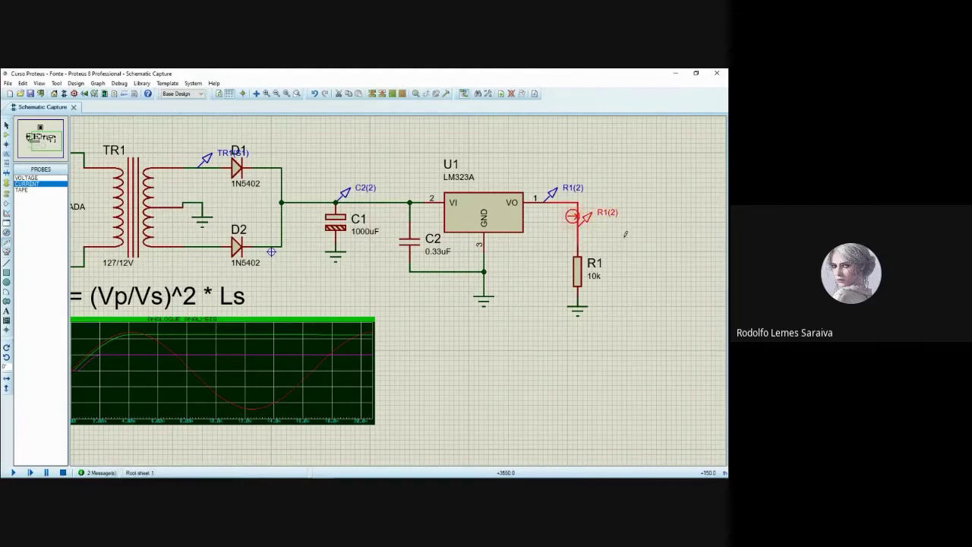
{"action": "key", "text": "F12"}
{"action": "left_click", "coordinate": [175, 107]}
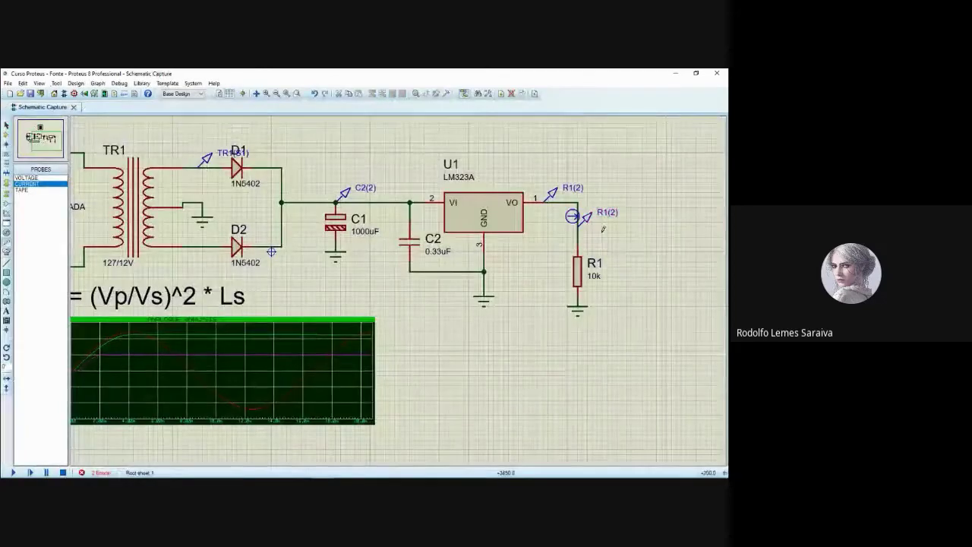
Rotate the current probe to point down, reattach it to the wire above R1, and run the simulation briefly to read the load current.
{"action": "left_click_drag", "start_coordinate": [585, 219], "coordinate": [607, 221]}
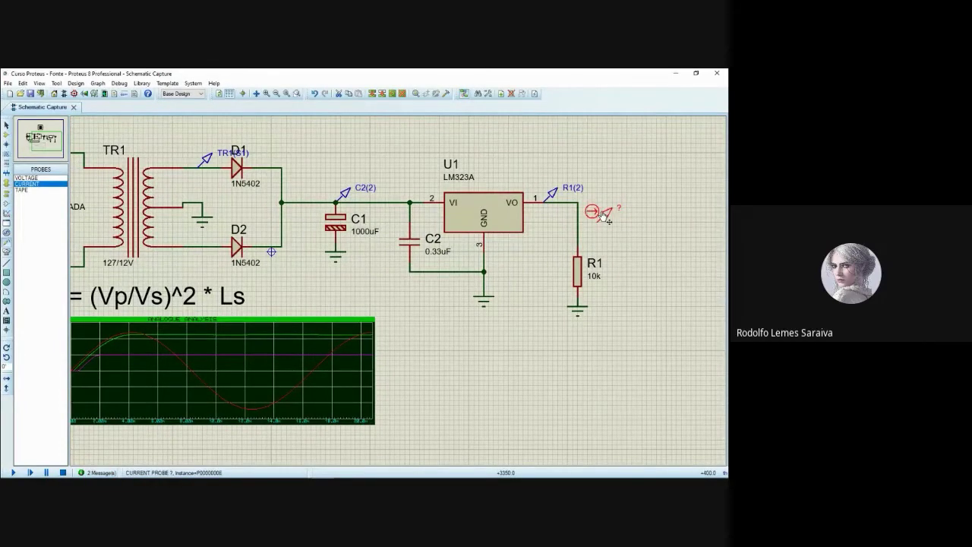
{"action": "key", "text": "KP_Add"}
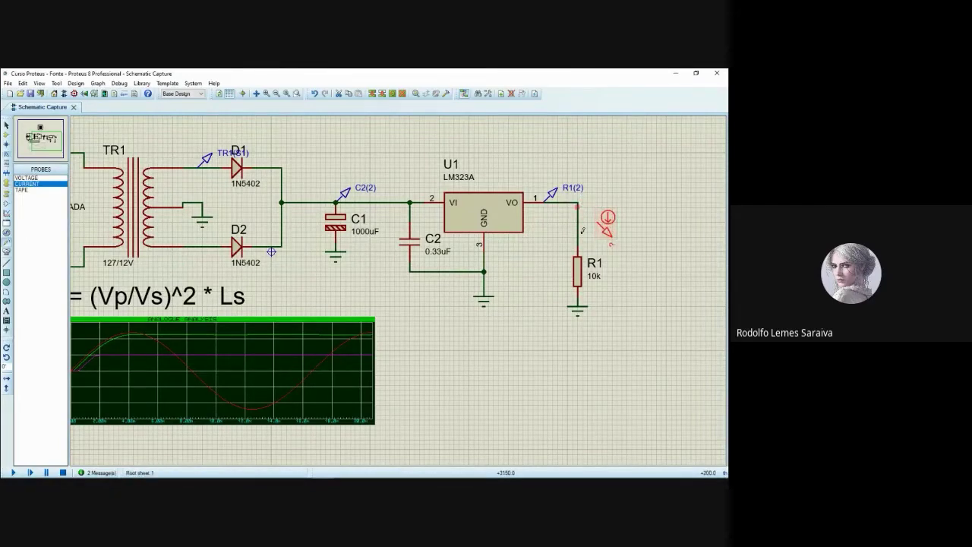
{"action": "left_click", "coordinate": [592, 224]}
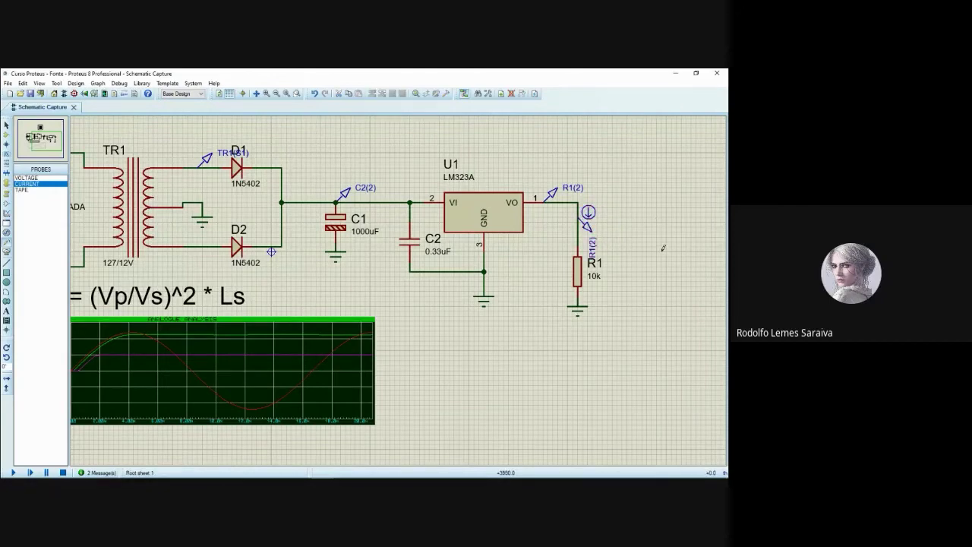
{"action": "key", "text": "F12"}
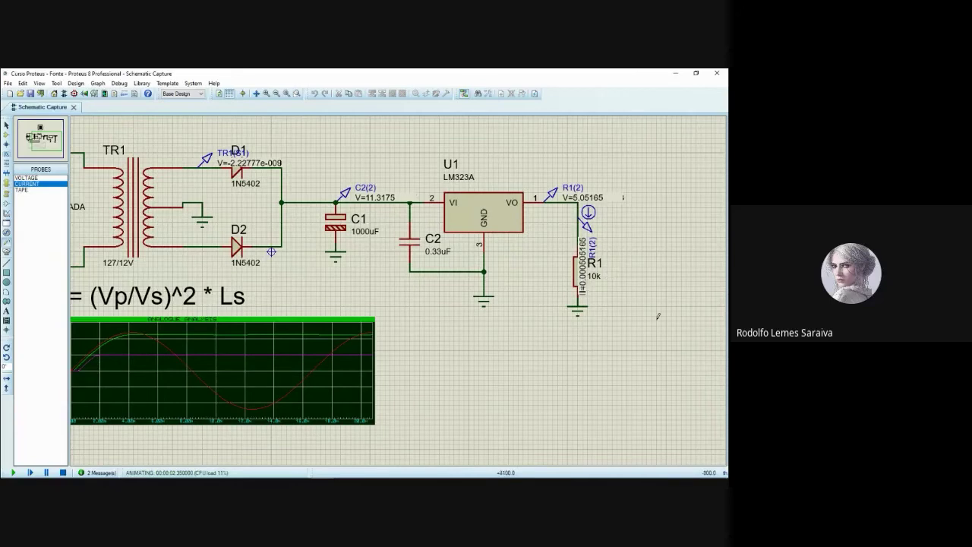
{"action": "key", "text": "shift+Pause"}
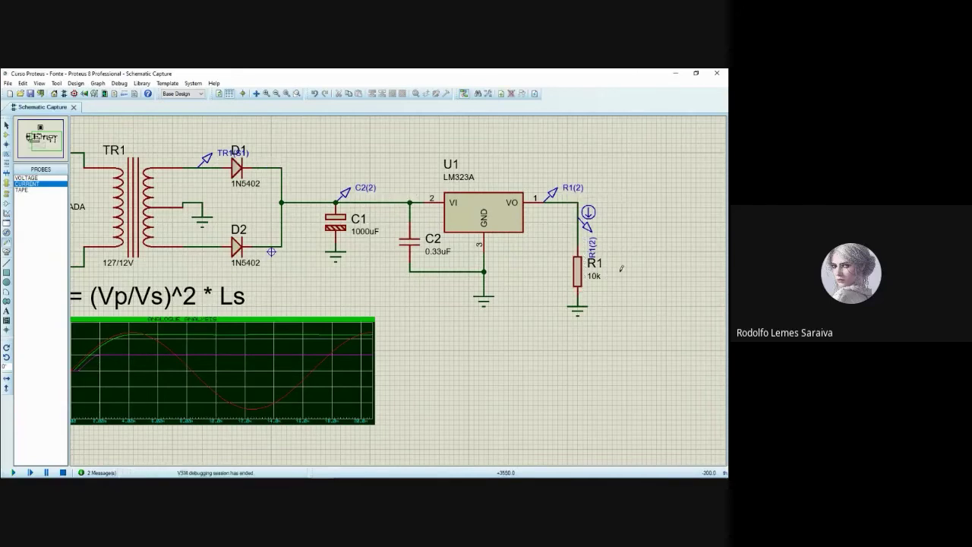
Set the value of load resistor R1 to 5.
{"action": "double_click", "coordinate": [593, 276]}
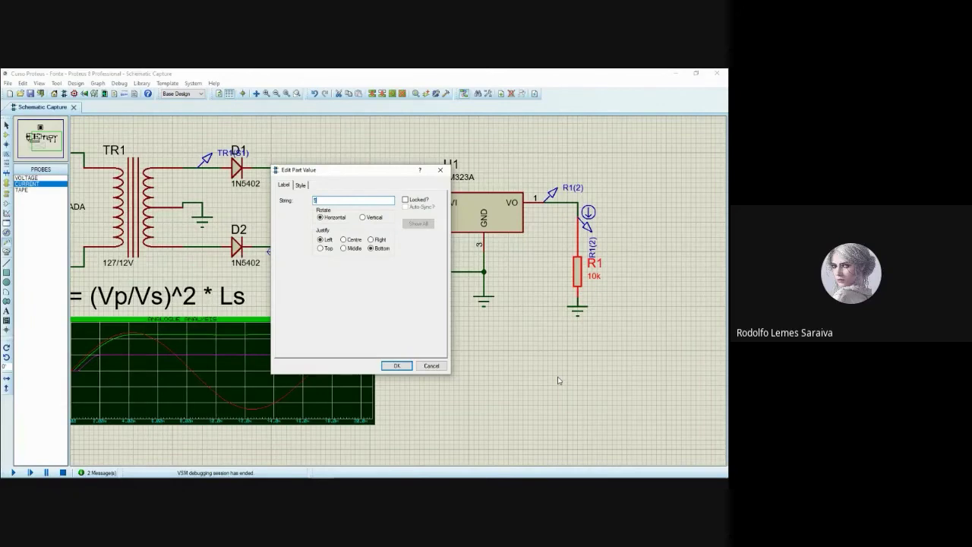
{"action": "type", "text": "5"}
{"action": "left_click", "coordinate": [396, 366]}
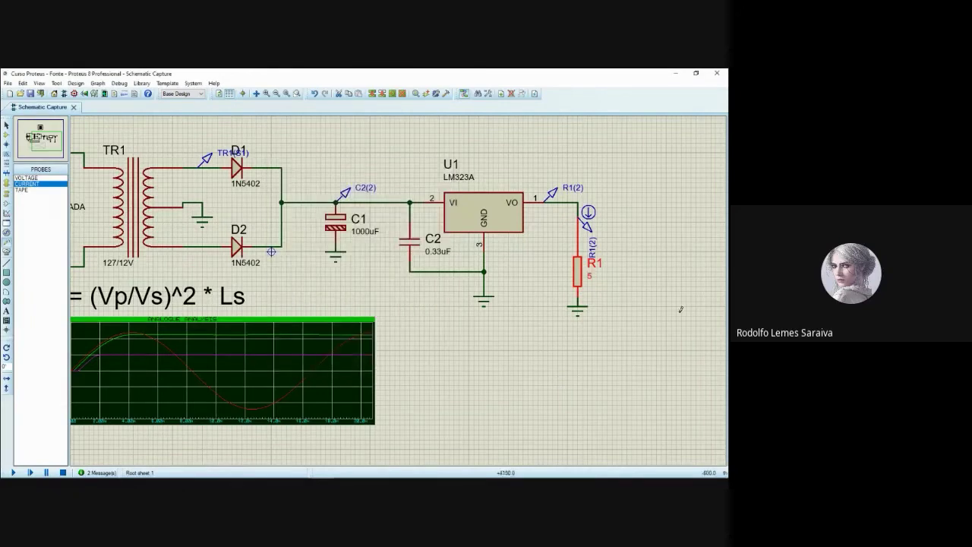
Inspect R1's resistance in its component properties and part value dialogs, closing them without edits.
{"action": "right_click", "coordinate": [580, 270]}
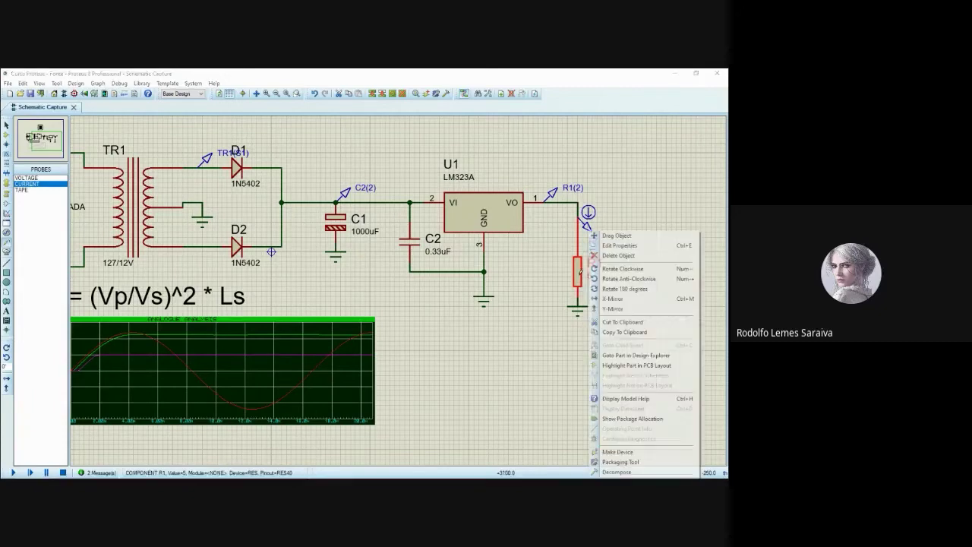
{"action": "left_click", "coordinate": [619, 245]}
{"action": "double_click", "coordinate": [311, 216]}
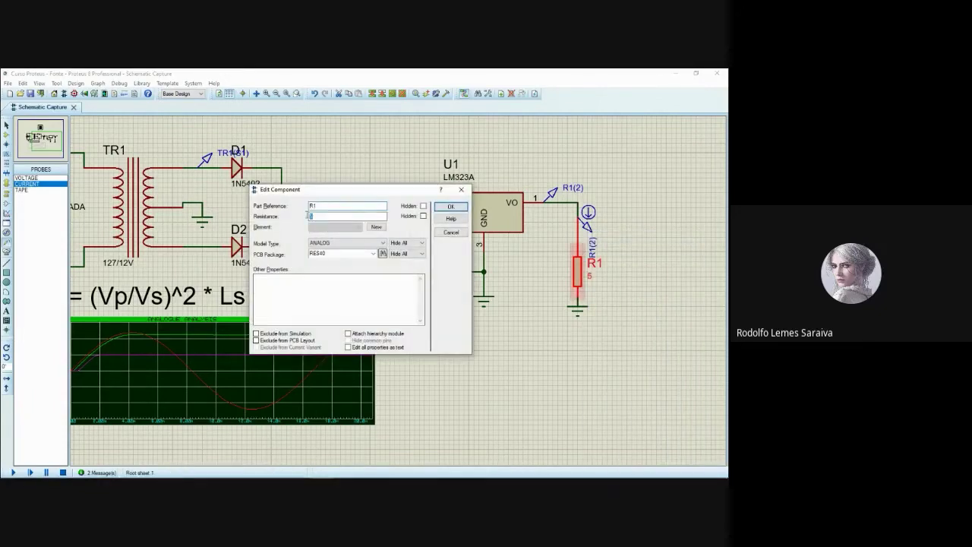
{"action": "left_click", "coordinate": [461, 189]}
{"action": "left_click", "coordinate": [564, 280]}
{"action": "right_click", "coordinate": [577, 269]}
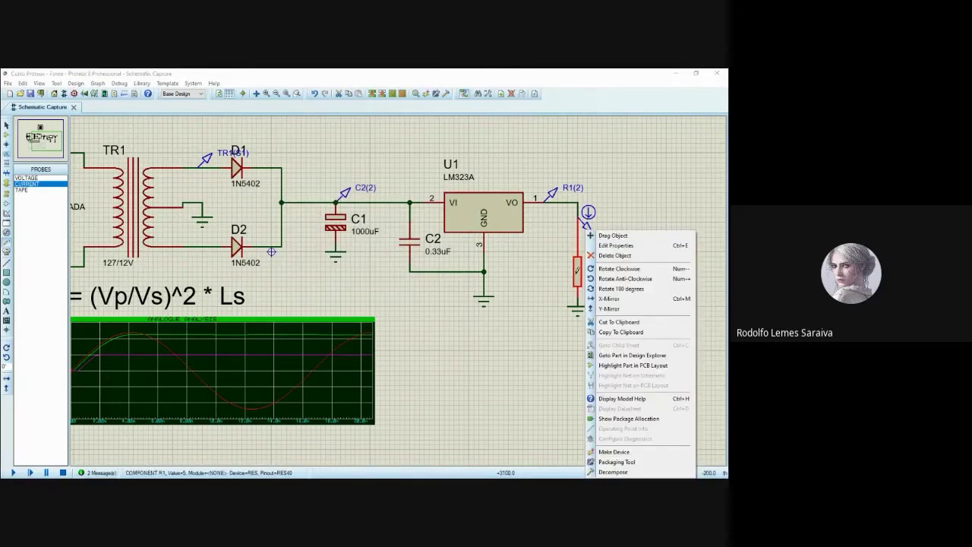
{"action": "left_click", "coordinate": [615, 246]}
{"action": "left_click", "coordinate": [461, 204]}
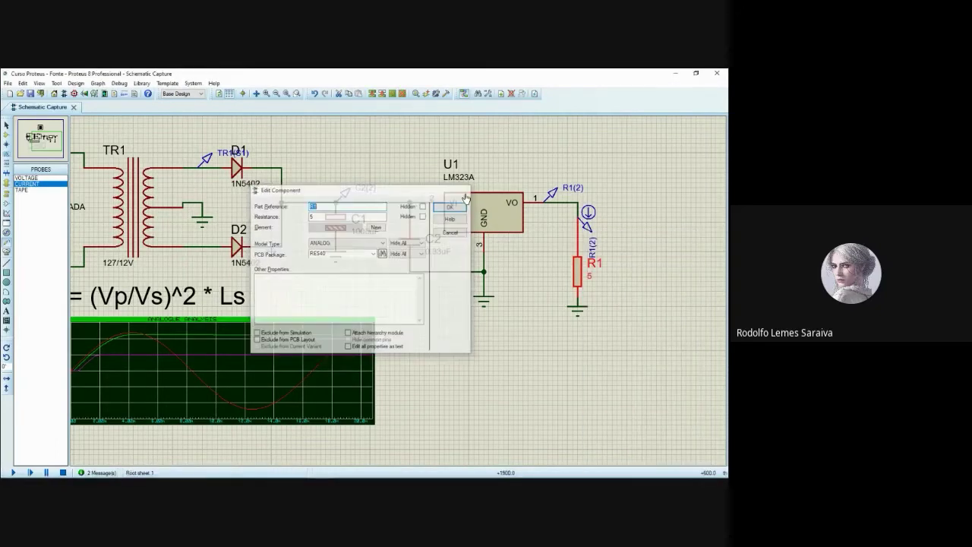
{"action": "double_click", "coordinate": [591, 280]}
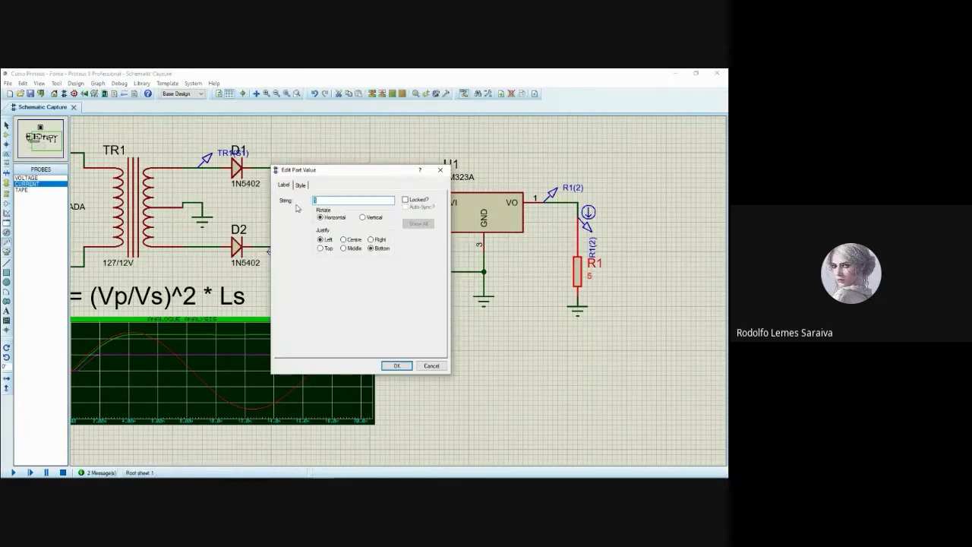
{"action": "left_click", "coordinate": [445, 176]}
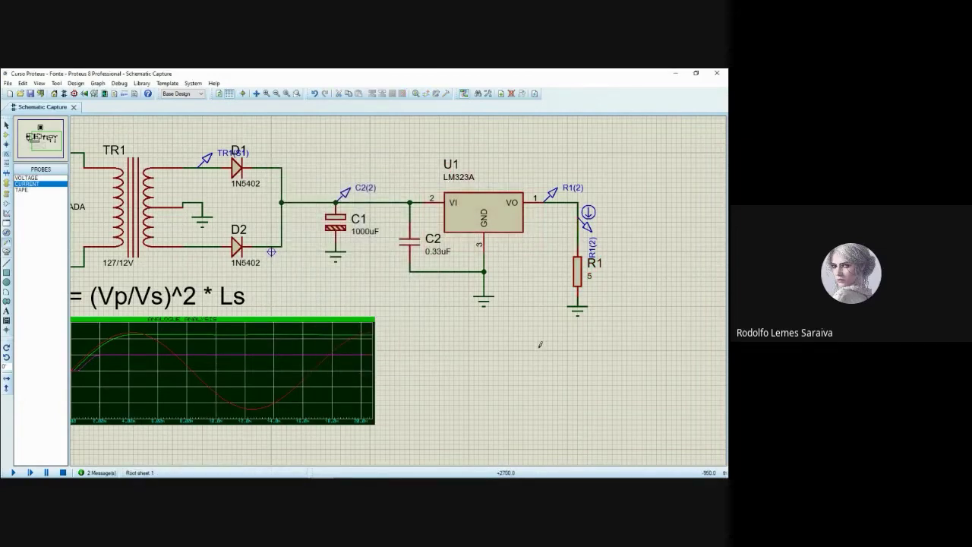
Run the simulation with the new R1 load to read the probe voltages and load current, and stop it.
{"action": "key", "text": "F12"}
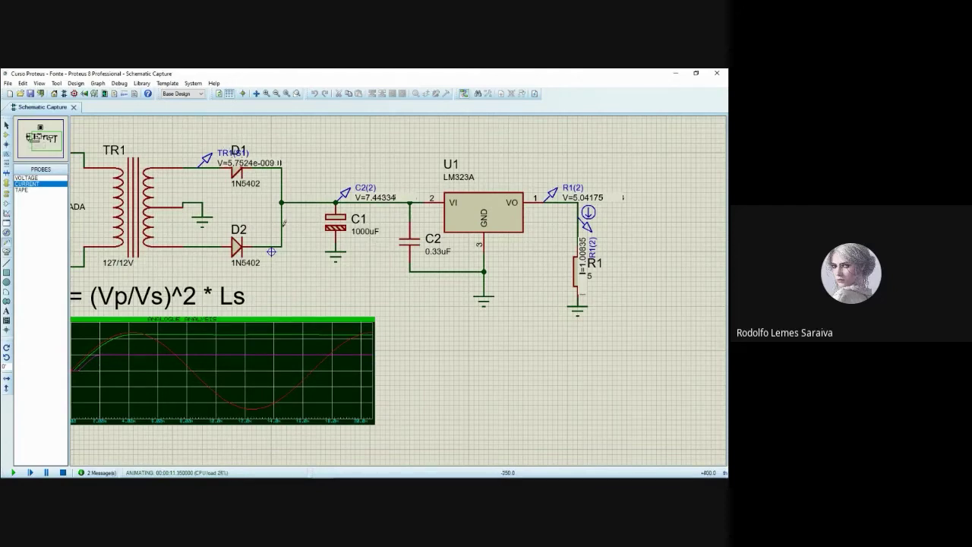
{"action": "key", "text": "Escape"}
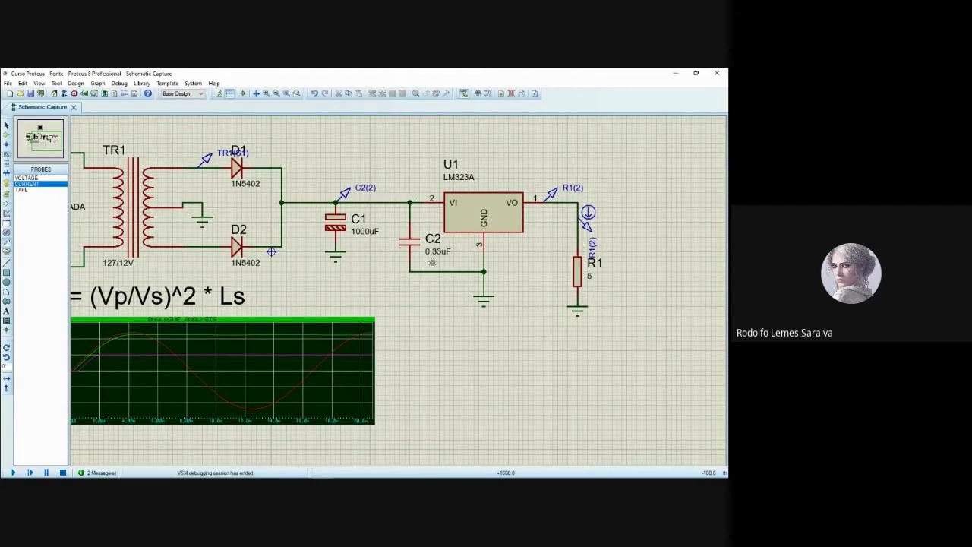
Add the R1 current probe as a trace on the analogue graph and simulate the graph.
{"action": "scroll", "coordinate": [431, 263], "scroll_direction": "down", "scroll_amount": 1}
{"action": "scroll", "coordinate": [431, 263], "scroll_direction": "up", "scroll_amount": 1}
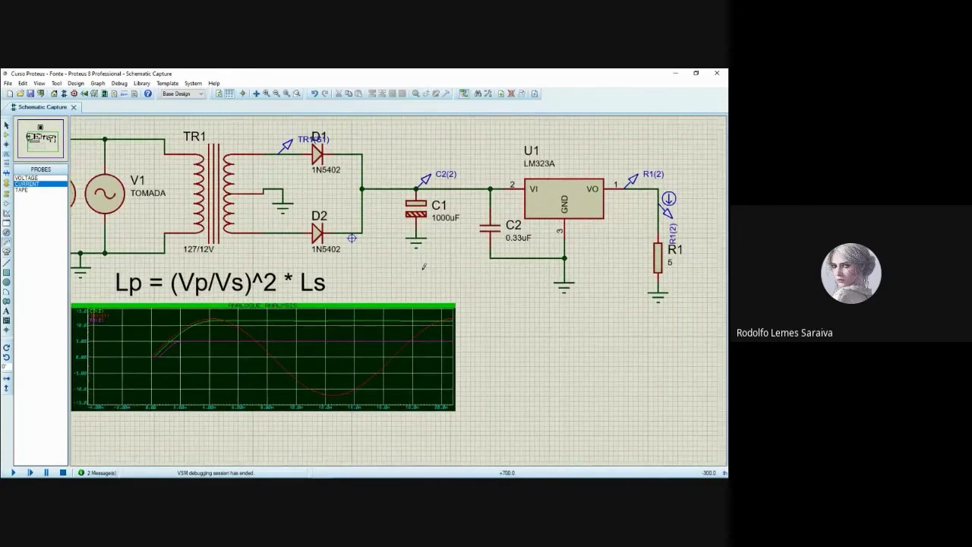
{"action": "left_click", "coordinate": [668, 214]}
{"action": "mouse_move", "coordinate": [668, 214]}
{"action": "left_mouse_down"}
{"action": "mouse_move", "coordinate": [591, 252]}
{"action": "mouse_move", "coordinate": [179, 351]}
{"action": "mouse_move", "coordinate": [129, 340]}
{"action": "left_mouse_up"}
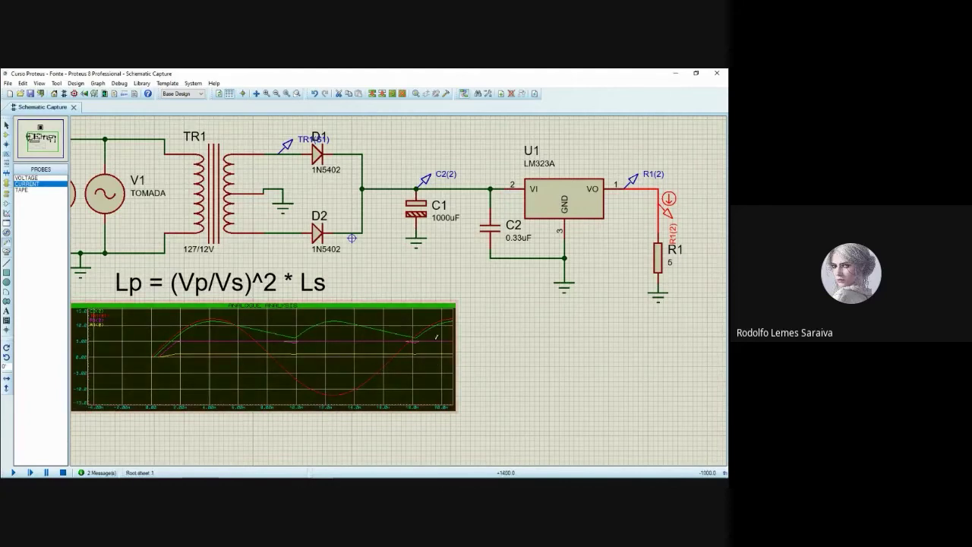
Maximize the analogue graph and delete the transformer secondary trace TR1(S1).
{"action": "right_click", "coordinate": [227, 342]}
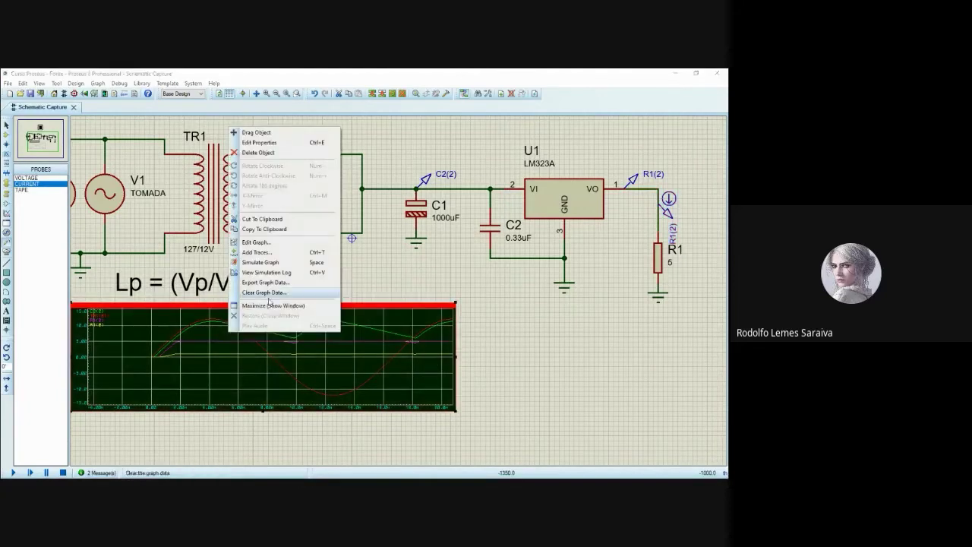
{"action": "left_click", "coordinate": [270, 305]}
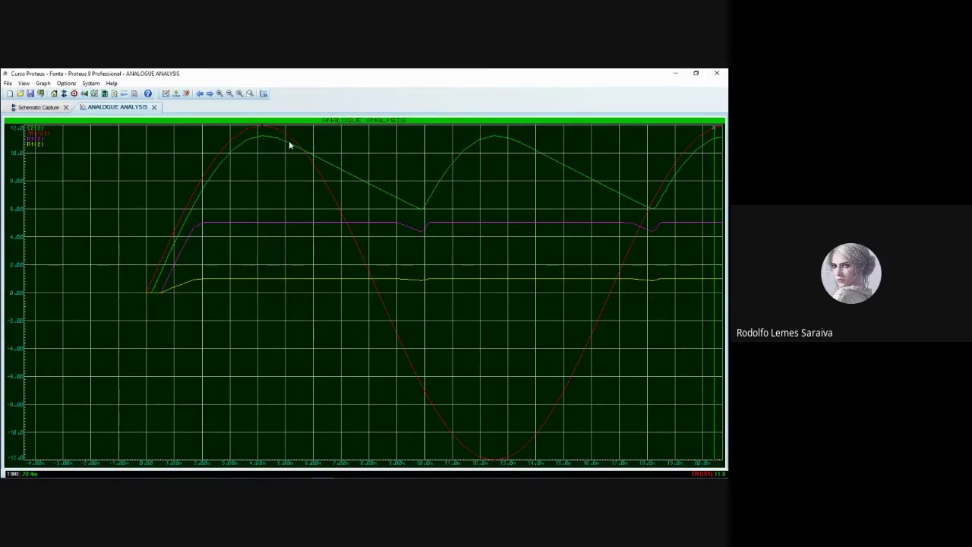
{"action": "left_click", "coordinate": [38, 133]}
{"action": "right_click", "coordinate": [45, 136]}
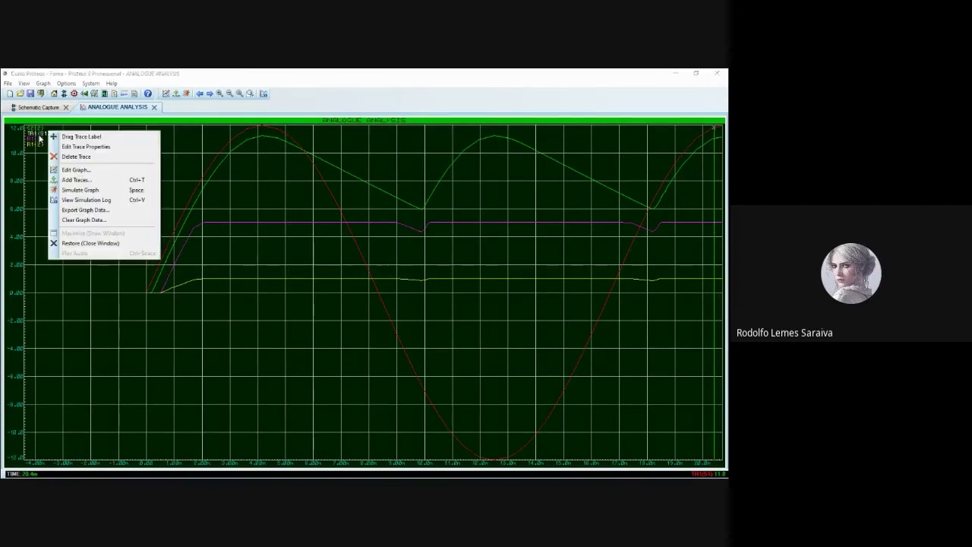
{"action": "left_click", "coordinate": [75, 157]}
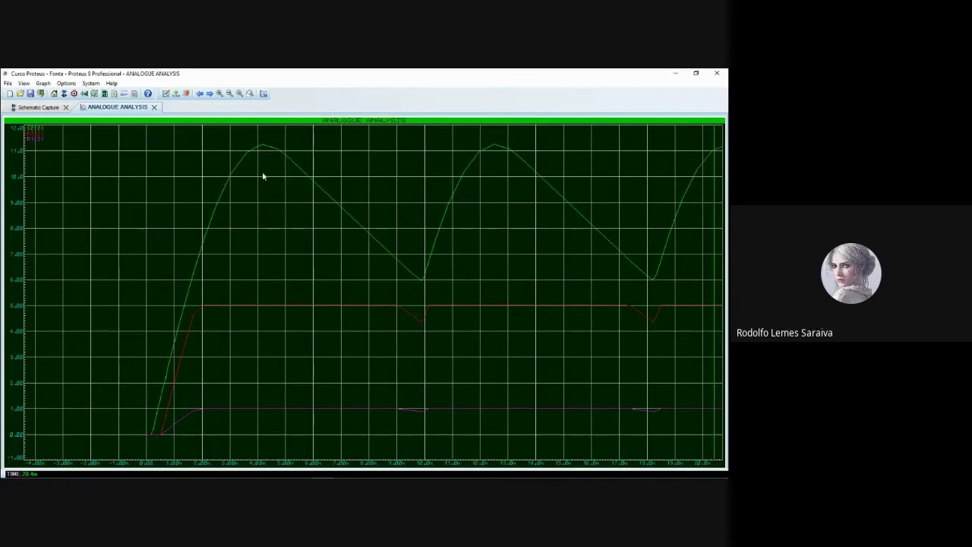
Read the capacitor voltage C2(2) at its peak and valley, and the regulator output voltage on its plateau and in its dip.
{"action": "left_click", "coordinate": [262, 148]}
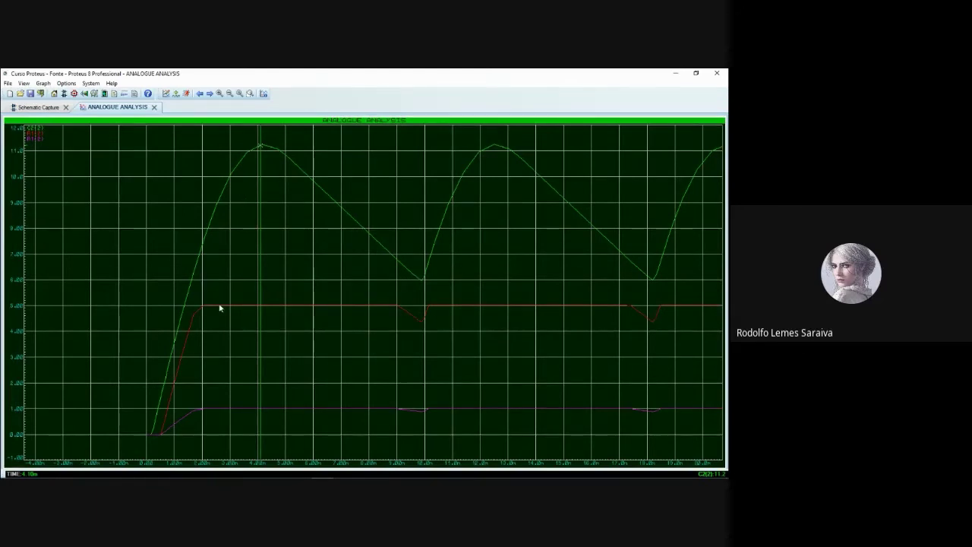
{"action": "left_click", "coordinate": [273, 303]}
{"action": "left_click", "coordinate": [339, 305]}
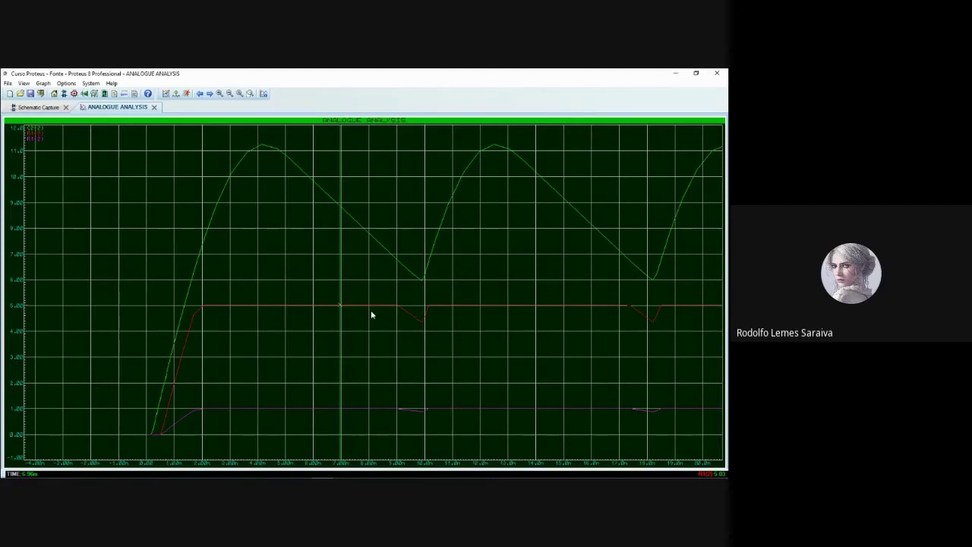
{"action": "left_click", "coordinate": [422, 280]}
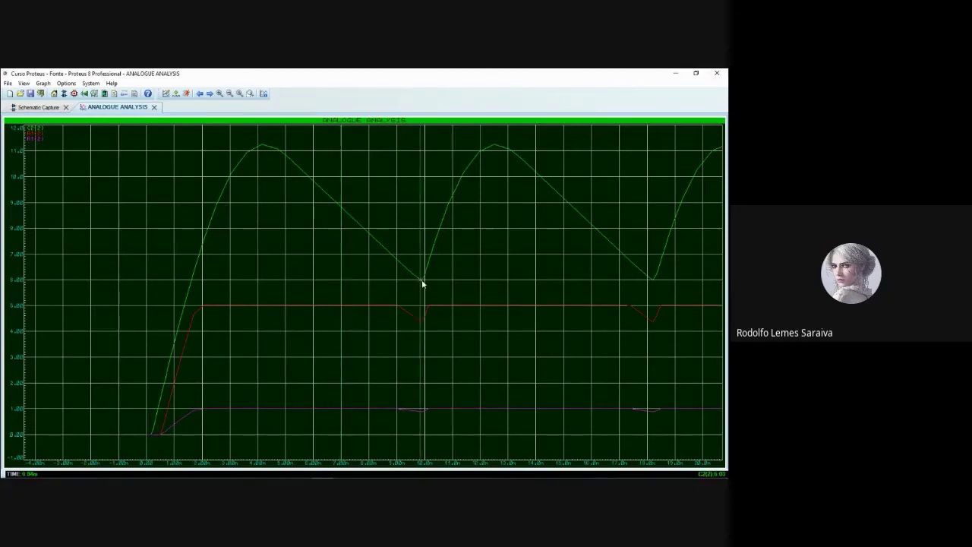
{"action": "left_click", "coordinate": [421, 322]}
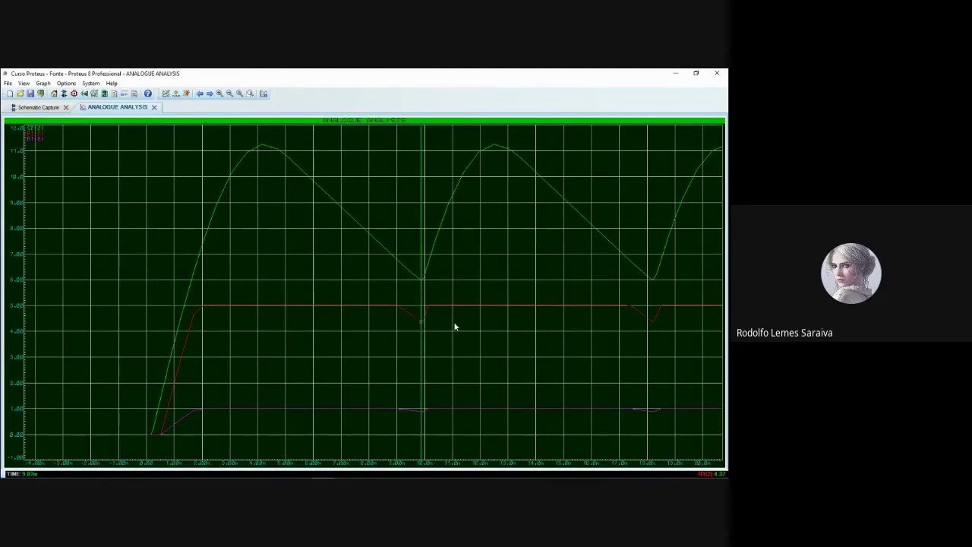
Step the graph cursor along the regulator output voltage trace from about 7 ms, past the dip near 10 ms, to 12 ms.
{"action": "left_click", "coordinate": [334, 303]}
{"action": "key", "text": "Right"}
{"action": "key", "text": "Right"}
{"action": "key", "text": "Right"}
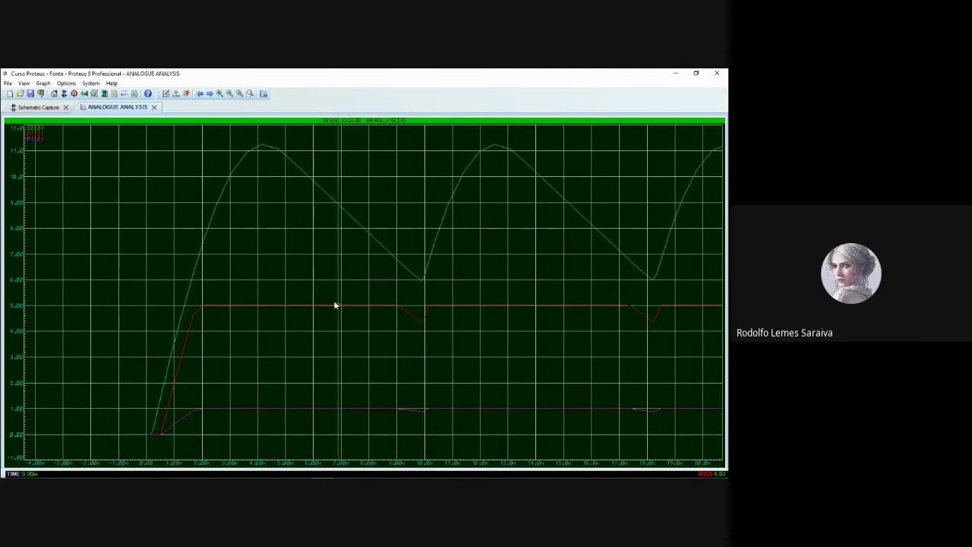
{"action": "key", "text": "Right"}
{"action": "key", "text": "Right"}
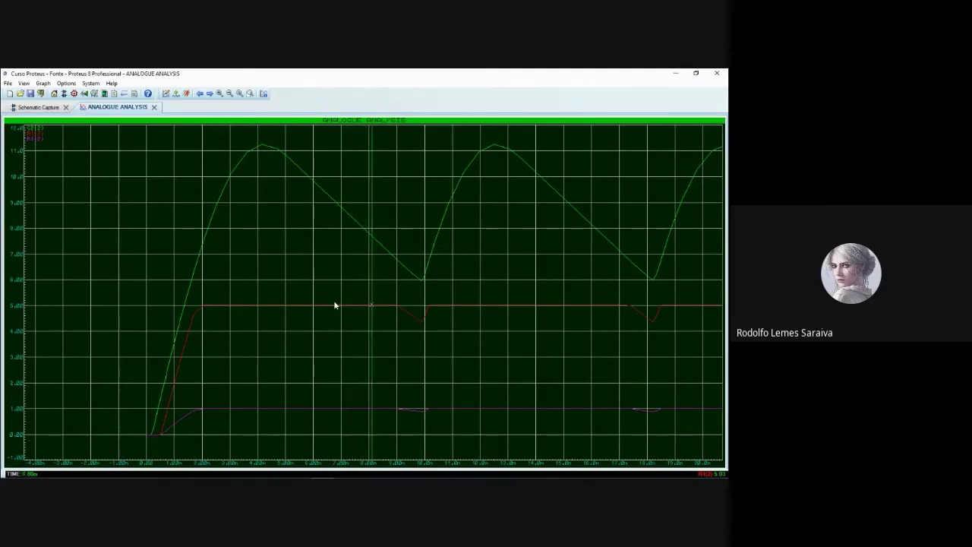
{"action": "left_click", "coordinate": [334, 303]}
{"action": "key", "text": "Right"}
{"action": "key", "text": "Right"}
{"action": "key", "text": "Right"}
{"action": "key", "text": "Right"}
{"action": "key", "text": "Right"}
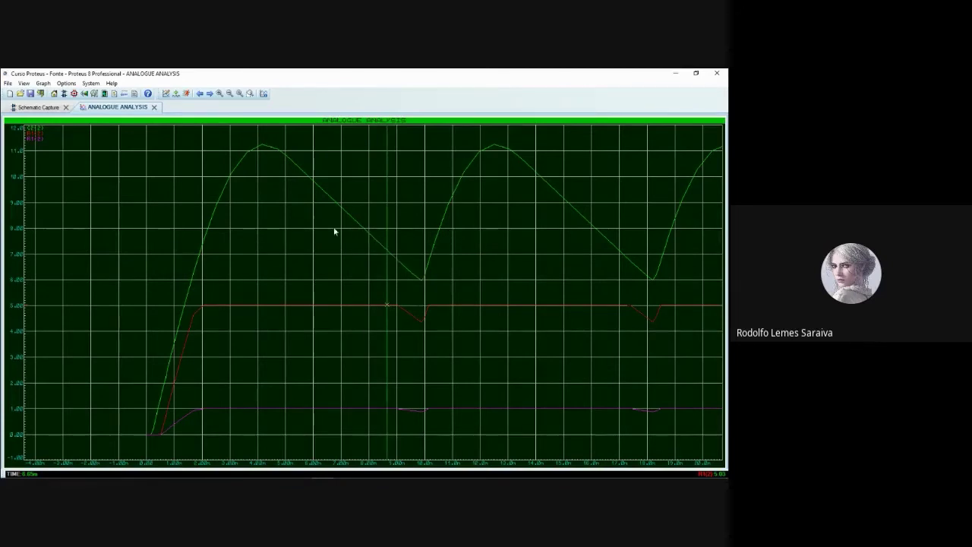
{"action": "left_click", "coordinate": [420, 278]}
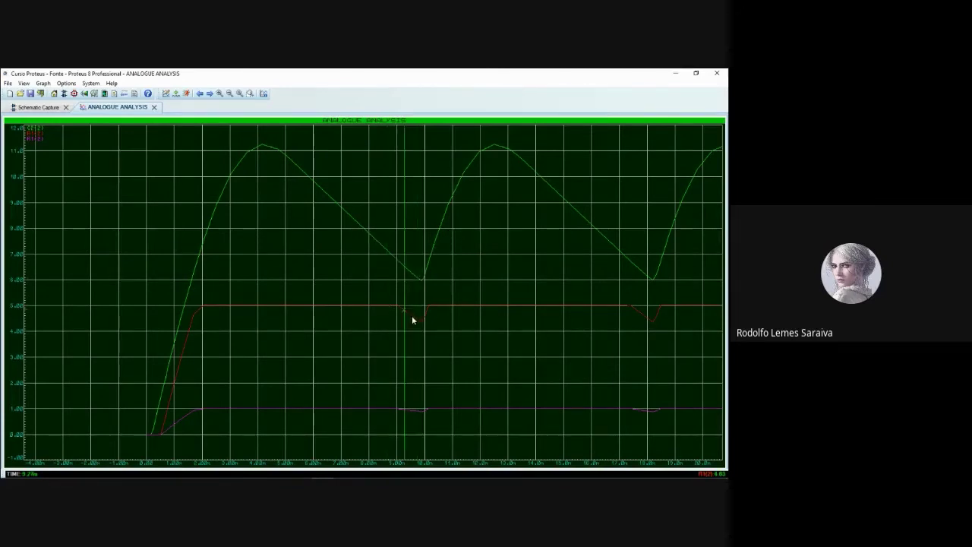
{"action": "left_click", "coordinate": [424, 317]}
{"action": "key", "text": "Right"}
{"action": "key", "text": "Right"}
{"action": "key", "text": "Right"}
{"action": "key", "text": "Right"}
{"action": "key", "text": "Right"}
{"action": "key", "text": "Right"}
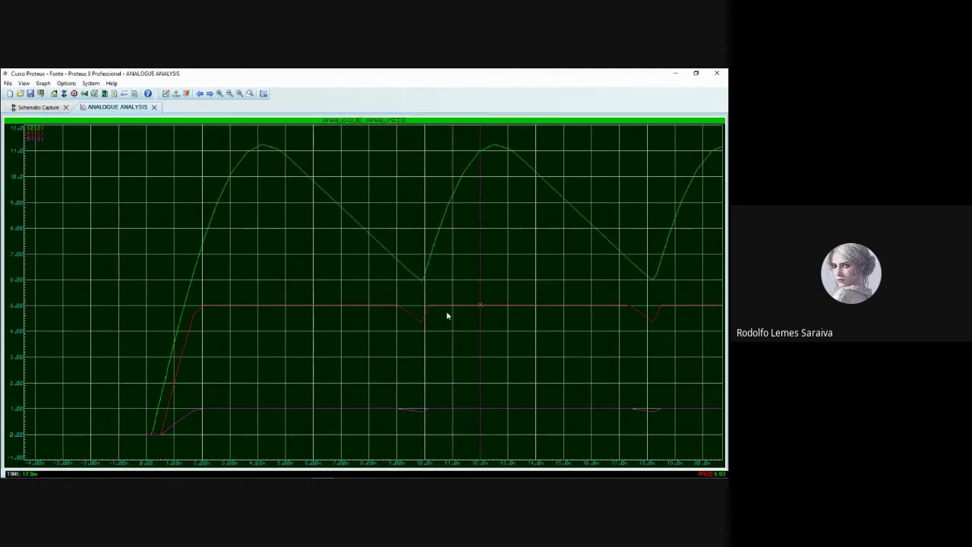
Trace the R1 load current with the graph cursor from about 2 ms to its dip just before 10 ms.
{"action": "left_click", "coordinate": [203, 412]}
{"action": "key", "text": "Right"}
{"action": "key", "text": "Right"}
{"action": "key", "text": "Right"}
{"action": "key", "text": "Right"}
{"action": "key", "text": "Right"}
{"action": "key", "text": "Right"}
{"action": "key", "text": "Right"}
{"action": "key", "text": "Right"}
{"action": "key", "text": "Right"}
{"action": "key", "text": "Right"}
{"action": "key", "text": "Right"}
{"action": "key", "text": "Right"}
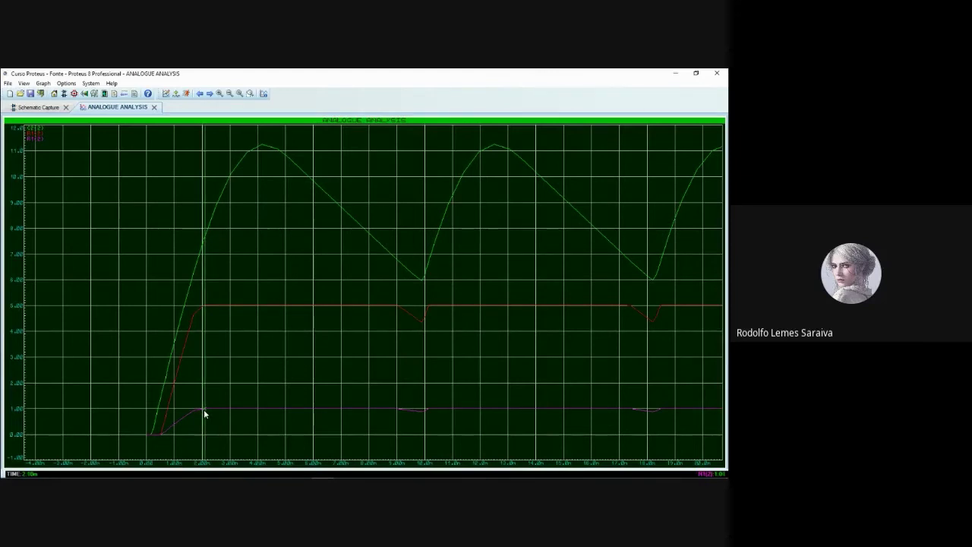
{"action": "key", "text": "Right"}
{"action": "key", "text": "Right"}
{"action": "key", "text": "Right"}
{"action": "key", "text": "Right"}
{"action": "key", "text": "Right"}
{"action": "key", "text": "Right"}
{"action": "key", "text": "Right"}
{"action": "key", "text": "Right"}
{"action": "key", "text": "Right"}
{"action": "key", "text": "Right"}
{"action": "key", "text": "Right"}
{"action": "key", "text": "Right"}
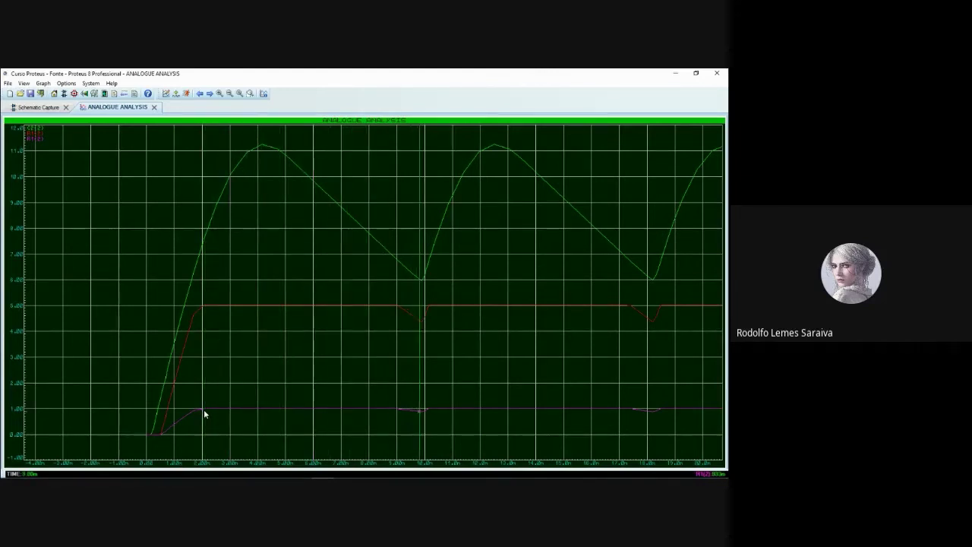
{"action": "key", "text": "Right"}
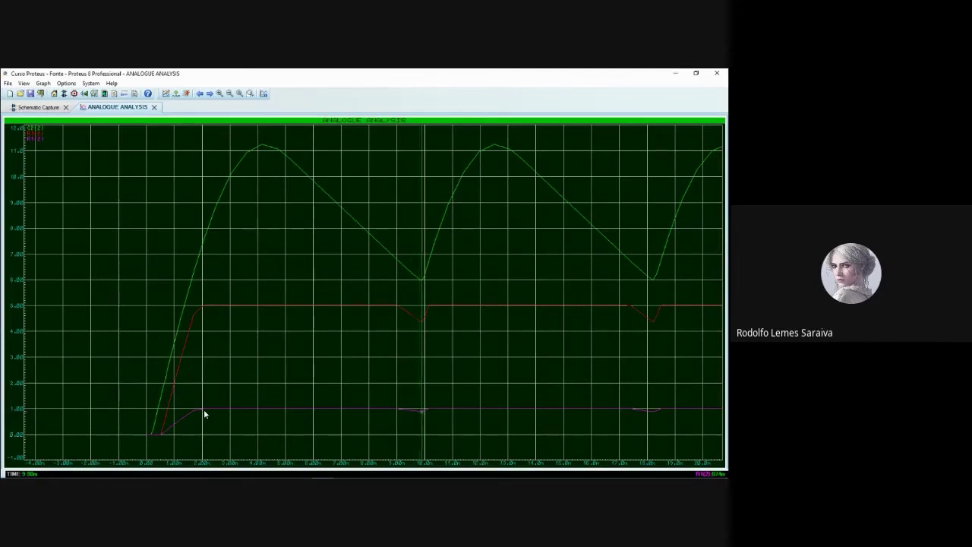
Examine the regulator output voltage by moving the cursor back and forth through its dip between about 9 and 10 ms.
{"action": "left_click_drag", "start_coordinate": [423, 313], "coordinate": [402, 310]}
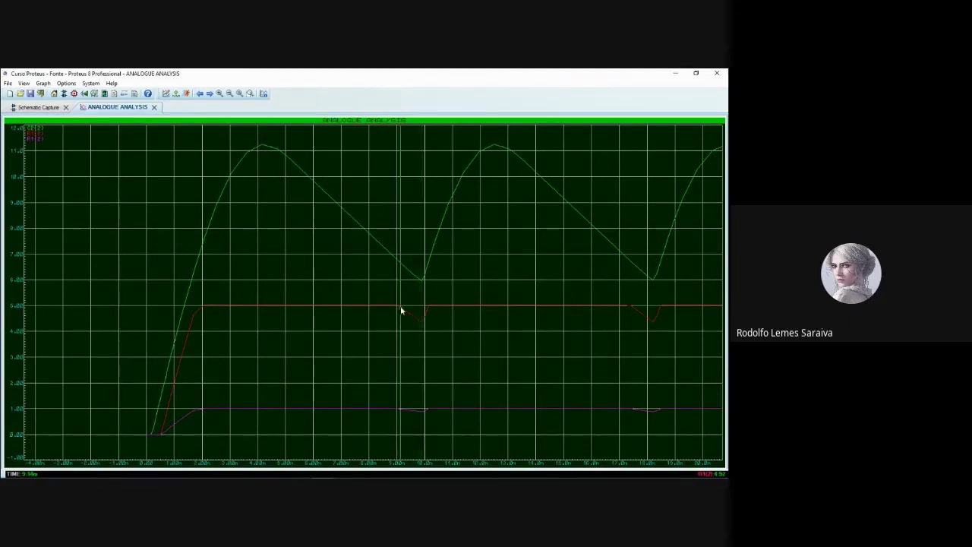
{"action": "key", "text": "Right"}
{"action": "key", "text": "Right"}
{"action": "key", "text": "Right"}
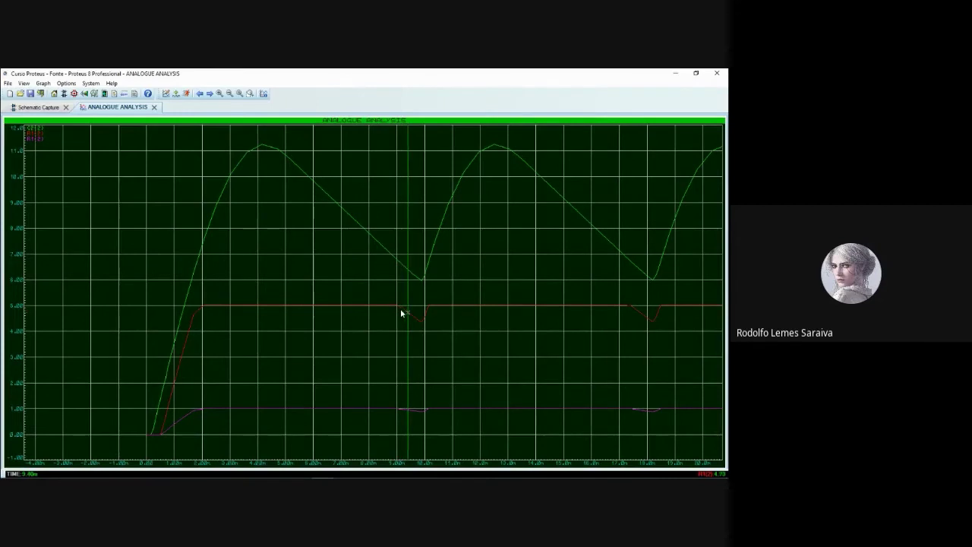
{"action": "key", "text": "Right"}
{"action": "key", "text": "Right"}
{"action": "key", "text": "Right"}
{"action": "key", "text": "Right"}
{"action": "key", "text": "Right"}
{"action": "key", "text": "Right"}
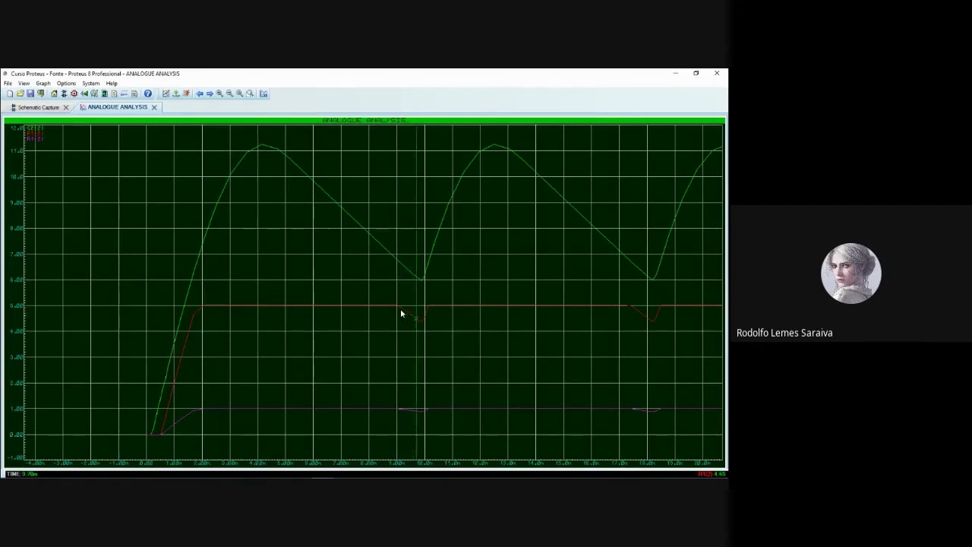
{"action": "key", "text": "Left"}
{"action": "key", "text": "Left"}
{"action": "key", "text": "Left"}
{"action": "key", "text": "Left"}
{"action": "key", "text": "Left"}
{"action": "key", "text": "Left"}
{"action": "key", "text": "Left"}
{"action": "key", "text": "Left"}
{"action": "key", "text": "Left"}
{"action": "key", "text": "Left"}
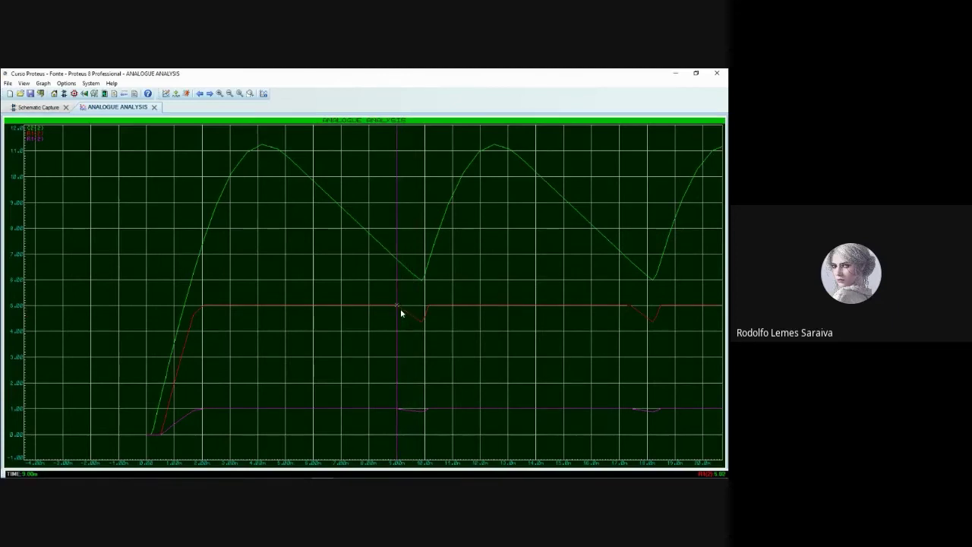
{"action": "key", "text": "Right"}
{"action": "key", "text": "Right"}
{"action": "key", "text": "Right"}
{"action": "key", "text": "Right"}
{"action": "key", "text": "Right"}
{"action": "key", "text": "Right"}
{"action": "key", "text": "Right"}
{"action": "key", "text": "Right"}
{"action": "key", "text": "Right"}
{"action": "key", "text": "Right"}
{"action": "key", "text": "Right"}
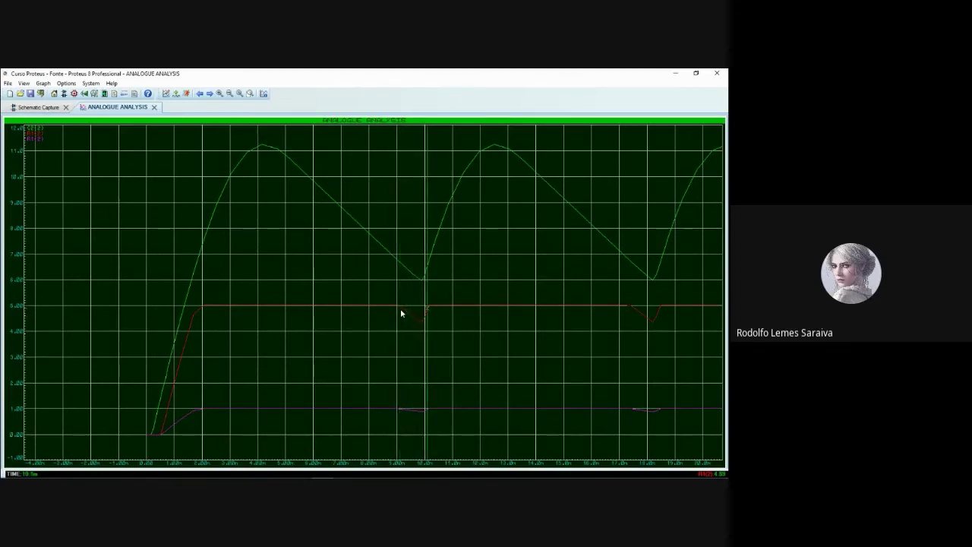
Close the maximized analogue graph and return to the schematic around filter capacitor C1.
{"action": "left_click", "coordinate": [154, 107]}
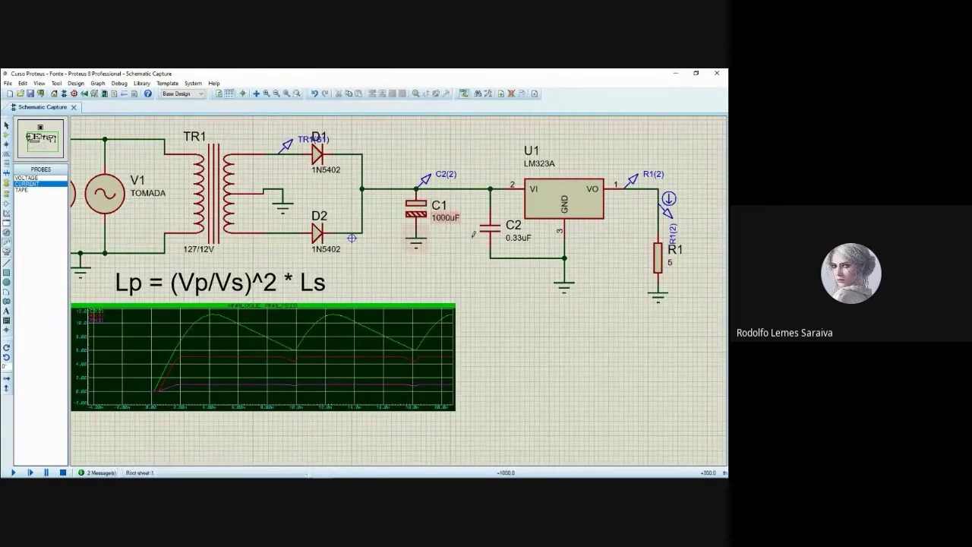
{"action": "left_click_drag", "start_coordinate": [438, 257], "coordinate": [409, 272]}
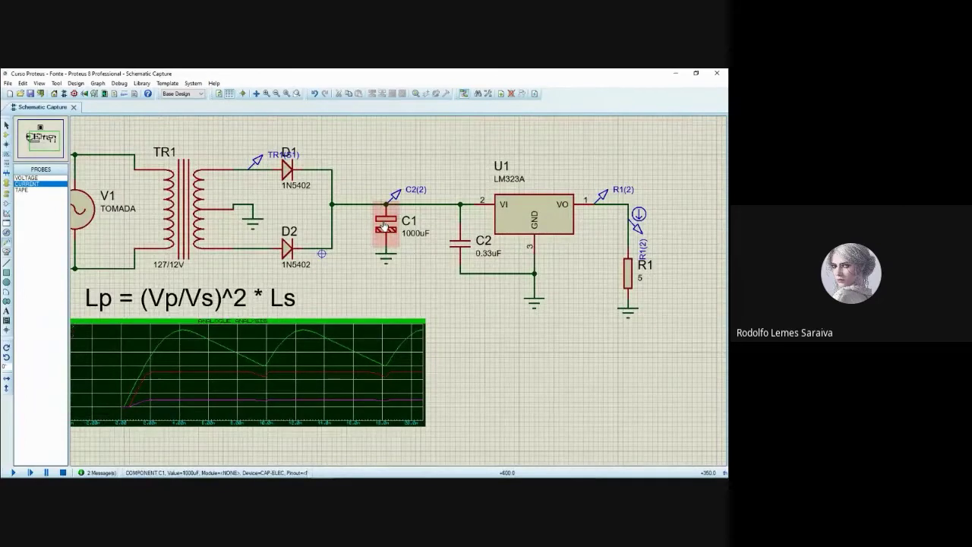
Set filter capacitor C1's capacitance to 2000uF and re-simulate the analogue graph.
{"action": "double_click", "coordinate": [384, 225]}
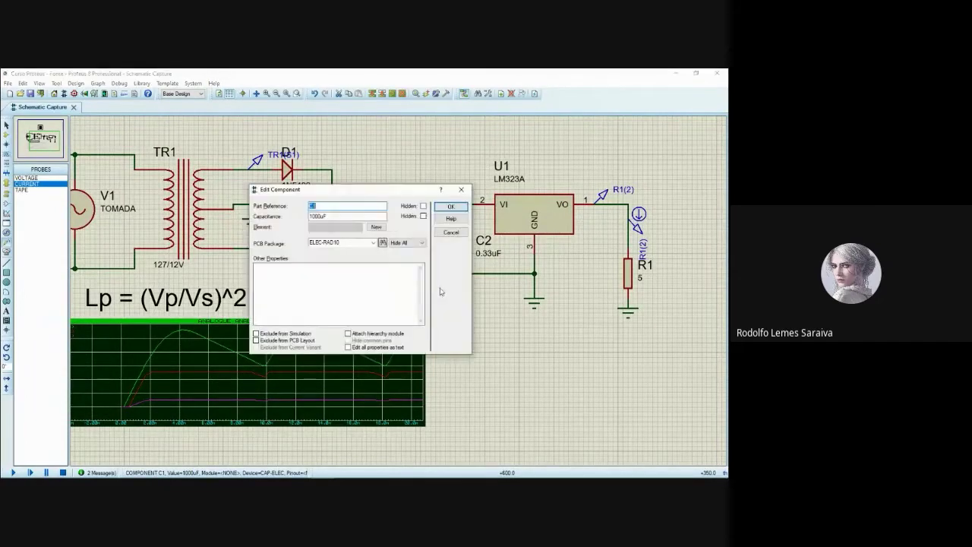
{"action": "left_click", "coordinate": [321, 217]}
{"action": "key", "text": "BackSpace"}
{"action": "type", "text": "2"}
{"action": "key", "text": "Return"}
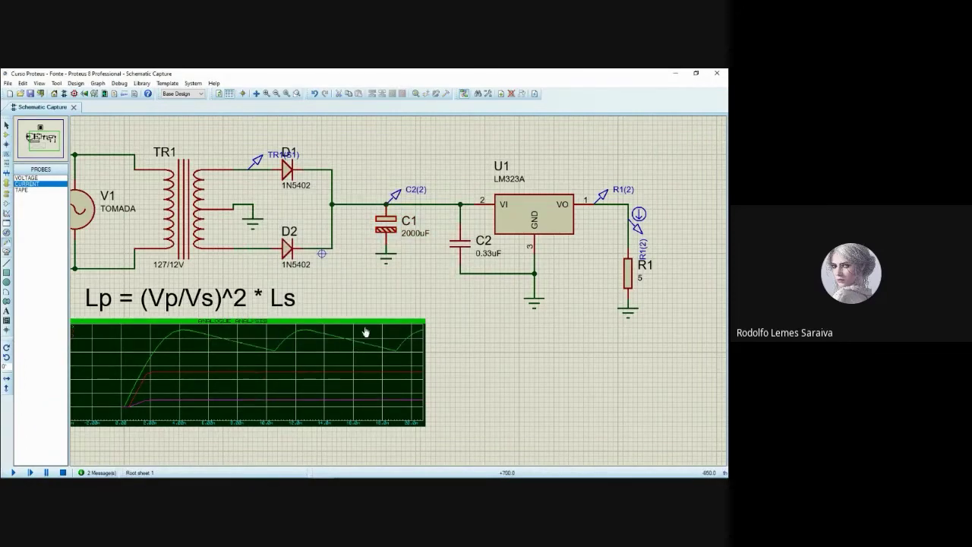
Maximize the analogue graph, examine the regulator output voltage and the C1 ripple down to its minimum near 10.6 ms, and close it.
{"action": "right_click", "coordinate": [226, 358]}
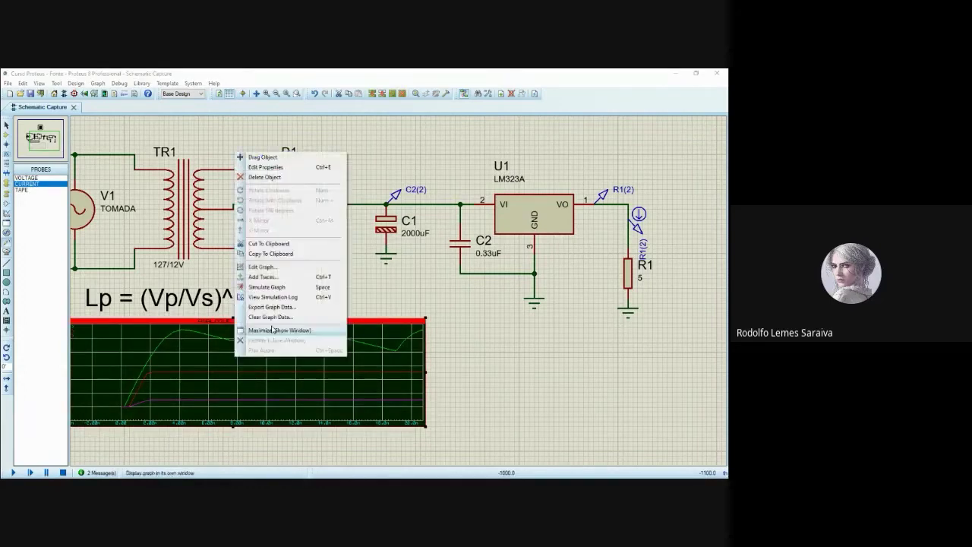
{"action": "left_click", "coordinate": [266, 330]}
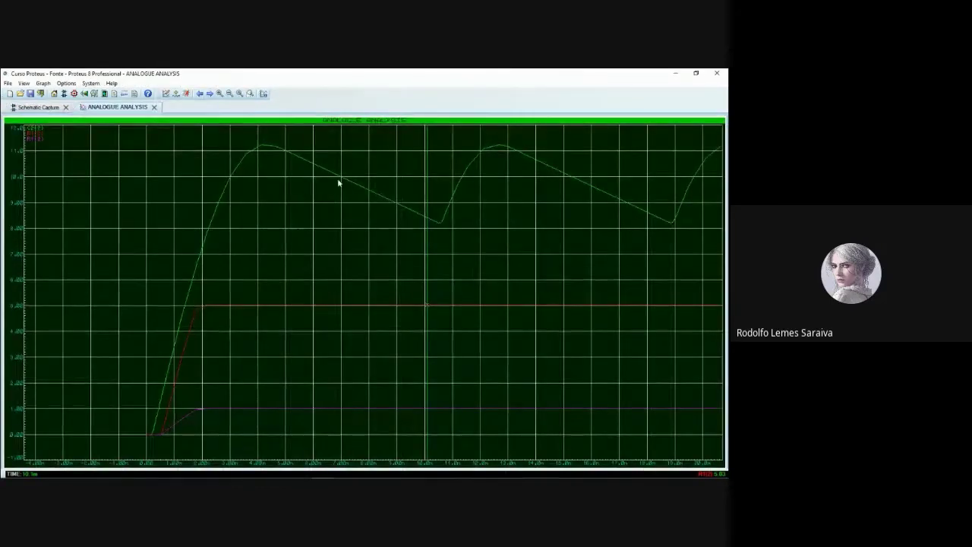
{"action": "left_click", "coordinate": [295, 158]}
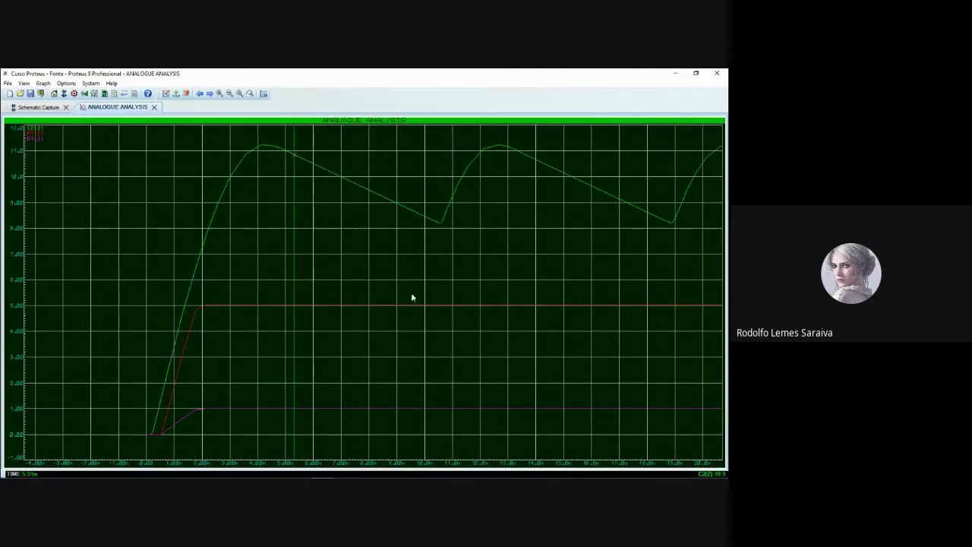
{"action": "left_click", "coordinate": [415, 313]}
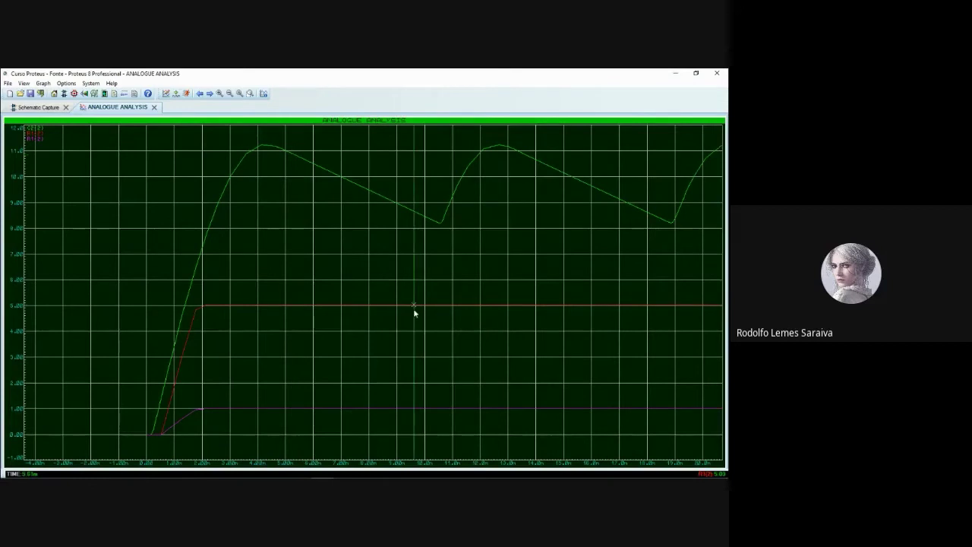
{"action": "key", "text": "Right"}
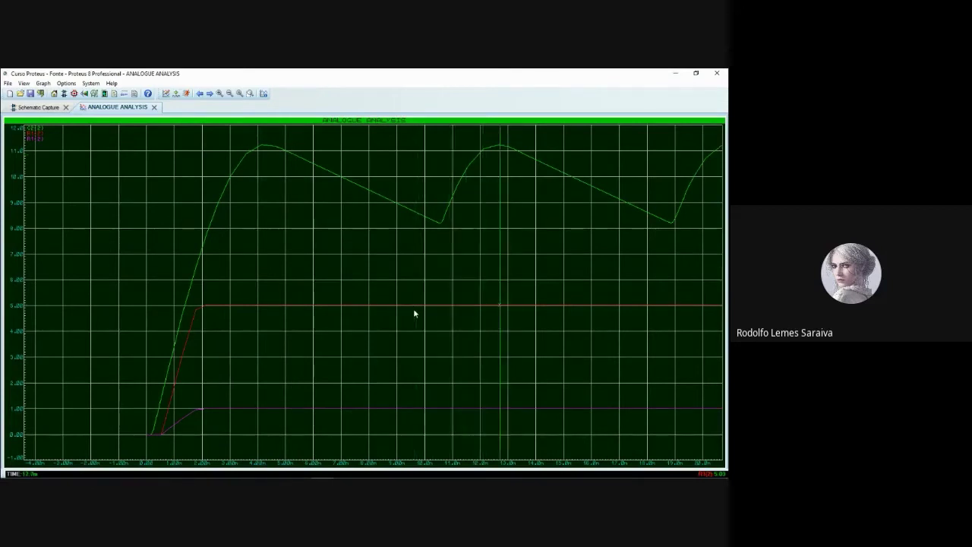
{"action": "key", "text": "Right"}
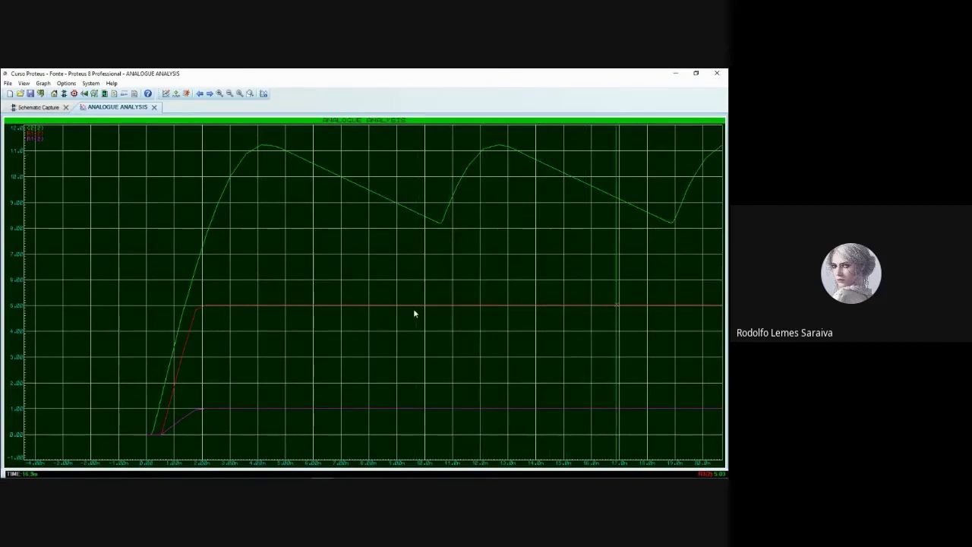
{"action": "key", "text": "Left"}
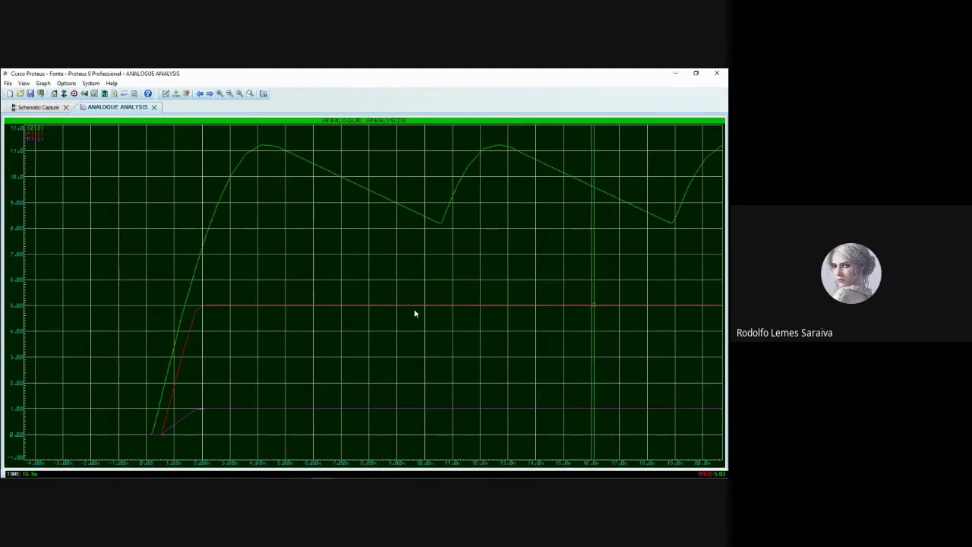
{"action": "key", "text": "Left"}
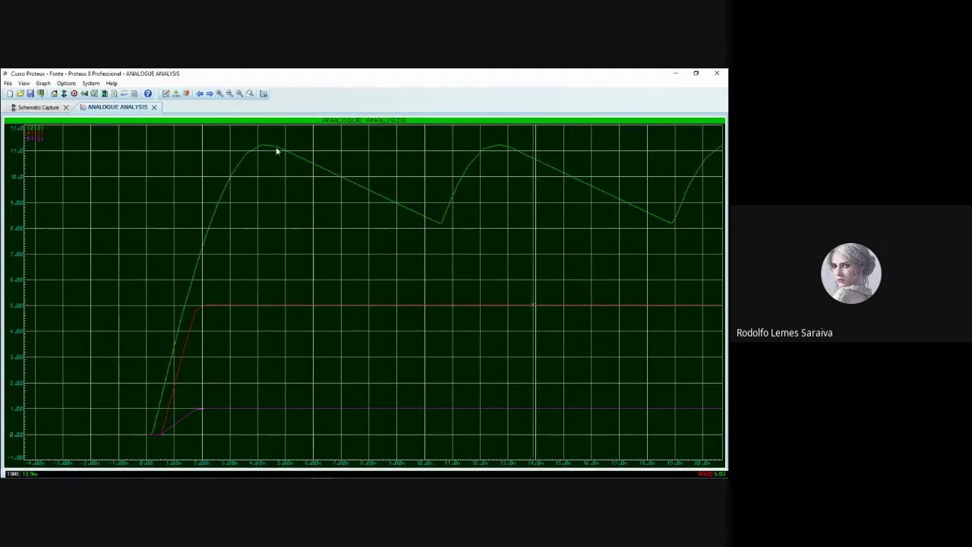
{"action": "left_click", "coordinate": [441, 225]}
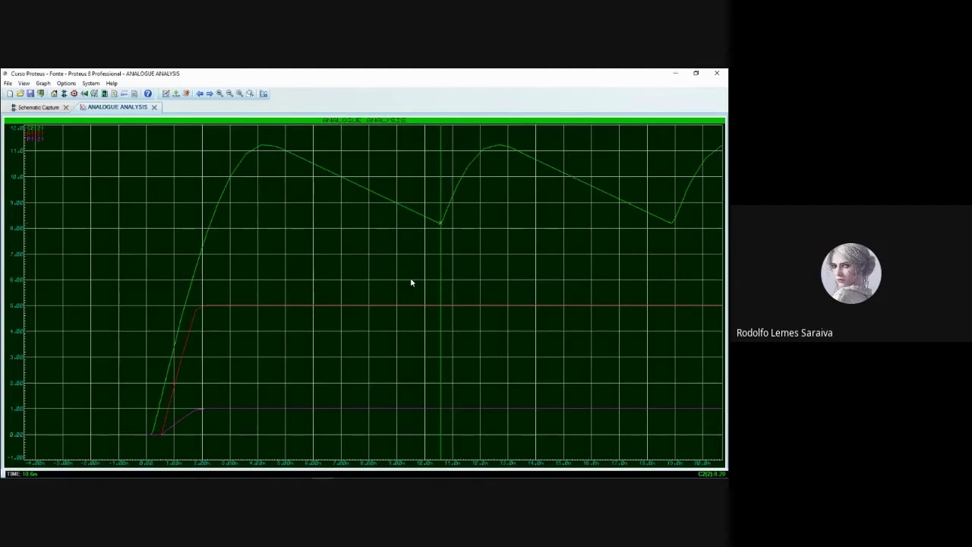
{"action": "left_click", "coordinate": [154, 107]}
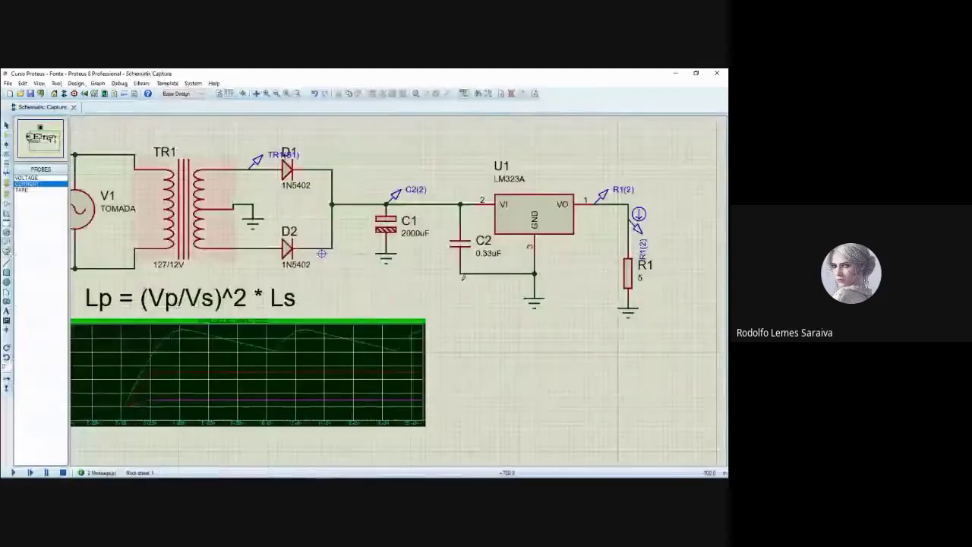
Set load resistor R1's value to 2 ohms.
{"action": "scroll", "coordinate": [467, 310], "scroll_direction": "up", "scroll_amount": 2}
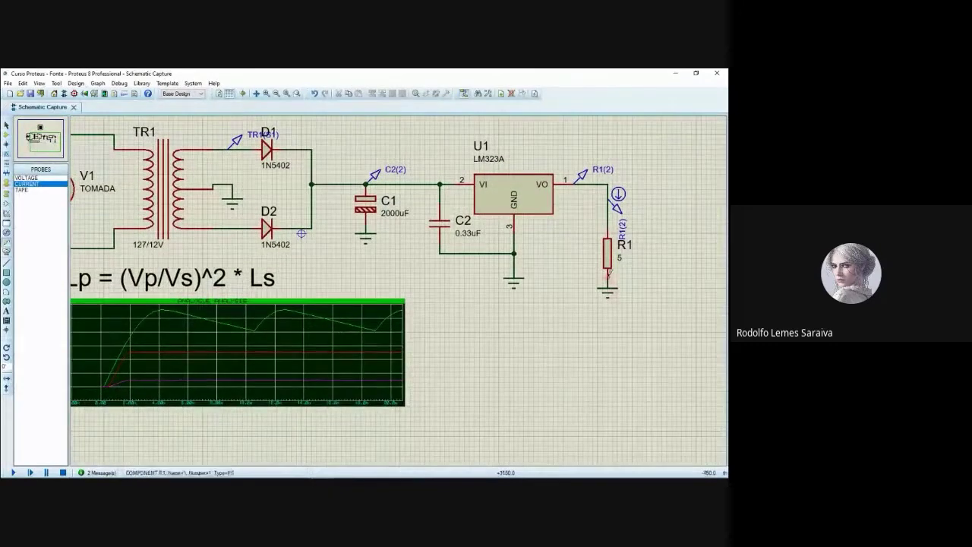
{"action": "double_click", "coordinate": [621, 261]}
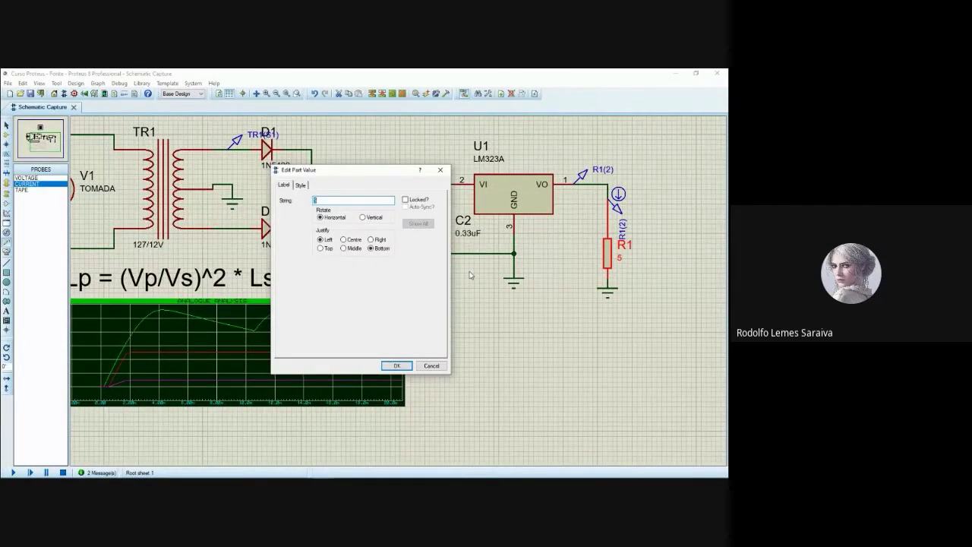
{"action": "left_click", "coordinate": [397, 366]}
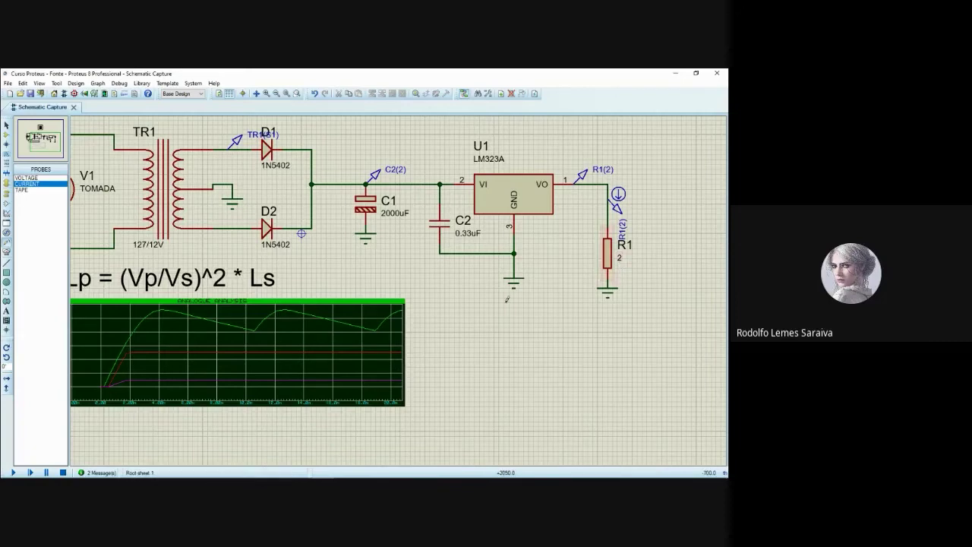
Run the interactive simulation to read the voltage and current probes with the new load, and stop it.
{"action": "key", "text": "F12"}
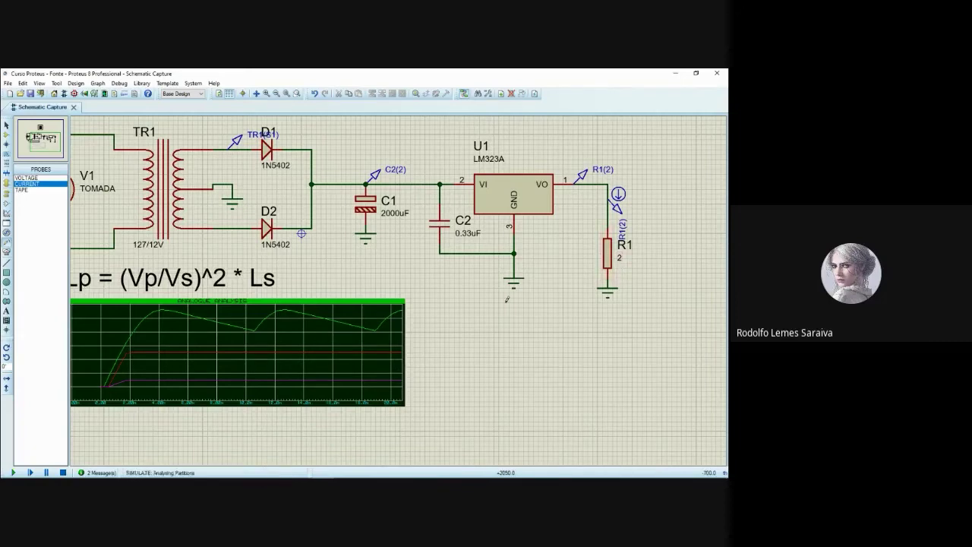
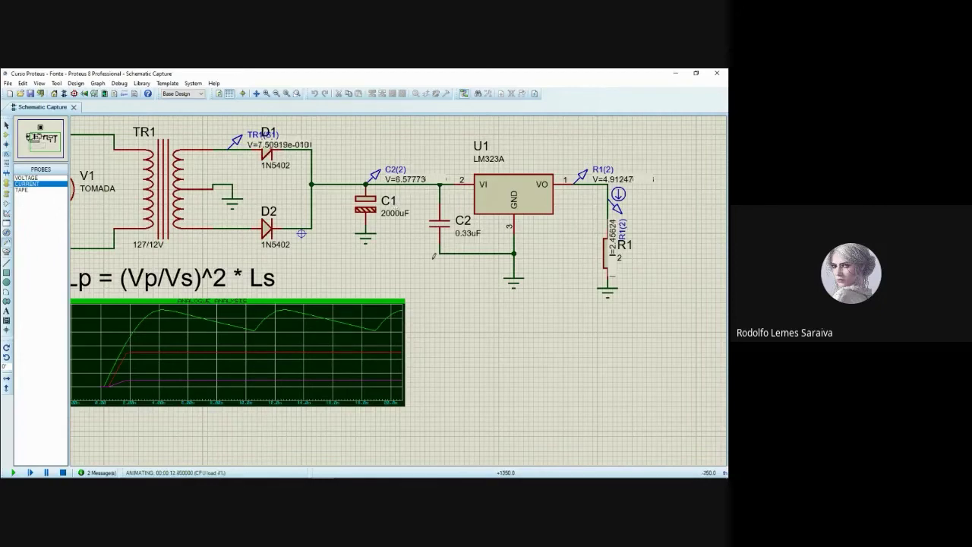
{"action": "key", "text": "shift+Pause"}
{"action": "left_click", "coordinate": [456, 251]}
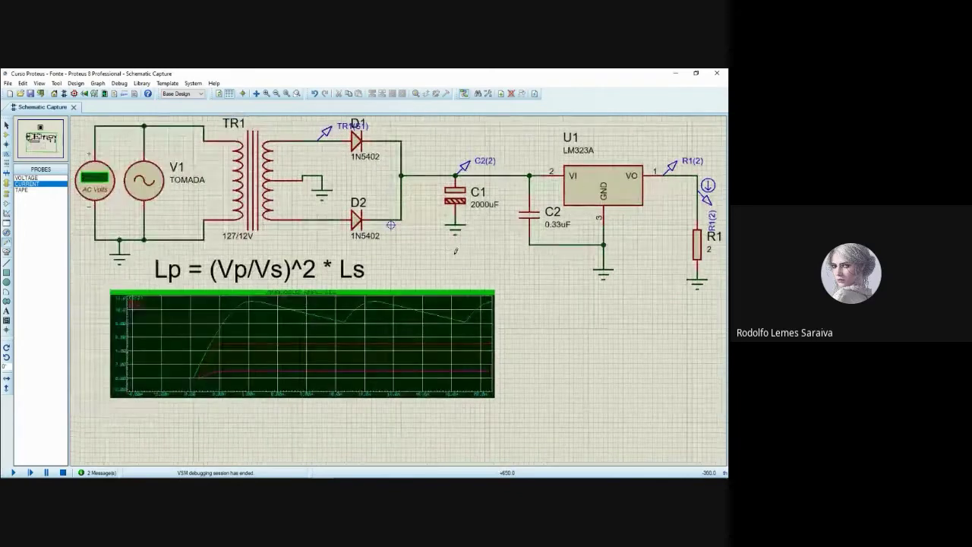
Re-simulate the analogue graph for the 2-ohm load and maximize it.
{"action": "key", "text": "space"}
{"action": "right_click", "coordinate": [417, 300]}
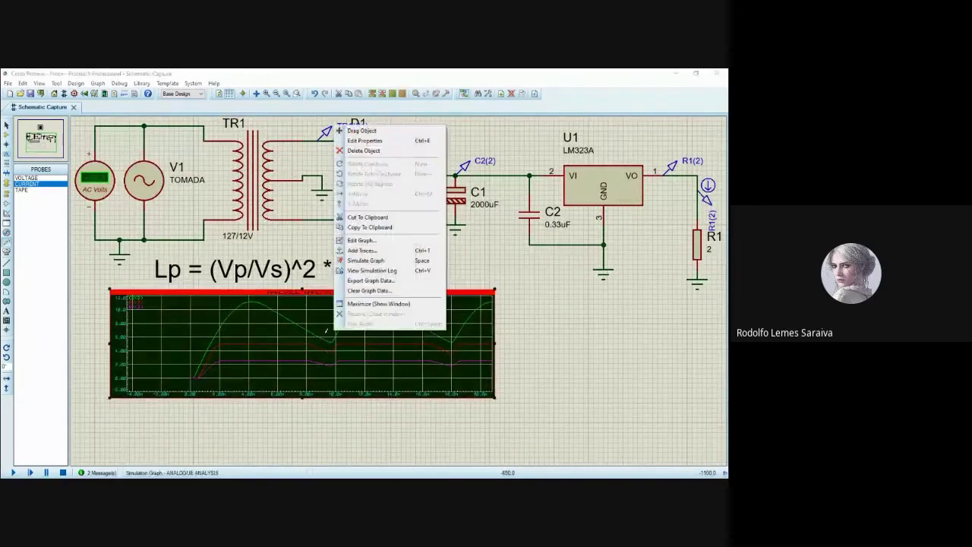
{"action": "left_click", "coordinate": [380, 306]}
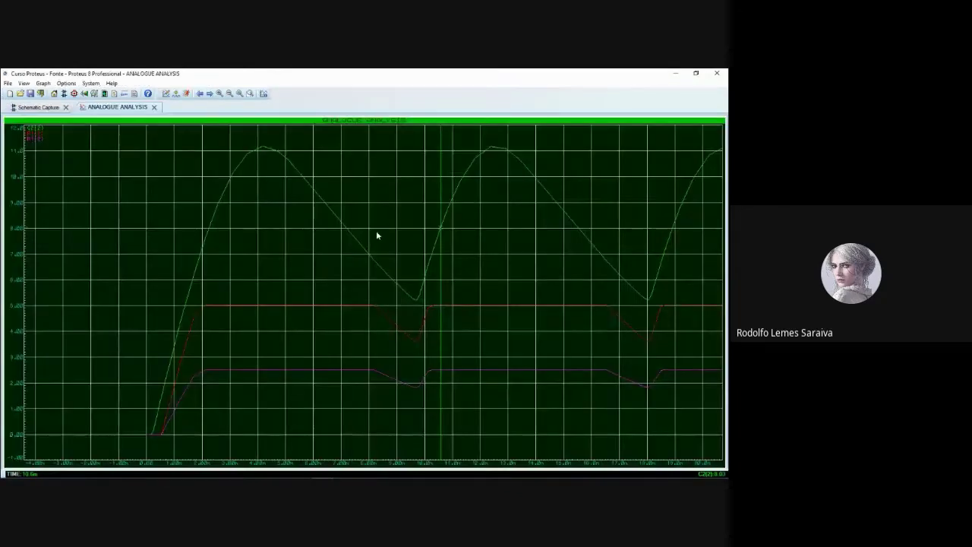
Step the graph cursor along the C1 voltage trace from about 8 ms, past its minimum, to 11 ms.
{"action": "left_click", "coordinate": [358, 249]}
{"action": "key", "text": "Right"}
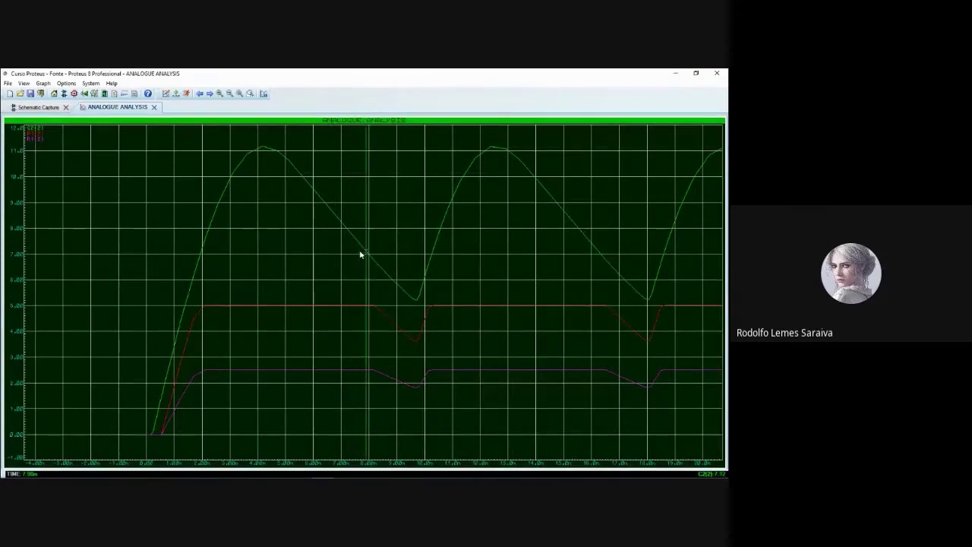
{"action": "key", "text": "Right"}
{"action": "key", "text": "Right"}
{"action": "key", "text": "Right"}
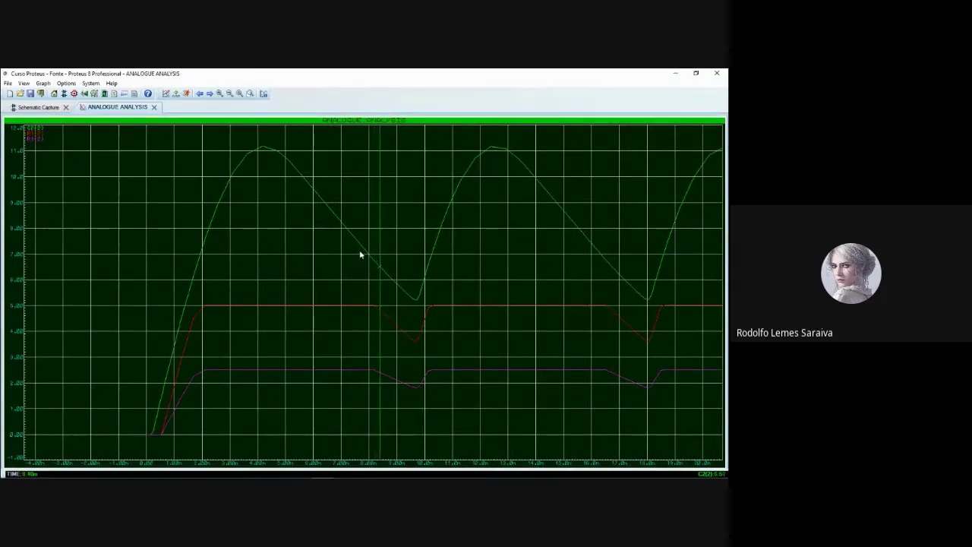
{"action": "key", "text": "Right"}
{"action": "key", "text": "Right"}
{"action": "key", "text": "Right"}
{"action": "key", "text": "Right"}
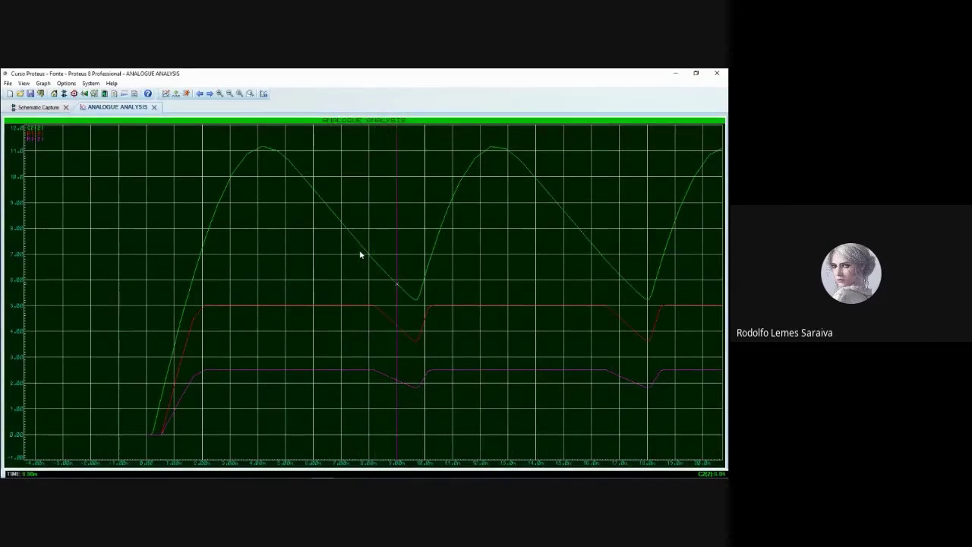
{"action": "key", "text": "Right"}
{"action": "key", "text": "Right"}
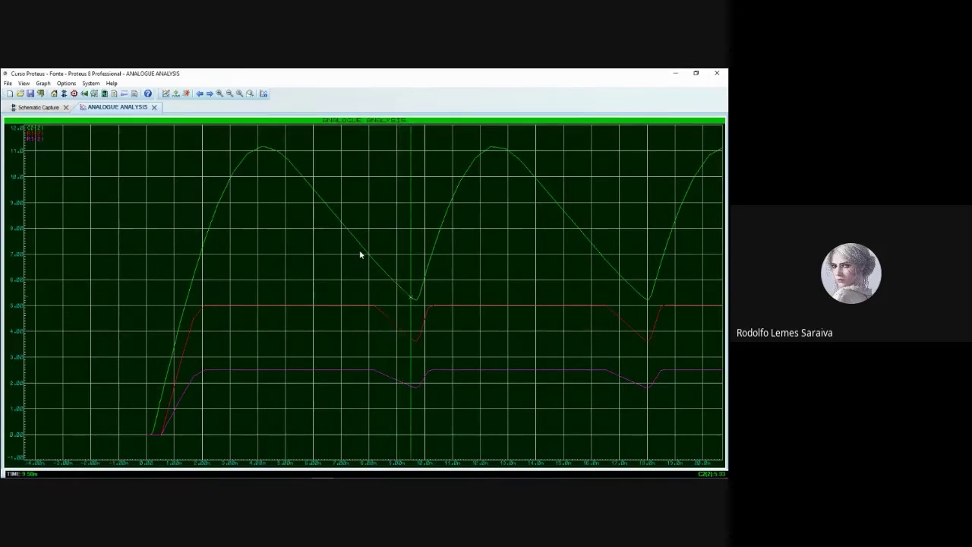
{"action": "key", "text": "Right"}
{"action": "key", "text": "Right"}
{"action": "key", "text": "Right"}
{"action": "key", "text": "Right"}
{"action": "key", "text": "Right"}
{"action": "key", "text": "Right"}
{"action": "key", "text": "Right"}
{"action": "key", "text": "Right"}
{"action": "key", "text": "Right"}
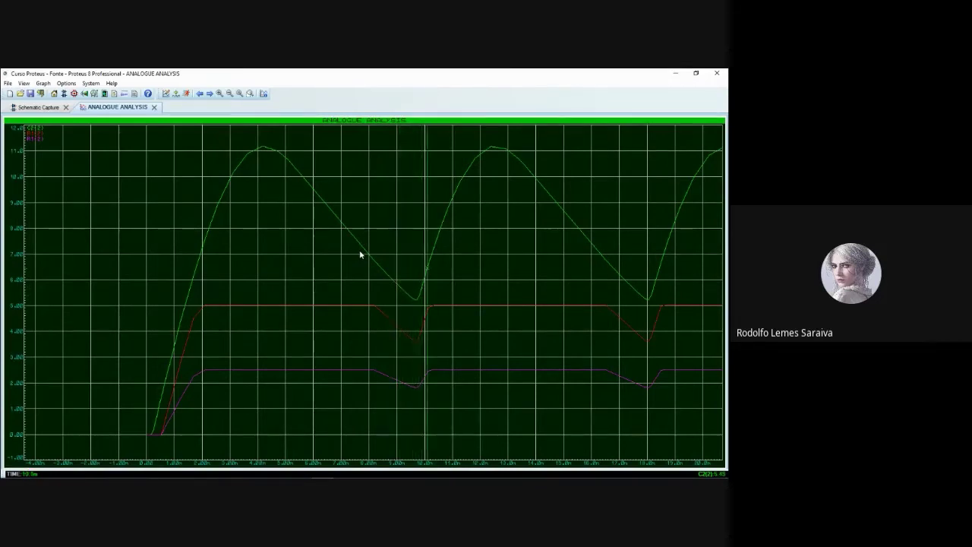
{"action": "key", "text": "Right"}
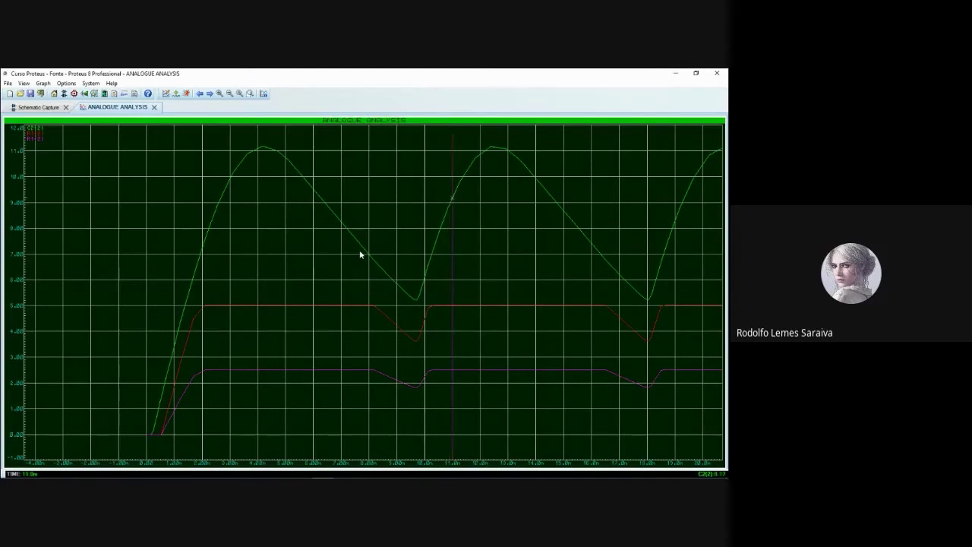
Move the graph cursor back along the C1 voltage trace from 11 ms to about 8.4 ms.
{"action": "key", "text": "Left"}
{"action": "key", "text": "Left"}
{"action": "key", "text": "Left"}
{"action": "key", "text": "Left"}
{"action": "key", "text": "Left"}
{"action": "key", "text": "Left"}
{"action": "key", "text": "Left"}
{"action": "key", "text": "Left"}
{"action": "key", "text": "Left"}
{"action": "key", "text": "Left"}
{"action": "key", "text": "Left"}
{"action": "key", "text": "Left"}
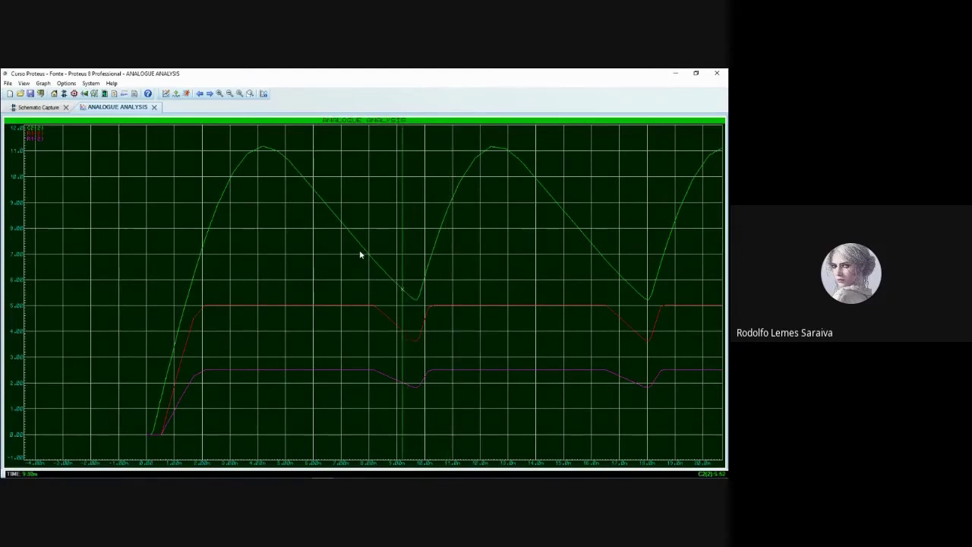
{"action": "key", "text": "Left"}
{"action": "key", "text": "Left"}
{"action": "key", "text": "Left"}
{"action": "key", "text": "Left"}
{"action": "key", "text": "Left"}
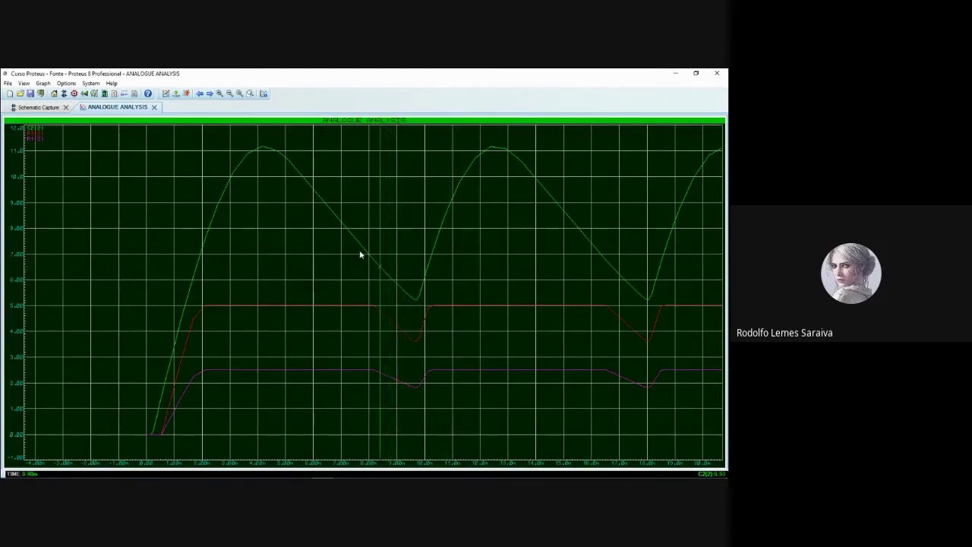
Examine the C1 voltage where the regulator output dips, between about 8.2 and 10.1 ms, and close the maximized graph.
{"action": "key", "text": "Right"}
{"action": "key", "text": "Right"}
{"action": "key", "text": "Right"}
{"action": "key", "text": "Right"}
{"action": "key", "text": "Right"}
{"action": "key", "text": "Right"}
{"action": "key", "text": "Right"}
{"action": "key", "text": "Right"}
{"action": "key", "text": "Right"}
{"action": "key", "text": "Right"}
{"action": "key", "text": "Right"}
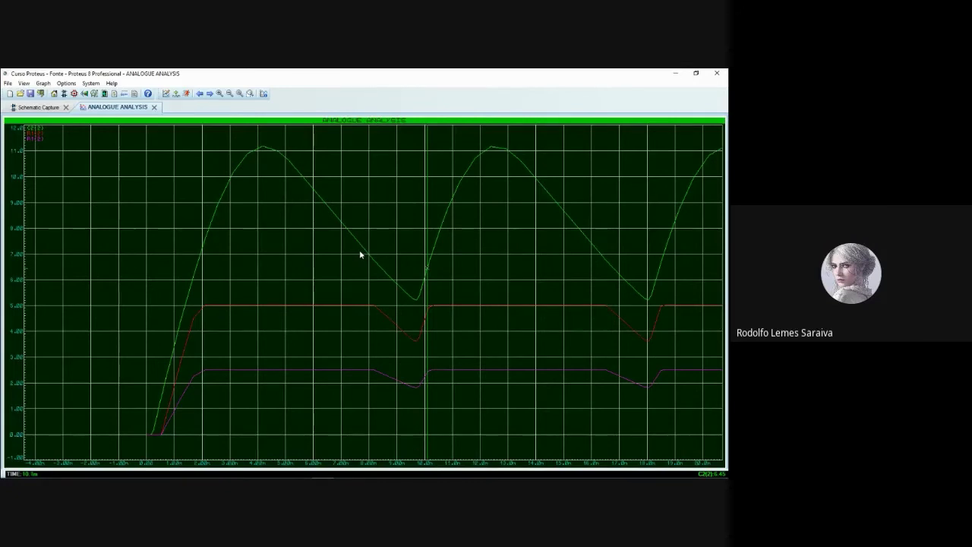
{"action": "key", "text": "Left"}
{"action": "key", "text": "Left"}
{"action": "key", "text": "Left"}
{"action": "key", "text": "Left"}
{"action": "key", "text": "Left"}
{"action": "key", "text": "Left"}
{"action": "key", "text": "Left"}
{"action": "key", "text": "Left"}
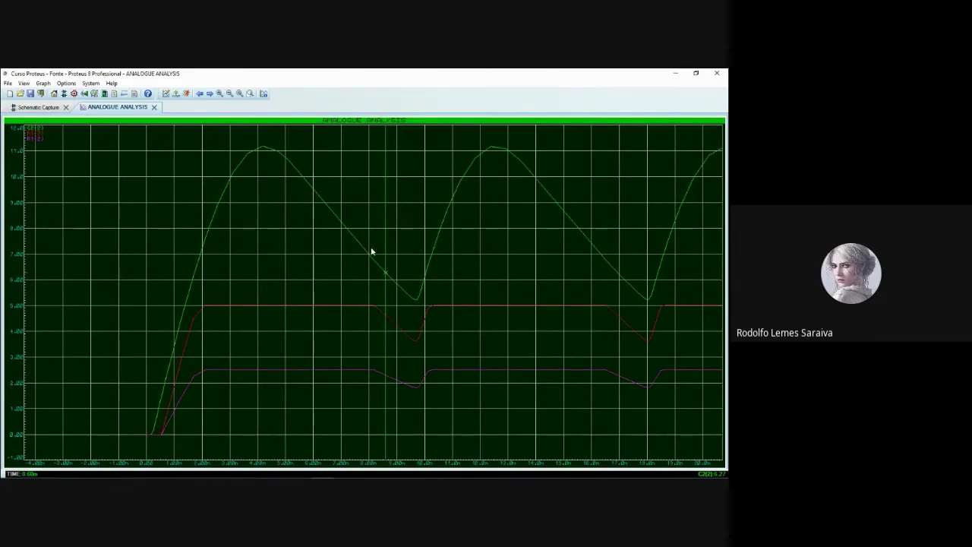
{"action": "key", "text": "Left"}
{"action": "key", "text": "Left"}
{"action": "key", "text": "Left"}
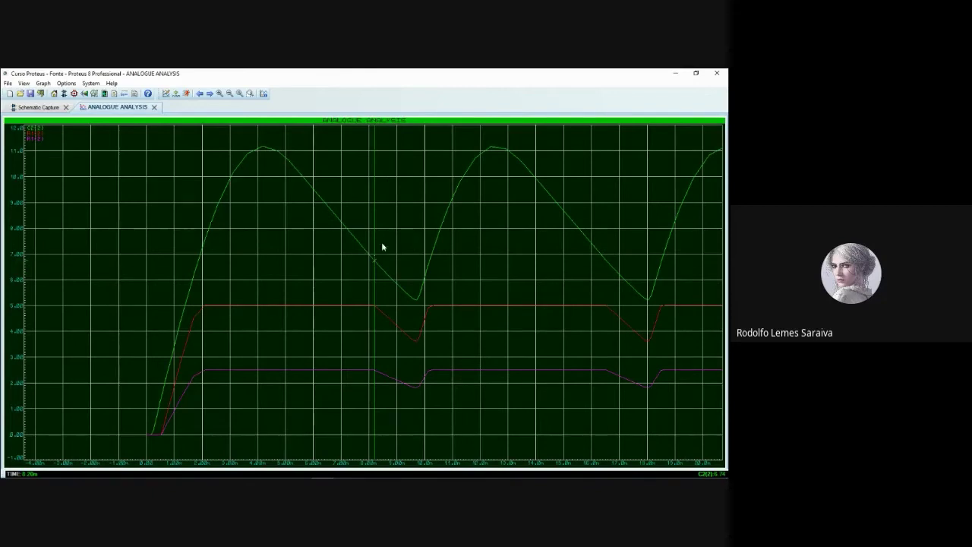
{"action": "key", "text": "Escape"}
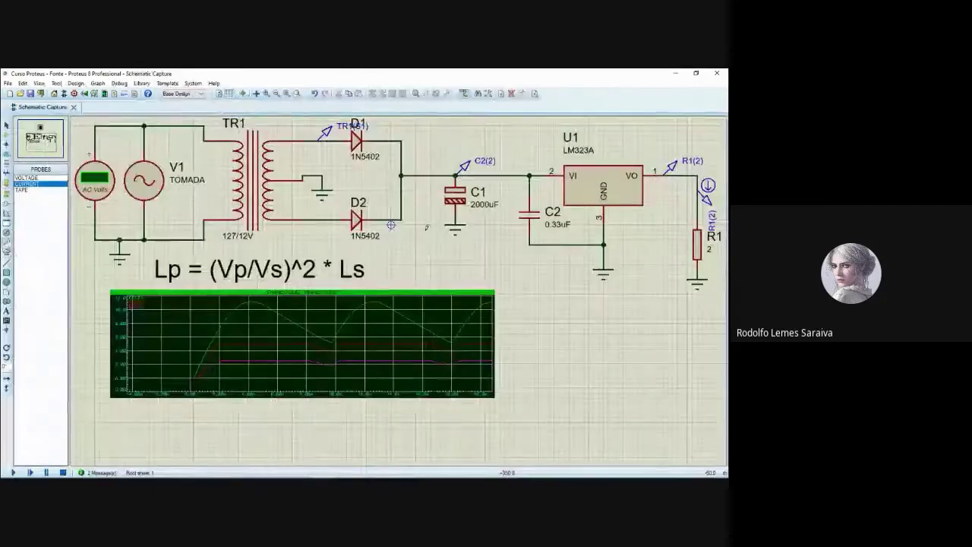
Run the live simulation to read the probes with the 2-ohm load, browse the virtual instruments to the DC ammeter, and stop it.
{"action": "scroll", "coordinate": [357, 271], "scroll_direction": "up", "scroll_amount": 3}
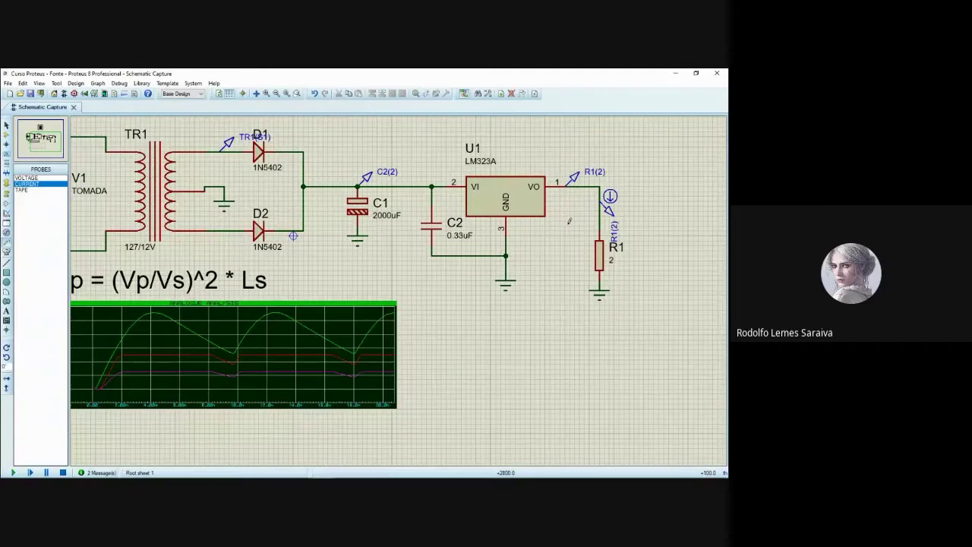
{"action": "key", "text": "F12"}
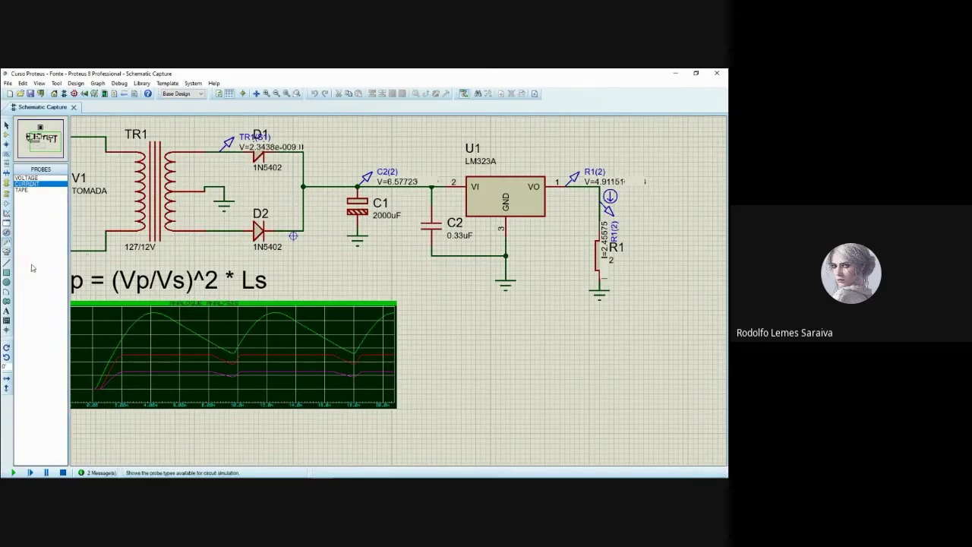
{"action": "left_click", "coordinate": [6, 254]}
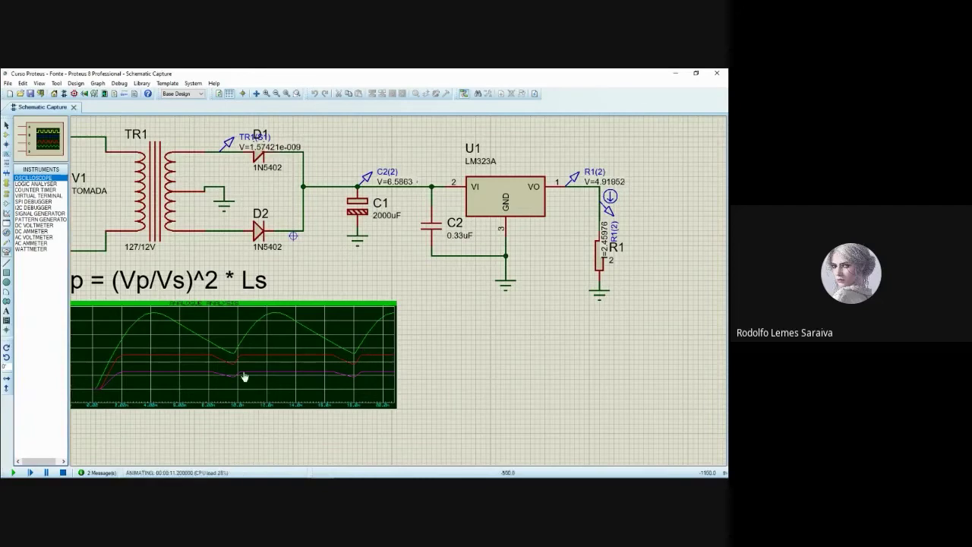
{"action": "left_click", "coordinate": [30, 243]}
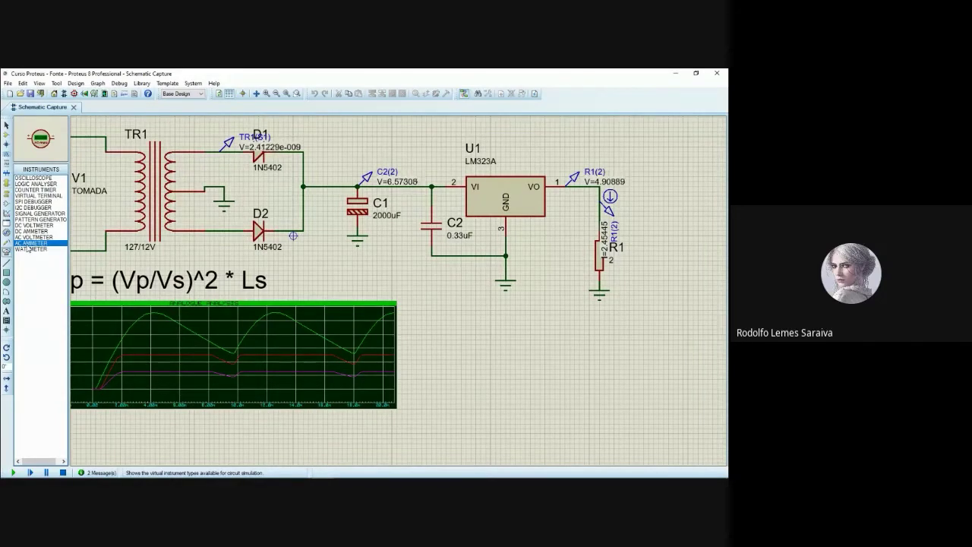
{"action": "key", "text": "Up"}
{"action": "key", "text": "Up"}
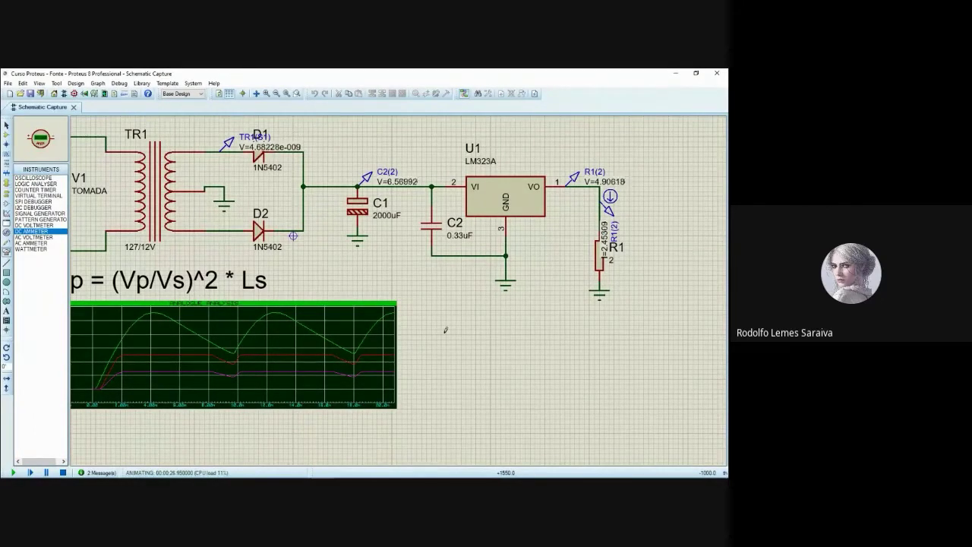
{"action": "key", "text": "shift+Pause"}
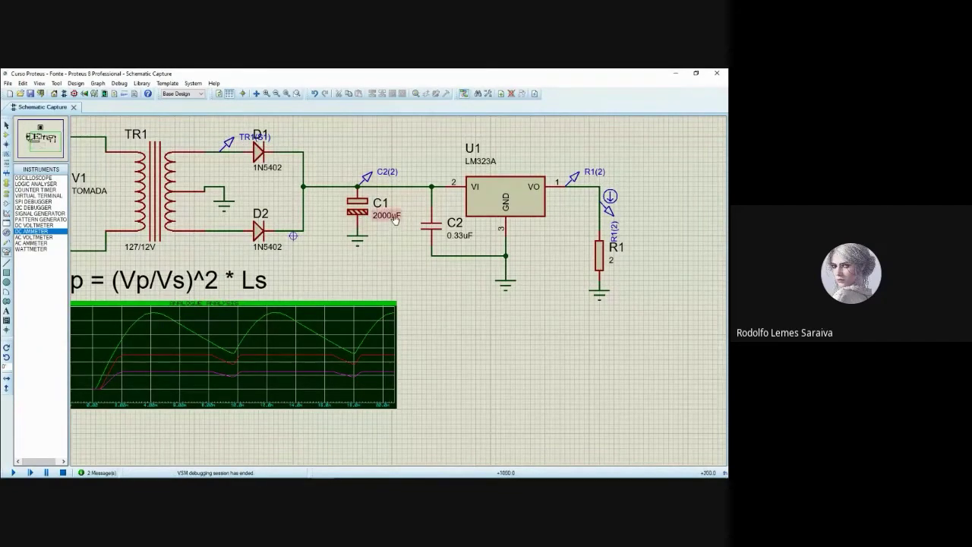
Set the capacitance of C1 to 4700uF.
{"action": "double_click", "coordinate": [395, 217]}
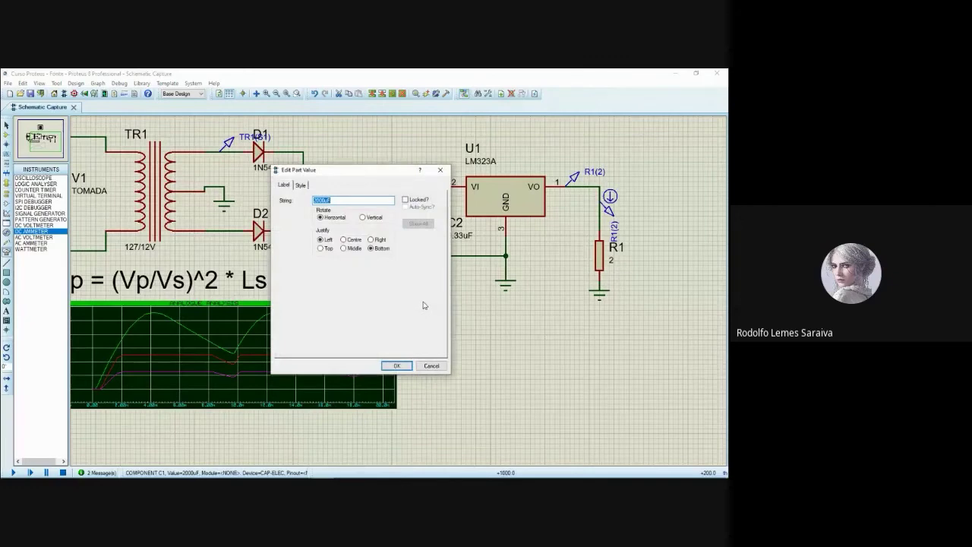
{"action": "type", "text": "47"}
{"action": "key", "text": "Return"}
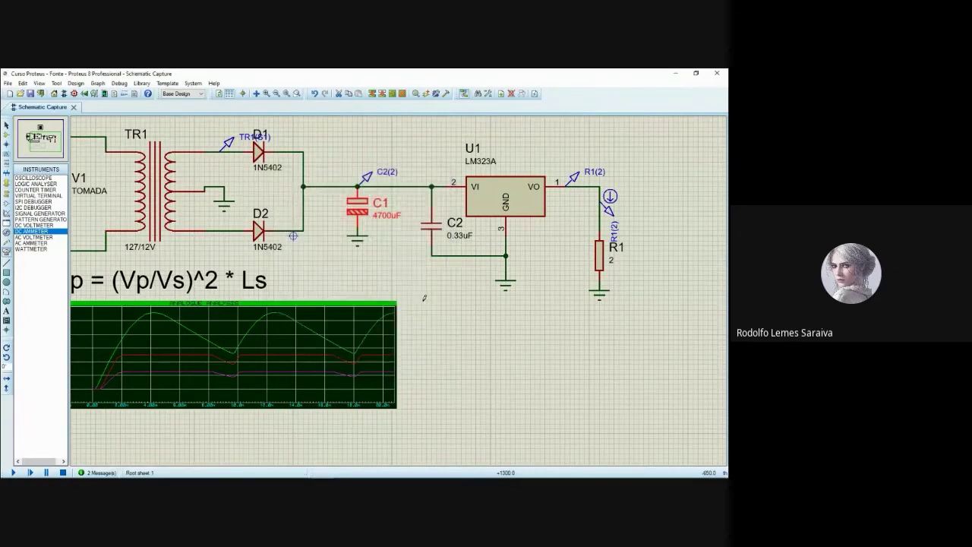
Set the load resistor R1 to 1.75 ohms.
{"action": "middle_click", "coordinate": [414, 306]}
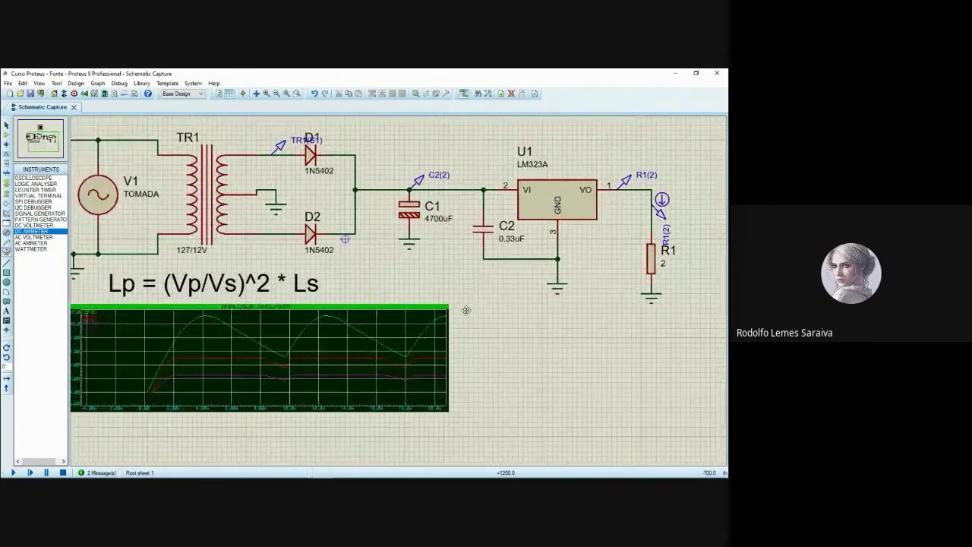
{"action": "left_click", "coordinate": [472, 310]}
{"action": "double_click", "coordinate": [669, 263]}
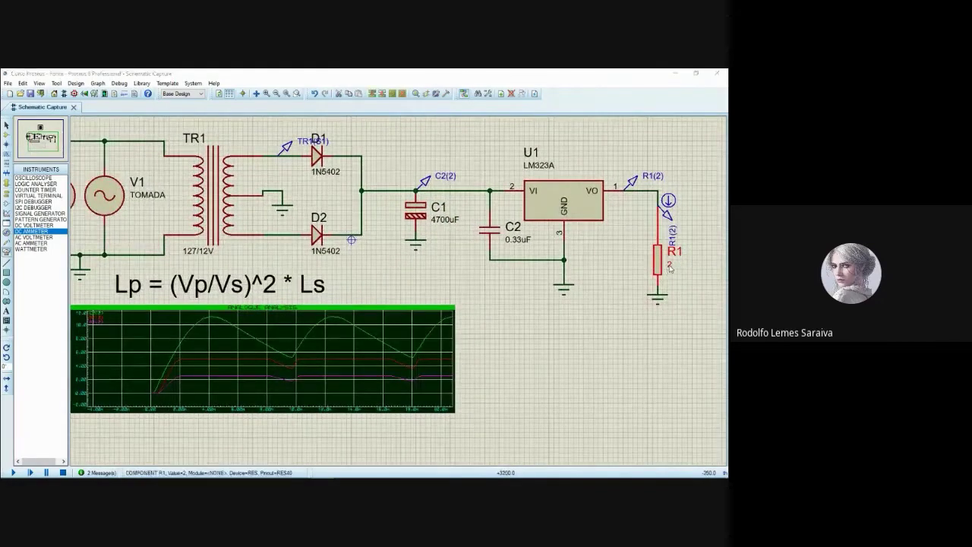
{"action": "type", "text": "1.7"}
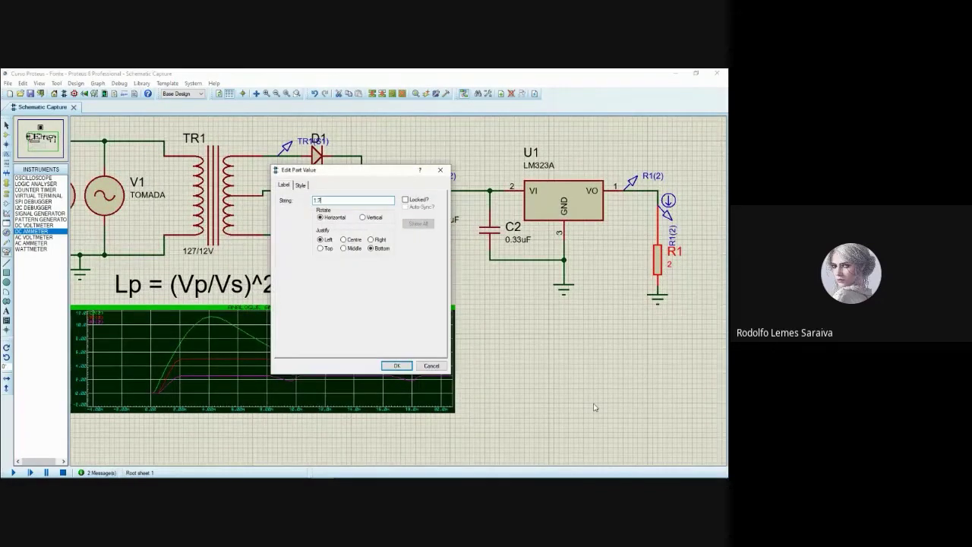
{"action": "type", "text": "5"}
{"action": "key", "text": "Return"}
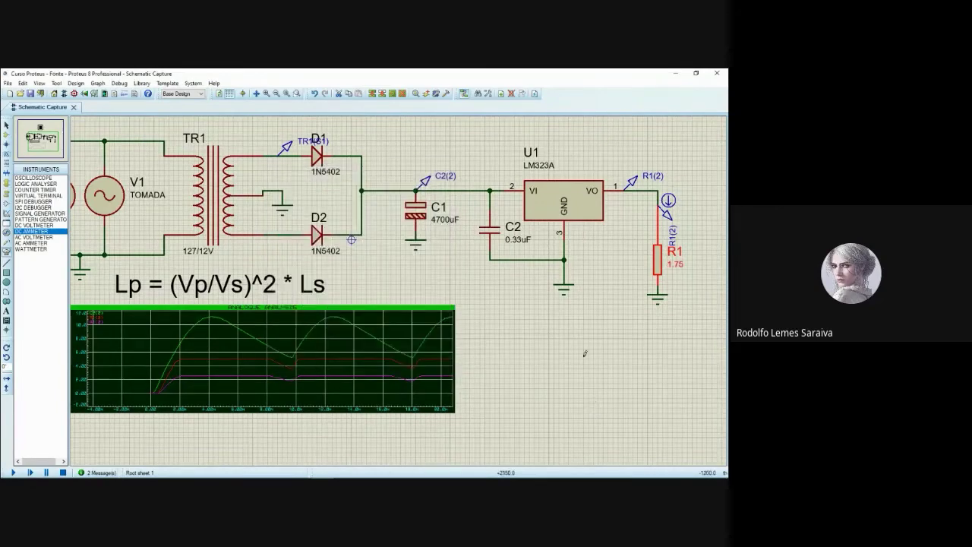
Re-simulate the analogue graph for the 4700uF capacitor and 1.75-ohm load and maximize it.
{"action": "left_click_drag", "start_coordinate": [540, 351], "coordinate": [557, 325]}
{"action": "key", "text": "space"}
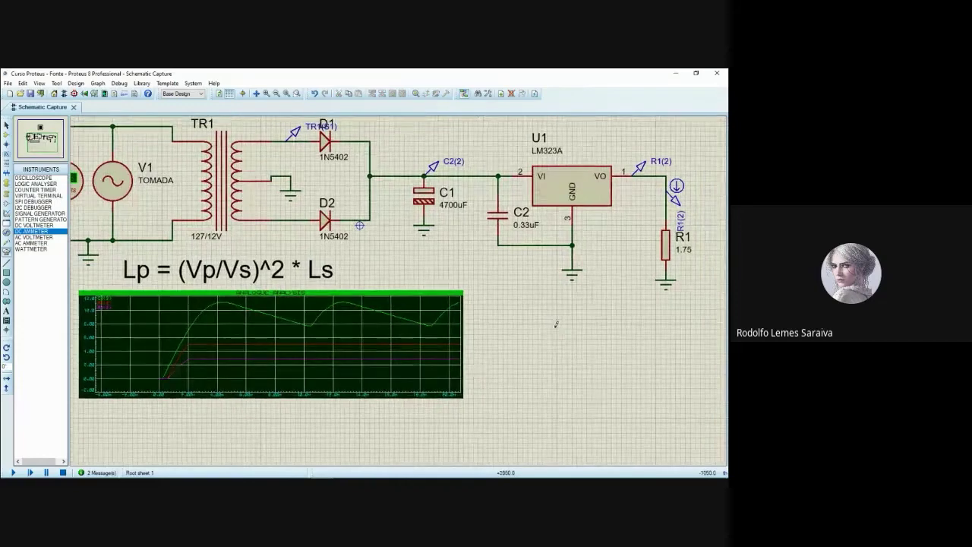
{"action": "right_click", "coordinate": [333, 337]}
{"action": "left_click", "coordinate": [385, 308]}
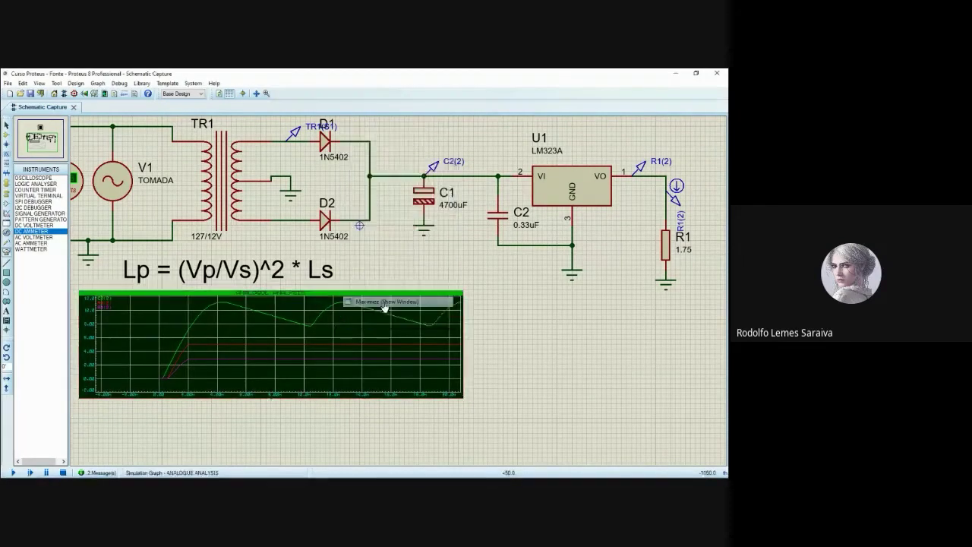
Step the graph cursor along the C1 voltage trace past its minimum to about 10.6 ms and back to 8.5 ms.
{"action": "key", "text": "Right"}
{"action": "key", "text": "Right"}
{"action": "key", "text": "Right"}
{"action": "key", "text": "Right"}
{"action": "key", "text": "Right"}
{"action": "key", "text": "Right"}
{"action": "key", "text": "Right"}
{"action": "key", "text": "Right"}
{"action": "key", "text": "Right"}
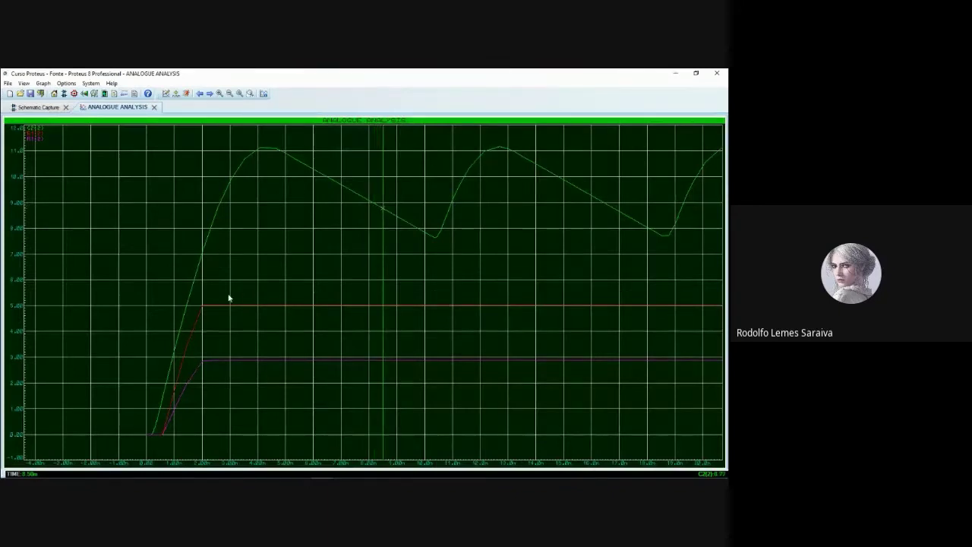
{"action": "key", "text": "Right"}
{"action": "key", "text": "Right"}
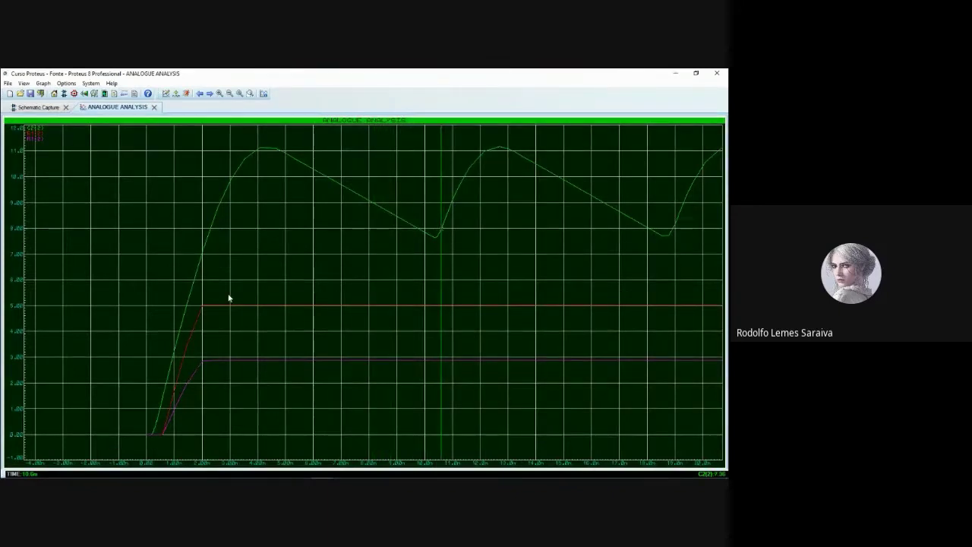
{"action": "key", "text": "Left"}
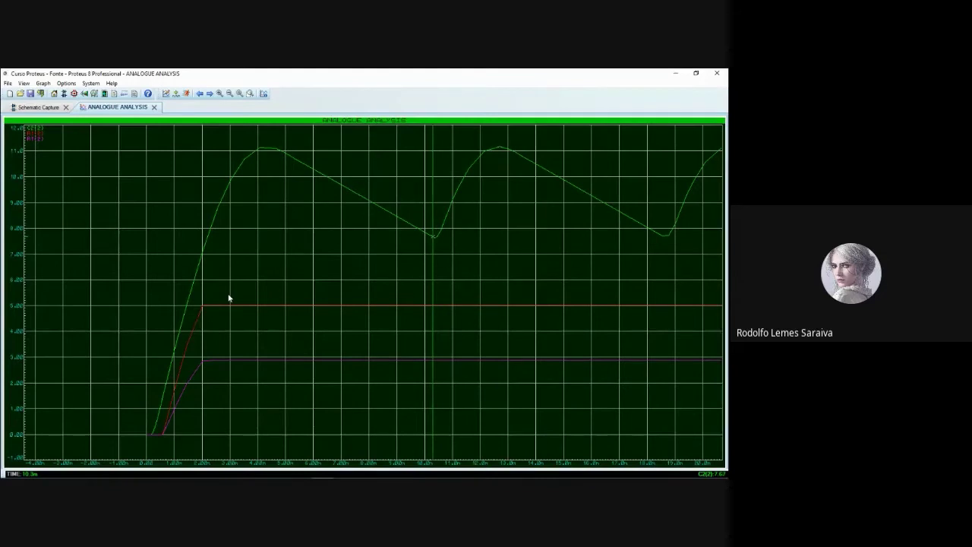
{"action": "key", "text": "Left"}
{"action": "key", "text": "Left"}
{"action": "key", "text": "Left"}
{"action": "key", "text": "Left"}
{"action": "key", "text": "Left"}
{"action": "key", "text": "Left"}
{"action": "key", "text": "Left"}
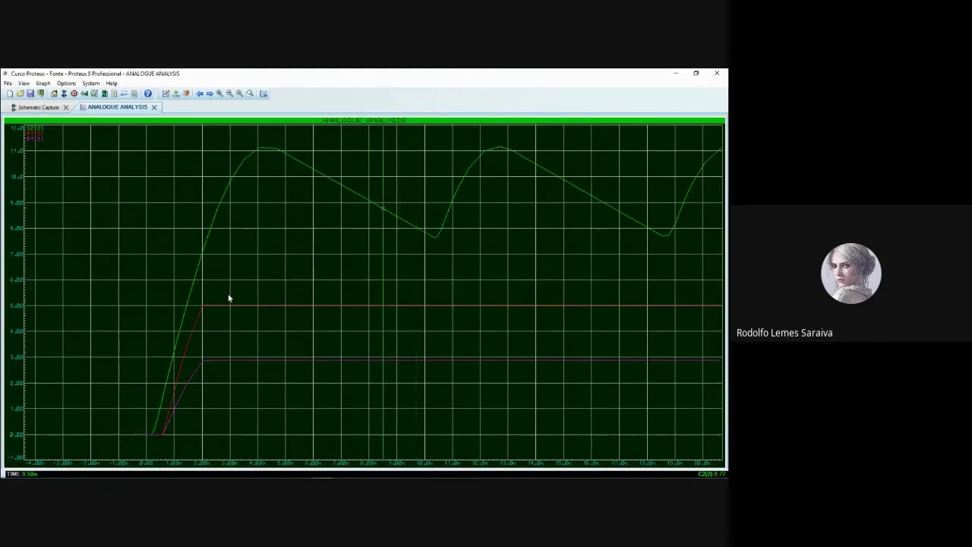
Examine the load current near 8.6 ms and the regulator output voltage from 2.3 to 13.9 ms, and close the maximized graph.
{"action": "left_click_drag", "start_coordinate": [353, 366], "coordinate": [232, 365]}
{"action": "left_click_drag", "start_coordinate": [327, 361], "coordinate": [385, 362]}
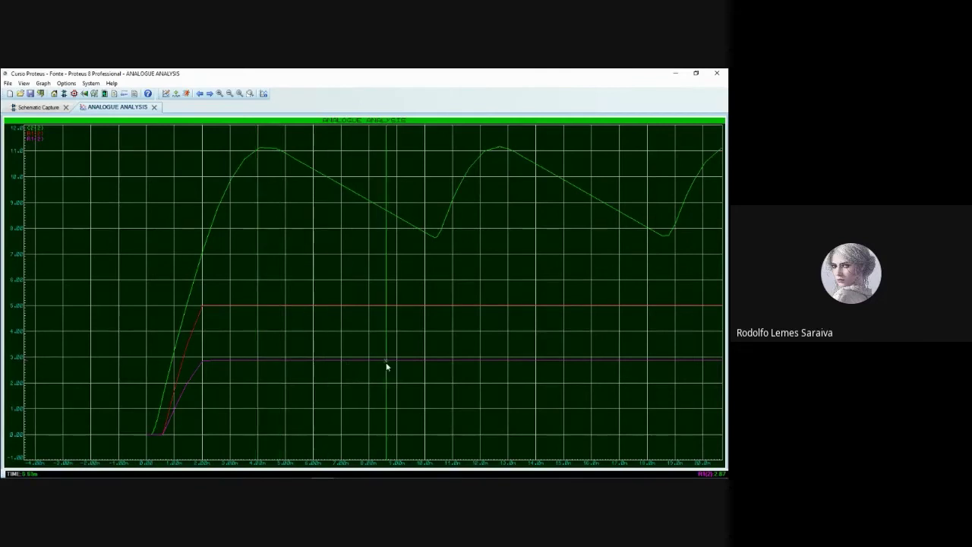
{"action": "left_click", "coordinate": [211, 311]}
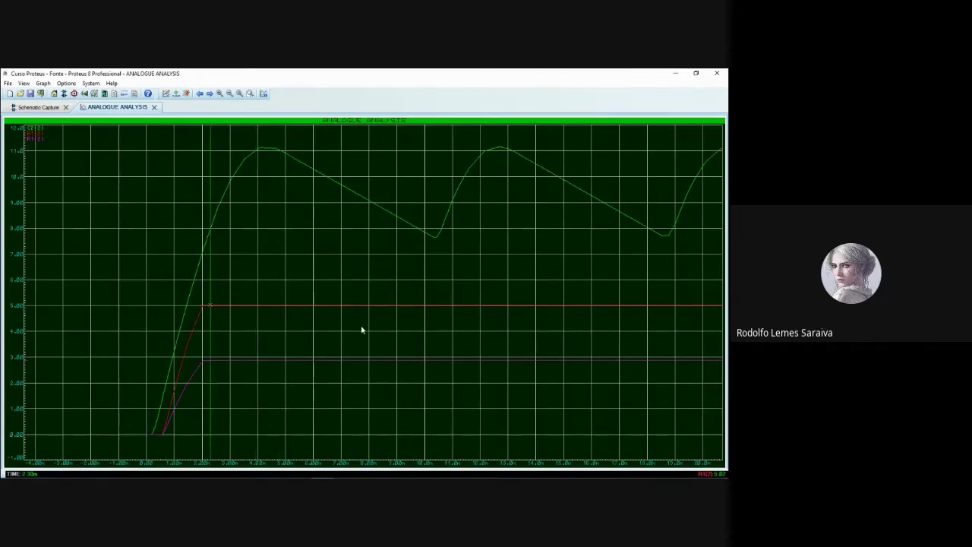
{"action": "key", "text": "Right"}
{"action": "key", "text": "Right"}
{"action": "key", "text": "Right"}
{"action": "key", "text": "Right"}
{"action": "key", "text": "Right"}
{"action": "key", "text": "Right"}
{"action": "key", "text": "Right"}
{"action": "key", "text": "Right"}
{"action": "key", "text": "Right"}
{"action": "key", "text": "Right"}
{"action": "key", "text": "Right"}
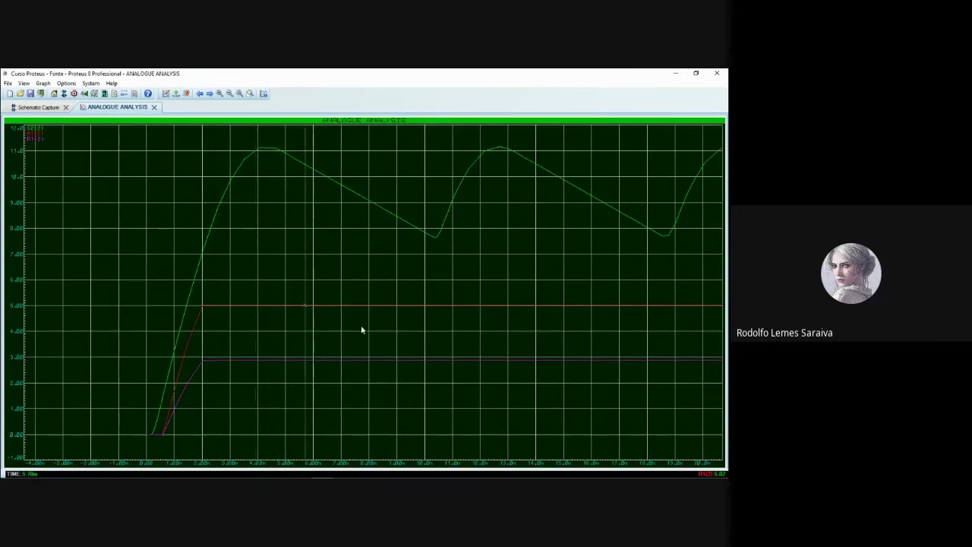
{"action": "key", "text": "Right"}
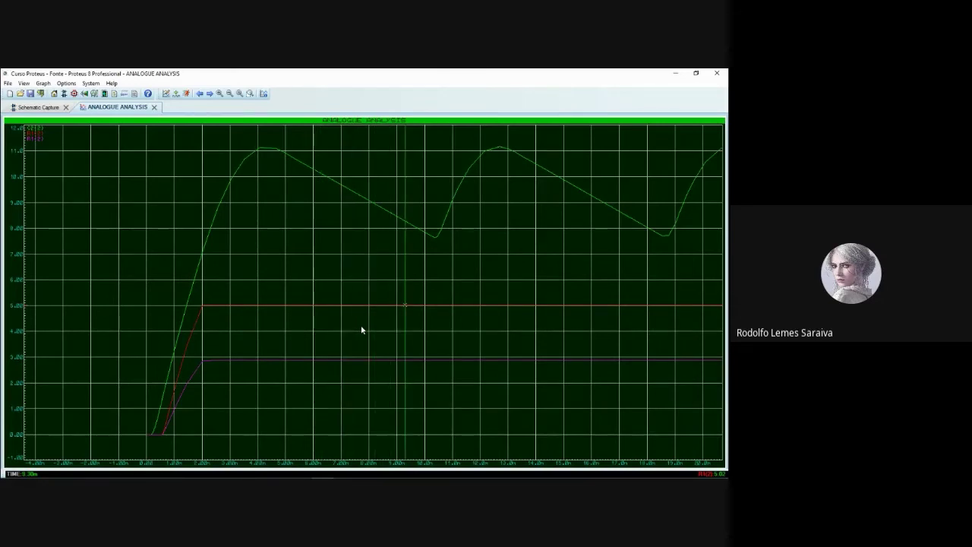
{"action": "key", "text": "Right"}
{"action": "key", "text": "Right"}
{"action": "key", "text": "Right"}
{"action": "key", "text": "Right"}
{"action": "key", "text": "Right"}
{"action": "key", "text": "Right"}
{"action": "key", "text": "Right"}
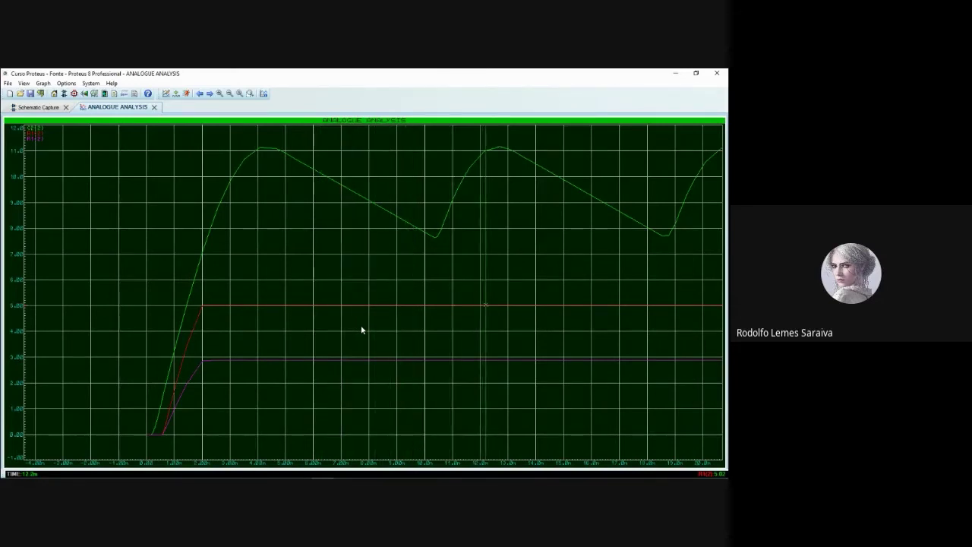
{"action": "key", "text": "Right"}
{"action": "key", "text": "Right"}
{"action": "key", "text": "Right"}
{"action": "key", "text": "Right"}
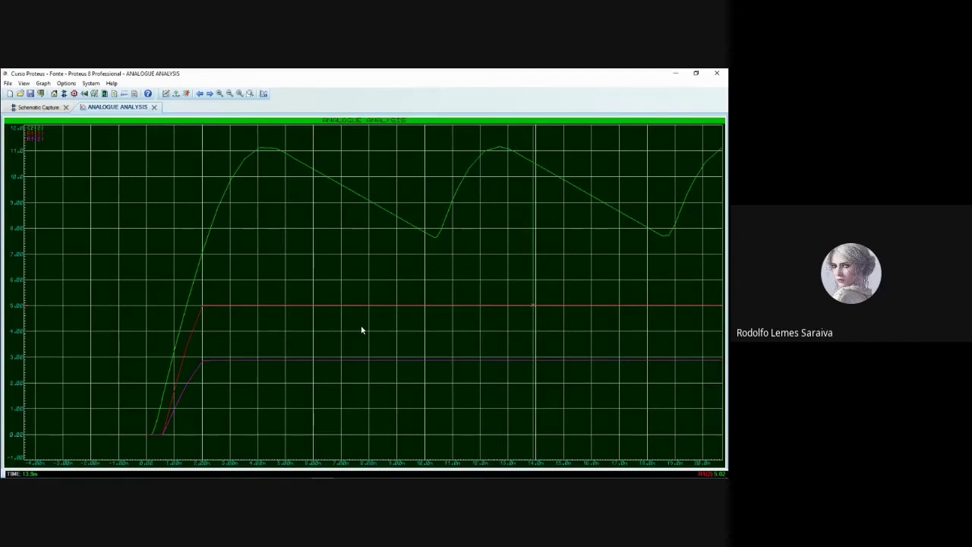
{"action": "left_click", "coordinate": [153, 107]}
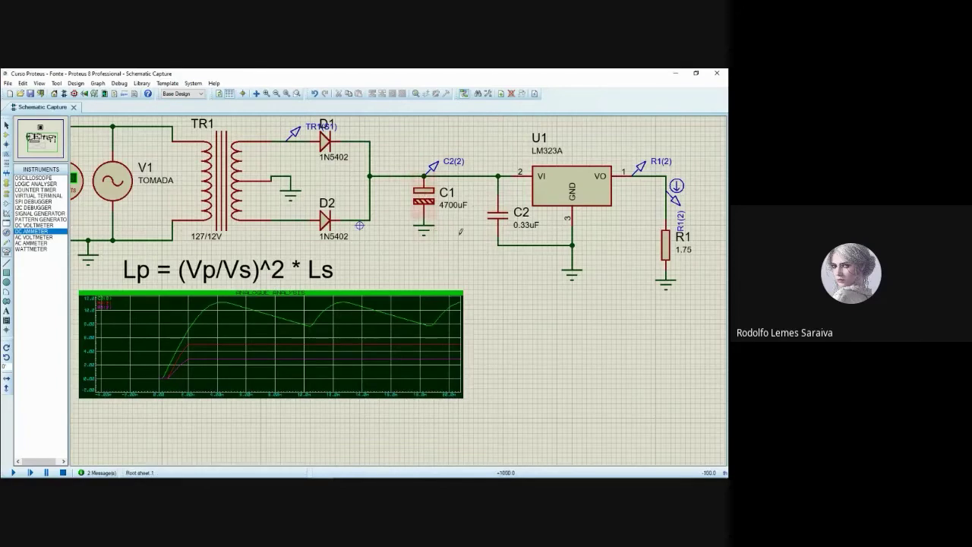
Place a current probe above the wire between the diodes and C1 and X-mirror it.
{"action": "left_click_drag", "start_coordinate": [372, 263], "coordinate": [410, 286]}
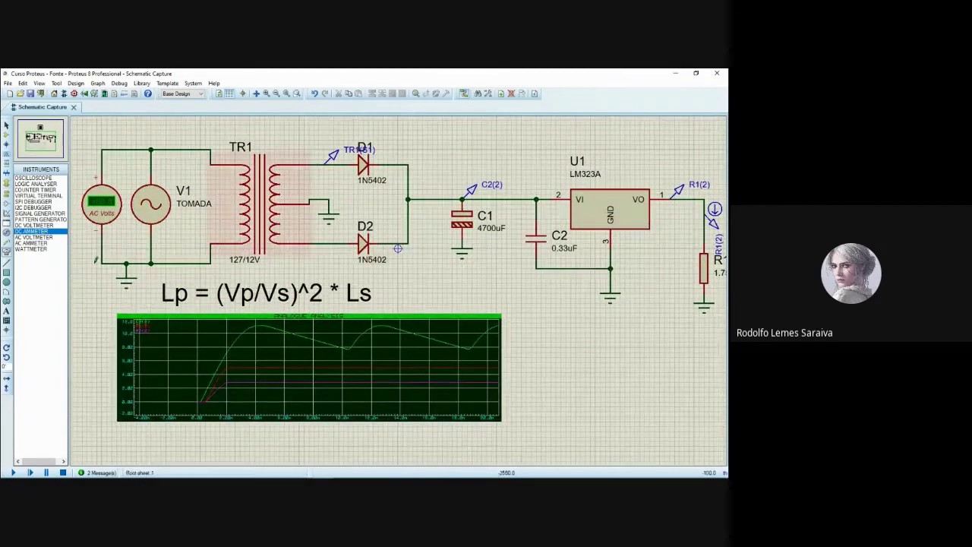
{"action": "left_click", "coordinate": [9, 200]}
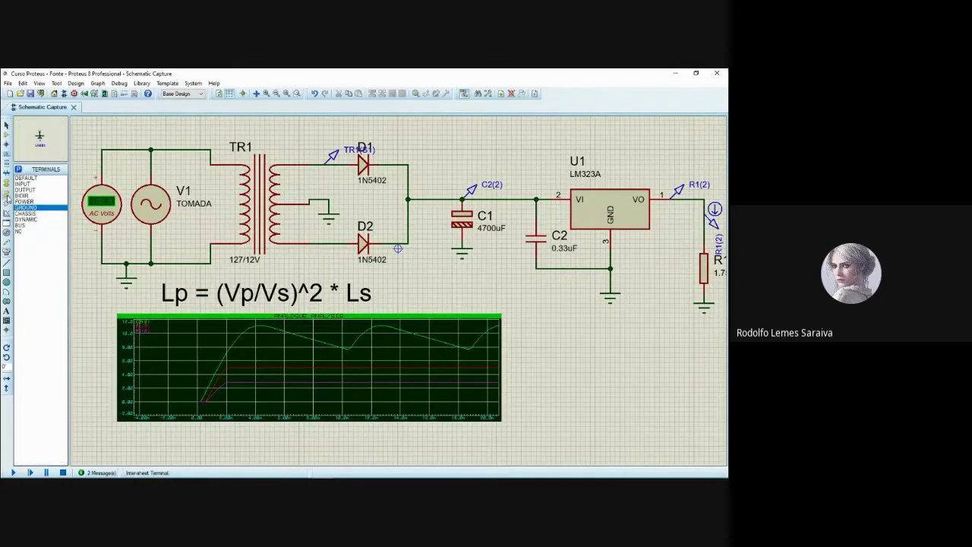
{"action": "left_click", "coordinate": [7, 251]}
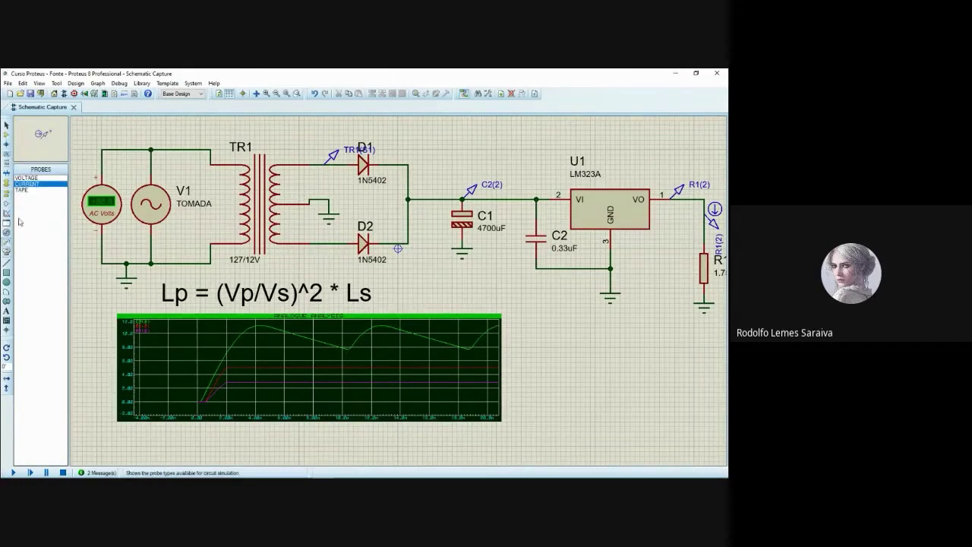
{"action": "left_click", "coordinate": [433, 184]}
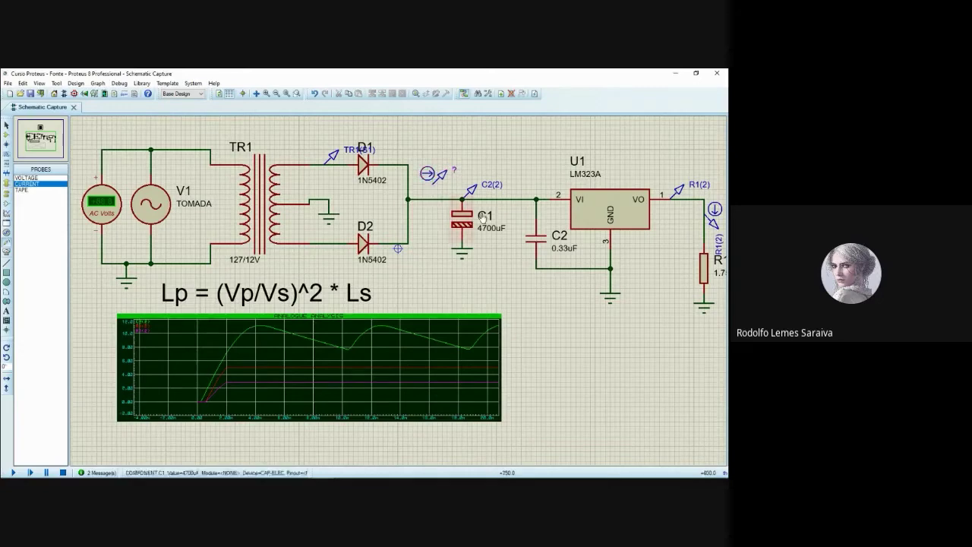
{"action": "right_click", "coordinate": [444, 176]}
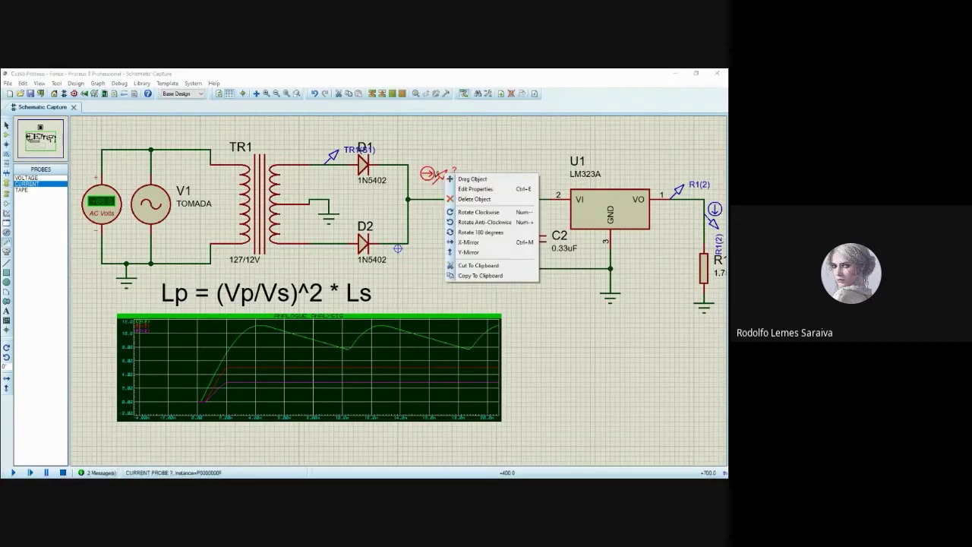
{"action": "left_click", "coordinate": [484, 244]}
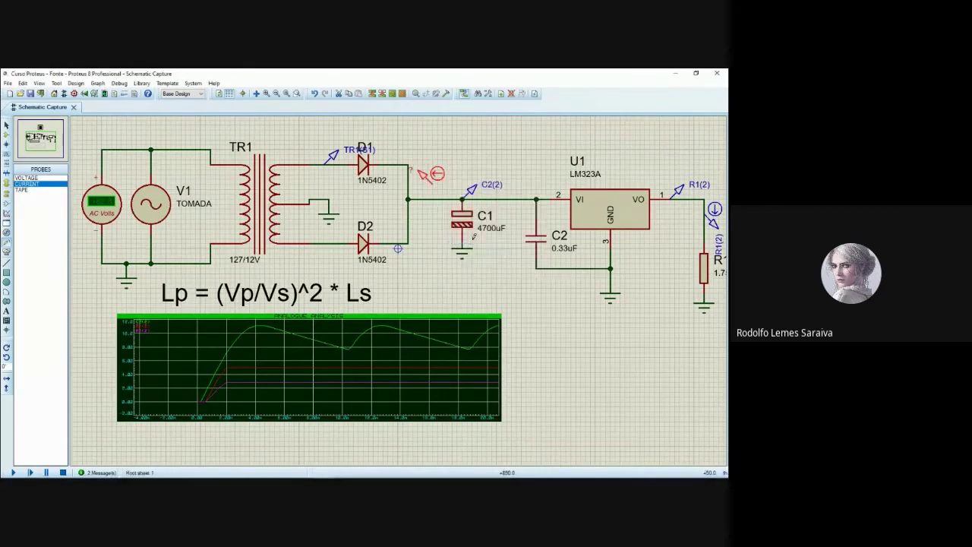
Attach the current probe to the wire between the diodes and C1 and re-simulate the analogue graph with its trace added.
{"action": "right_click", "coordinate": [435, 174]}
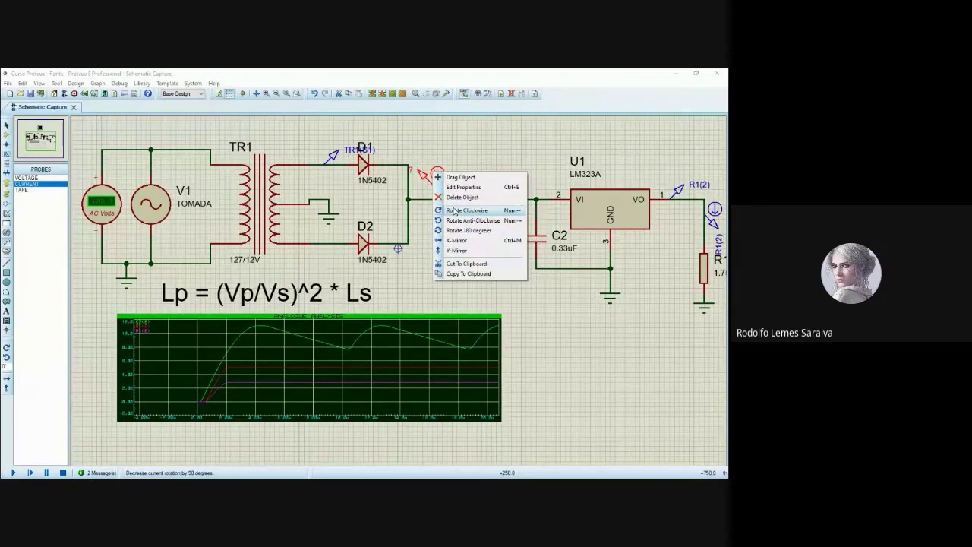
{"action": "left_click", "coordinate": [427, 205]}
{"action": "left_click", "coordinate": [430, 183]}
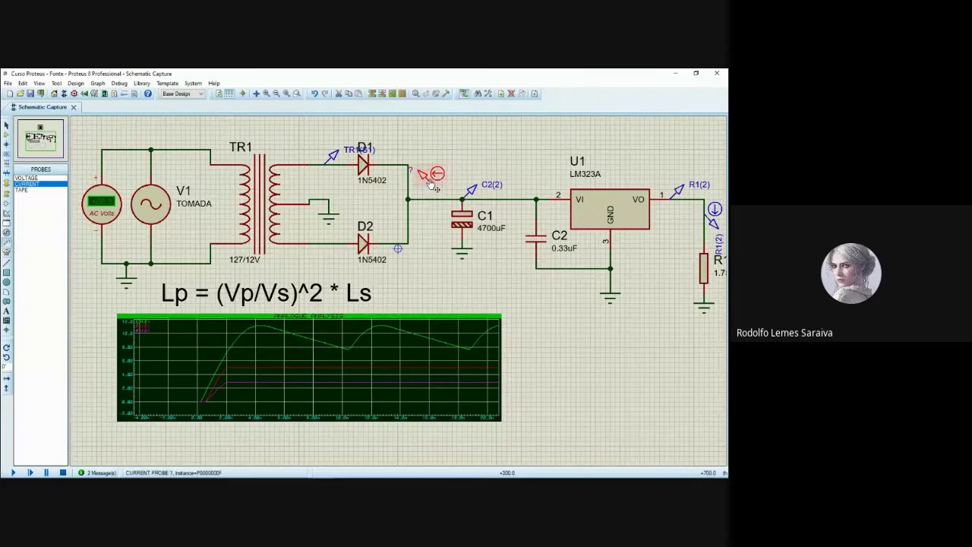
{"action": "left_click_drag", "start_coordinate": [430, 183], "coordinate": [161, 355]}
{"action": "left_click", "coordinate": [420, 232]}
{"action": "left_click", "coordinate": [427, 195]}
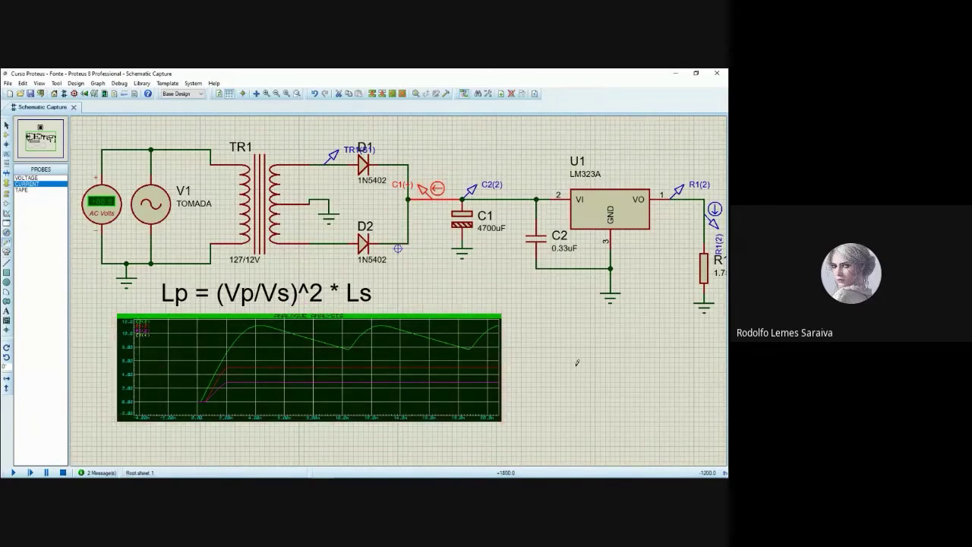
{"action": "key", "text": "space"}
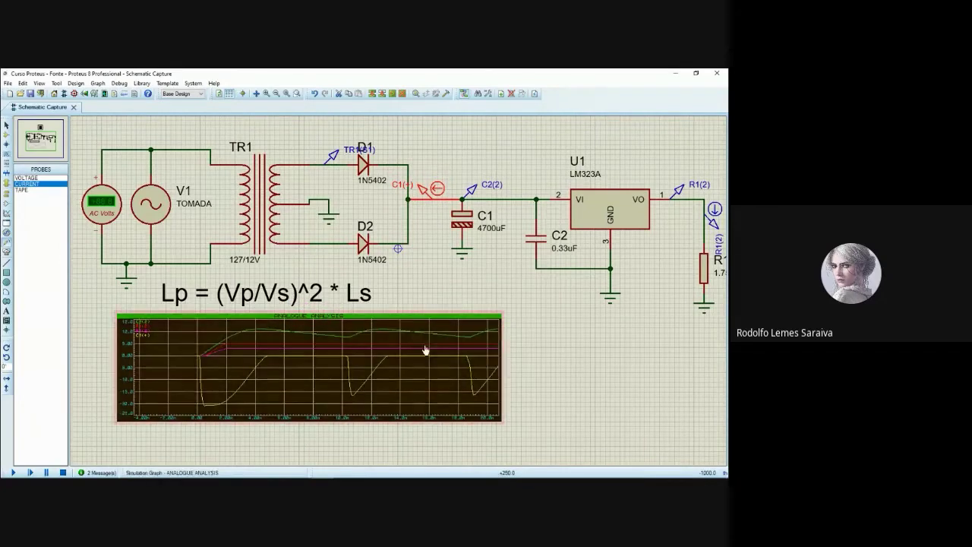
Maximize the analogue graph to examine the rectifier current trace, and close the maximized view.
{"action": "right_click", "coordinate": [246, 346]}
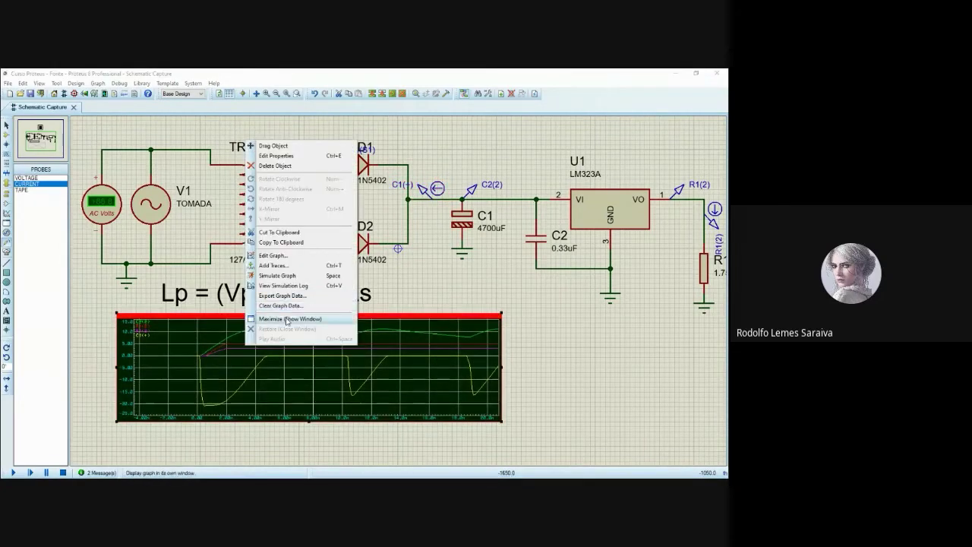
{"action": "left_click", "coordinate": [287, 320]}
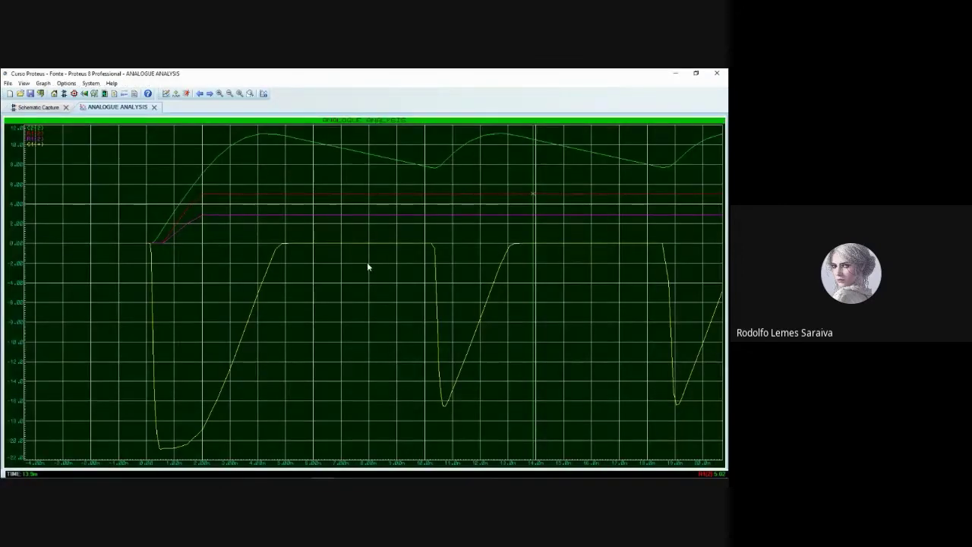
{"action": "left_click", "coordinate": [153, 106]}
X-mirror the current probe between the diodes and C1, and show the re-simulated analogue graph maximized.
{"action": "right_click", "coordinate": [428, 181]}
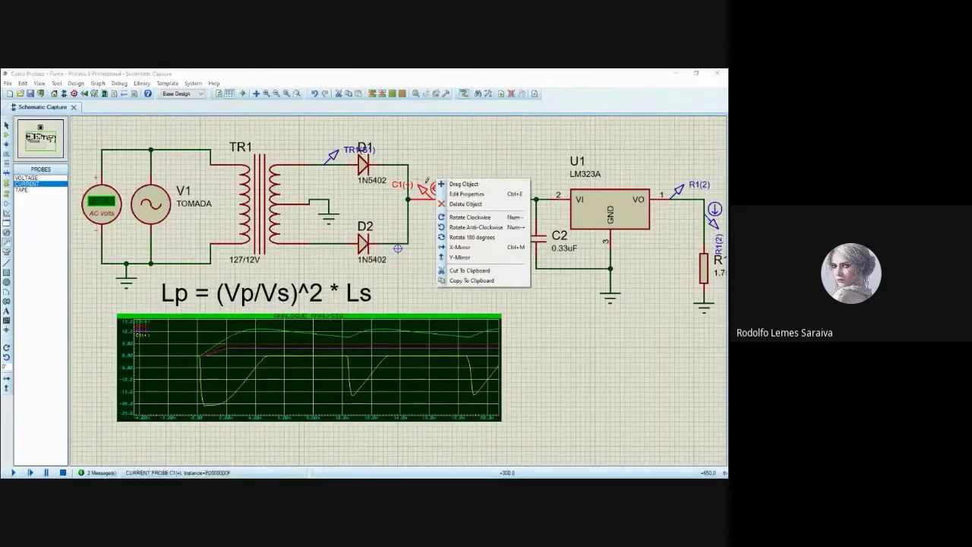
{"action": "left_click", "coordinate": [463, 247]}
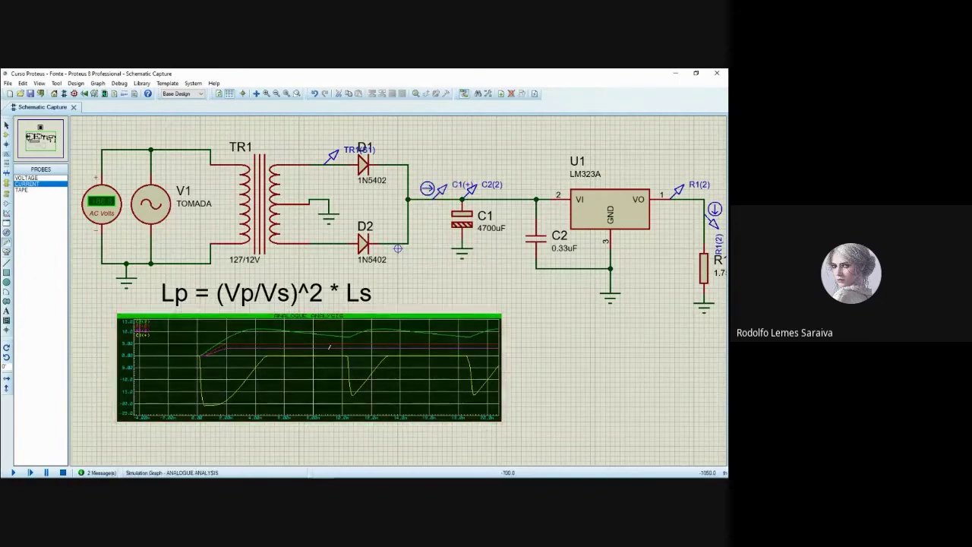
{"action": "right_click", "coordinate": [265, 372]}
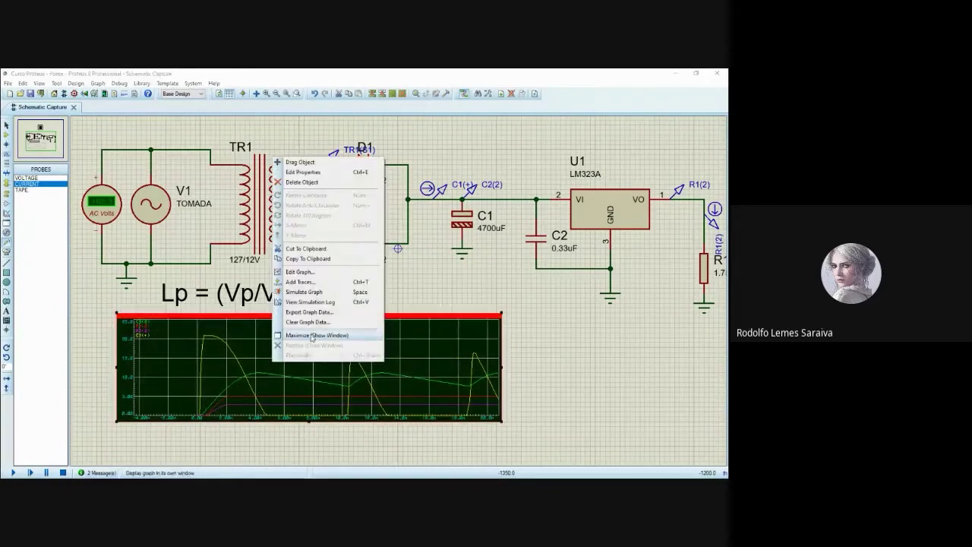
{"action": "left_click", "coordinate": [315, 334]}
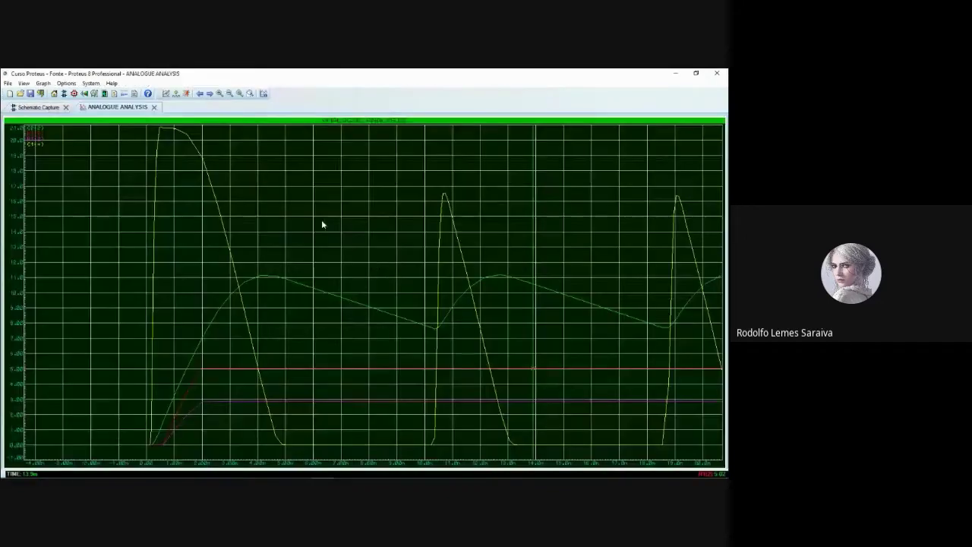
Step the graph cursor along the first rectifier current peak from 0.5 ms to 1.6 ms.
{"action": "left_click", "coordinate": [158, 155]}
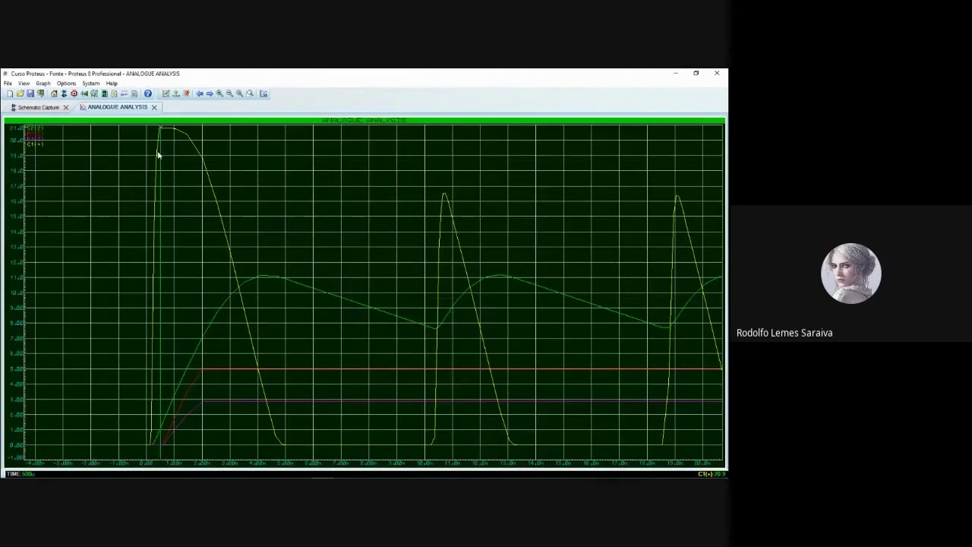
{"action": "key", "text": "Right"}
{"action": "key", "text": "Right"}
{"action": "key", "text": "Right"}
{"action": "key", "text": "Right"}
{"action": "key", "text": "Right"}
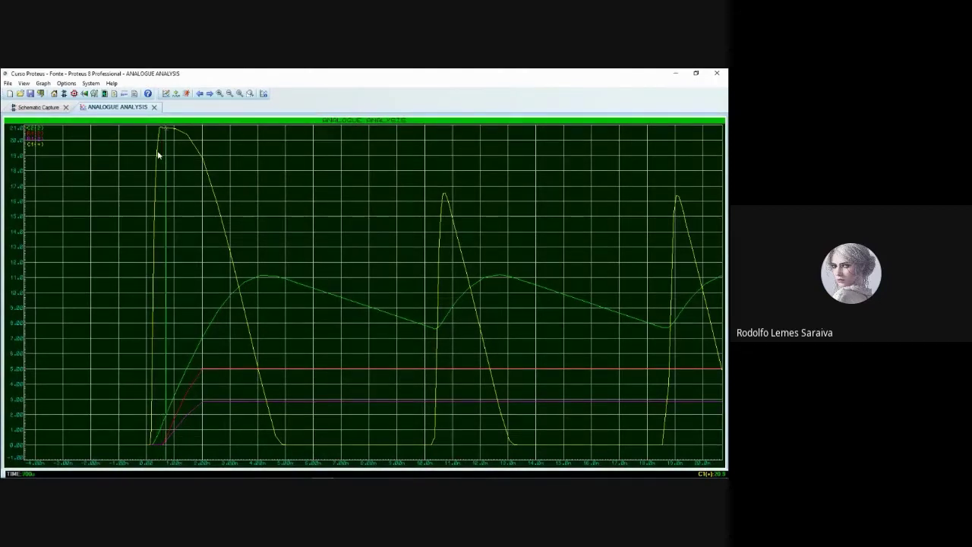
{"action": "key", "text": "Right"}
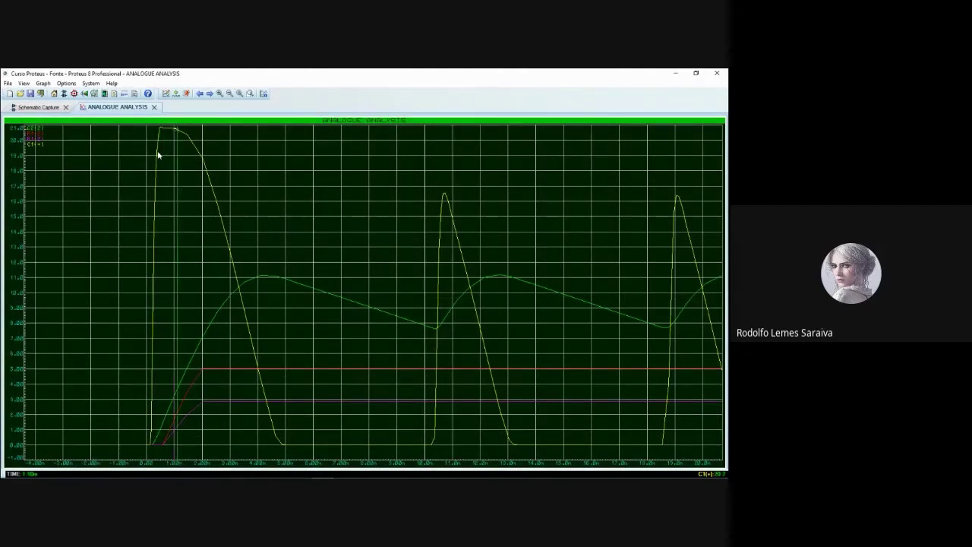
{"action": "key", "text": "Right"}
{"action": "key", "text": "Right"}
{"action": "key", "text": "Right"}
{"action": "key", "text": "Right"}
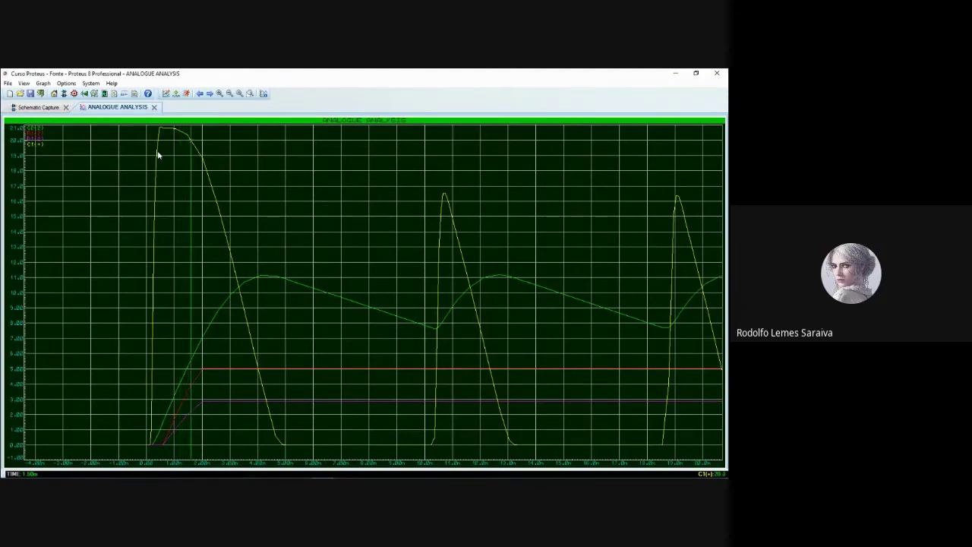
Examine the load current near 6.6 ms, the rectifier current near 1.7 ms, and the C1 voltage between about 2.5 and 7.4 ms.
{"action": "left_click", "coordinate": [331, 401]}
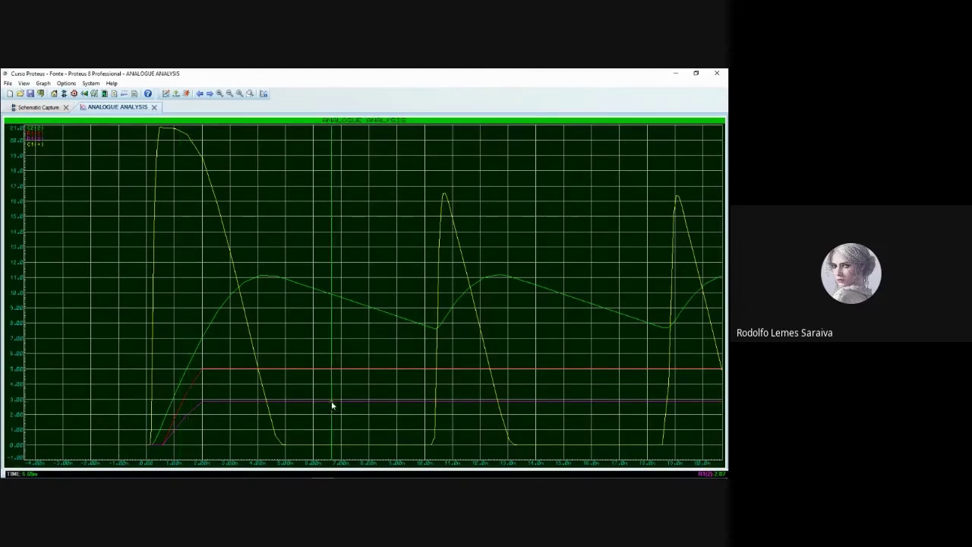
{"action": "left_click", "coordinate": [192, 144]}
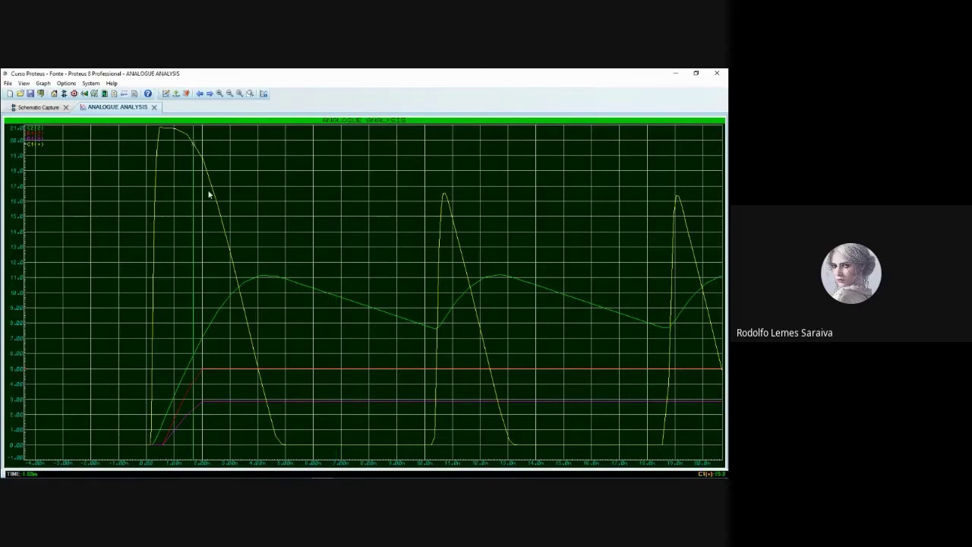
{"action": "left_click", "coordinate": [274, 279]}
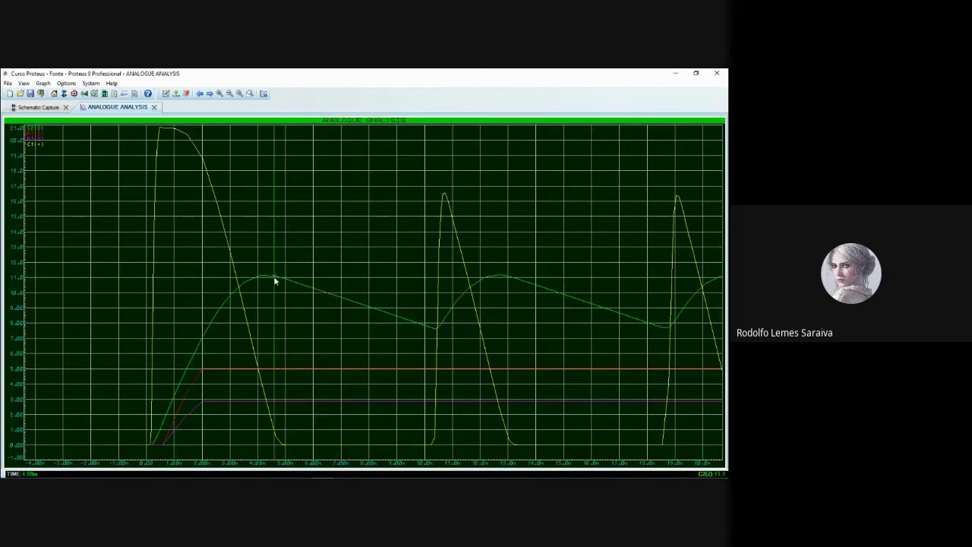
{"action": "left_click", "coordinate": [215, 307]}
{"action": "left_click", "coordinate": [227, 300]}
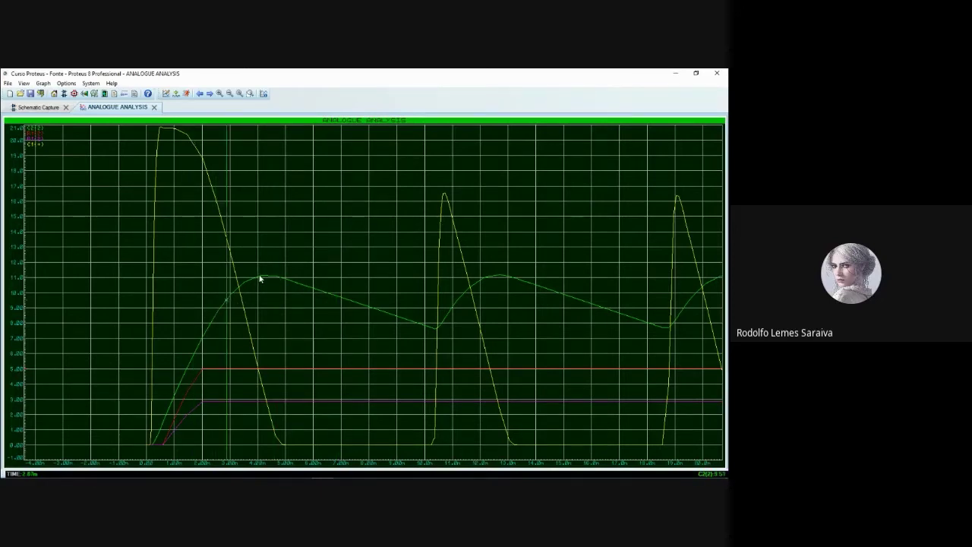
{"action": "left_click", "coordinate": [259, 278]}
{"action": "left_click", "coordinate": [312, 293]}
{"action": "left_click", "coordinate": [349, 301]}
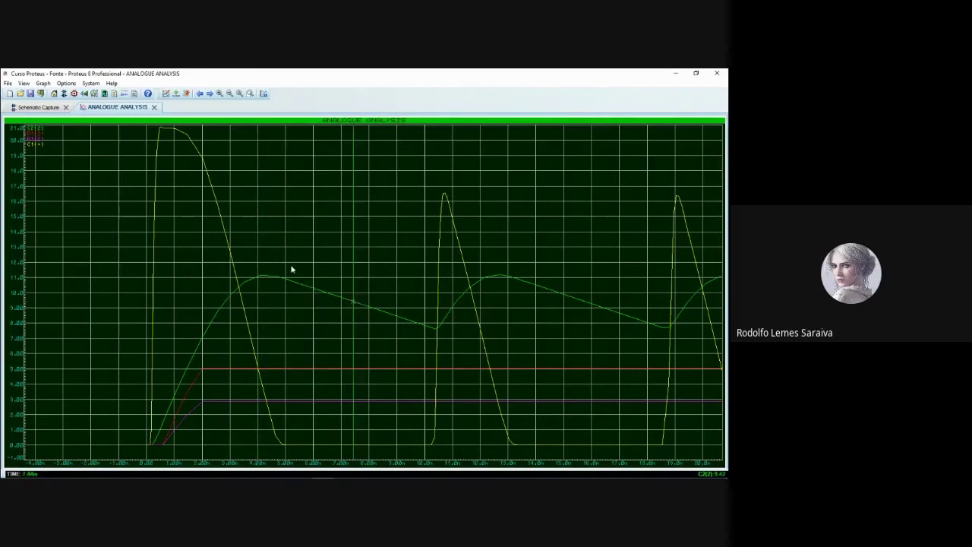
Place the cursor on the rectifier current's first peak and step it from about 0.4 ms to 2.4 ms.
{"action": "left_click", "coordinate": [175, 133]}
{"action": "key", "text": "Left"}
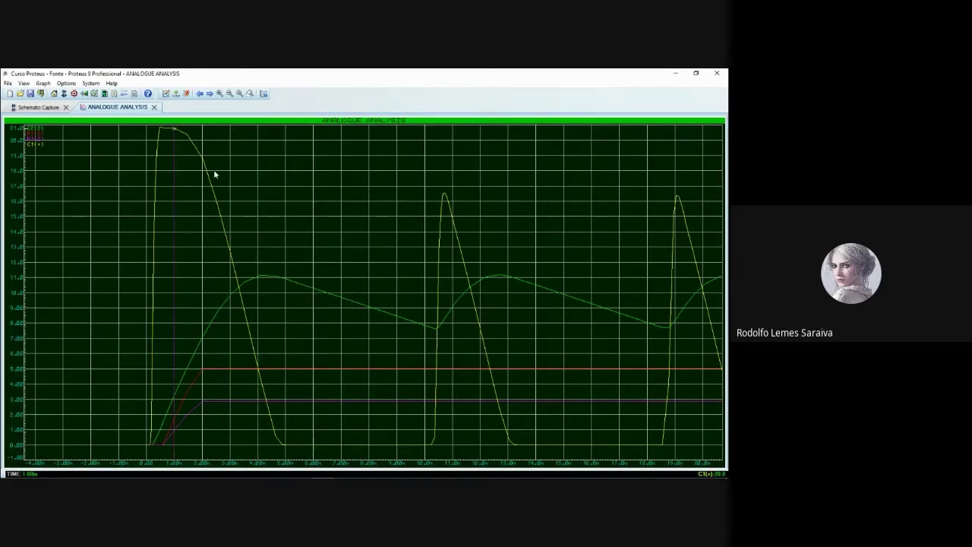
{"action": "left_click", "coordinate": [159, 132]}
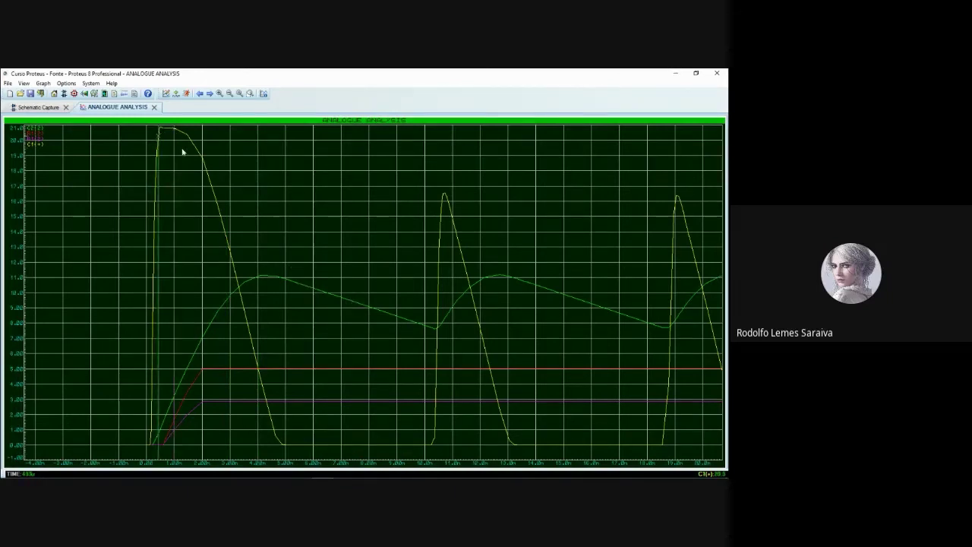
{"action": "key", "text": "Right"}
{"action": "key", "text": "Right"}
{"action": "key", "text": "Right"}
{"action": "key", "text": "Right"}
{"action": "key", "text": "Right"}
{"action": "key", "text": "Right"}
{"action": "key", "text": "Right"}
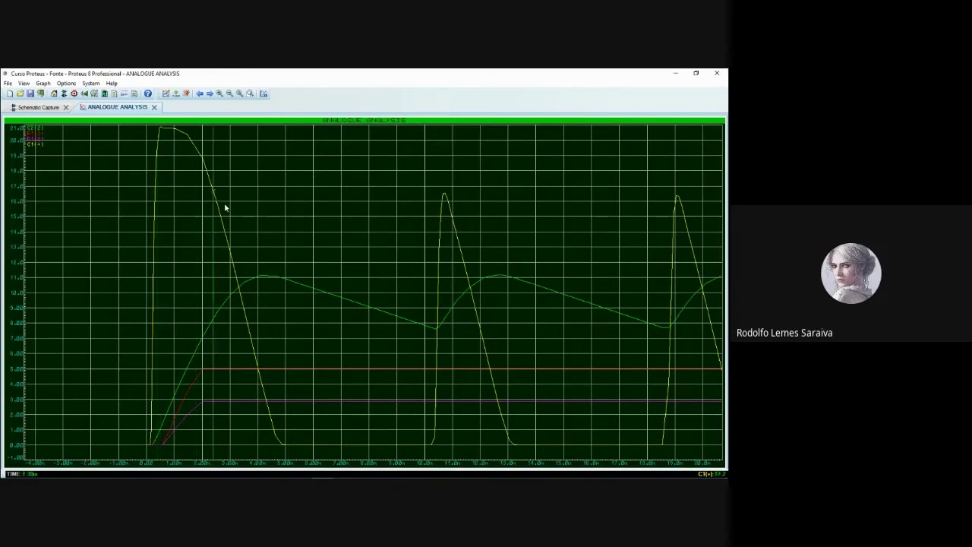
Step the cursor back along the rectifier current trace to the steep rise at 0.4 ms.
{"action": "key", "text": "Left"}
{"action": "key", "text": "Left"}
{"action": "key", "text": "Left"}
{"action": "key", "text": "Left"}
{"action": "key", "text": "Left"}
{"action": "key", "text": "Left"}
{"action": "key", "text": "Left"}
{"action": "key", "text": "Left"}
{"action": "key", "text": "Left"}
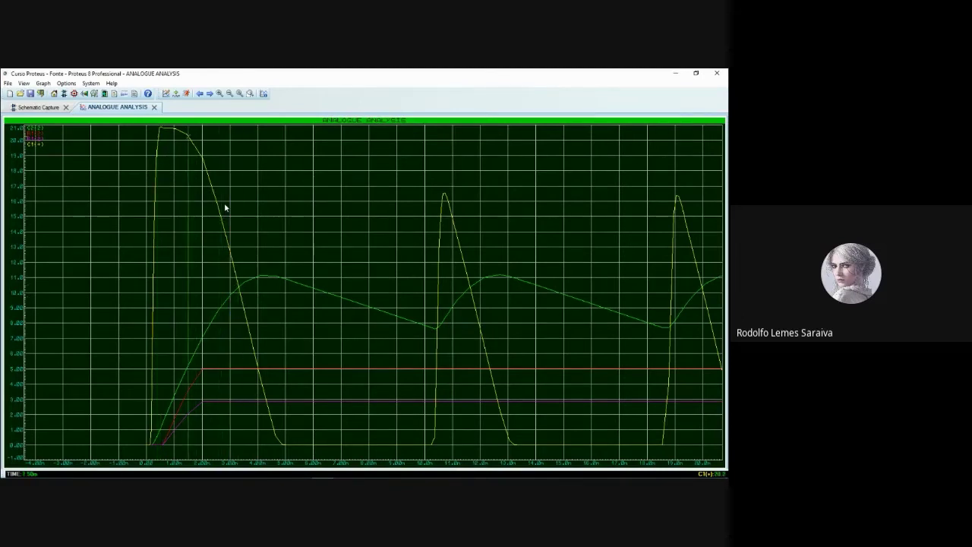
{"action": "key", "text": "Left"}
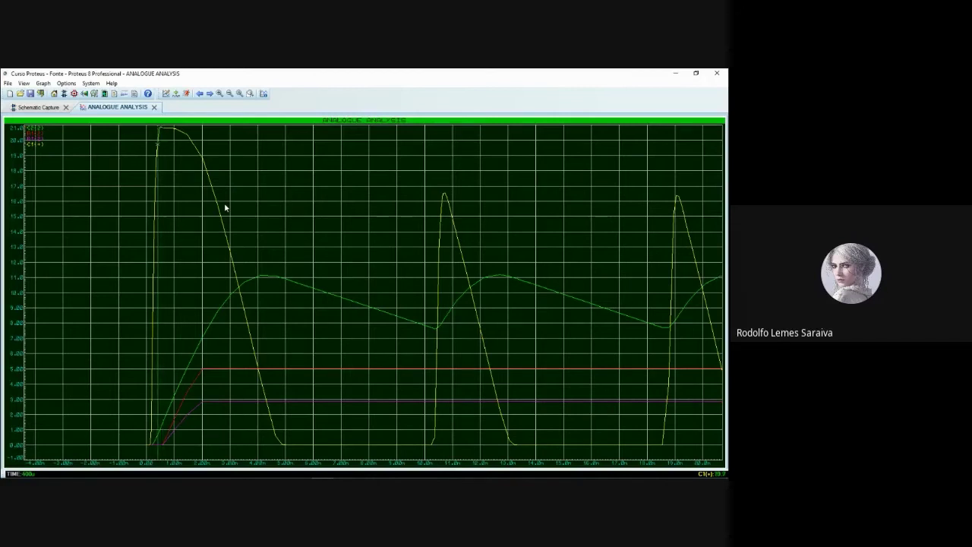
Step the cursor along the rectifier current trace forward to 2.3 ms and back to 0.7 ms.
{"action": "key", "text": "Right"}
{"action": "key", "text": "Right"}
{"action": "key", "text": "Right"}
{"action": "key", "text": "Right"}
{"action": "key", "text": "Right"}
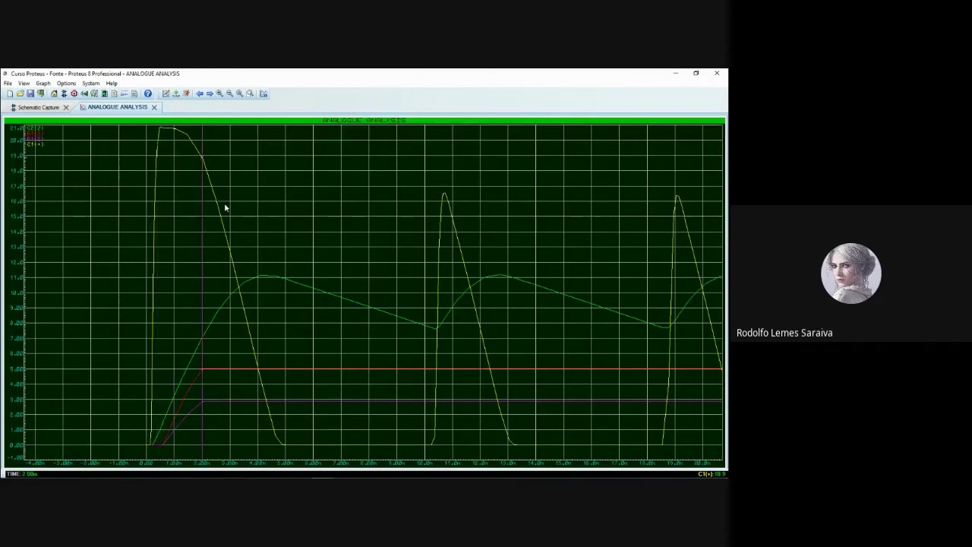
{"action": "key", "text": "Right"}
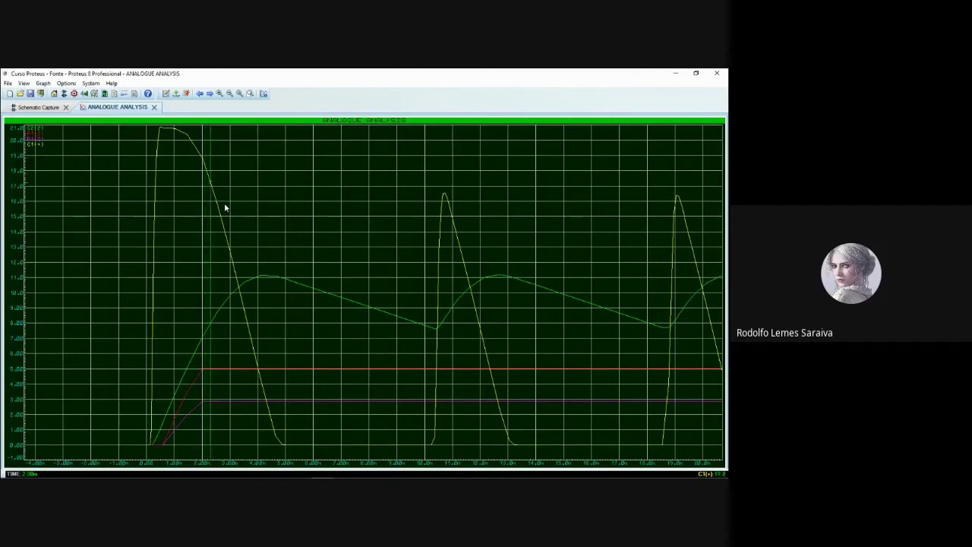
{"action": "key", "text": "Left"}
{"action": "key", "text": "Left"}
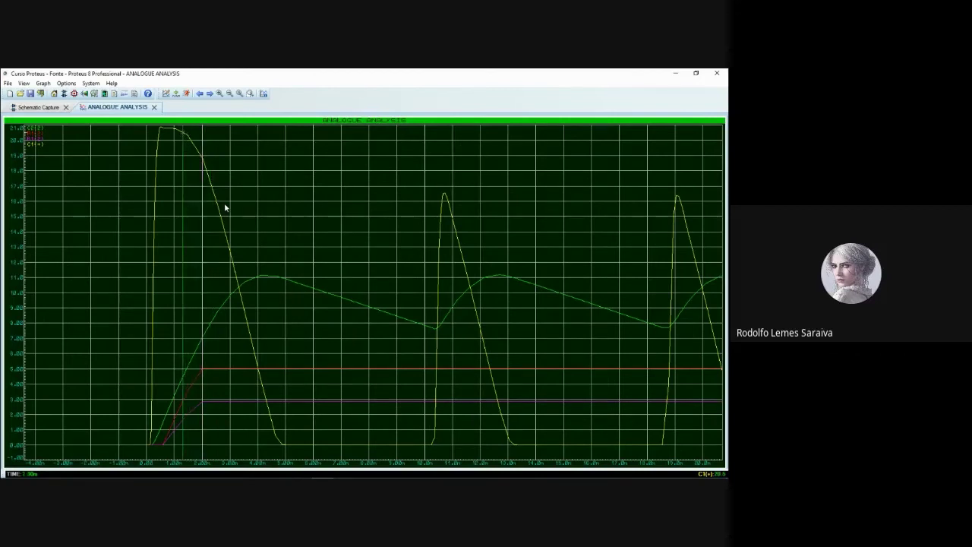
{"action": "key", "text": "Left"}
{"action": "key", "text": "Left"}
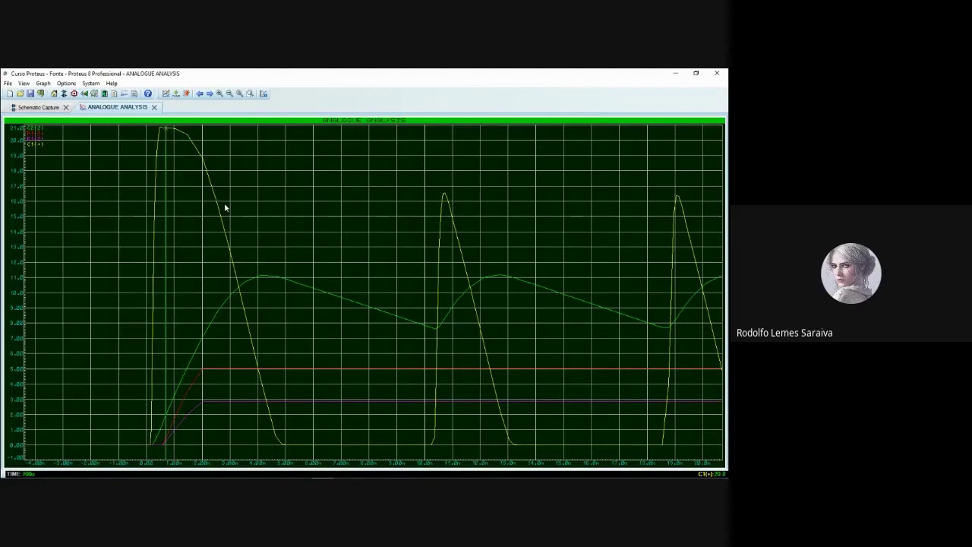
Examine the flat top of the rectifier current's first peak between 0.6 and 1.0 ms.
{"action": "key", "text": "Right"}
{"action": "key", "text": "Right"}
{"action": "key", "text": "Left"}
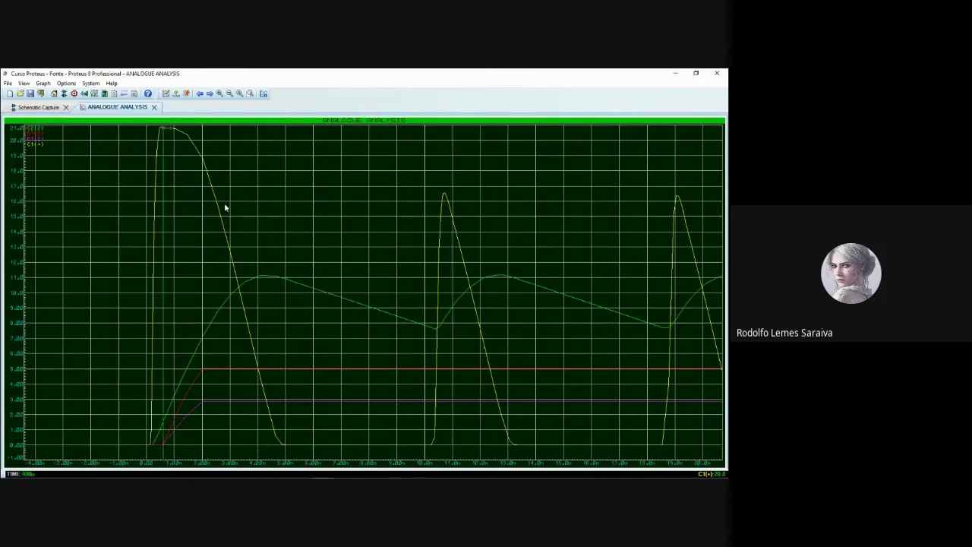
{"action": "key", "text": "Right"}
{"action": "key", "text": "Right"}
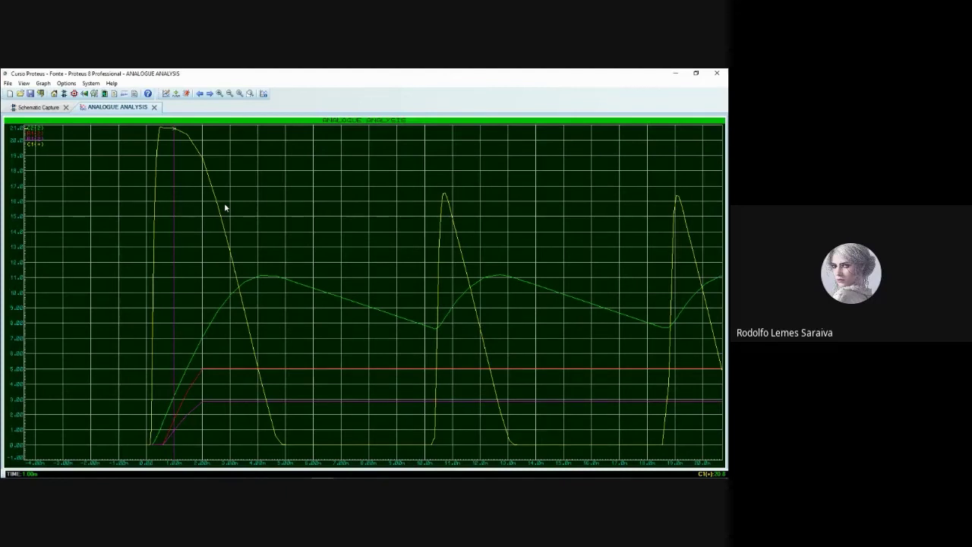
{"action": "key", "text": "Left"}
{"action": "key", "text": "Left"}
{"action": "key", "text": "Left"}
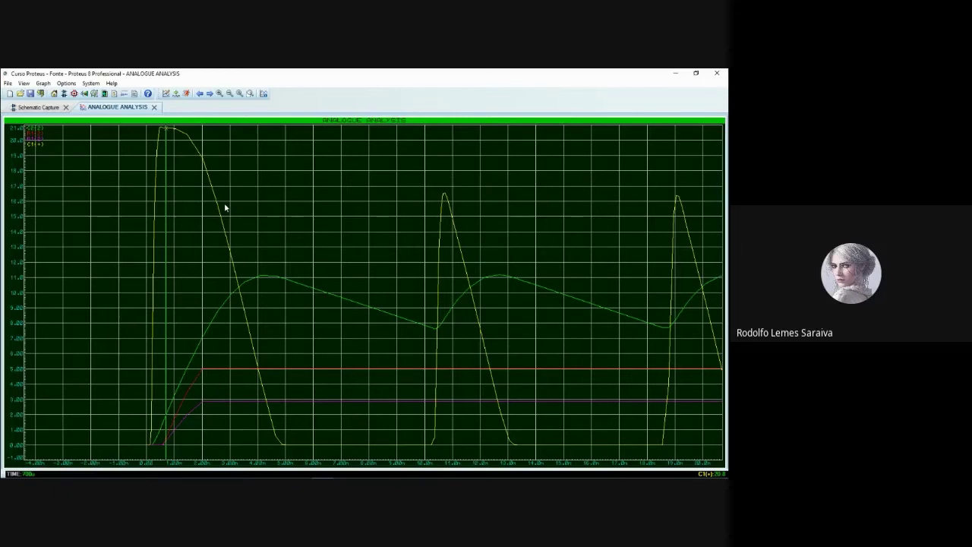
Step the cursor from 0.7 ms down the falling side of the first rectifier current pulse to 3.6 ms.
{"action": "key", "text": "Right"}
{"action": "key", "text": "Right"}
{"action": "key", "text": "Right"}
{"action": "key", "text": "Right"}
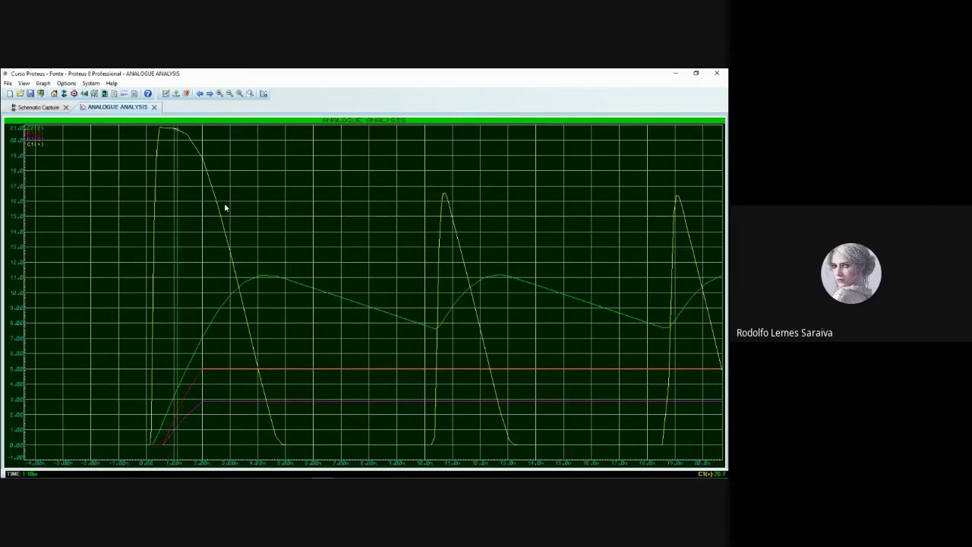
{"action": "key", "text": "Right"}
{"action": "key", "text": "Right"}
{"action": "key", "text": "Right"}
{"action": "key", "text": "Right"}
{"action": "key", "text": "Right"}
{"action": "key", "text": "Right"}
{"action": "key", "text": "Right"}
{"action": "key", "text": "Right"}
{"action": "key", "text": "Right"}
{"action": "key", "text": "Right"}
{"action": "key", "text": "Right"}
{"action": "key", "text": "Right"}
{"action": "key", "text": "Right"}
{"action": "key", "text": "Right"}
{"action": "key", "text": "Right"}
{"action": "key", "text": "Right"}
{"action": "key", "text": "Right"}
{"action": "key", "text": "Right"}
{"action": "key", "text": "Right"}
{"action": "key", "text": "Right"}
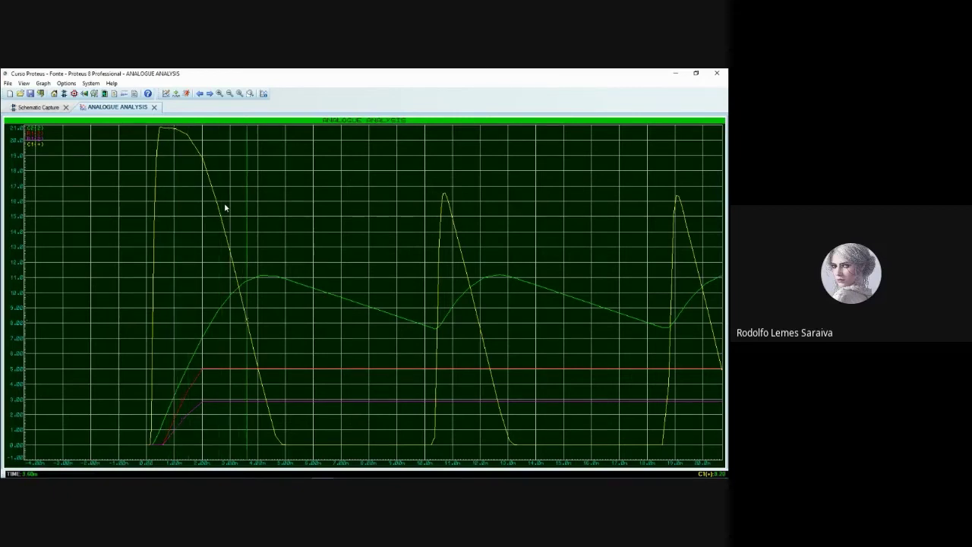
Step the cursor back up the first rectifier current pulse from 3.6 ms to 0.4 ms.
{"action": "key", "text": "Left"}
{"action": "key", "text": "Left"}
{"action": "key", "text": "Left"}
{"action": "key", "text": "Left"}
{"action": "key", "text": "Left"}
{"action": "key", "text": "Left"}
{"action": "key", "text": "Left"}
{"action": "key", "text": "Left"}
{"action": "key", "text": "Left"}
{"action": "key", "text": "Left"}
{"action": "key", "text": "Left"}
{"action": "key", "text": "Left"}
{"action": "key", "text": "Left"}
{"action": "key", "text": "Left"}
{"action": "key", "text": "Left"}
{"action": "key", "text": "Left"}
{"action": "key", "text": "Left"}
{"action": "key", "text": "Left"}
{"action": "key", "text": "Left"}
{"action": "key", "text": "Left"}
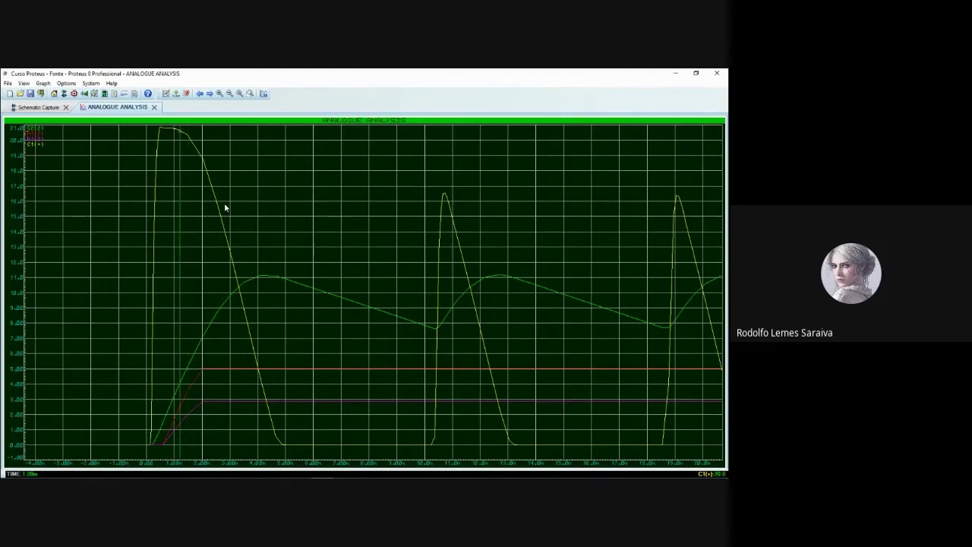
{"action": "key", "text": "Left"}
{"action": "key", "text": "Left"}
{"action": "key", "text": "Left"}
{"action": "key", "text": "Left"}
{"action": "key", "text": "Left"}
{"action": "key", "text": "Left"}
{"action": "key", "text": "Left"}
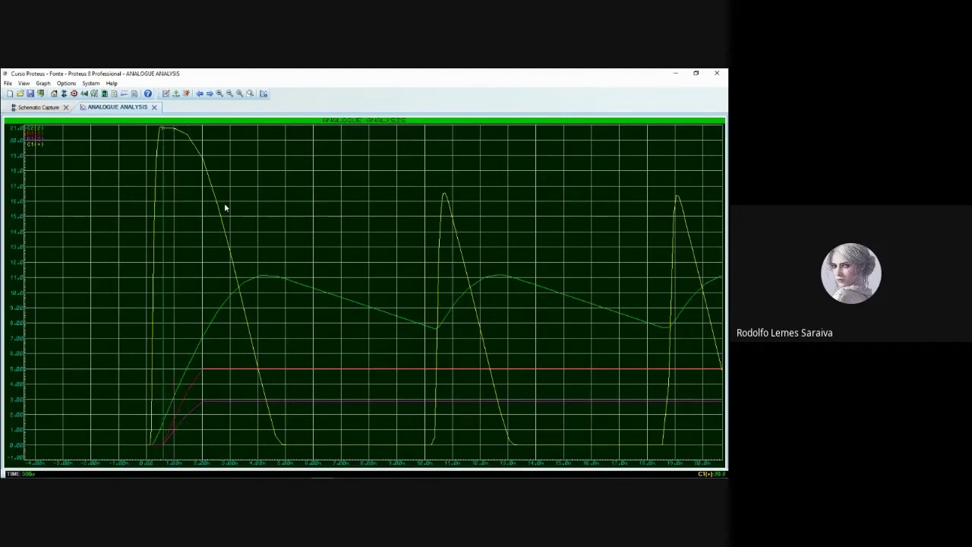
{"action": "key", "text": "Left"}
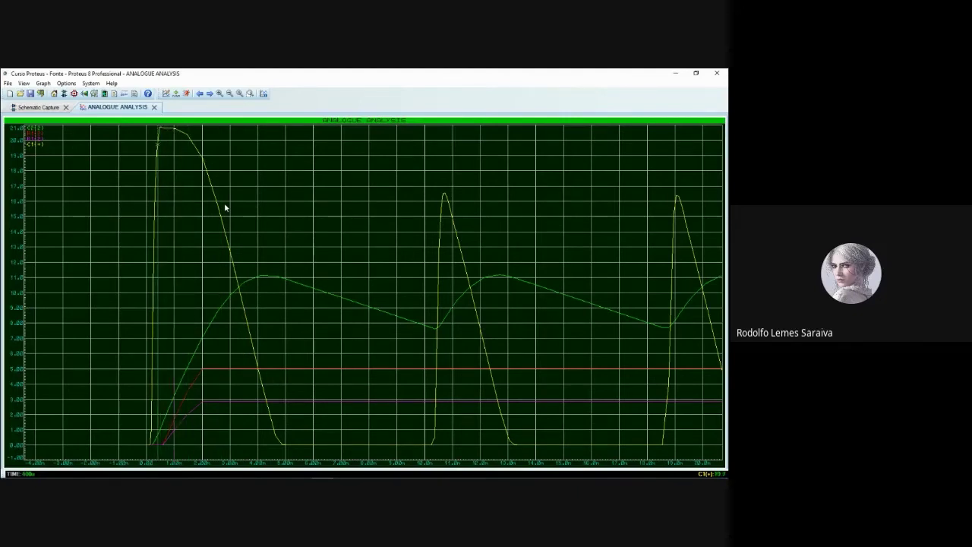
Check the schematic, return to the maximized graph and step the cursor along the rectifier current to 1.5 ms.
{"action": "left_click", "coordinate": [38, 107]}
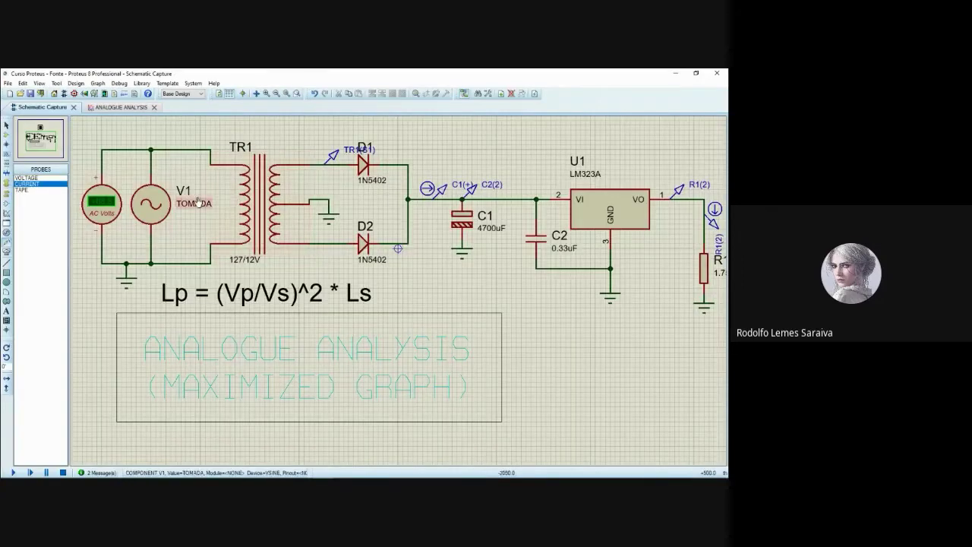
{"action": "left_click", "coordinate": [120, 108]}
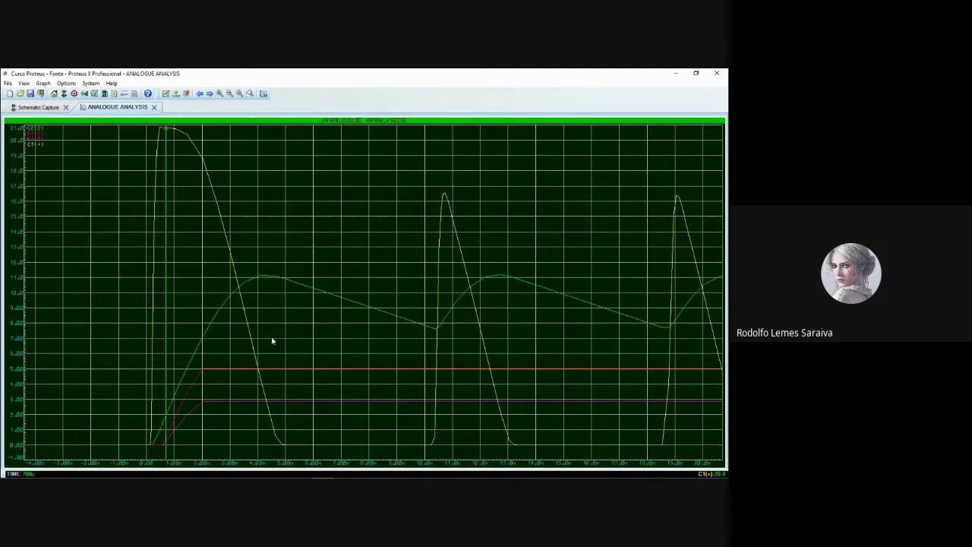
{"action": "key", "text": "Right"}
{"action": "key", "text": "Right"}
{"action": "key", "text": "Right"}
{"action": "key", "text": "Right"}
{"action": "key", "text": "Right"}
{"action": "key", "text": "Right"}
{"action": "key", "text": "Right"}
{"action": "key", "text": "Right"}
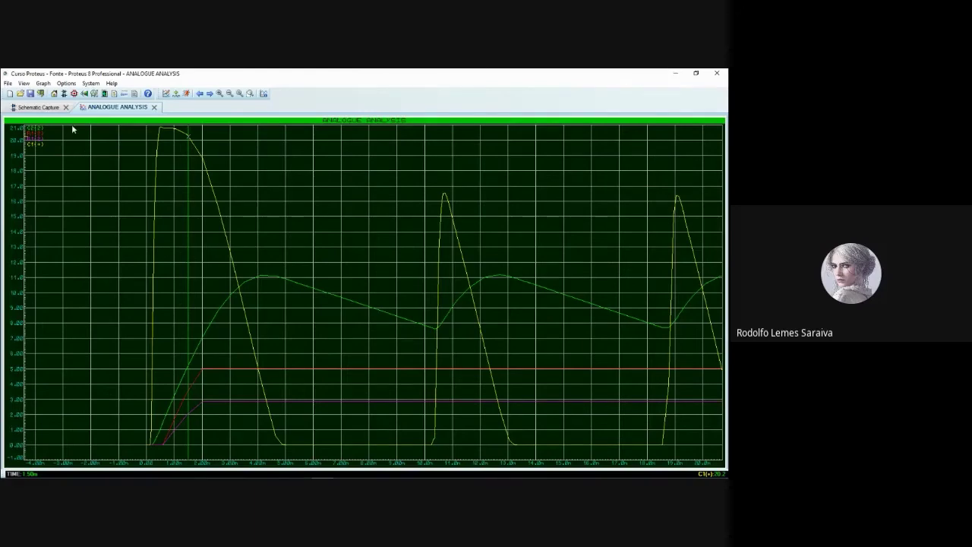
Return to the schematic and move R1 together with its ground terminal down to make room below U1's output.
{"action": "left_click", "coordinate": [154, 107]}
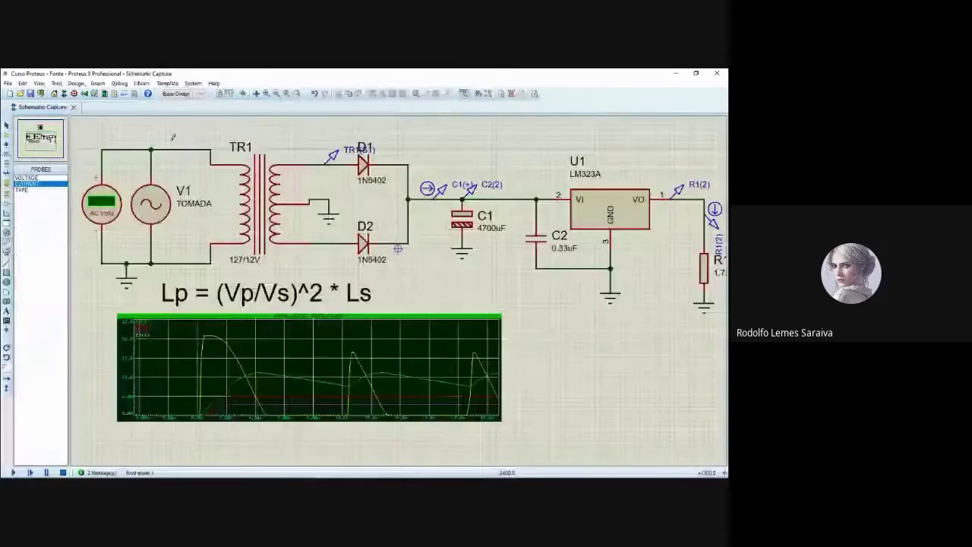
{"action": "scroll", "coordinate": [528, 288], "scroll_direction": "down", "scroll_amount": 3}
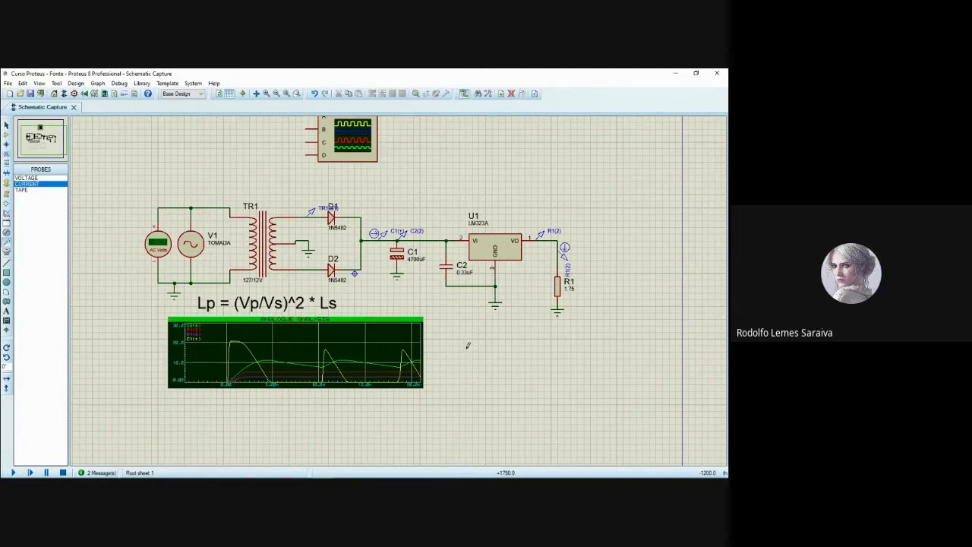
{"action": "left_click", "coordinate": [8, 232]}
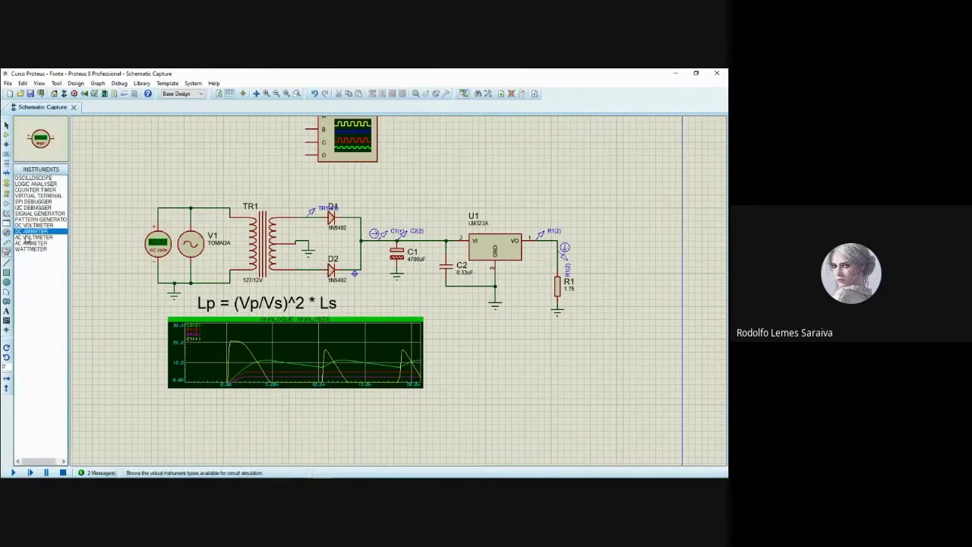
{"action": "left_click", "coordinate": [42, 237]}
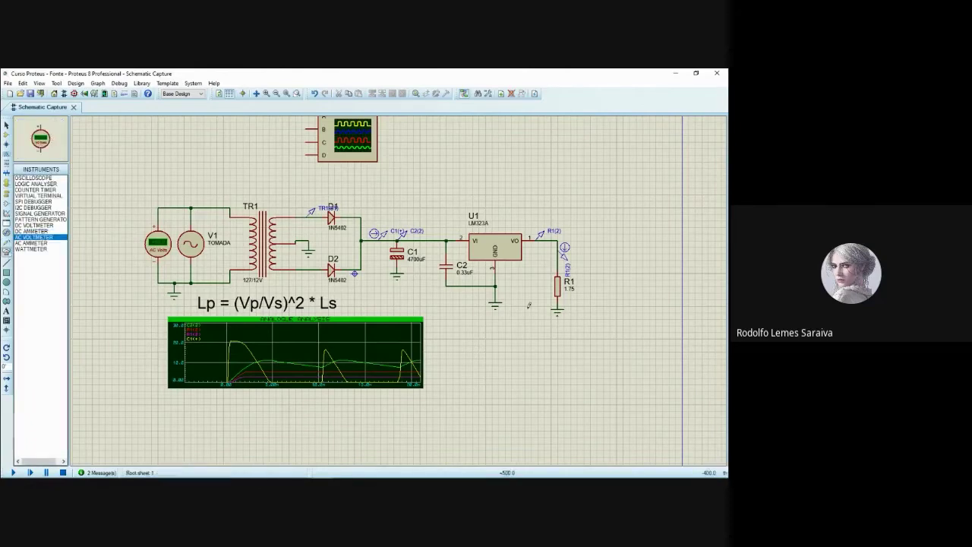
{"action": "left_click", "coordinate": [34, 232]}
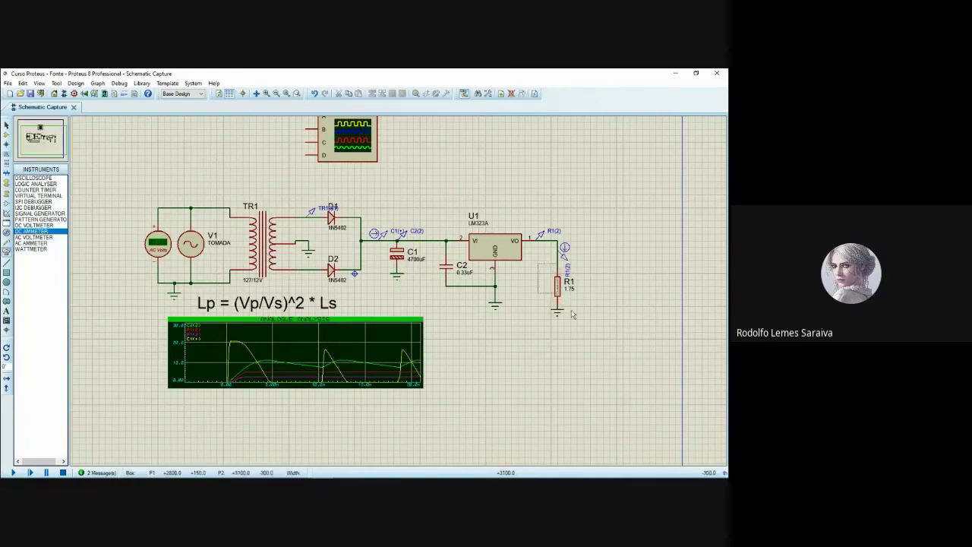
{"action": "left_click_drag", "start_coordinate": [538, 263], "coordinate": [597, 345]}
{"action": "left_click_drag", "start_coordinate": [558, 304], "coordinate": [558, 325]}
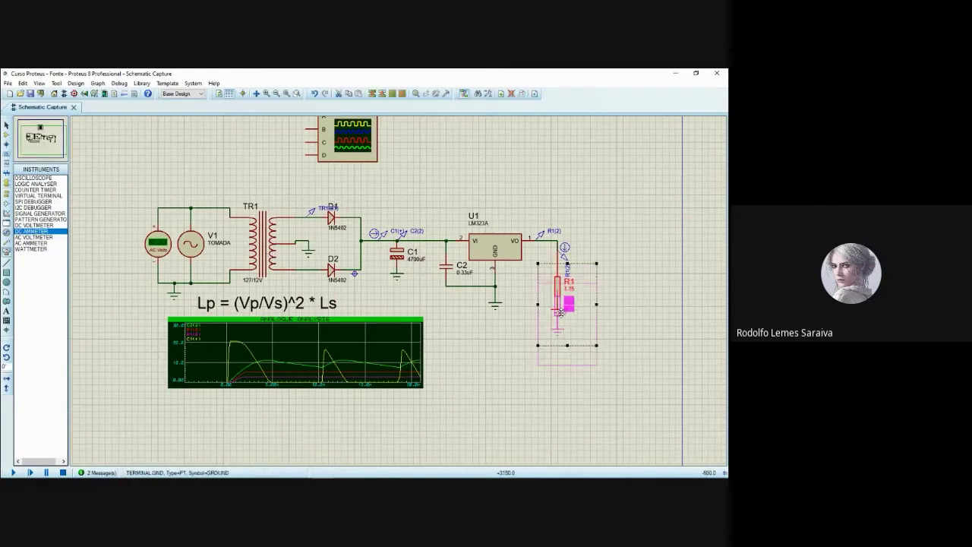
{"action": "left_click", "coordinate": [644, 306]}
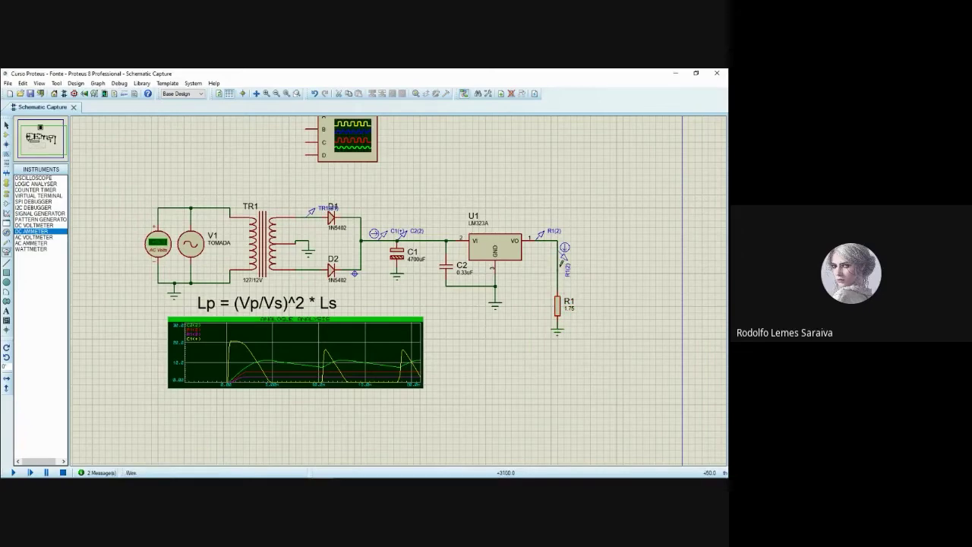
Delete the current probe above R1 and the wire joining U1's output to R1.
{"action": "left_click", "coordinate": [564, 249]}
{"action": "key", "text": "Delete"}
{"action": "left_click", "coordinate": [557, 258]}
{"action": "key", "text": "Delete"}
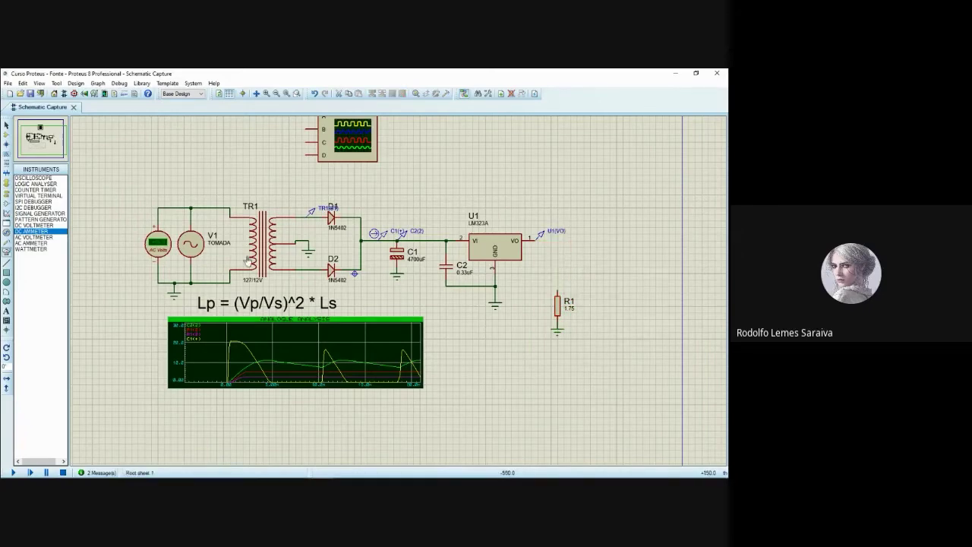
Place a DC ammeter rotated to 270° in series between U1's VO output and the upper end of R1.
{"action": "left_click", "coordinate": [31, 237]}
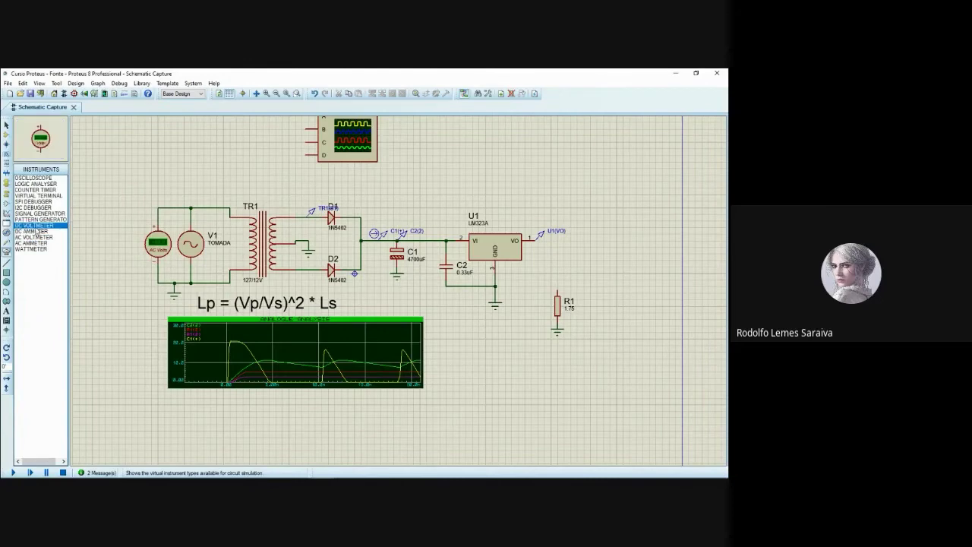
{"action": "left_click", "coordinate": [34, 230]}
{"action": "left_click", "coordinate": [592, 255]}
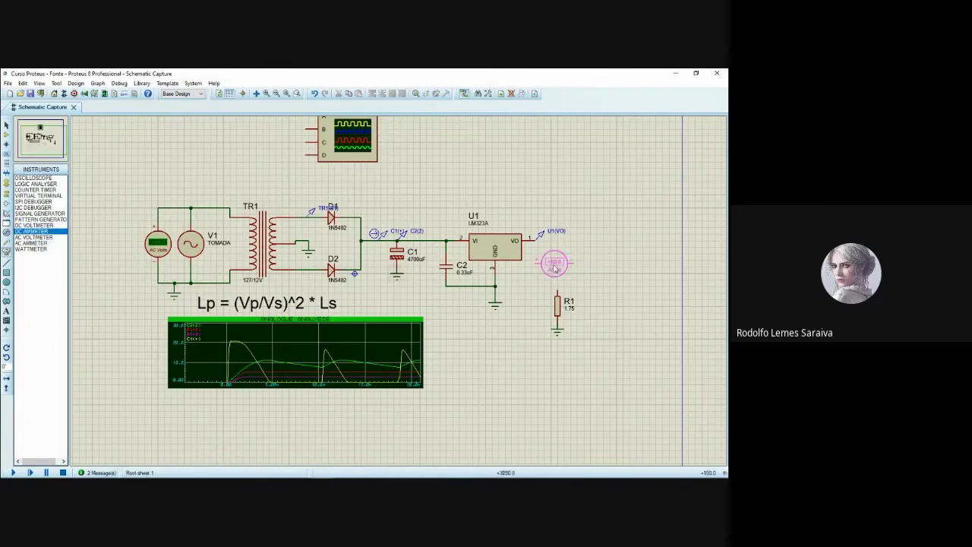
{"action": "key", "text": "KP_Add"}
{"action": "key", "text": "KP_Add"}
{"action": "key", "text": "KP_Add"}
{"action": "left_click", "coordinate": [561, 269]}
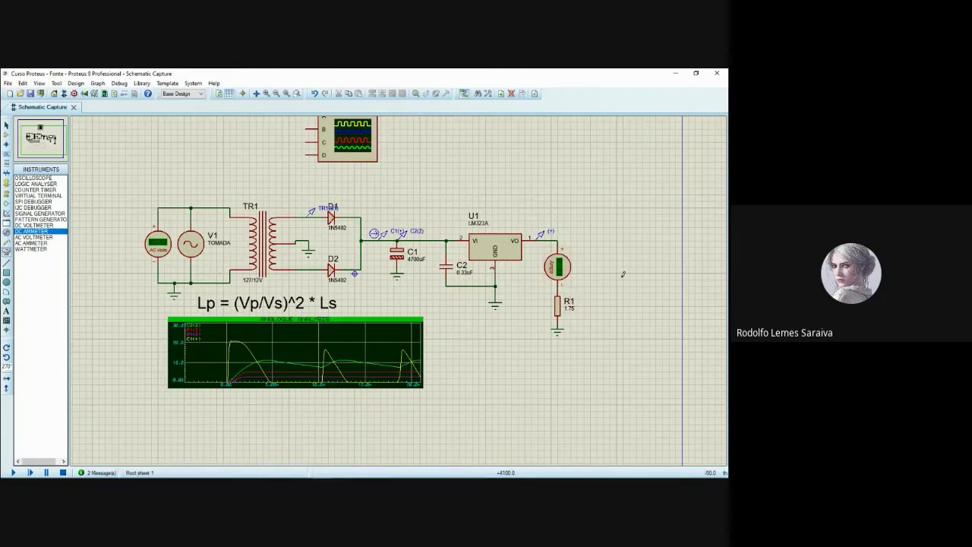
Run the circuit simulation to read the load ammeter and probes, and browse the virtual instruments up to the oscilloscope.
{"action": "key", "text": "F12"}
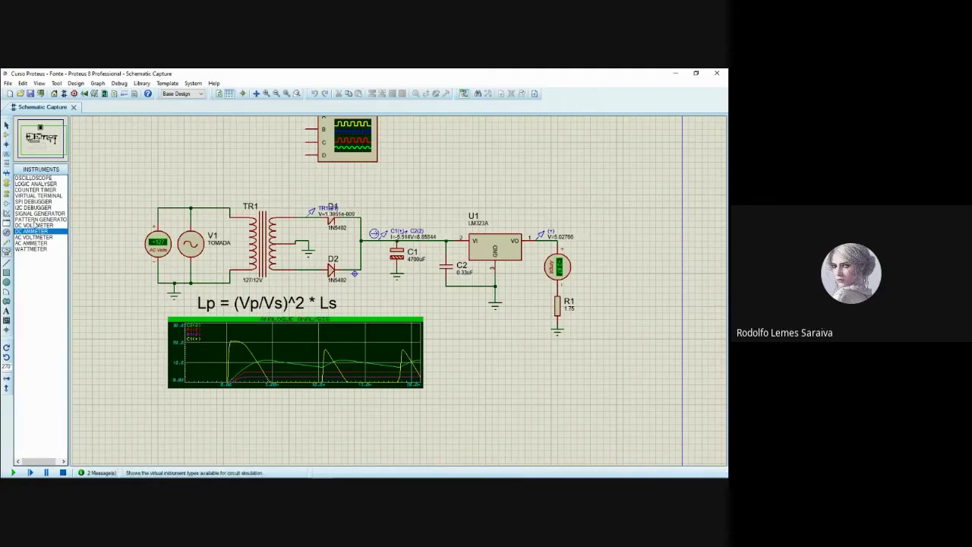
{"action": "left_click", "coordinate": [38, 214]}
{"action": "key", "text": "Up"}
{"action": "key", "text": "Up"}
{"action": "key", "text": "Up"}
{"action": "key", "text": "Up"}
{"action": "key", "text": "Up"}
{"action": "key", "text": "Up"}
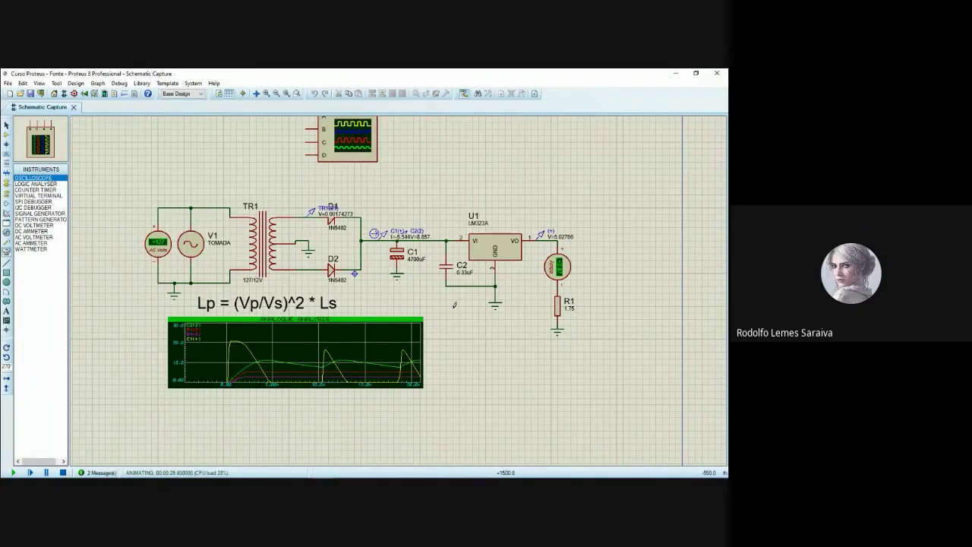
Stop the simulation, maximize the analogue graph and check the properties of the C2(2) trace.
{"action": "right_click", "coordinate": [278, 345]}
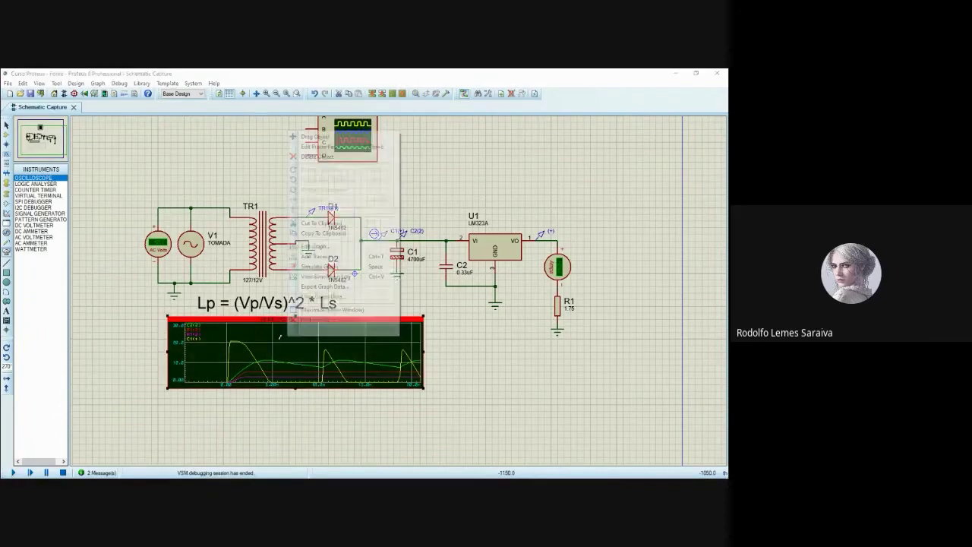
{"action": "left_click", "coordinate": [315, 311]}
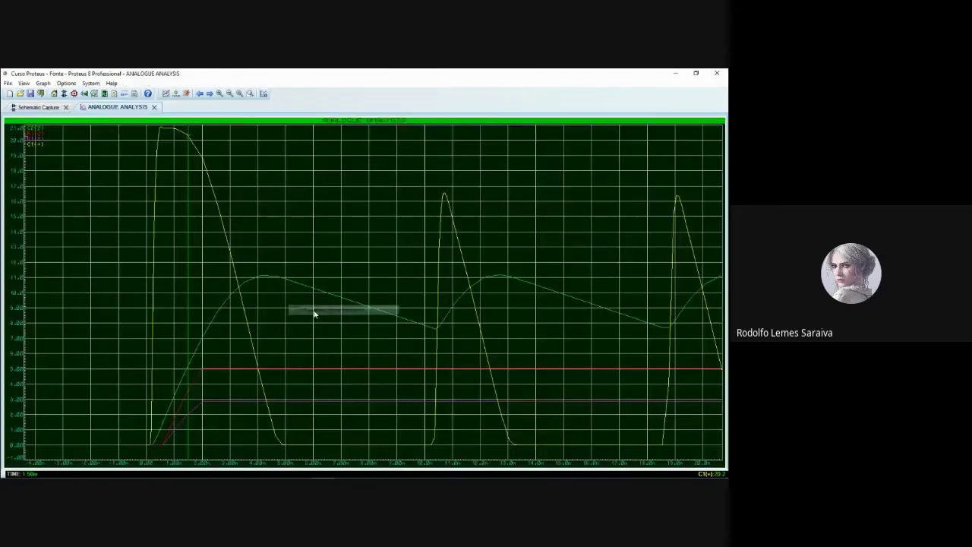
{"action": "right_click", "coordinate": [41, 131]}
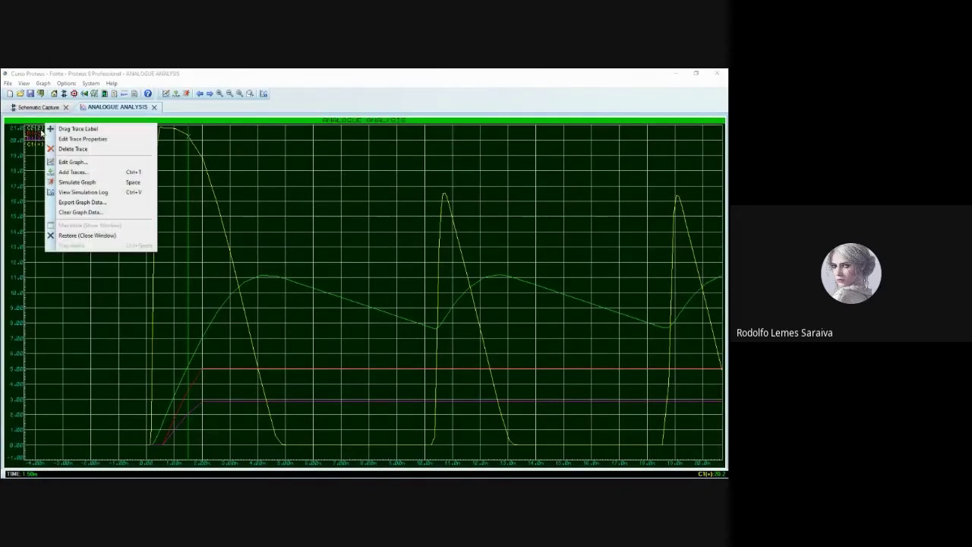
{"action": "left_click", "coordinate": [90, 140]}
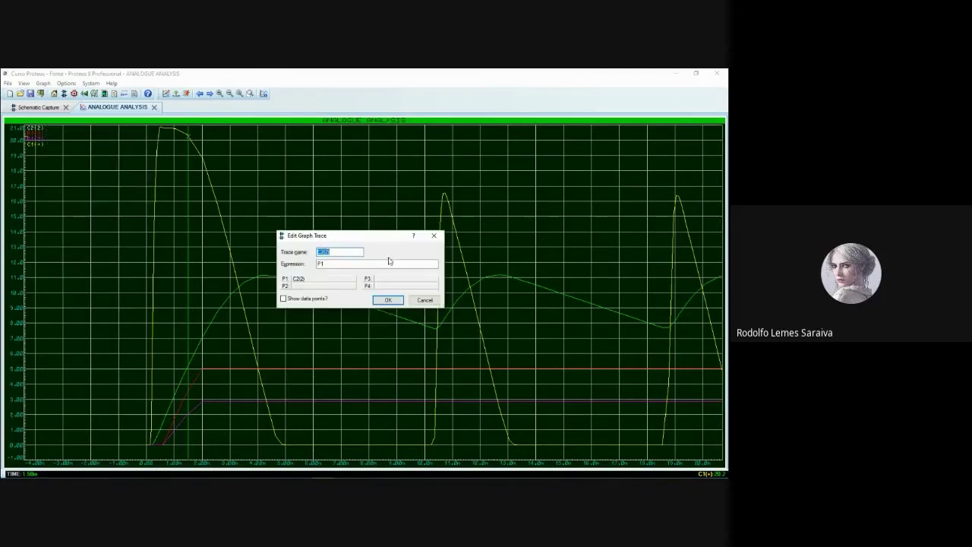
{"action": "left_click", "coordinate": [434, 235]}
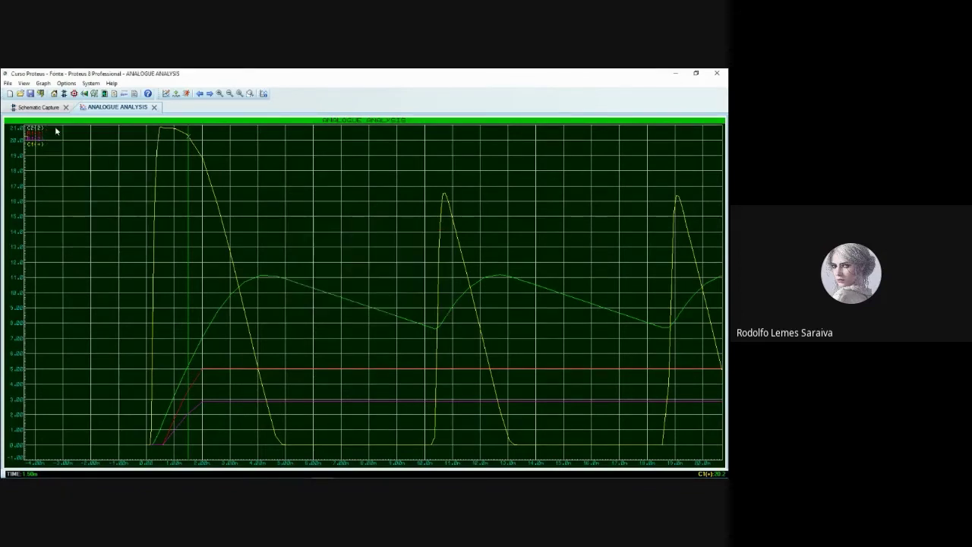
Check the graph colour configuration and the options available for the C1(+) trace.
{"action": "left_click", "coordinate": [66, 83]}
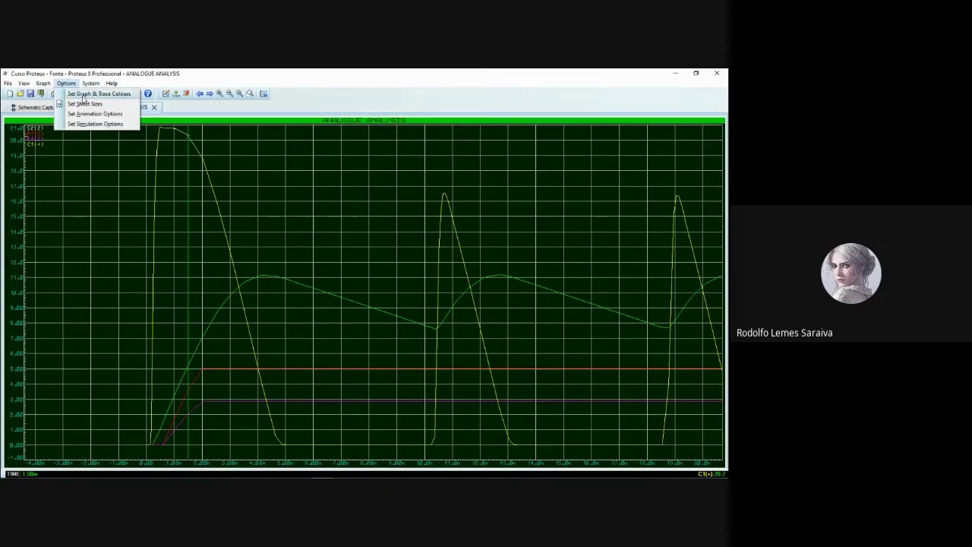
{"action": "left_click", "coordinate": [83, 95]}
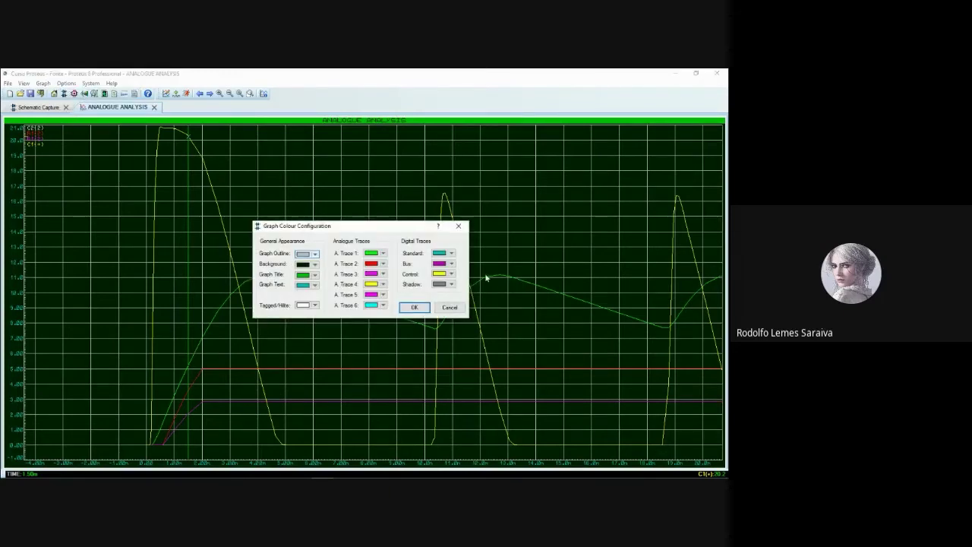
{"action": "left_click", "coordinate": [458, 226]}
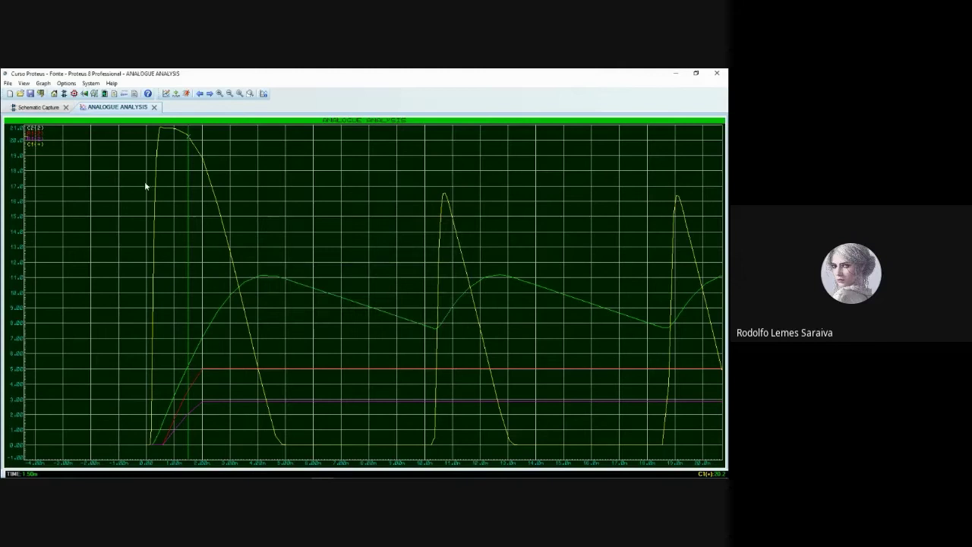
{"action": "right_click", "coordinate": [40, 149]}
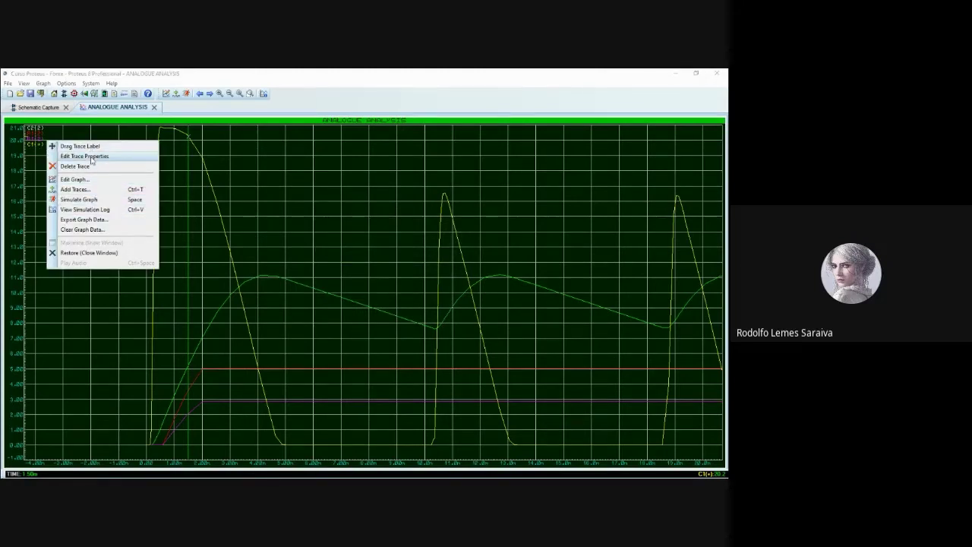
{"action": "left_click", "coordinate": [201, 115]}
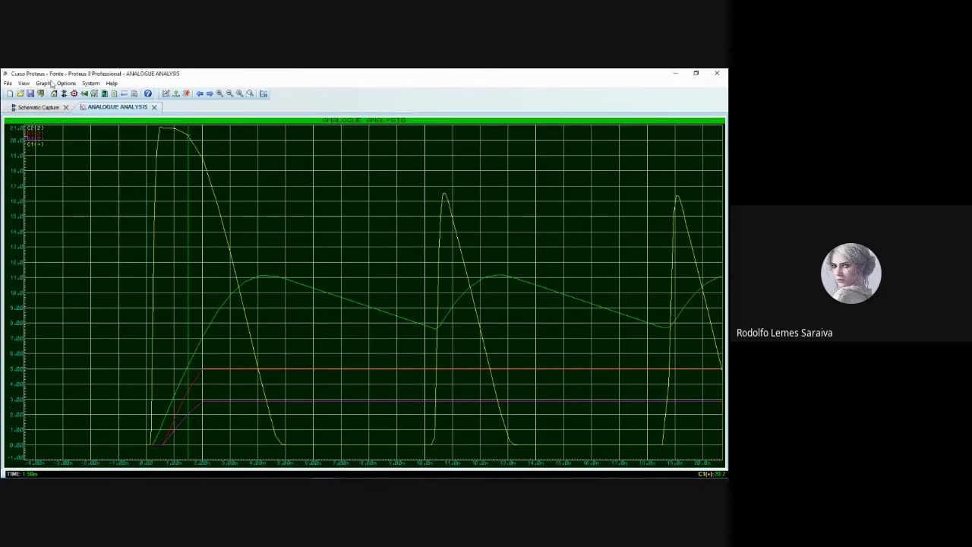
Set the graph's background colour to white in the graph colour configuration.
{"action": "left_click", "coordinate": [89, 84]}
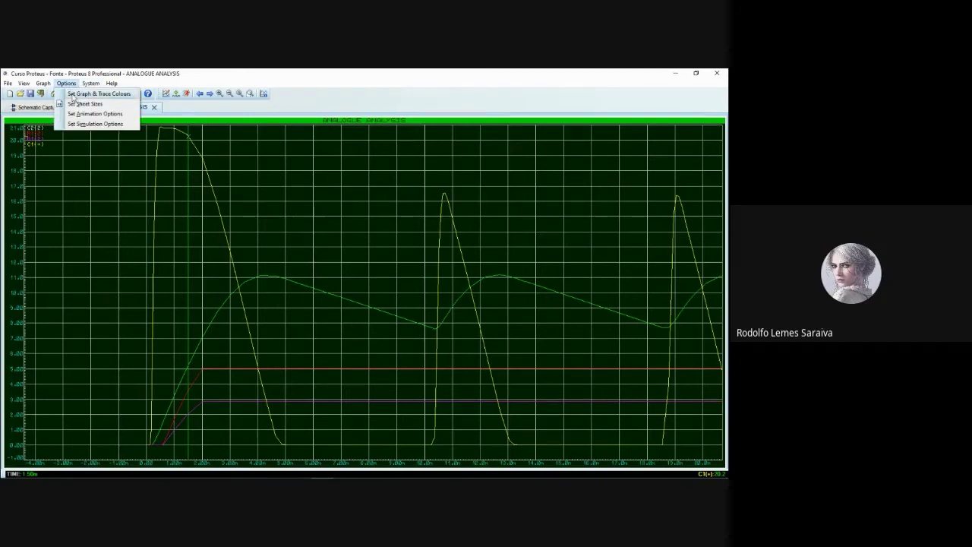
{"action": "left_click", "coordinate": [74, 94]}
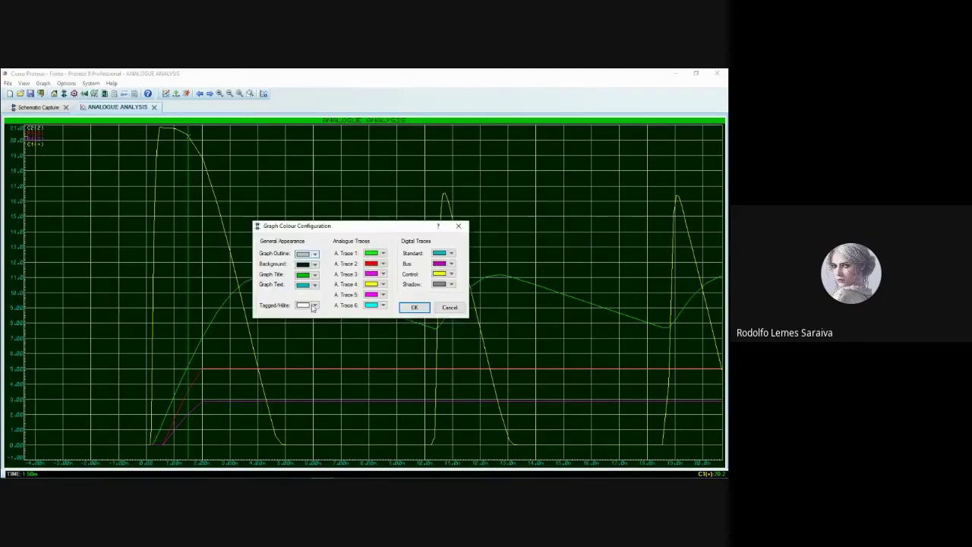
{"action": "left_click", "coordinate": [313, 265]}
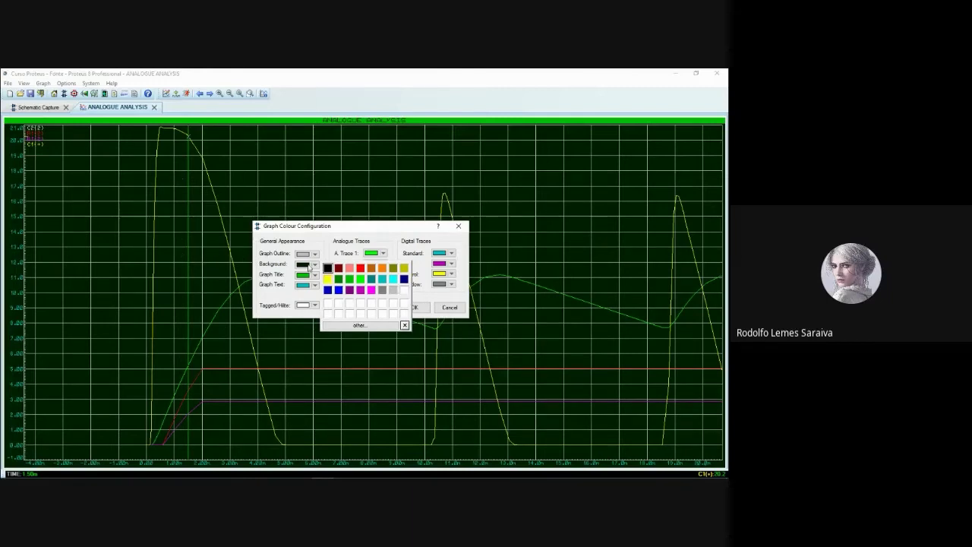
{"action": "left_click", "coordinate": [405, 325]}
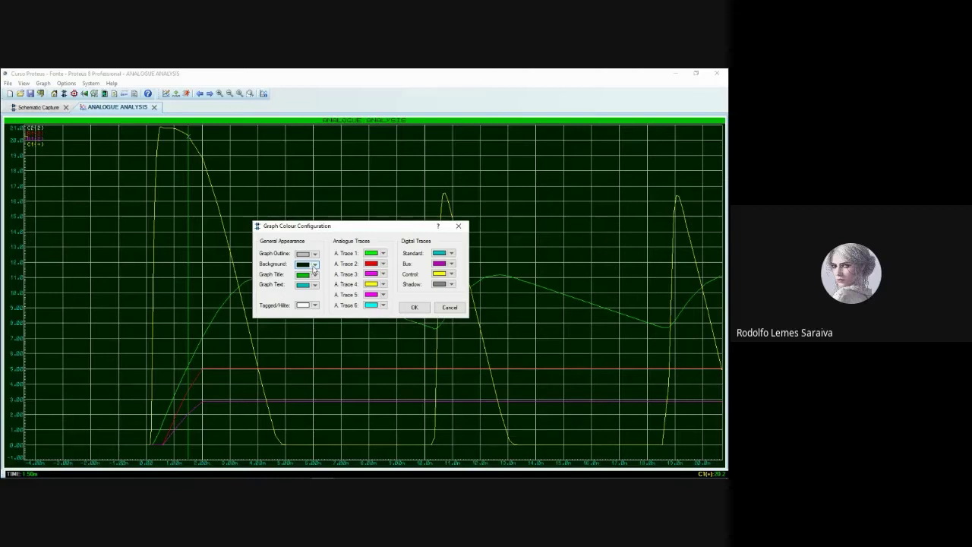
{"action": "left_click", "coordinate": [314, 265]}
{"action": "left_click", "coordinate": [408, 297]}
{"action": "left_click", "coordinate": [414, 306]}
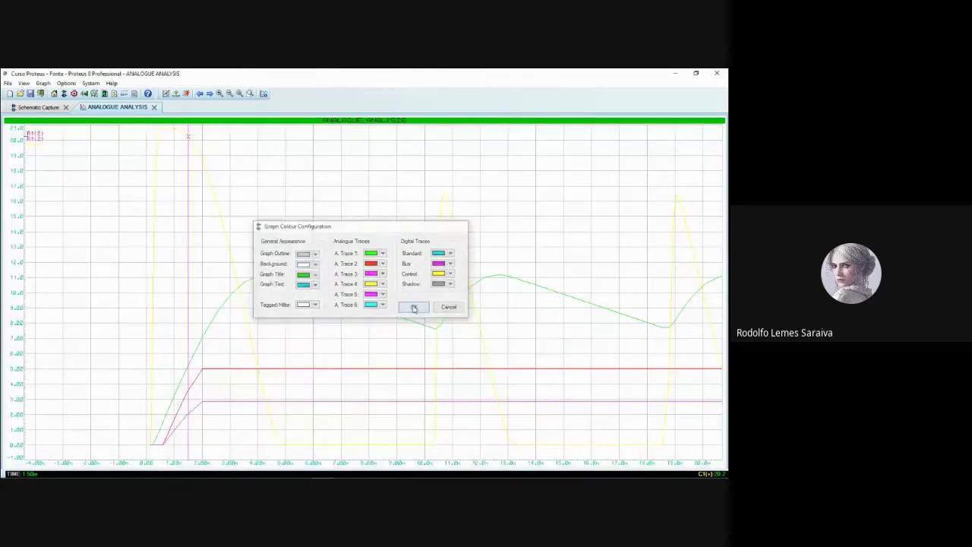
Set the graph's background colour to black.
{"action": "left_click", "coordinate": [70, 83]}
{"action": "left_click", "coordinate": [98, 93]}
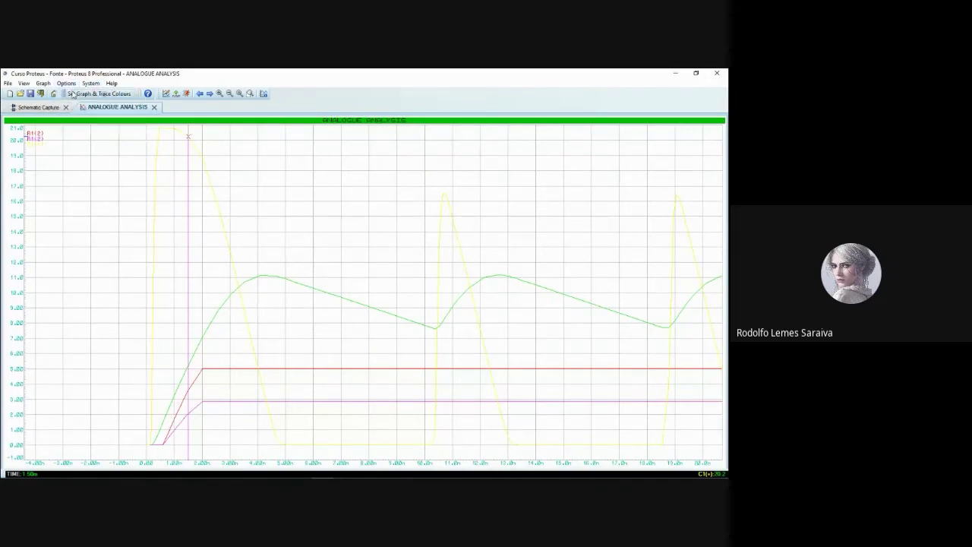
{"action": "left_click", "coordinate": [315, 265]}
{"action": "left_click", "coordinate": [393, 299]}
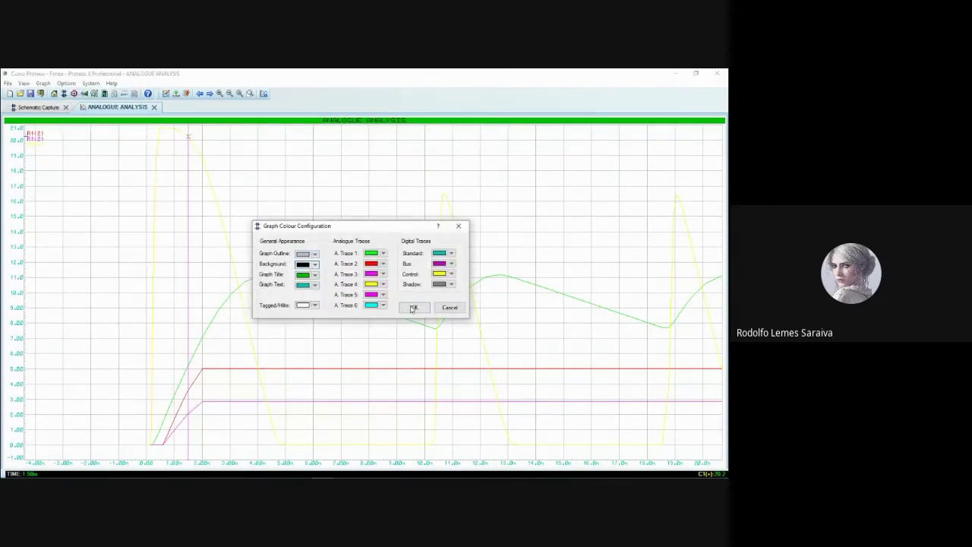
{"action": "key", "text": "Return"}
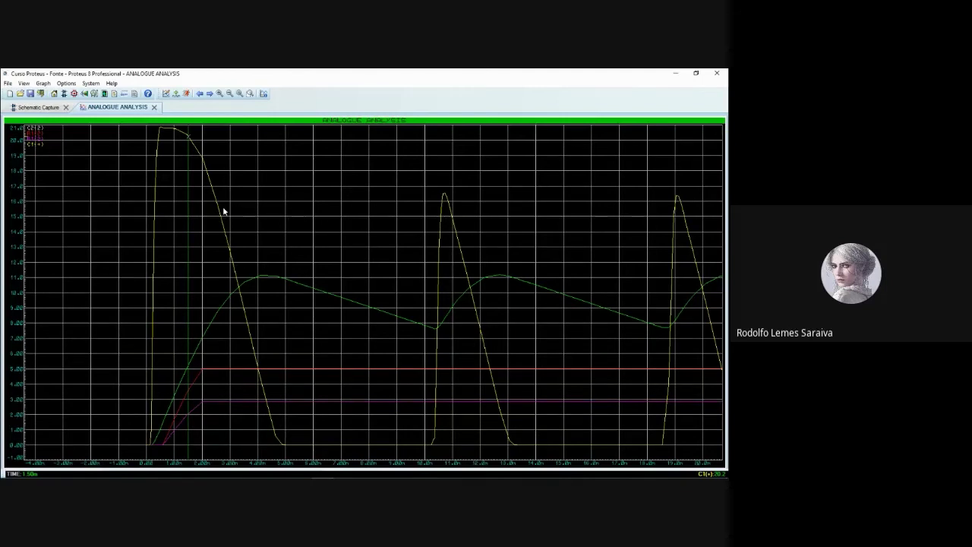
Step the cursor along the rectifier current from 1.5 to 1.6 ms, then back to 0.8 ms on the first peak.
{"action": "key", "text": "Right"}
{"action": "key", "text": "Right"}
{"action": "key", "text": "Right"}
{"action": "key", "text": "Right"}
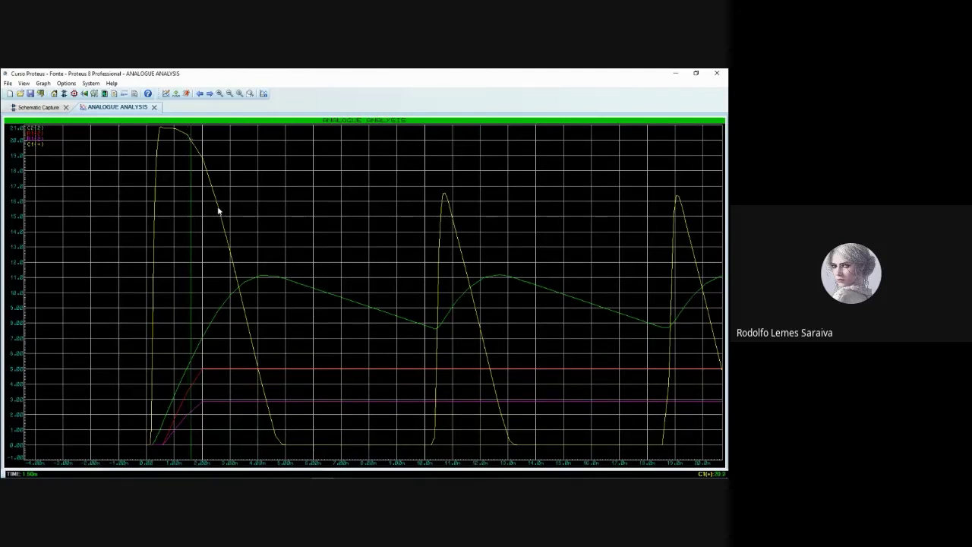
{"action": "left_click", "coordinate": [218, 211]}
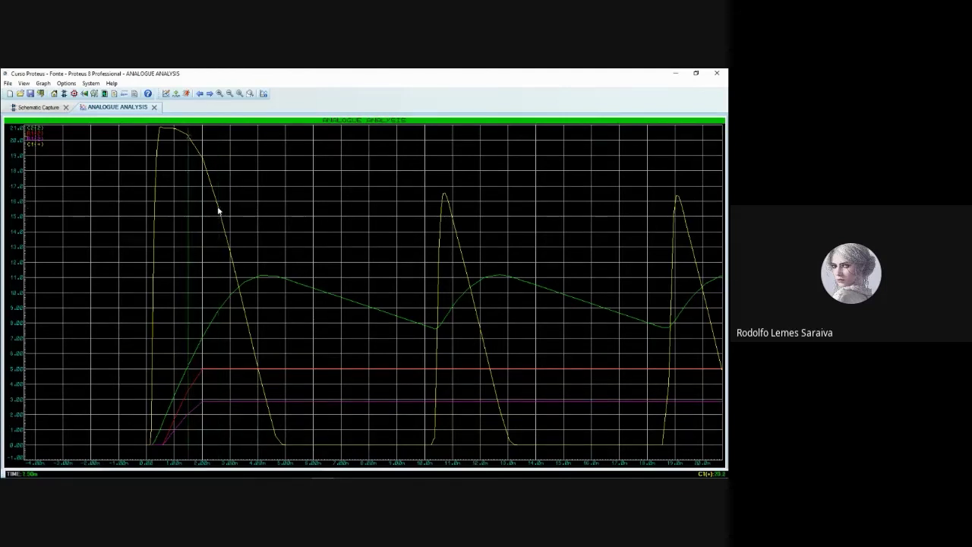
{"action": "key", "text": "ctrl+Left"}
Step the graph cursor along the C2(2) voltage trace from 3.6 to 3.3 ms, then close the analogue analysis view.
{"action": "left_click", "coordinate": [64, 85]}
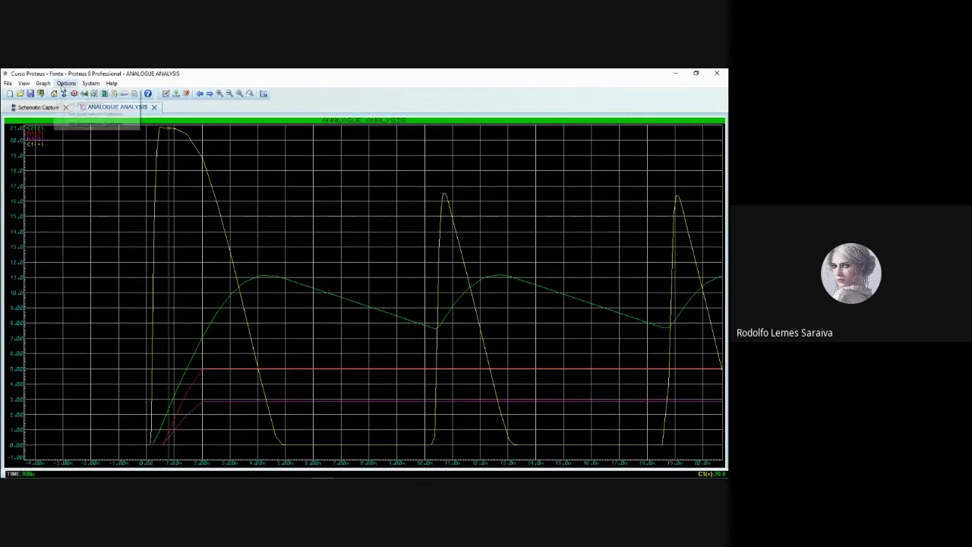
{"action": "mouse_move", "coordinate": [41, 85]}
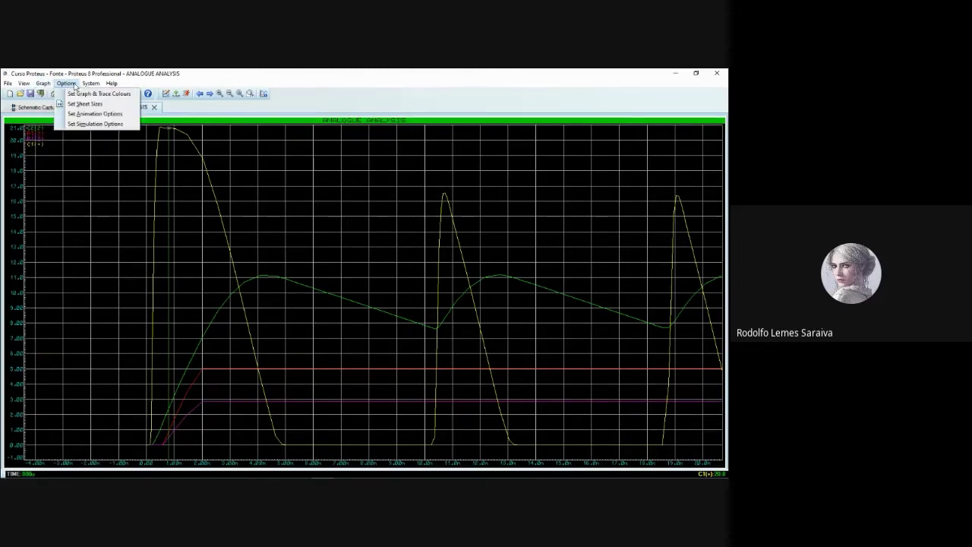
{"action": "left_click", "coordinate": [246, 184]}
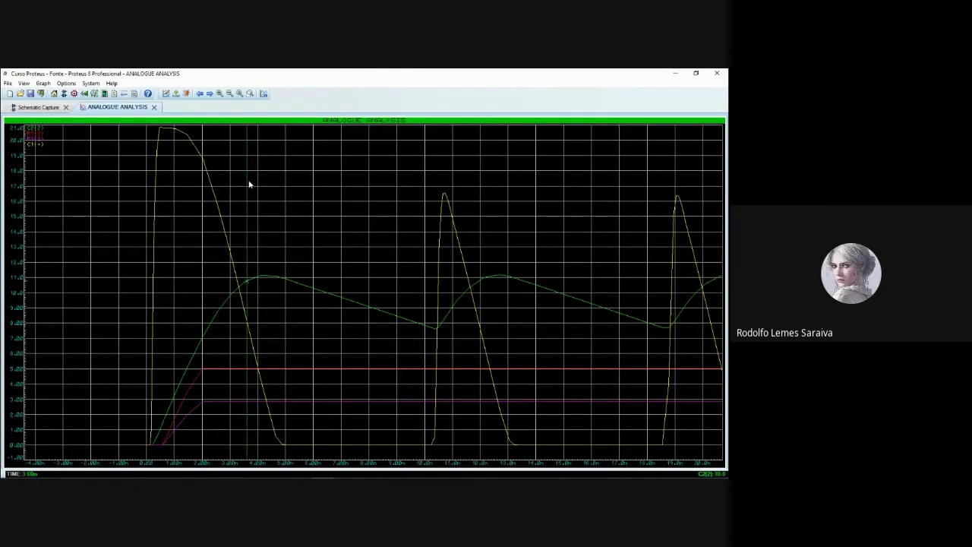
{"action": "key", "text": "Left"}
{"action": "key", "text": "Left"}
{"action": "key", "text": "Left"}
{"action": "key", "text": "Left"}
{"action": "key", "text": "Left"}
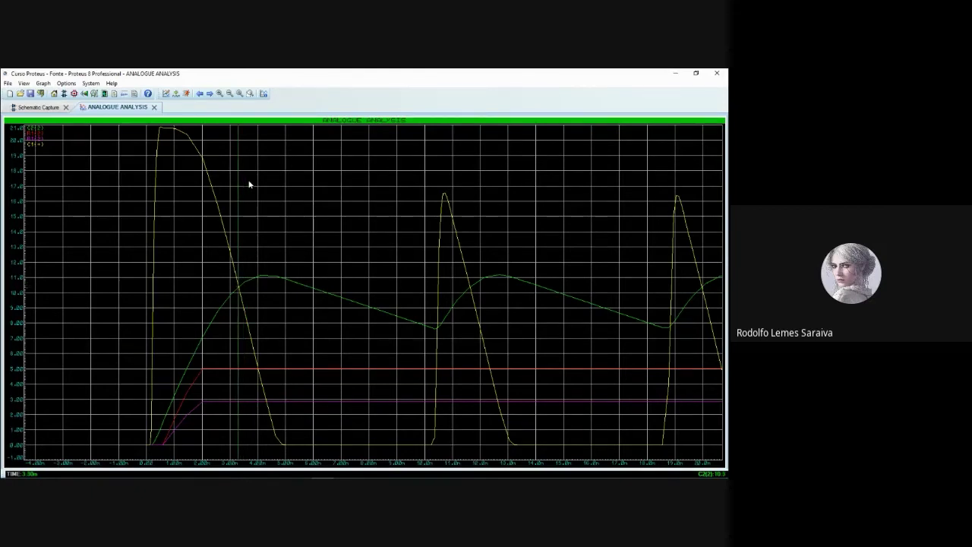
{"action": "left_click", "coordinate": [153, 107]}
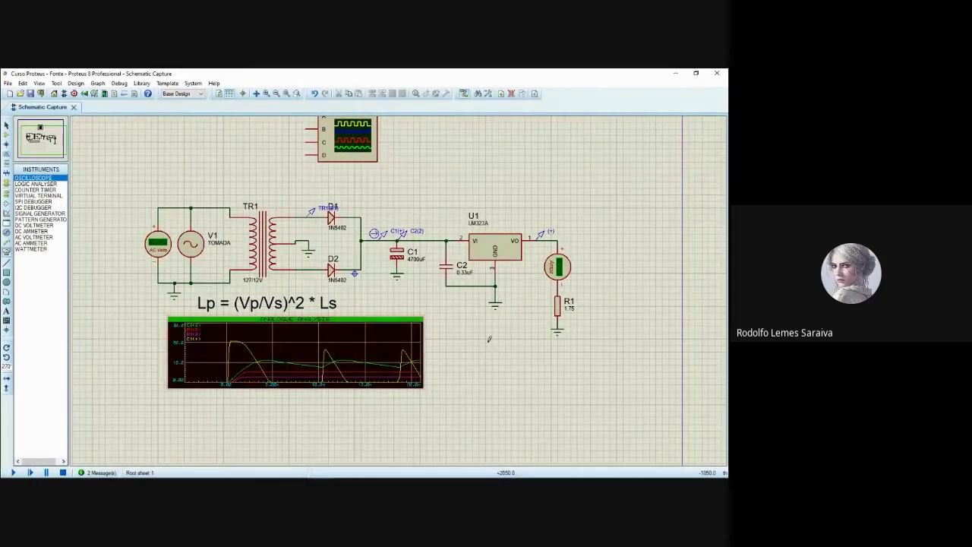
Move the analogue analysis graph from below the circuit to the free area above regulator U1.
{"action": "scroll", "coordinate": [459, 343], "scroll_direction": "up", "scroll_amount": 1}
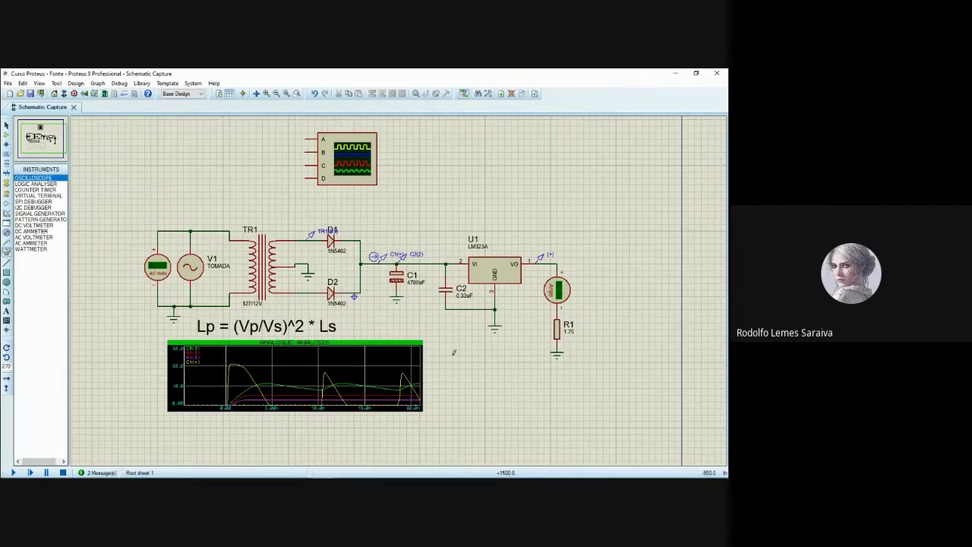
{"action": "left_click_drag", "start_coordinate": [451, 353], "coordinate": [456, 294]}
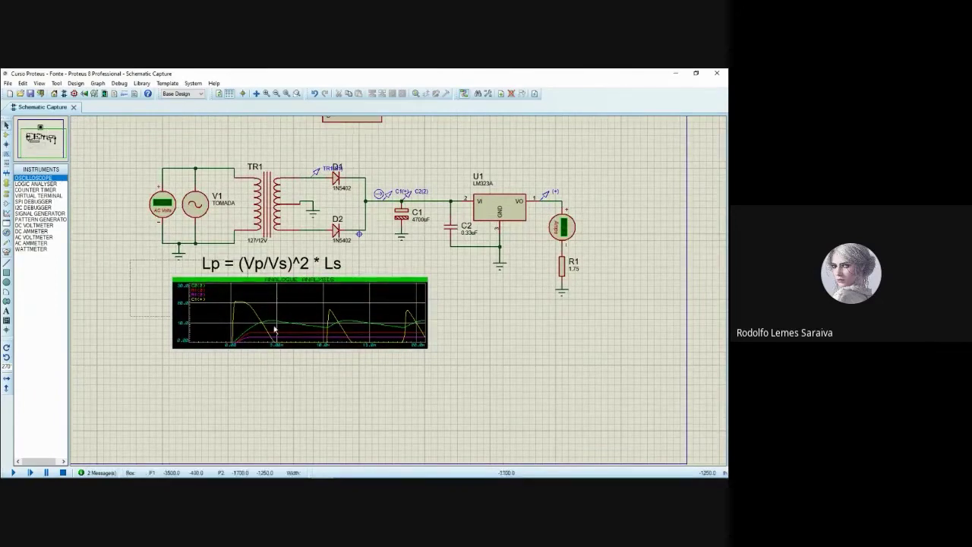
{"action": "left_click_drag", "start_coordinate": [130, 259], "coordinate": [495, 396]}
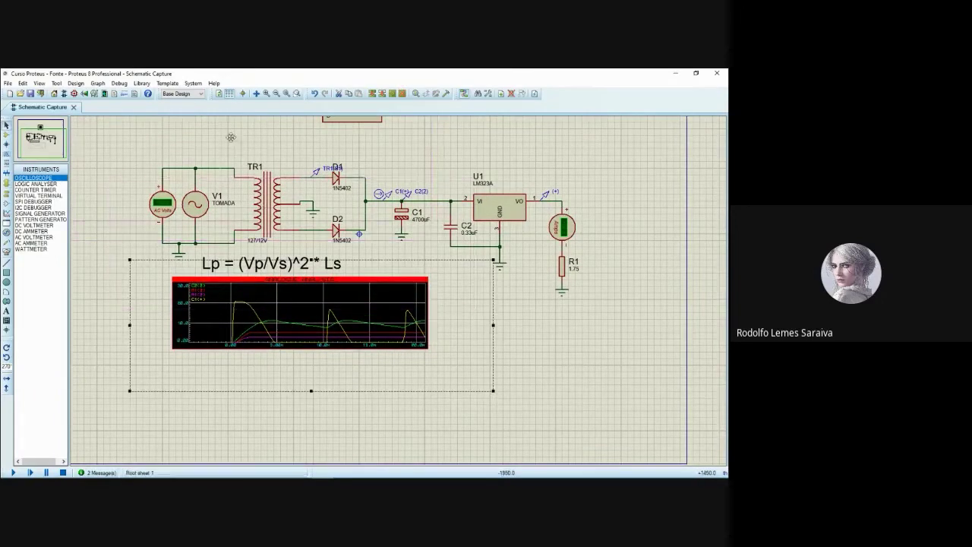
{"action": "left_click_drag", "start_coordinate": [618, 135], "coordinate": [593, 137]}
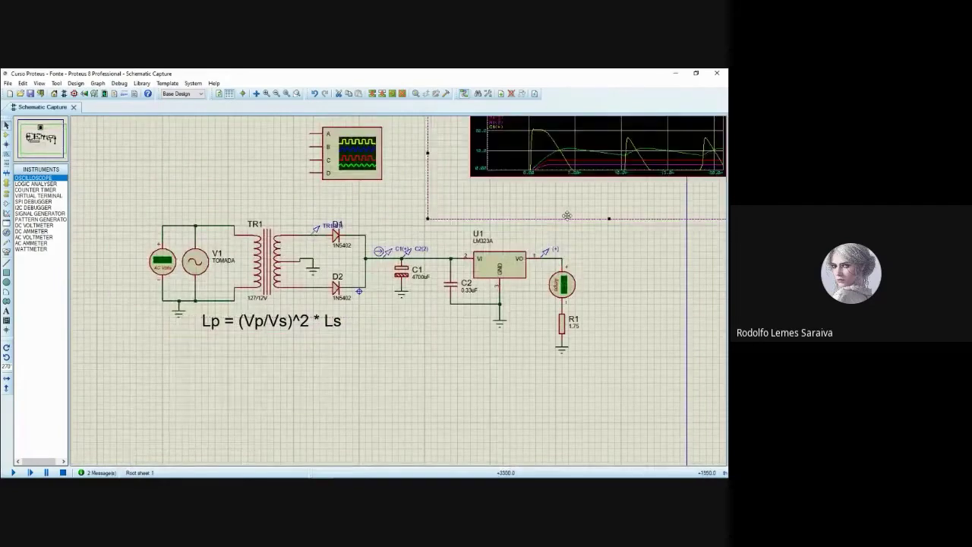
{"action": "left_click", "coordinate": [263, 416]}
Move the formula text "Lp = (Vp/Vs)^2 * Ls" above transformer TR1 and save the project.
{"action": "left_click", "coordinate": [264, 322]}
{"action": "left_click_drag", "start_coordinate": [264, 323], "coordinate": [251, 195]}
{"action": "left_click", "coordinate": [344, 363]}
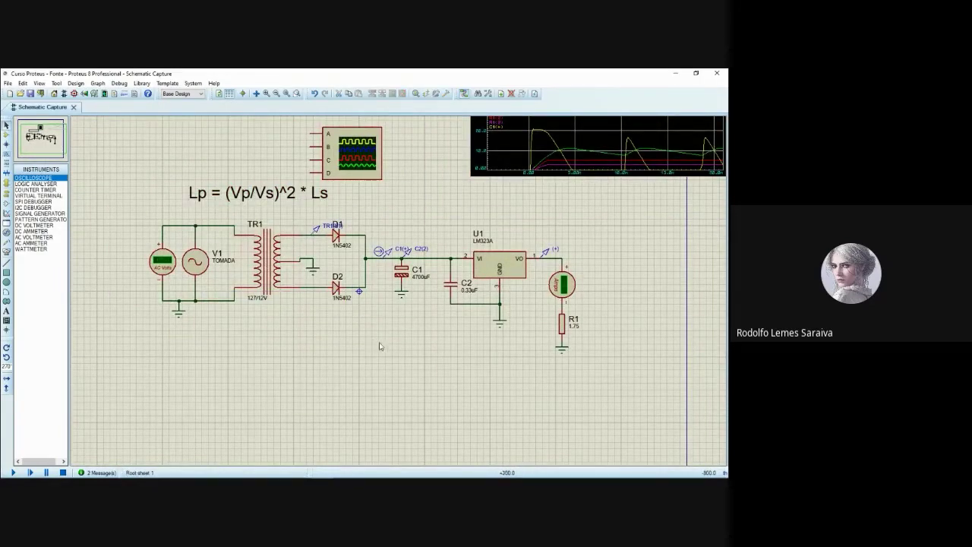
{"action": "left_click", "coordinate": [31, 94]}
Place a voltage probe on the wire between capacitors C1 and C2, ahead of the regulator input.
{"action": "left_click_drag", "start_coordinate": [416, 336], "coordinate": [365, 342]}
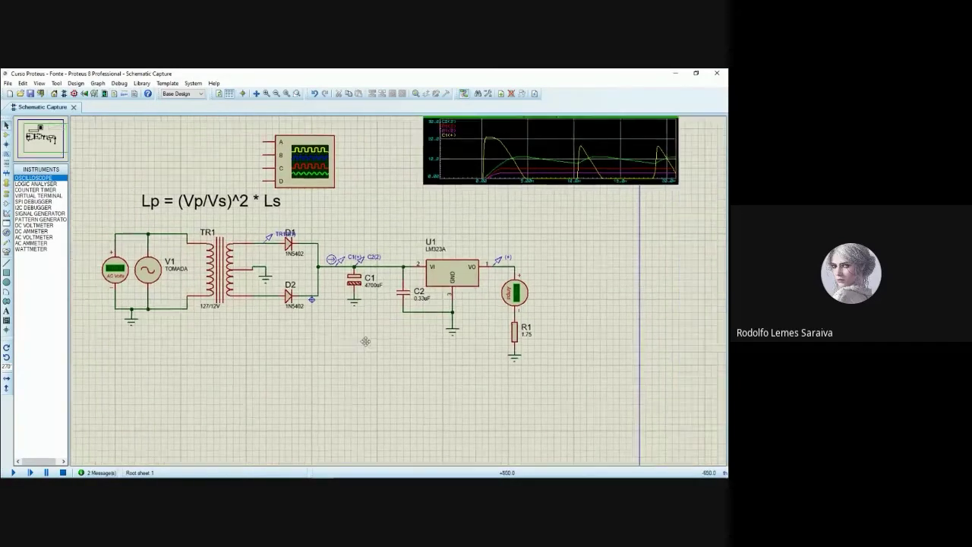
{"action": "scroll", "coordinate": [372, 343], "scroll_direction": "up", "scroll_amount": 3}
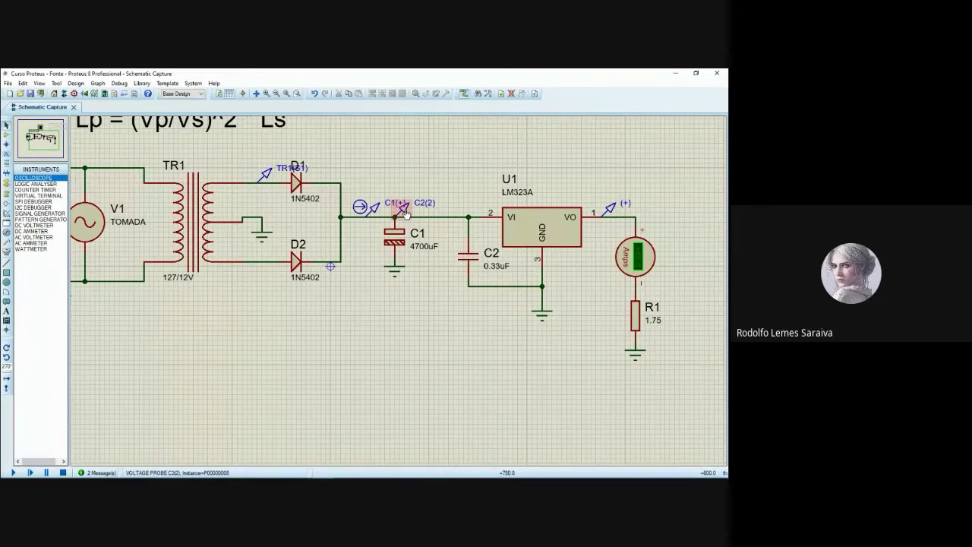
{"action": "left_click", "coordinate": [6, 246]}
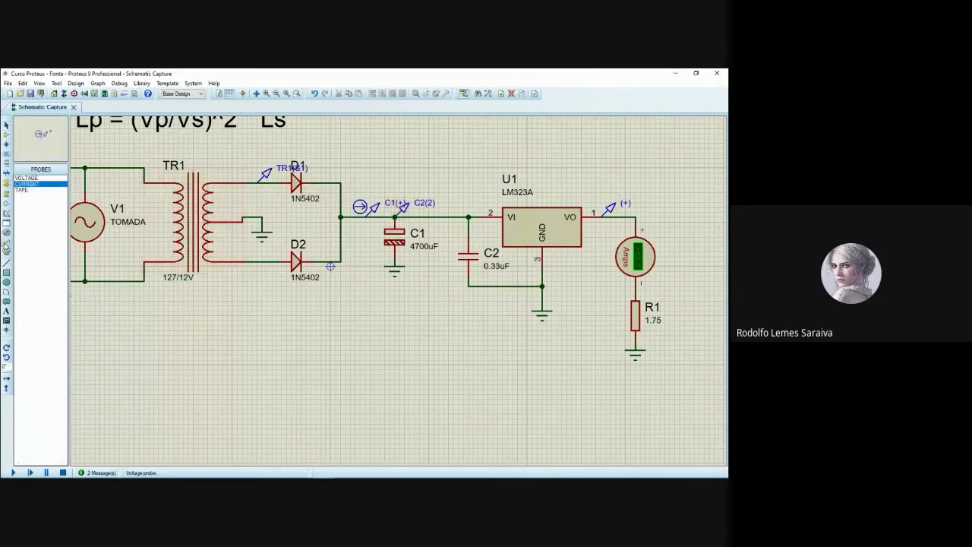
{"action": "left_click", "coordinate": [26, 178]}
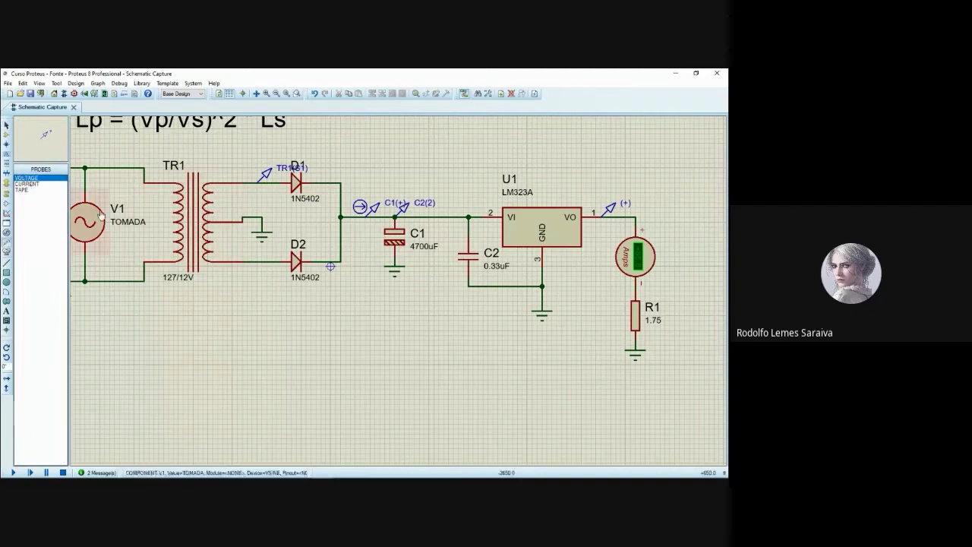
{"action": "left_click", "coordinate": [444, 216]}
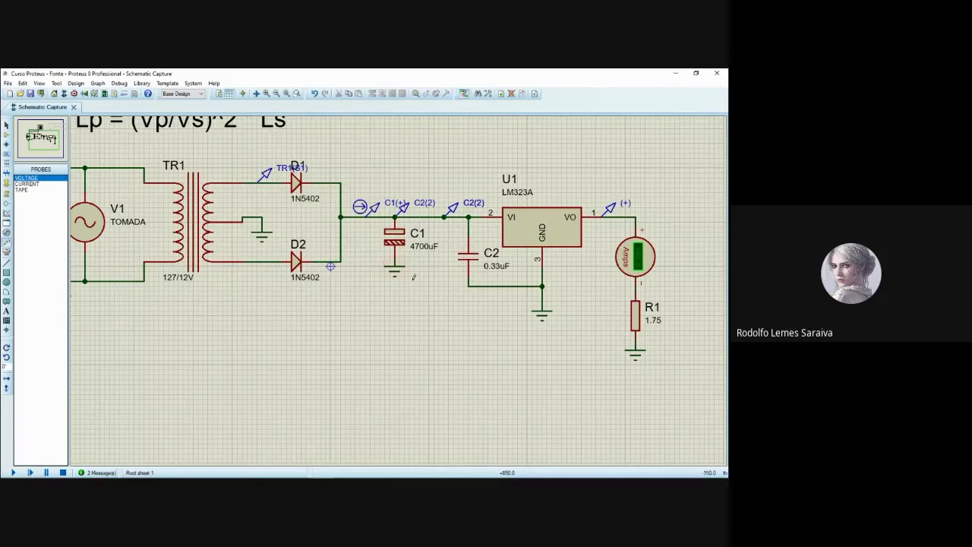
Shift the oscilloscope slightly to the right in the schematic, so it sits above D1 and C1.
{"action": "scroll", "coordinate": [414, 277], "scroll_direction": "down", "scroll_amount": 2}
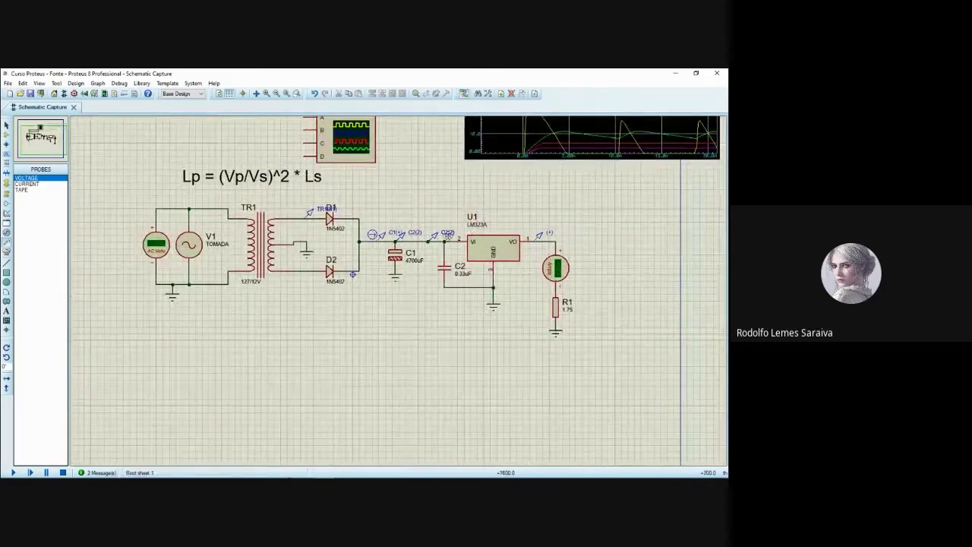
{"action": "scroll", "coordinate": [381, 292], "scroll_direction": "up", "scroll_amount": 1}
{"action": "scroll", "coordinate": [472, 238], "scroll_direction": "down", "scroll_amount": 1}
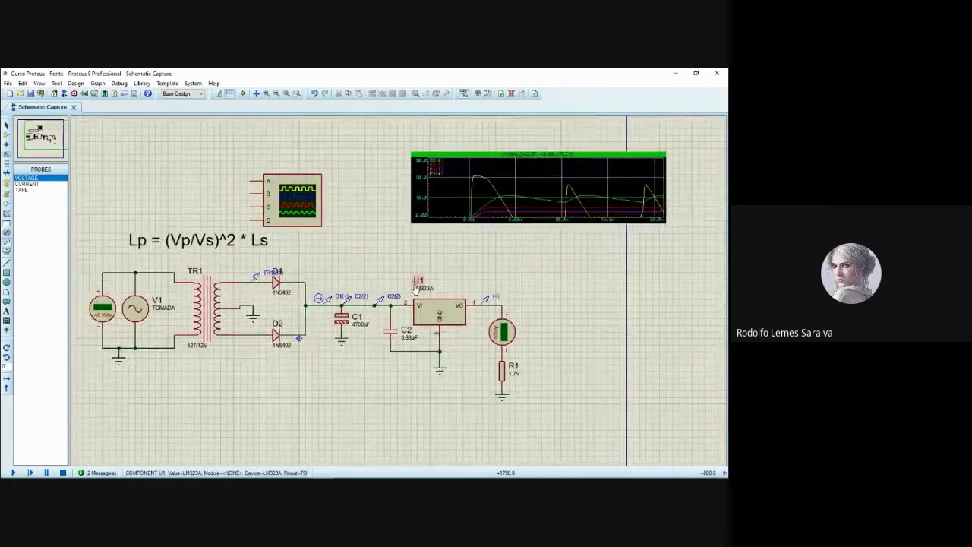
{"action": "middle_click", "coordinate": [325, 271]}
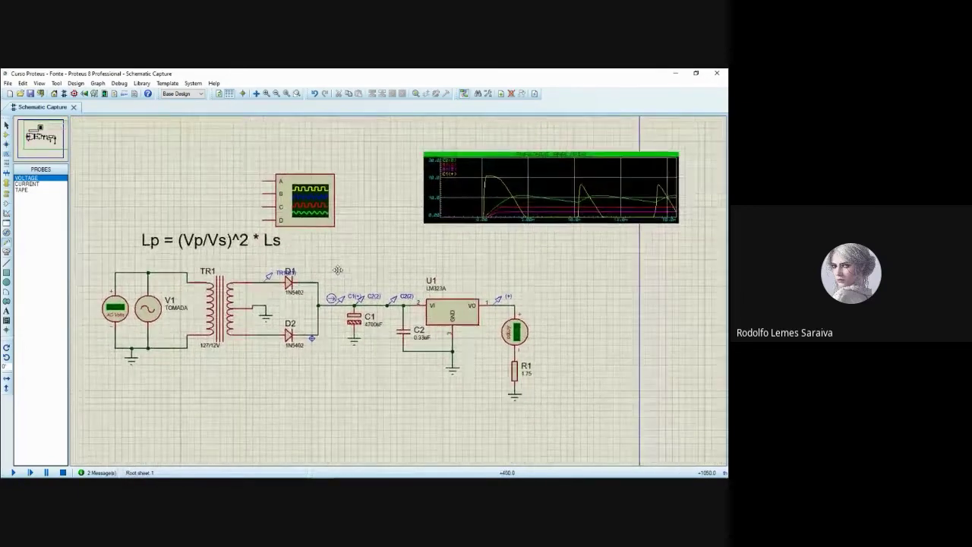
{"action": "left_click", "coordinate": [337, 270]}
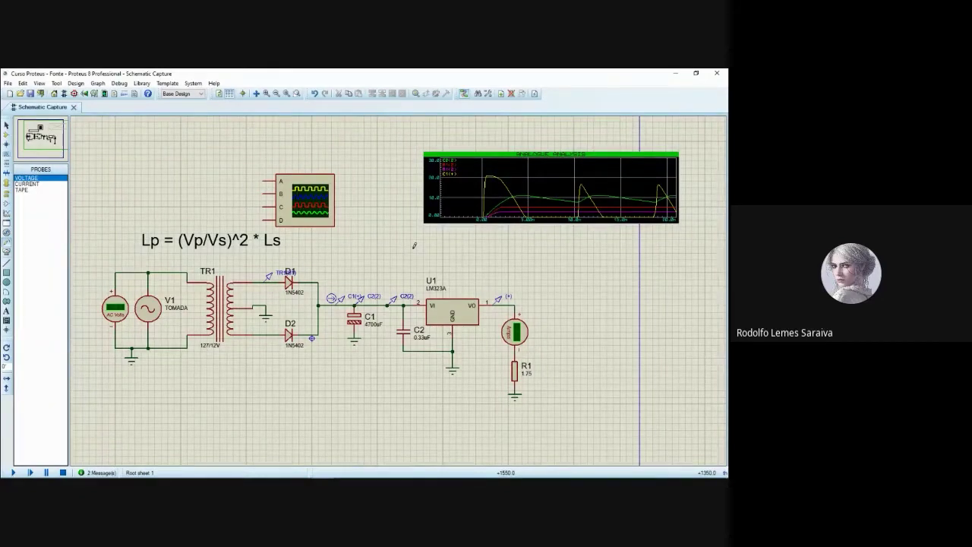
{"action": "middle_click", "coordinate": [352, 274]}
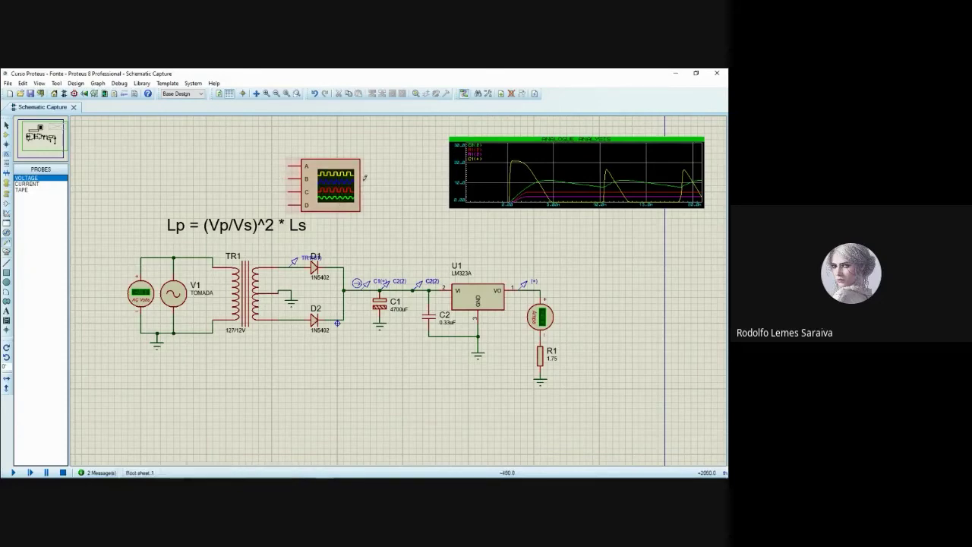
{"action": "left_click", "coordinate": [332, 194]}
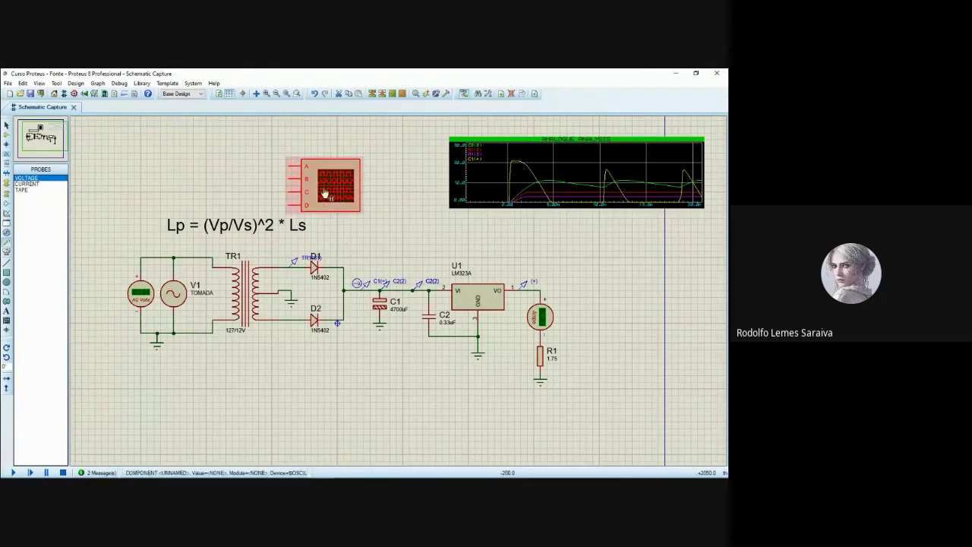
{"action": "left_click_drag", "start_coordinate": [325, 194], "coordinate": [365, 195]}
{"action": "left_click", "coordinate": [387, 233]}
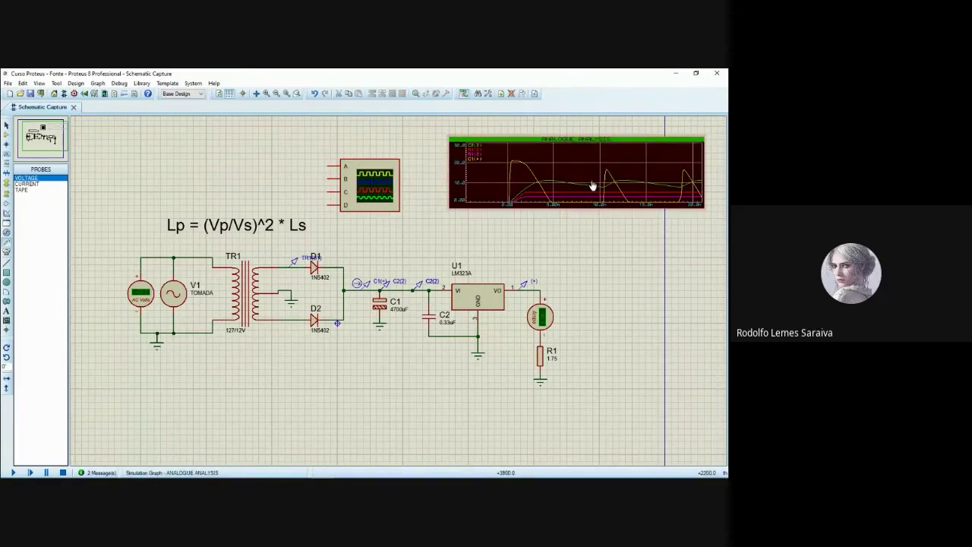
{"action": "left_click", "coordinate": [369, 186]}
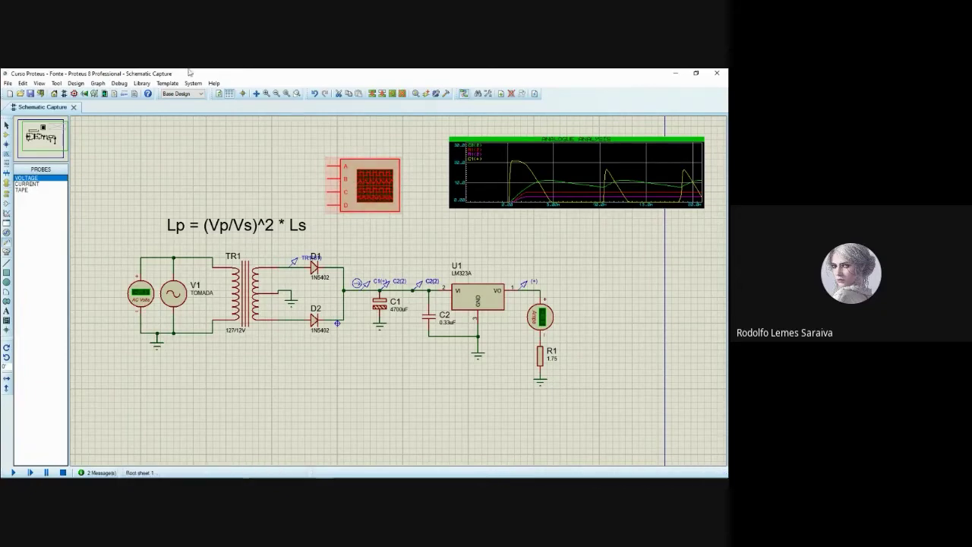
{"action": "left_click", "coordinate": [119, 84]}
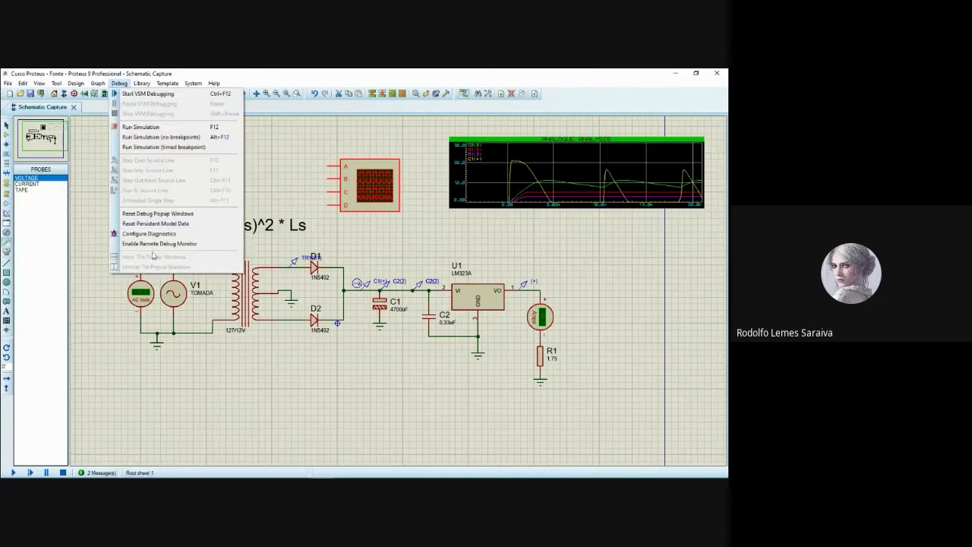
{"action": "left_click", "coordinate": [302, 175]}
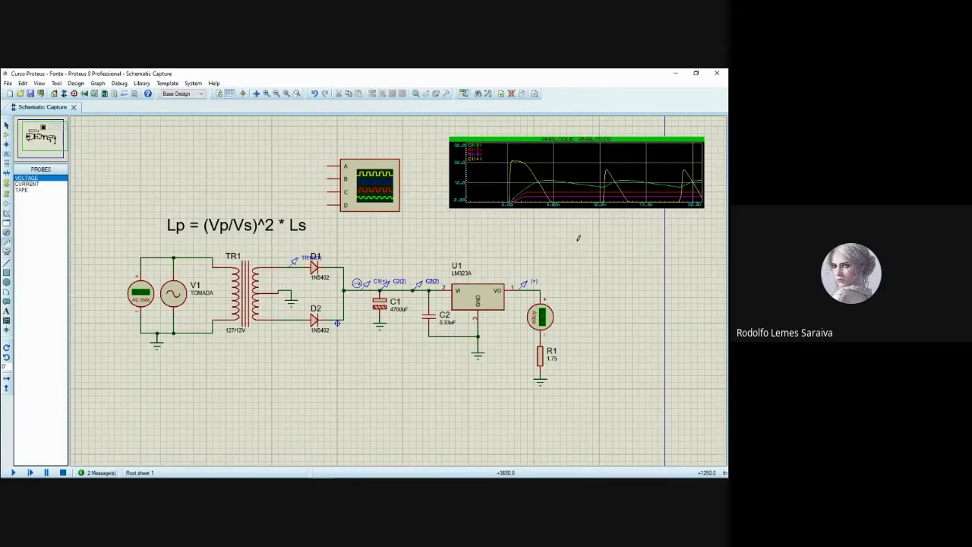
{"action": "left_click_drag", "start_coordinate": [268, 248], "coordinate": [287, 263]}
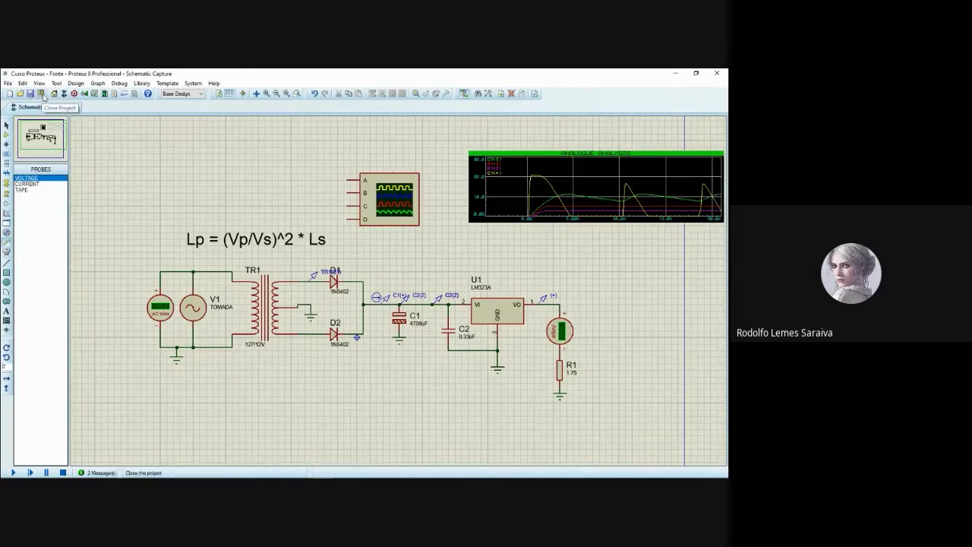
Close the power supply project and start a new project named Curso Proteus - Contador.
{"action": "left_click", "coordinate": [8, 83]}
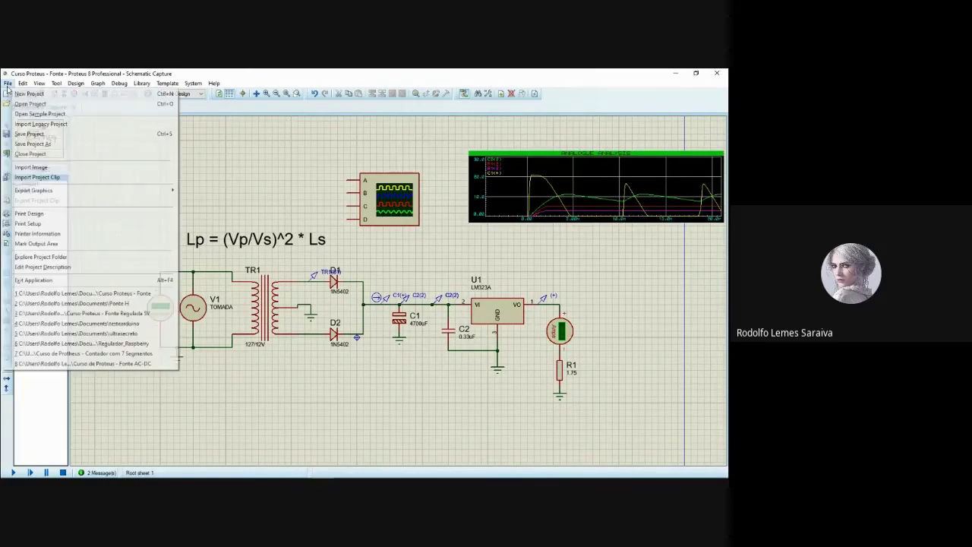
{"action": "left_click", "coordinate": [41, 156]}
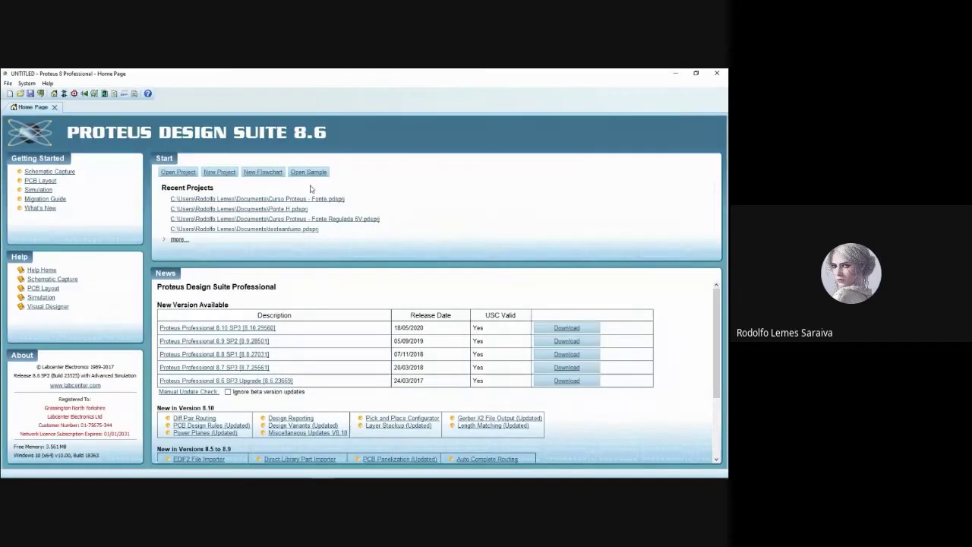
{"action": "left_click", "coordinate": [220, 172]}
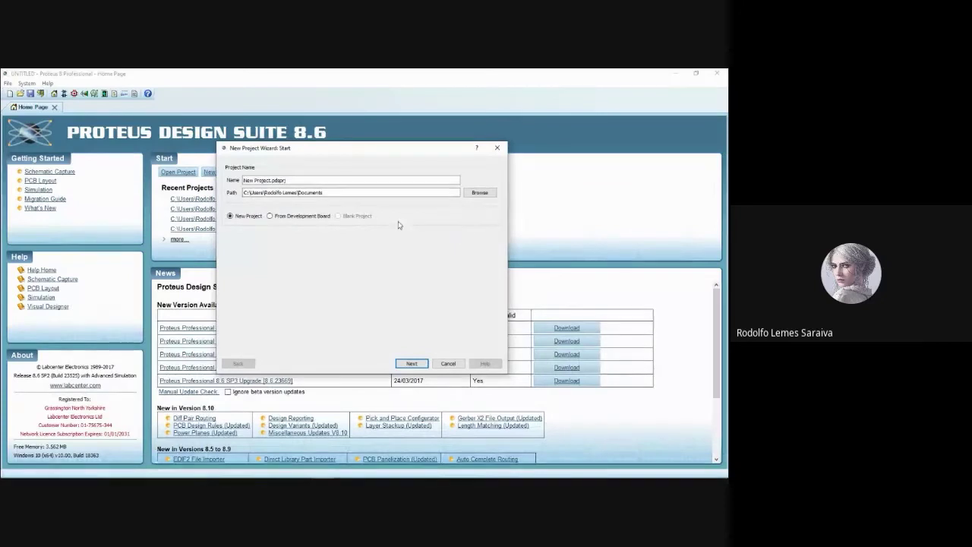
{"action": "triple_click", "coordinate": [295, 180]}
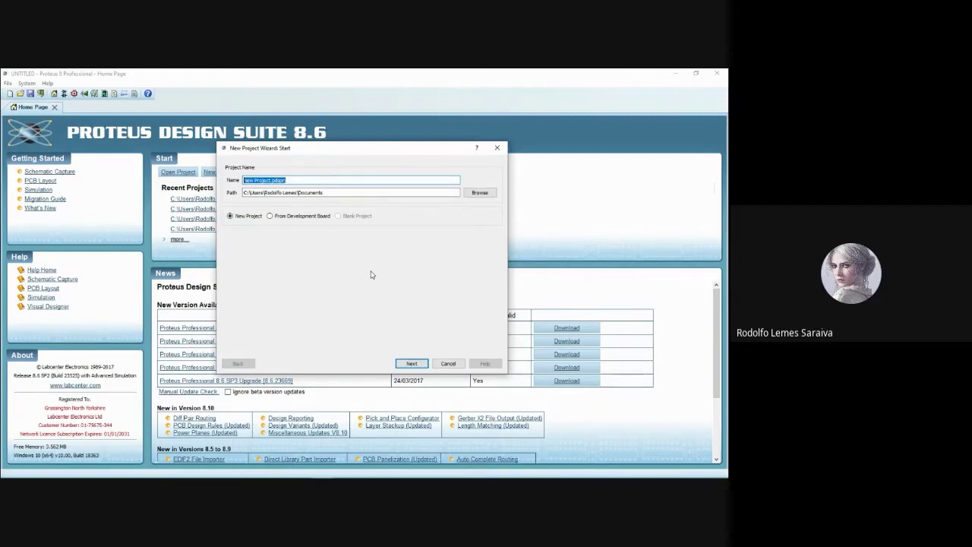
{"action": "type", "text": "Curso Proteus - Contador"}
{"action": "left_click", "coordinate": [416, 363]}
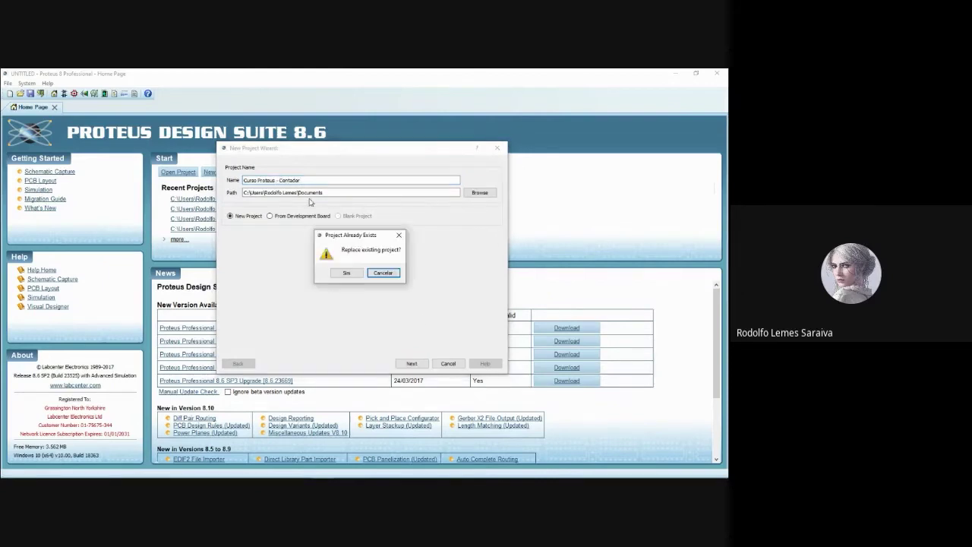
{"action": "left_click", "coordinate": [383, 273]}
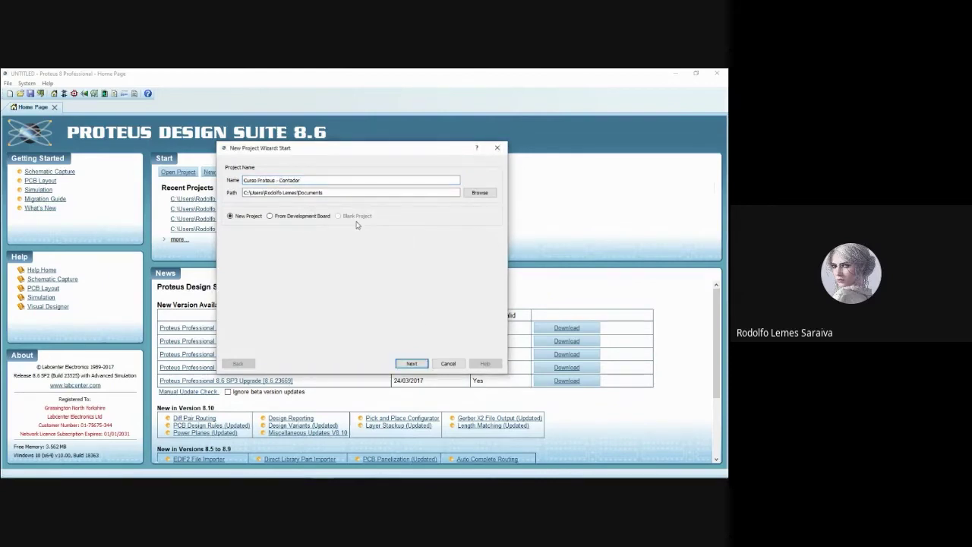
Create the project as Curso Proteus - Contador2 with the DEFAULT schematic template, no PCB layout and no firmware project.
{"action": "left_click", "coordinate": [411, 363]}
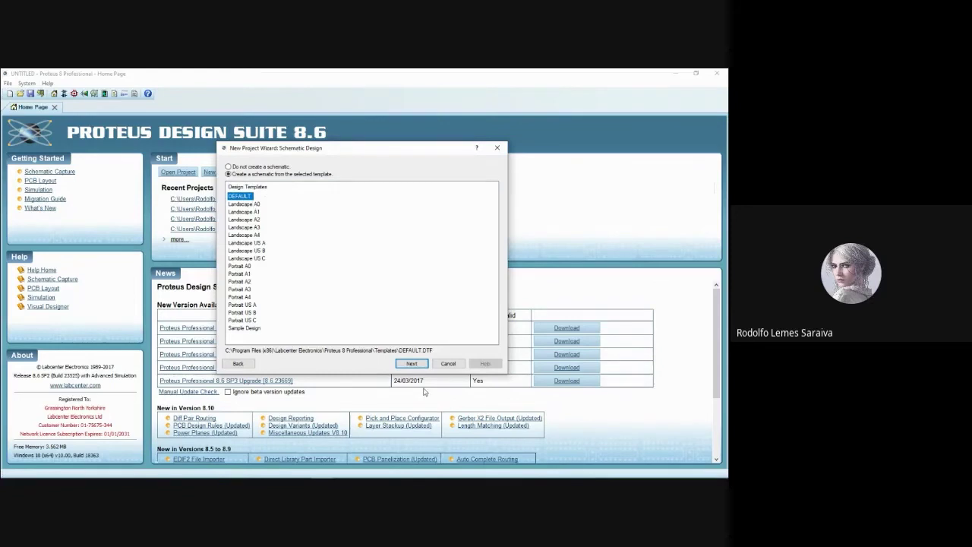
{"action": "left_click", "coordinate": [411, 363]}
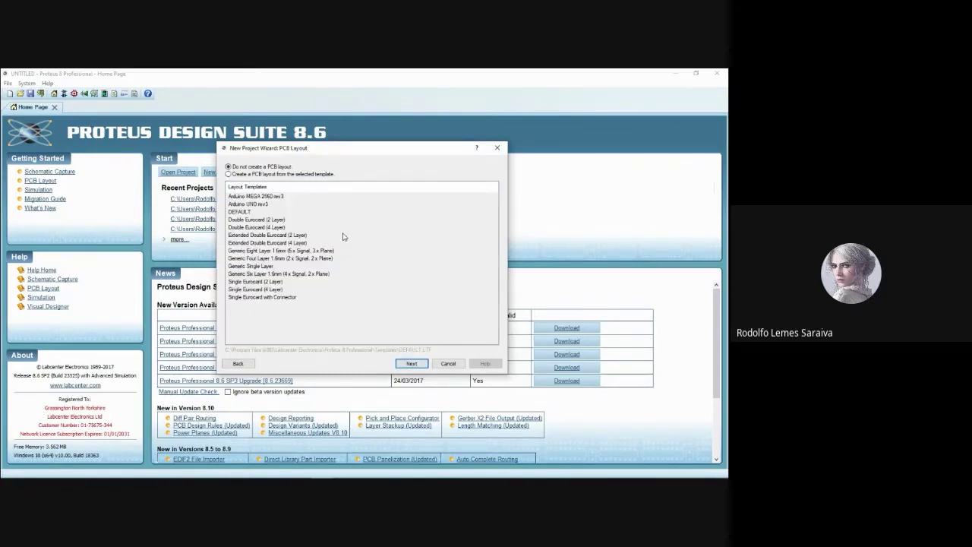
{"action": "left_click", "coordinate": [423, 365]}
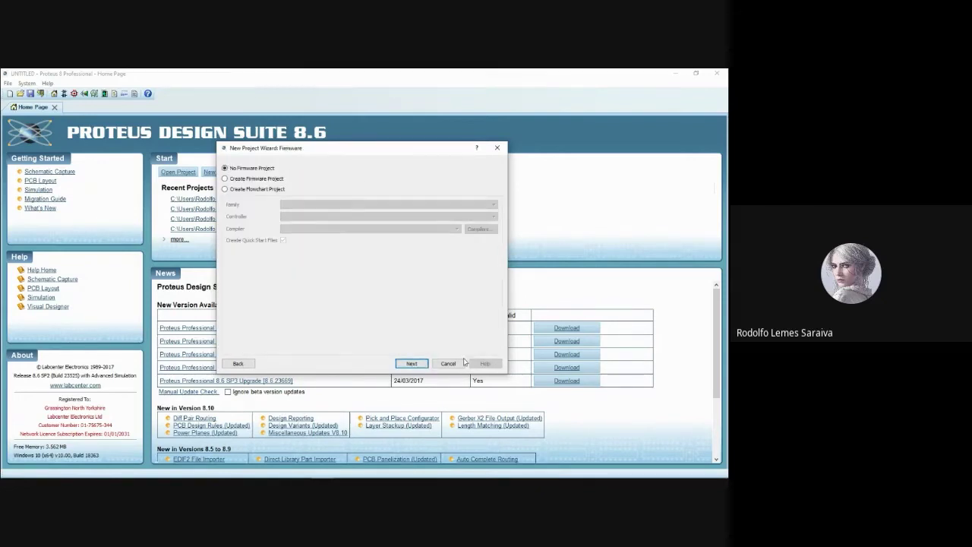
{"action": "left_click", "coordinate": [417, 366]}
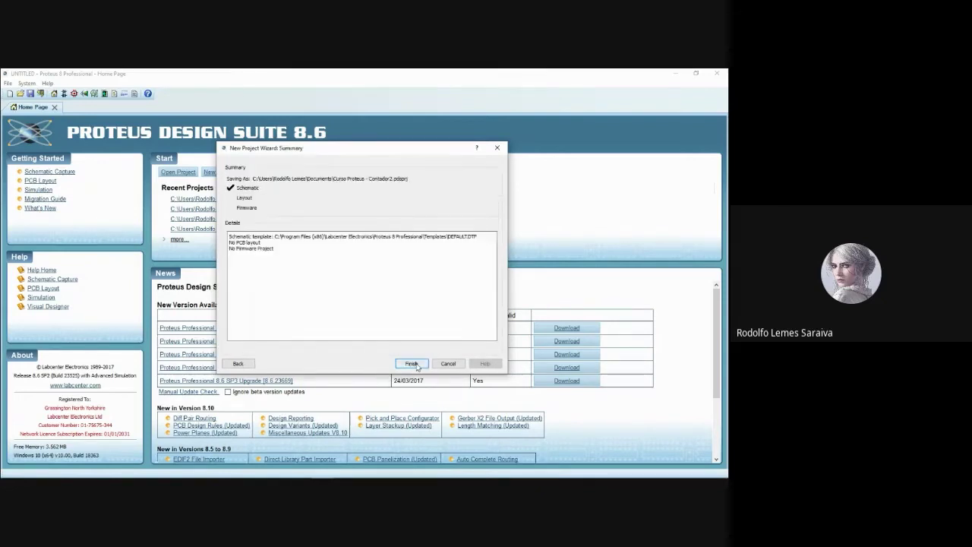
{"action": "left_click", "coordinate": [411, 364]}
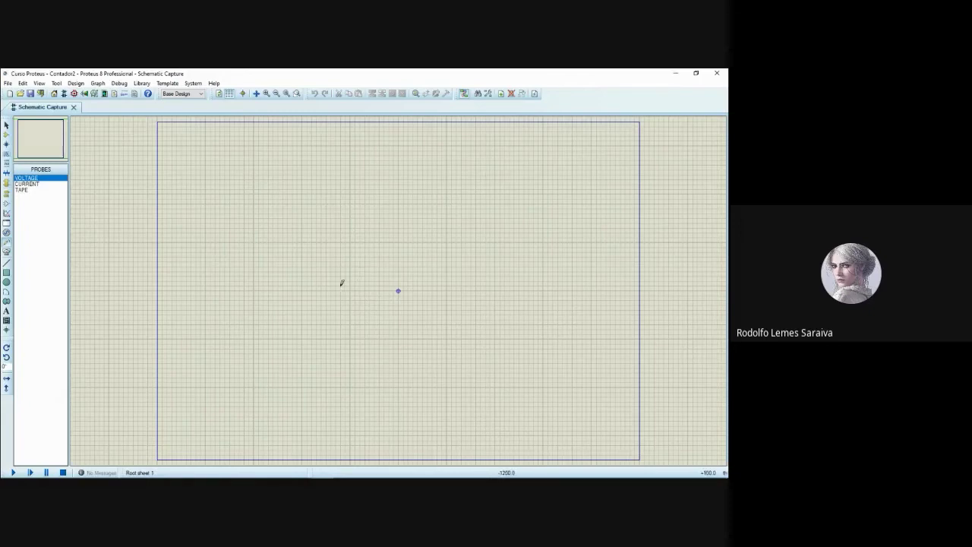
Search the device library for 4510 and add the CMOS BCD up/down counter 4510 to the project's devices.
{"action": "left_click", "coordinate": [6, 138]}
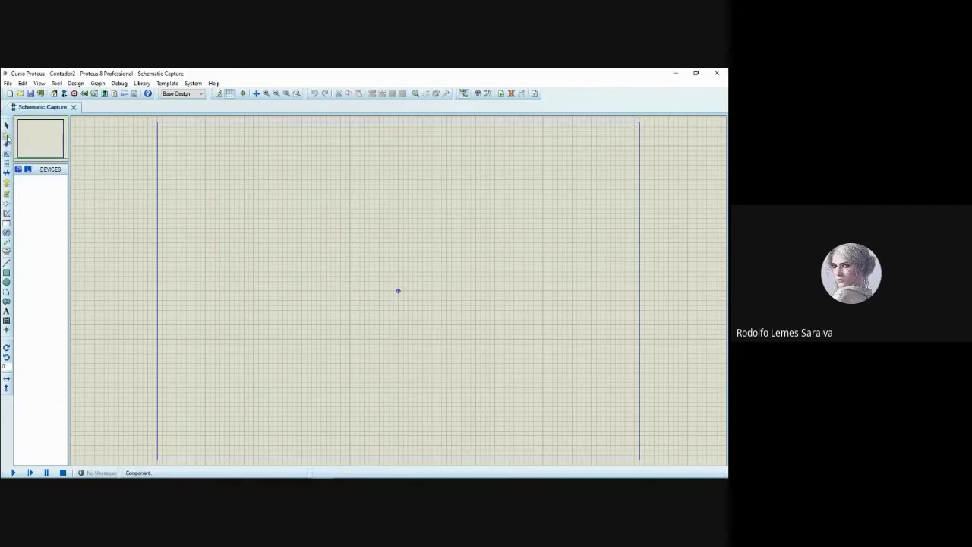
{"action": "left_click", "coordinate": [18, 169]}
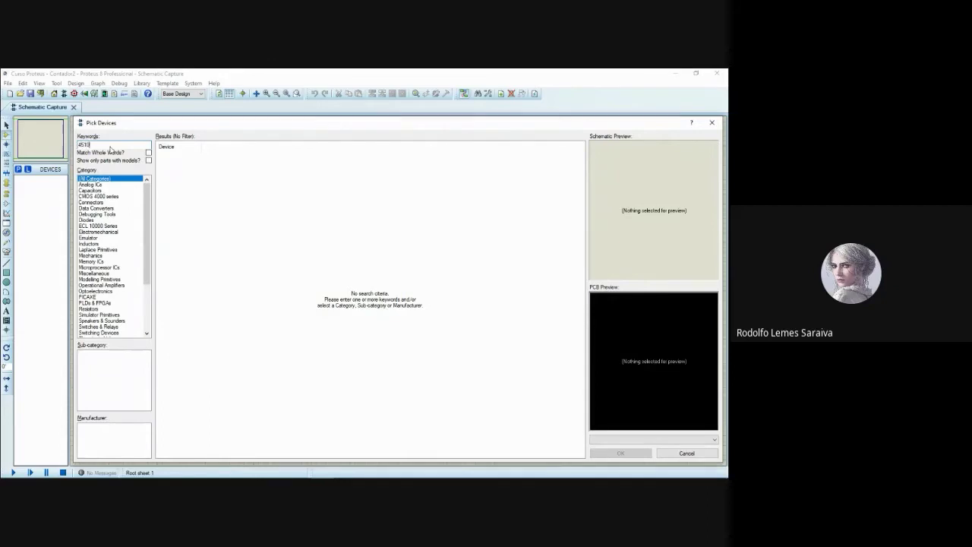
{"action": "type", "text": "4510"}
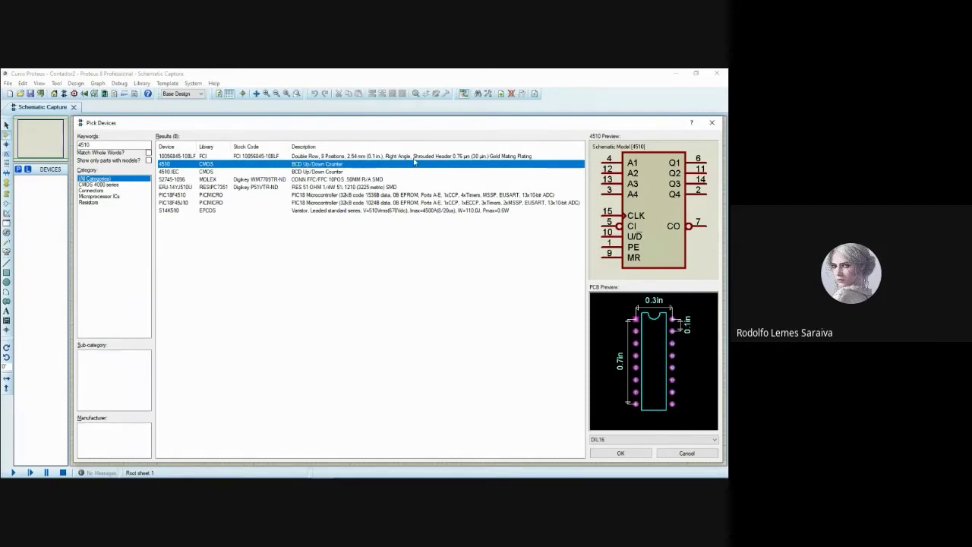
{"action": "double_click", "coordinate": [322, 165]}
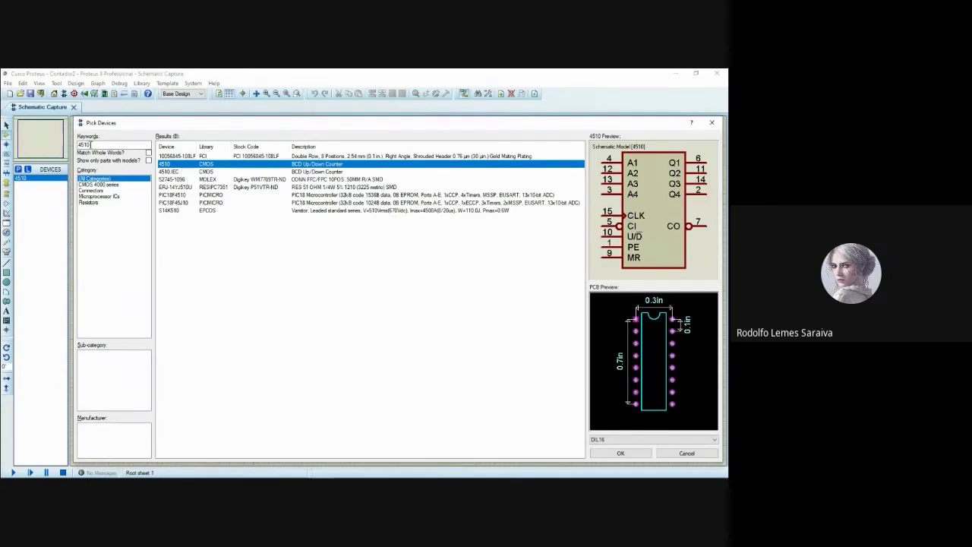
Search the device library for 7447 and add the 74STD BCD-to-seven-segment decoder/driver 7447 to the project's devices.
{"action": "double_click", "coordinate": [84, 145]}
{"action": "key", "text": "BackSpace"}
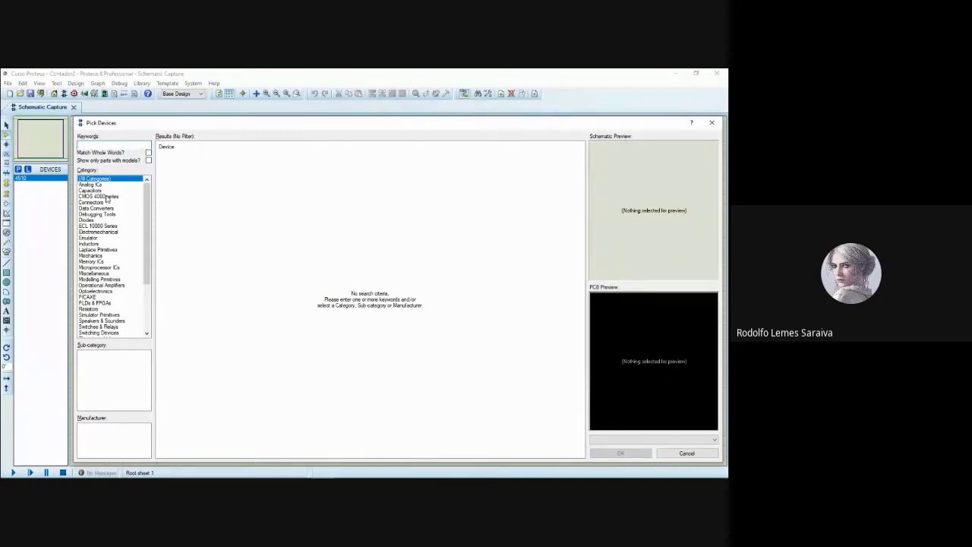
{"action": "type", "text": "7447"}
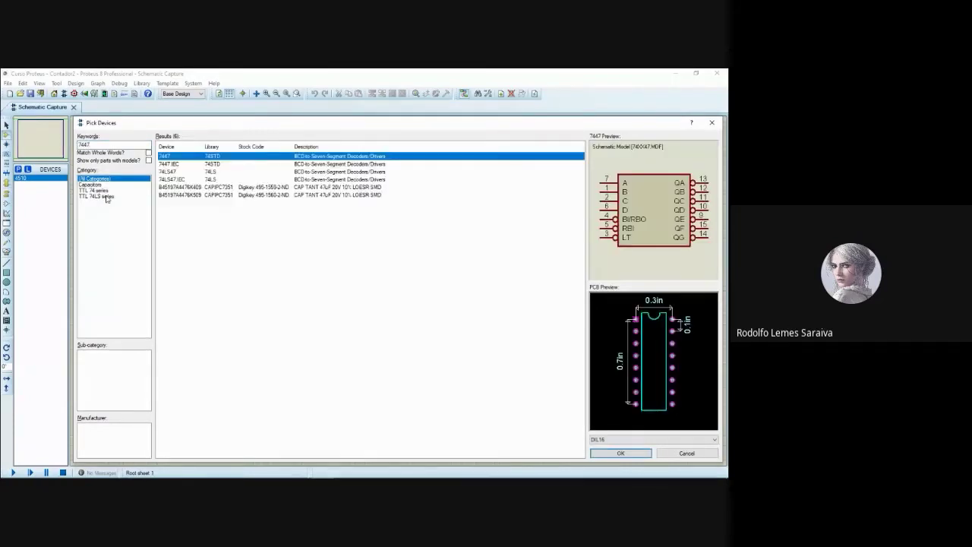
{"action": "left_click", "coordinate": [335, 165]}
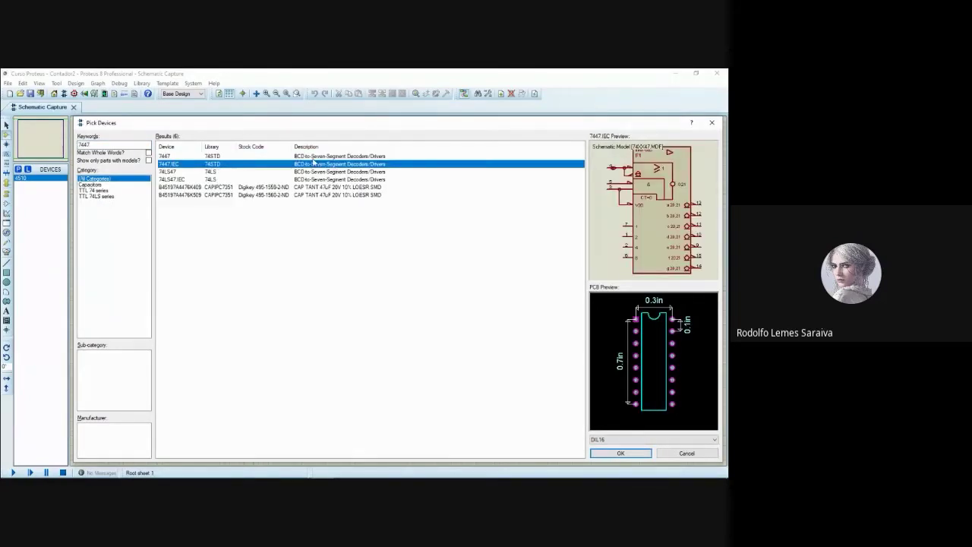
{"action": "left_click", "coordinate": [322, 157]}
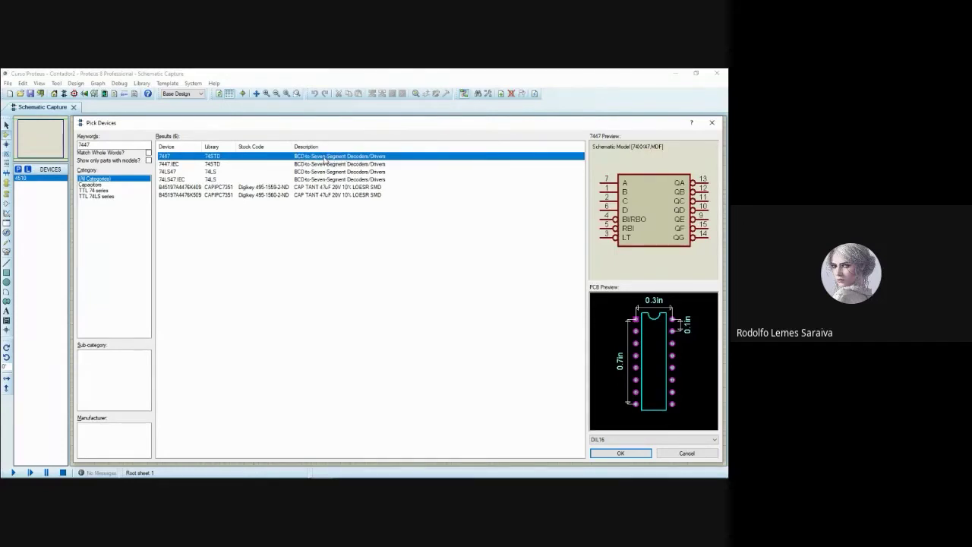
{"action": "double_click", "coordinate": [325, 157]}
{"action": "left_click", "coordinate": [148, 152]}
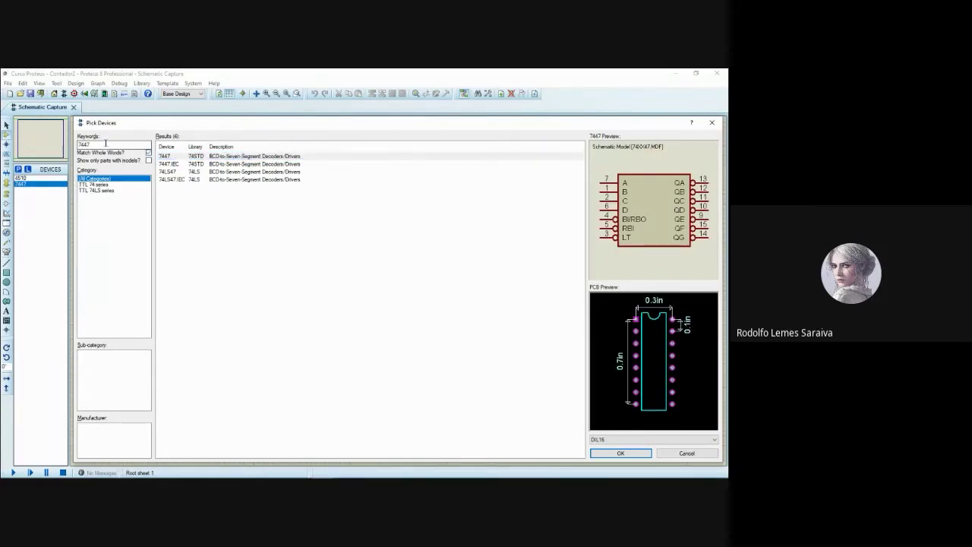
{"action": "left_click", "coordinate": [148, 152]}
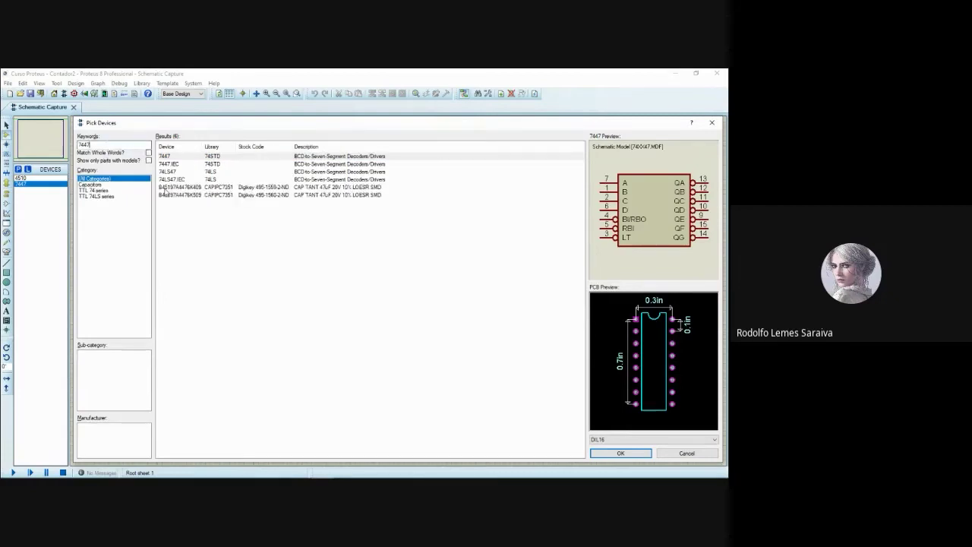
Search the device library for display and look through the results for the 7-segment models.
{"action": "key", "text": "BackSpace"}
{"action": "key", "text": "BackSpace"}
{"action": "key", "text": "BackSpace"}
{"action": "key", "text": "BackSpace"}
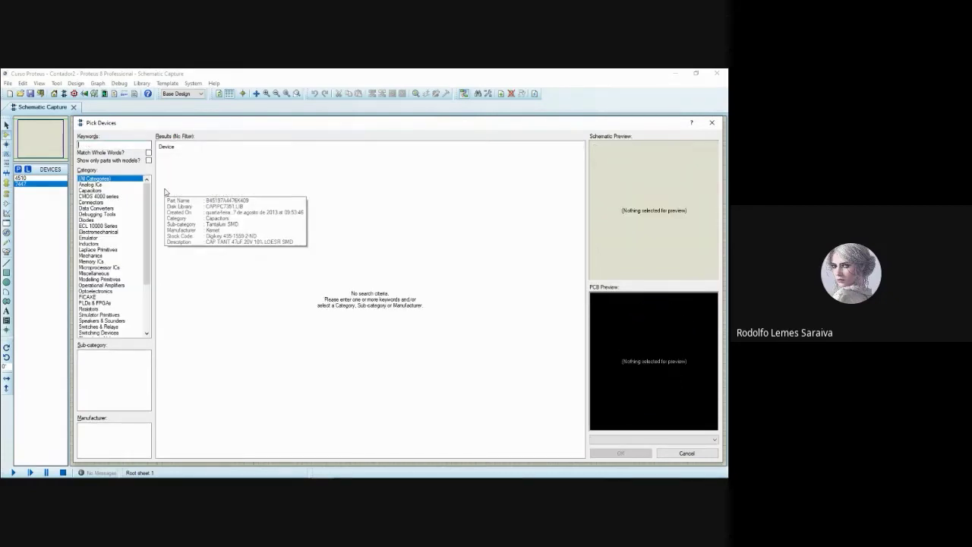
{"action": "type", "text": "display"}
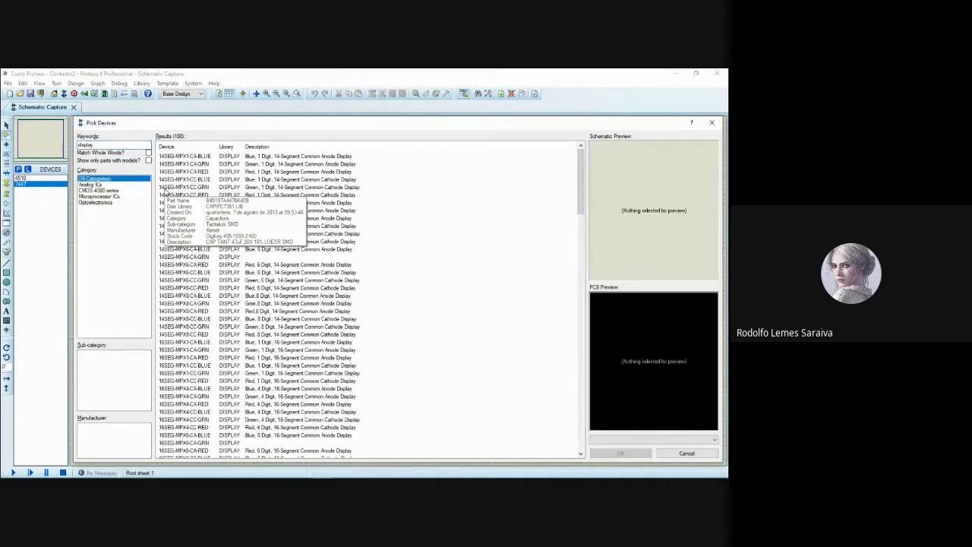
{"action": "left_click", "coordinate": [286, 242]}
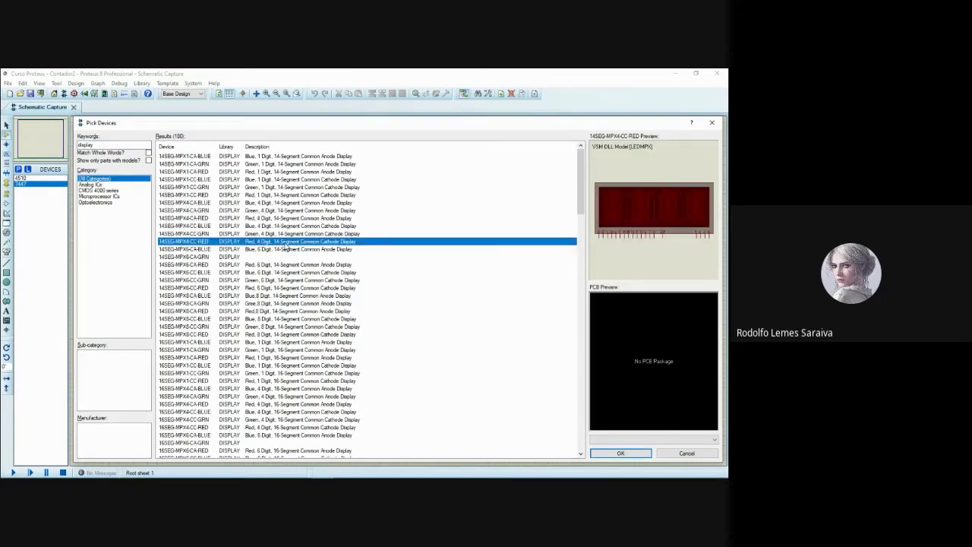
{"action": "scroll", "coordinate": [300, 243], "scroll_direction": "down", "scroll_amount": 4}
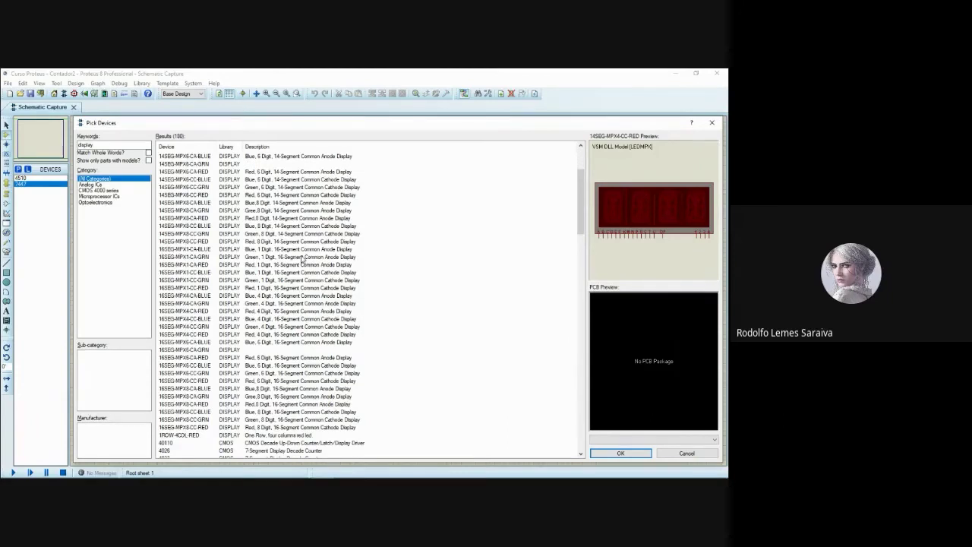
{"action": "scroll", "coordinate": [303, 259], "scroll_direction": "down", "scroll_amount": 5}
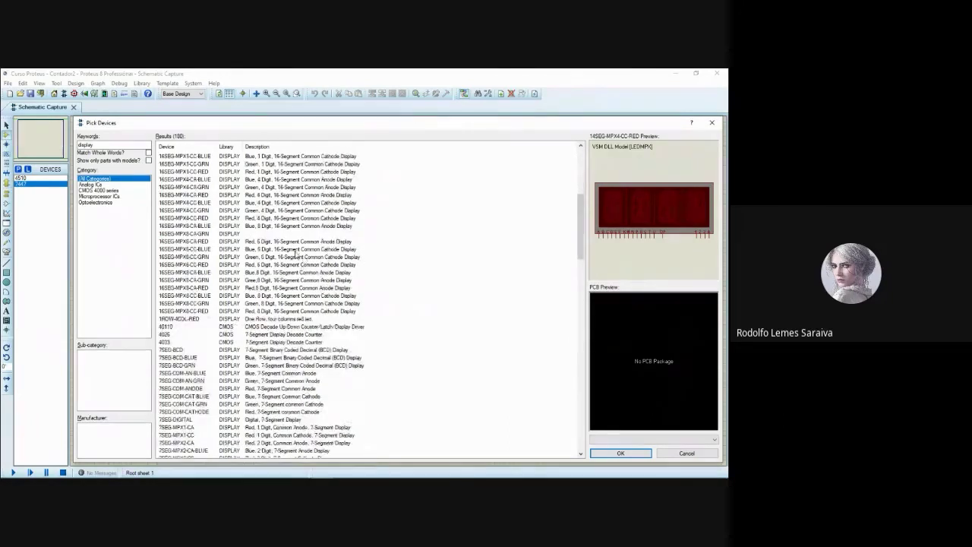
{"action": "left_click", "coordinate": [265, 279]}
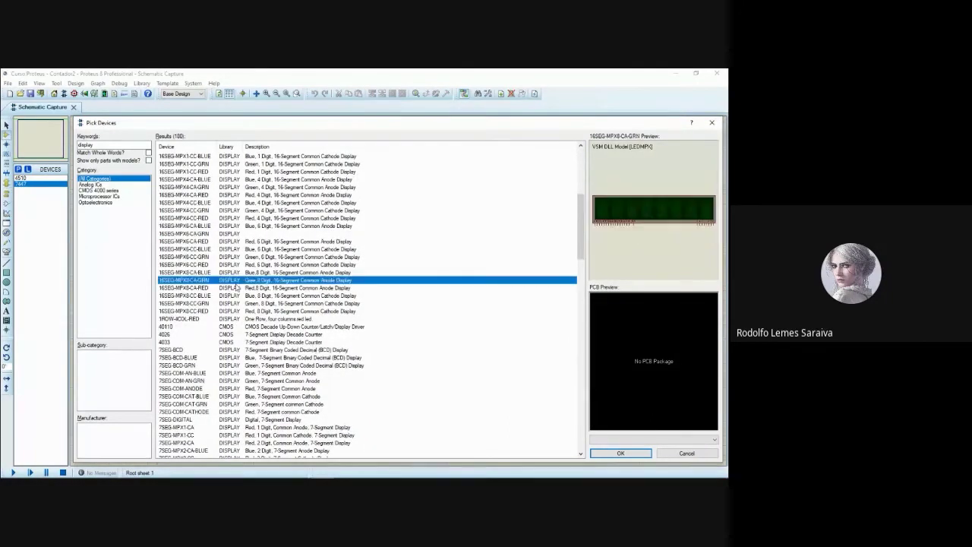
{"action": "scroll", "coordinate": [259, 267], "scroll_direction": "down", "scroll_amount": 10}
{"action": "left_click", "coordinate": [259, 280]}
{"action": "scroll", "coordinate": [259, 281], "scroll_direction": "up", "scroll_amount": 2}
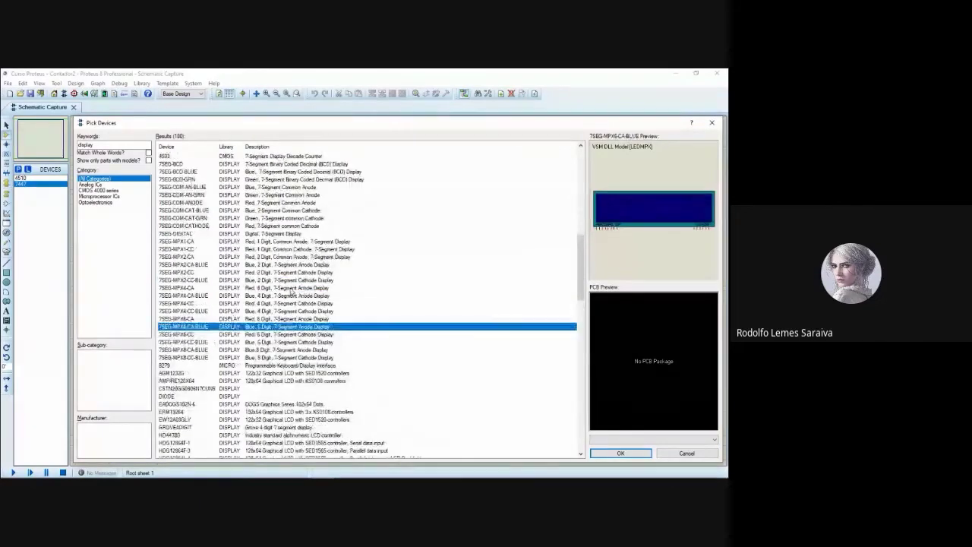
{"action": "left_click", "coordinate": [259, 279]}
{"action": "scroll", "coordinate": [259, 281], "scroll_direction": "up", "scroll_amount": 2}
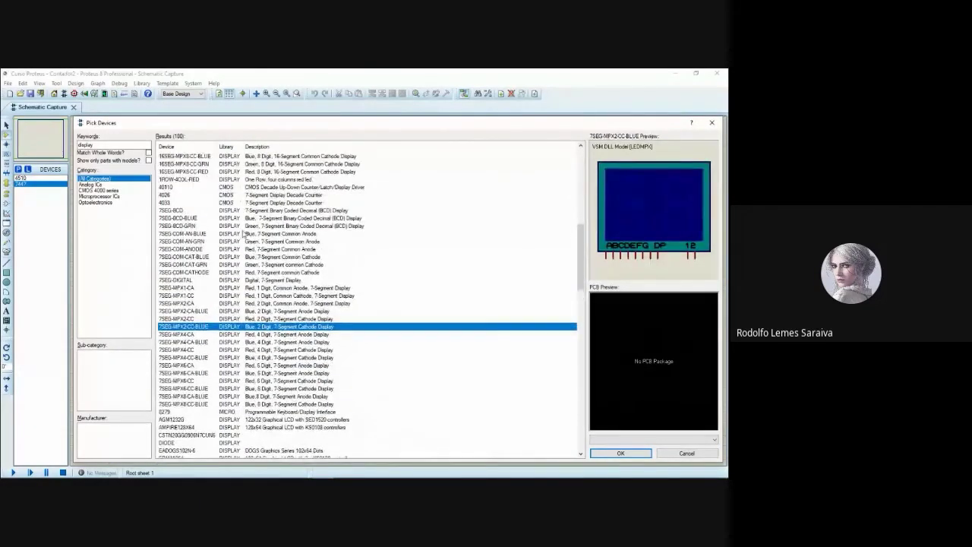
Compare the 7-segment common-anode and common-cathode previews and add the green common-anode display 7SEG-COM-AN-GRN to the project's devices.
{"action": "left_click", "coordinate": [272, 242]}
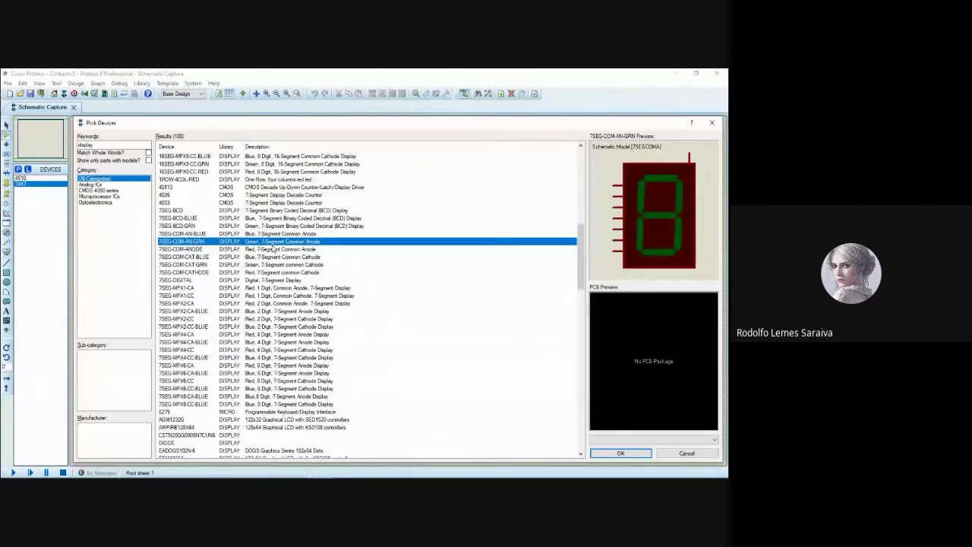
{"action": "key", "text": "Up"}
{"action": "key", "text": "Down"}
{"action": "key", "text": "Down"}
{"action": "key", "text": "Down"}
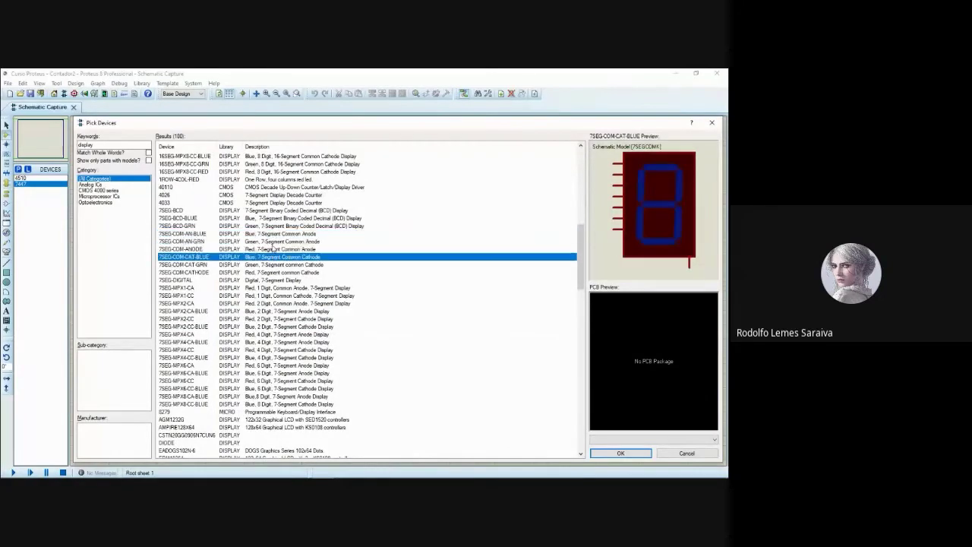
{"action": "key", "text": "Up"}
{"action": "key", "text": "Up"}
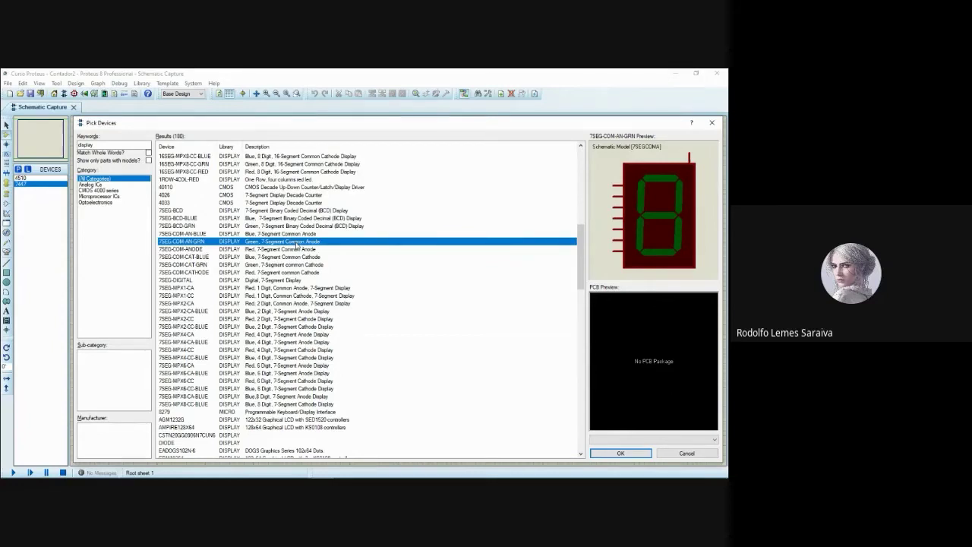
{"action": "double_click", "coordinate": [296, 242]}
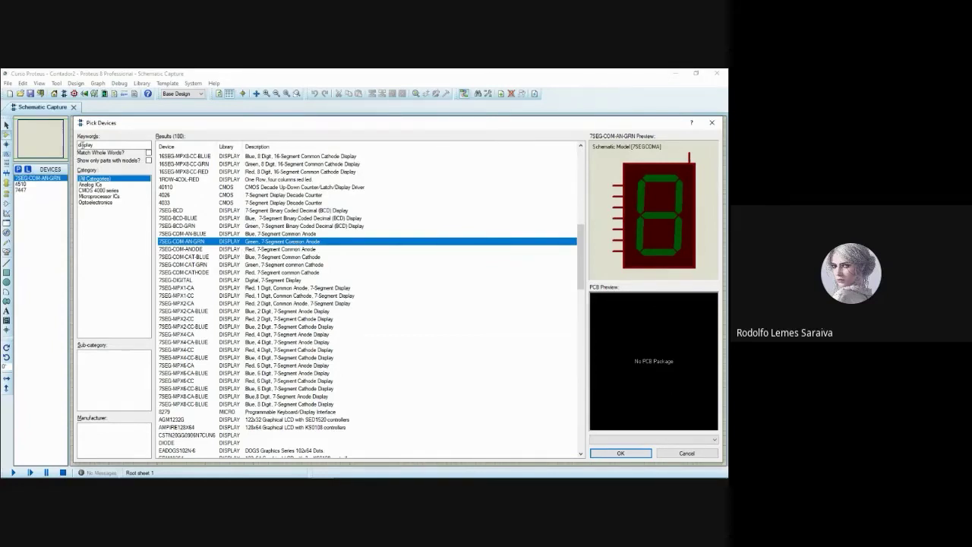
Search the device library for resistor, add the generic resistor RES to the project's devices and close the device picker.
{"action": "double_click", "coordinate": [85, 144]}
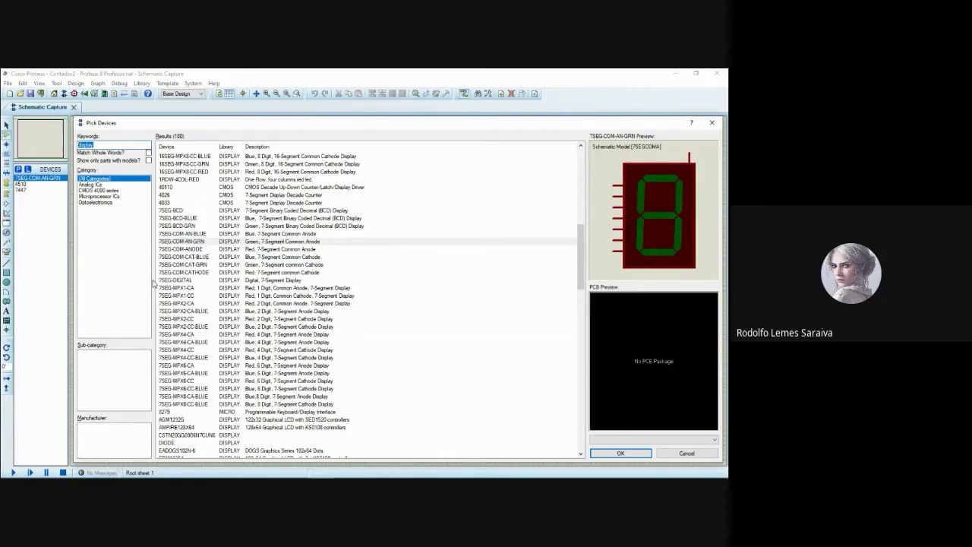
{"action": "type", "text": "resistor"}
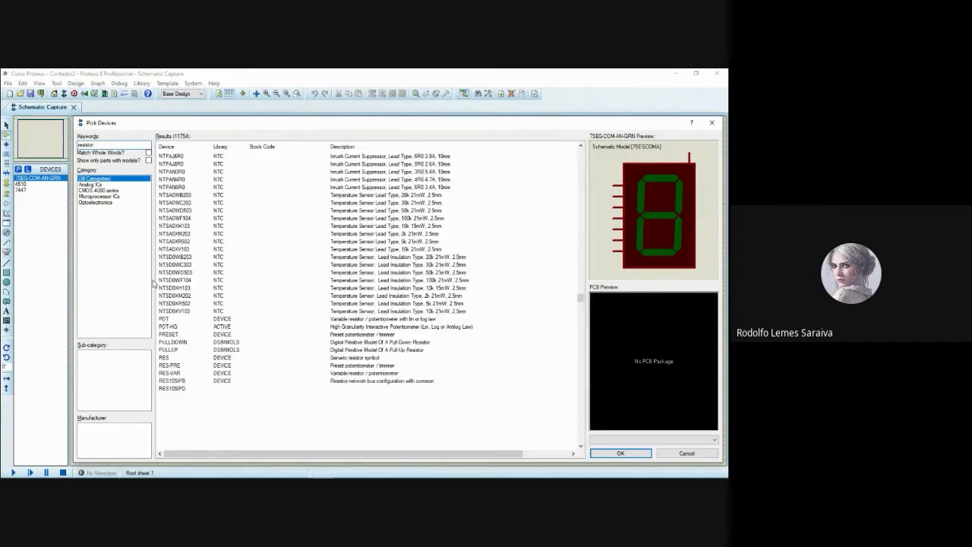
{"action": "left_click", "coordinate": [353, 358]}
{"action": "double_click", "coordinate": [353, 359]}
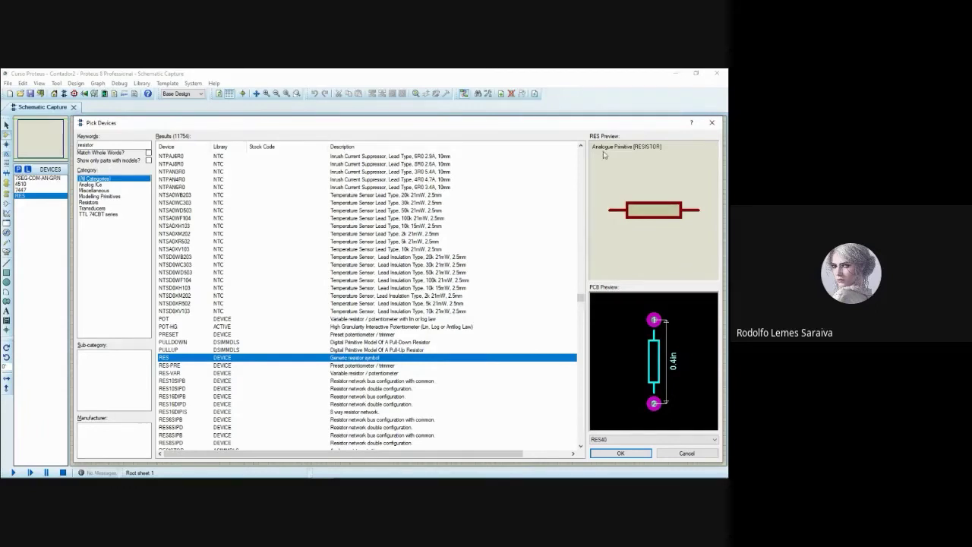
{"action": "left_click", "coordinate": [713, 123]}
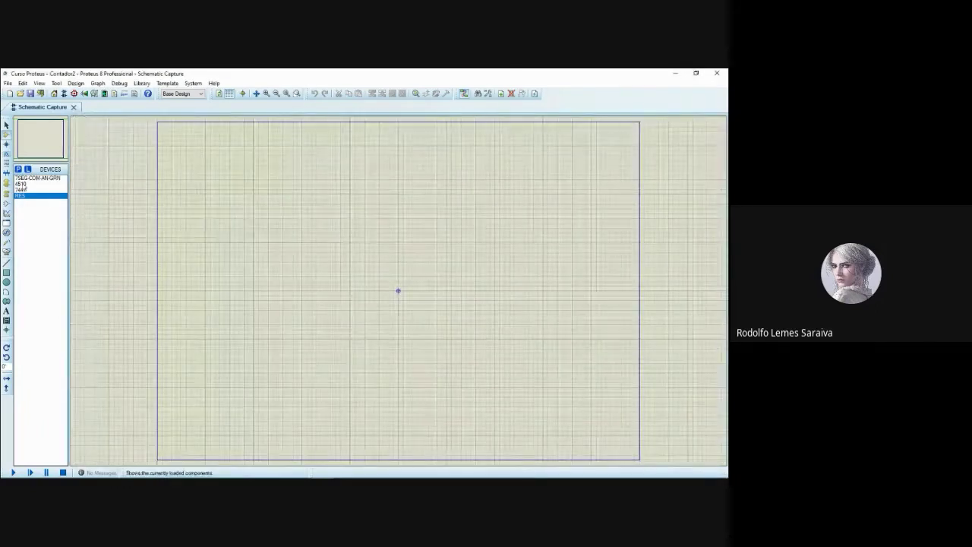
Preview the loaded devices: the 7SEG-COM-AN-GRN display, the 4510, the 7447 and RES.
{"action": "left_click", "coordinate": [23, 183]}
{"action": "left_click", "coordinate": [23, 190]}
{"action": "left_click", "coordinate": [23, 196]}
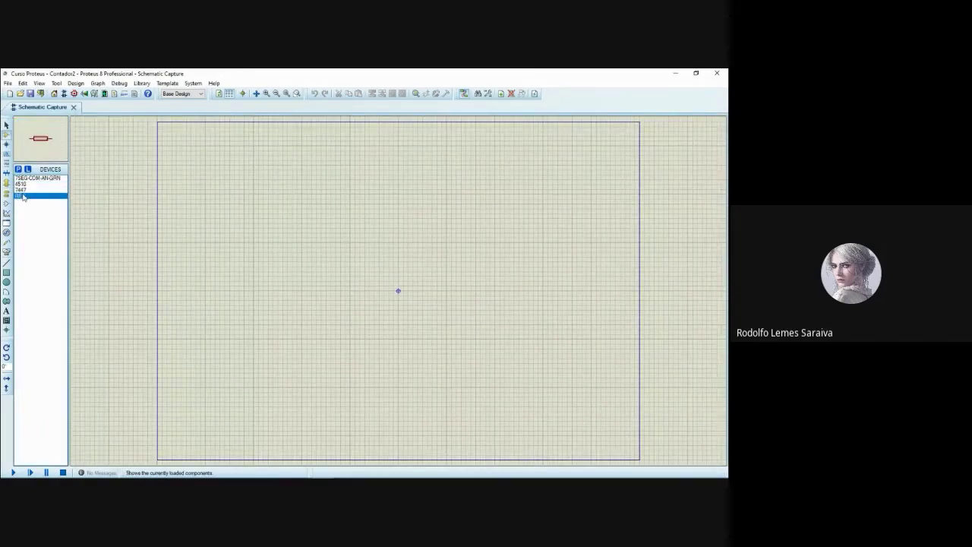
{"action": "left_click", "coordinate": [24, 189]}
{"action": "left_click", "coordinate": [23, 177]}
{"action": "left_click", "coordinate": [24, 184]}
{"action": "left_click", "coordinate": [24, 190]}
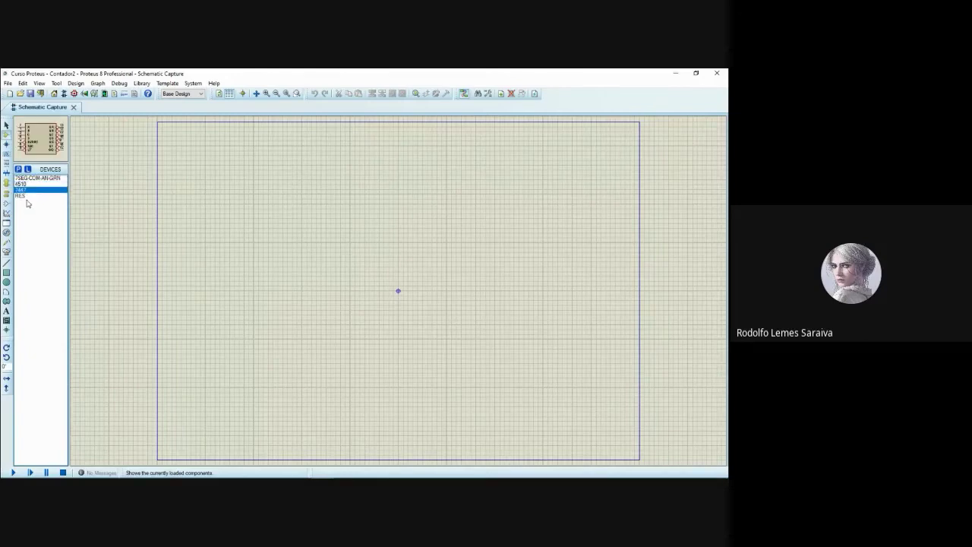
{"action": "left_click", "coordinate": [27, 196]}
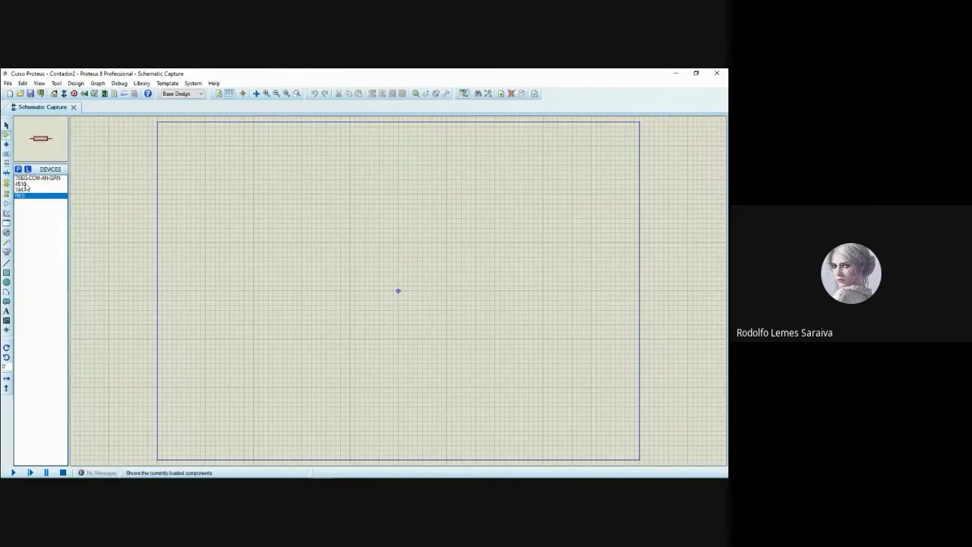
{"action": "left_click", "coordinate": [25, 184]}
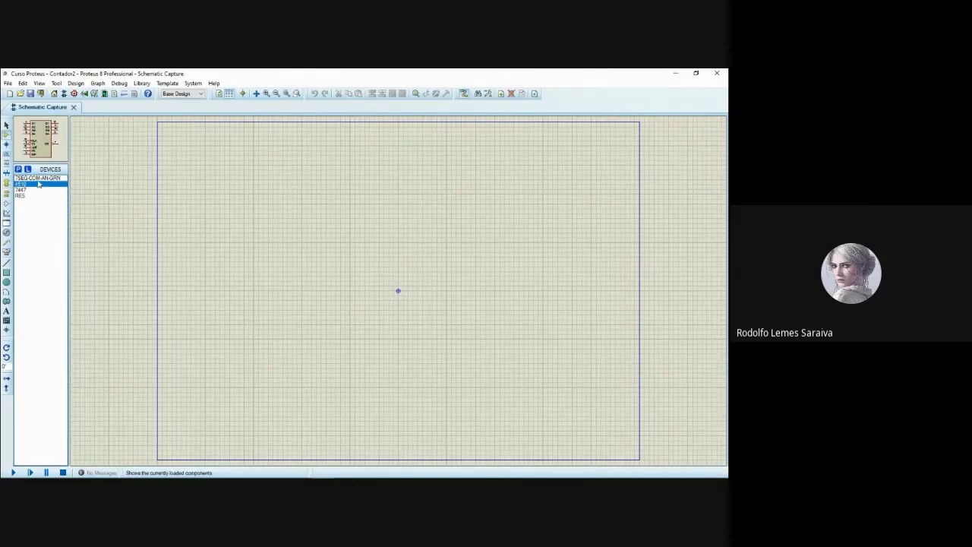
{"action": "left_click", "coordinate": [38, 178]}
Place a 4510 counter in the upper-left part of the schematic sheet.
{"action": "left_click", "coordinate": [36, 184]}
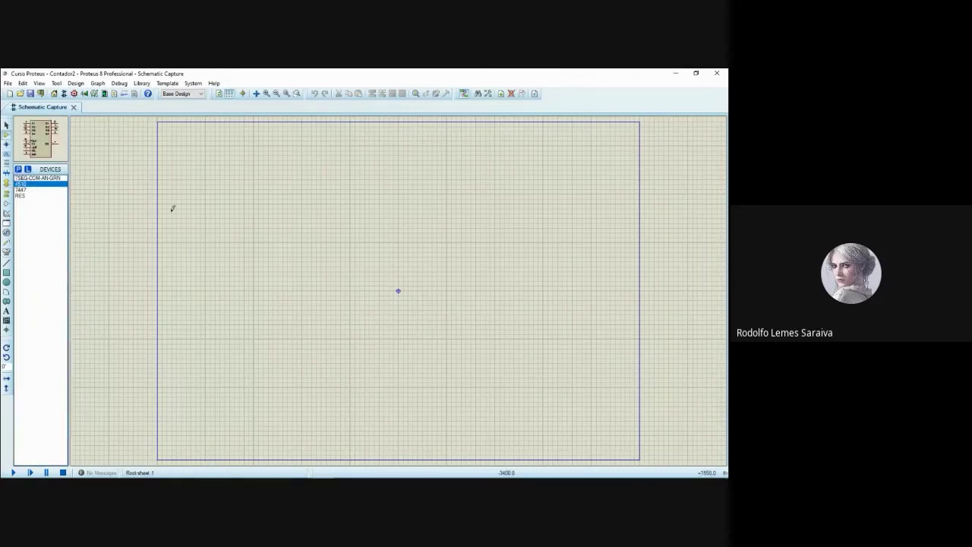
{"action": "left_click", "coordinate": [282, 229]}
{"action": "scroll", "coordinate": [282, 229], "scroll_direction": "up", "scroll_amount": 1}
{"action": "scroll", "coordinate": [412, 290], "scroll_direction": "up", "scroll_amount": 1}
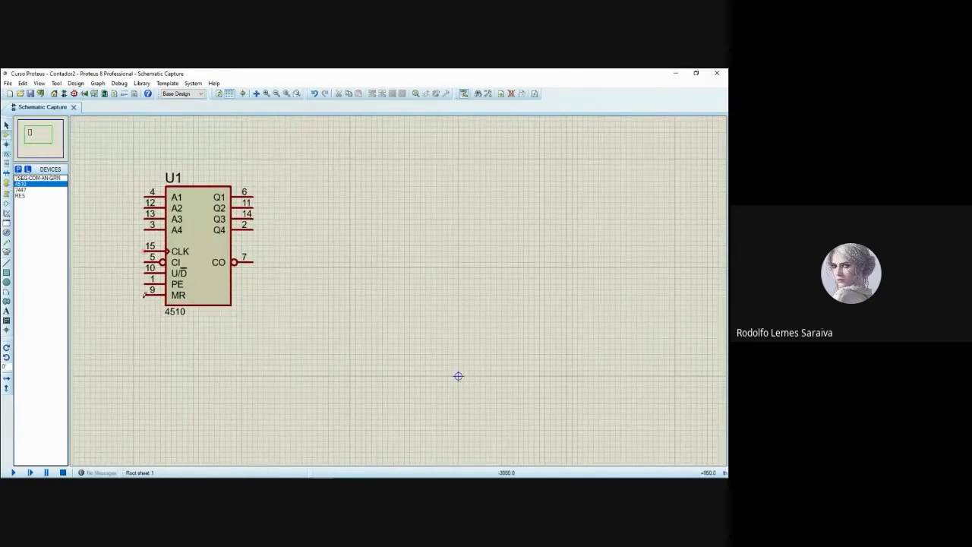
Place a 7447 decoder to the right of the 4510 and a 7SEG-COM-AN-GRN display to the right of the decoder.
{"action": "left_click", "coordinate": [23, 179]}
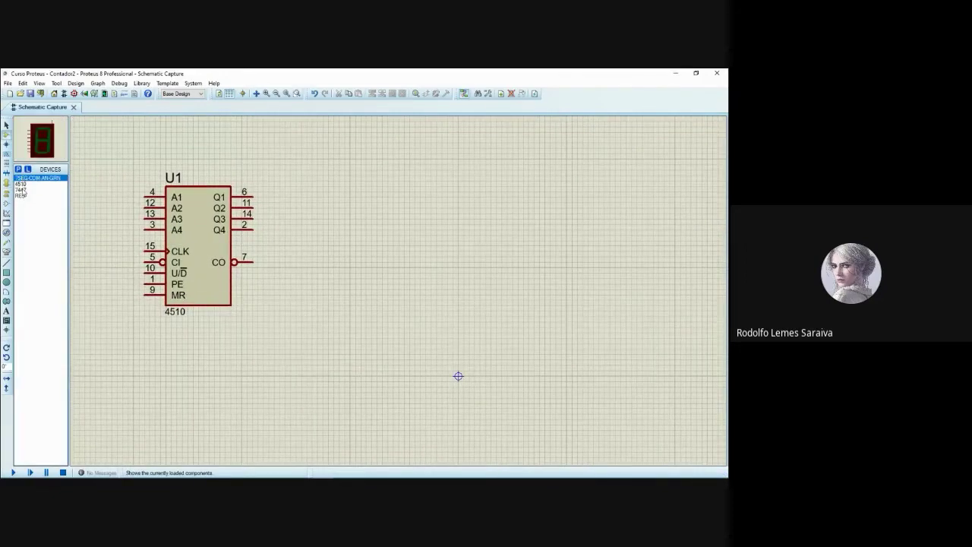
{"action": "left_click", "coordinate": [20, 189]}
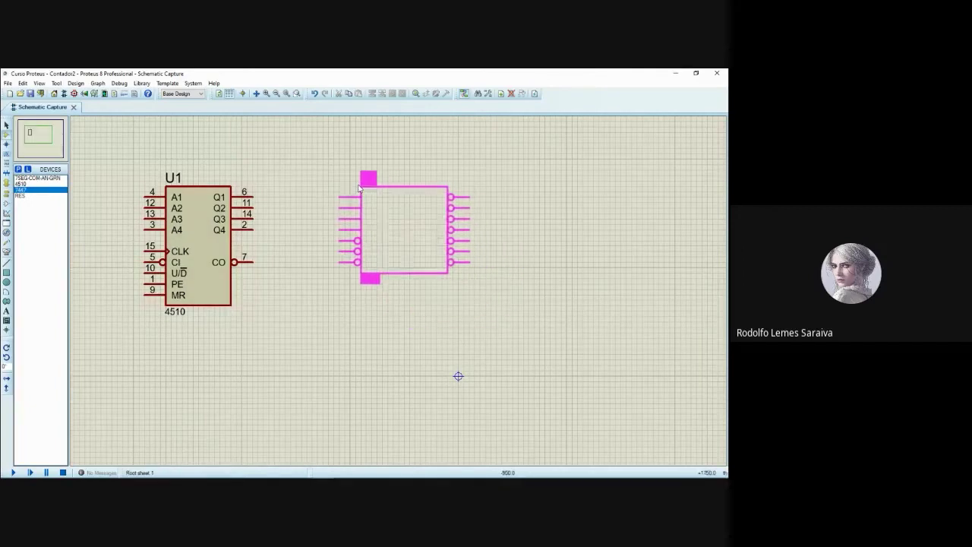
{"action": "left_click", "coordinate": [365, 187]}
{"action": "left_click", "coordinate": [42, 179]}
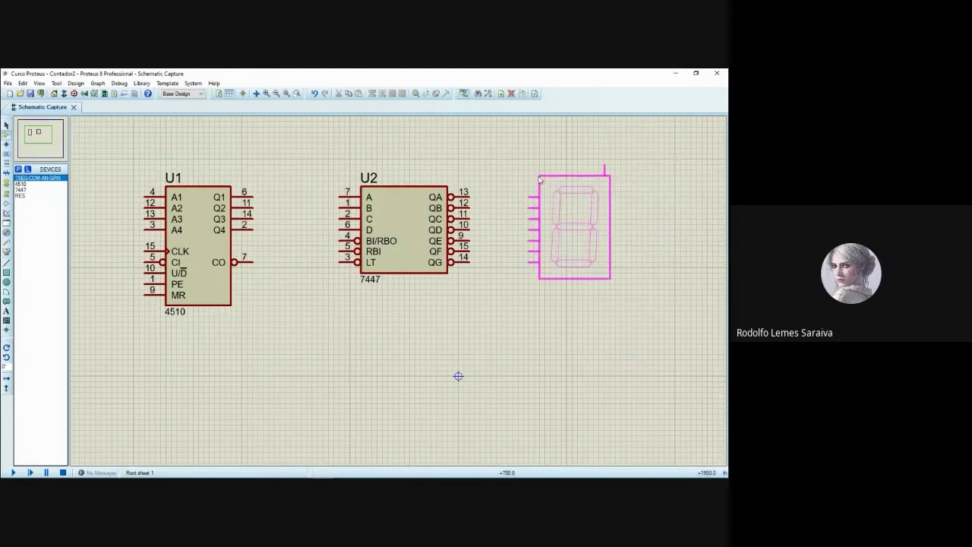
{"action": "left_click", "coordinate": [577, 179]}
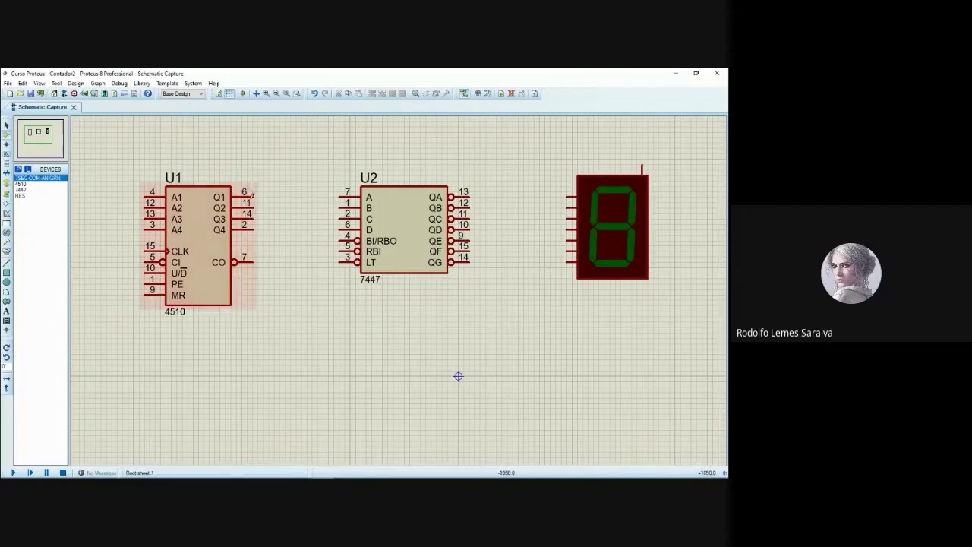
Wire the 4510 outputs Q1, Q2, Q3 and Q4 to the 7447 inputs A, B, C and D respectively.
{"action": "left_click", "coordinate": [252, 196]}
{"action": "left_click", "coordinate": [340, 195]}
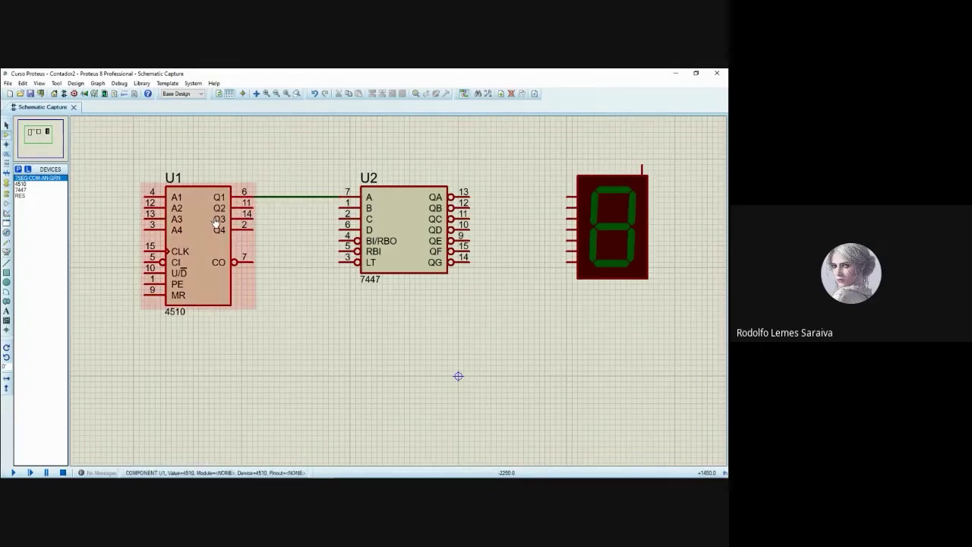
{"action": "left_click", "coordinate": [252, 207]}
{"action": "left_click", "coordinate": [342, 205]}
{"action": "left_click", "coordinate": [252, 218]}
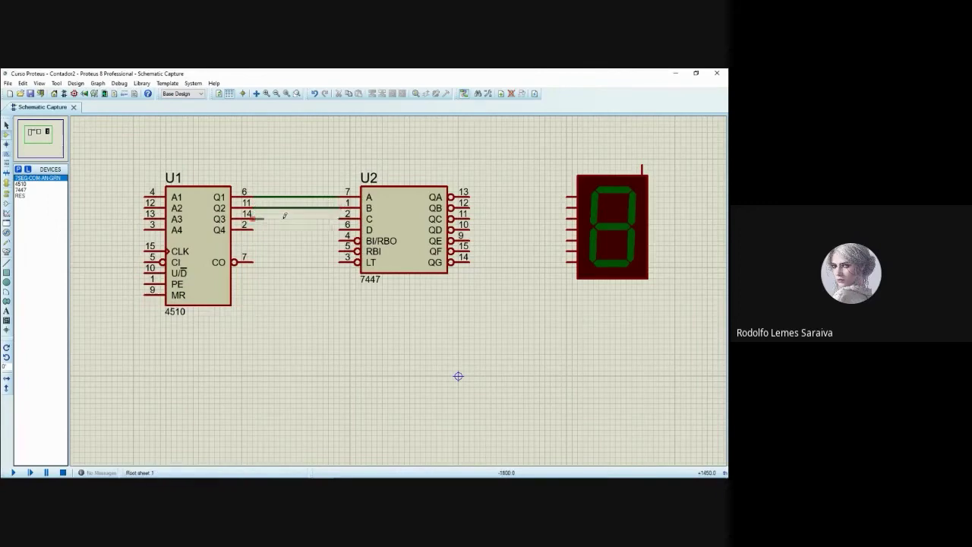
{"action": "left_click", "coordinate": [342, 218]}
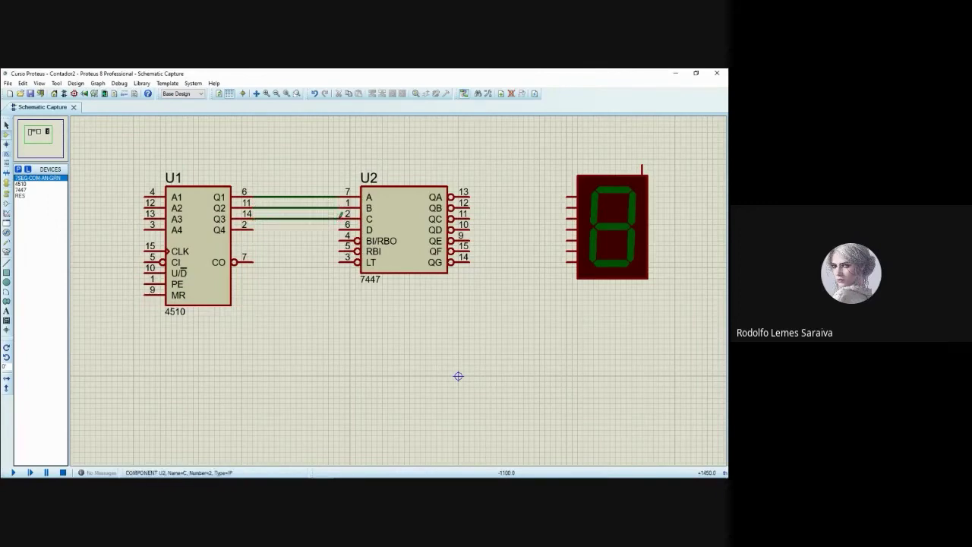
{"action": "left_click", "coordinate": [252, 229]}
{"action": "left_click", "coordinate": [341, 227]}
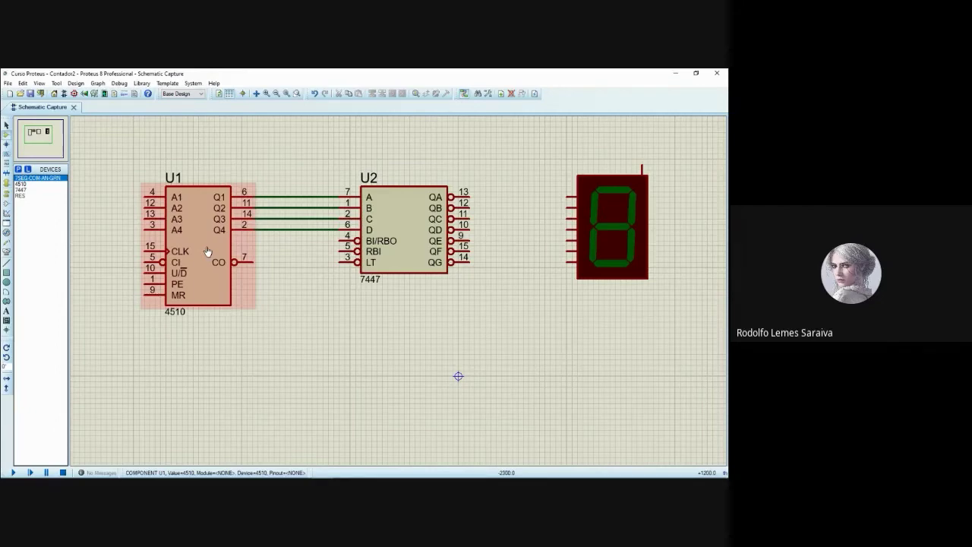
Place a POWER terminal in the free area between and below the two chips, with a GROUND terminal beneath it.
{"action": "middle_click", "coordinate": [264, 286]}
{"action": "left_click", "coordinate": [316, 272]}
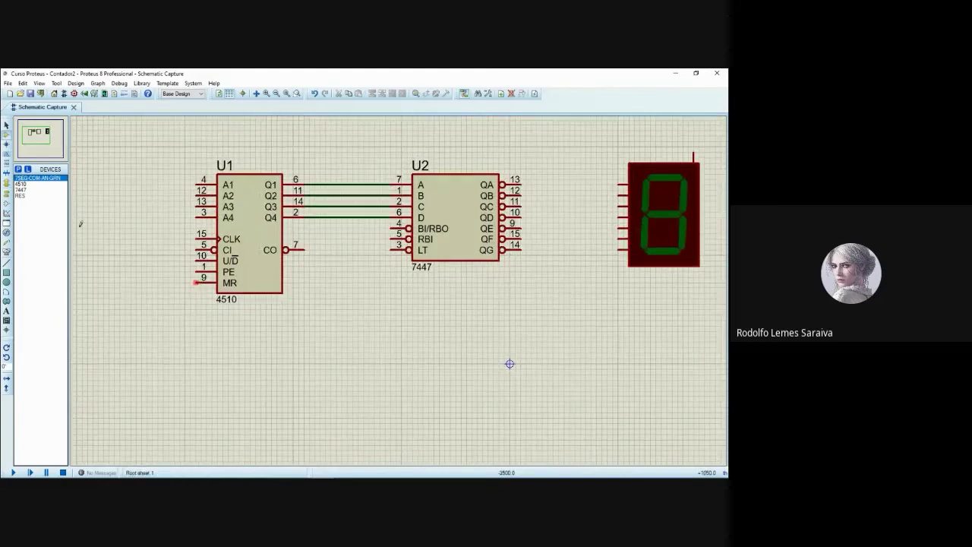
{"action": "left_click", "coordinate": [6, 194]}
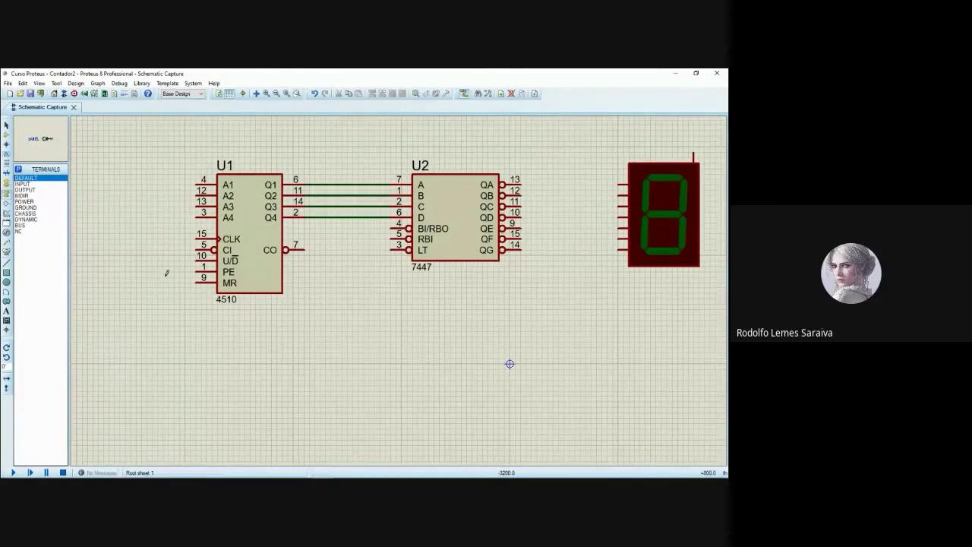
{"action": "left_click", "coordinate": [28, 185]}
{"action": "left_click", "coordinate": [28, 189]}
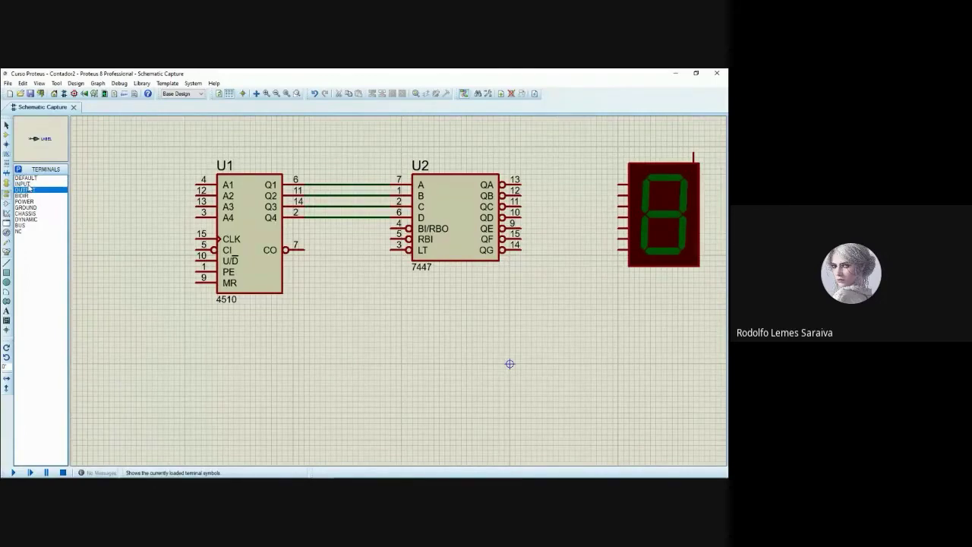
{"action": "key", "text": "Down"}
{"action": "key", "text": "Down"}
{"action": "key", "text": "Down"}
{"action": "key", "text": "Up"}
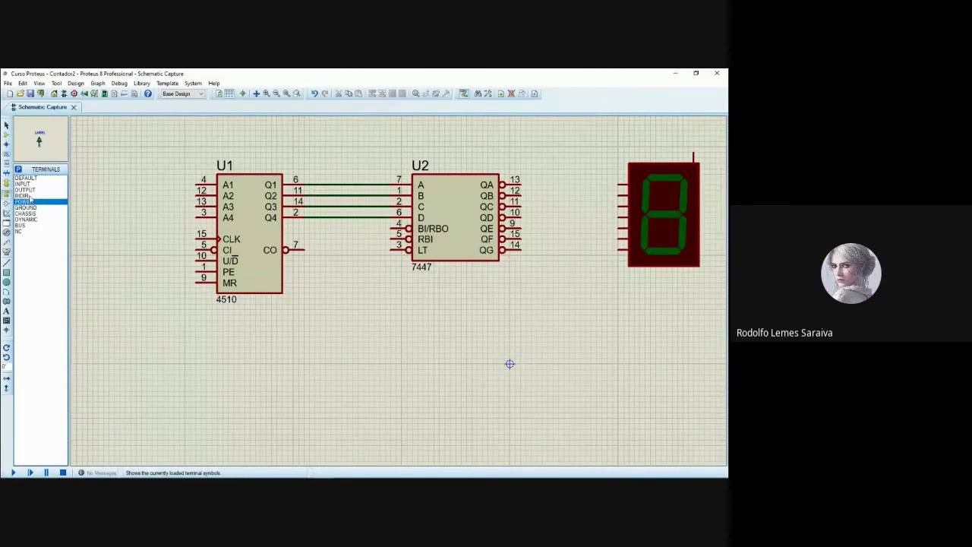
{"action": "left_click", "coordinate": [369, 307]}
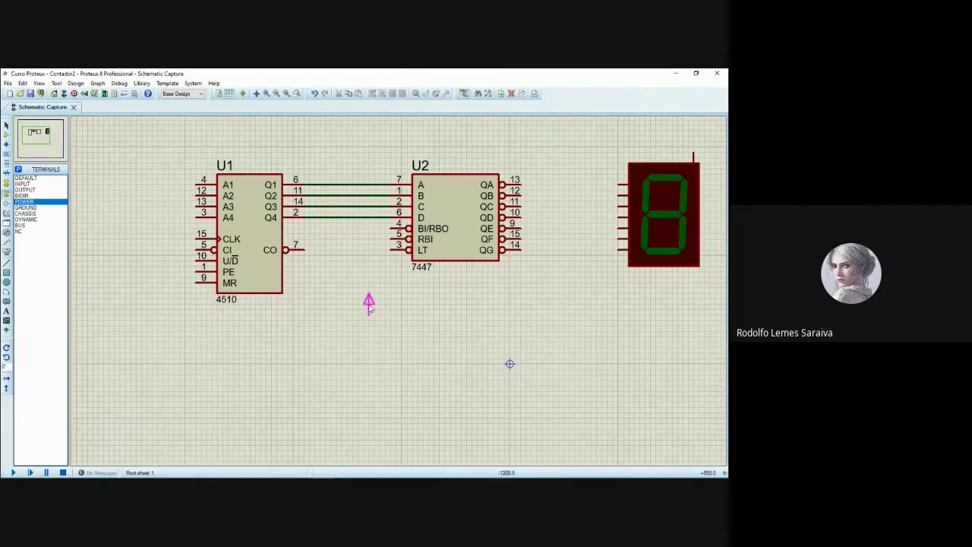
{"action": "left_click", "coordinate": [369, 308]}
{"action": "left_click", "coordinate": [26, 207]}
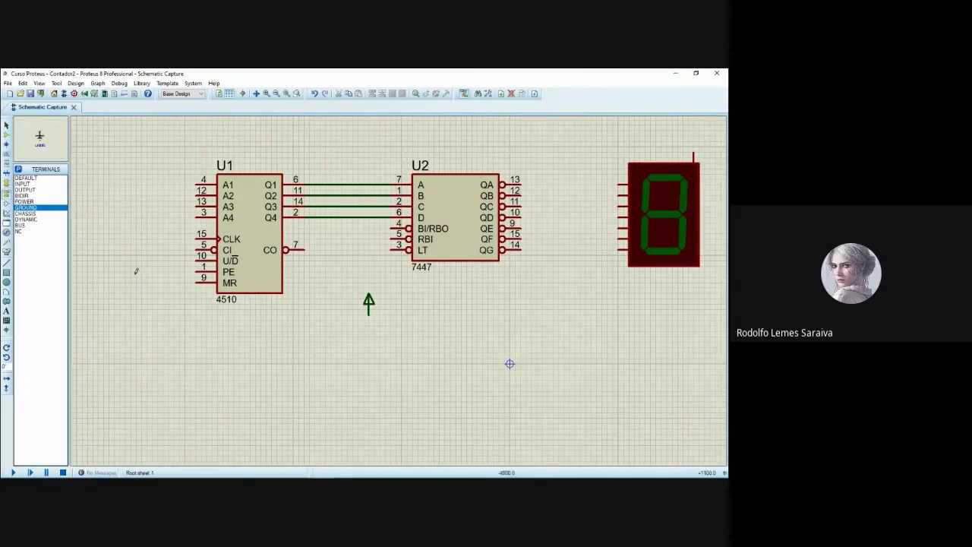
{"action": "left_click", "coordinate": [370, 343]}
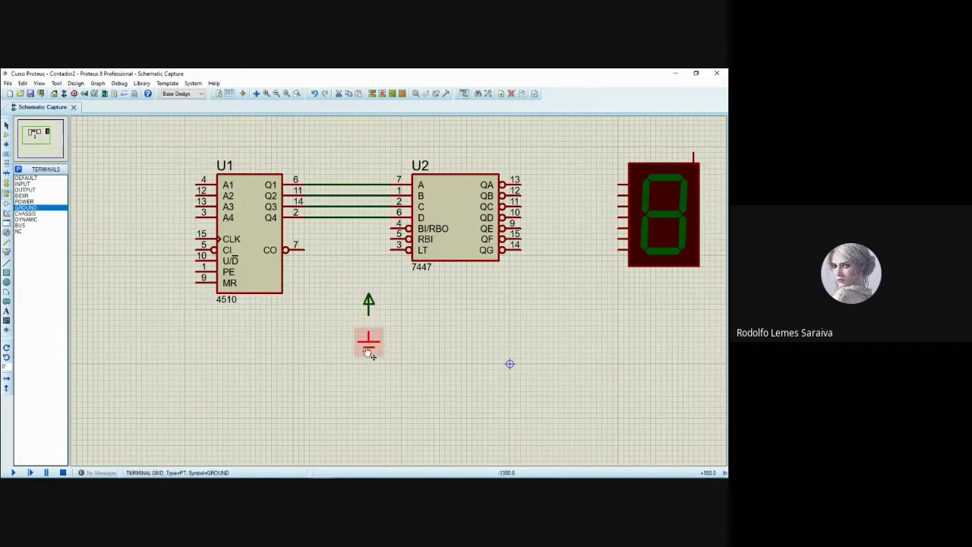
Move the GROUND terminal below and left of the 4510 and wire the counter's MR and PE pins to it.
{"action": "left_click_drag", "start_coordinate": [205, 334], "coordinate": [184, 308]}
{"action": "left_click", "coordinate": [196, 281]}
{"action": "left_click", "coordinate": [184, 294]}
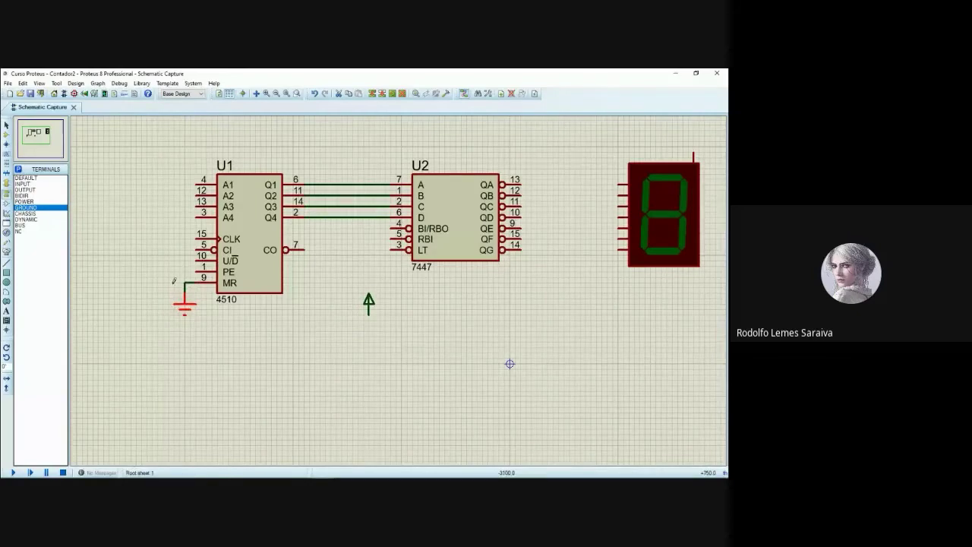
{"action": "left_click", "coordinate": [195, 268]}
{"action": "left_click", "coordinate": [185, 283]}
{"action": "left_click", "coordinate": [233, 189]}
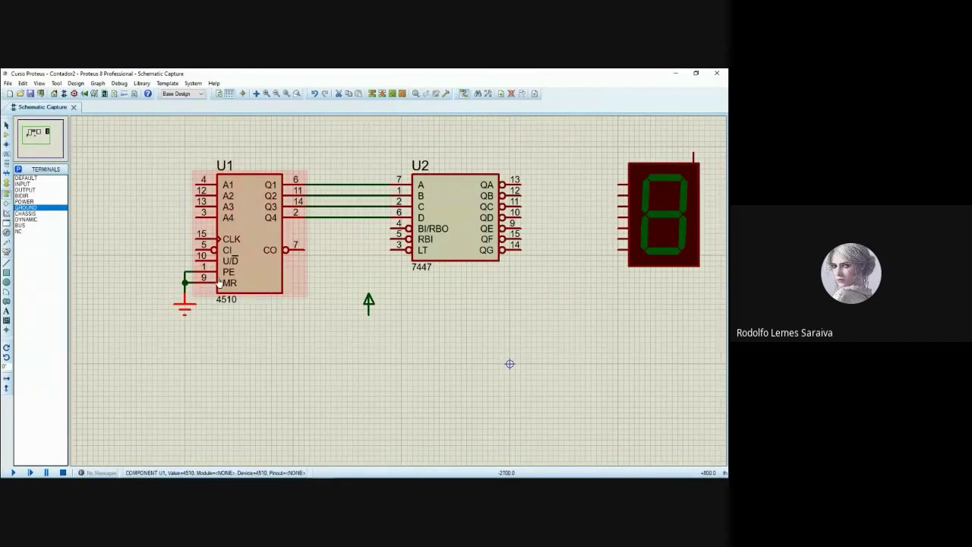
Move the POWER terminal to the left of the 4510 and wire the counter's U/D and CI pins to it.
{"action": "left_click", "coordinate": [369, 302]}
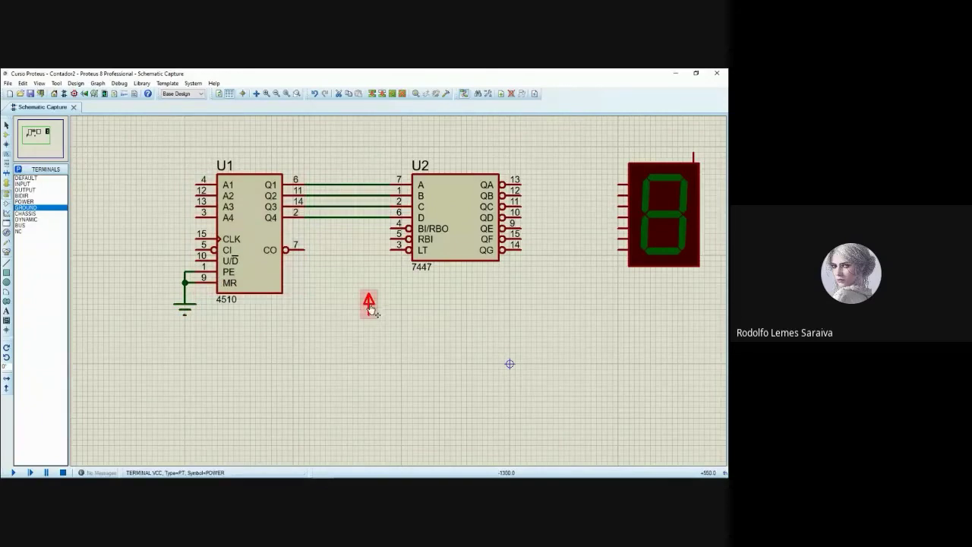
{"action": "left_click", "coordinate": [128, 256]}
{"action": "left_click", "coordinate": [195, 260]}
{"action": "left_click", "coordinate": [127, 261]}
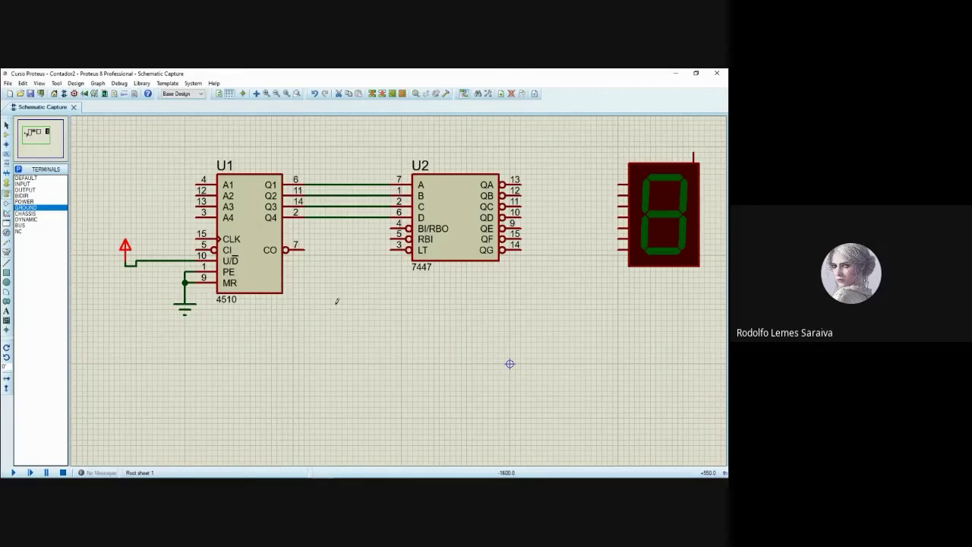
{"action": "left_click", "coordinate": [197, 248]}
{"action": "left_click", "coordinate": [169, 260]}
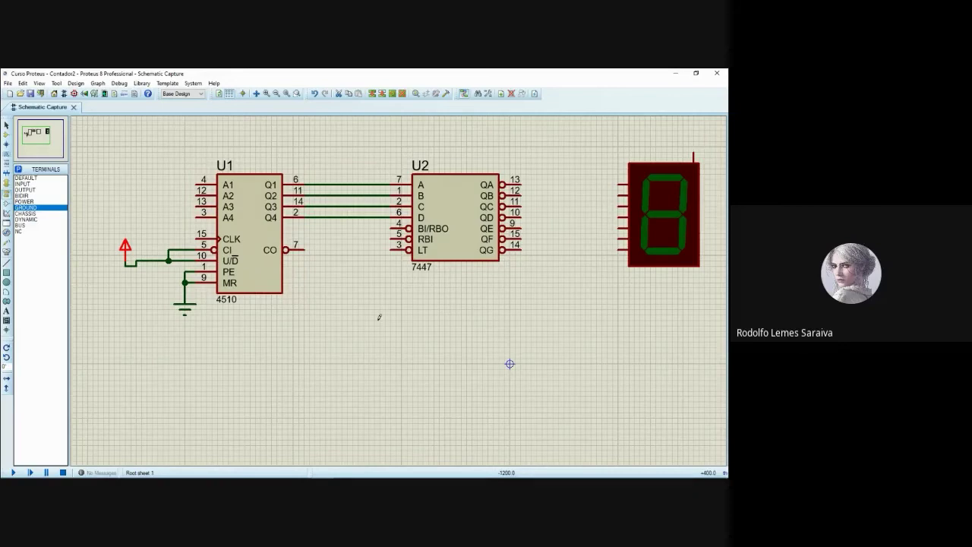
Place a second POWER terminal left of the 7447 and tie the decoder's BI/RBO, RBI and LT pins to it.
{"action": "left_click_drag", "start_coordinate": [366, 280], "coordinate": [334, 289]}
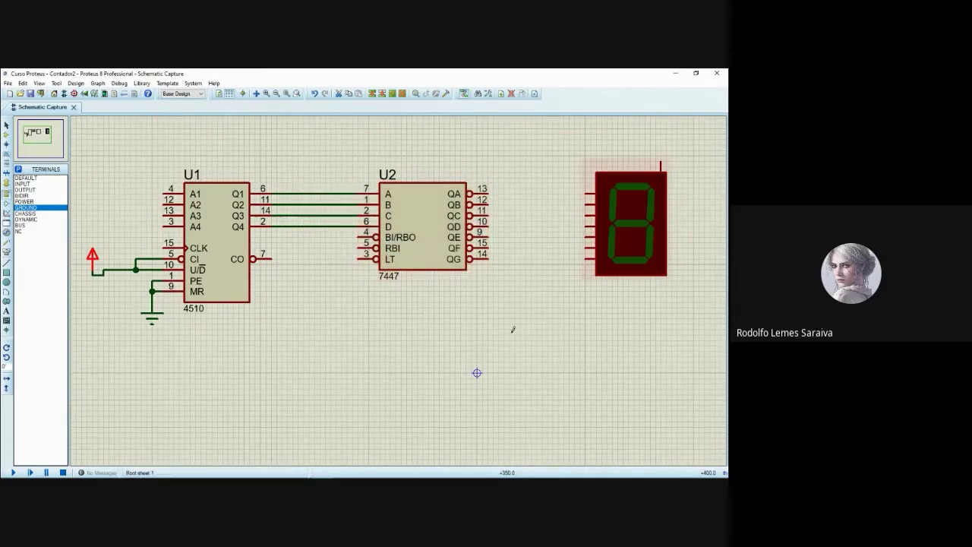
{"action": "left_click", "coordinate": [25, 201]}
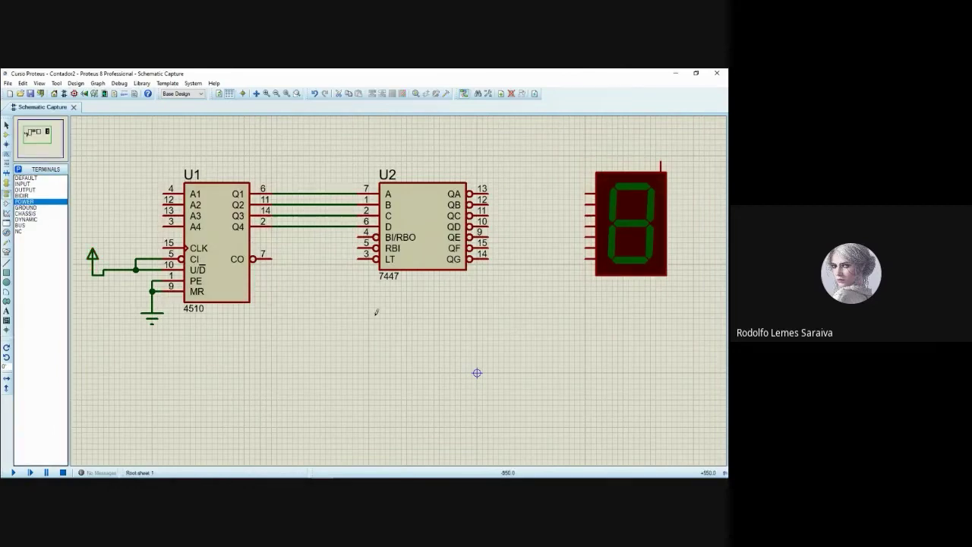
{"action": "left_click", "coordinate": [331, 268]}
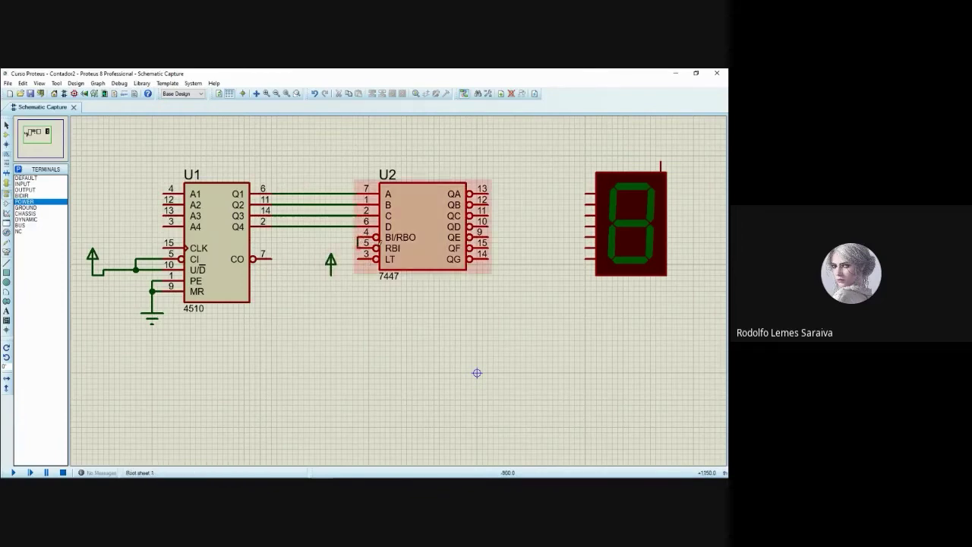
{"action": "left_click", "coordinate": [357, 248]}
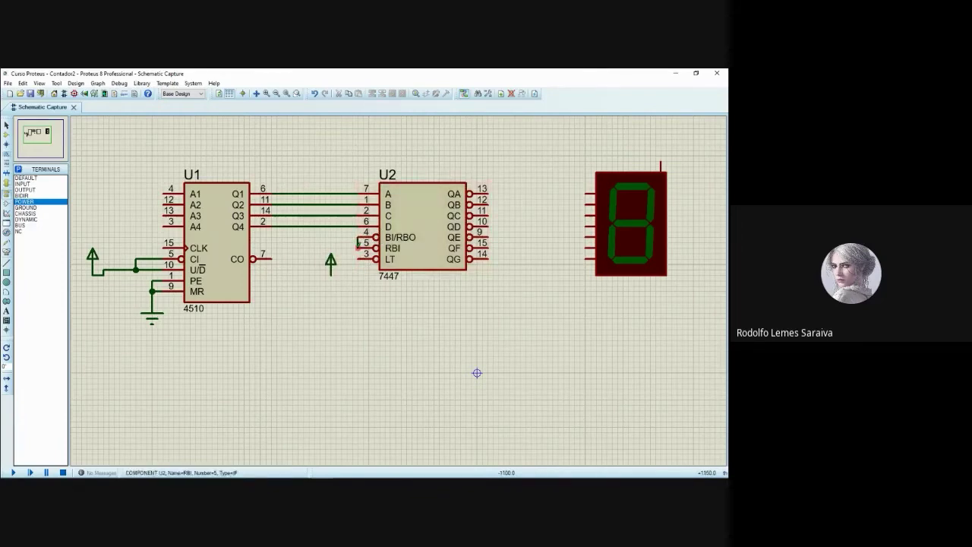
{"action": "left_click", "coordinate": [357, 285]}
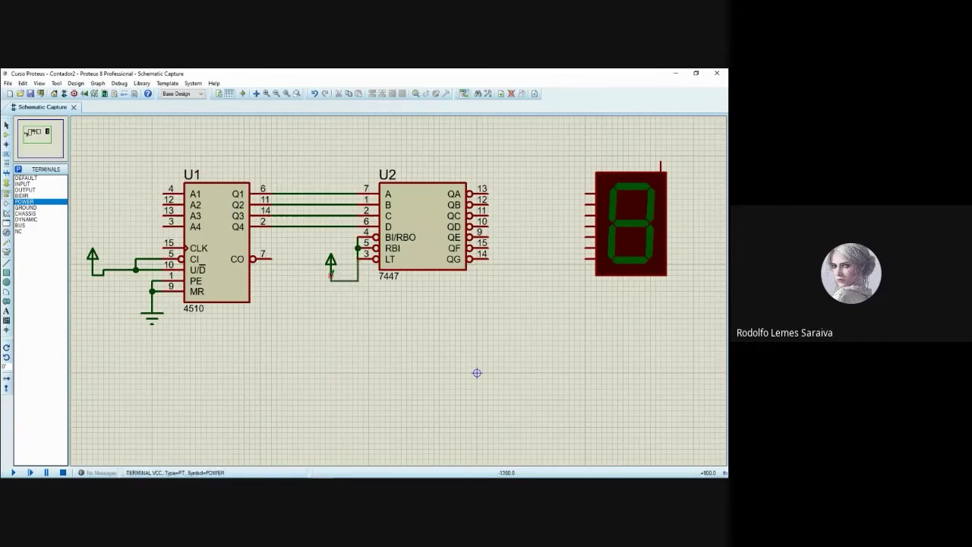
{"action": "left_click", "coordinate": [331, 275]}
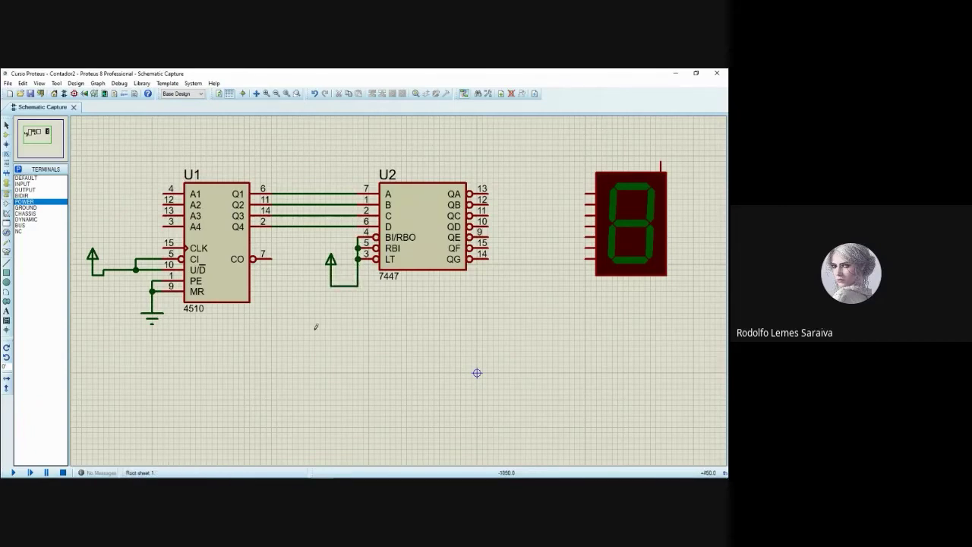
Attach a POWER terminal to the common pin on top of the seven-segment display.
{"action": "left_click_drag", "start_coordinate": [297, 311], "coordinate": [341, 351]}
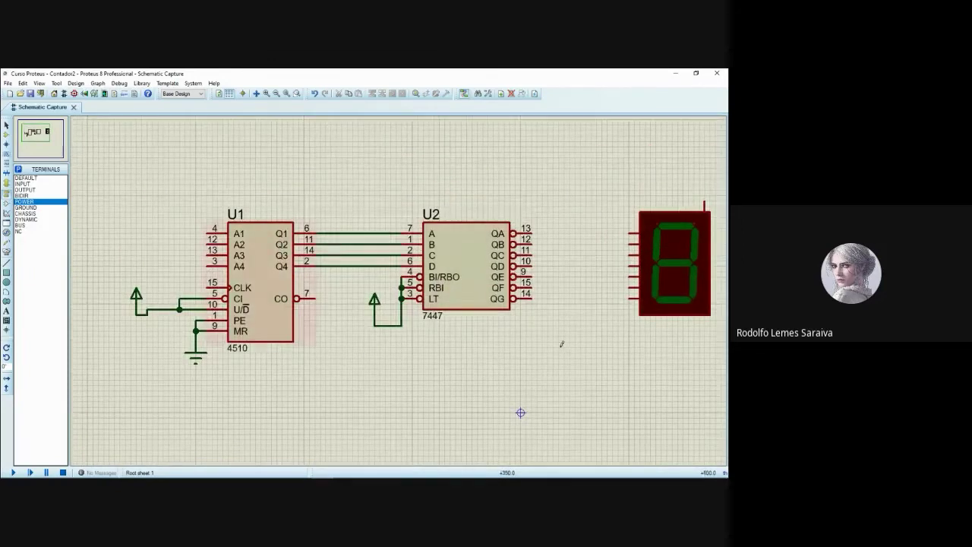
{"action": "left_click_drag", "start_coordinate": [577, 327], "coordinate": [449, 329]}
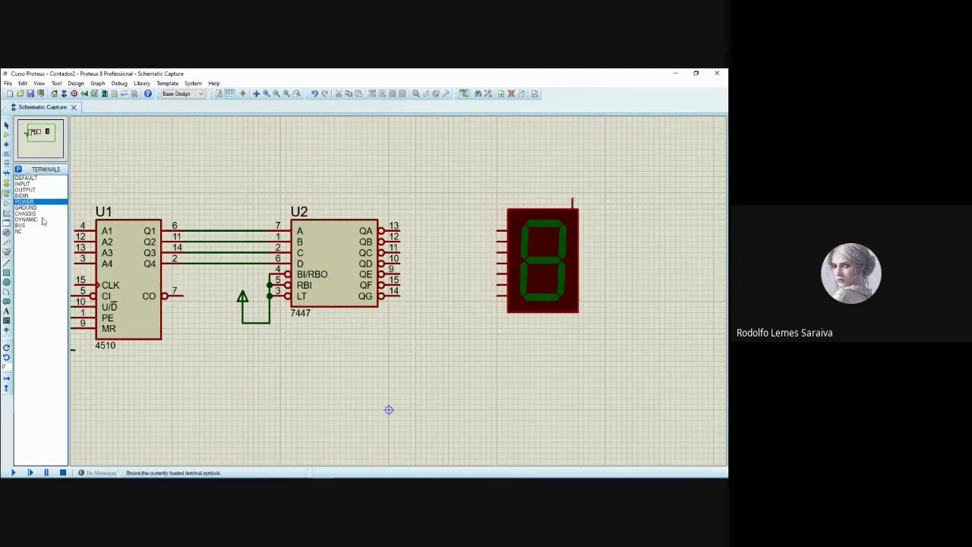
{"action": "left_click", "coordinate": [573, 199]}
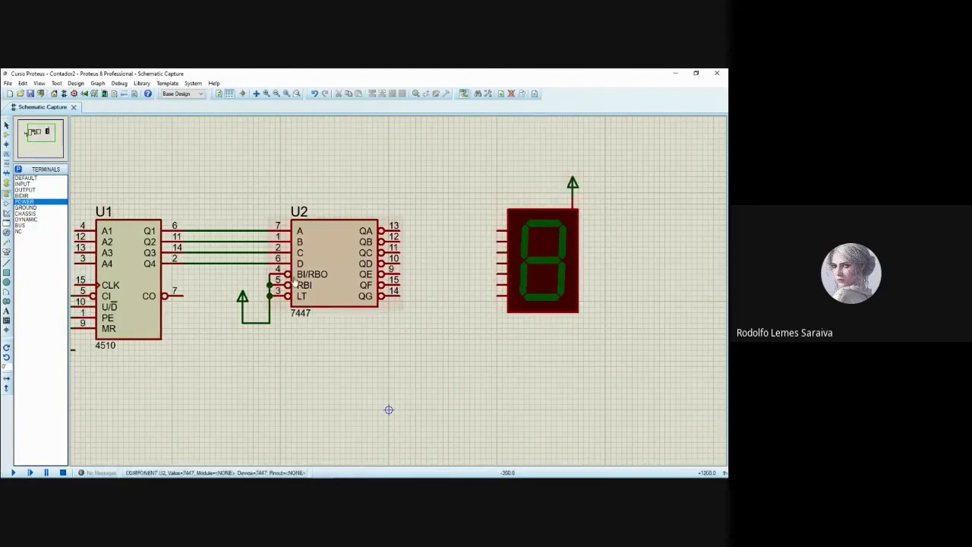
Place a RES resistor between the 7447 and the display, level with output QA, and set its resistance to 220.
{"action": "left_click", "coordinate": [6, 134]}
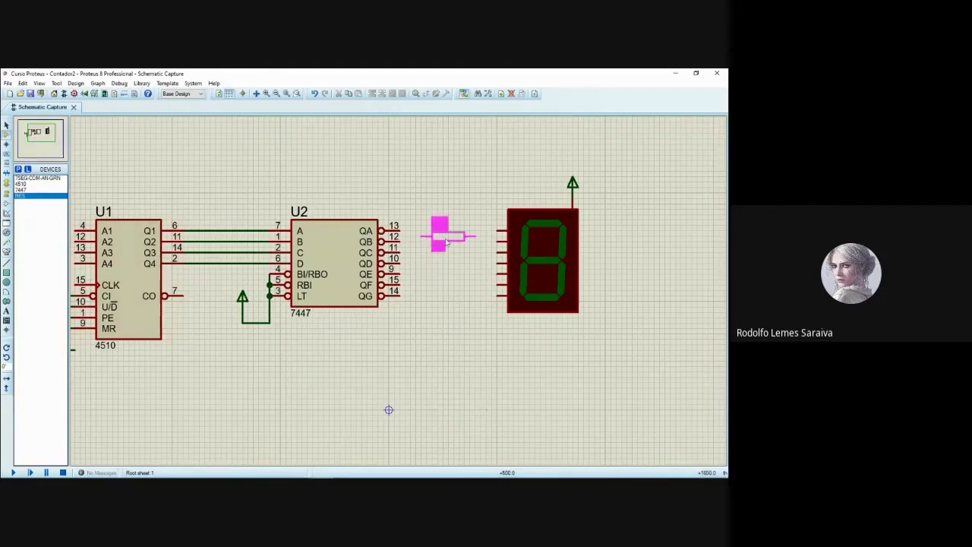
{"action": "left_click", "coordinate": [444, 230]}
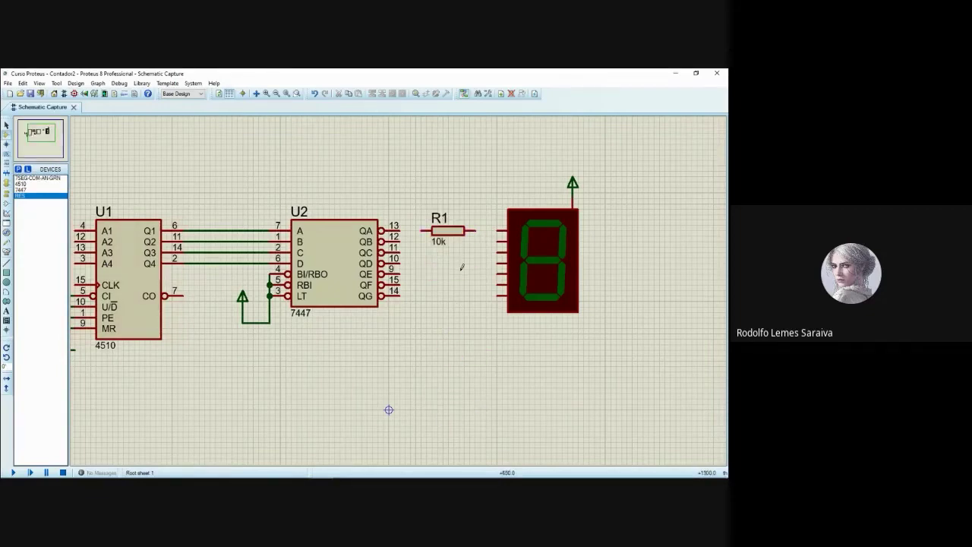
{"action": "double_click", "coordinate": [448, 230]}
{"action": "double_click", "coordinate": [314, 216]}
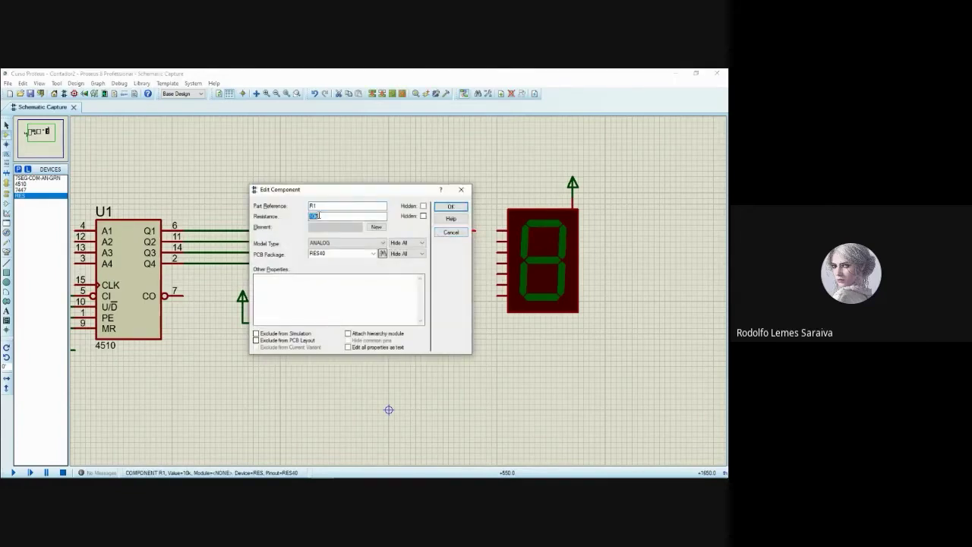
{"action": "type", "text": "220"}
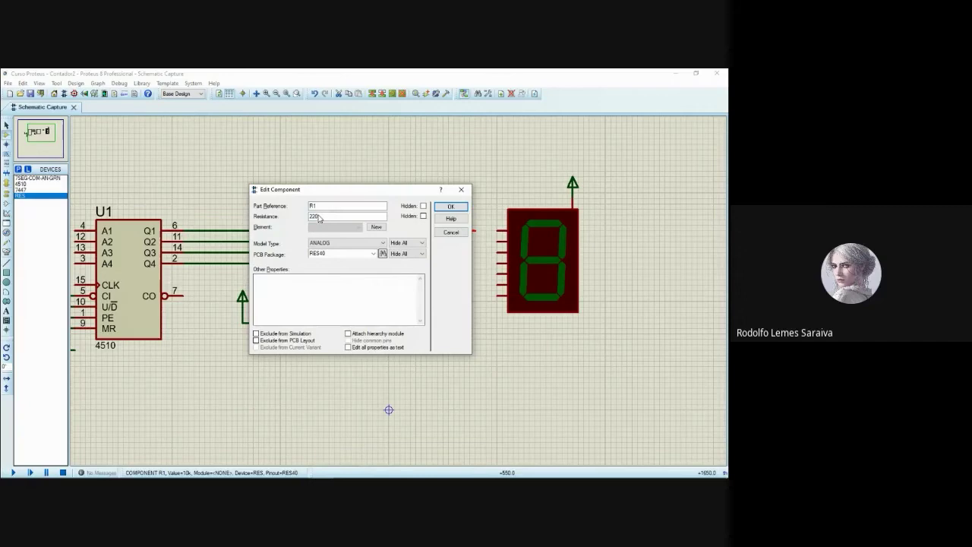
{"action": "left_click", "coordinate": [451, 207]}
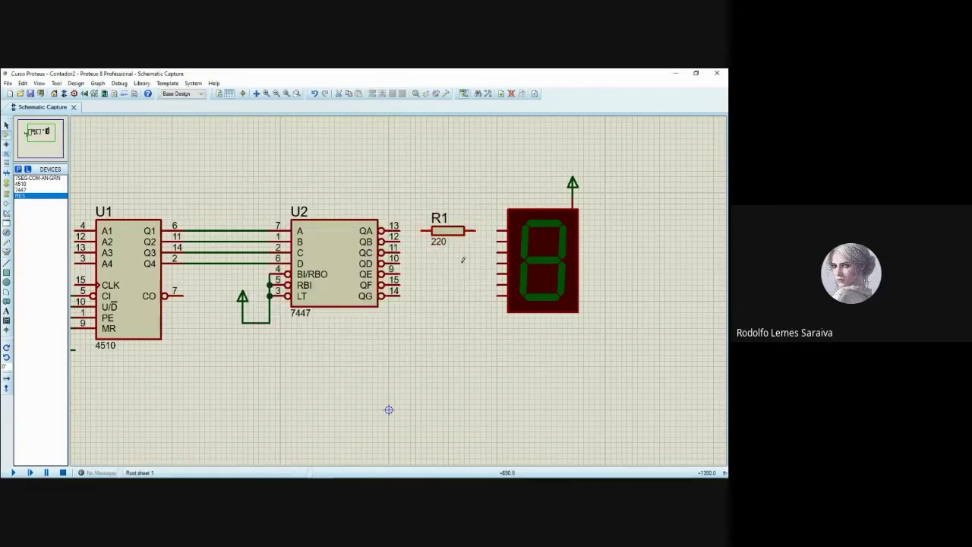
Copy the 220 resistor and paste two copies directly below it, level with the 7447's QB and QC outputs.
{"action": "left_click", "coordinate": [458, 234]}
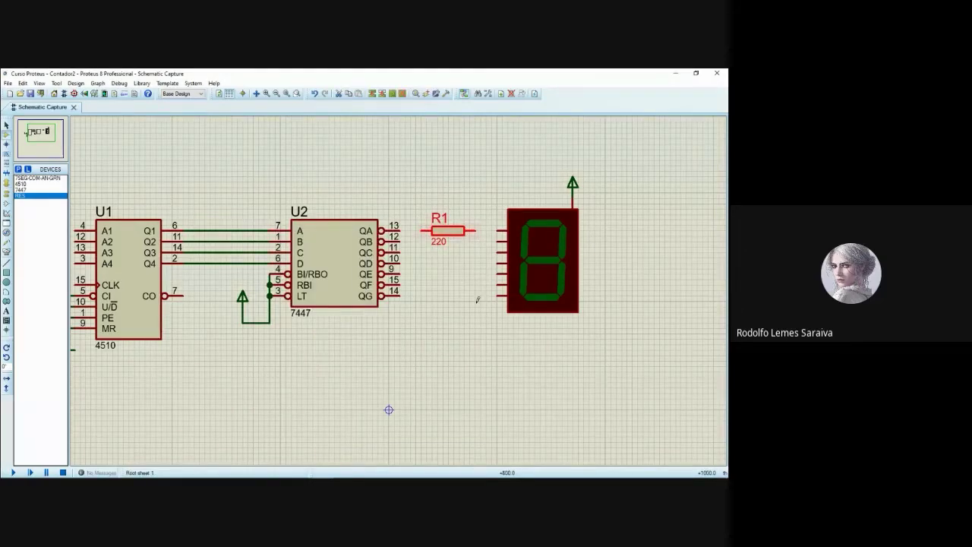
{"action": "left_click", "coordinate": [463, 267]}
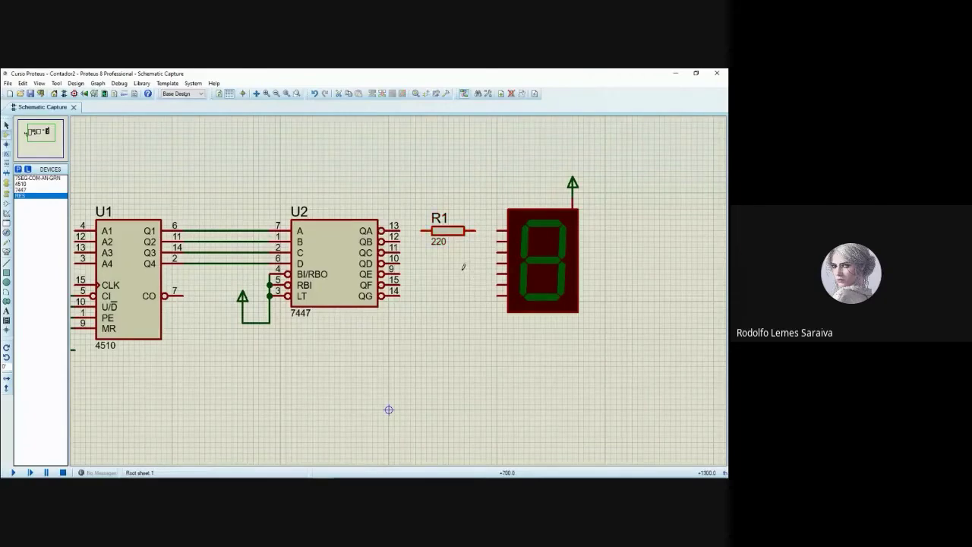
{"action": "right_click", "coordinate": [450, 234]}
{"action": "left_click", "coordinate": [445, 281]}
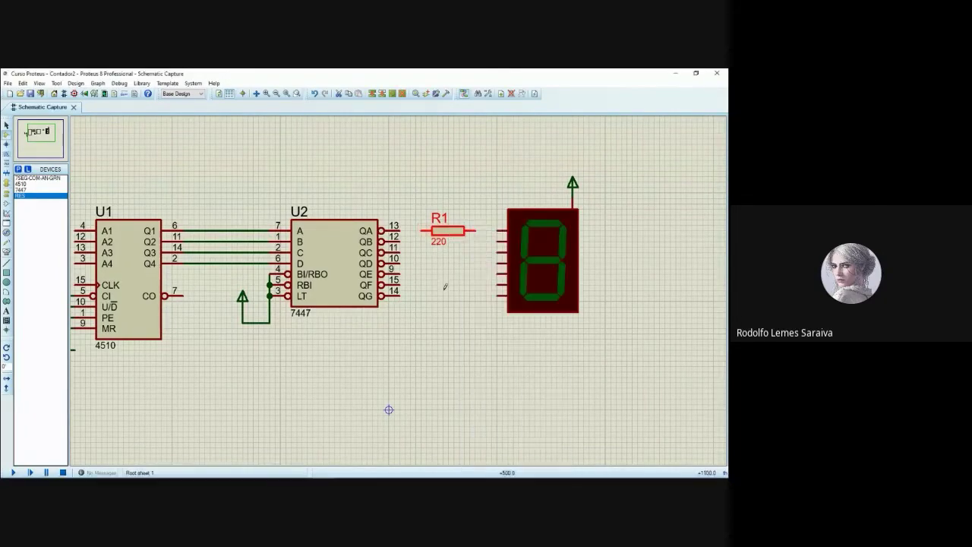
{"action": "right_click", "coordinate": [453, 226]}
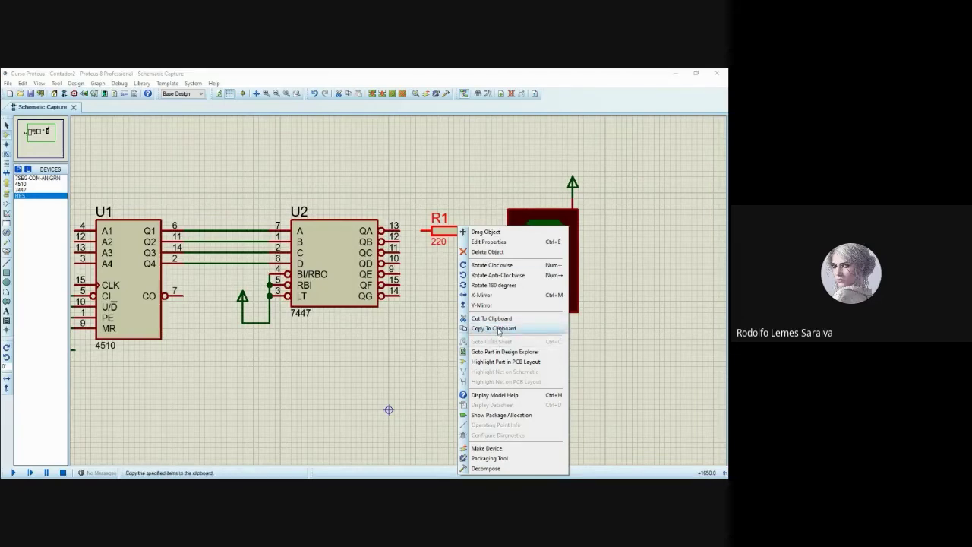
{"action": "left_click", "coordinate": [499, 329]}
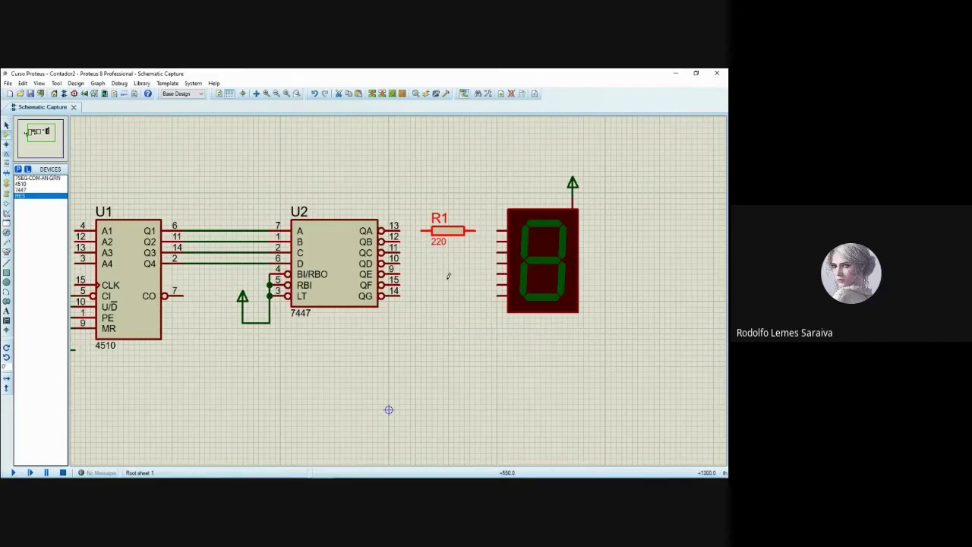
{"action": "right_click", "coordinate": [448, 277]}
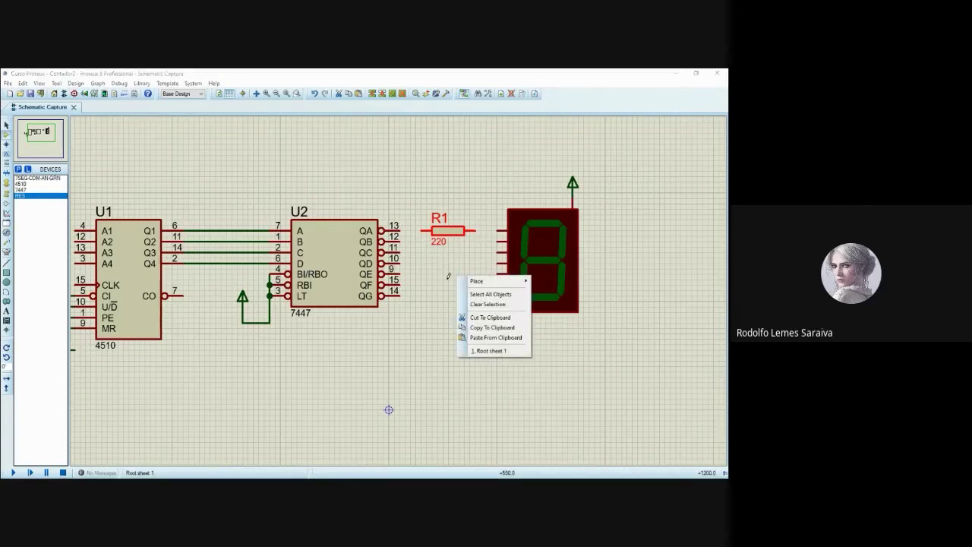
{"action": "left_click", "coordinate": [483, 338]}
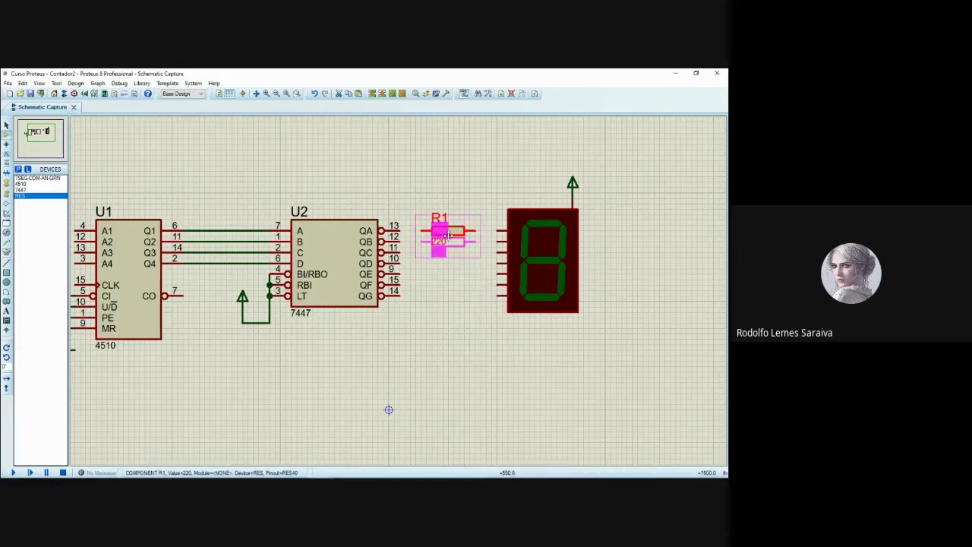
{"action": "left_click", "coordinate": [448, 235]}
{"action": "right_click", "coordinate": [454, 271]}
{"action": "left_click", "coordinate": [497, 334]}
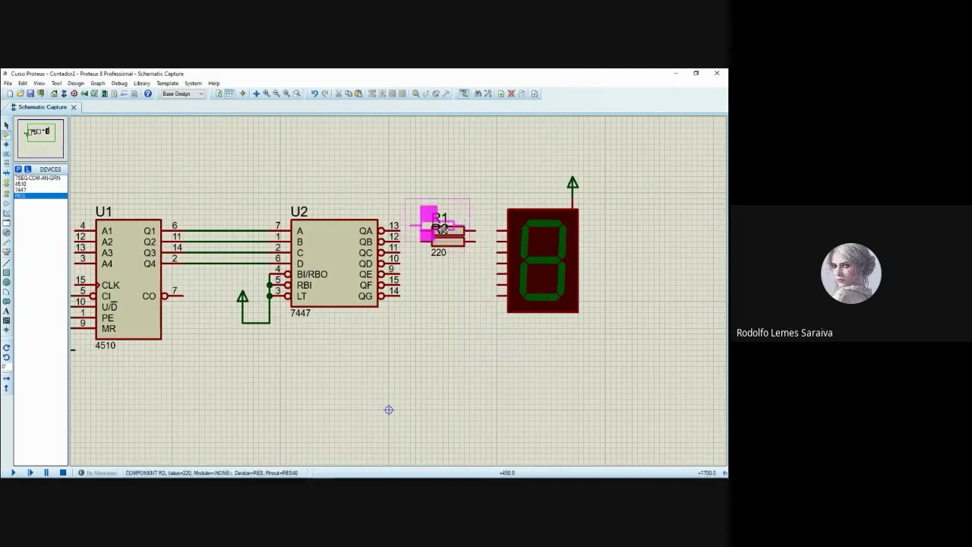
{"action": "left_click", "coordinate": [448, 246]}
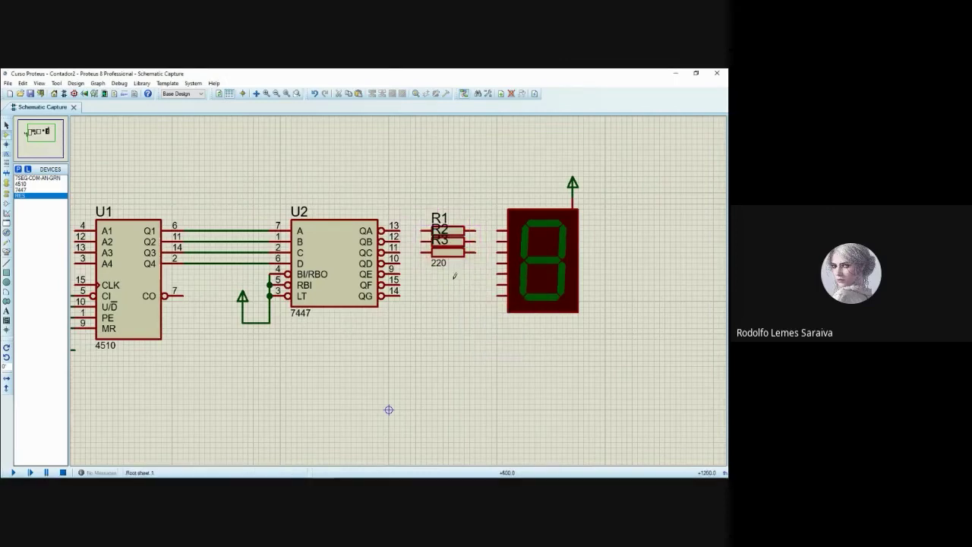
Paste four more copies of the 220 resistor below the others, level with the 7447's QD, QE, QF and QG outputs.
{"action": "right_click", "coordinate": [464, 275]}
{"action": "left_click", "coordinate": [489, 337]}
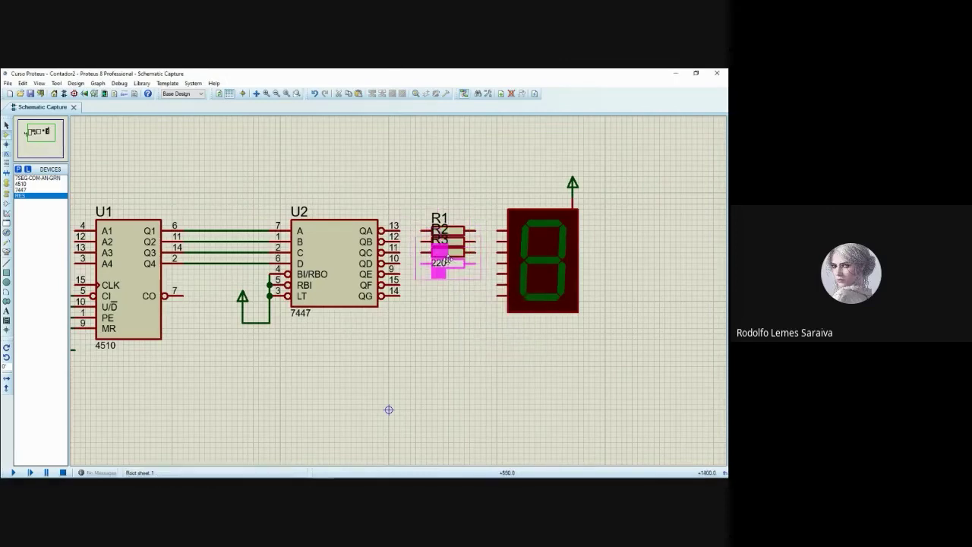
{"action": "left_click", "coordinate": [448, 256]}
{"action": "right_click", "coordinate": [456, 305]}
{"action": "left_click", "coordinate": [501, 360]}
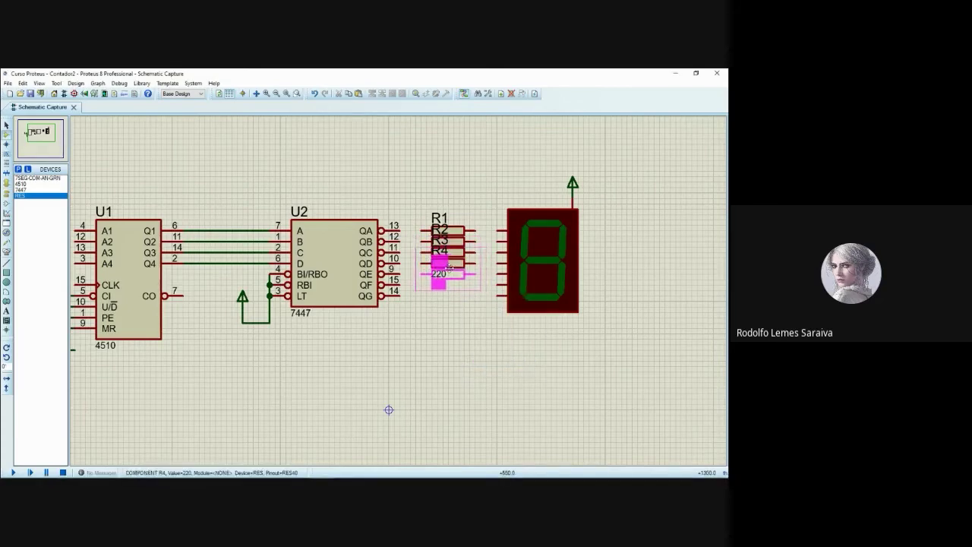
{"action": "left_click", "coordinate": [448, 267]}
{"action": "right_click", "coordinate": [462, 311]}
{"action": "left_click", "coordinate": [482, 375]}
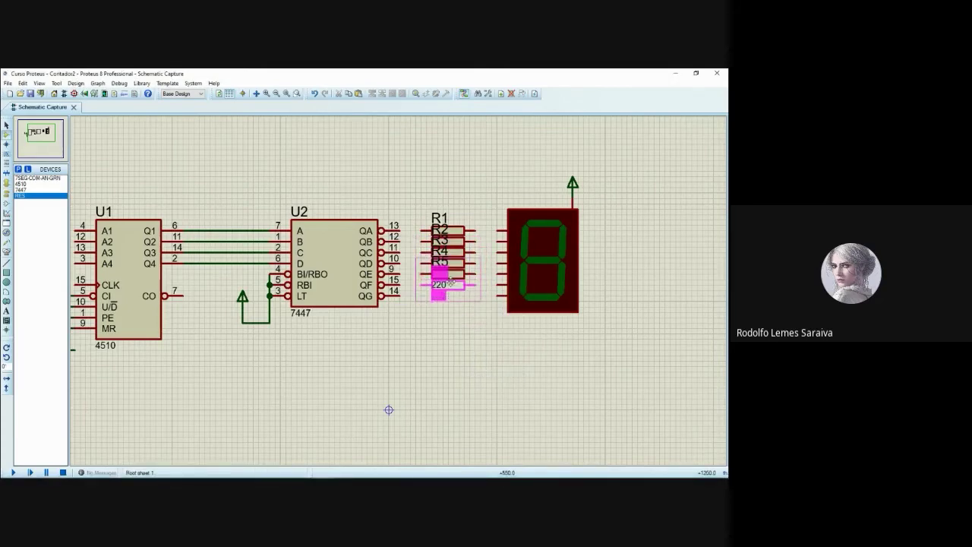
{"action": "left_click", "coordinate": [448, 277]}
{"action": "right_click", "coordinate": [479, 325]}
{"action": "left_click", "coordinate": [503, 387]}
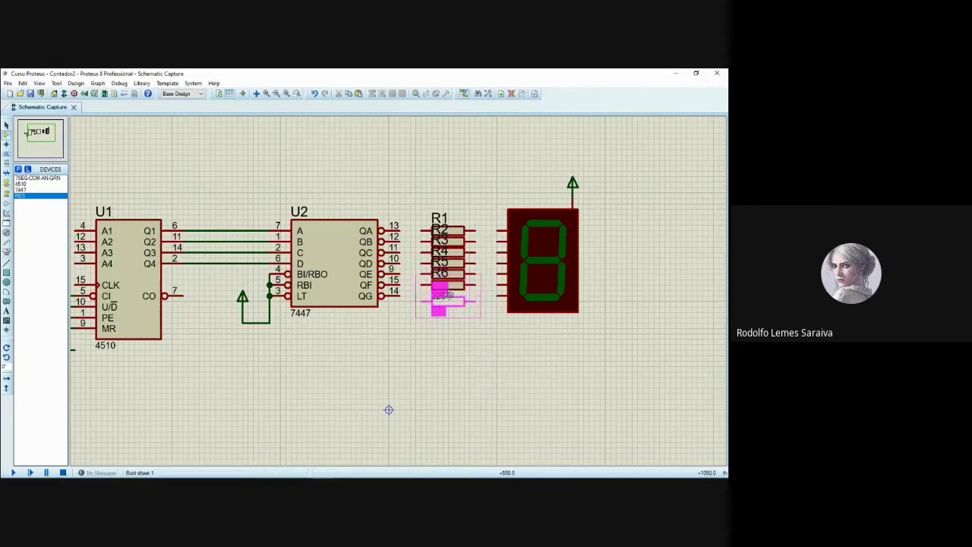
{"action": "left_click", "coordinate": [448, 287]}
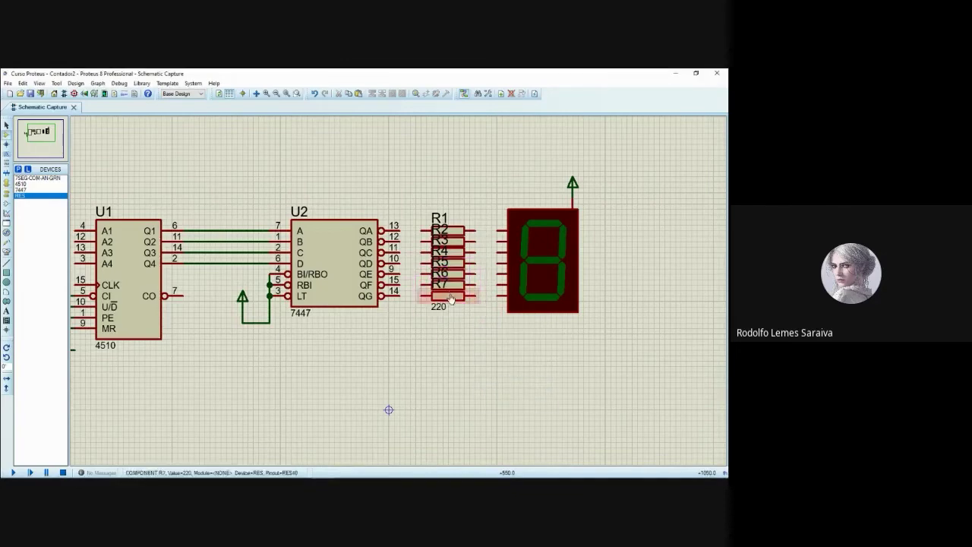
Wire the 7447's outputs QA through QG straight across to the facing ends of resistors R1 through R7.
{"action": "left_click", "coordinate": [399, 230]}
{"action": "left_click", "coordinate": [421, 229]}
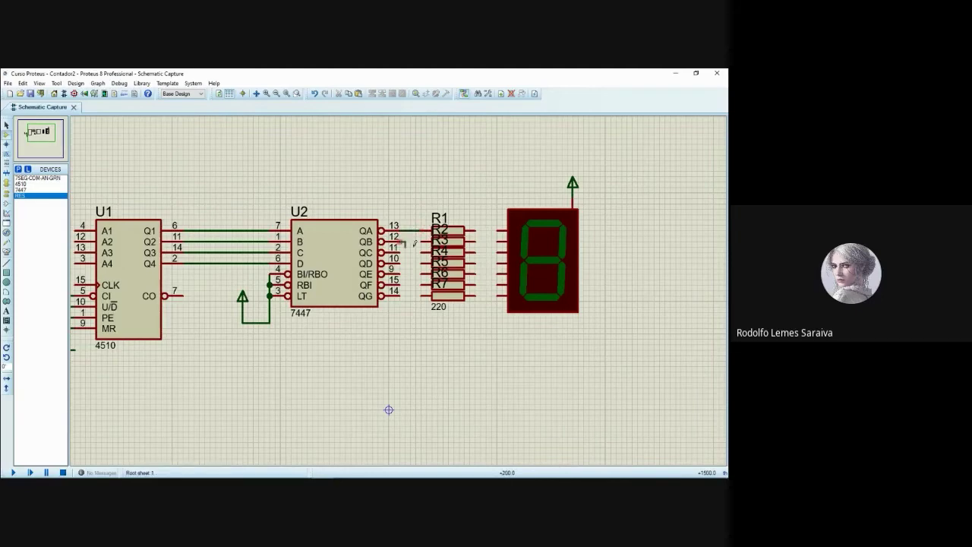
{"action": "left_click", "coordinate": [399, 252]}
{"action": "left_click", "coordinate": [421, 252]}
{"action": "left_click", "coordinate": [399, 262]}
{"action": "left_click", "coordinate": [421, 263]}
{"action": "left_click", "coordinate": [399, 274]}
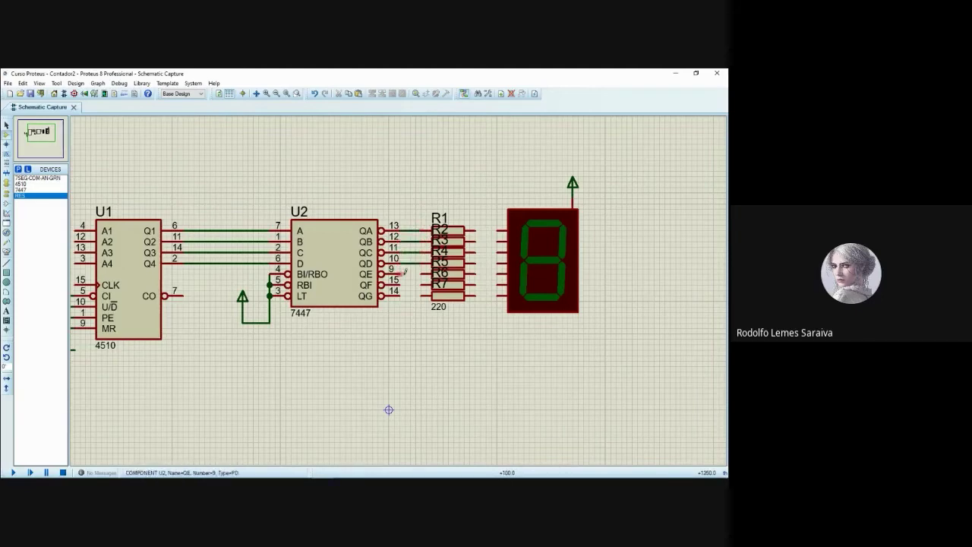
{"action": "left_click", "coordinate": [422, 274]}
{"action": "left_click", "coordinate": [400, 284]}
{"action": "left_click", "coordinate": [421, 284]}
{"action": "left_click", "coordinate": [399, 294]}
{"action": "left_click", "coordinate": [422, 294]}
Wire the free ends of resistors R1 through R7 straight across to the seven segment pins of the display.
{"action": "left_click", "coordinate": [475, 230]}
{"action": "left_click", "coordinate": [498, 230]}
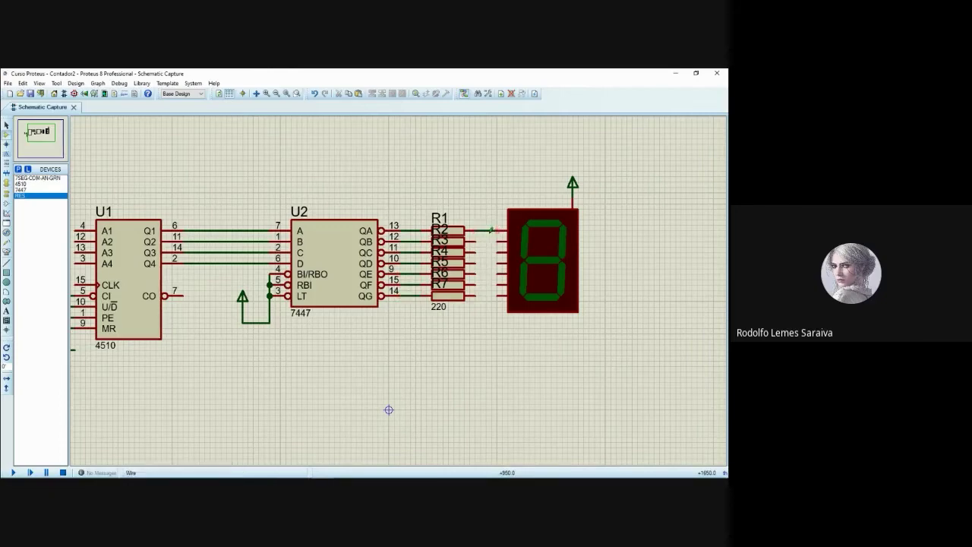
{"action": "left_click", "coordinate": [499, 240]}
{"action": "left_click", "coordinate": [475, 251]}
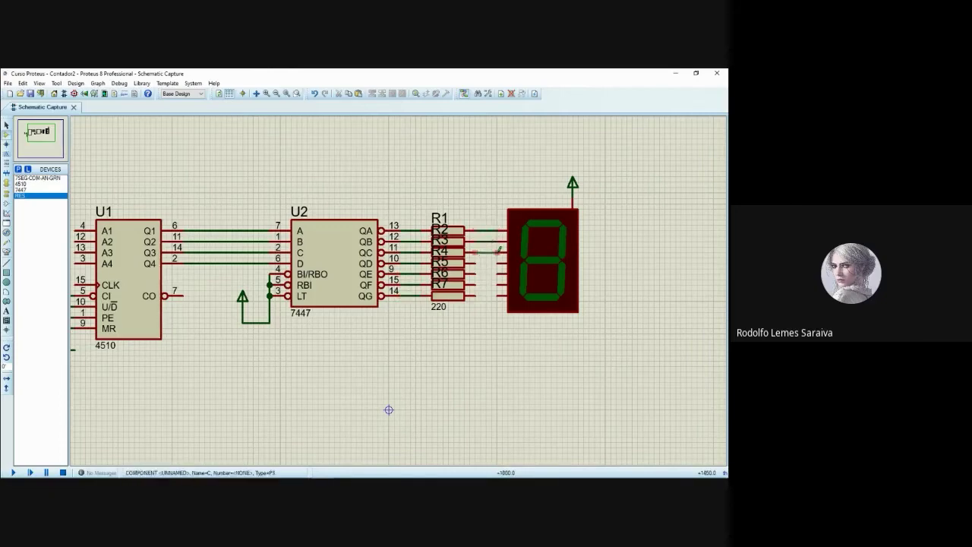
{"action": "left_click", "coordinate": [499, 251]}
{"action": "left_click", "coordinate": [475, 262]}
{"action": "left_click", "coordinate": [498, 262]}
{"action": "left_click", "coordinate": [476, 273]}
{"action": "left_click", "coordinate": [499, 273]}
{"action": "left_click", "coordinate": [475, 284]}
{"action": "left_click", "coordinate": [499, 284]}
{"action": "left_click", "coordinate": [476, 295]}
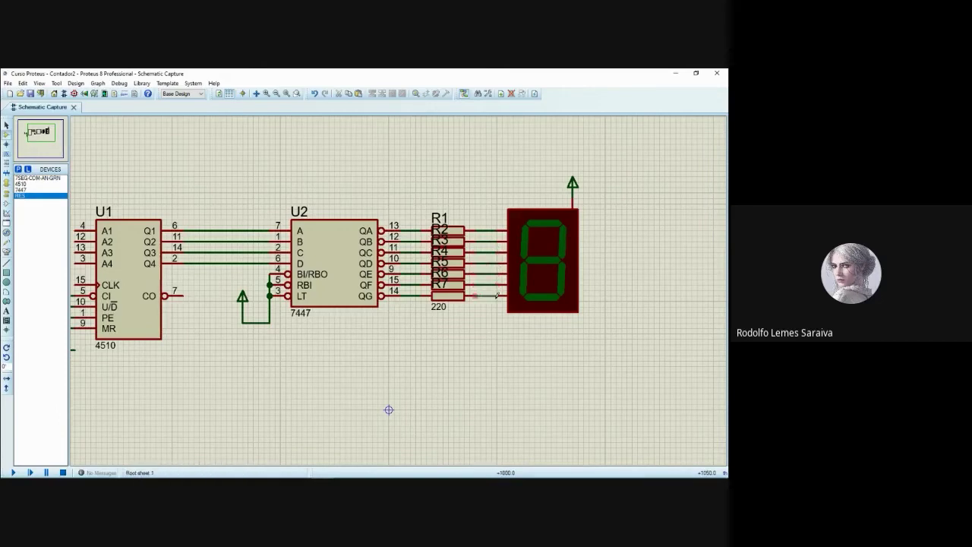
{"action": "left_click", "coordinate": [499, 295]}
Run the simulation to check what the display shows without a clock signal, and stop it.
{"action": "left_click_drag", "start_coordinate": [334, 342], "coordinate": [352, 349]}
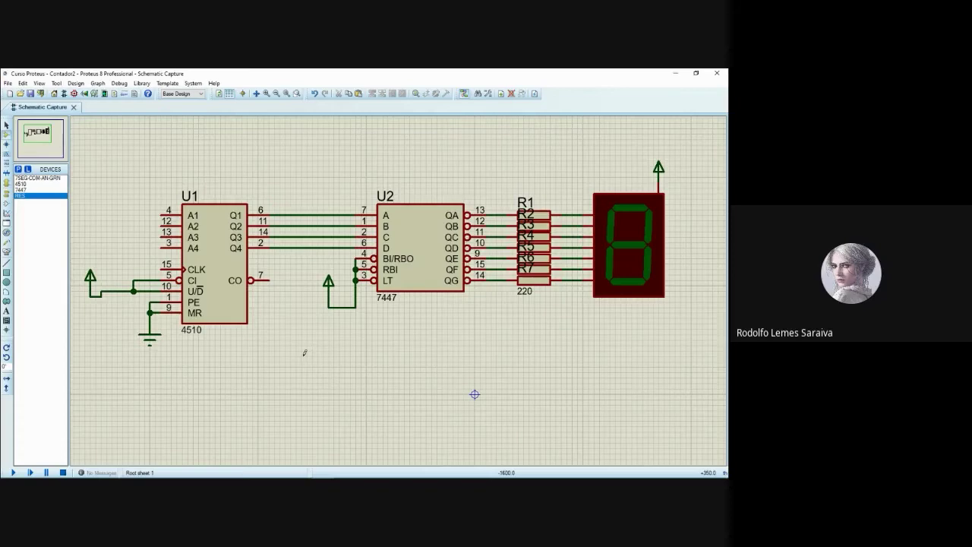
{"action": "key", "text": "F12"}
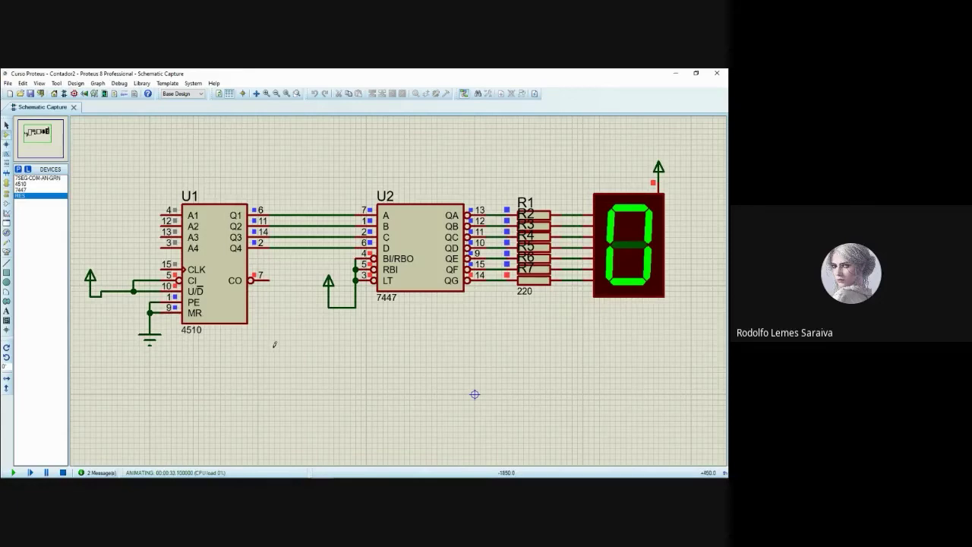
{"action": "key", "text": "shift+Pause"}
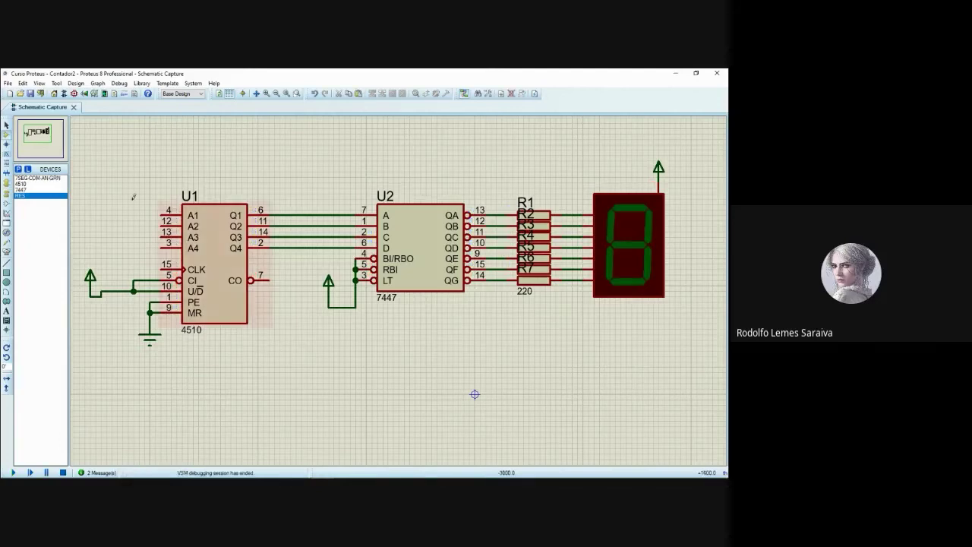
Add the LOGICTOGGLE device from the parts library and place it on the 4510's CLK pin.
{"action": "key", "text": "p"}
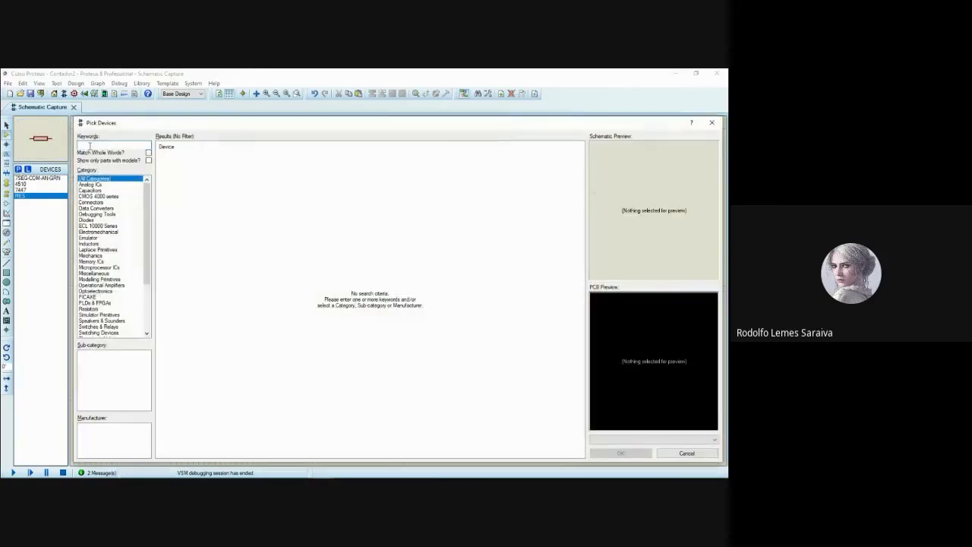
{"action": "type", "text": "logic"}
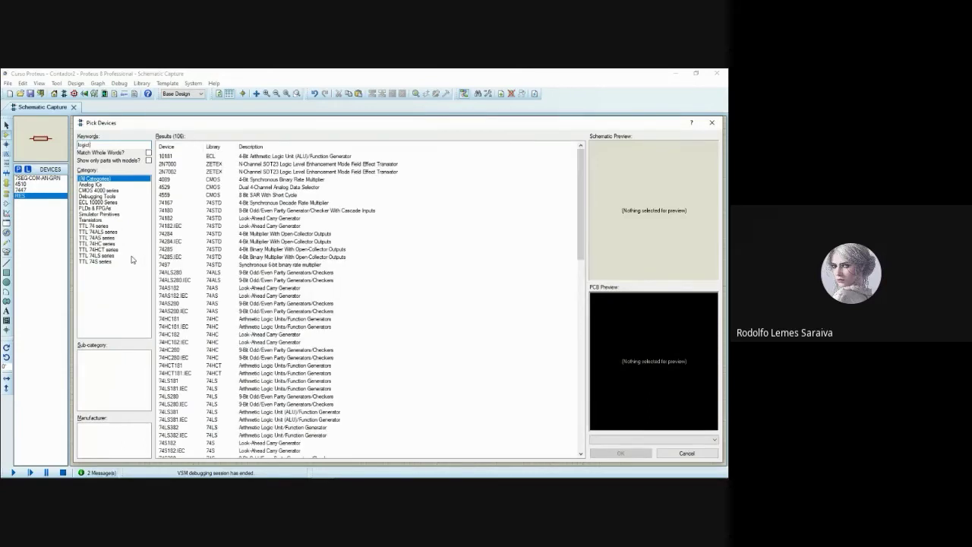
{"action": "type", "text": "to"}
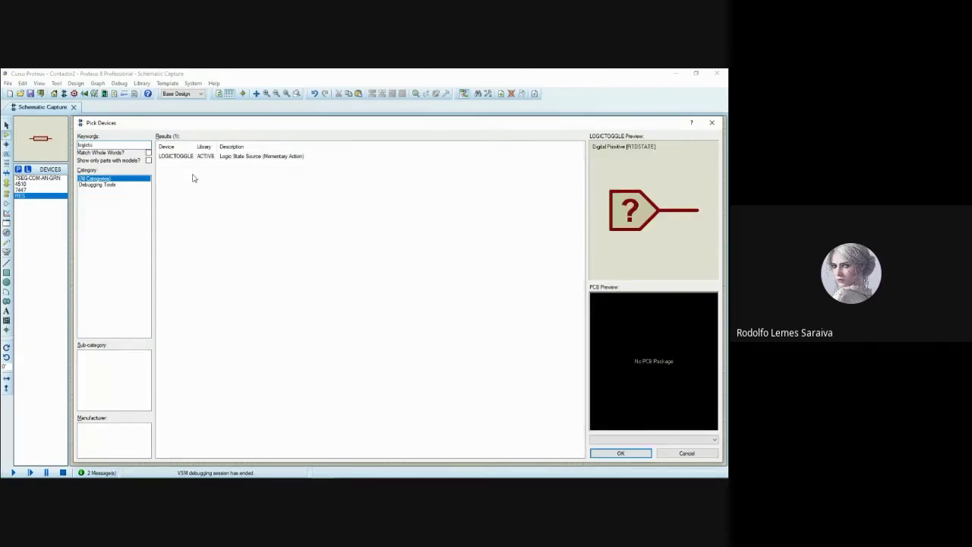
{"action": "left_click", "coordinate": [201, 157]}
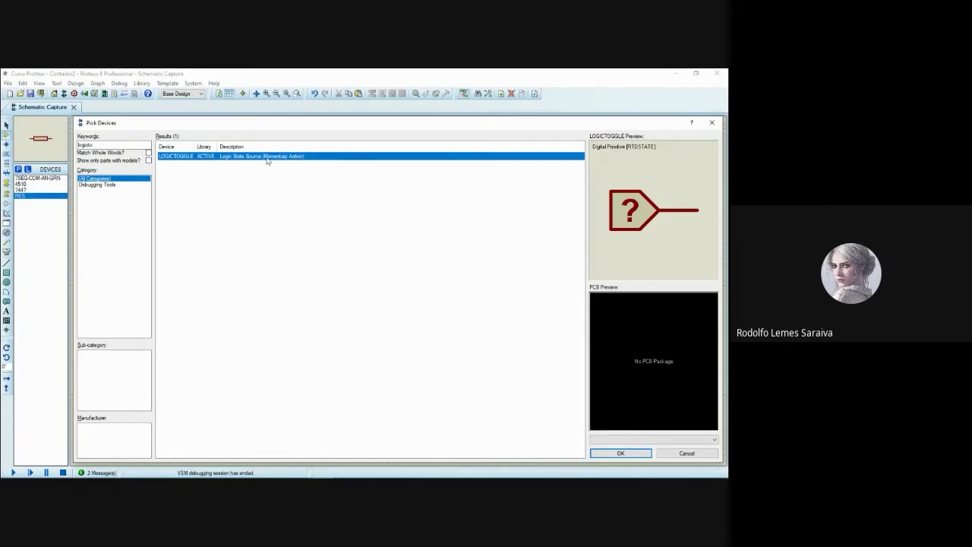
{"action": "double_click", "coordinate": [232, 160]}
{"action": "left_click", "coordinate": [713, 124]}
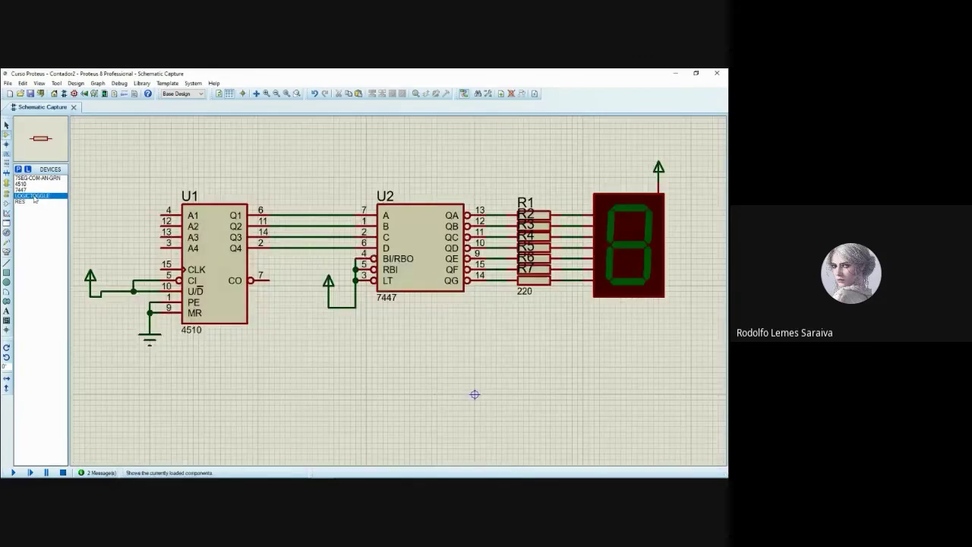
{"action": "left_click", "coordinate": [132, 272]}
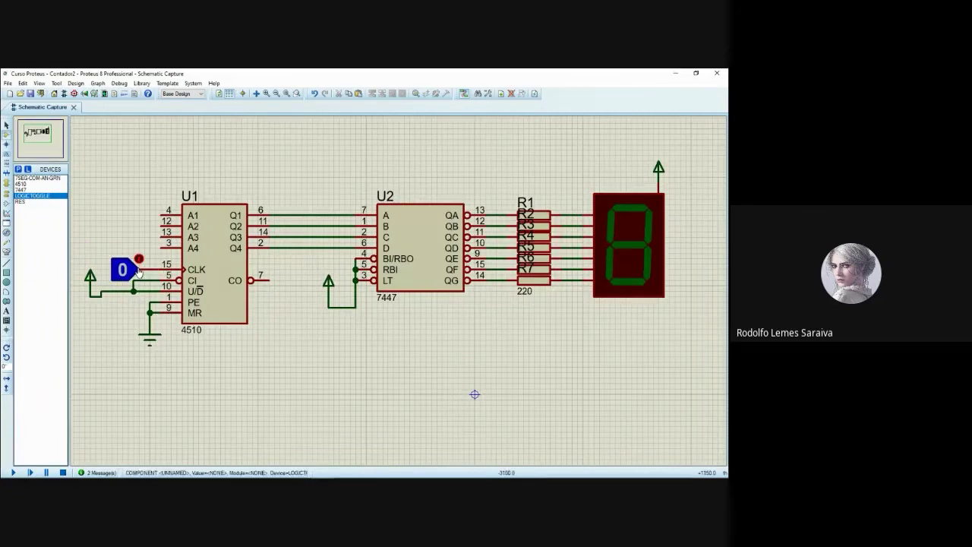
Run the simulation to check the display with the logic toggle connected to the clock pin, and stop it.
{"action": "left_click_drag", "start_coordinate": [247, 369], "coordinate": [284, 347]}
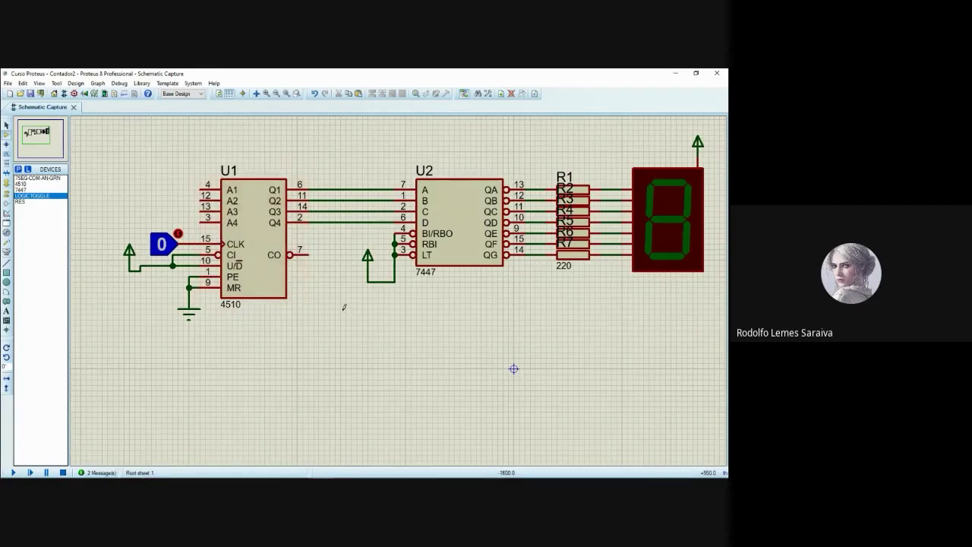
{"action": "key", "text": "F12"}
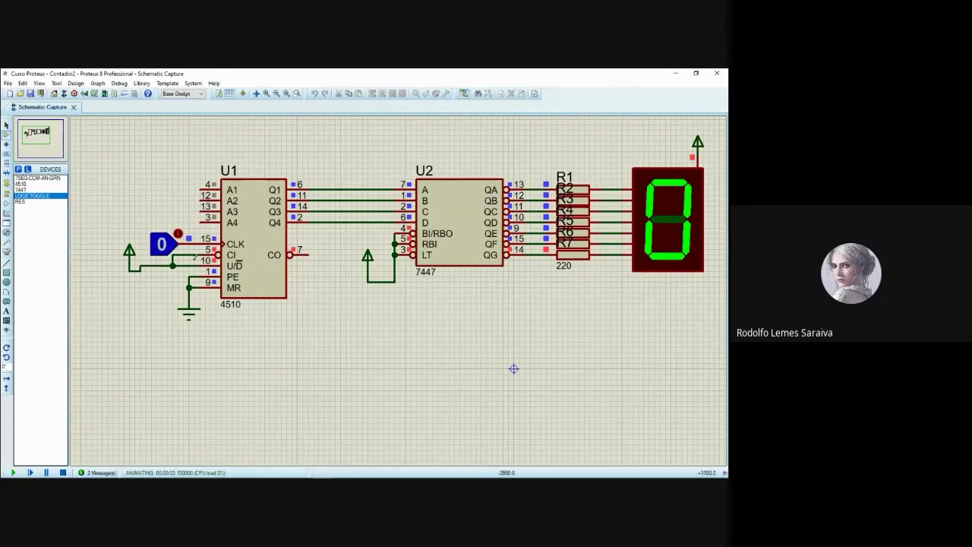
{"action": "key", "text": "Pause"}
{"action": "key", "text": "shift+Pause"}
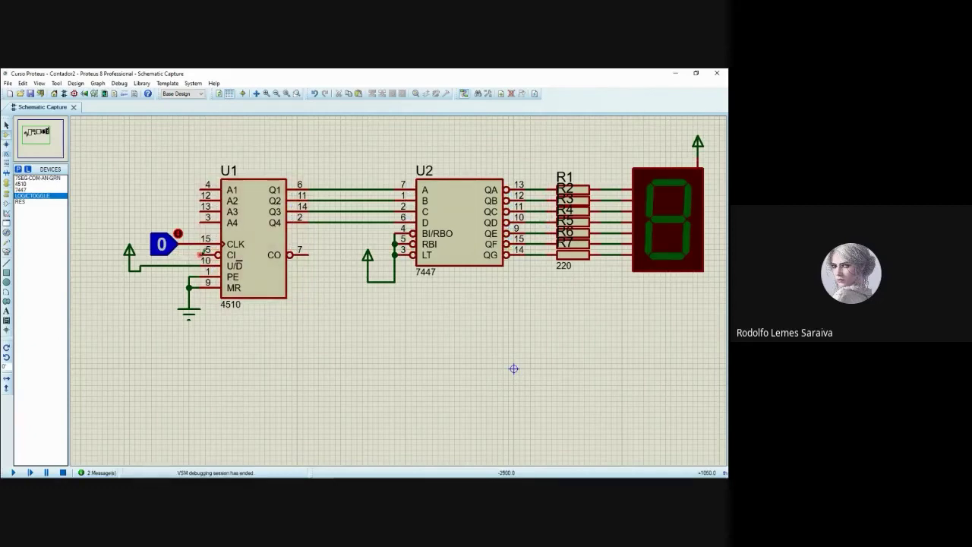
Detach the 4510's CI pin from the power supply wire and wire it to the grounded PE line instead.
{"action": "left_click", "coordinate": [196, 254]}
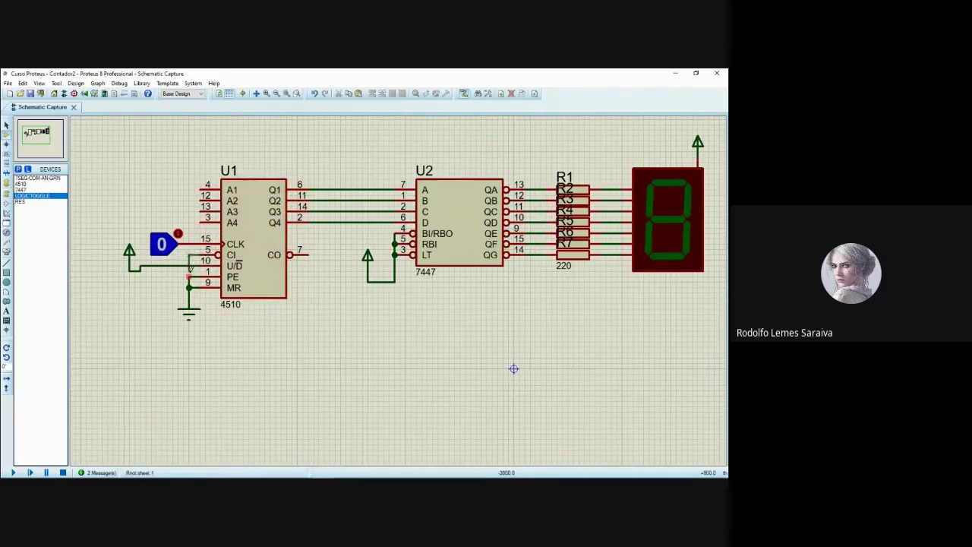
{"action": "left_click", "coordinate": [188, 277]}
Run the simulation, pulse the logic toggle repeatedly to step the counter through its full decimal cycle, and stop it.
{"action": "key", "text": "F12"}
{"action": "left_click", "coordinate": [160, 247]}
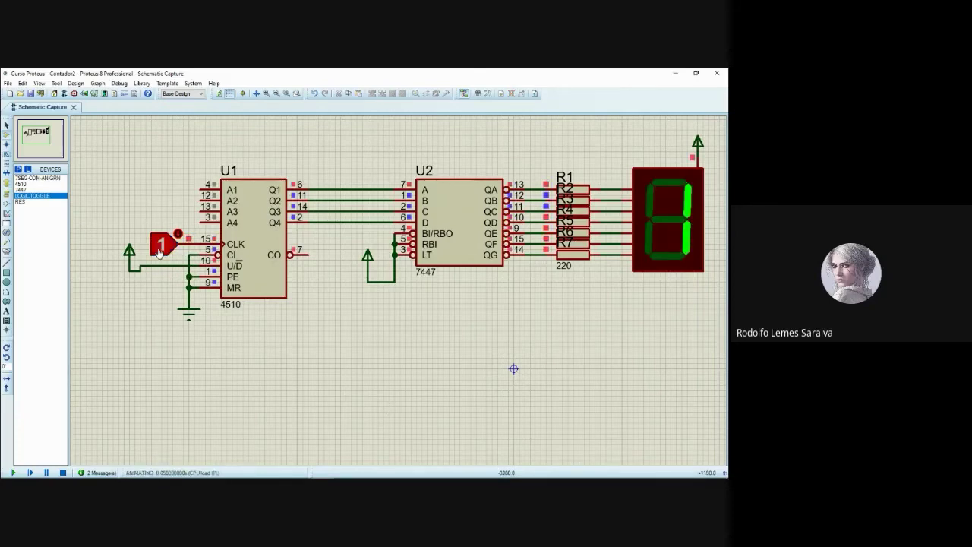
{"action": "left_click", "coordinate": [161, 247]}
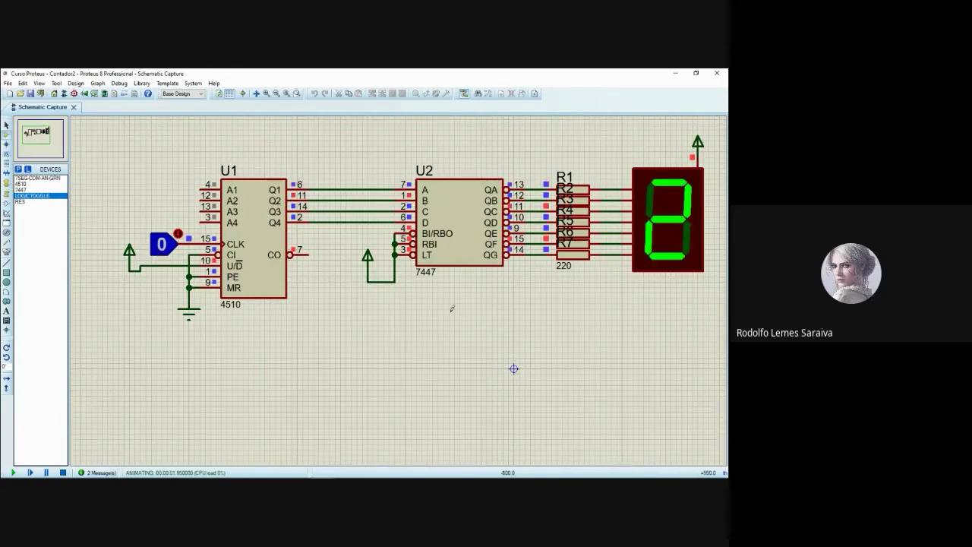
{"action": "left_click_drag", "start_coordinate": [451, 306], "coordinate": [452, 327]}
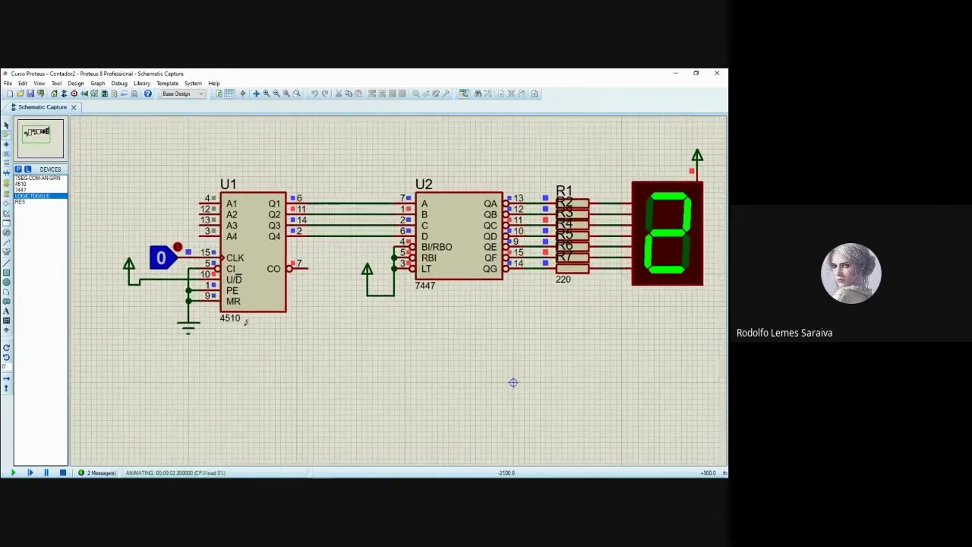
{"action": "left_click", "coordinate": [160, 259]}
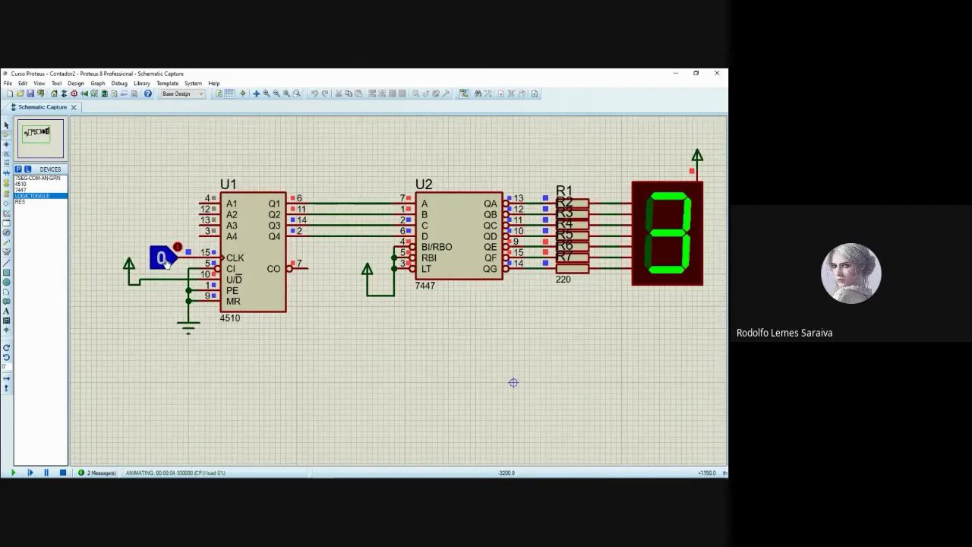
{"action": "left_click", "coordinate": [163, 259]}
{"action": "left_click", "coordinate": [163, 259]}
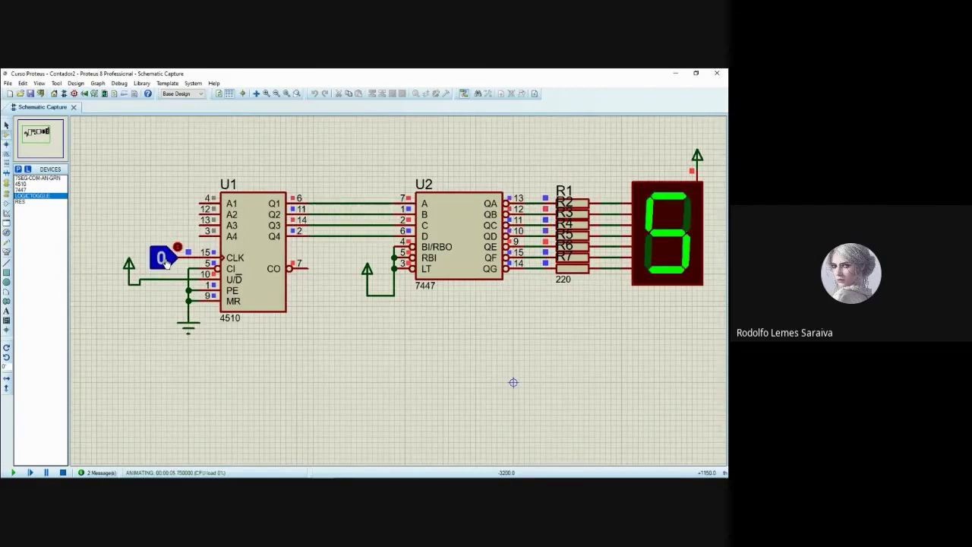
{"action": "left_click", "coordinate": [163, 259]}
{"action": "left_click", "coordinate": [163, 259]}
{"action": "left_click", "coordinate": [163, 258]}
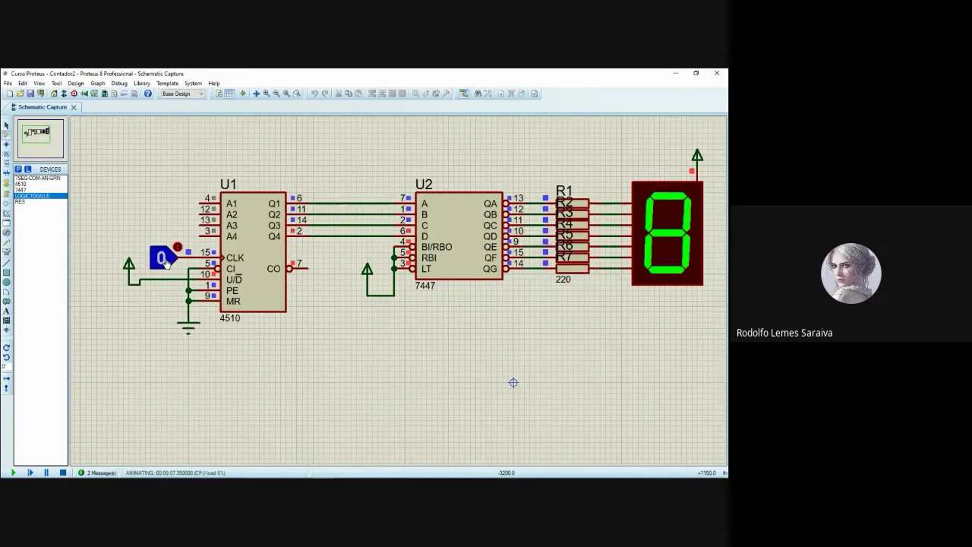
{"action": "left_click", "coordinate": [163, 259]}
{"action": "left_click", "coordinate": [163, 259]}
{"action": "scroll", "coordinate": [358, 354], "scroll_direction": "down", "scroll_amount": 1}
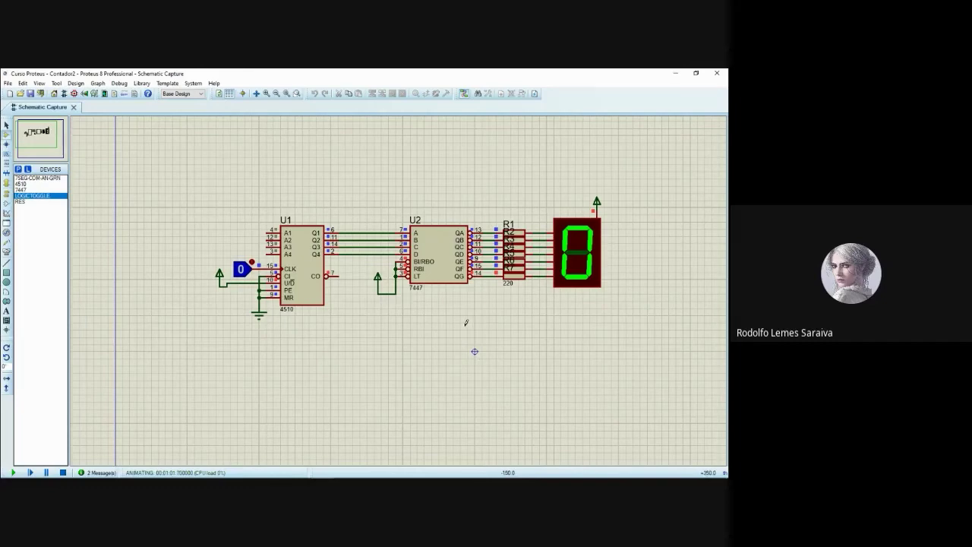
{"action": "left_click_drag", "start_coordinate": [445, 323], "coordinate": [418, 324]}
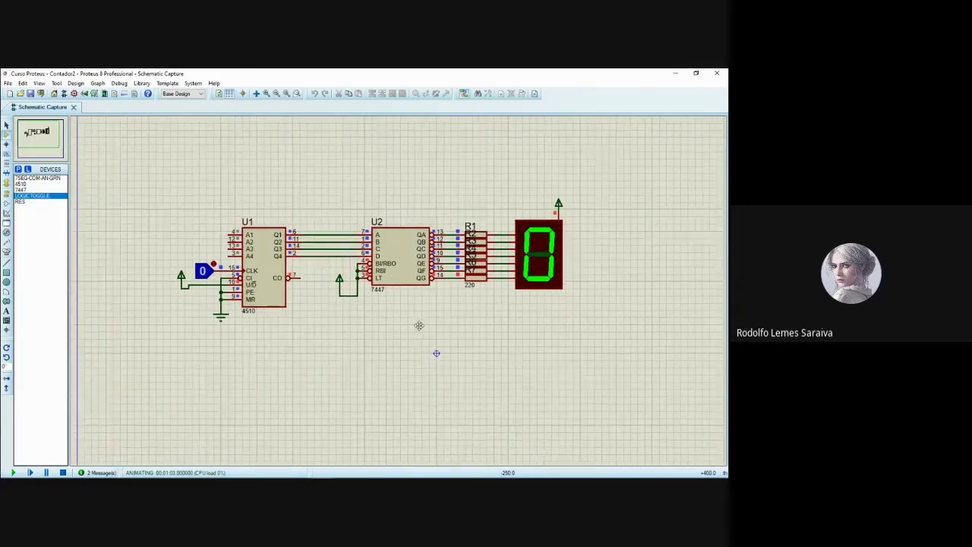
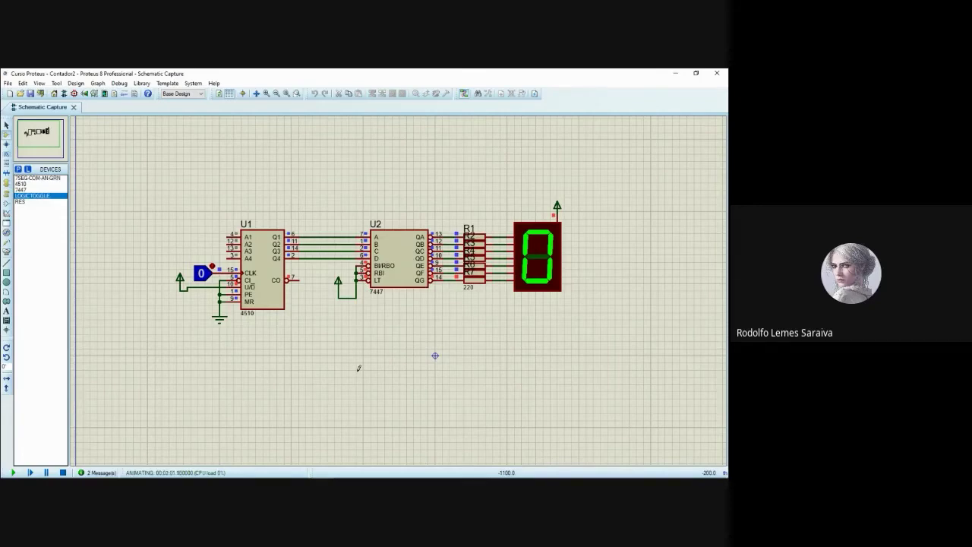
{"action": "key", "text": "shift+Pause"}
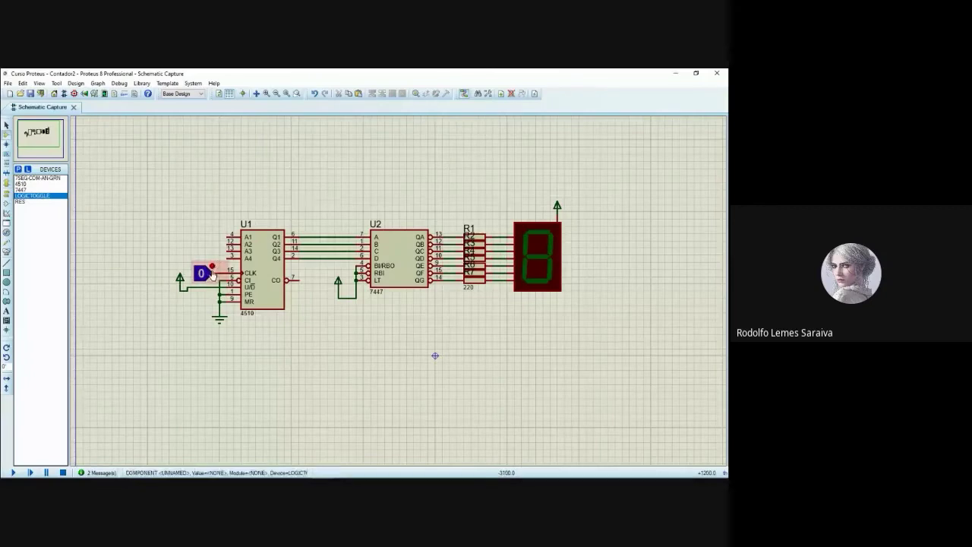
Delete the logic toggle from the 4510's CLK pin and place a DC generator in the empty area above the 4510.
{"action": "right_click", "coordinate": [210, 270]}
{"action": "right_click", "coordinate": [211, 269]}
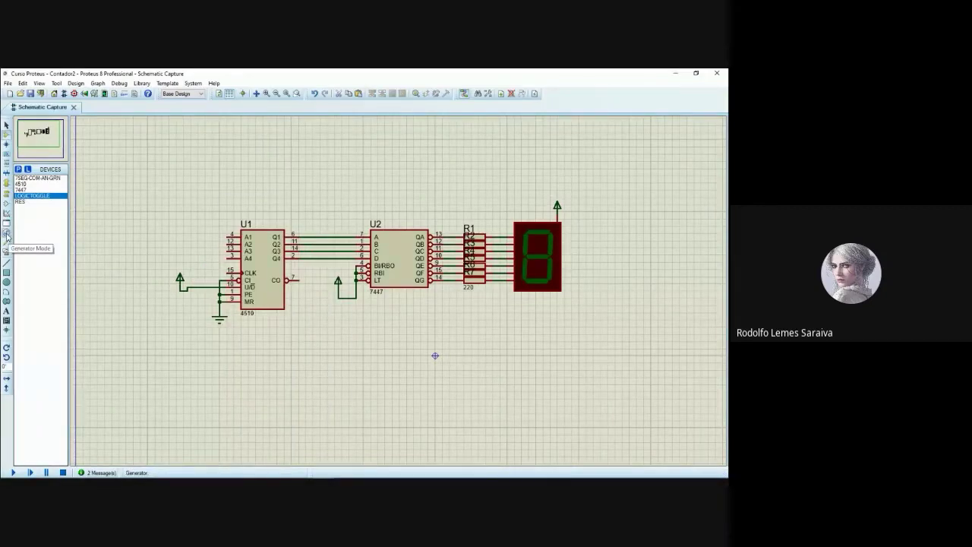
{"action": "left_click", "coordinate": [6, 234]}
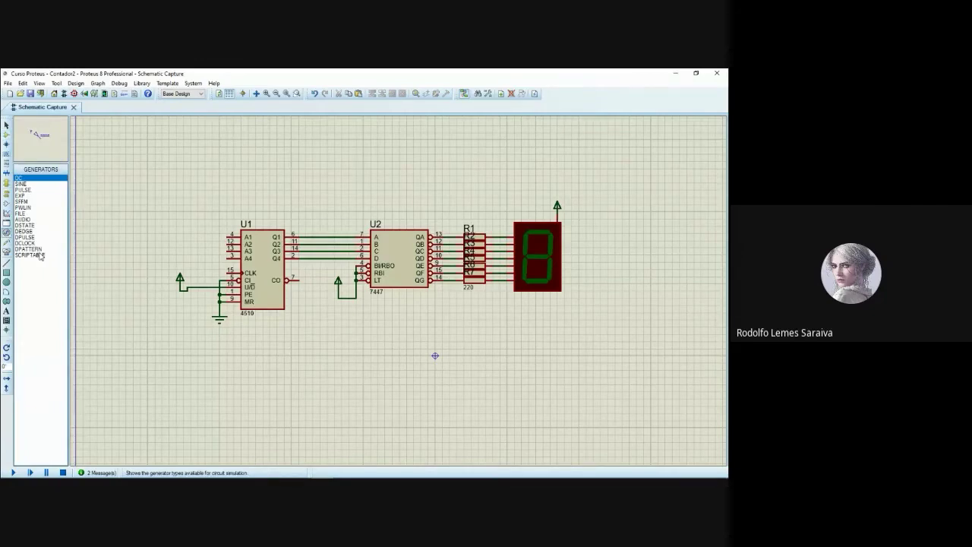
{"action": "left_click", "coordinate": [31, 185]}
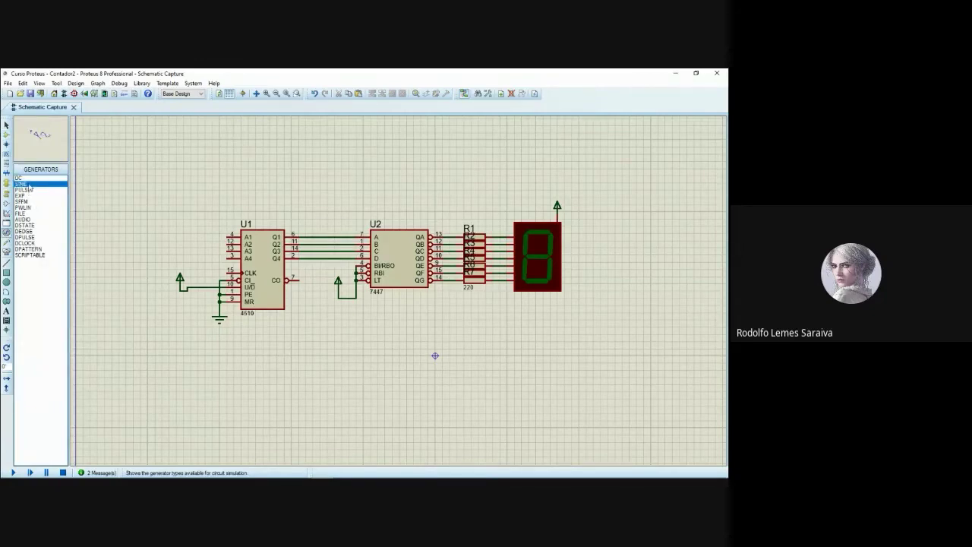
{"action": "left_click", "coordinate": [29, 179]}
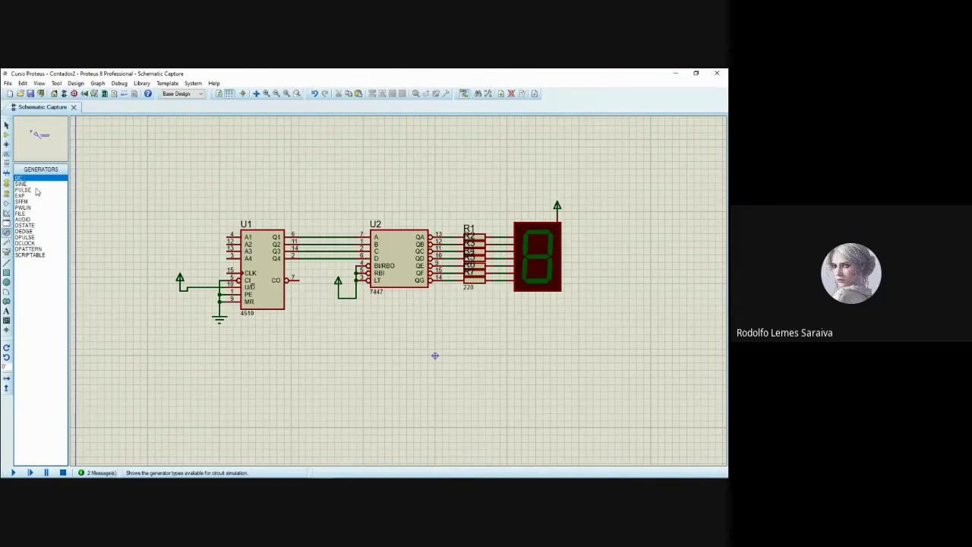
{"action": "left_click", "coordinate": [24, 184]}
{"action": "left_click", "coordinate": [24, 178]}
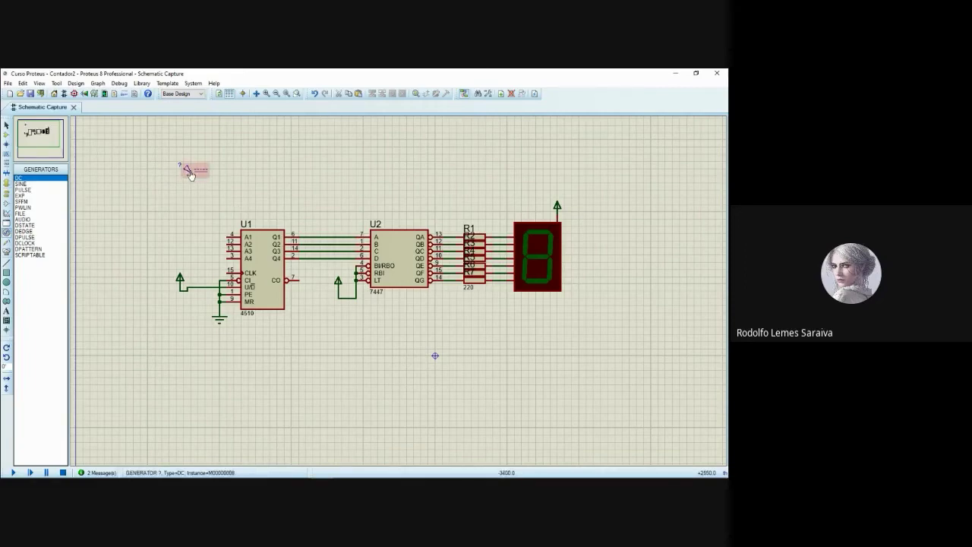
Edit the new generator's properties, switching it to Sine with an amplitude of 179.6 V and a frequency of 60 Hz.
{"action": "right_click", "coordinate": [200, 167]}
{"action": "left_click", "coordinate": [232, 183]}
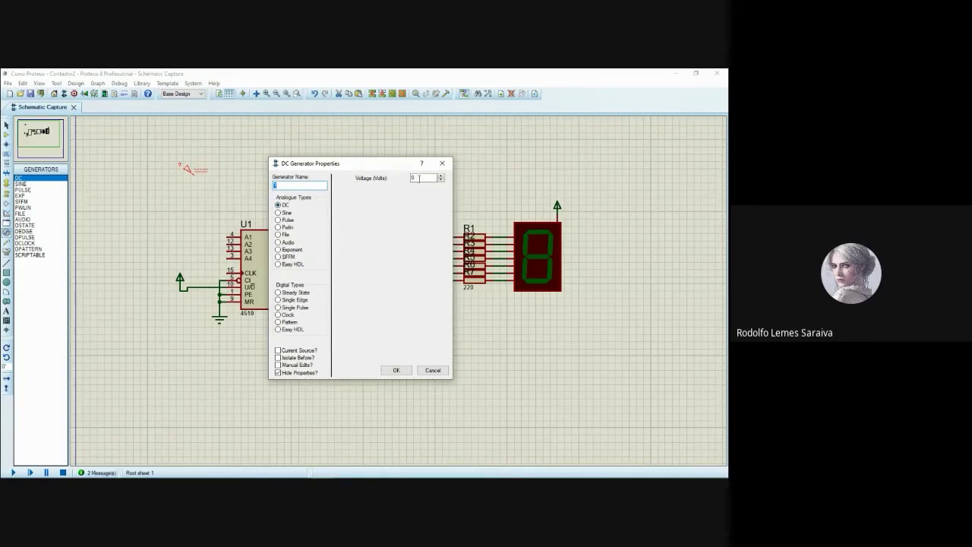
{"action": "key", "text": "Tab"}
{"action": "left_click", "coordinate": [286, 213]}
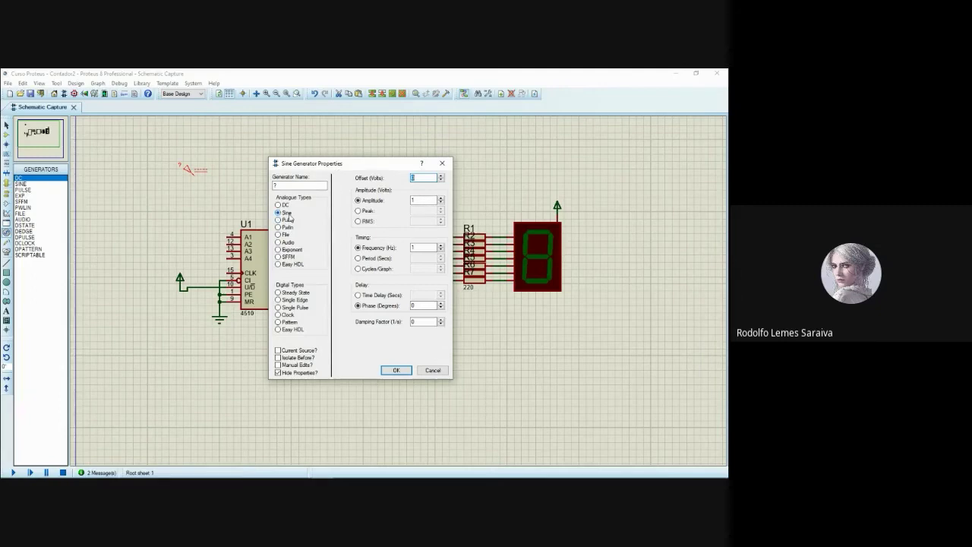
{"action": "left_click", "coordinate": [424, 177]}
{"action": "left_click", "coordinate": [419, 199]}
{"action": "type", "text": "79.6"}
{"action": "key", "text": "Tab"}
{"action": "type", "text": "60"}
Review the generator settings for the Pulse, Pwlin, File, Audio, Exponent, Easy HDL, Steady State and Single Pulse types.
{"action": "left_click", "coordinate": [279, 220]}
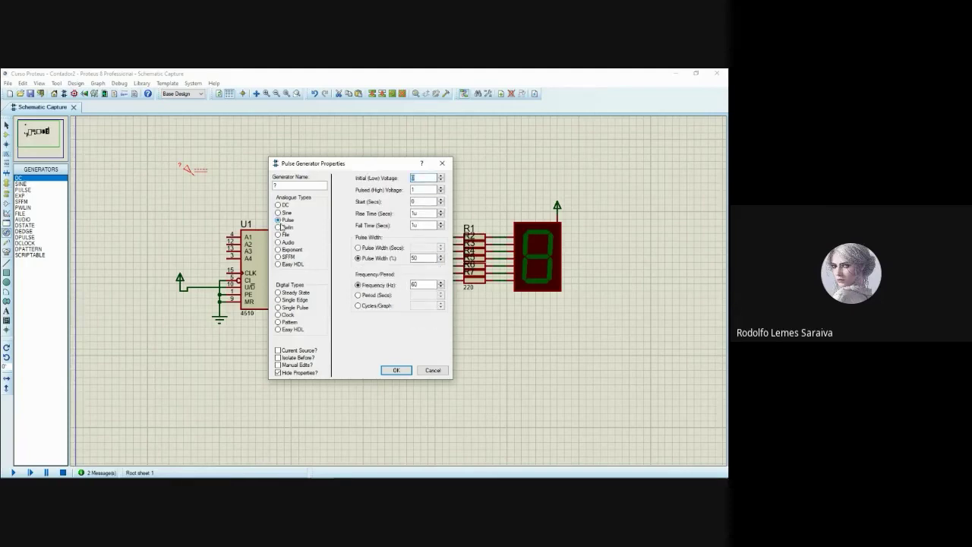
{"action": "left_click", "coordinate": [279, 227]}
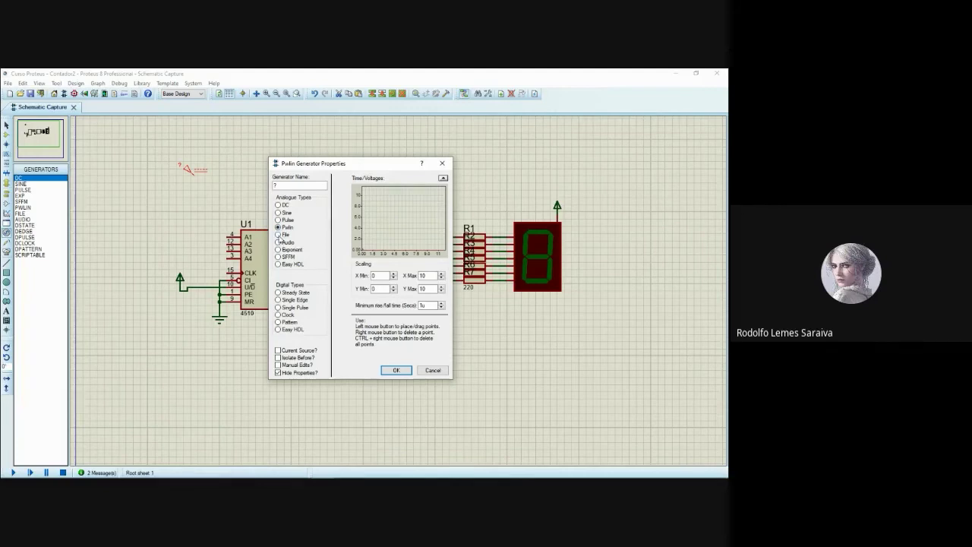
{"action": "left_click", "coordinate": [278, 234]}
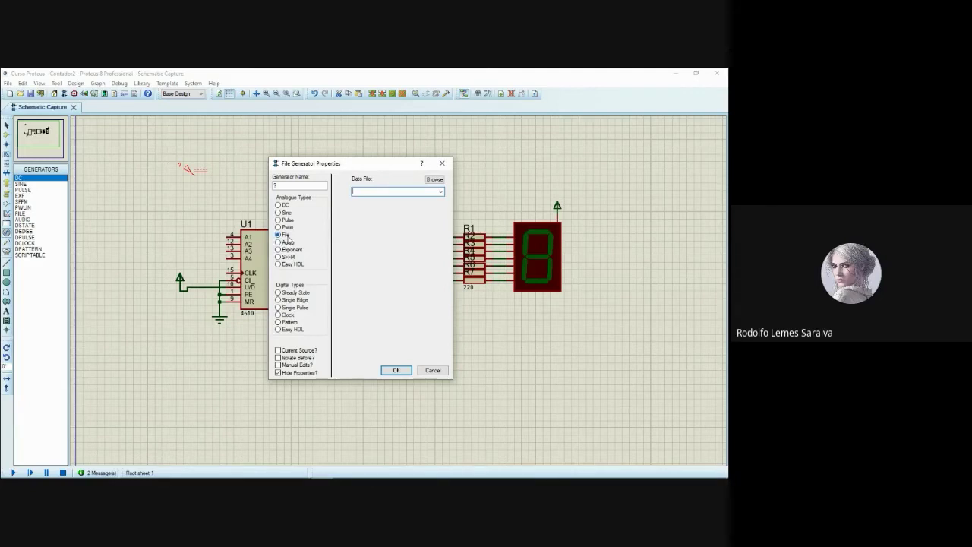
{"action": "left_click", "coordinate": [288, 241]}
{"action": "left_click", "coordinate": [288, 250]}
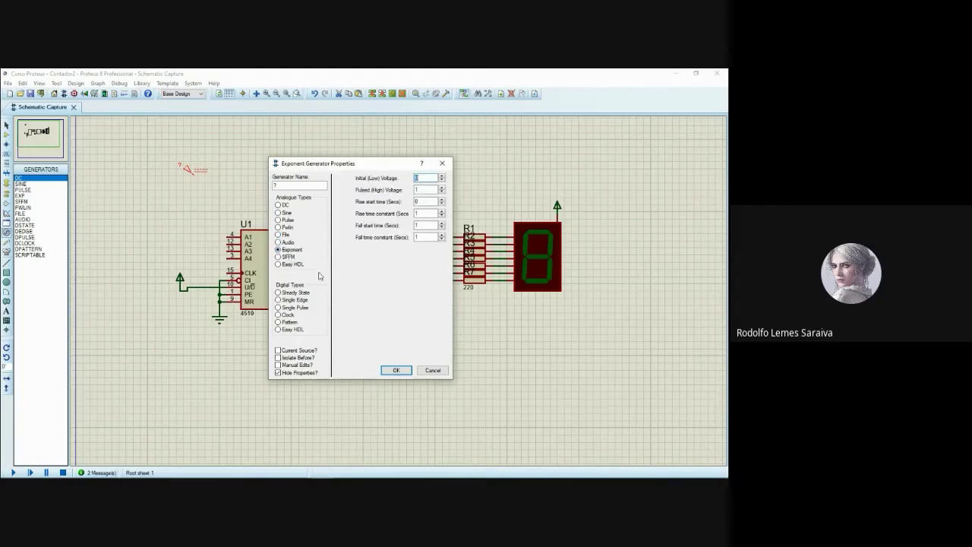
{"action": "left_click", "coordinate": [294, 266]}
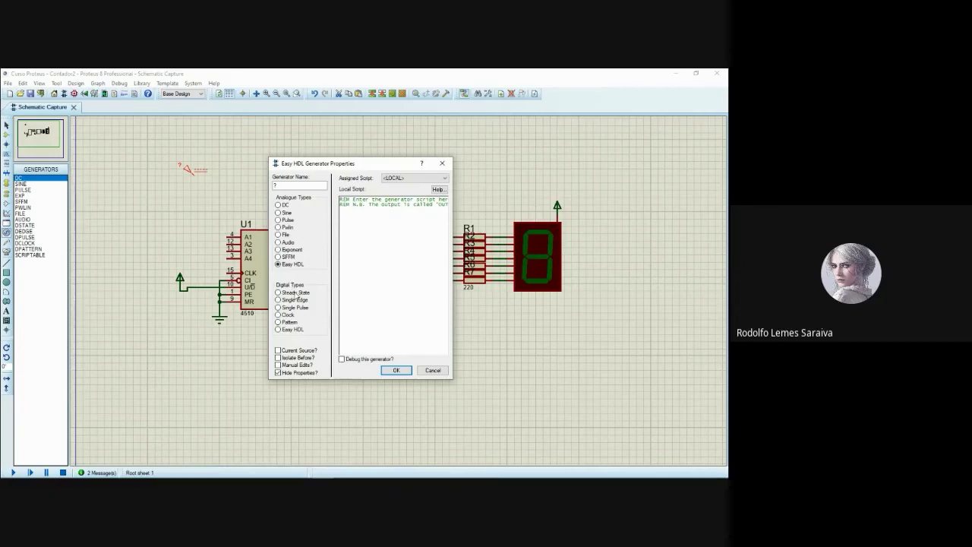
{"action": "left_click", "coordinate": [295, 293]}
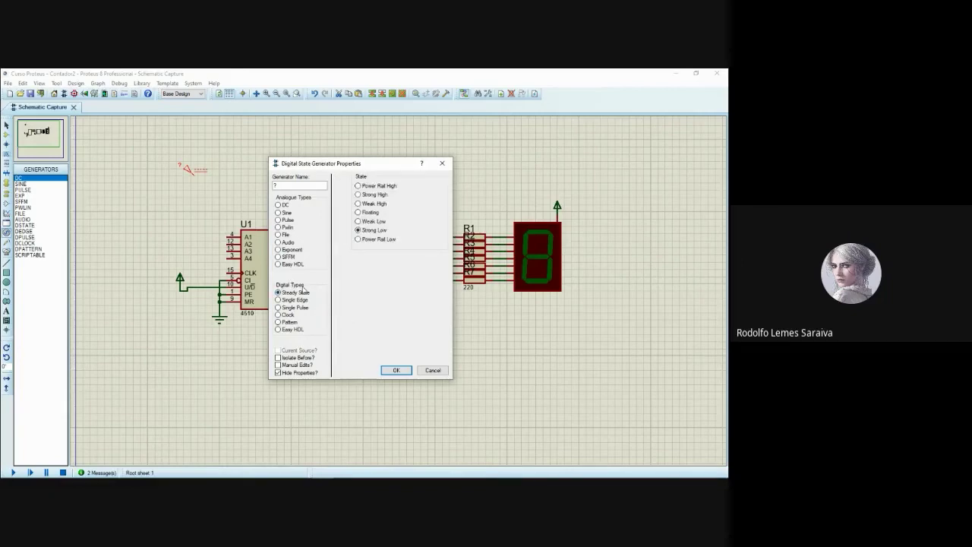
{"action": "left_click", "coordinate": [295, 307]}
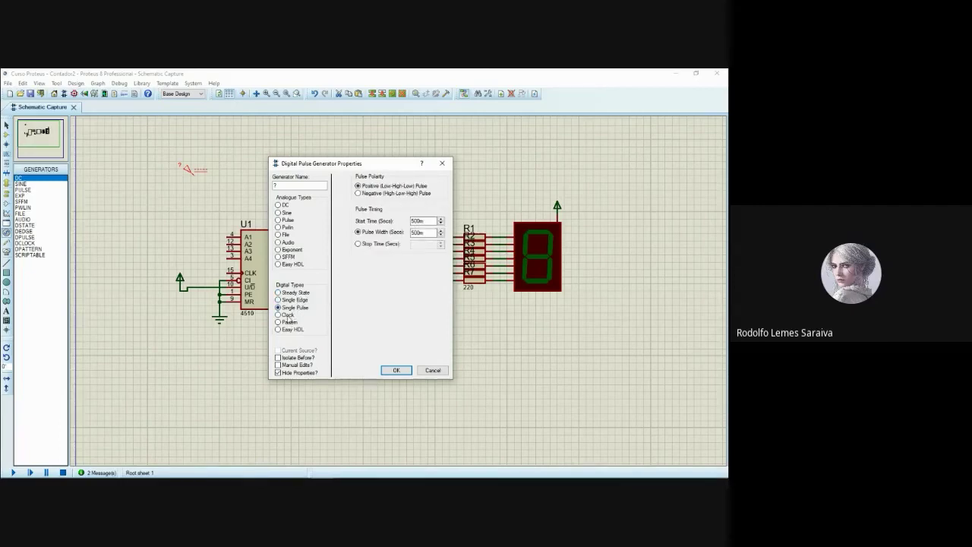
Make the generator a digital Clock of the Low-High-Low type with a period of 1 second and apply it.
{"action": "left_click", "coordinate": [287, 314]}
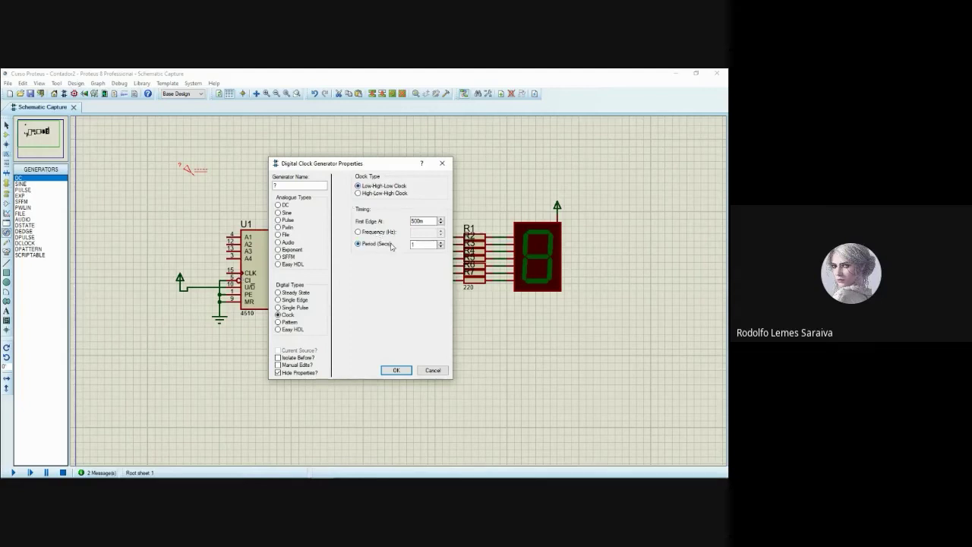
{"action": "left_click", "coordinate": [402, 369]}
{"action": "double_click", "coordinate": [194, 169]}
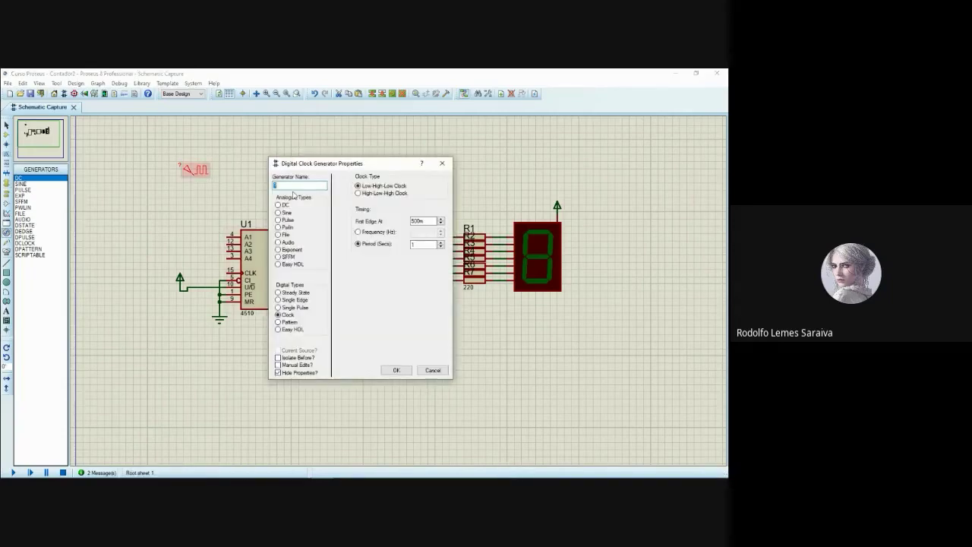
{"action": "key", "text": "Escape"}
Move the clock generator down beside the 4510's inputs and wire it to the CLK pin.
{"action": "left_click_drag", "start_coordinate": [198, 180], "coordinate": [199, 256]}
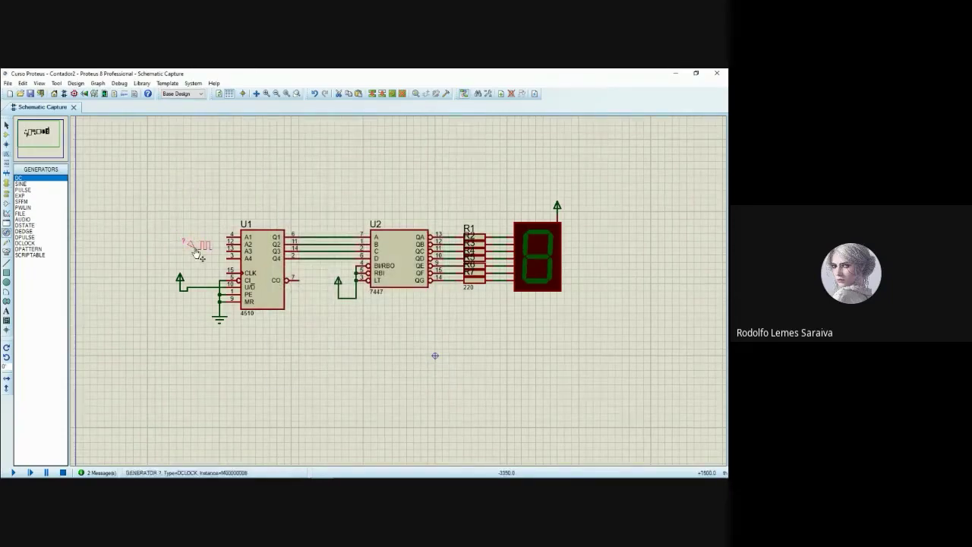
{"action": "left_click", "coordinate": [227, 273]}
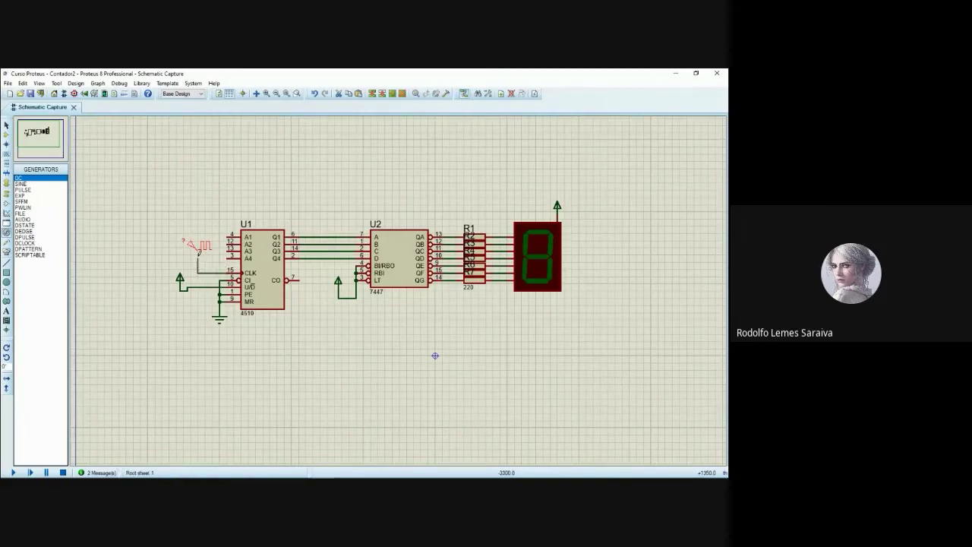
{"action": "left_click", "coordinate": [199, 251]}
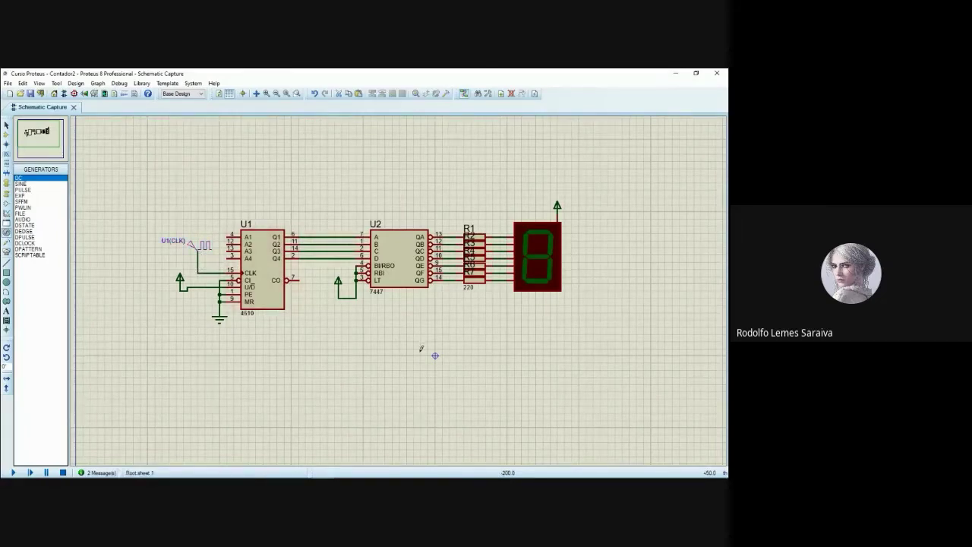
Run the simulation to watch the counter advance automatically from the clock generator, and stop it.
{"action": "key", "text": "F12"}
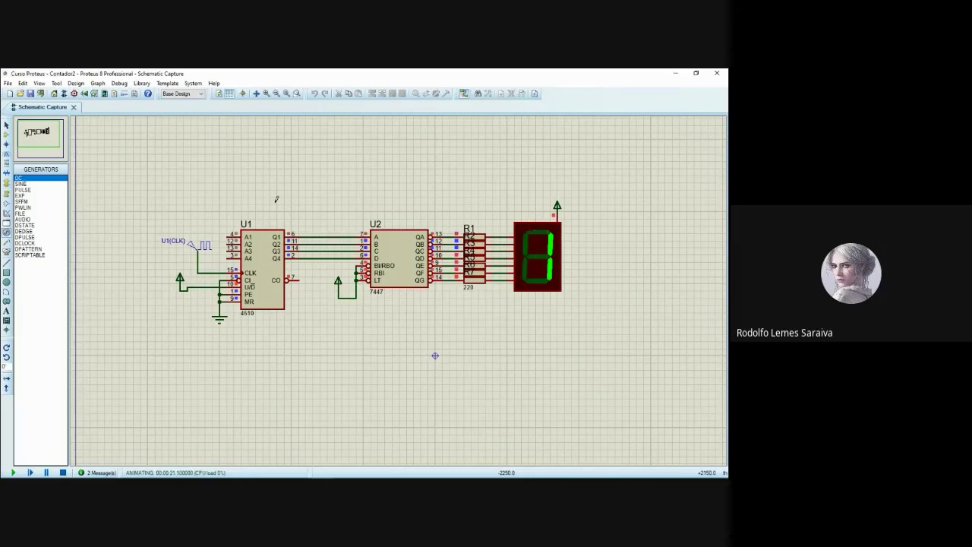
{"action": "key", "text": "shift+Pause"}
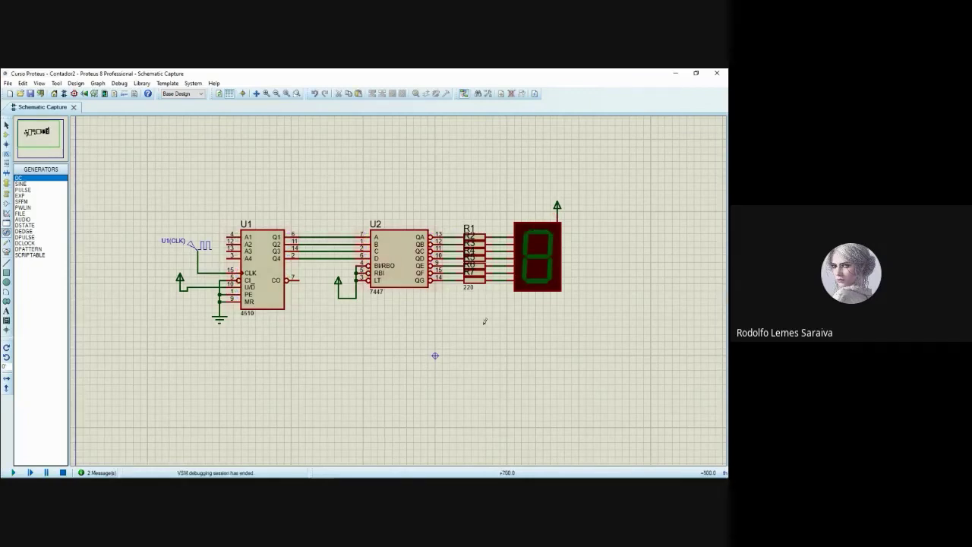
Duplicate the entire counter circuit, from clock generator to seven-segment display, and place the copy directly below the original.
{"action": "scroll", "coordinate": [443, 271], "scroll_direction": "down", "scroll_amount": 1}
{"action": "scroll", "coordinate": [485, 288], "scroll_direction": "up", "scroll_amount": 1}
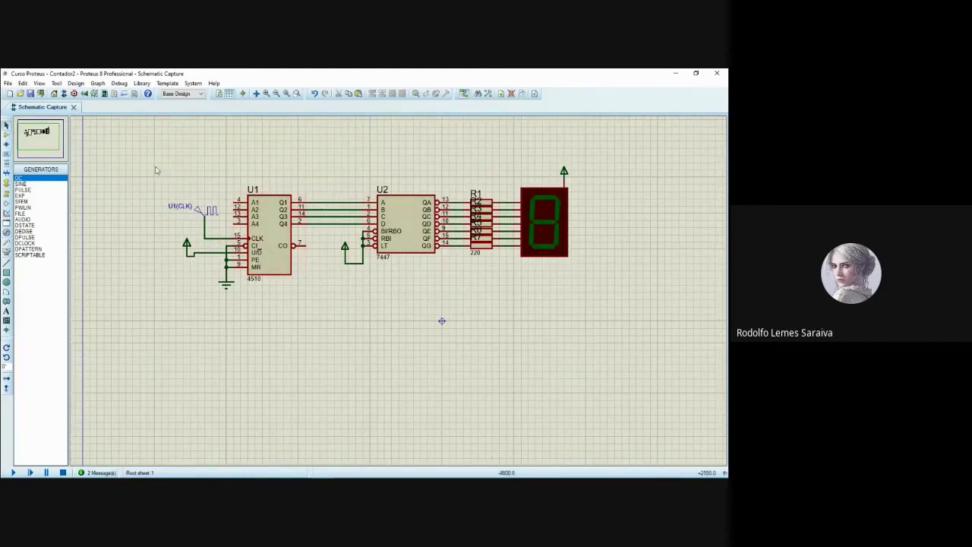
{"action": "left_click_drag", "start_coordinate": [154, 166], "coordinate": [665, 342]}
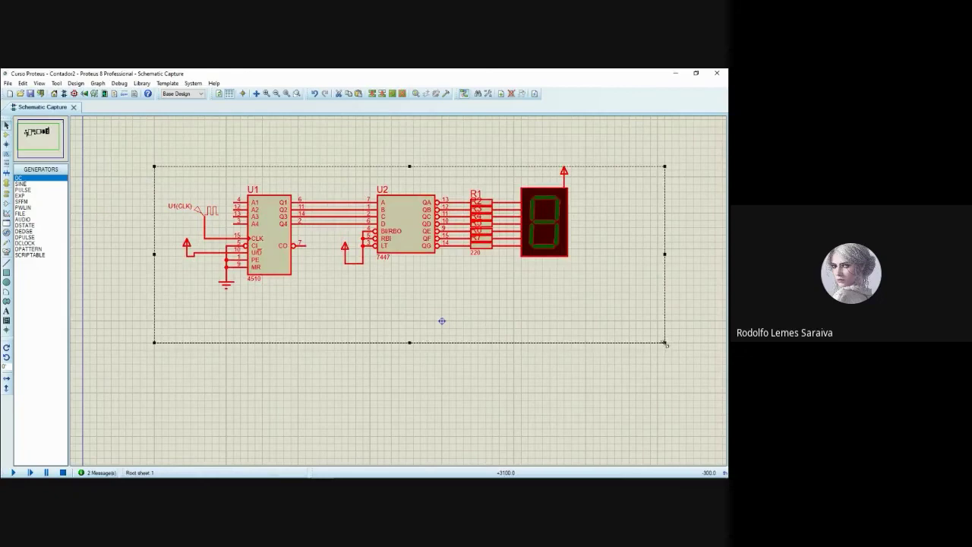
{"action": "right_click", "coordinate": [398, 230]}
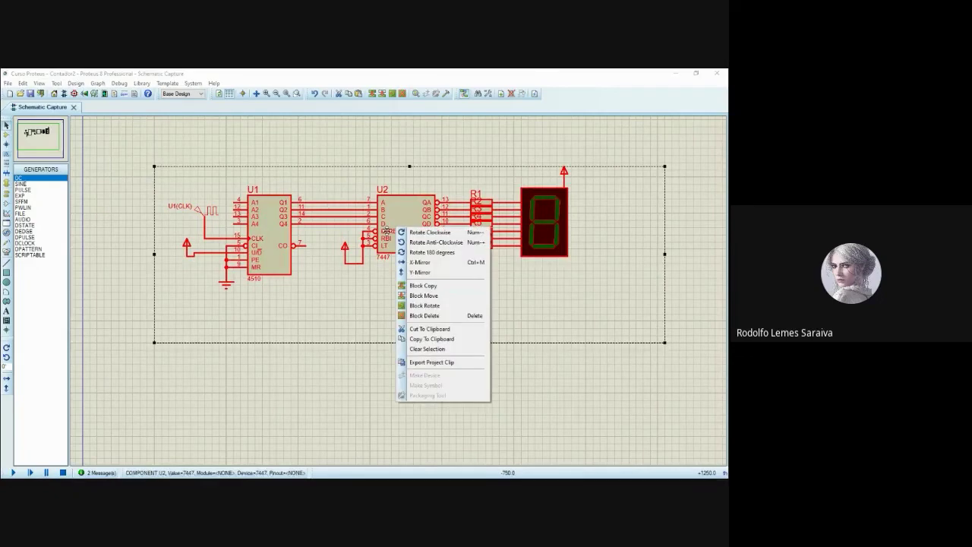
{"action": "left_click", "coordinate": [431, 339]}
{"action": "left_click", "coordinate": [441, 322]}
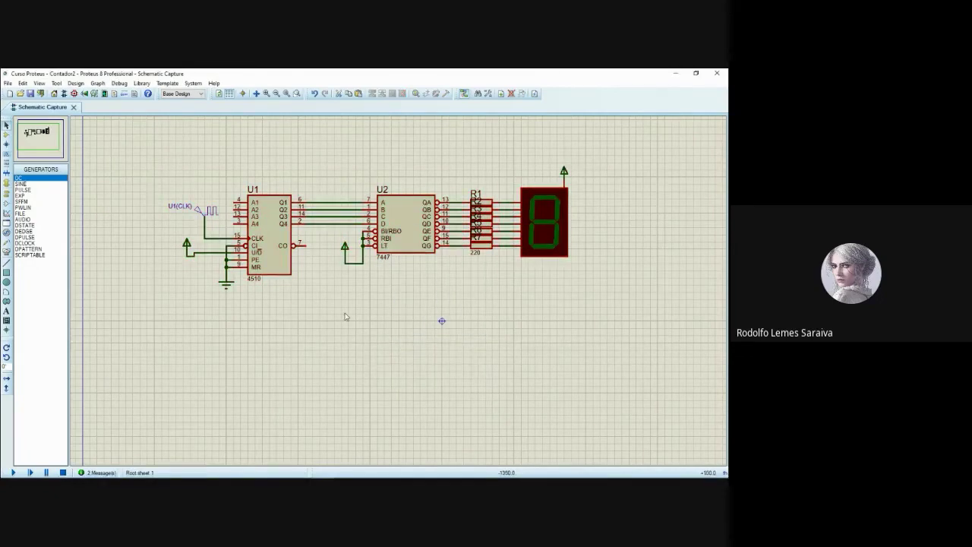
{"action": "right_click", "coordinate": [440, 321]}
{"action": "left_click", "coordinate": [388, 371]}
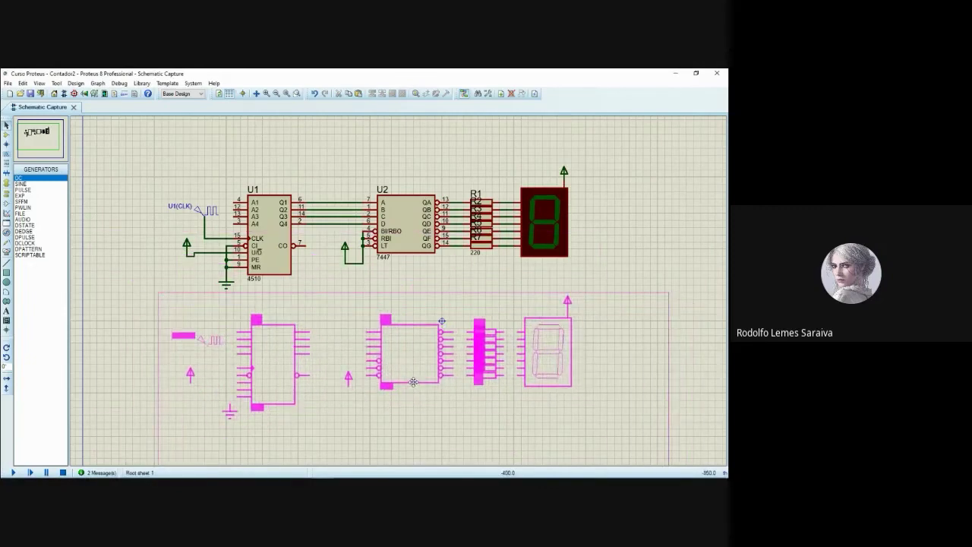
{"action": "left_click", "coordinate": [416, 383]}
{"action": "left_click_drag", "start_coordinate": [645, 364], "coordinate": [645, 321]}
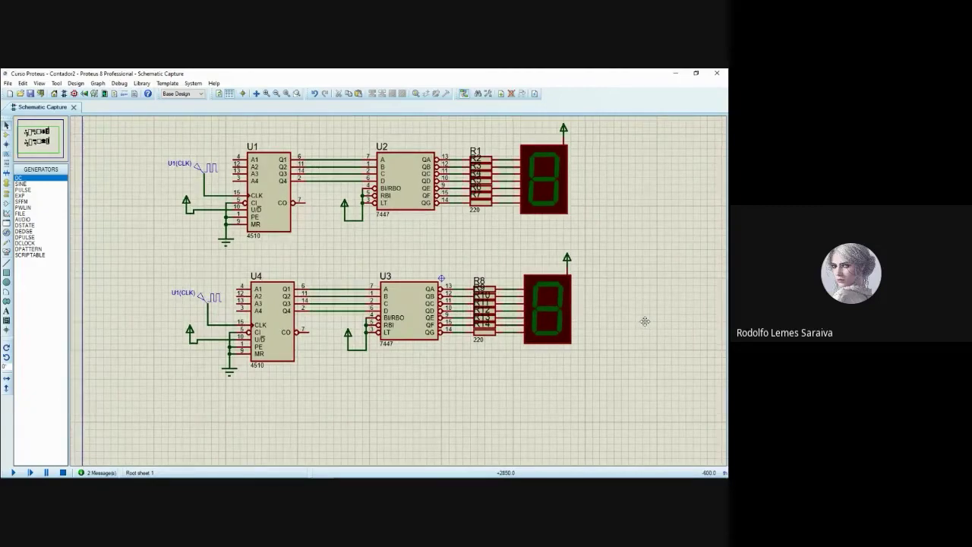
{"action": "mouse_move", "coordinate": [645, 321]}
{"action": "left_mouse_down"}
{"action": "mouse_move", "coordinate": [291, 200]}
{"action": "mouse_move", "coordinate": [675, 323]}
{"action": "mouse_move", "coordinate": [657, 327]}
{"action": "left_mouse_up"}
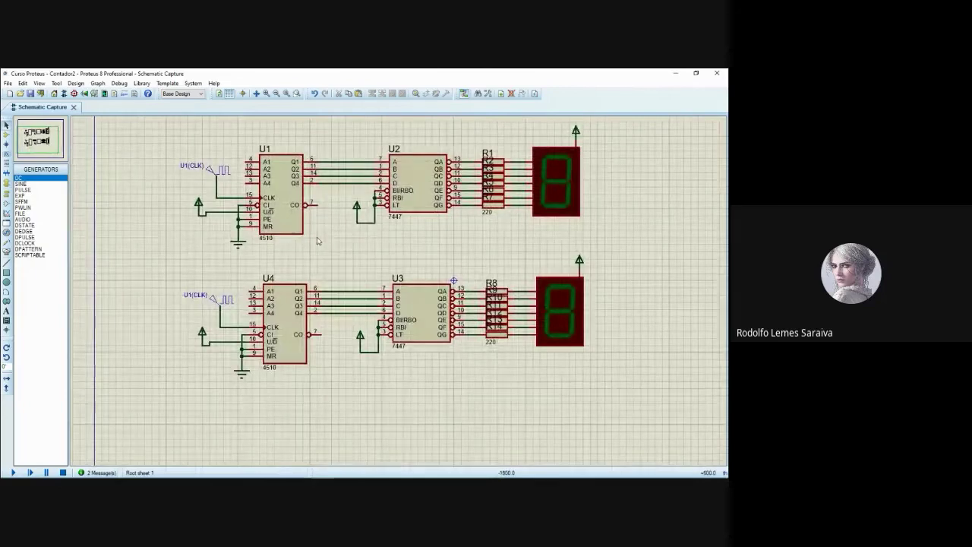
Move both seven-segment displays to the right of their resistors, with the upper display farther out than the lower one.
{"action": "left_click", "coordinate": [562, 191]}
{"action": "left_click_drag", "start_coordinate": [566, 191], "coordinate": [697, 202]}
{"action": "left_click", "coordinate": [560, 311]}
{"action": "key", "text": "ctrl+c"}
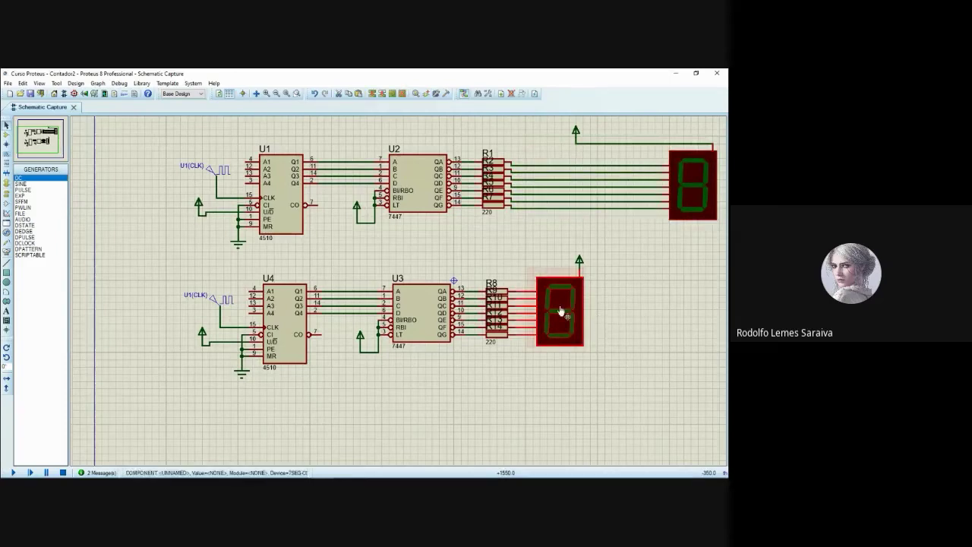
{"action": "key", "text": "ctrl+v"}
{"action": "left_click", "coordinate": [633, 290]}
{"action": "left_click", "coordinate": [689, 191]}
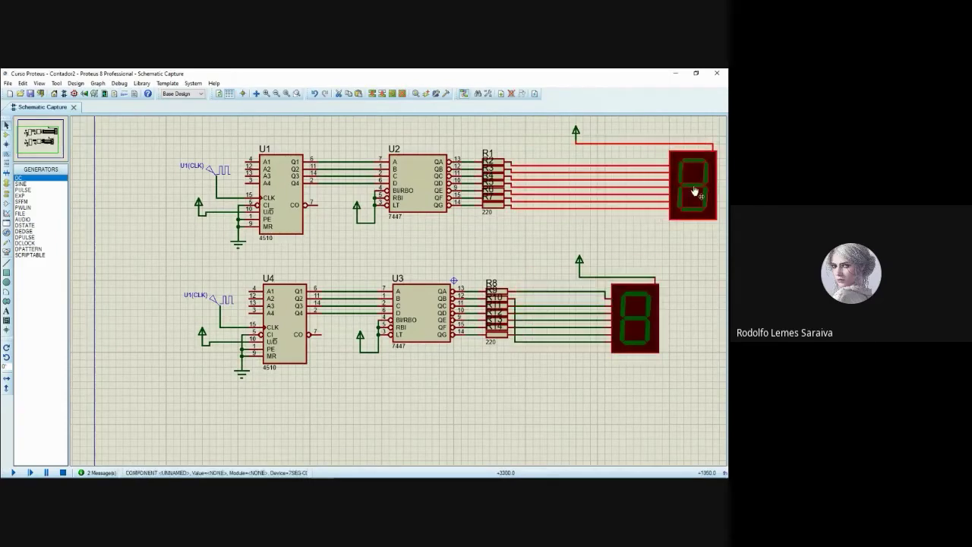
Move the upper circuit's seven-segment display down beside the lower circuit's display.
{"action": "left_click_drag", "start_coordinate": [695, 209], "coordinate": [701, 343]}
{"action": "left_click", "coordinate": [587, 408]}
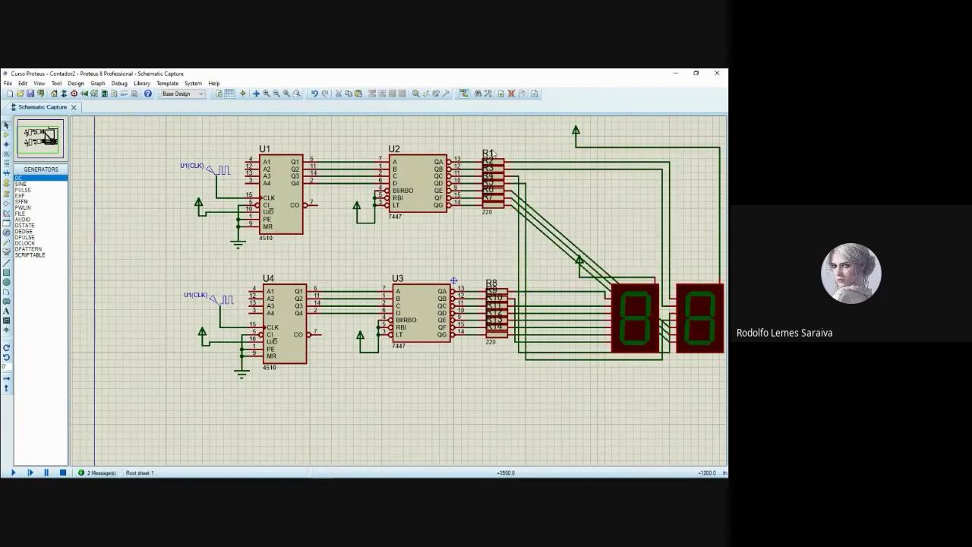
{"action": "left_click_drag", "start_coordinate": [499, 406], "coordinate": [459, 395]}
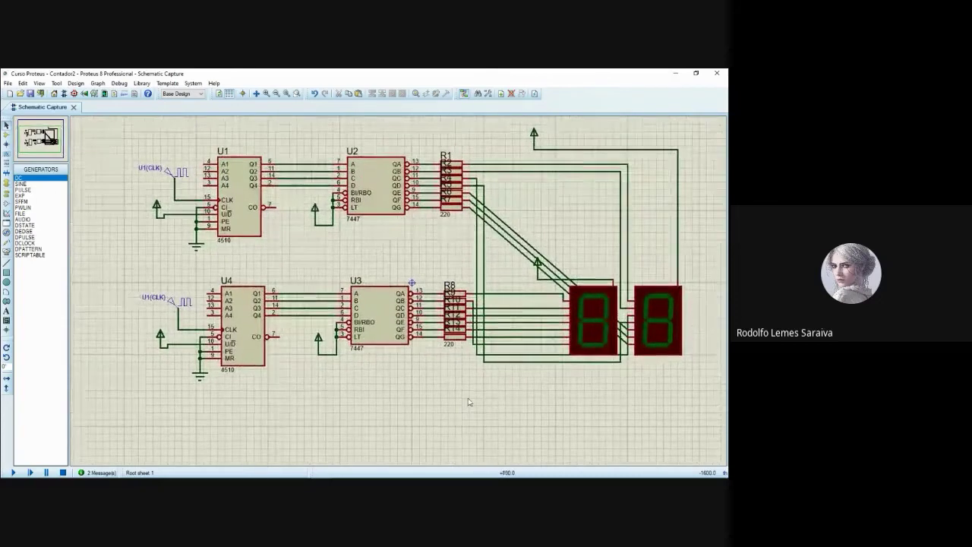
Replace the ground connection at U4's CI pin with a wire from U1's CO output.
{"action": "left_click", "coordinate": [275, 206]}
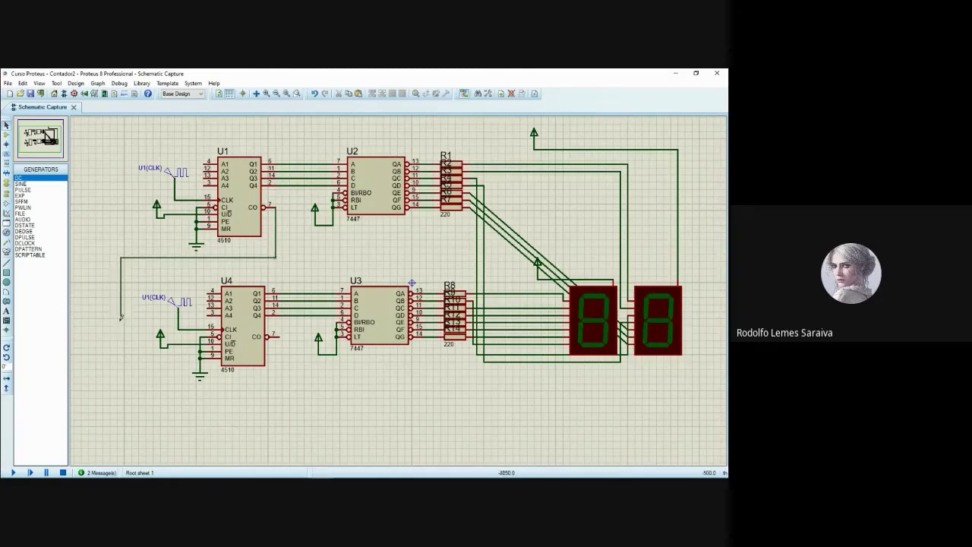
{"action": "key", "text": "Escape"}
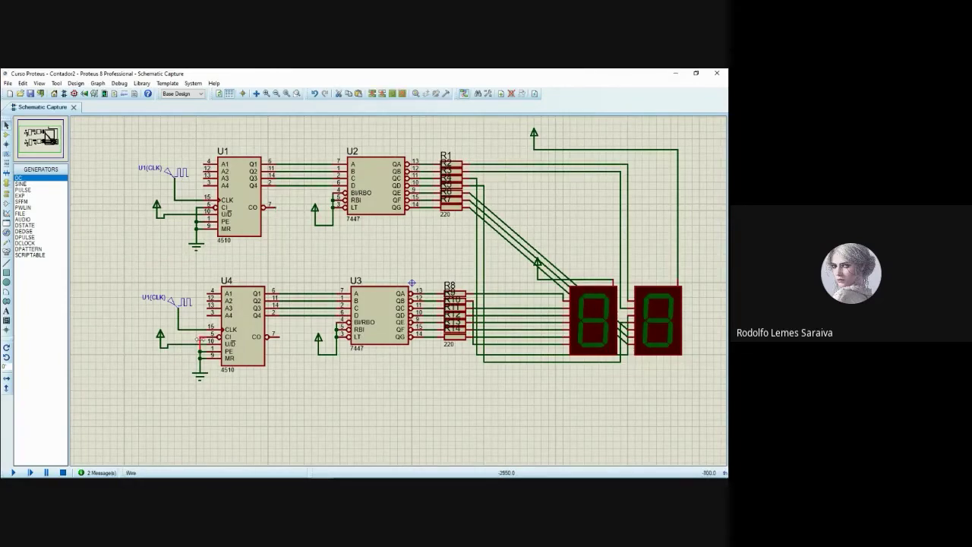
{"action": "left_click", "coordinate": [274, 206]}
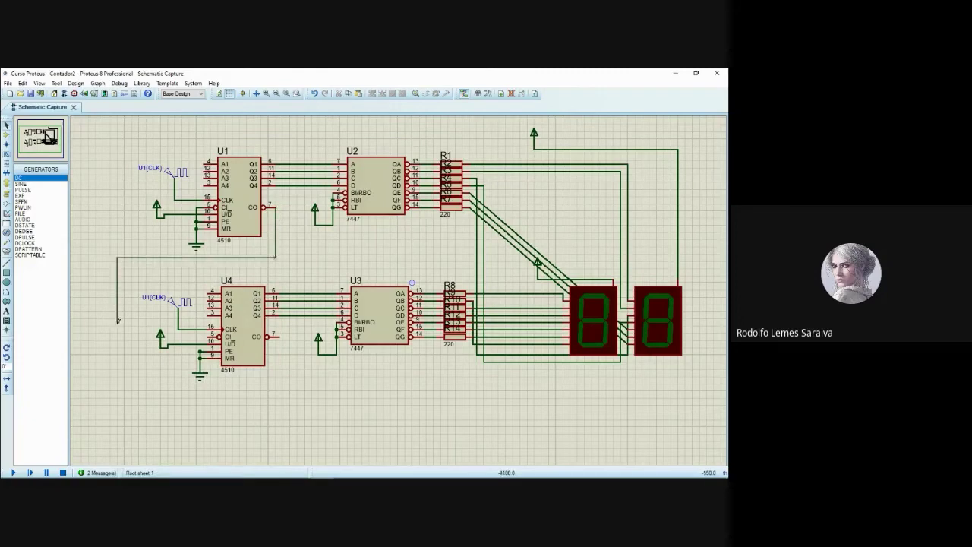
{"action": "left_click", "coordinate": [209, 335]}
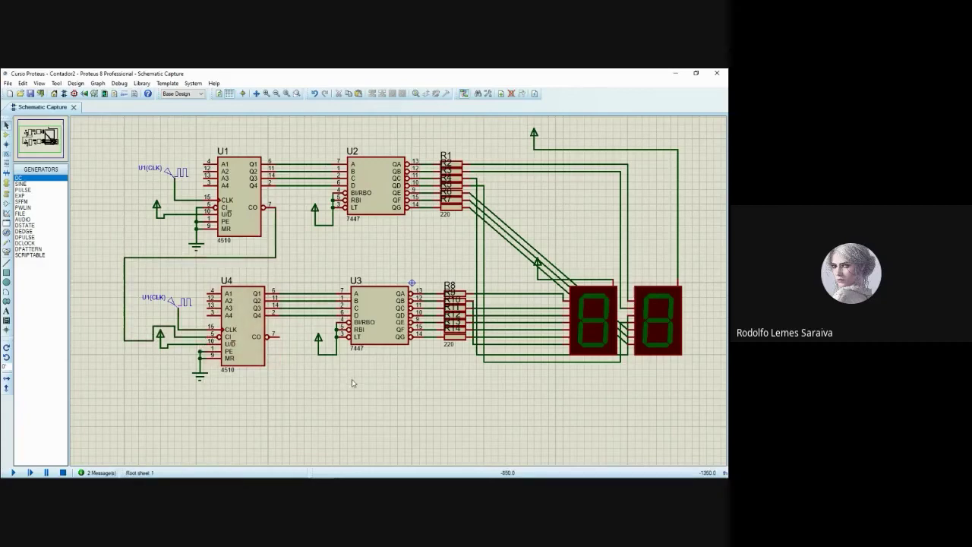
Run the simulation of the two-digit counter, check the netlist compiler report and close it.
{"action": "key", "text": "F12"}
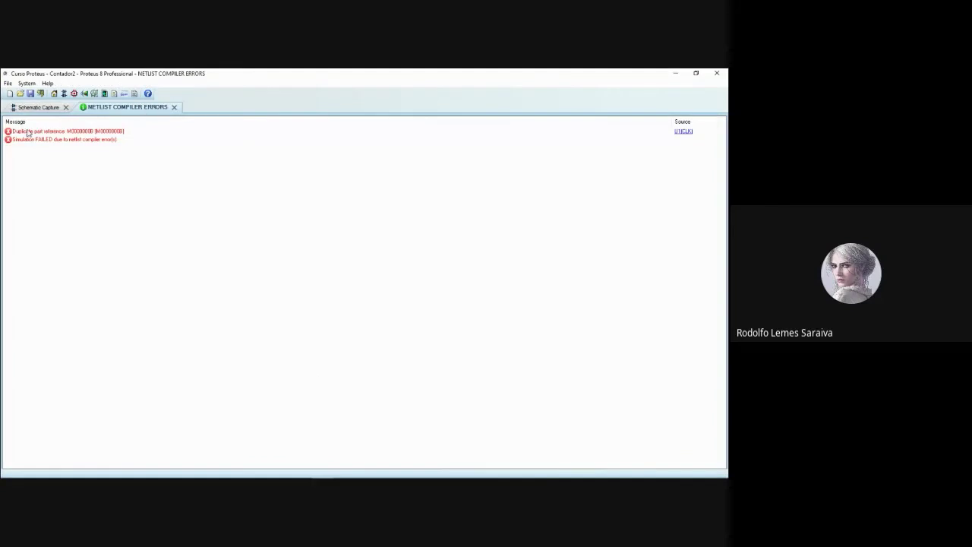
{"action": "left_click", "coordinate": [174, 107]}
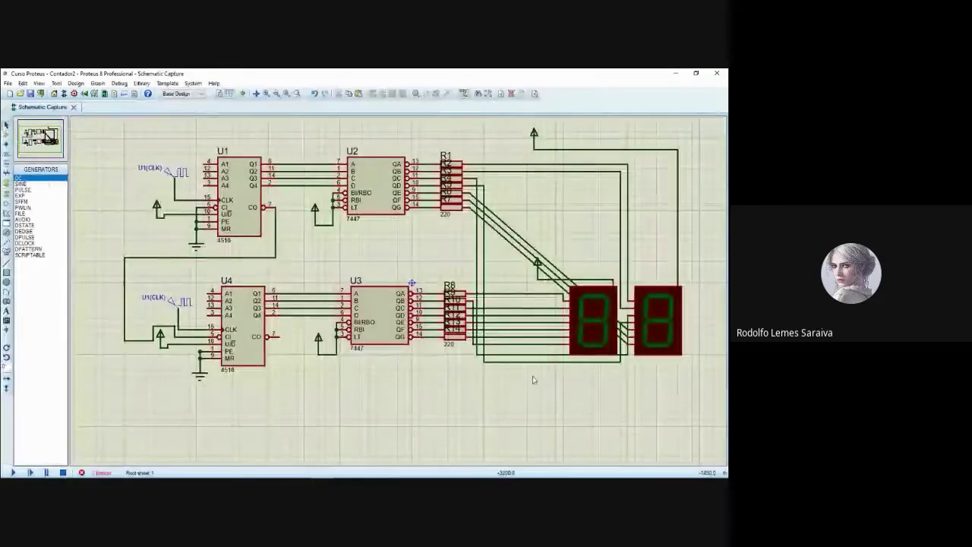
{"action": "scroll", "coordinate": [332, 375], "scroll_direction": "down", "scroll_amount": 1}
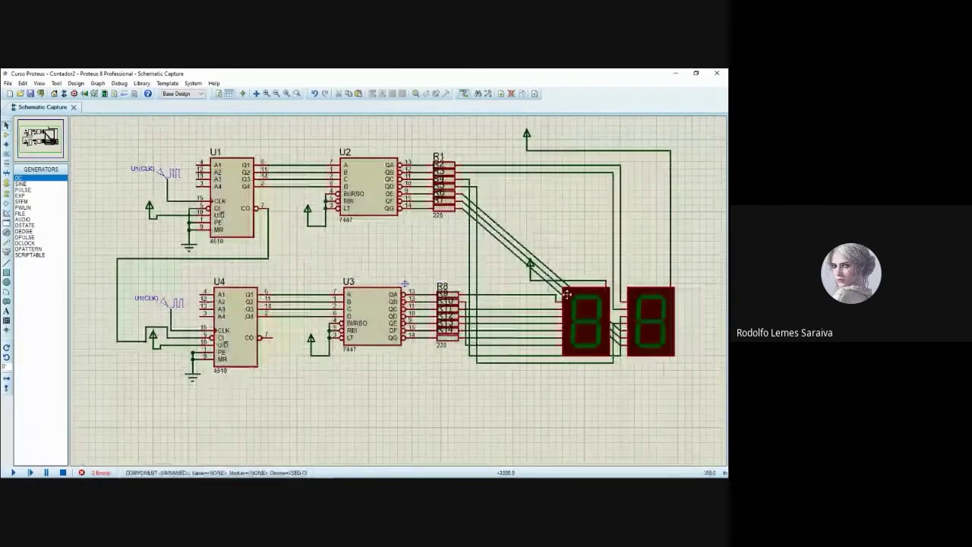
{"action": "scroll", "coordinate": [382, 326], "scroll_direction": "up", "scroll_amount": 2}
{"action": "scroll", "coordinate": [381, 325], "scroll_direction": "down", "scroll_amount": 2}
{"action": "scroll", "coordinate": [327, 362], "scroll_direction": "up", "scroll_amount": 1}
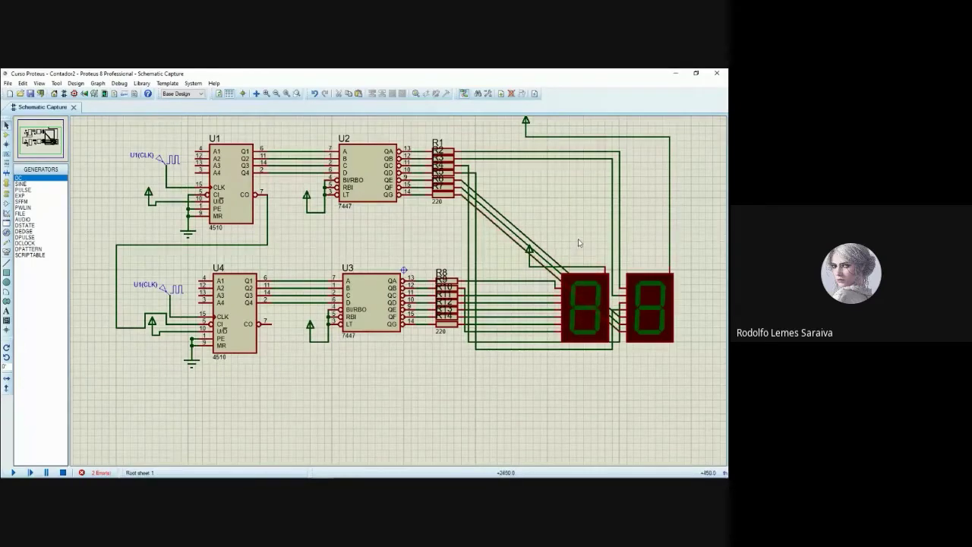
Undo the carry wiring between U1 and U4 and the move of the upper display beside the lower one.
{"action": "key", "text": "ctrl+z"}
{"action": "key", "text": "ctrl+z"}
{"action": "key", "text": "ctrl+z"}
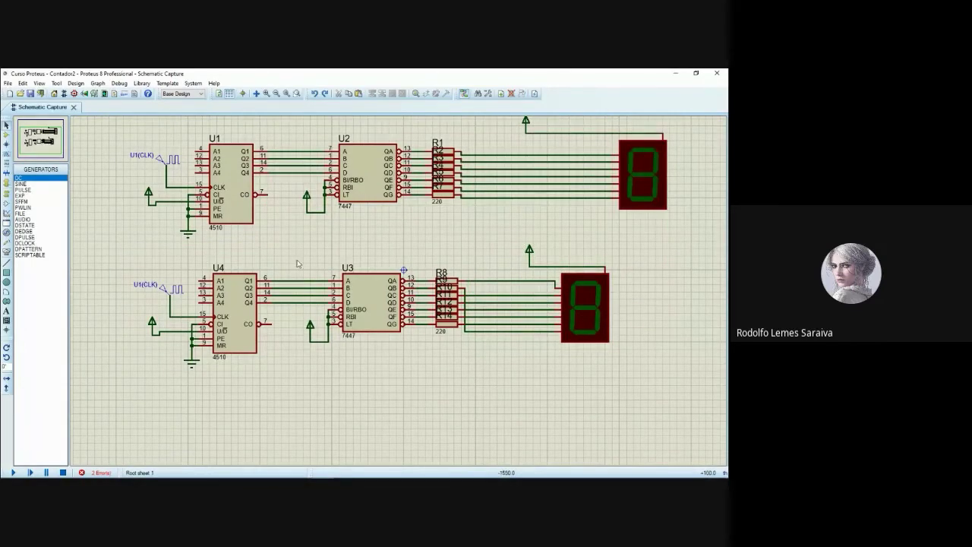
{"action": "left_click", "coordinate": [266, 194]}
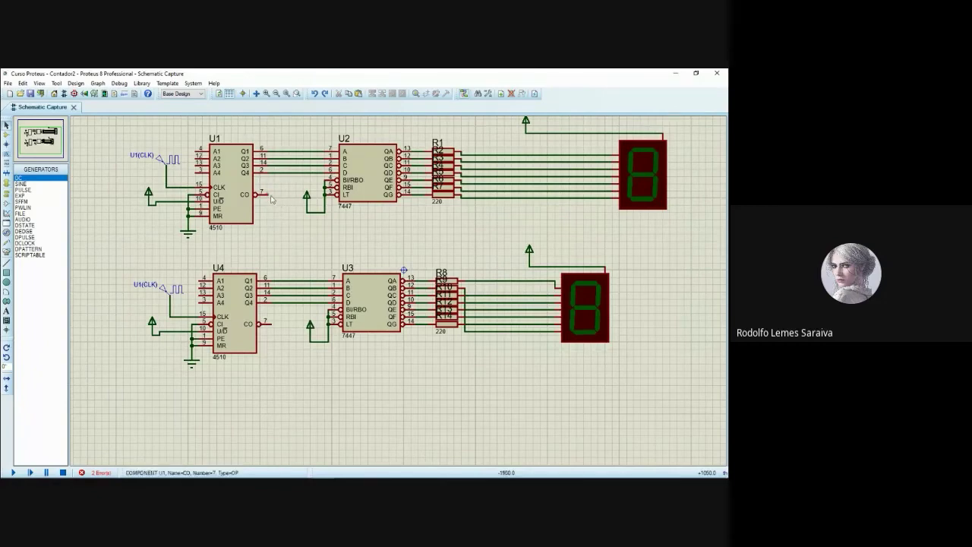
{"action": "left_click", "coordinate": [274, 254]}
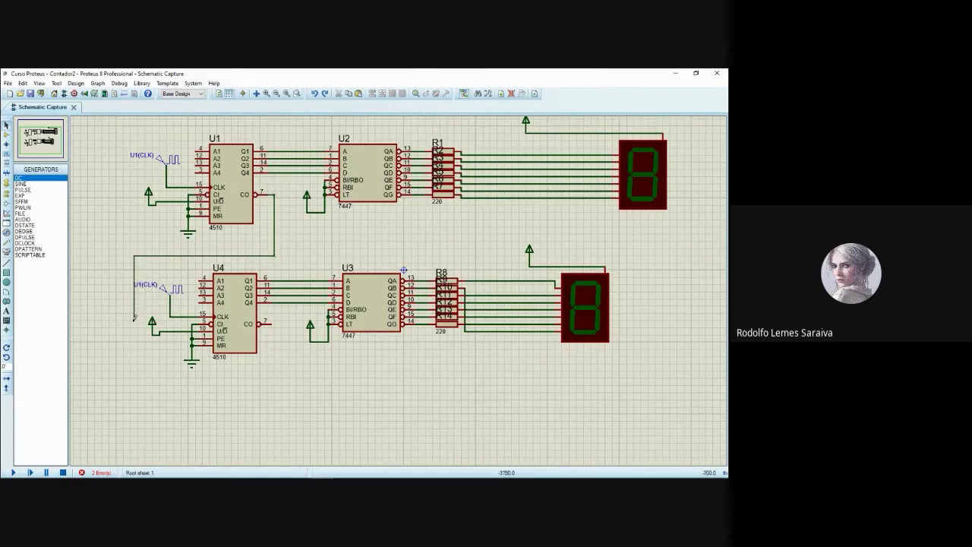
{"action": "key", "text": "Escape"}
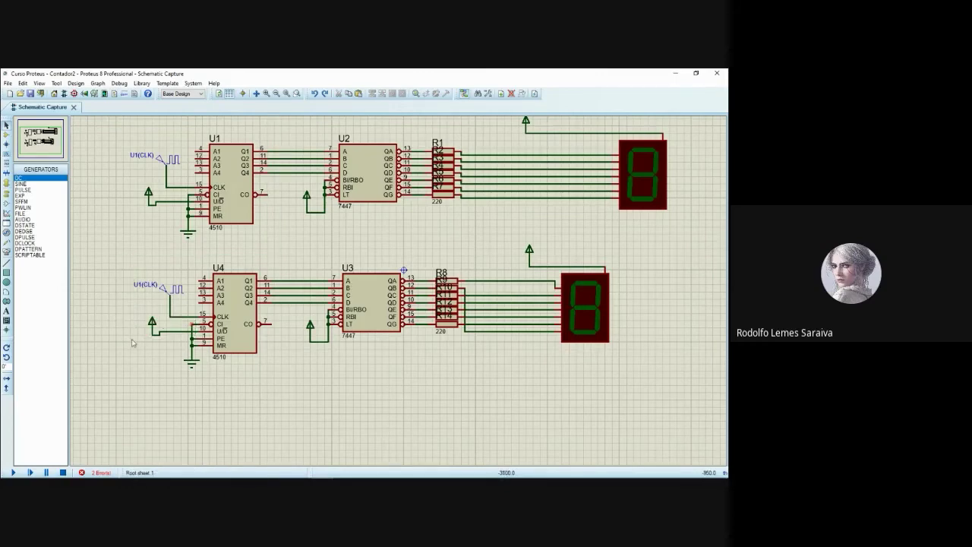
Disconnect U4's CI pin from ground, move its U/D power terminal farther left and reroute that wire clear of the pin.
{"action": "scroll", "coordinate": [167, 344], "scroll_direction": "up", "scroll_amount": 2}
{"action": "scroll", "coordinate": [360, 326], "scroll_direction": "right", "scroll_amount": 1}
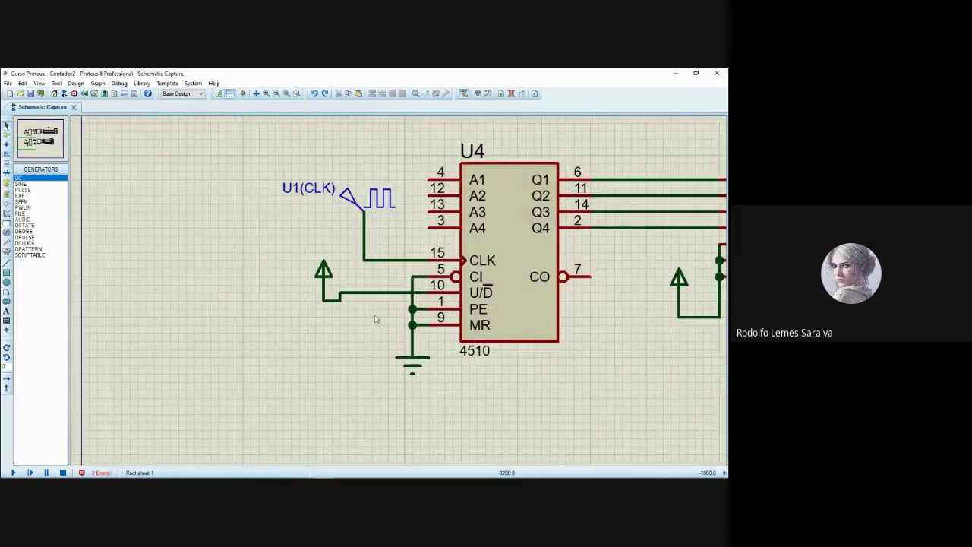
{"action": "left_click_drag", "start_coordinate": [323, 275], "coordinate": [250, 319]}
{"action": "left_click_drag", "start_coordinate": [414, 315], "coordinate": [396, 321]}
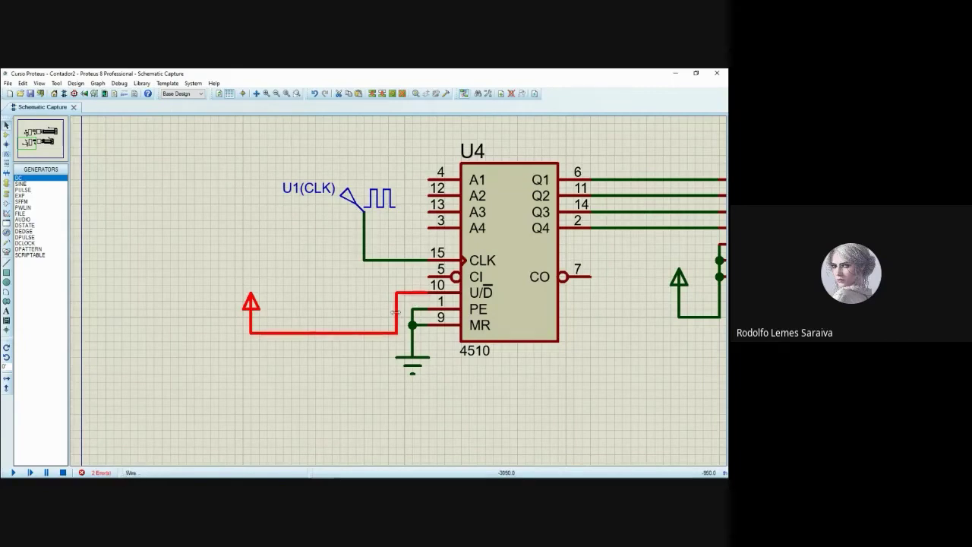
{"action": "left_click", "coordinate": [321, 278]}
Wire U1's CO output around the left of the lower circuit to U4's CI pin.
{"action": "scroll", "coordinate": [405, 292], "scroll_direction": "down", "scroll_amount": 1}
{"action": "middle_click", "coordinate": [401, 203]}
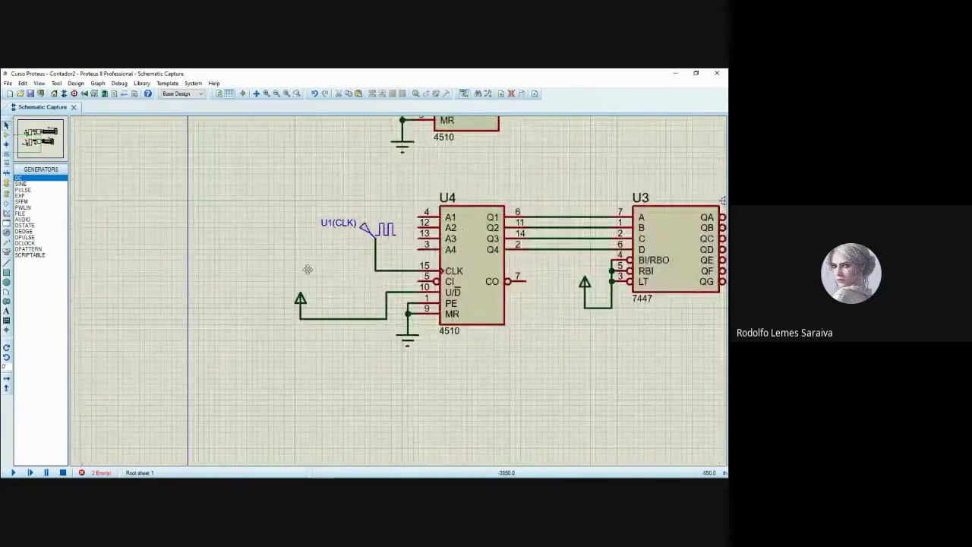
{"action": "left_click", "coordinate": [300, 280]}
{"action": "left_click", "coordinate": [422, 169]}
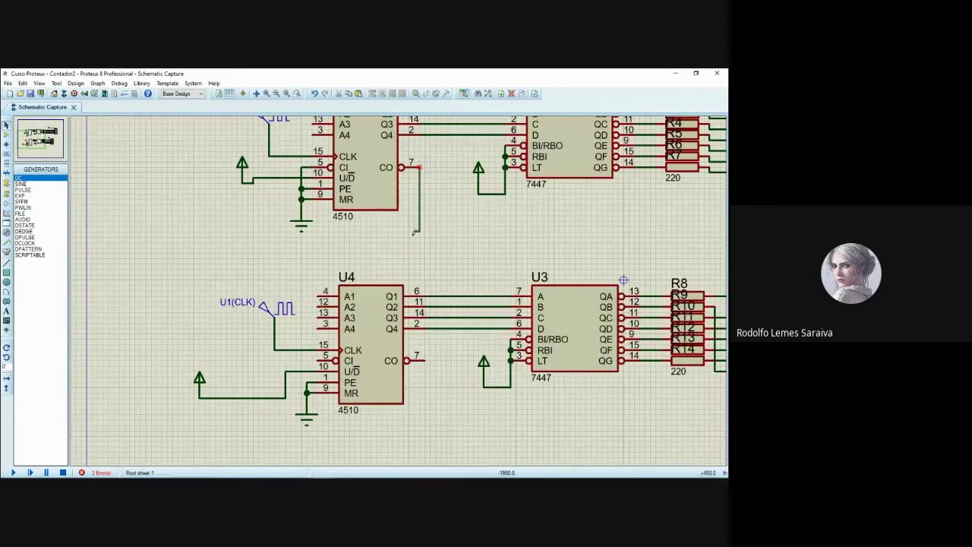
{"action": "left_click", "coordinate": [216, 248]}
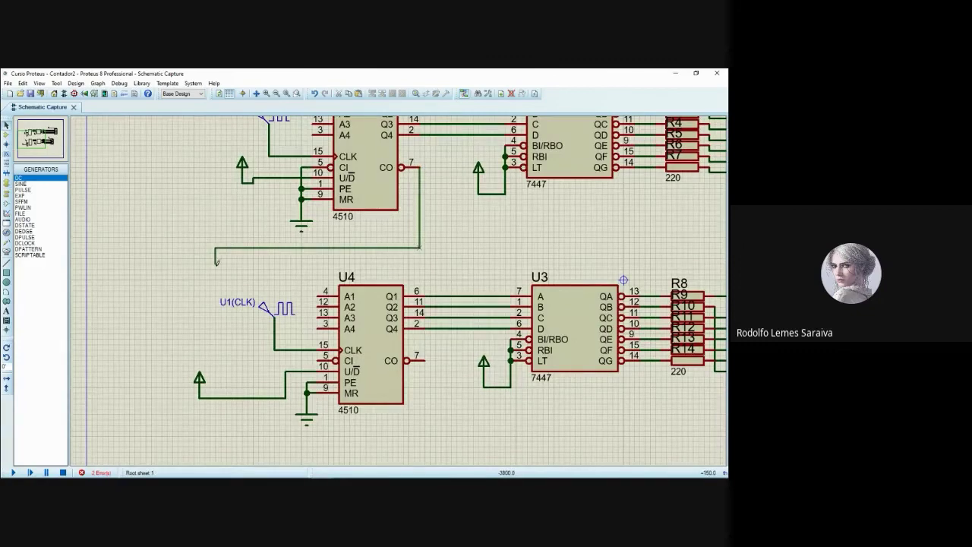
{"action": "left_click", "coordinate": [317, 359]}
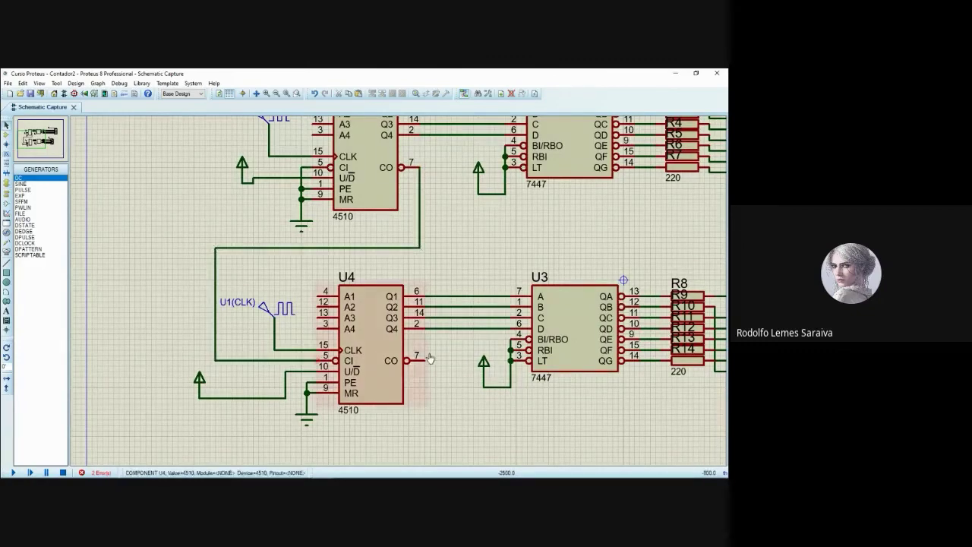
Run the simulation again with the rewired carry line, check the compiler errors and close the report.
{"action": "scroll", "coordinate": [283, 339], "scroll_direction": "down", "scroll_amount": 2}
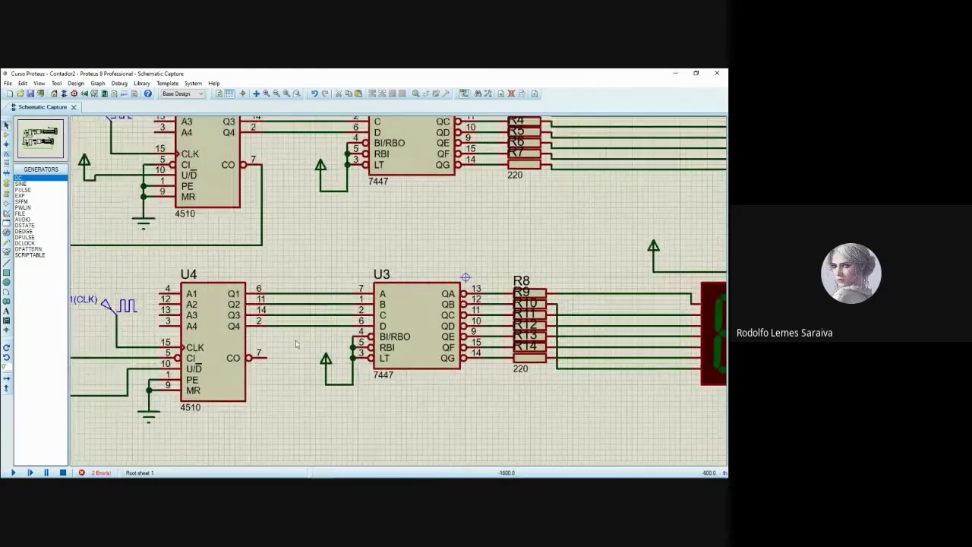
{"action": "scroll", "coordinate": [384, 258], "scroll_direction": "up", "scroll_amount": 2}
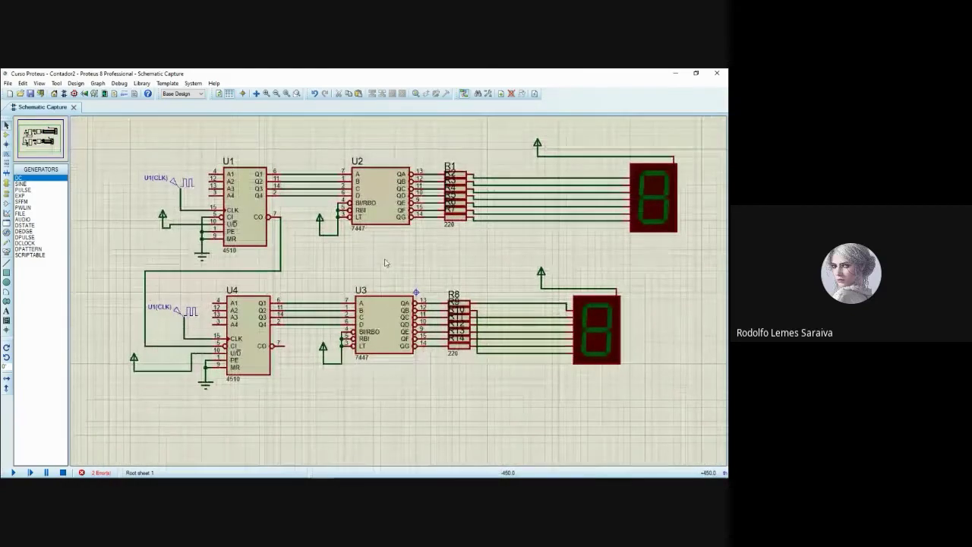
{"action": "key", "text": "F12"}
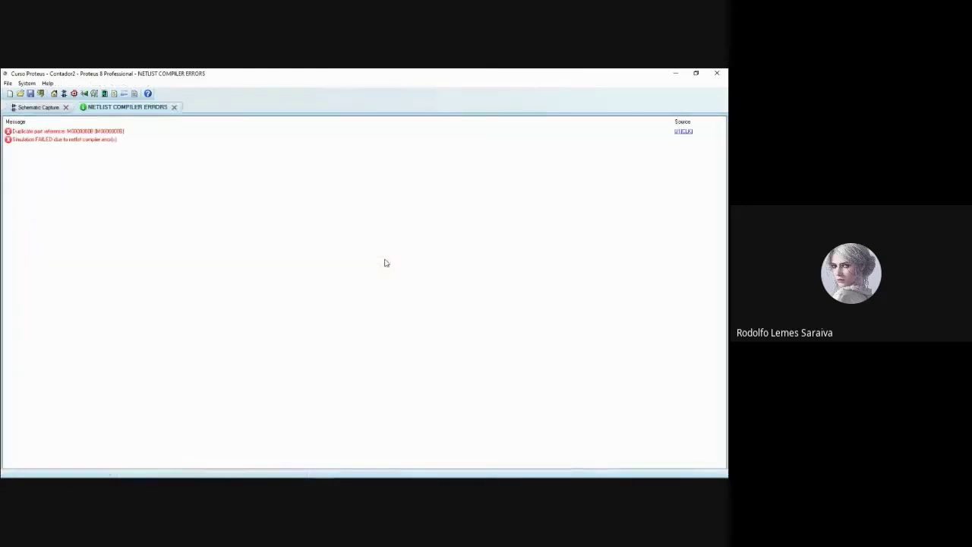
{"action": "left_click", "coordinate": [174, 107]}
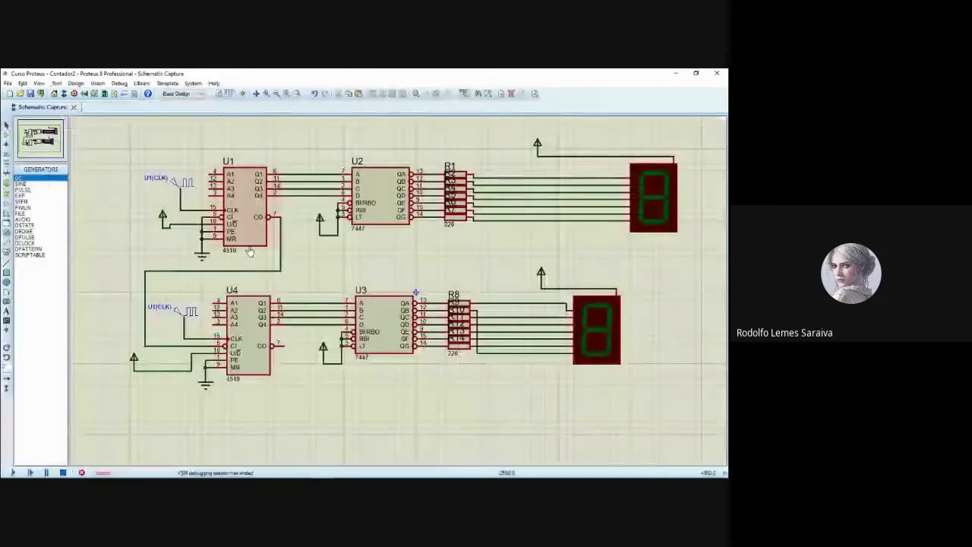
Delete the clock generator on U4 and wire U4's CLK pin up to U1's clock line.
{"action": "left_click", "coordinate": [186, 313]}
{"action": "key", "text": "Delete"}
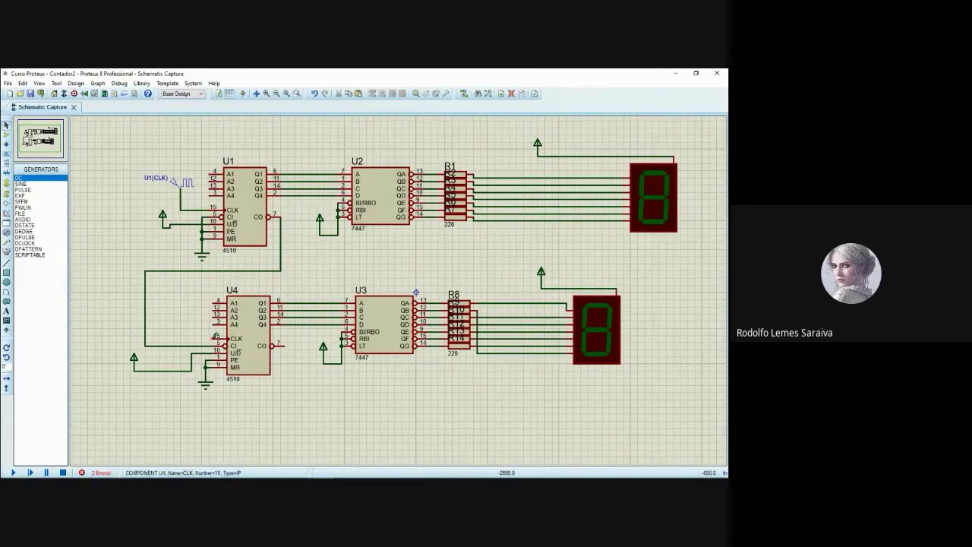
{"action": "left_click", "coordinate": [180, 337]}
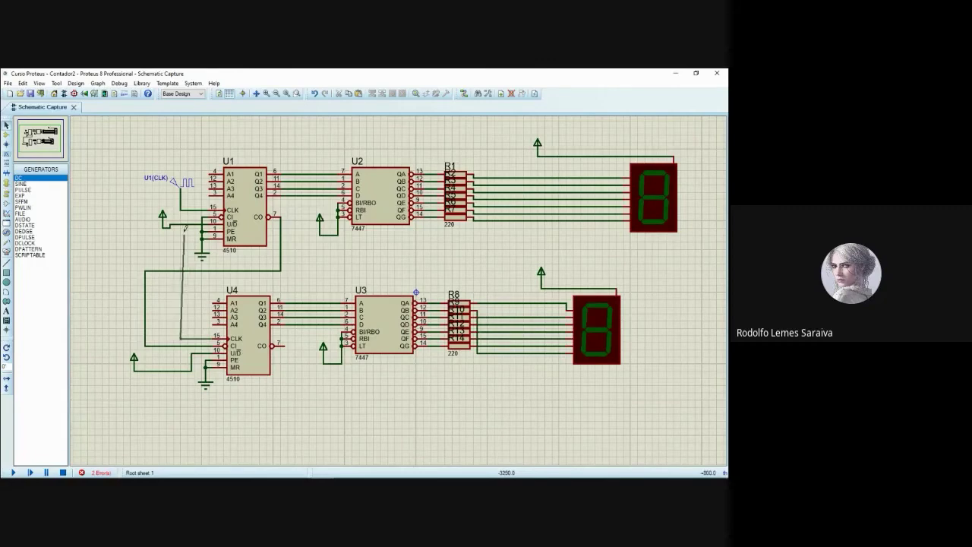
{"action": "left_click", "coordinate": [180, 208]}
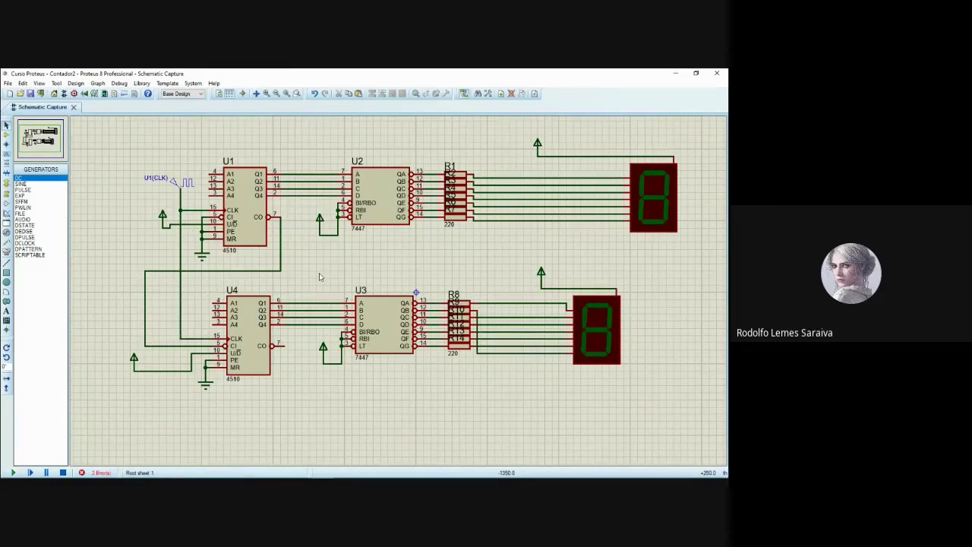
Run the simulation with the shared clock, check the partition analyser errors and close the report.
{"action": "key", "text": "F12"}
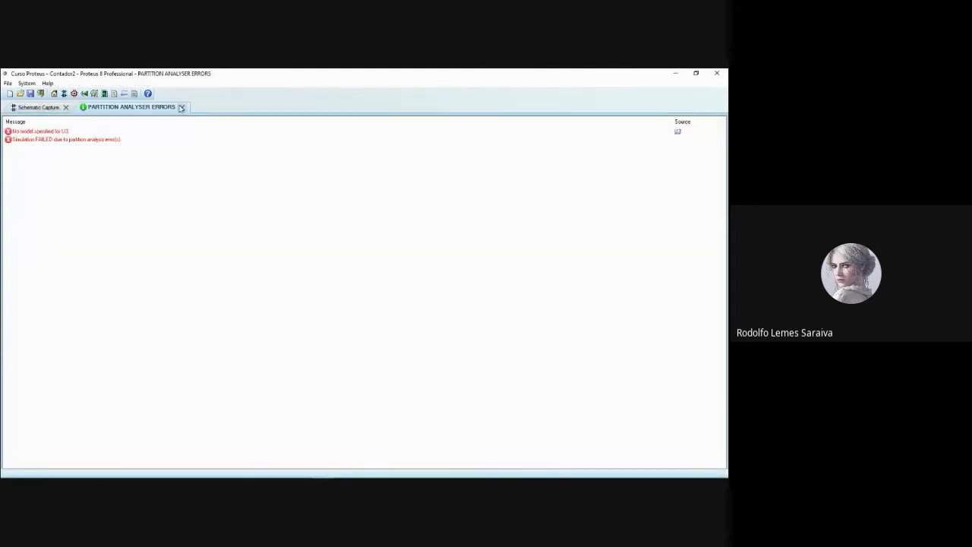
{"action": "left_click", "coordinate": [182, 107]}
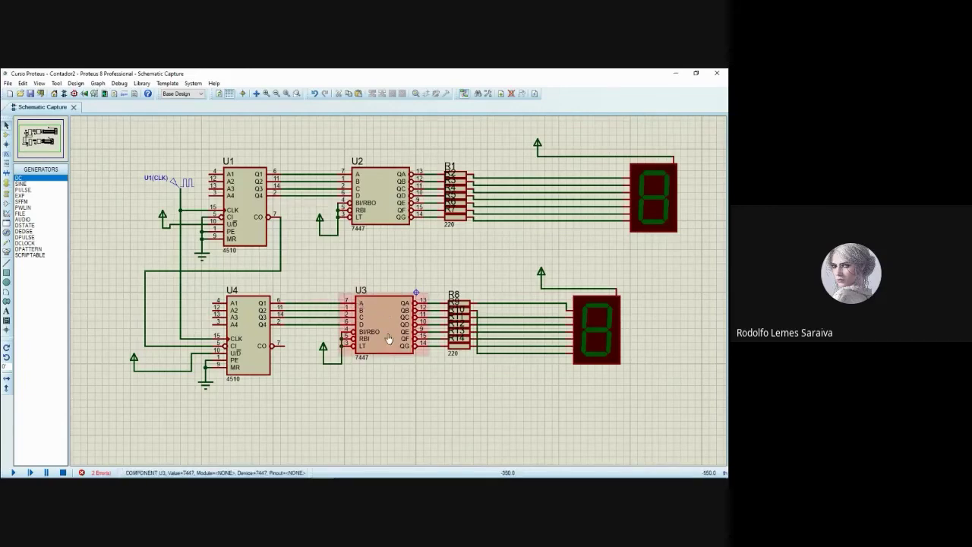
Delete the wires between resistors R9 to R14 and the lower display, leaving only the R8 wire.
{"action": "left_click_drag", "start_coordinate": [428, 385], "coordinate": [388, 377]}
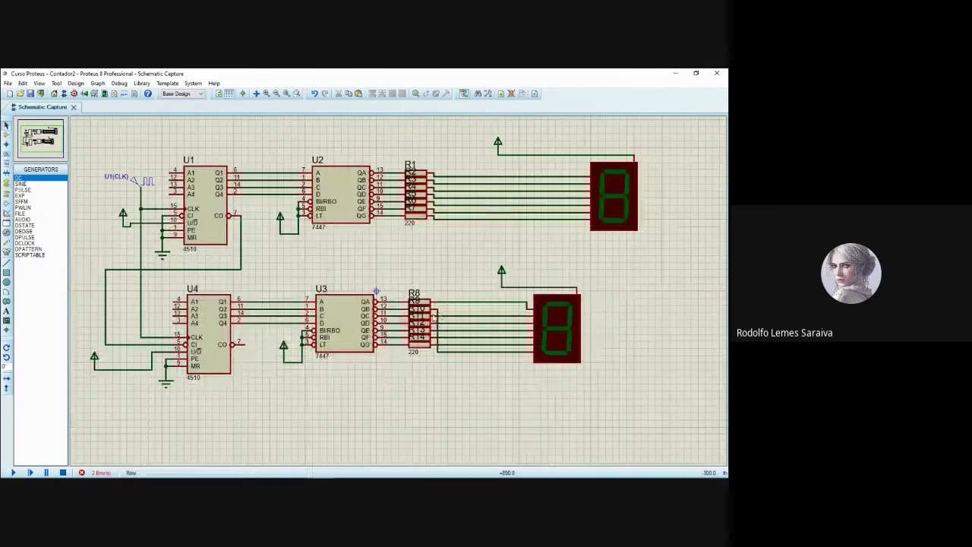
{"action": "scroll", "coordinate": [437, 317], "scroll_direction": "up", "scroll_amount": 2}
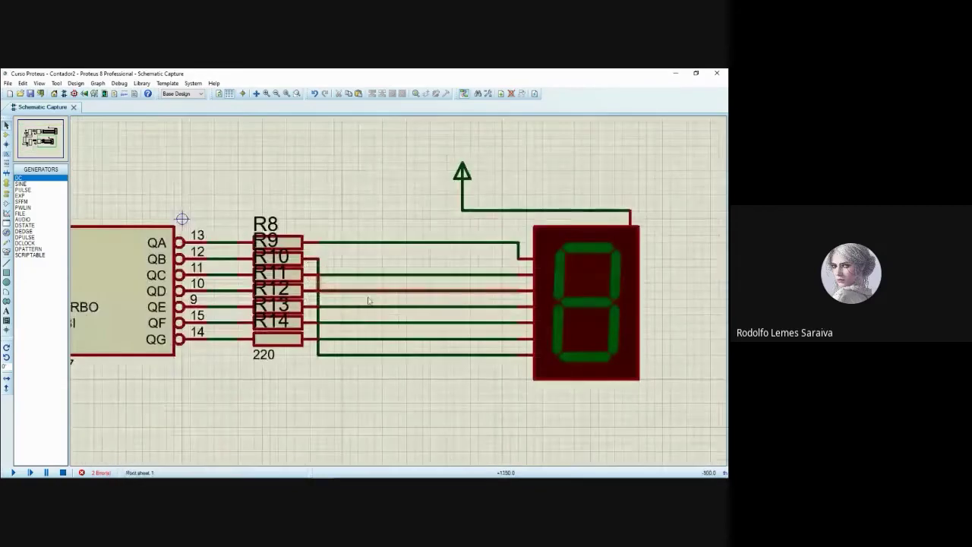
{"action": "scroll", "coordinate": [357, 290], "scroll_direction": "up", "scroll_amount": 1}
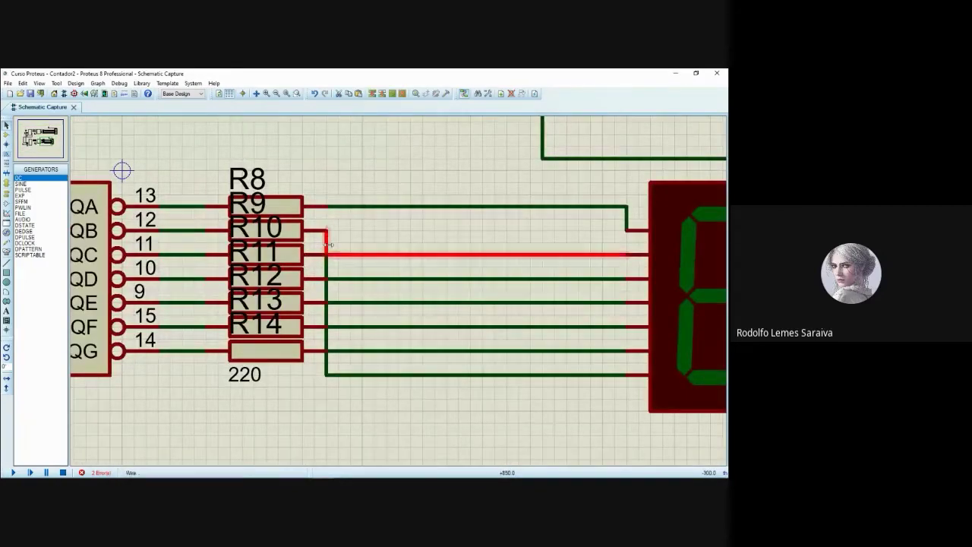
{"action": "left_click_drag", "start_coordinate": [397, 375], "coordinate": [359, 359]}
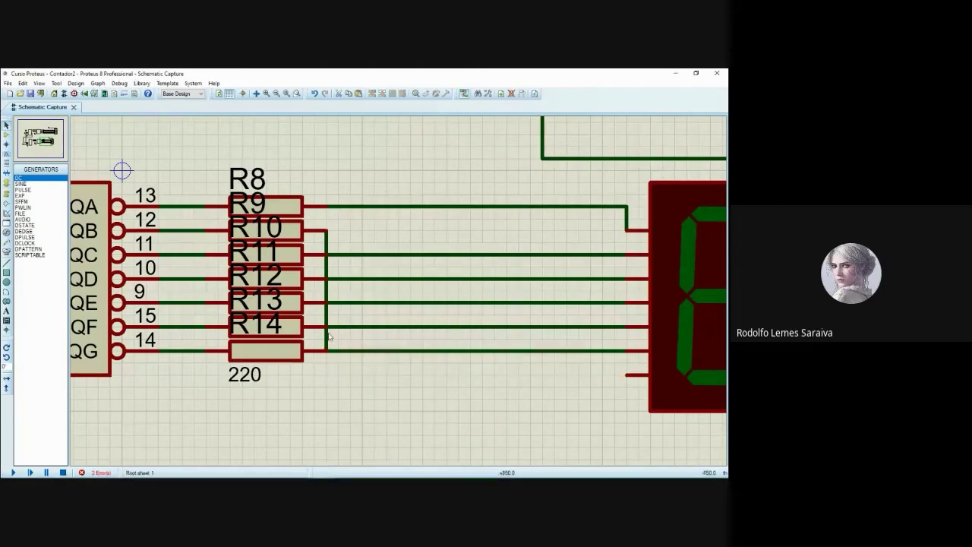
{"action": "right_click", "coordinate": [334, 334]}
{"action": "right_click", "coordinate": [328, 334]}
{"action": "left_click", "coordinate": [327, 343]}
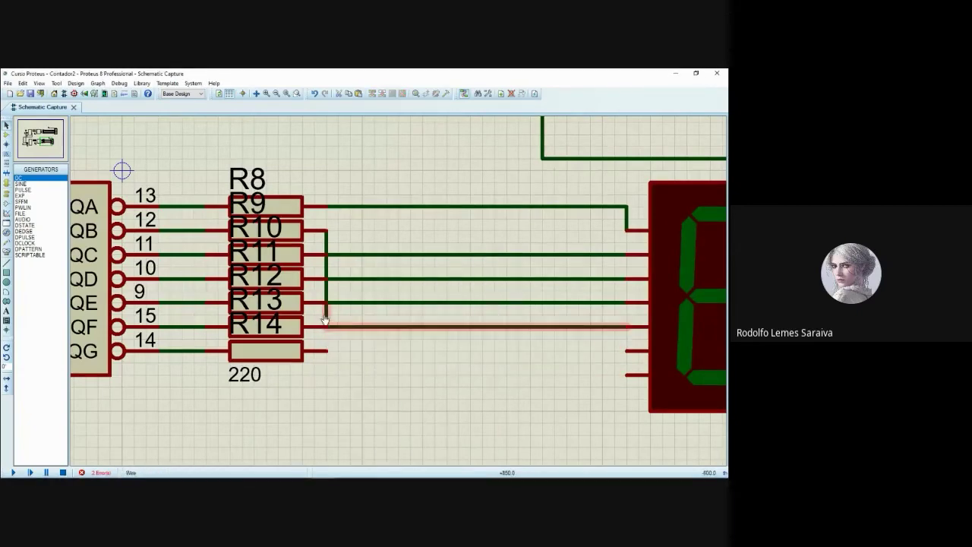
{"action": "right_click", "coordinate": [327, 313]}
{"action": "right_click", "coordinate": [328, 312]}
{"action": "right_click", "coordinate": [328, 286]}
{"action": "right_click", "coordinate": [328, 286]}
{"action": "right_click", "coordinate": [328, 281]}
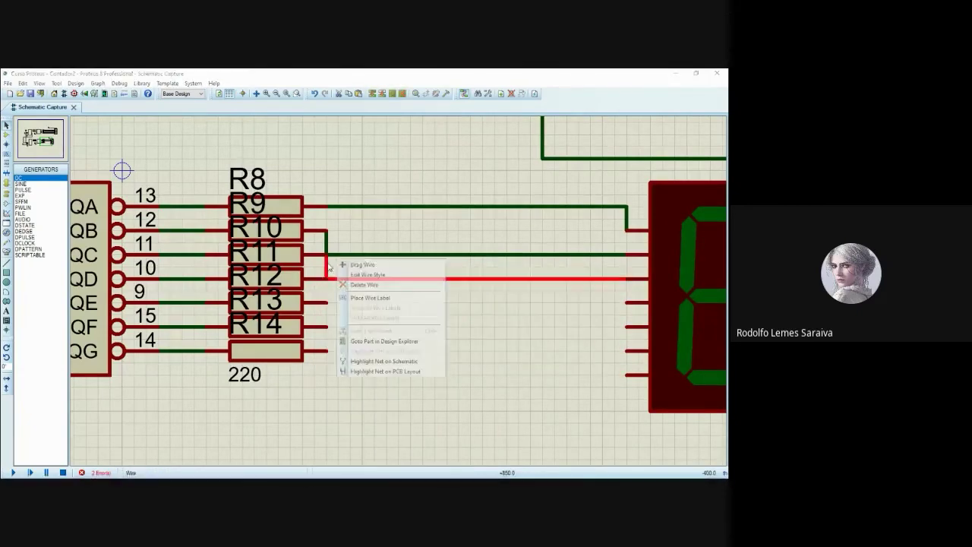
{"action": "right_click", "coordinate": [328, 281]}
{"action": "right_click", "coordinate": [329, 246]}
{"action": "right_click", "coordinate": [330, 244]}
{"action": "right_click", "coordinate": [330, 245]}
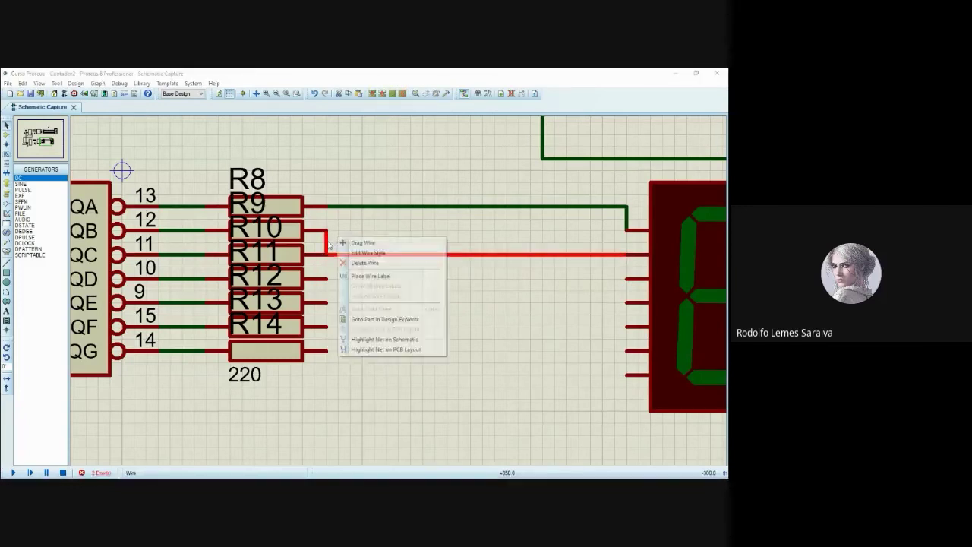
{"action": "right_click", "coordinate": [334, 244]}
Wire the QB and QC resistors R9 and R10 to the lower display's second and third segment pins with stepped routes.
{"action": "left_click", "coordinate": [328, 229]}
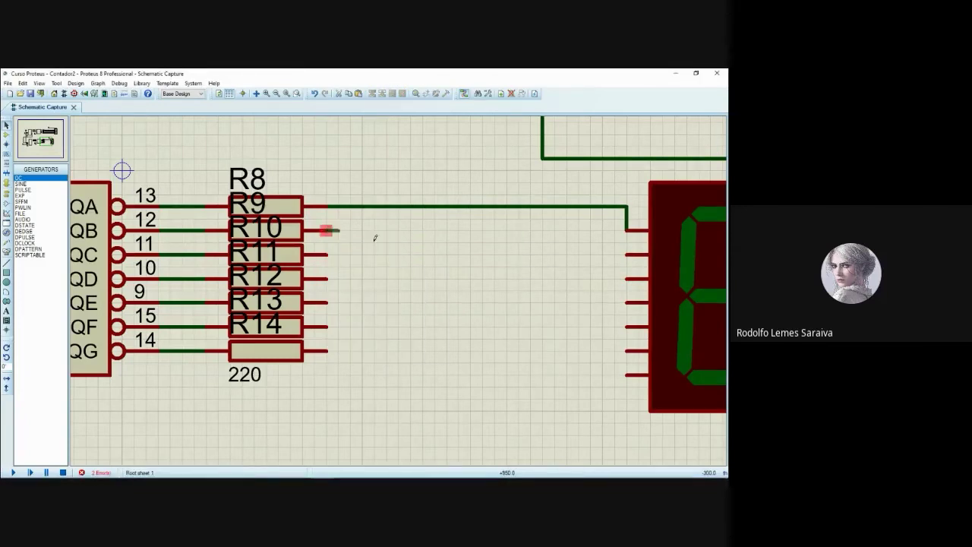
{"action": "left_click", "coordinate": [589, 230]}
{"action": "left_click", "coordinate": [625, 253]}
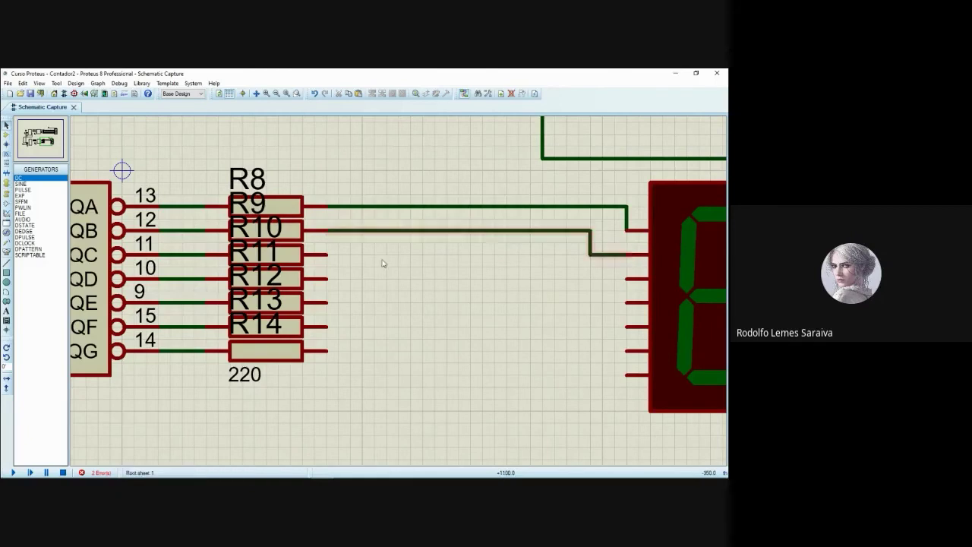
{"action": "left_click", "coordinate": [328, 253]}
{"action": "left_click", "coordinate": [566, 254]}
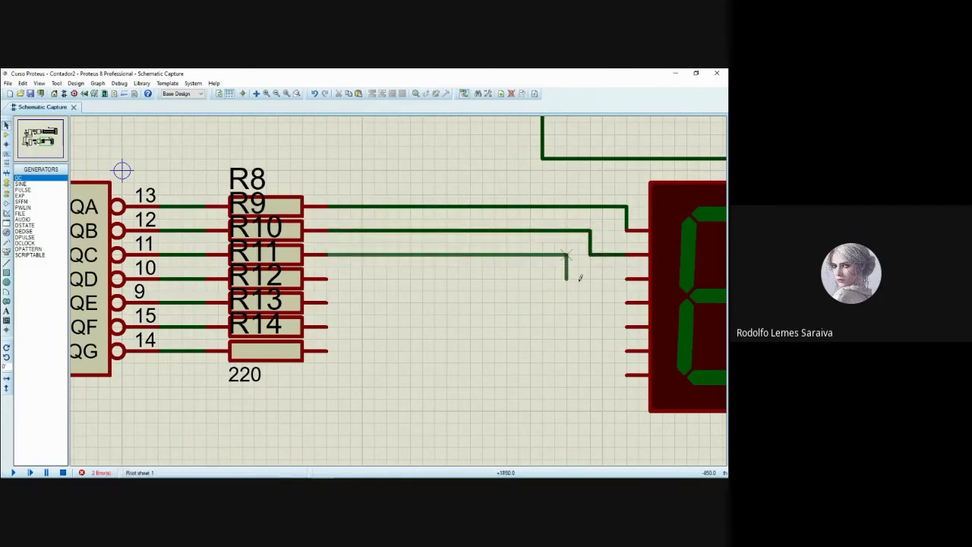
{"action": "left_click", "coordinate": [625, 278]}
Wire the QD and QE resistors R11 and R12 to the lower display's fourth and fifth segment pins with stepped routes.
{"action": "left_click", "coordinate": [327, 279]}
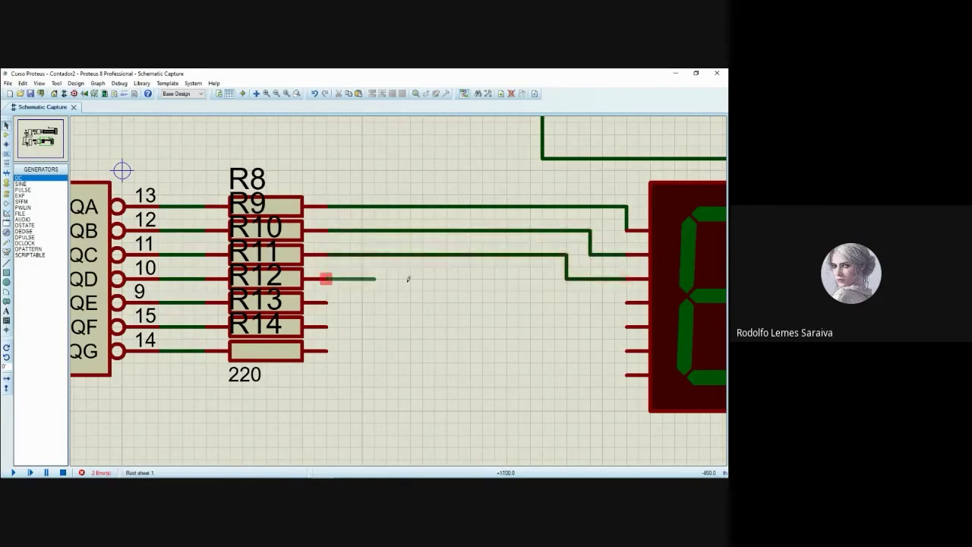
{"action": "left_click", "coordinate": [541, 279]}
{"action": "left_click", "coordinate": [626, 302]}
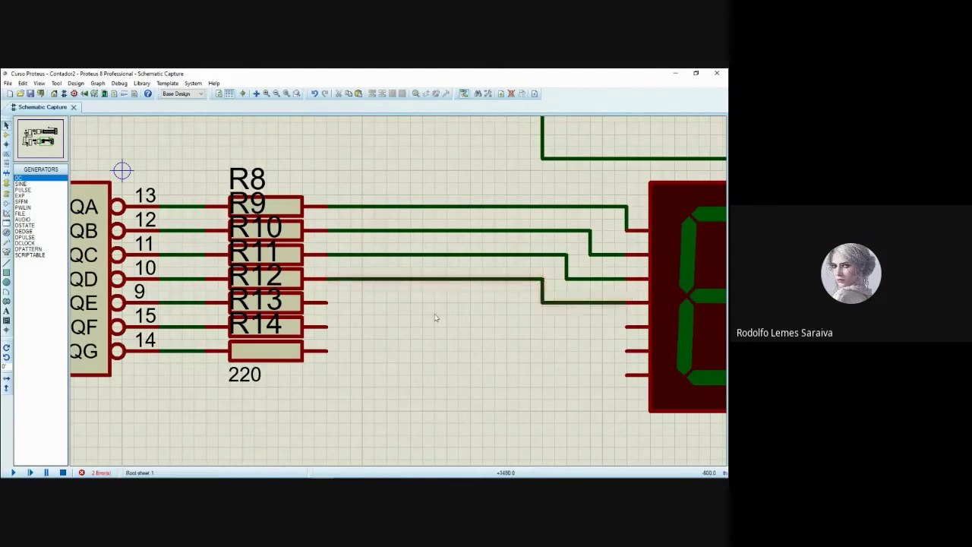
{"action": "left_click", "coordinate": [326, 302]}
{"action": "left_click", "coordinate": [530, 326]}
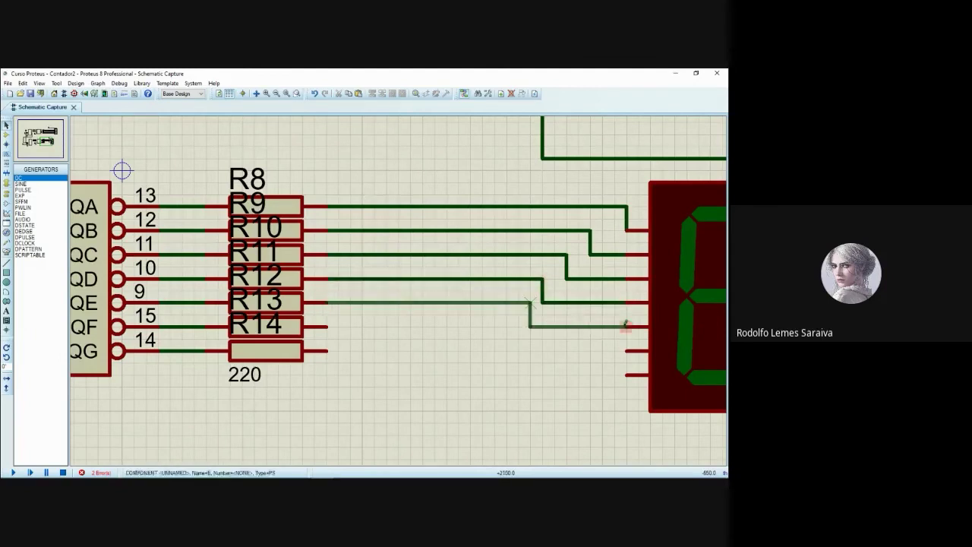
{"action": "left_click", "coordinate": [626, 326]}
Wire the QF and QG resistors R13 and R14 to the lower display's sixth and seventh segment pins with stepped routes.
{"action": "left_click", "coordinate": [327, 326]}
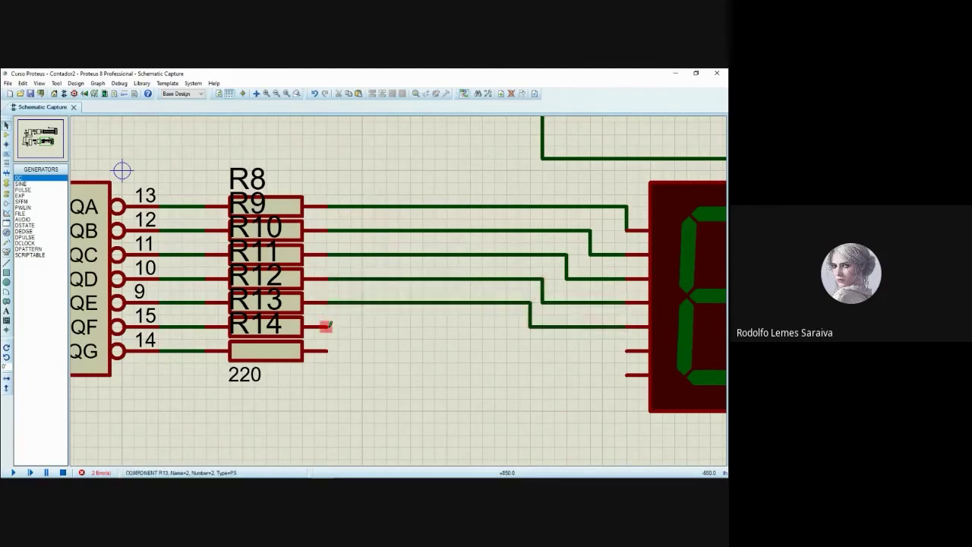
{"action": "left_click", "coordinate": [505, 327]}
{"action": "left_click", "coordinate": [626, 350]}
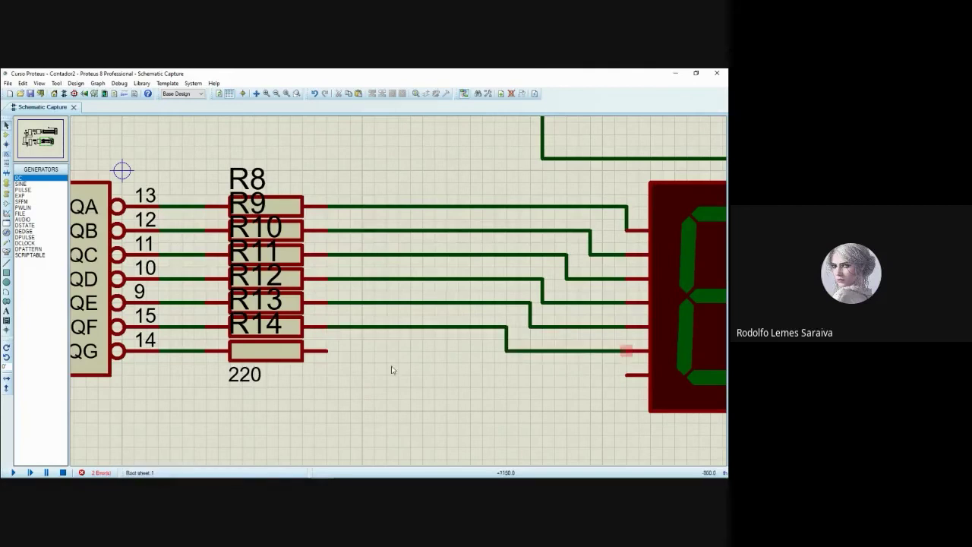
{"action": "left_click", "coordinate": [326, 351]}
{"action": "left_click", "coordinate": [483, 375]}
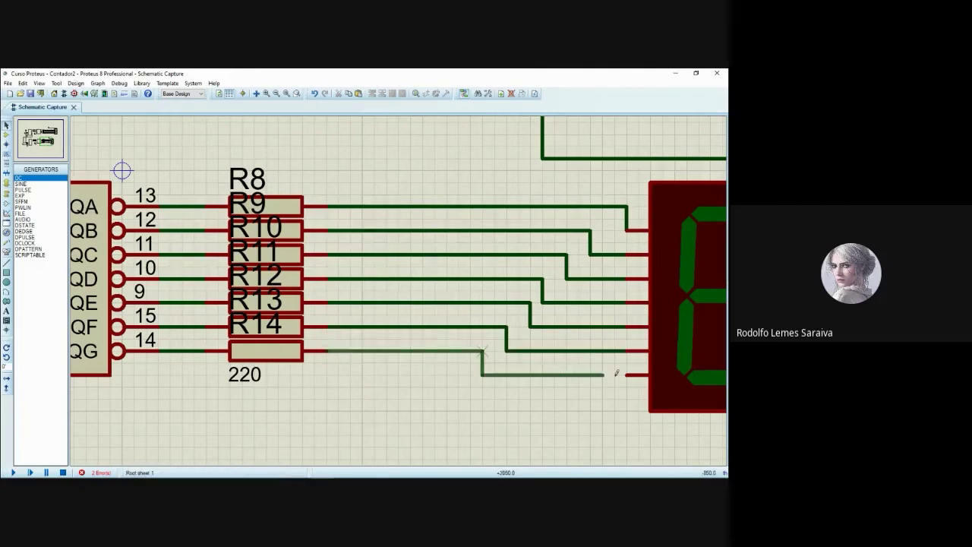
{"action": "left_click", "coordinate": [625, 375]}
Run the simulation with the rewired lower display, check the reported errors and close the report.
{"action": "scroll", "coordinate": [494, 367], "scroll_direction": "down", "scroll_amount": 1}
{"action": "scroll", "coordinate": [471, 349], "scroll_direction": "down", "scroll_amount": 2}
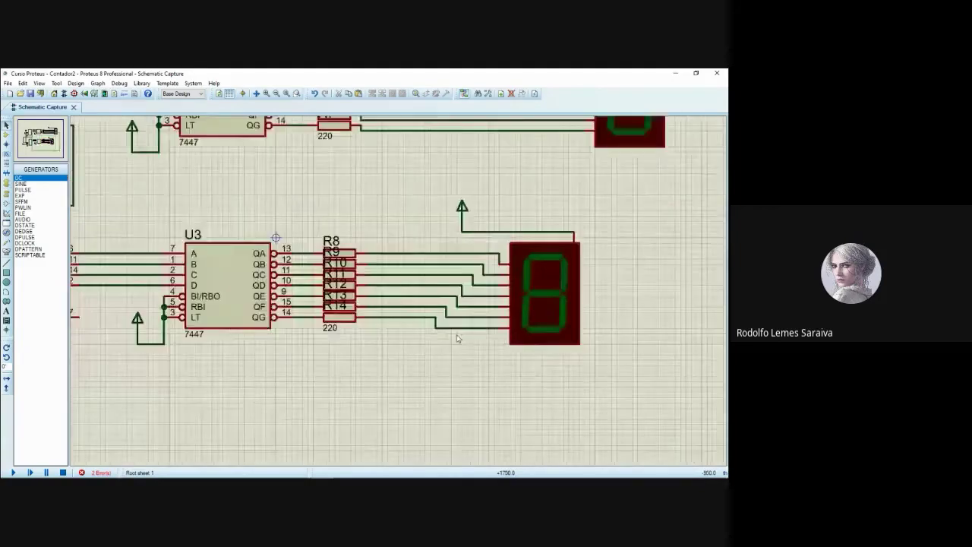
{"action": "scroll", "coordinate": [420, 389], "scroll_direction": "up", "scroll_amount": 2}
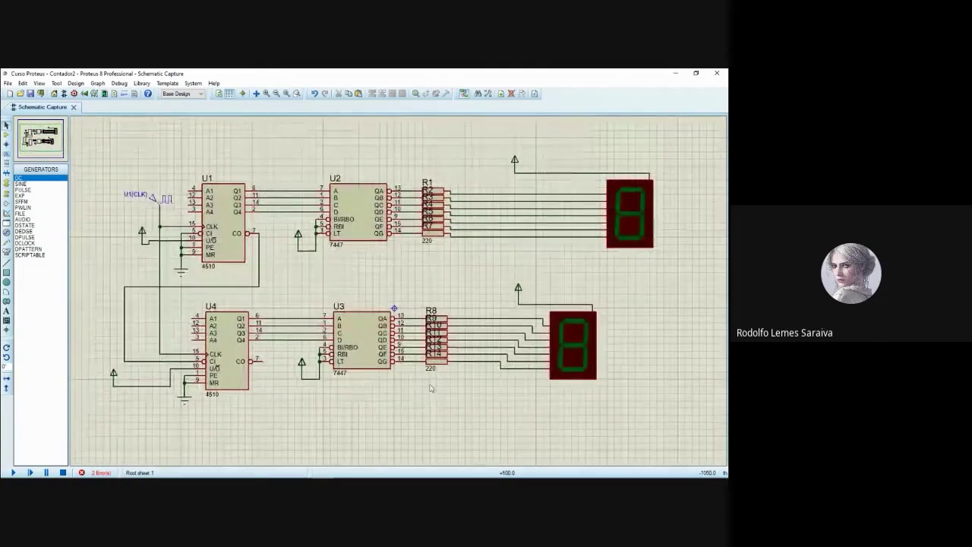
{"action": "key", "text": "F12"}
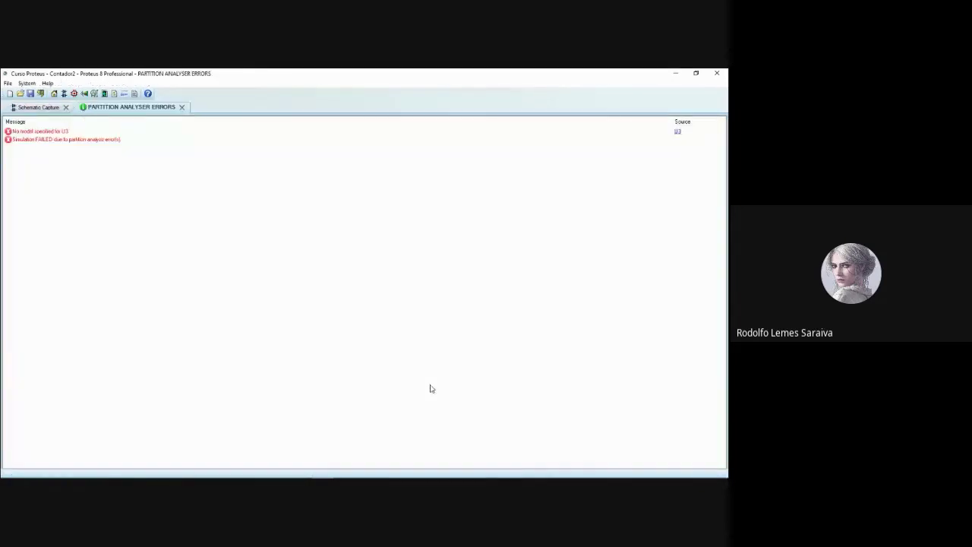
{"action": "left_click", "coordinate": [181, 107]}
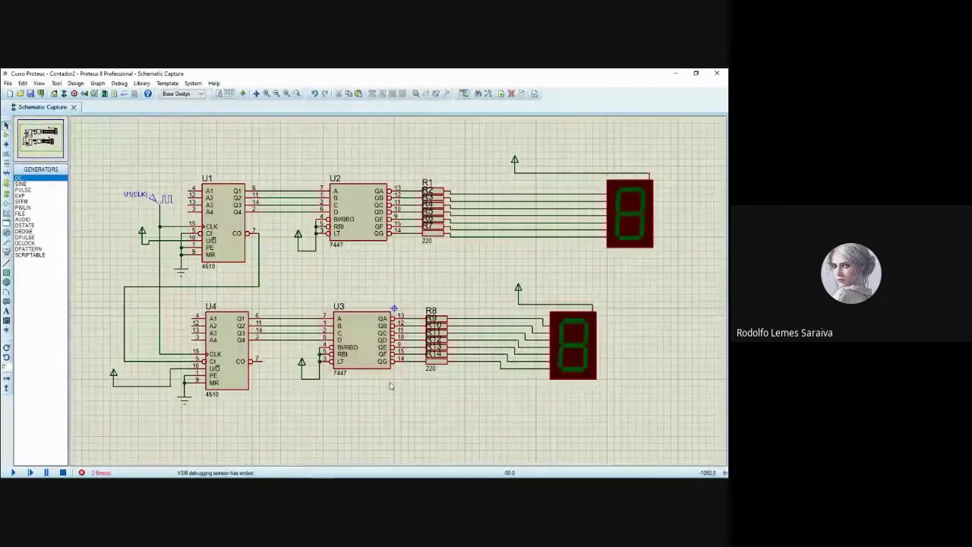
Review the lower seven-segment display's component properties and close them without changes.
{"action": "scroll", "coordinate": [391, 386], "scroll_direction": "up", "scroll_amount": 3}
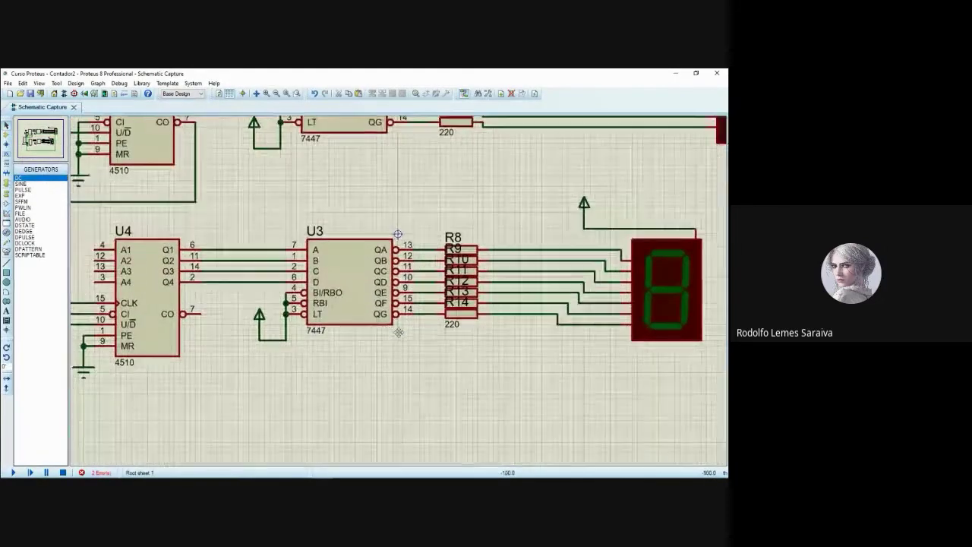
{"action": "scroll", "coordinate": [397, 332], "scroll_direction": "down", "scroll_amount": 3}
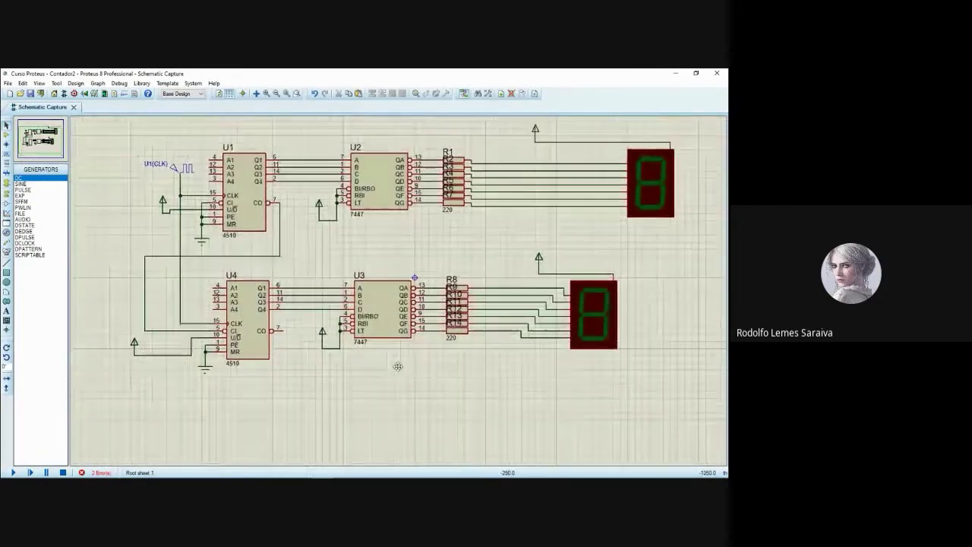
{"action": "left_click", "coordinate": [401, 371]}
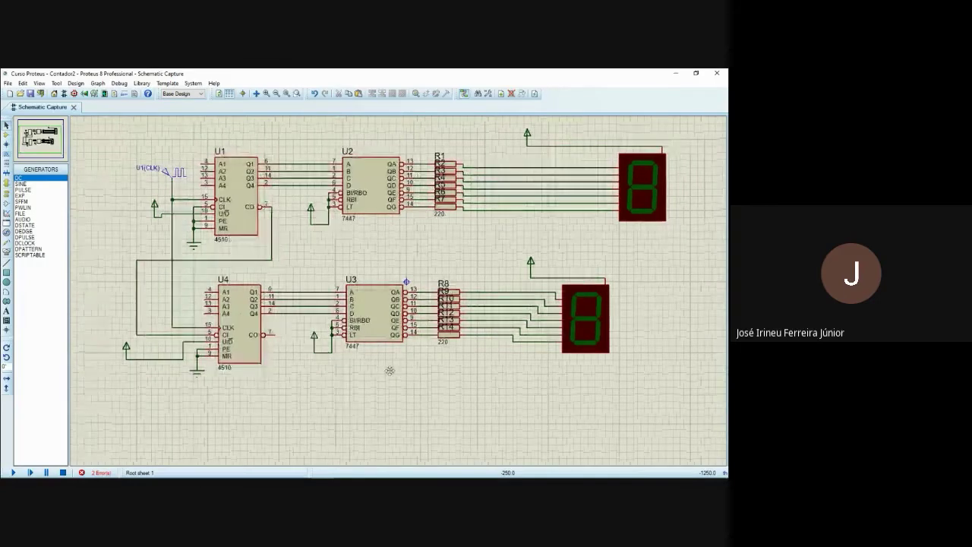
{"action": "right_click", "coordinate": [578, 327]}
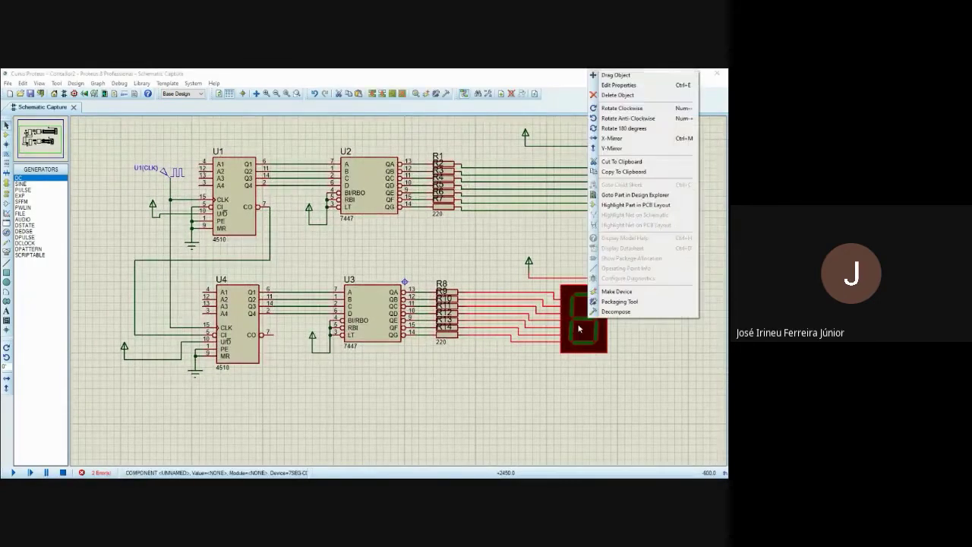
{"action": "left_click", "coordinate": [620, 85]}
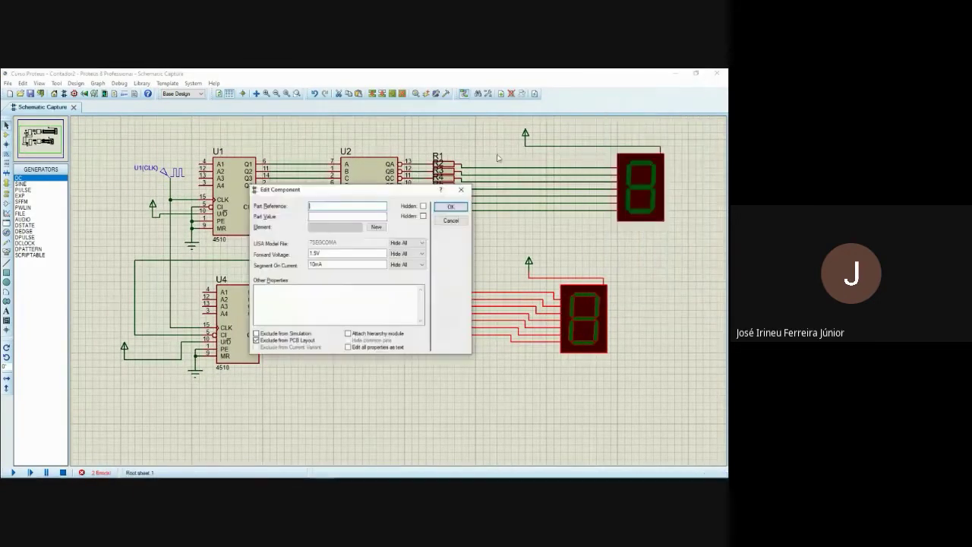
{"action": "left_click", "coordinate": [448, 206]}
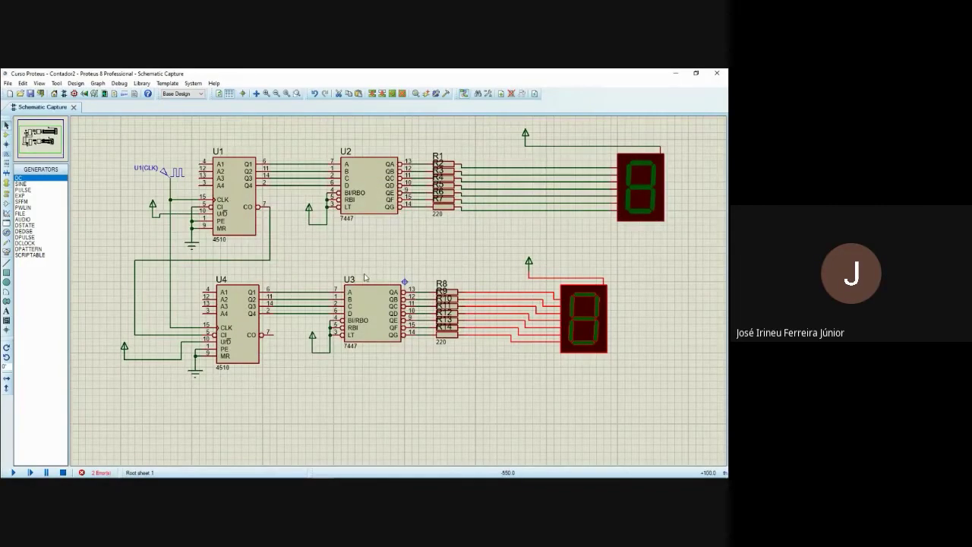
Rerun the simulation, close its error report and review the component properties of the lower 7447 decoder U3.
{"action": "key", "text": "F12"}
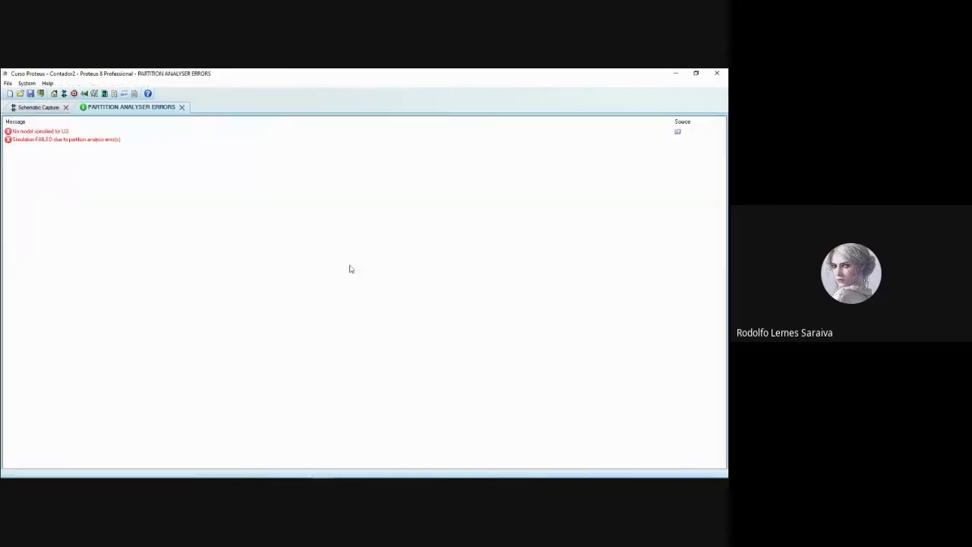
{"action": "left_click", "coordinate": [183, 108]}
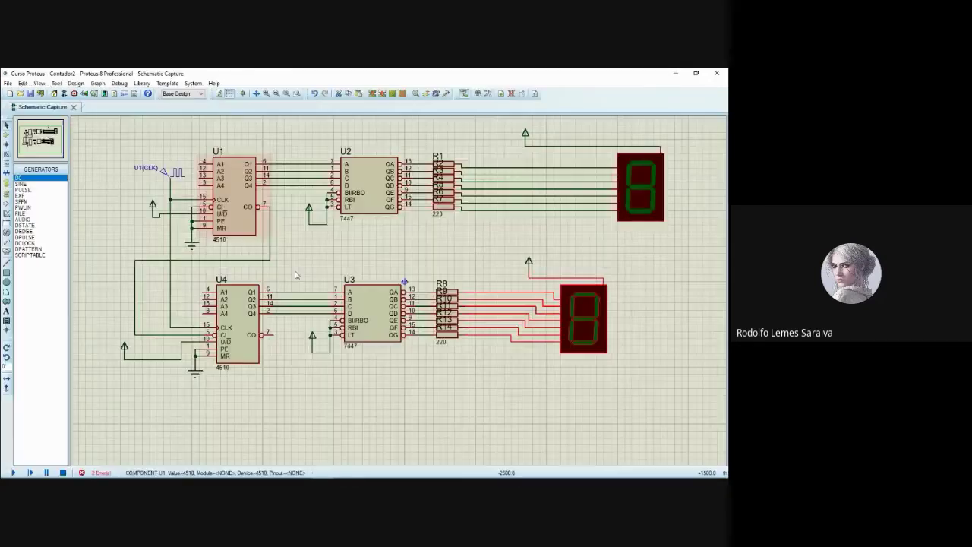
{"action": "right_click", "coordinate": [374, 316]}
{"action": "left_click", "coordinate": [398, 246]}
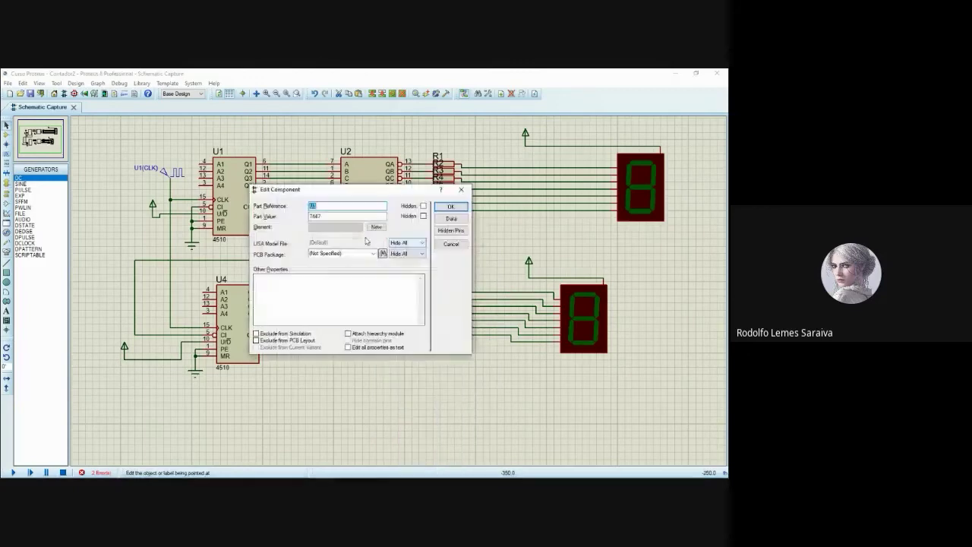
{"action": "left_click", "coordinate": [461, 190]}
{"action": "scroll", "coordinate": [330, 386], "scroll_direction": "up", "scroll_amount": 4}
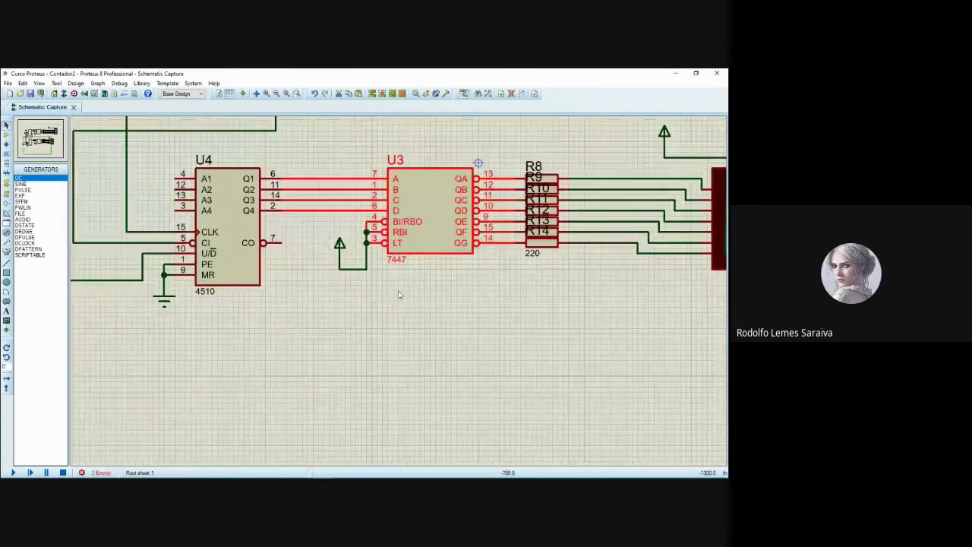
Examine the lower decoder U3 and its connections alongside the upper counter stage.
{"action": "middle_click", "coordinate": [392, 336]}
{"action": "left_click", "coordinate": [413, 366]}
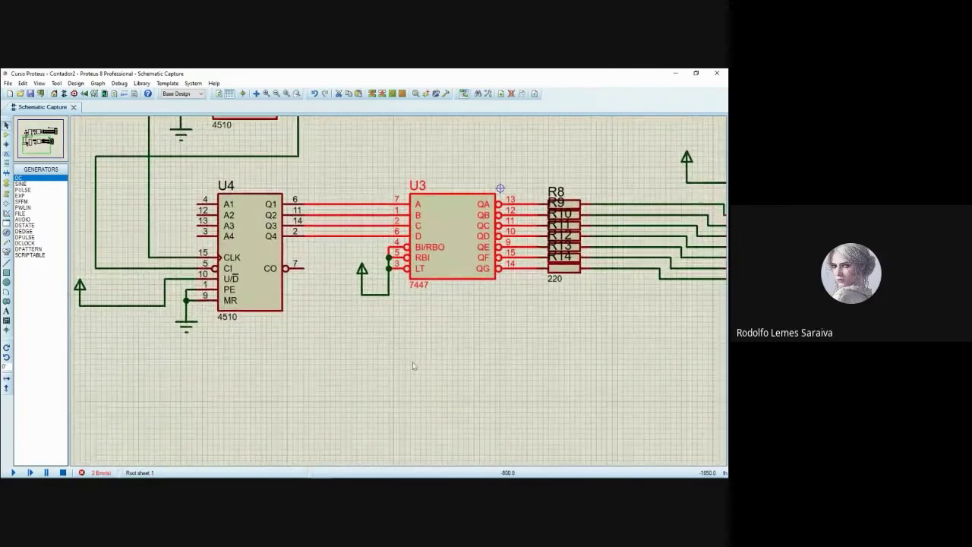
{"action": "scroll", "coordinate": [414, 365], "scroll_direction": "down", "scroll_amount": 3}
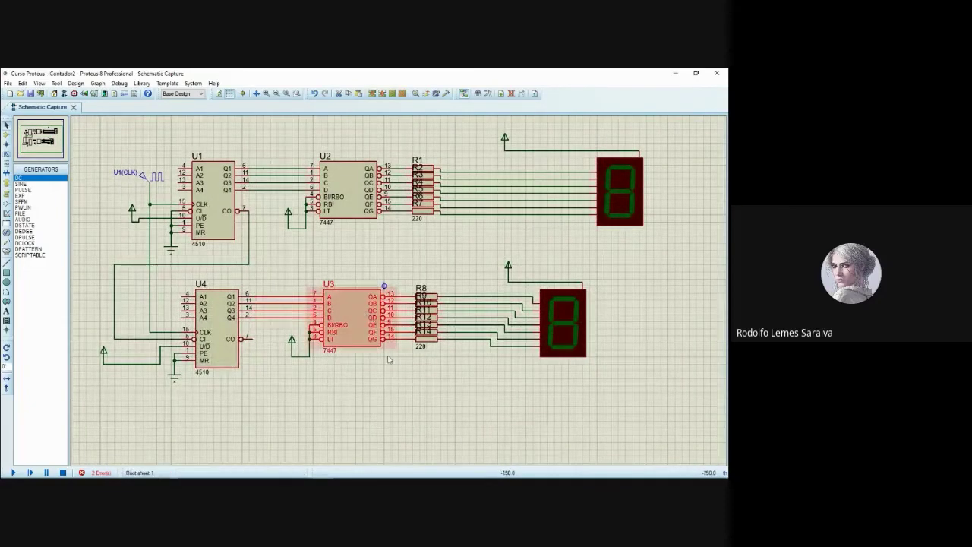
{"action": "scroll", "coordinate": [388, 359], "scroll_direction": "up", "scroll_amount": 2}
{"action": "left_click", "coordinate": [337, 297]}
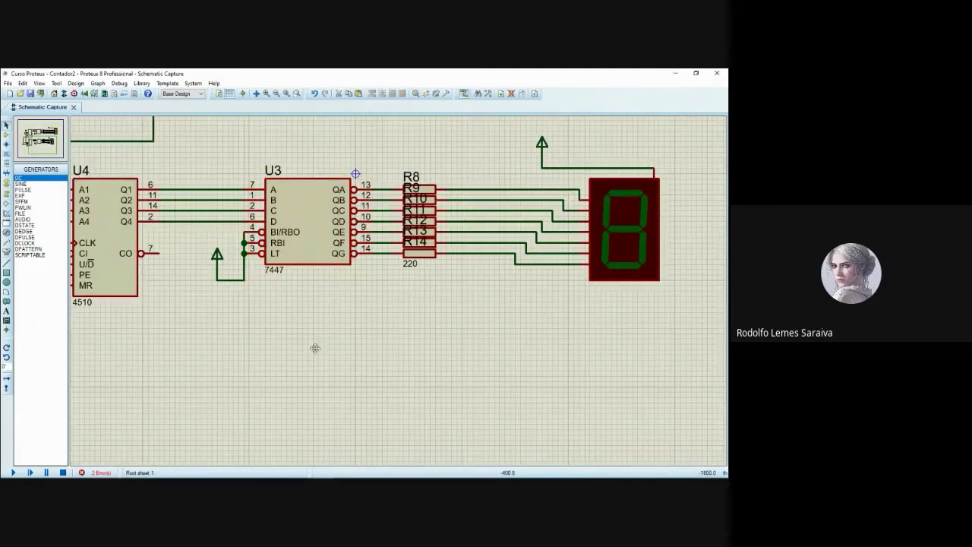
{"action": "left_click", "coordinate": [369, 369]}
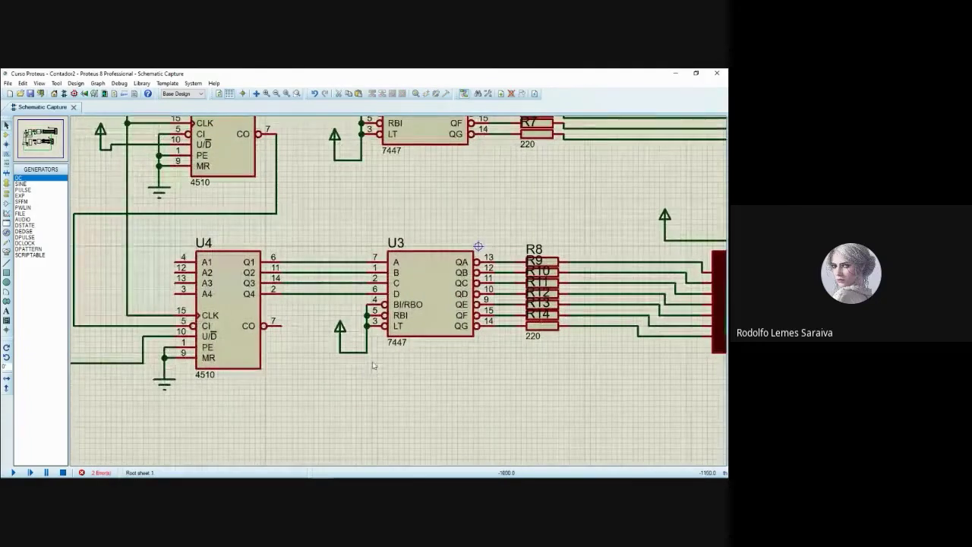
{"action": "scroll", "coordinate": [373, 365], "scroll_direction": "down", "scroll_amount": 1}
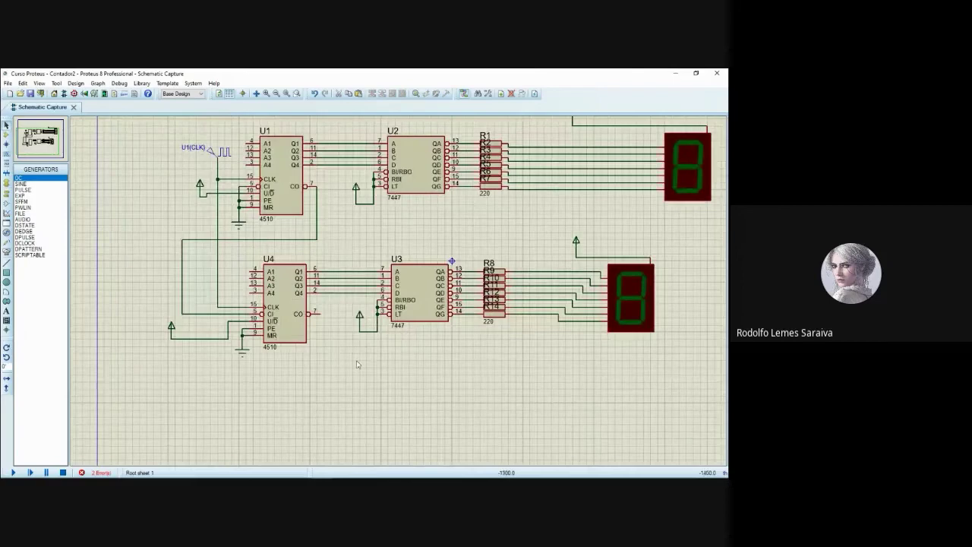
{"action": "left_click_drag", "start_coordinate": [349, 364], "coordinate": [332, 390]}
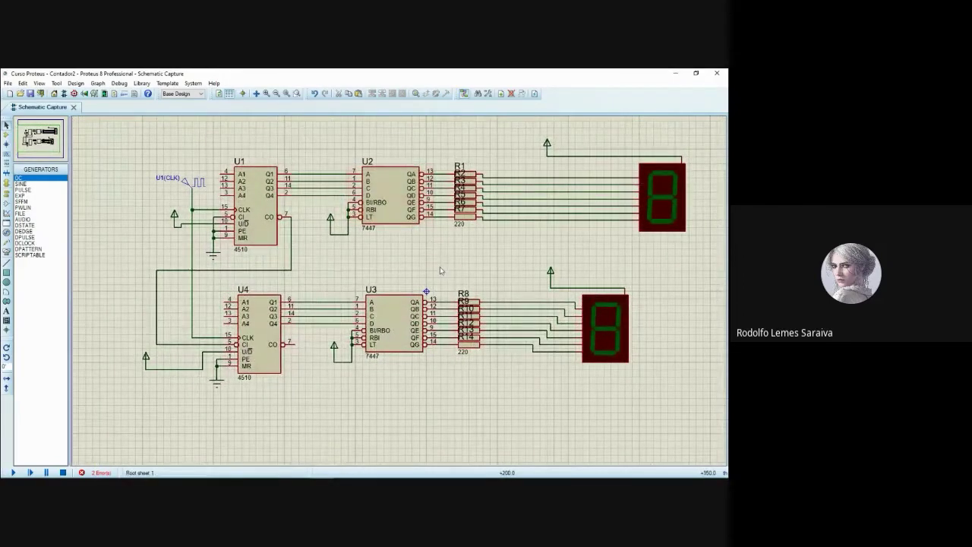
{"action": "left_click_drag", "start_coordinate": [433, 271], "coordinate": [411, 277]}
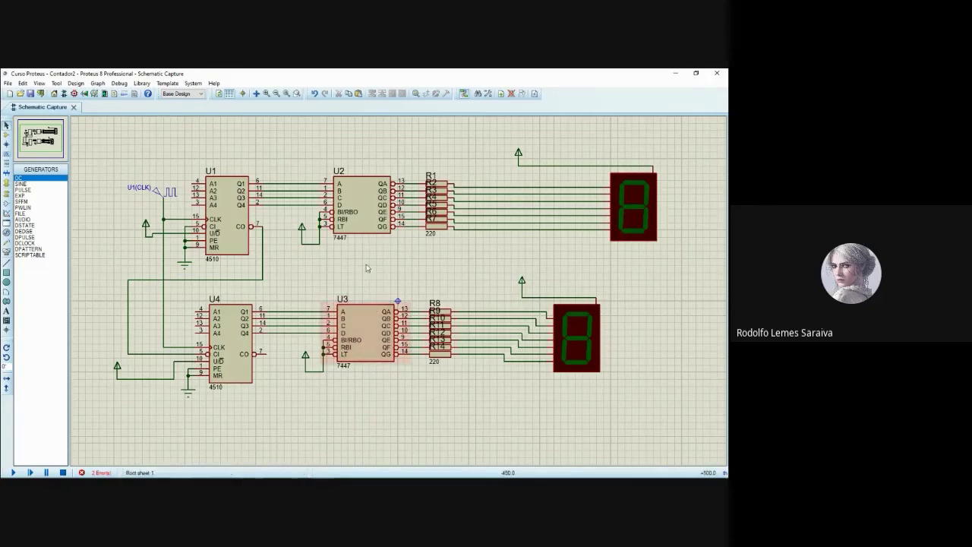
{"action": "left_click_drag", "start_coordinate": [310, 407], "coordinate": [354, 410]}
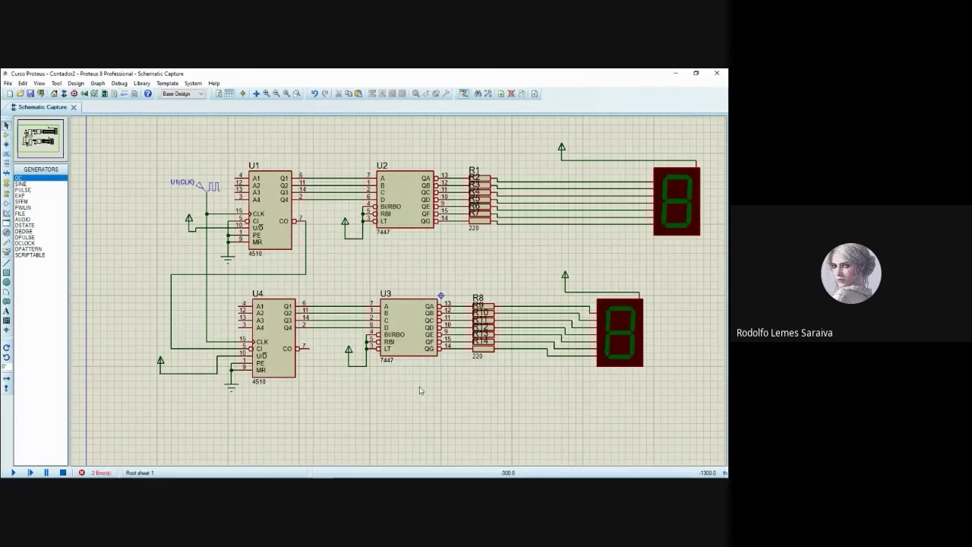
{"action": "middle_click", "coordinate": [390, 386]}
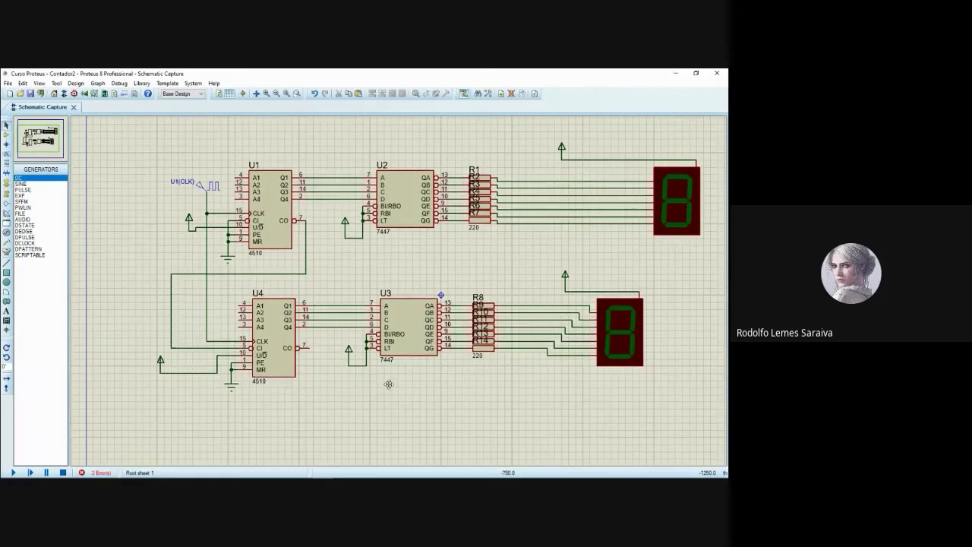
{"action": "left_click", "coordinate": [383, 393]}
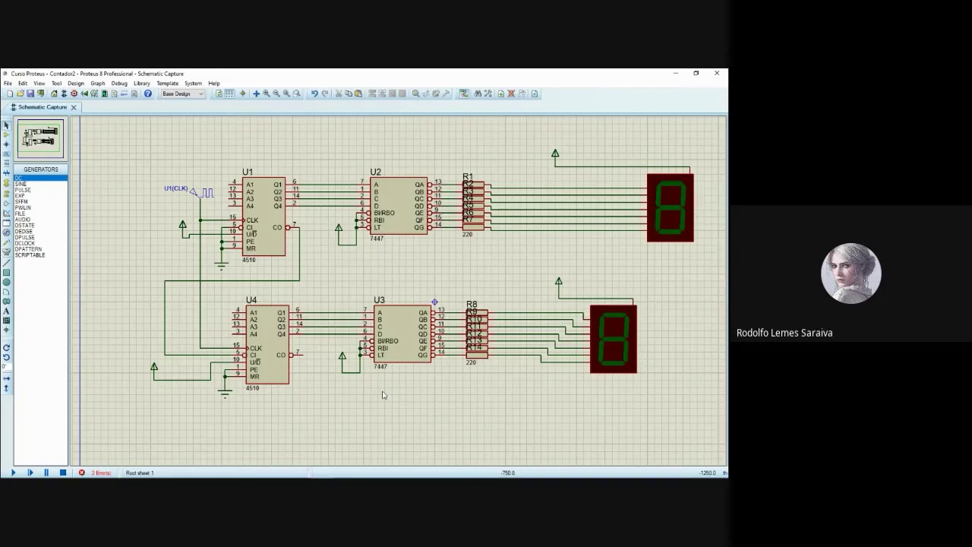
Delete the carry wire running from U1's CO pin to U4's CI pin.
{"action": "middle_click", "coordinate": [326, 275]}
{"action": "left_click", "coordinate": [322, 307]}
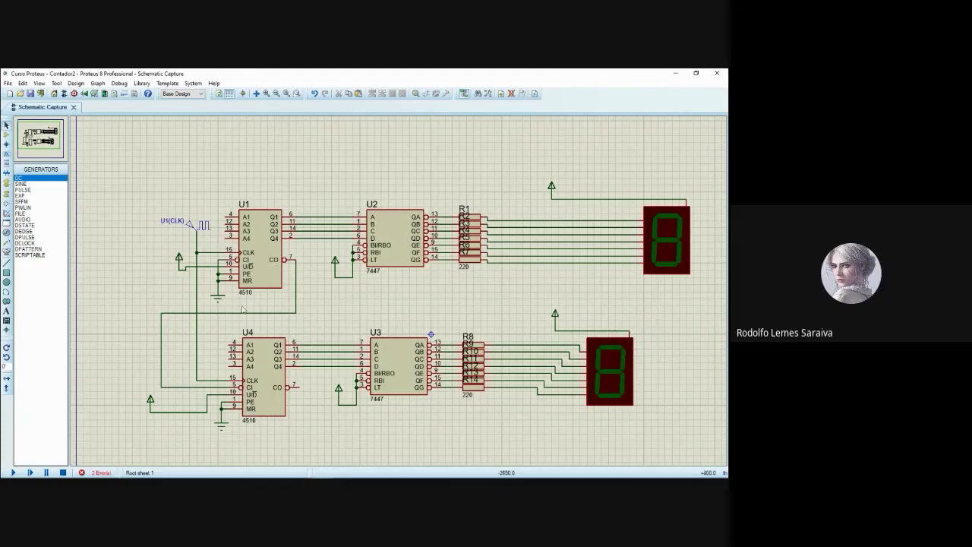
{"action": "left_click", "coordinate": [296, 306]}
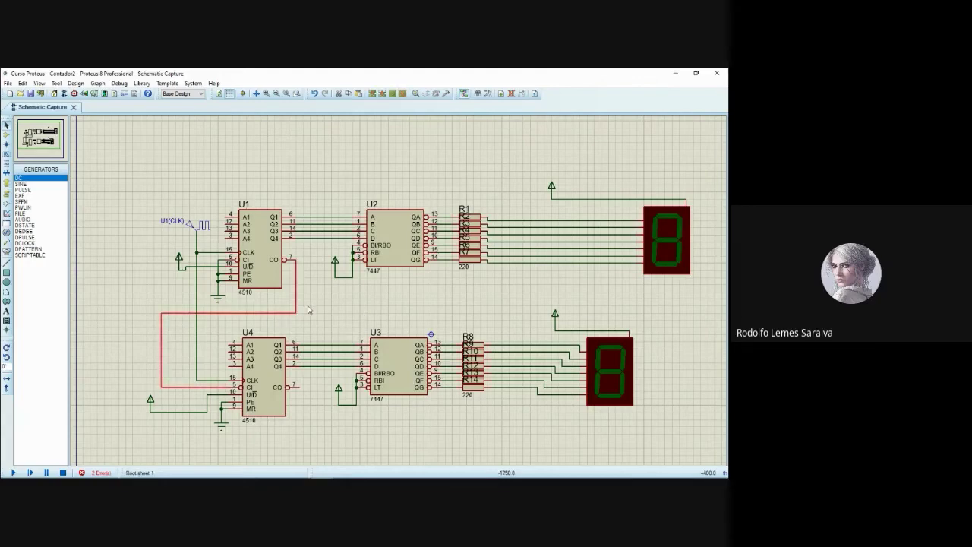
{"action": "key", "text": "Delete"}
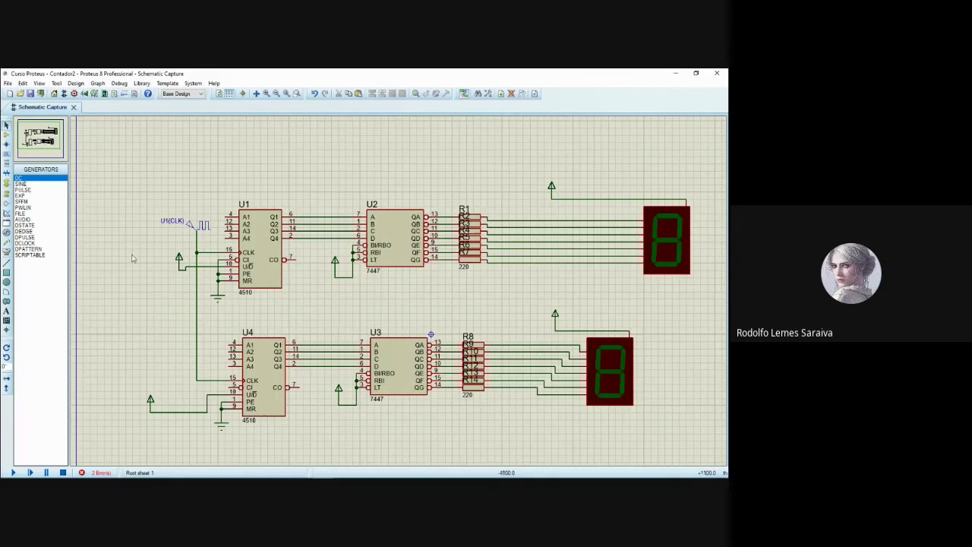
Place a default terminal rotated 180° on U1's CO pin and label it CO.
{"action": "left_click", "coordinate": [6, 195]}
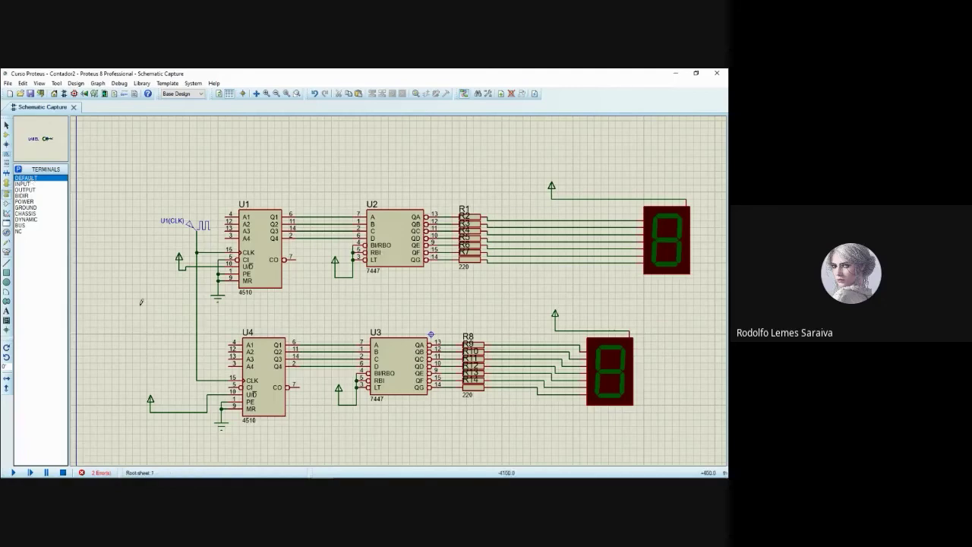
{"action": "scroll", "coordinate": [302, 272], "scroll_direction": "up", "scroll_amount": 2}
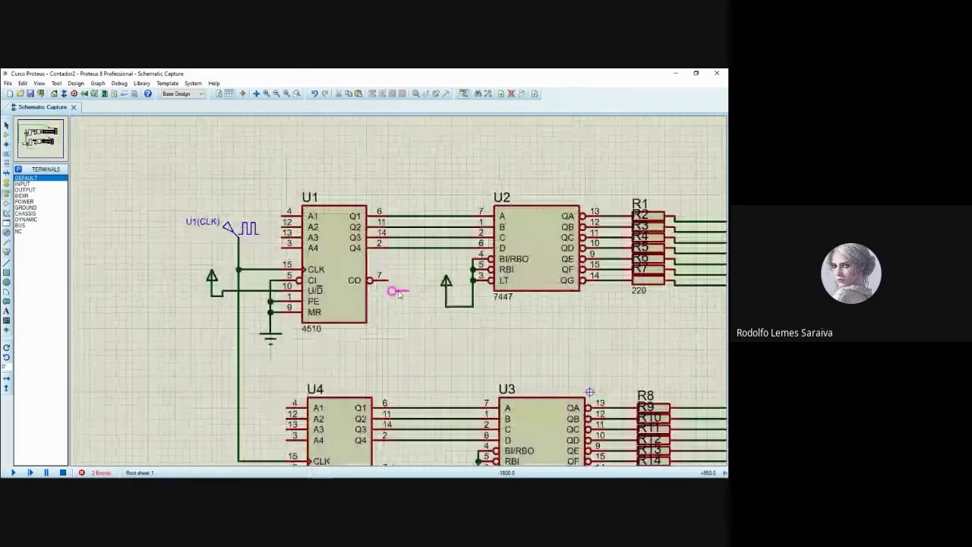
{"action": "scroll", "coordinate": [410, 287], "scroll_direction": "up", "scroll_amount": 2}
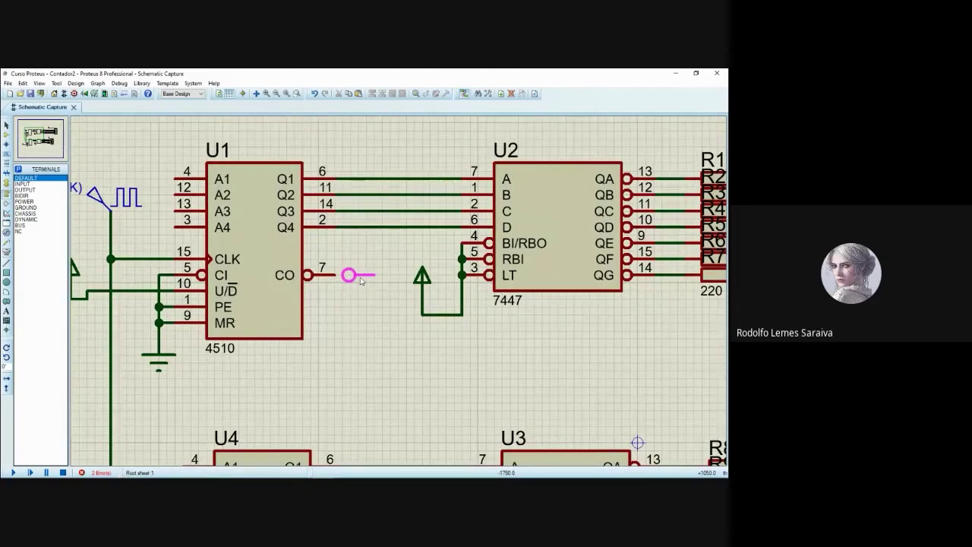
{"action": "key", "text": "KP_Add"}
{"action": "key", "text": "KP_Add"}
{"action": "left_click", "coordinate": [359, 279]}
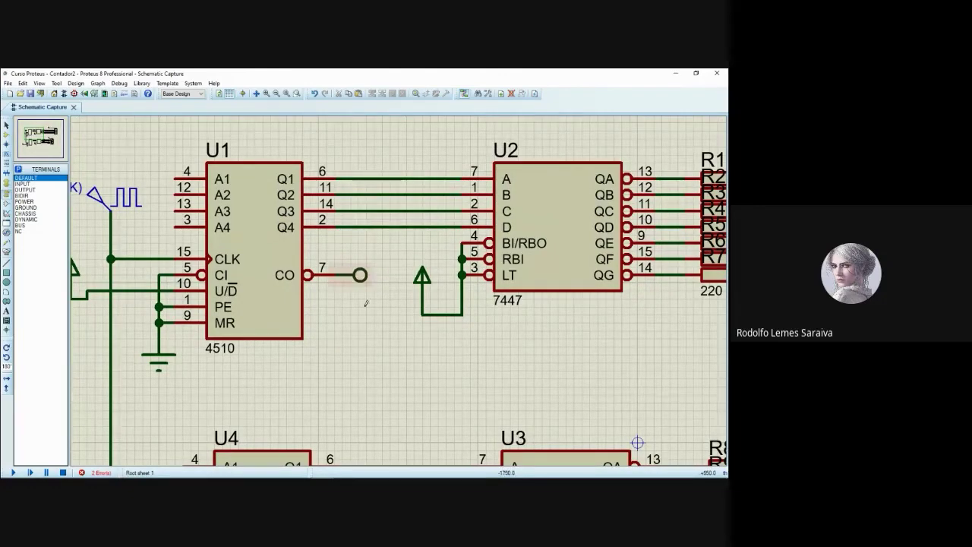
{"action": "double_click", "coordinate": [359, 277]}
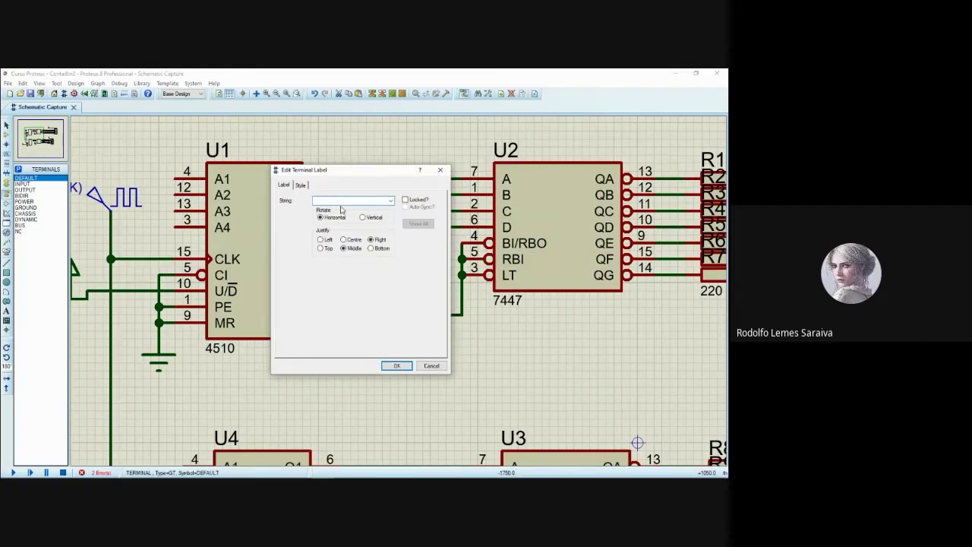
{"action": "type", "text": "CO"}
{"action": "left_click", "coordinate": [397, 366]}
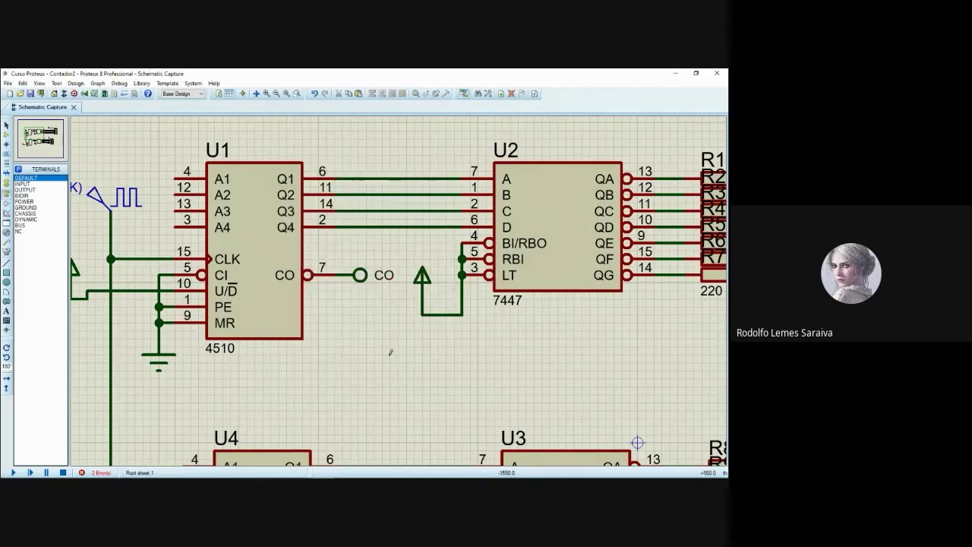
Change the label of the terminal on U1's CO pin to Carry.
{"action": "double_click", "coordinate": [384, 278]}
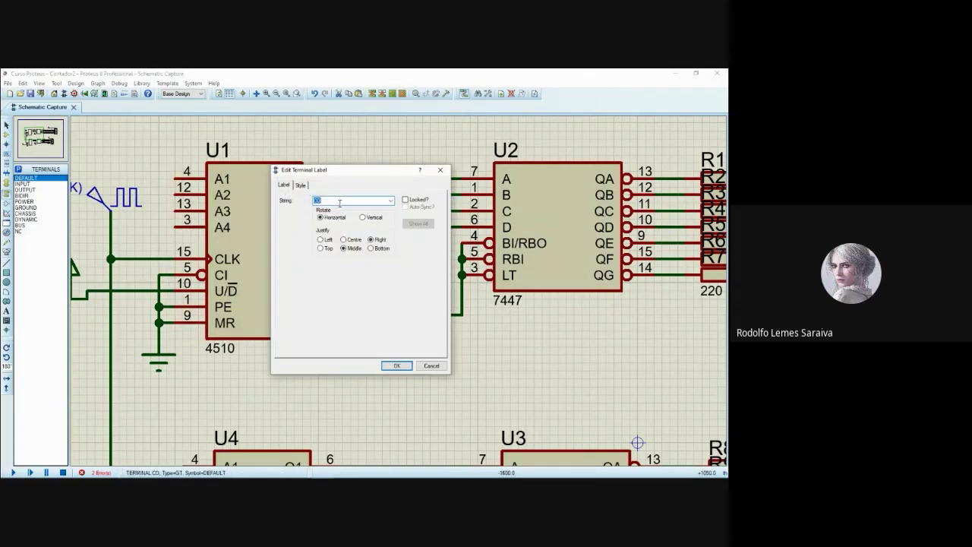
{"action": "left_click", "coordinate": [339, 203]}
{"action": "type", "text": "A"}
{"action": "left_click", "coordinate": [396, 366]}
{"action": "left_click", "coordinate": [366, 282]}
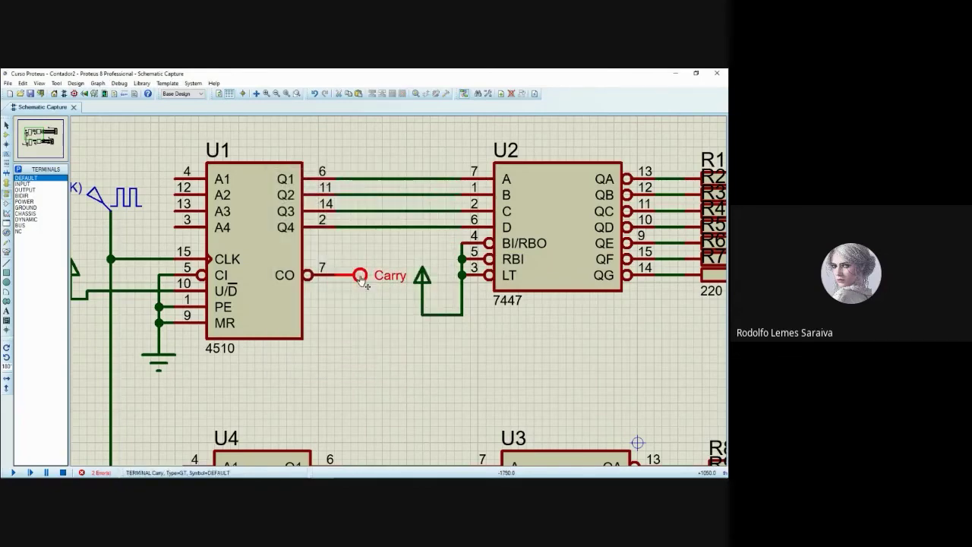
Place a default terminal facing U4's CI pin, attached to that pin, and label it Carry.
{"action": "scroll", "coordinate": [340, 373], "scroll_direction": "down", "scroll_amount": 1}
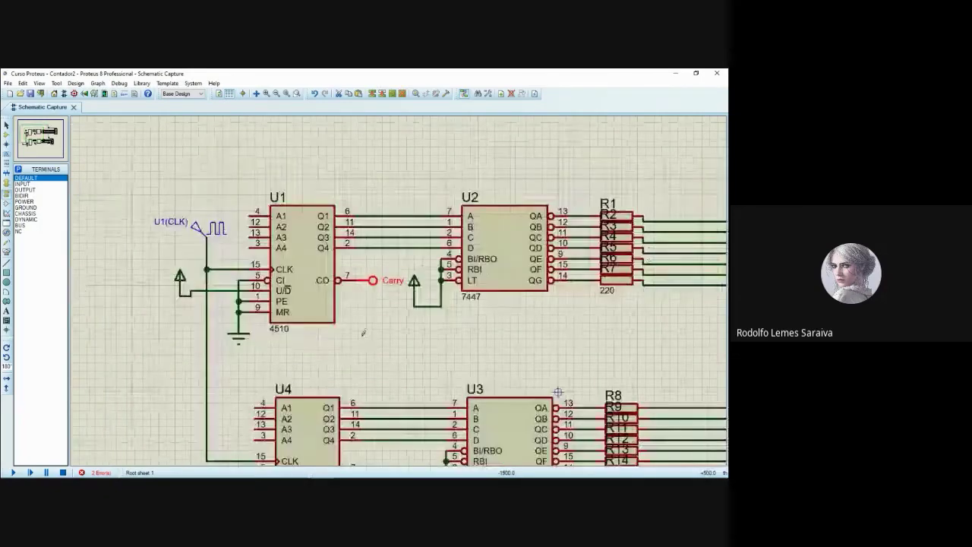
{"action": "scroll", "coordinate": [372, 261], "scroll_direction": "down", "scroll_amount": 3}
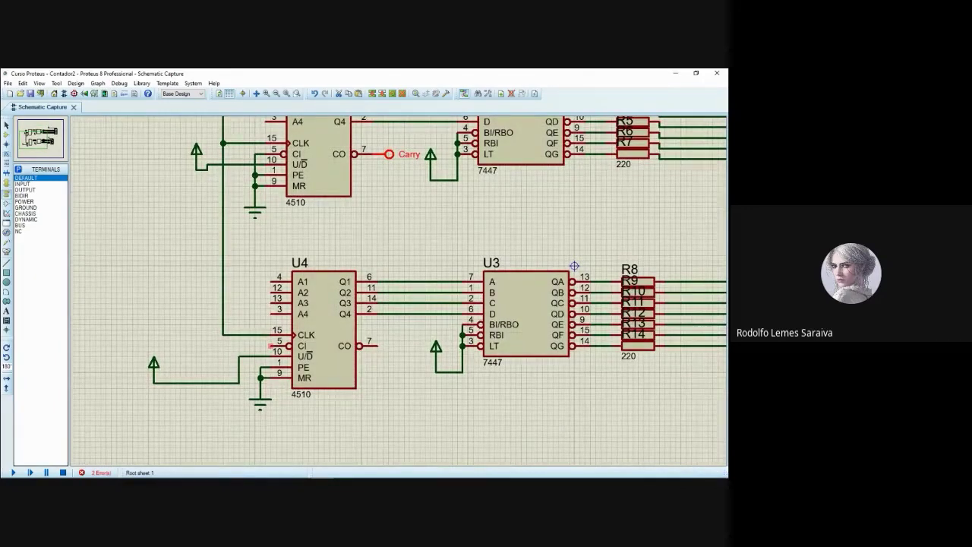
{"action": "left_click", "coordinate": [182, 321]}
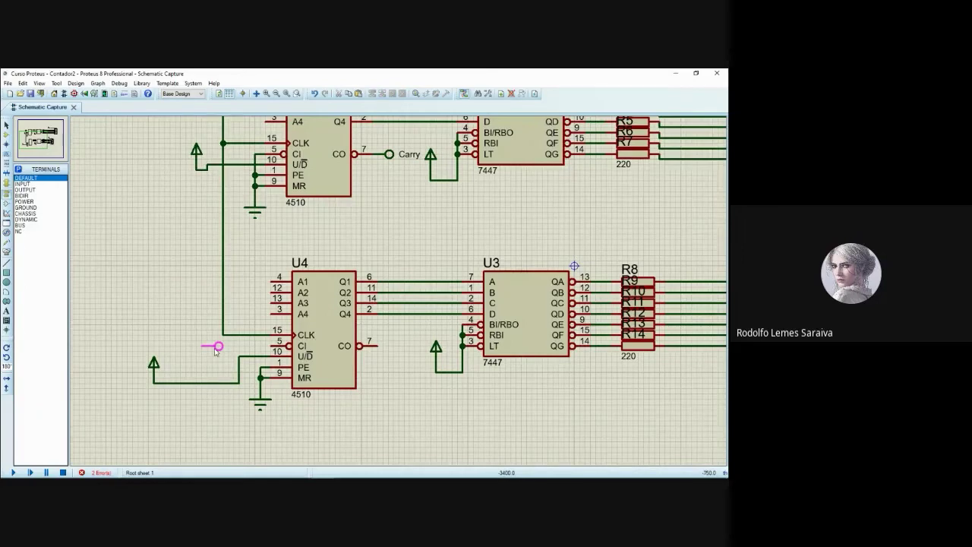
{"action": "key", "text": "KP_Add"}
{"action": "key", "text": "KP_Add"}
{"action": "left_click", "coordinate": [262, 350]}
{"action": "double_click", "coordinate": [257, 347]}
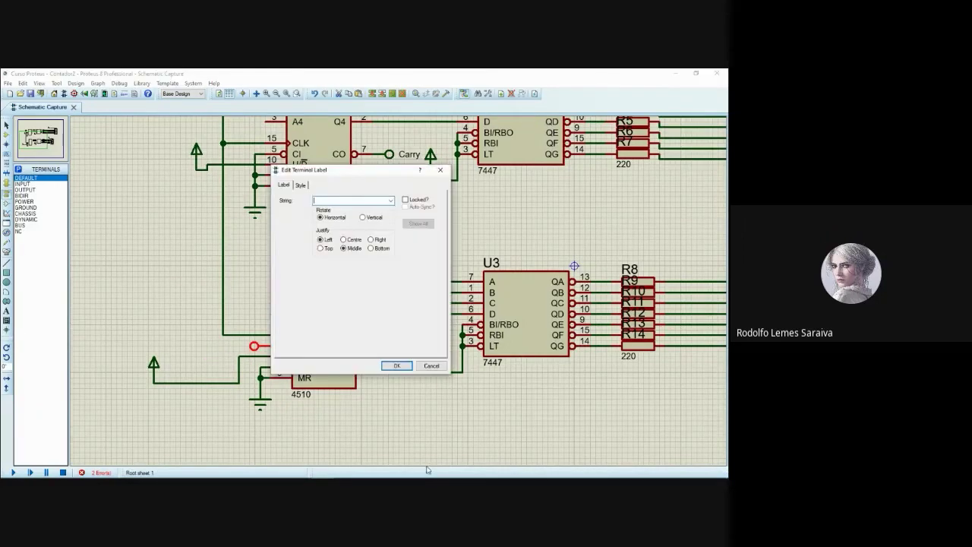
{"action": "type", "text": "Carry"}
{"action": "key", "text": "Return"}
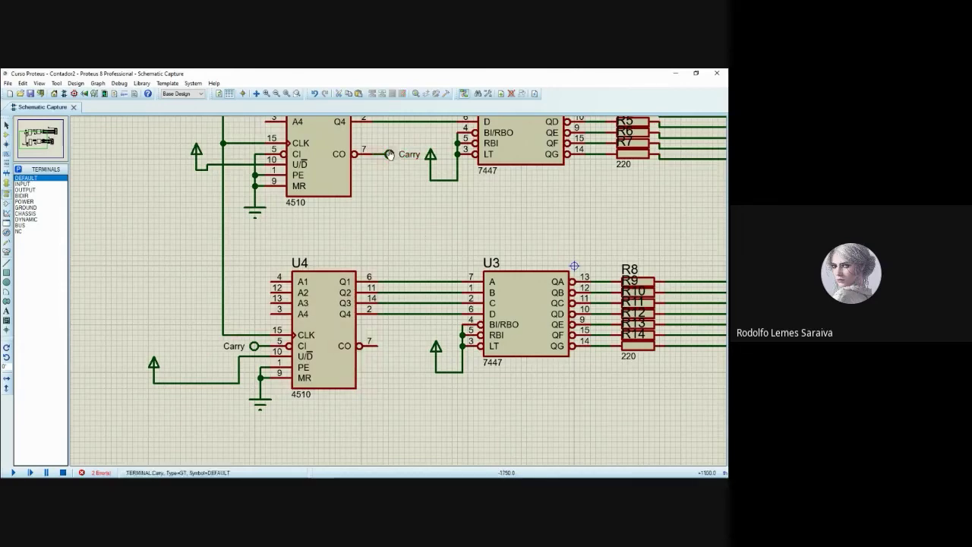
Try replacing both Carry terminals with a direct wire from U1's CO pin to U4's CI pin.
{"action": "right_click", "coordinate": [255, 346]}
{"action": "right_click", "coordinate": [254, 346]}
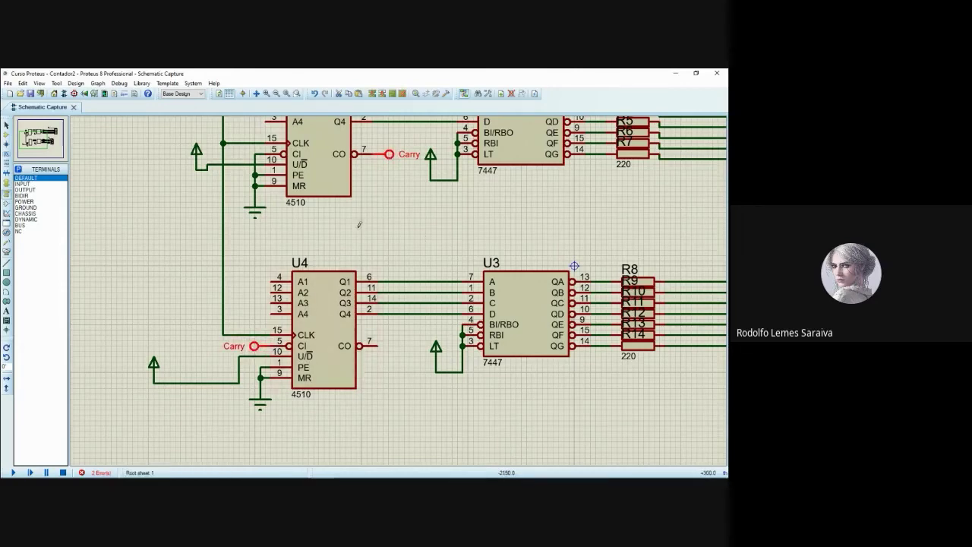
{"action": "right_click", "coordinate": [383, 154]}
{"action": "right_click", "coordinate": [384, 154]}
{"action": "left_click", "coordinate": [376, 154]}
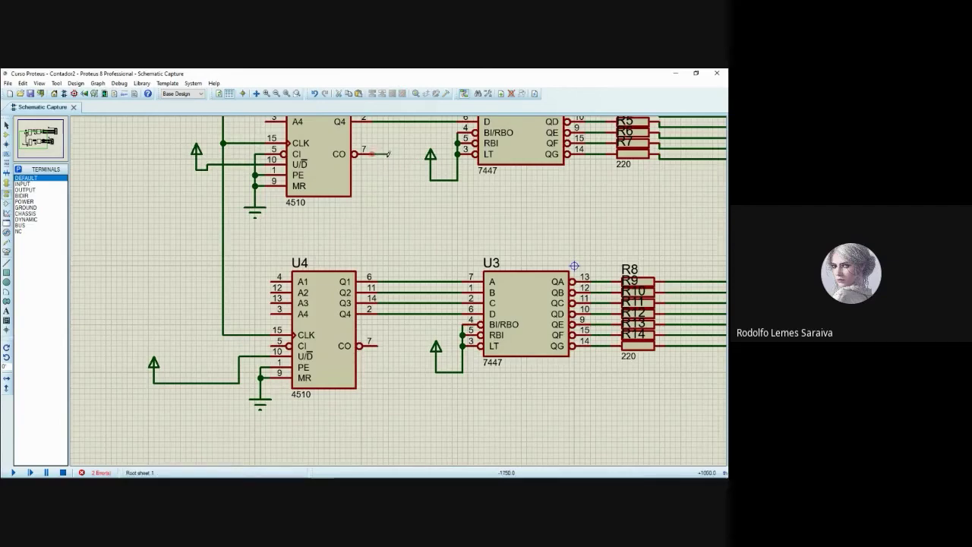
{"action": "left_click", "coordinate": [207, 239]}
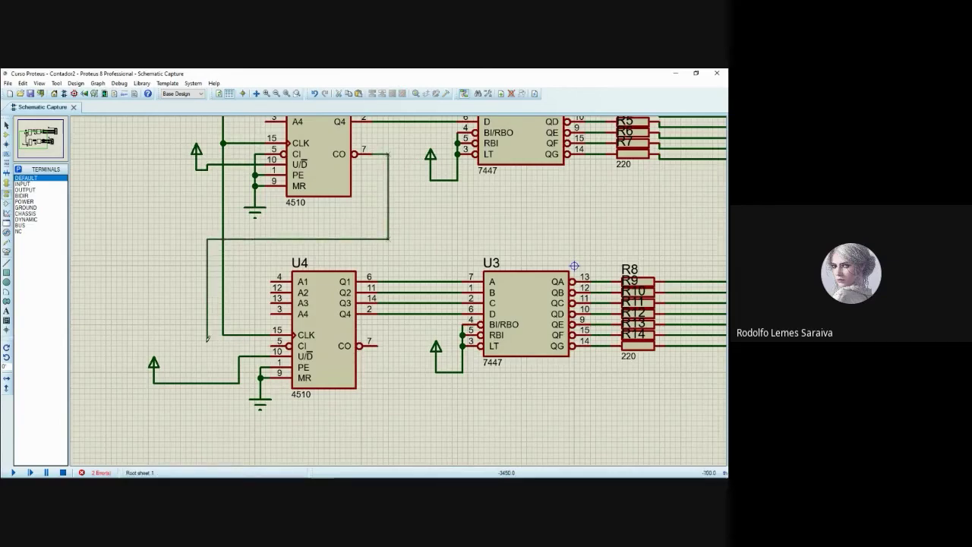
{"action": "left_click", "coordinate": [273, 345]}
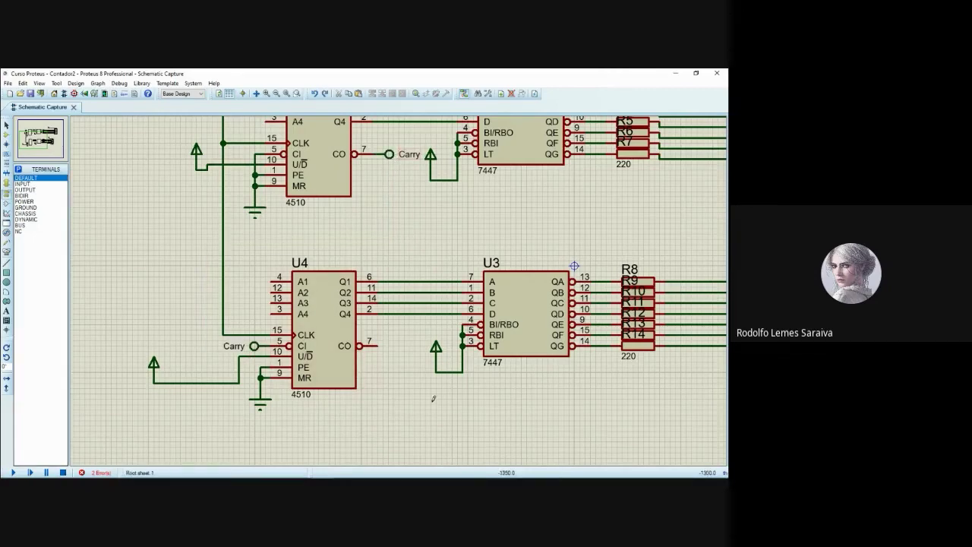
{"action": "scroll", "coordinate": [408, 412], "scroll_direction": "down", "scroll_amount": 1}
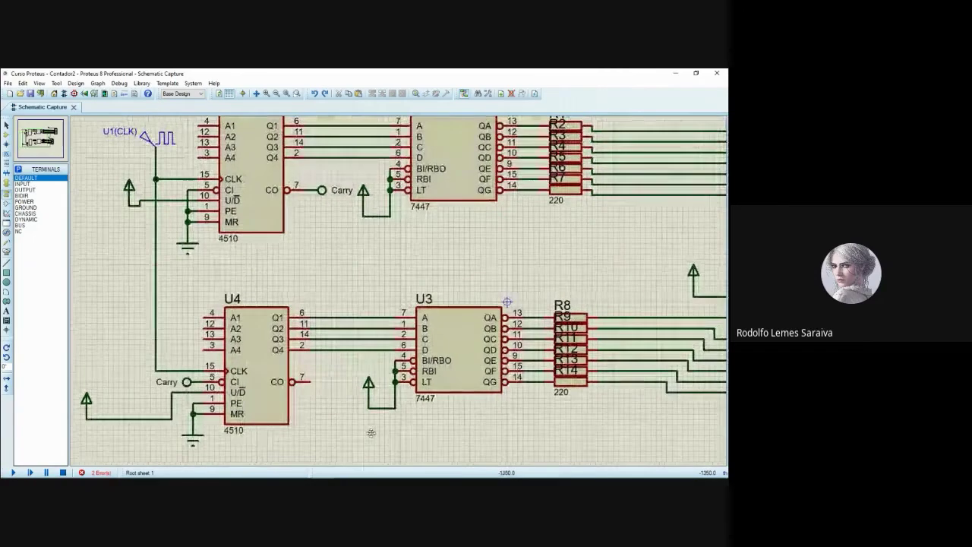
{"action": "scroll", "coordinate": [356, 427], "scroll_direction": "up", "scroll_amount": 1}
{"action": "scroll", "coordinate": [339, 421], "scroll_direction": "down", "scroll_amount": 1}
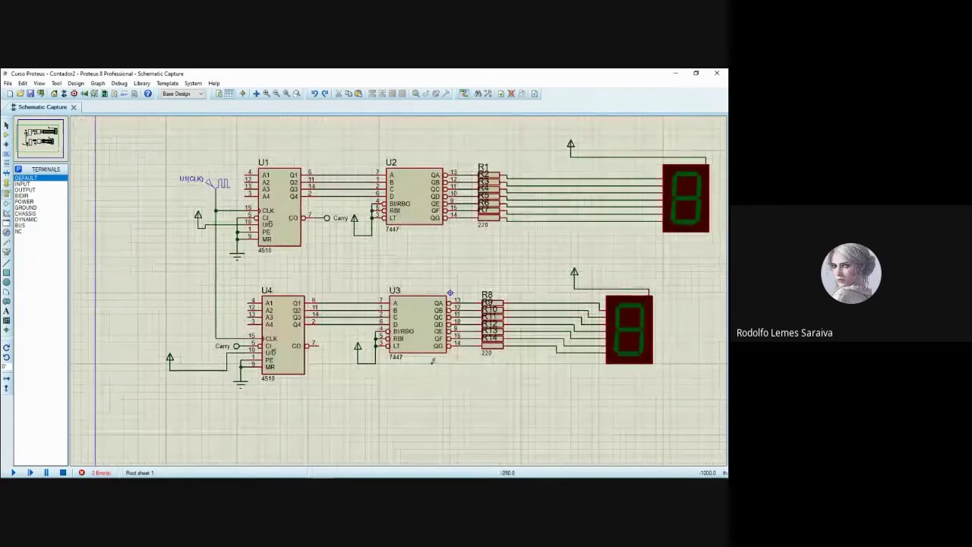
{"action": "left_click_drag", "start_coordinate": [401, 376], "coordinate": [375, 375]}
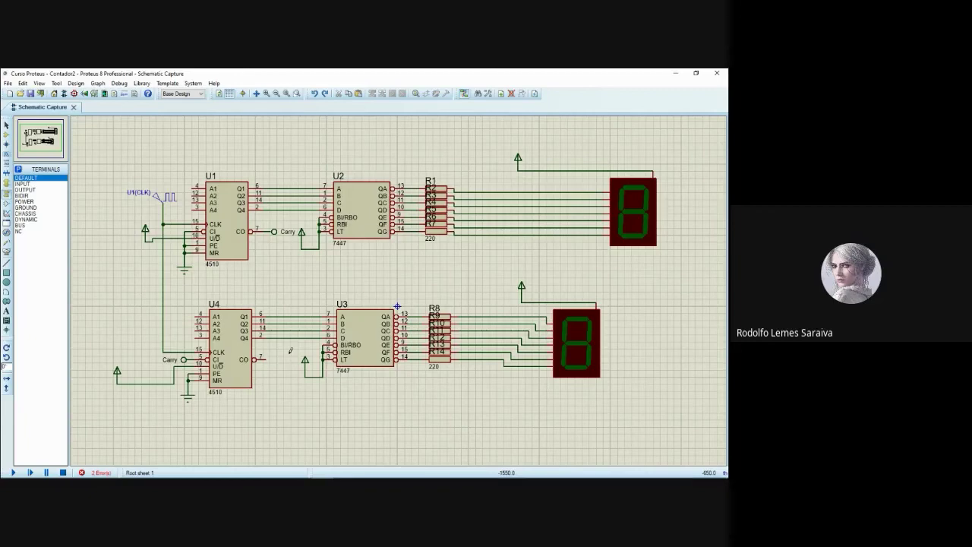
{"action": "middle_click", "coordinate": [367, 275]}
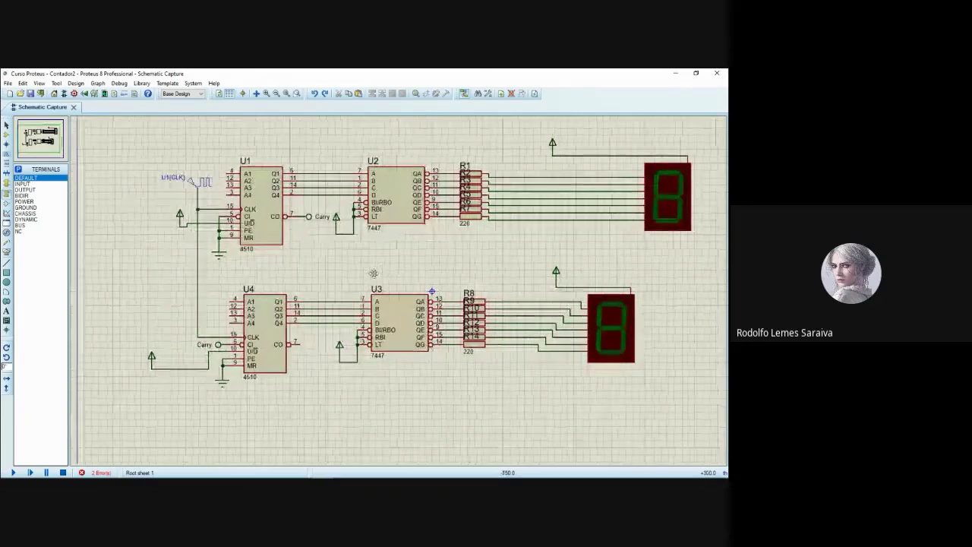
{"action": "left_click", "coordinate": [366, 276]}
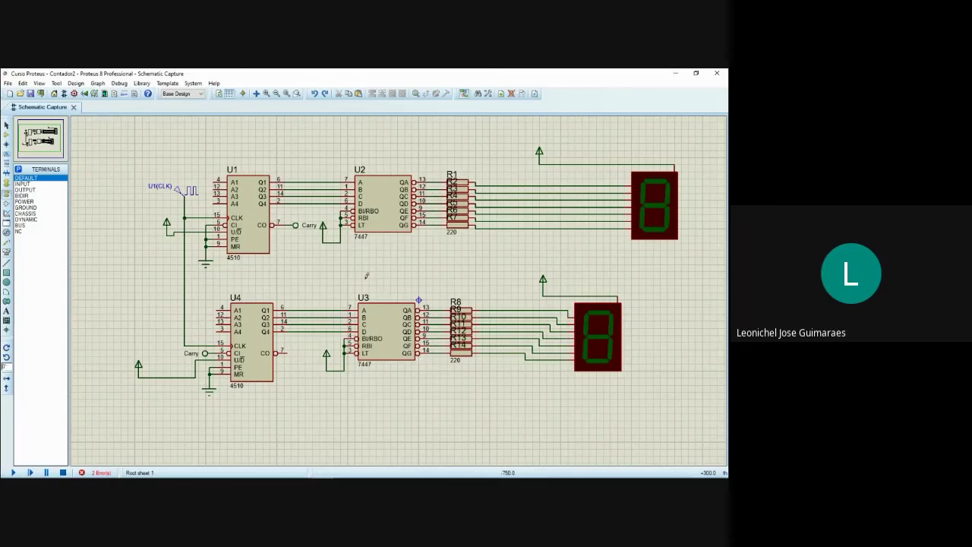
Examine both counter stages closely, especially U1's U/D wiring where it crosses the clock line and its control pins.
{"action": "left_click", "coordinate": [395, 339]}
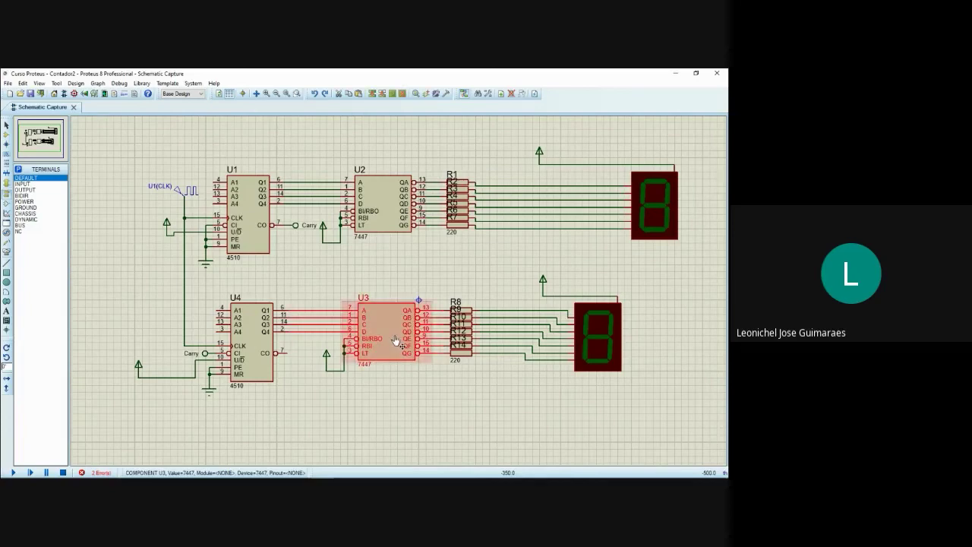
{"action": "left_click", "coordinate": [251, 210]}
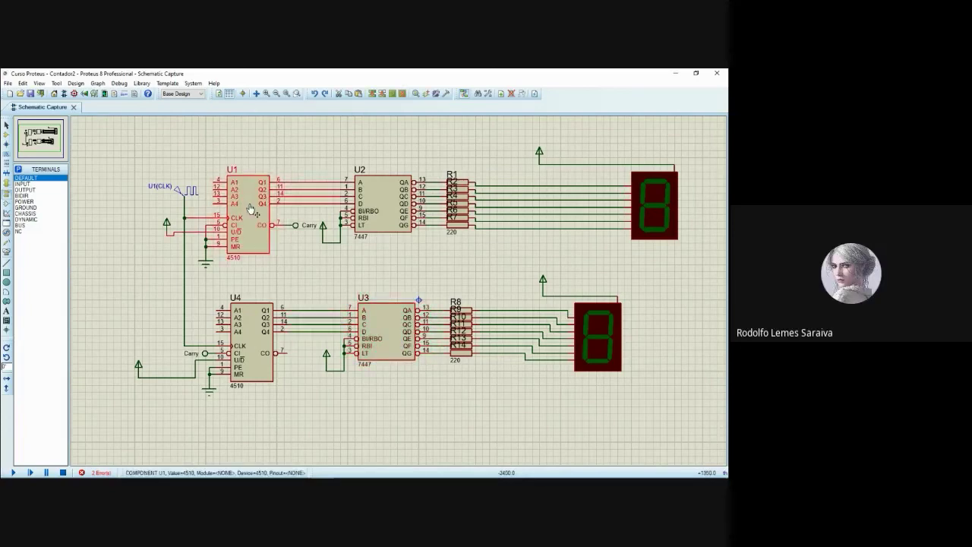
{"action": "left_click", "coordinate": [302, 264]}
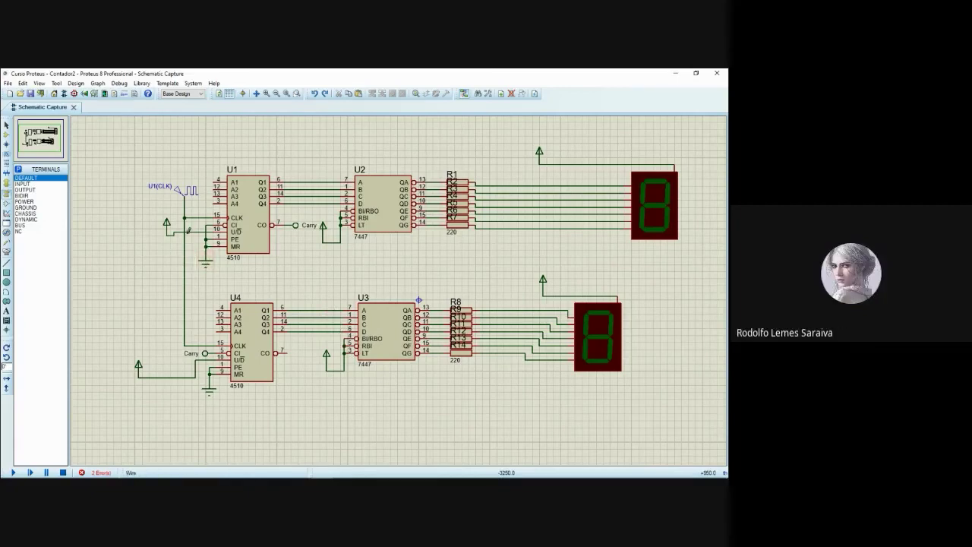
{"action": "left_click", "coordinate": [244, 202]}
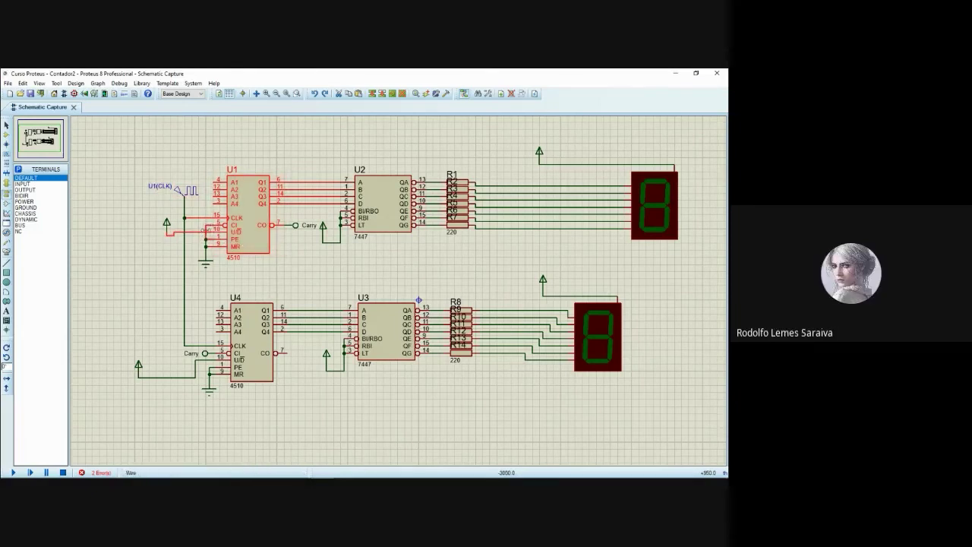
{"action": "scroll", "coordinate": [209, 226], "scroll_direction": "up", "scroll_amount": 2}
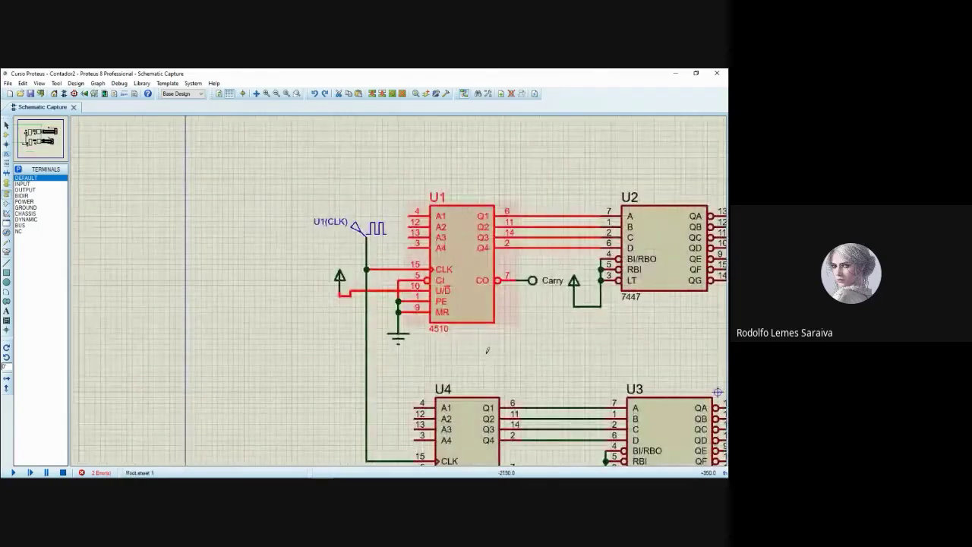
{"action": "scroll", "coordinate": [388, 288], "scroll_direction": "up", "scroll_amount": 1}
{"action": "scroll", "coordinate": [366, 293], "scroll_direction": "up", "scroll_amount": 1}
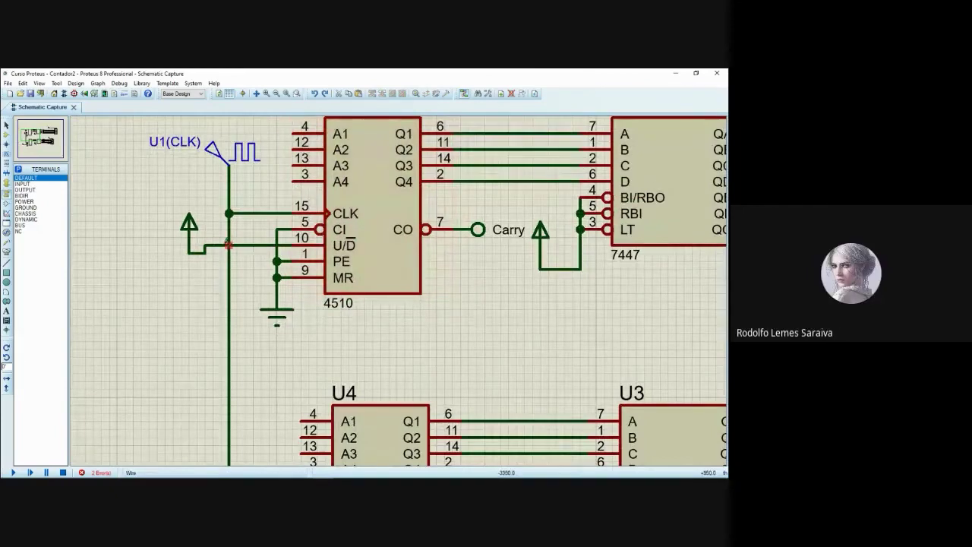
{"action": "scroll", "coordinate": [486, 293], "scroll_direction": "down", "scroll_amount": 2}
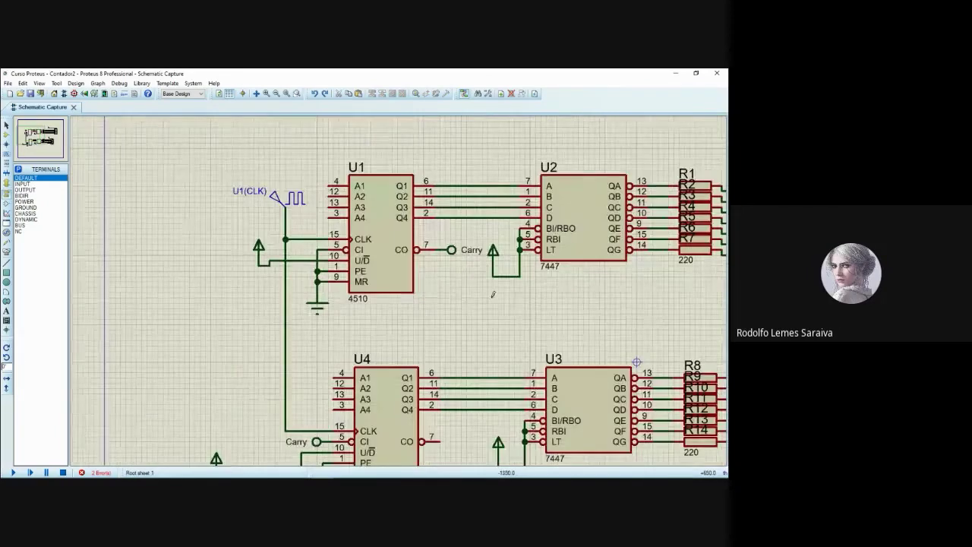
{"action": "scroll", "coordinate": [344, 284], "scroll_direction": "down", "scroll_amount": 1}
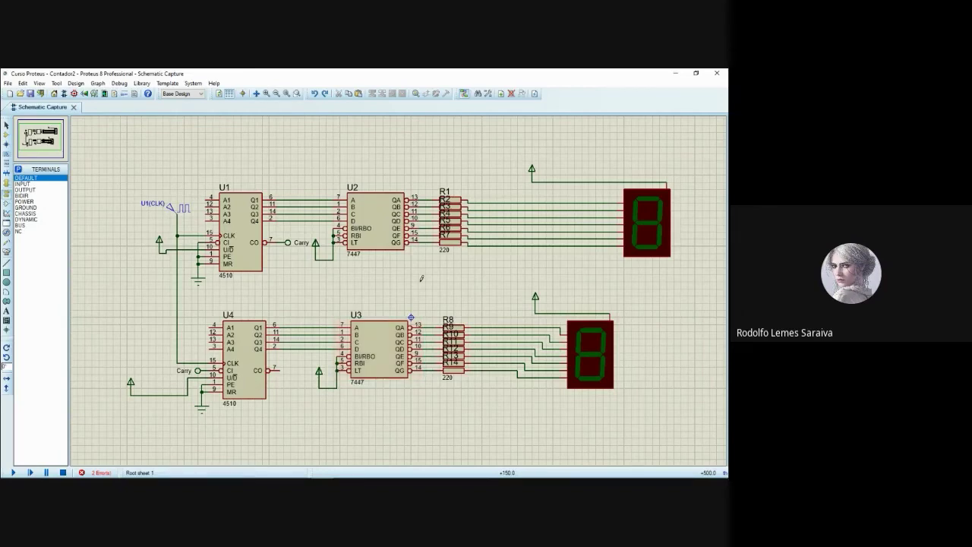
Close the counter project and create a project named Arduino2 with the DEFAULT schematic template, no PCB layout and no firmware.
{"action": "left_click", "coordinate": [41, 93]}
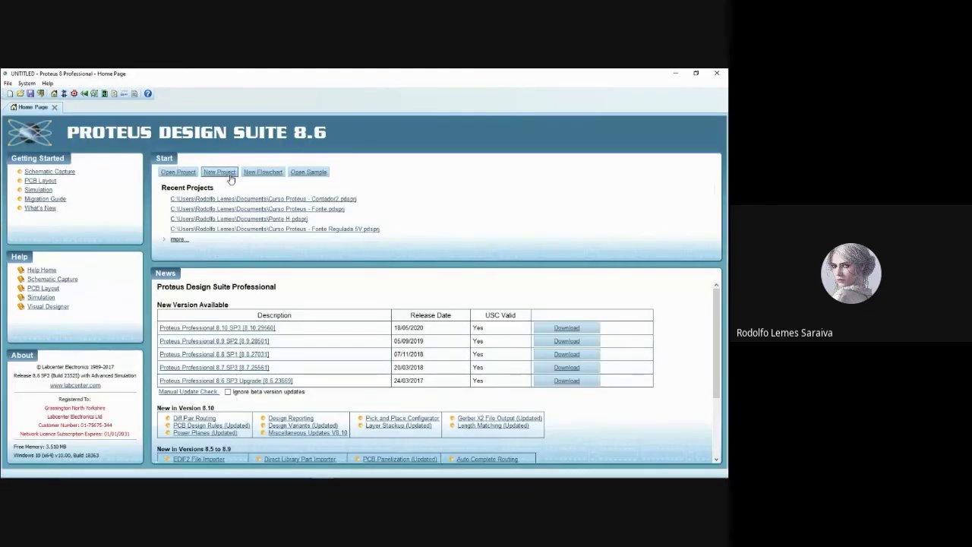
{"action": "left_click", "coordinate": [220, 173]}
{"action": "triple_click", "coordinate": [296, 180]}
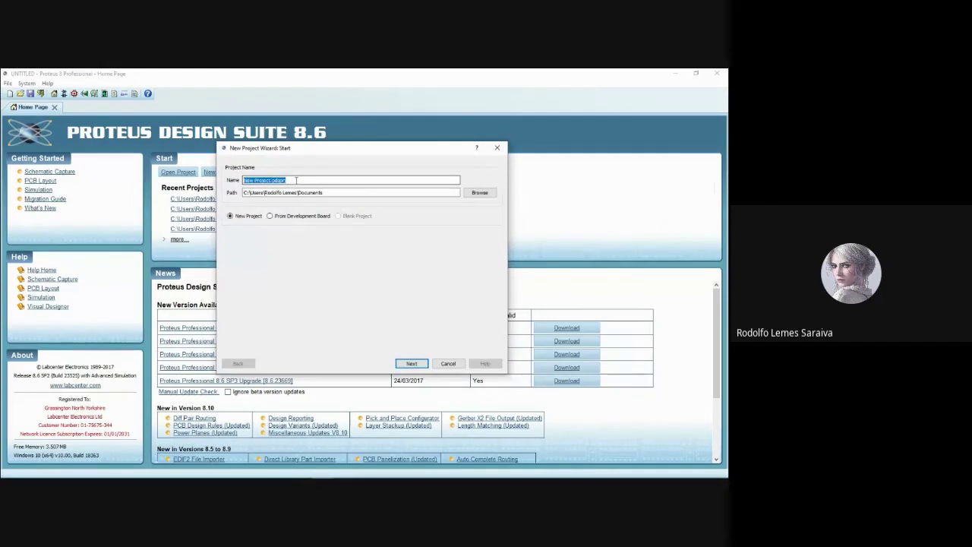
{"action": "type", "text": "Arduino2"}
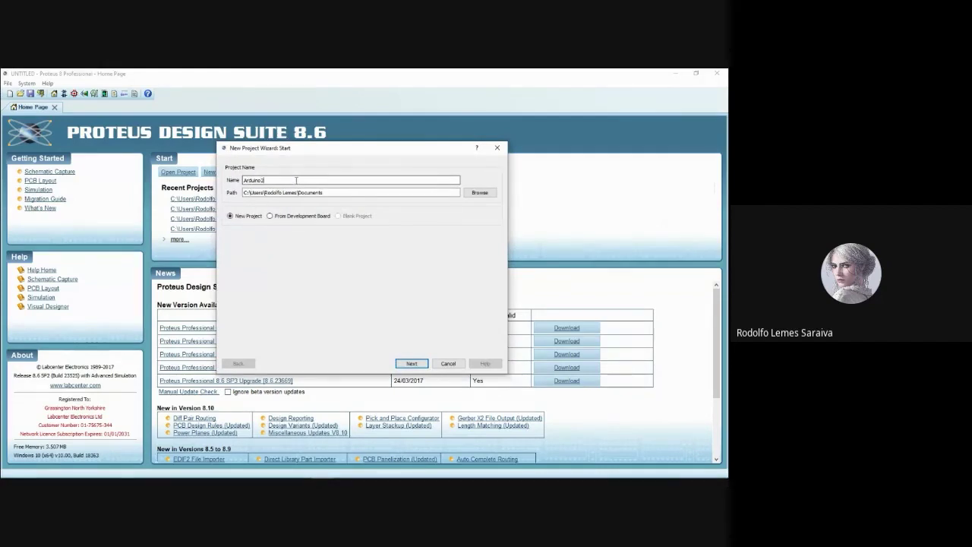
{"action": "left_click", "coordinate": [410, 363]}
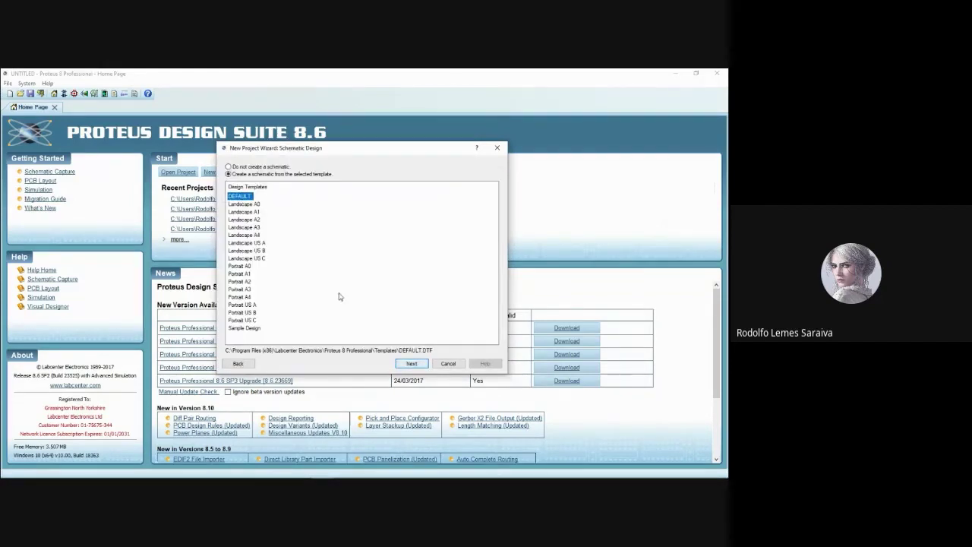
{"action": "left_click", "coordinate": [410, 363]}
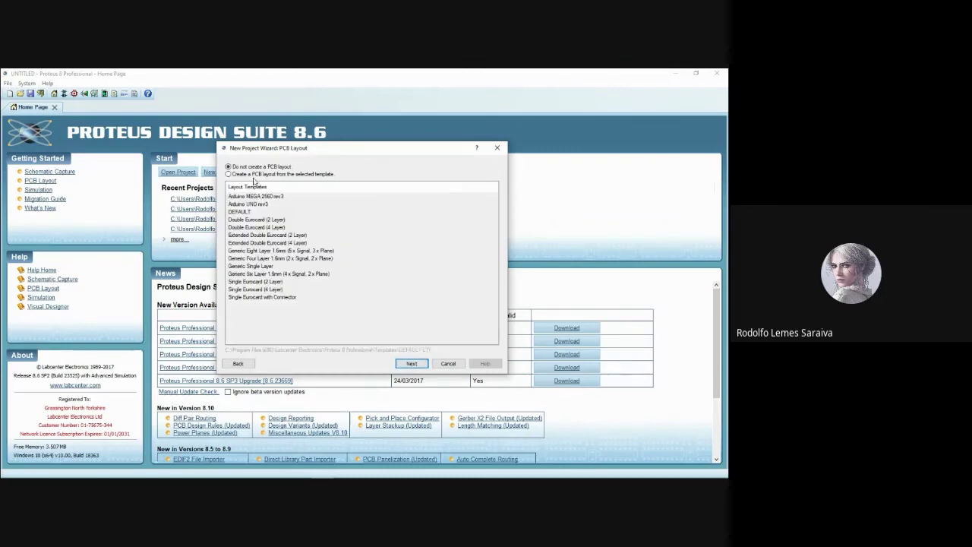
{"action": "left_click", "coordinate": [424, 364]}
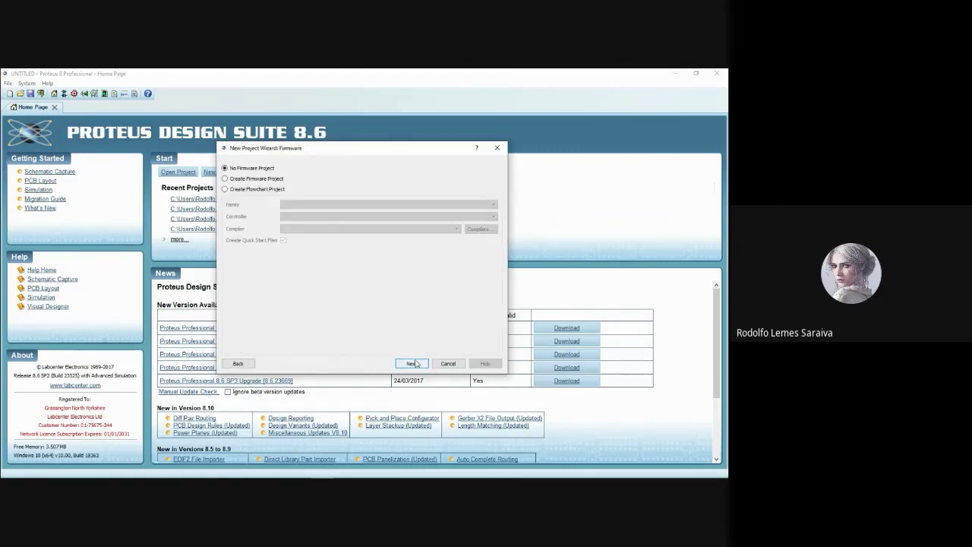
{"action": "left_click", "coordinate": [415, 362]}
{"action": "left_click", "coordinate": [410, 362]}
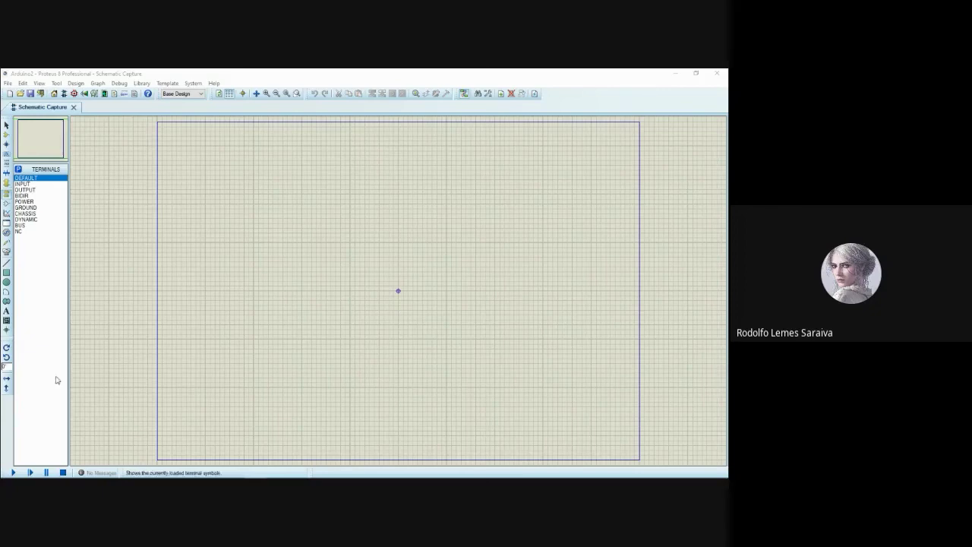
Switch to the browser and find the Proteus library installation section in the Instructables guide How to Simulate Arduino in Proteus.
{"action": "left_click", "coordinate": [246, 262]}
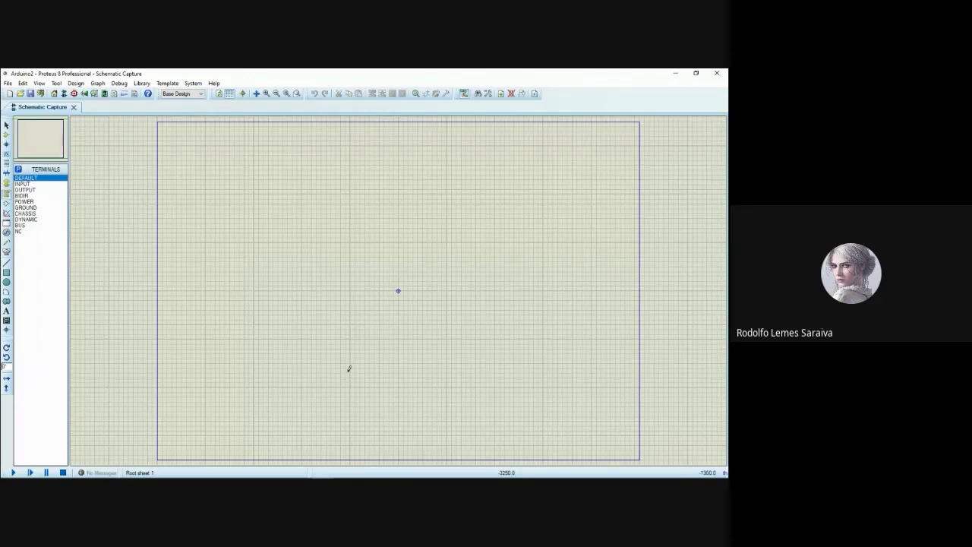
{"action": "mouse_move", "coordinate": [480, 472]}
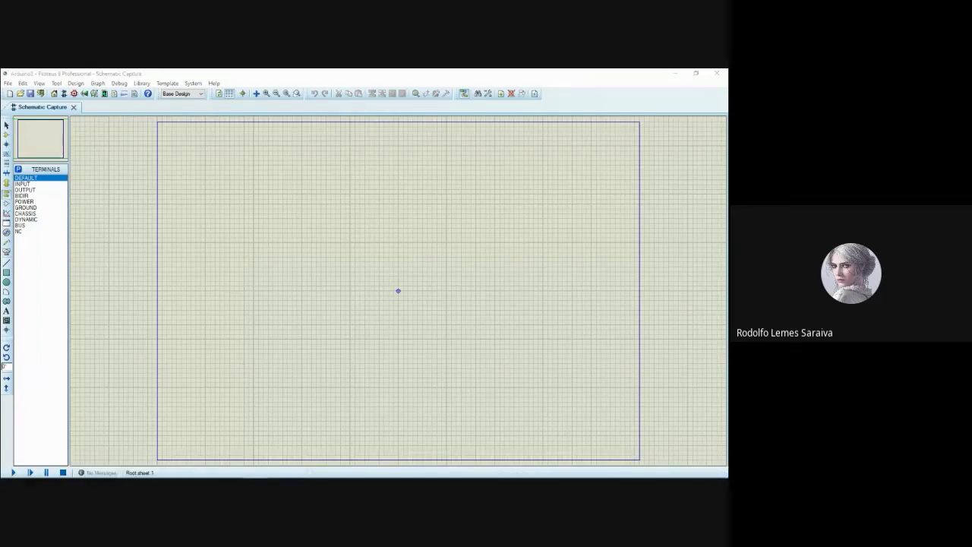
{"action": "left_click_drag", "start_coordinate": [2, 291], "coordinate": [276, 236]}
{"action": "scroll", "coordinate": [359, 212], "scroll_direction": "down", "scroll_amount": 10}
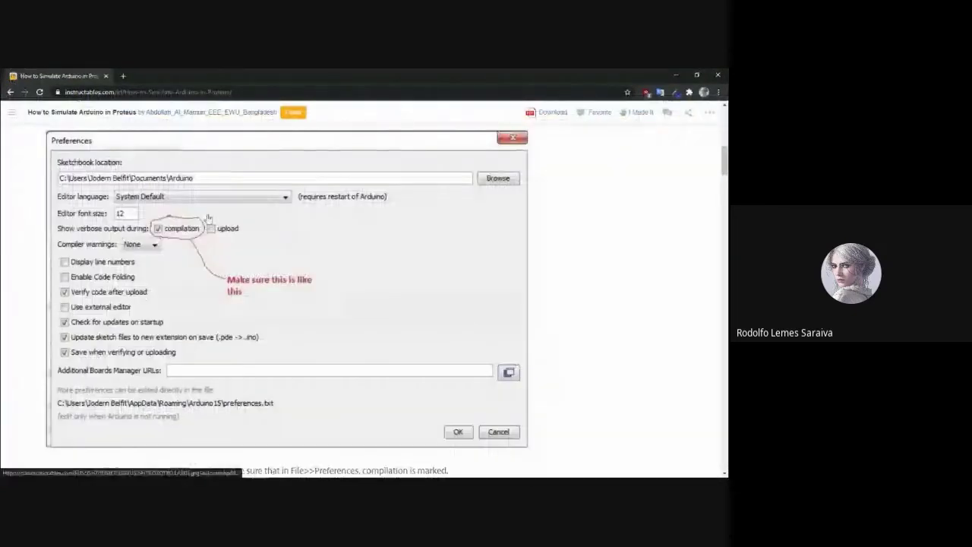
{"action": "scroll", "coordinate": [301, 253], "scroll_direction": "down", "scroll_amount": 3}
{"action": "scroll", "coordinate": [358, 263], "scroll_direction": "down", "scroll_amount": 2}
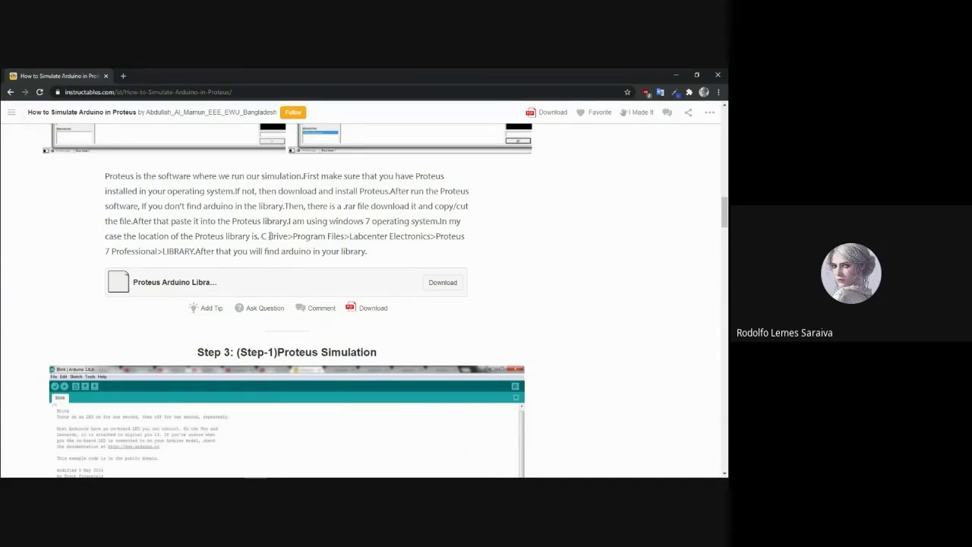
Highlight the Program Files, Labcenter Electronics and LIBRARY parts of the Proteus library path in the guide.
{"action": "left_click_drag", "start_coordinate": [294, 236], "coordinate": [345, 237]}
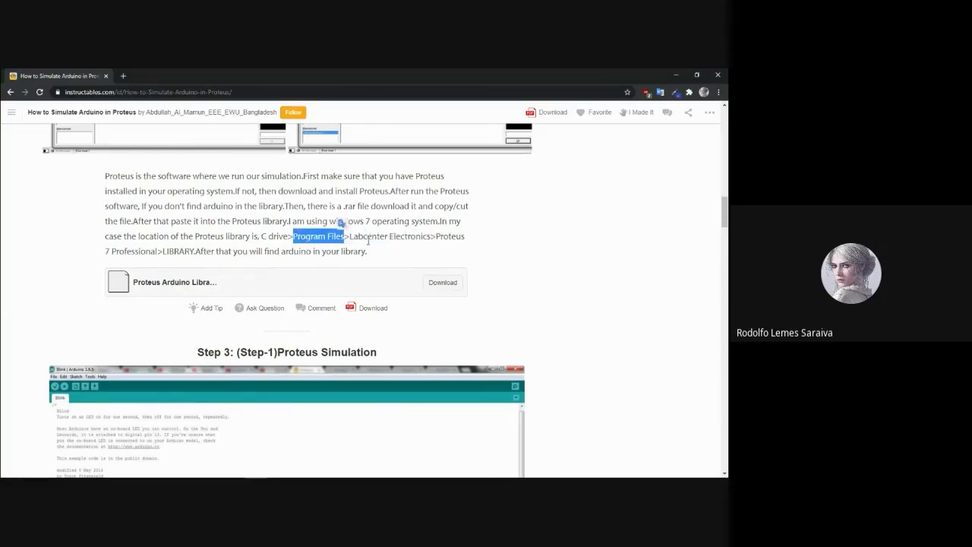
{"action": "left_click", "coordinate": [368, 242]}
{"action": "left_click_drag", "start_coordinate": [350, 236], "coordinate": [436, 236]}
{"action": "left_click", "coordinate": [161, 250]}
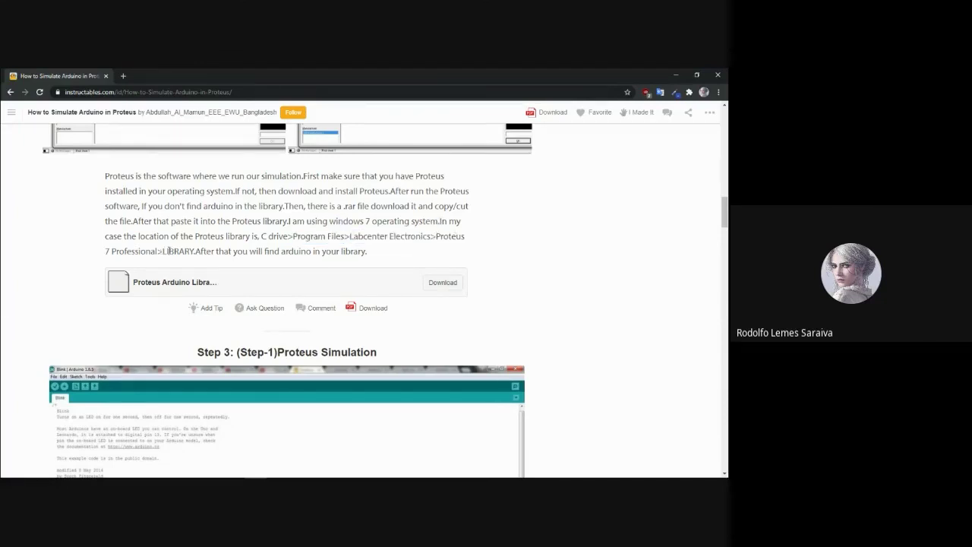
{"action": "left_click_drag", "start_coordinate": [161, 250], "coordinate": [193, 251]}
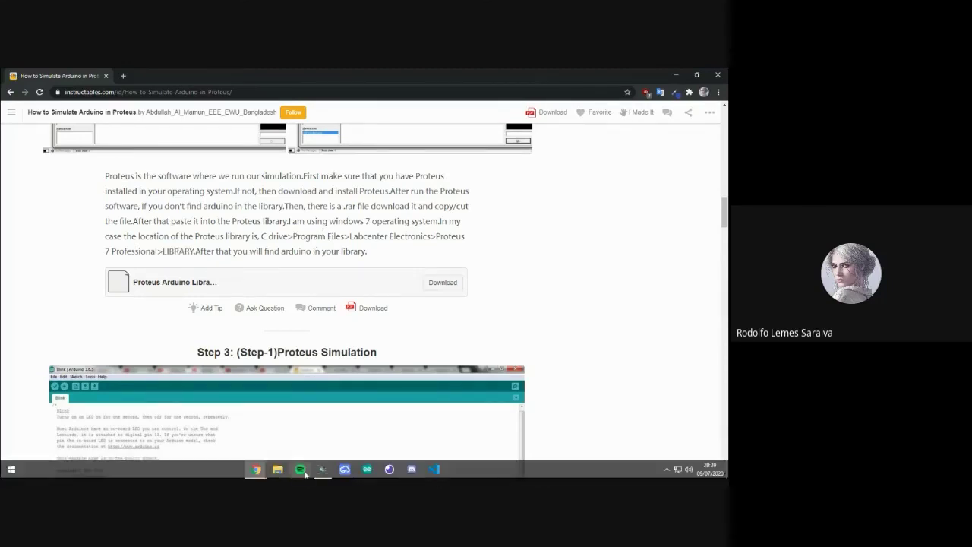
Switch back to Proteus, search the component library for arduino and add ARDUINO UNO R3 to the device list.
{"action": "left_click", "coordinate": [345, 472]}
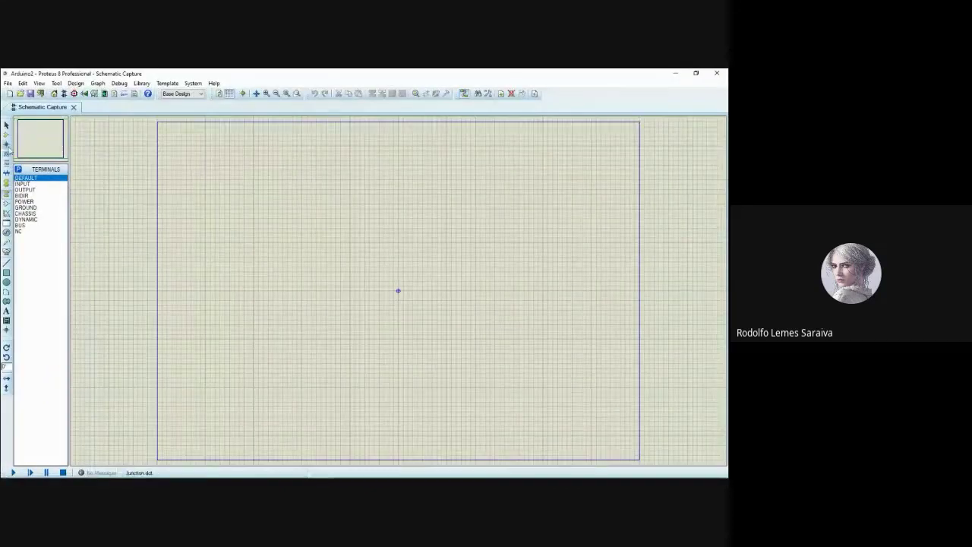
{"action": "left_click", "coordinate": [7, 134]}
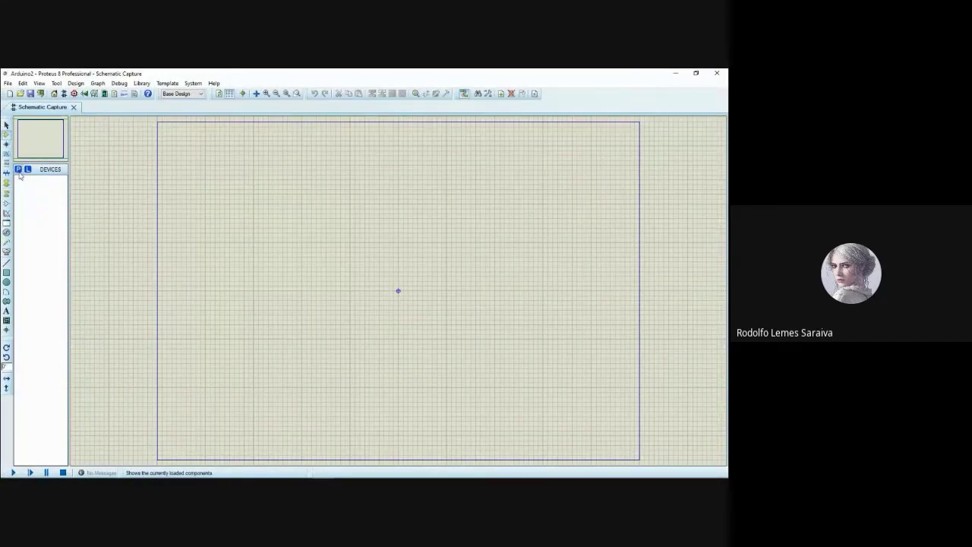
{"action": "left_click", "coordinate": [18, 169]}
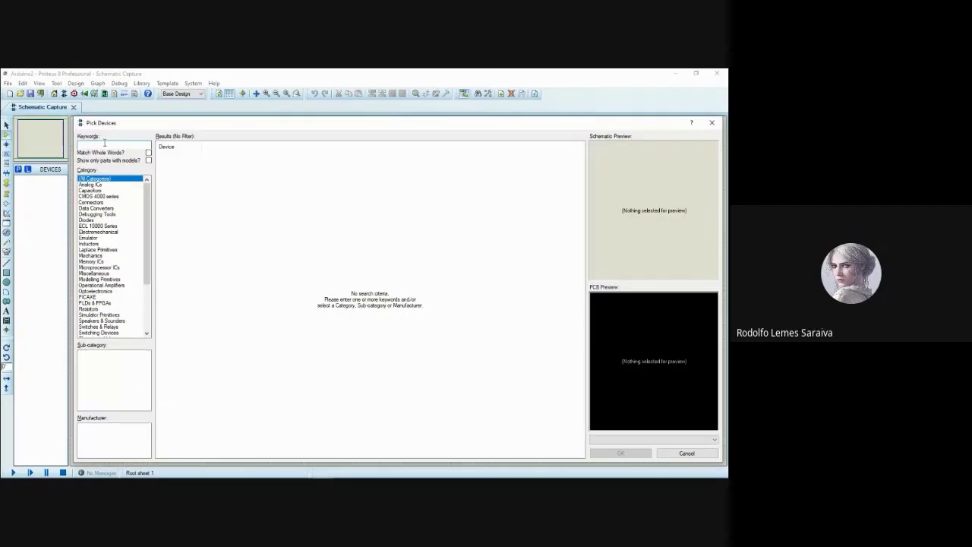
{"action": "type", "text": "arduino"}
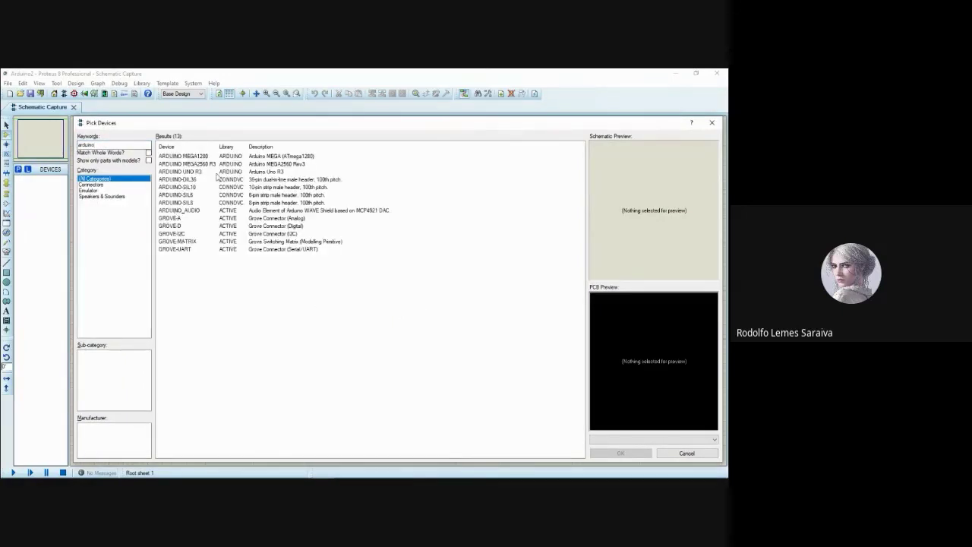
{"action": "left_click", "coordinate": [310, 173]}
{"action": "key", "text": "Up"}
{"action": "key", "text": "Up"}
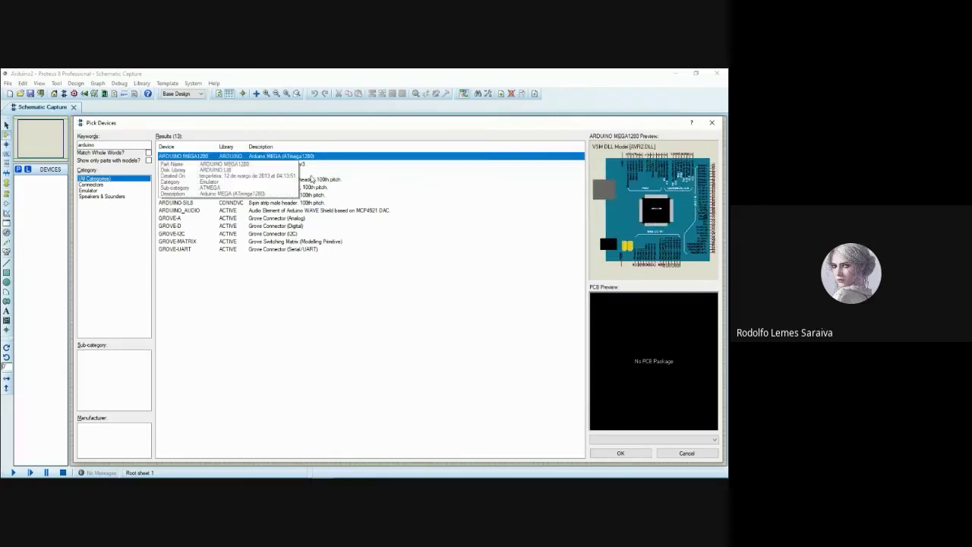
{"action": "key", "text": "Down"}
{"action": "key", "text": "Down"}
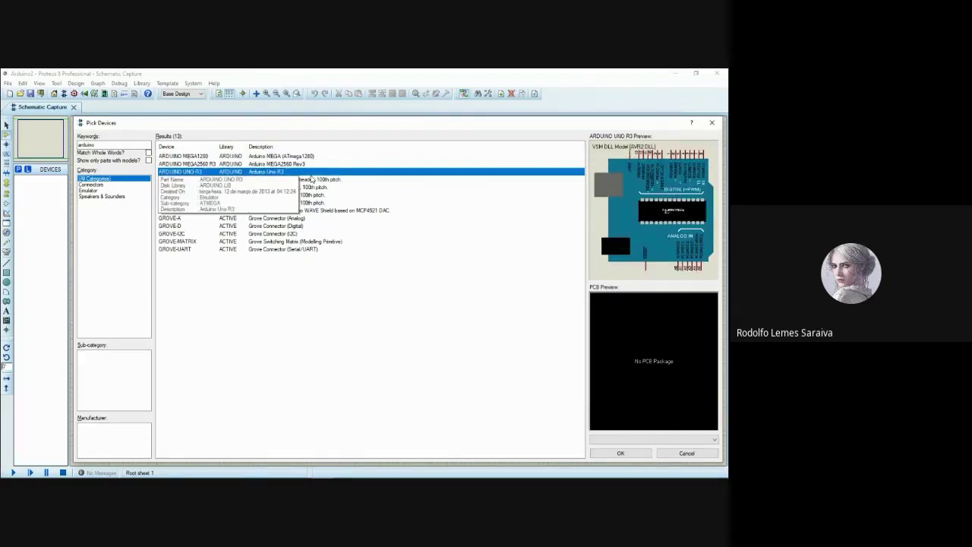
{"action": "double_click", "coordinate": [272, 173]}
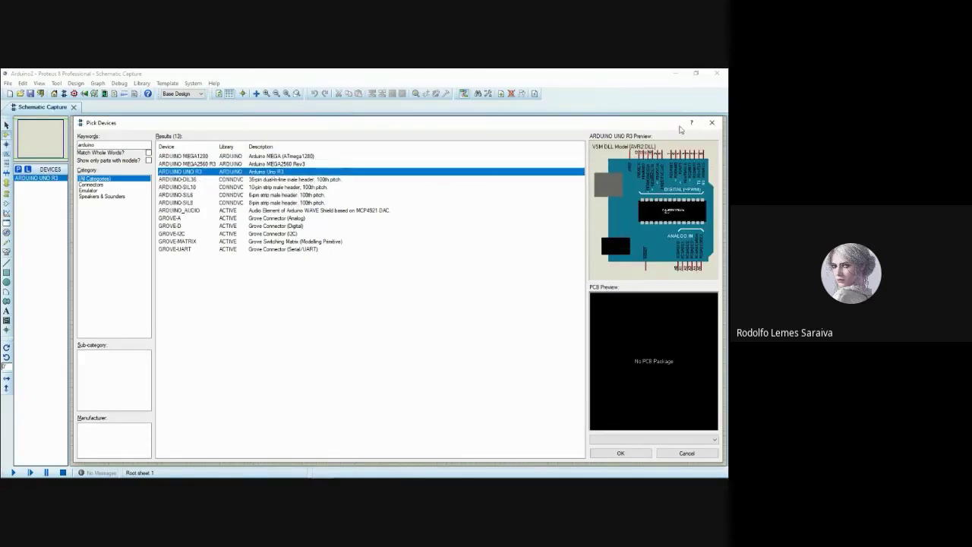
{"action": "left_click", "coordinate": [711, 122]}
Place the ARDUINO UNO R3 rotated 270° in the upper-left part of the sheet.
{"action": "left_click", "coordinate": [35, 179]}
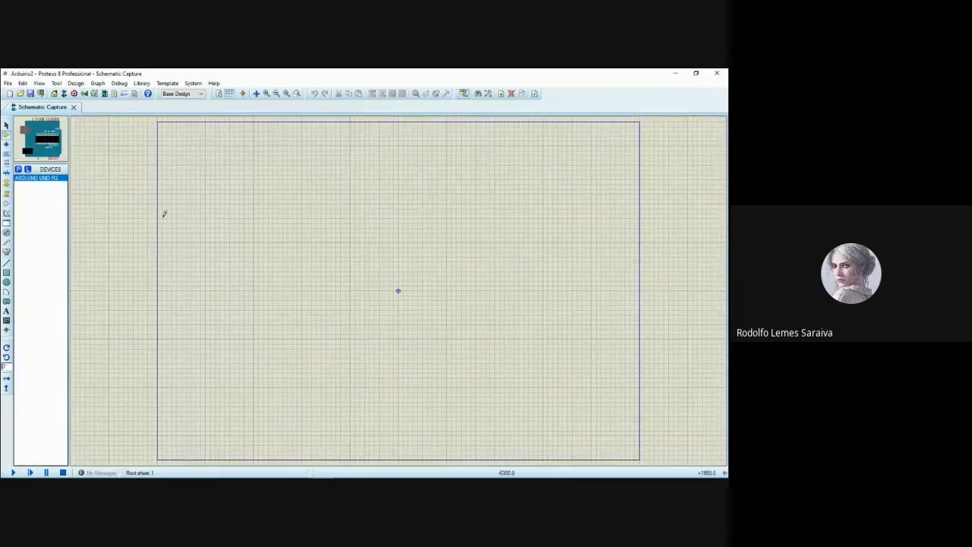
{"action": "left_click", "coordinate": [349, 242]}
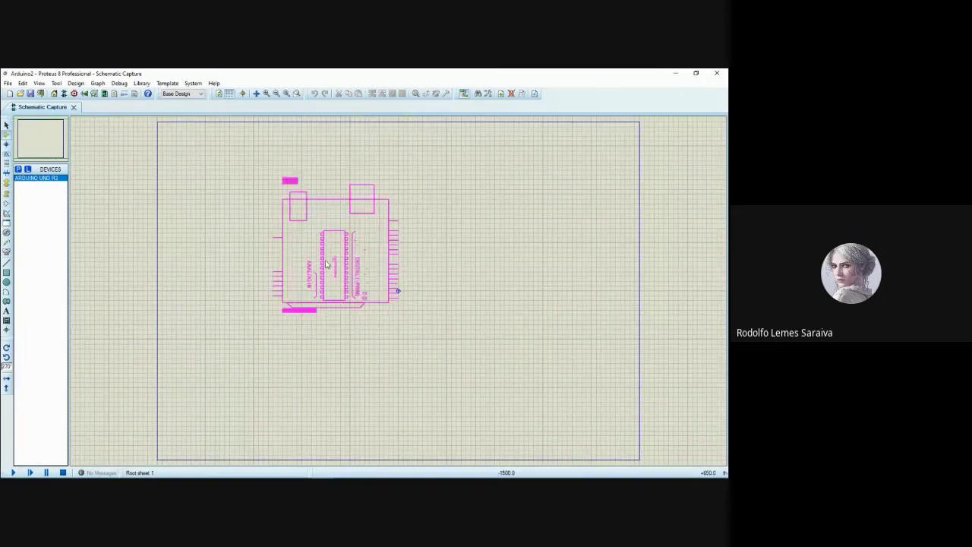
{"action": "left_click", "coordinate": [298, 225]}
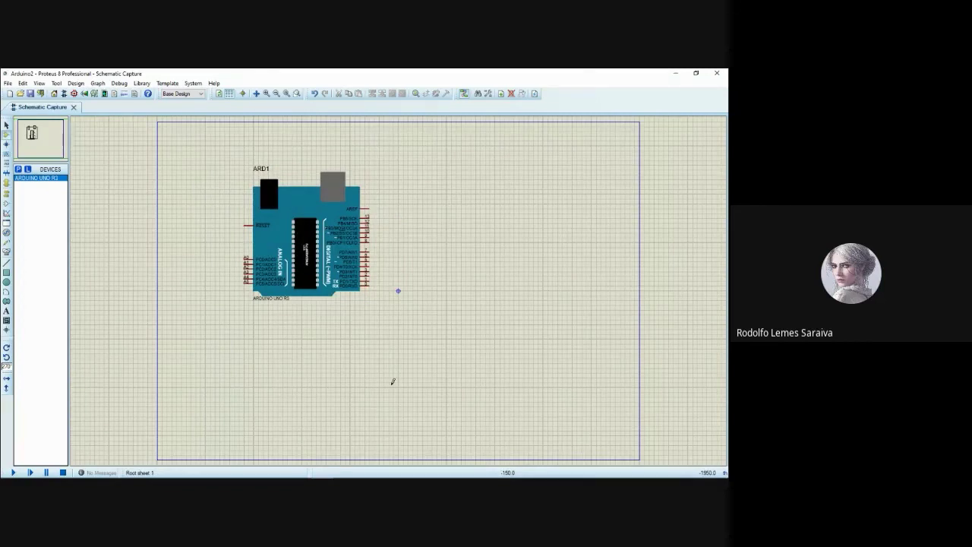
{"action": "scroll", "coordinate": [366, 353], "scroll_direction": "up", "scroll_amount": 3}
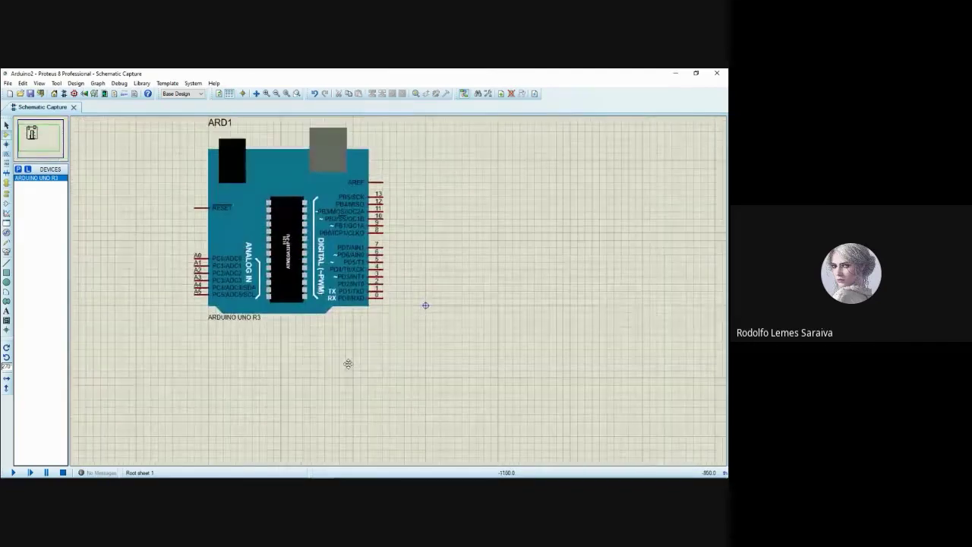
Search the component library for resistor and add the generic RES resistor to the device list.
{"action": "left_click", "coordinate": [19, 169]}
{"action": "type", "text": "resistor"}
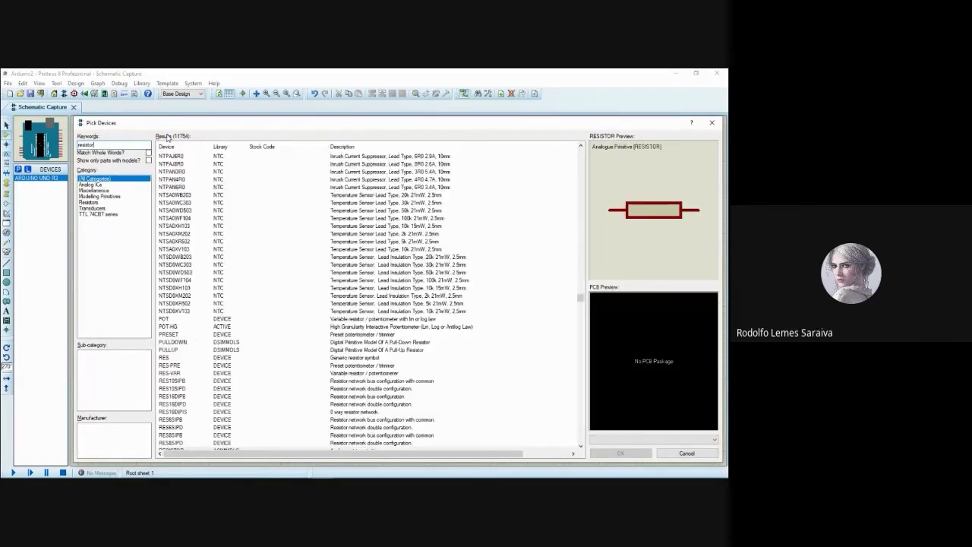
{"action": "double_click", "coordinate": [341, 359]}
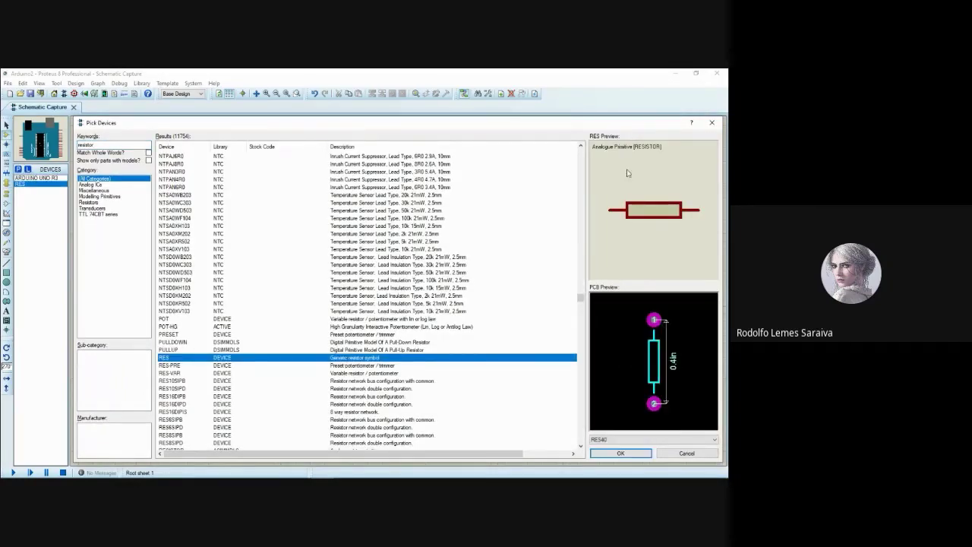
Place a RES resistor horizontally beside the Arduino Uno, level with its pin 13.
{"action": "left_click", "coordinate": [711, 122]}
{"action": "left_click", "coordinate": [21, 184]}
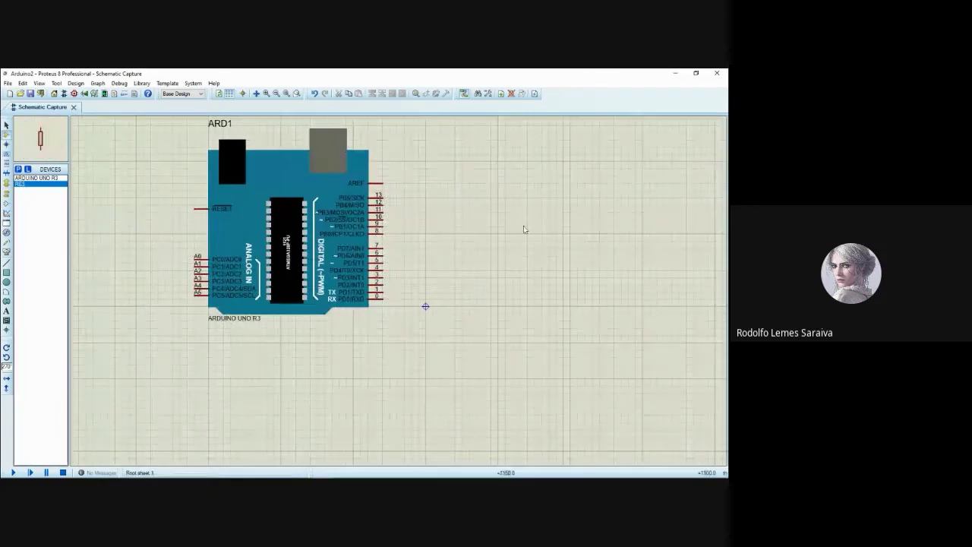
{"action": "left_click", "coordinate": [451, 197]}
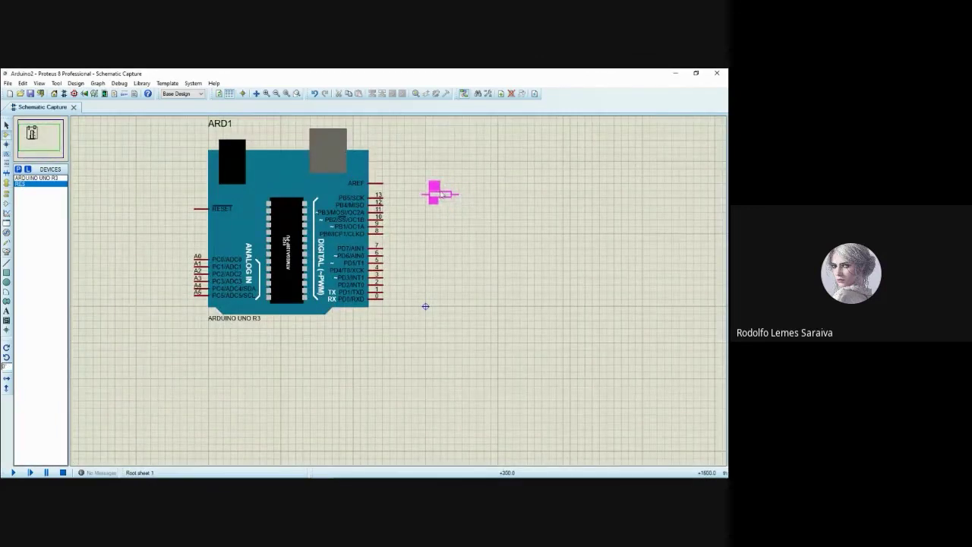
{"action": "left_click", "coordinate": [429, 197]}
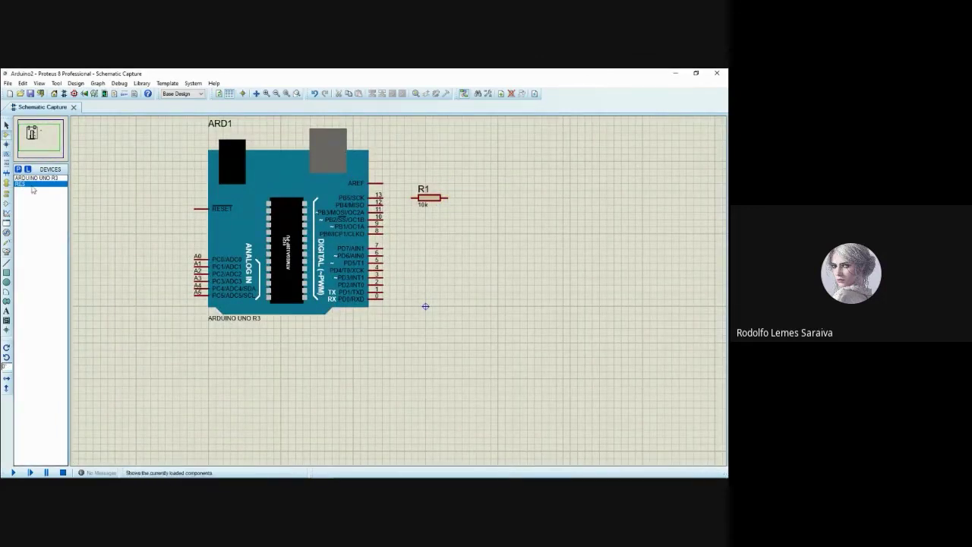
Search the component library for led and browse the animated LED models in the results.
{"action": "left_click", "coordinate": [19, 168]}
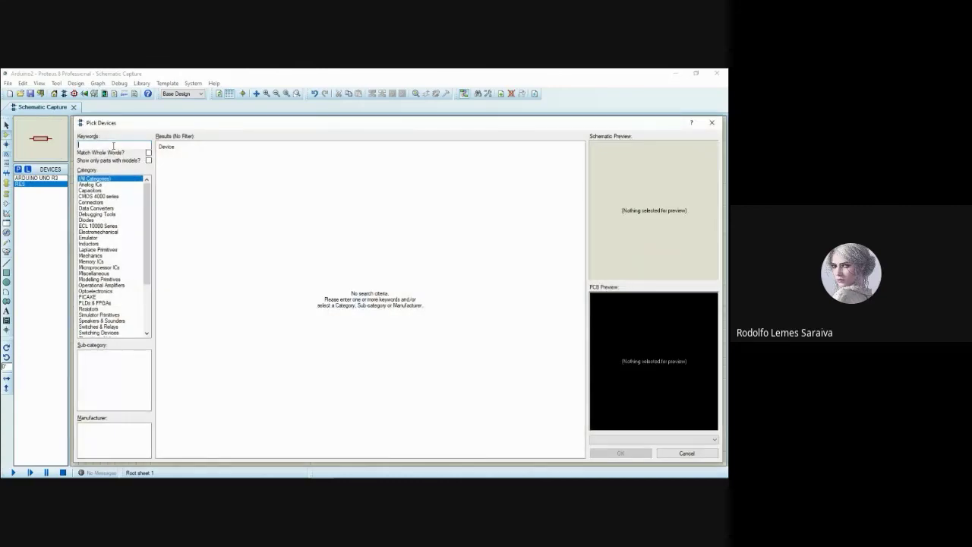
{"action": "type", "text": "led"}
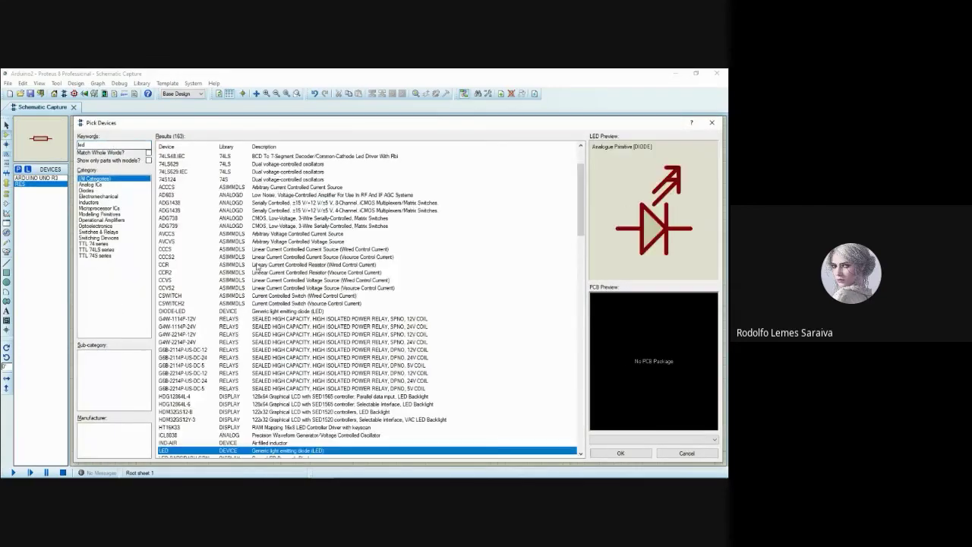
{"action": "key", "text": "Down"}
{"action": "key", "text": "Down"}
{"action": "key", "text": "Down"}
{"action": "key", "text": "Down"}
{"action": "key", "text": "Down"}
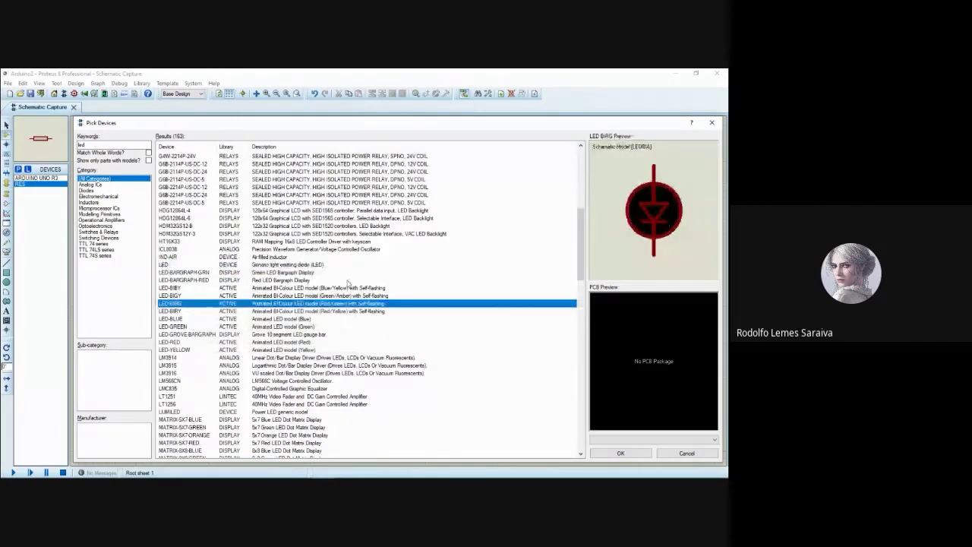
{"action": "left_click", "coordinate": [278, 288]}
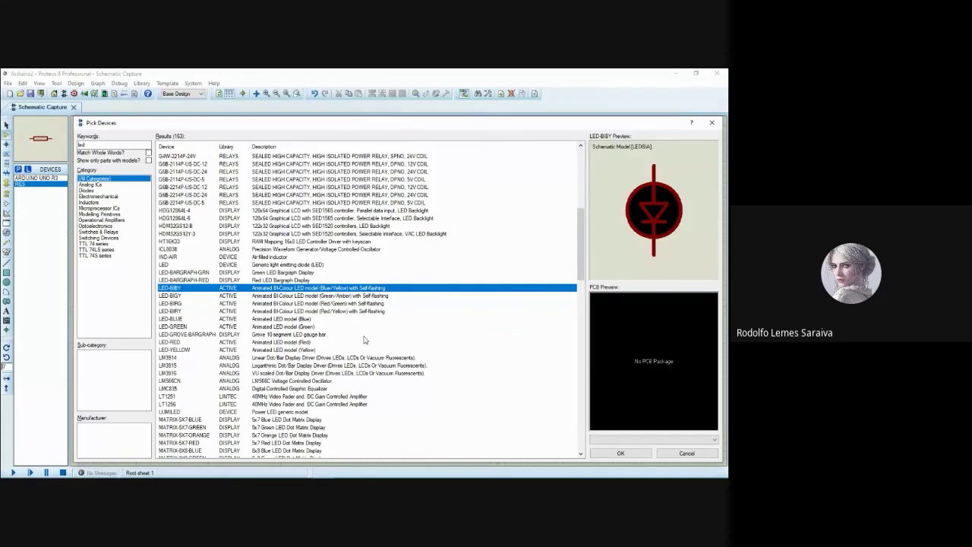
{"action": "left_click", "coordinate": [216, 303]}
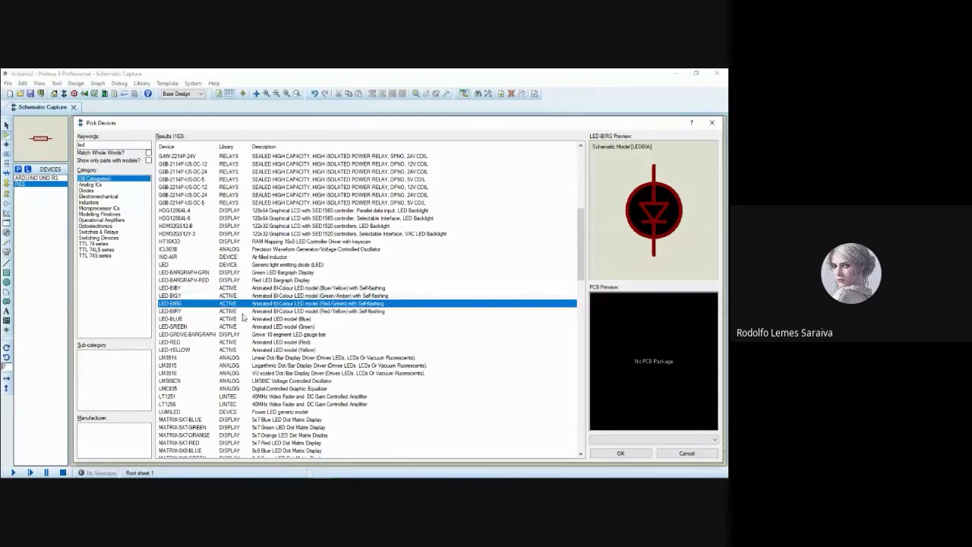
{"action": "key", "text": "Down"}
{"action": "key", "text": "Down"}
{"action": "key", "text": "Down"}
{"action": "key", "text": "Down"}
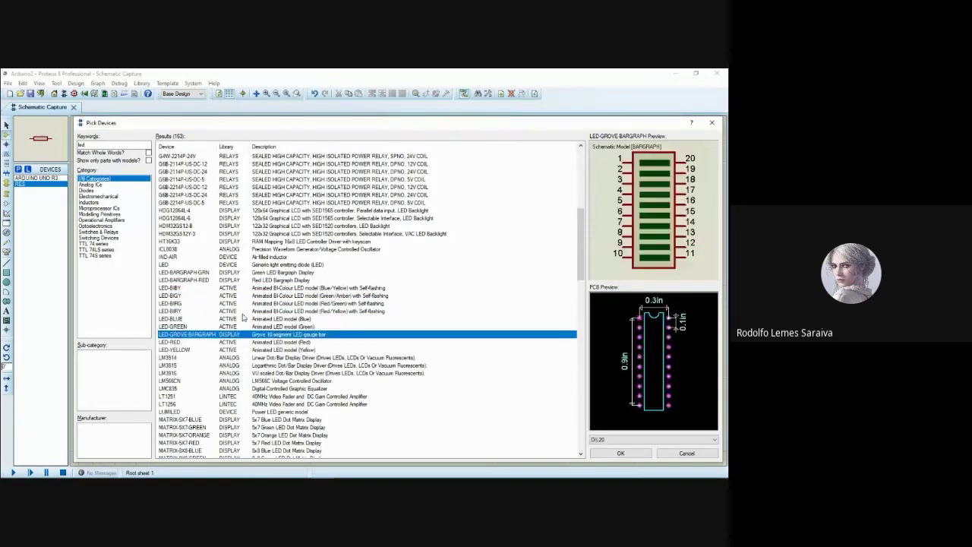
{"action": "key", "text": "Up"}
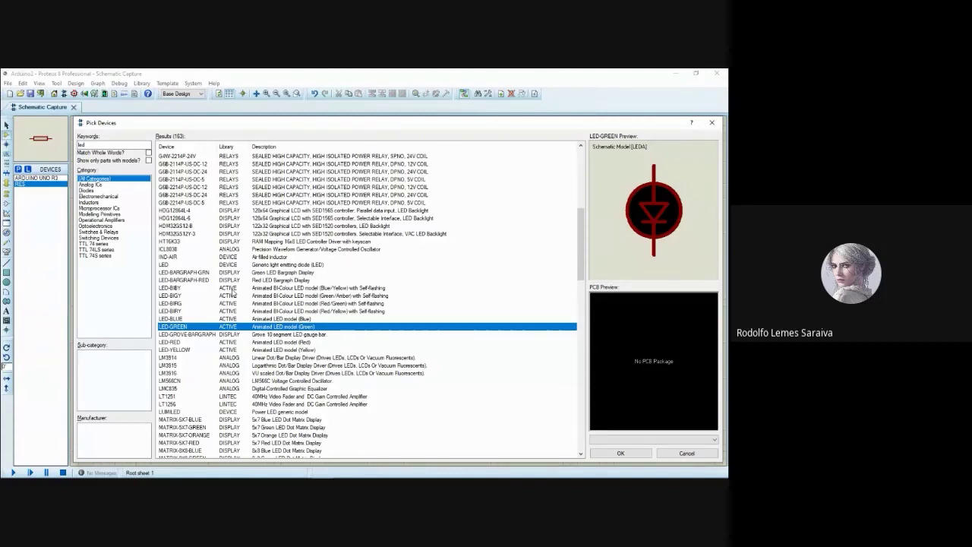
Compare the single-colour LED-BLUE and LED-GREEN models with the bi-colour self-flashing LED variants.
{"action": "left_click", "coordinate": [284, 319]}
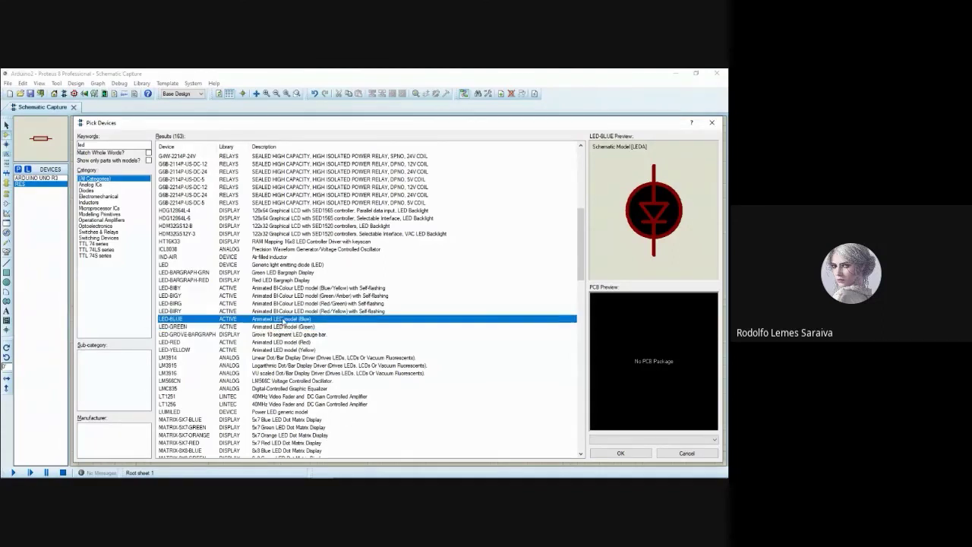
{"action": "key", "text": "Down"}
{"action": "key", "text": "Up"}
{"action": "key", "text": "Up"}
{"action": "key", "text": "Up"}
{"action": "key", "text": "Up"}
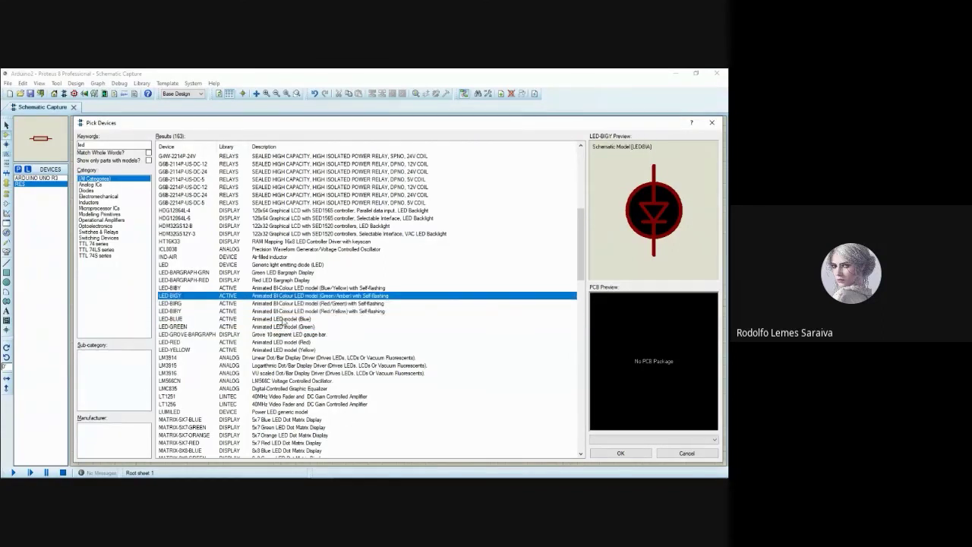
{"action": "key", "text": "Down"}
{"action": "key", "text": "Down"}
{"action": "key", "text": "Down"}
{"action": "key", "text": "Down"}
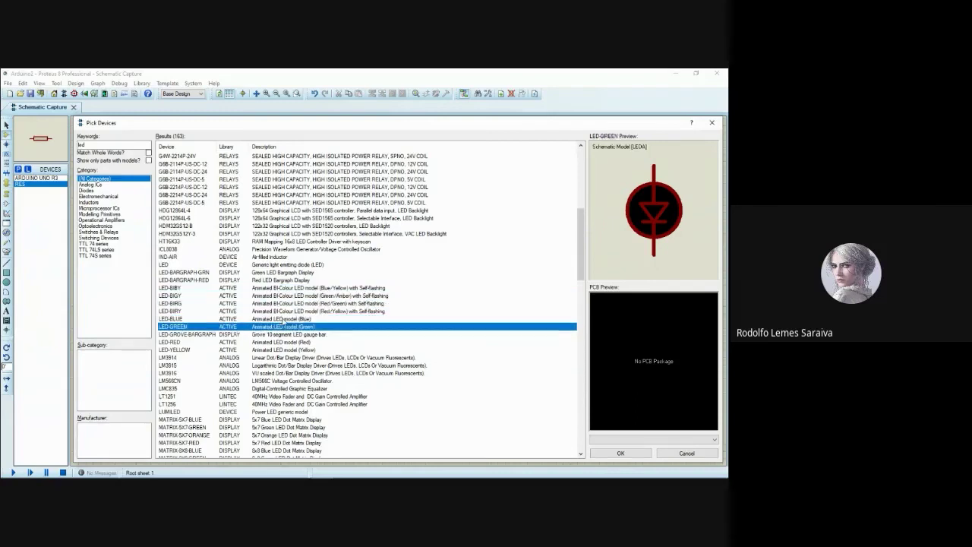
{"action": "key", "text": "Up"}
{"action": "key", "text": "Up"}
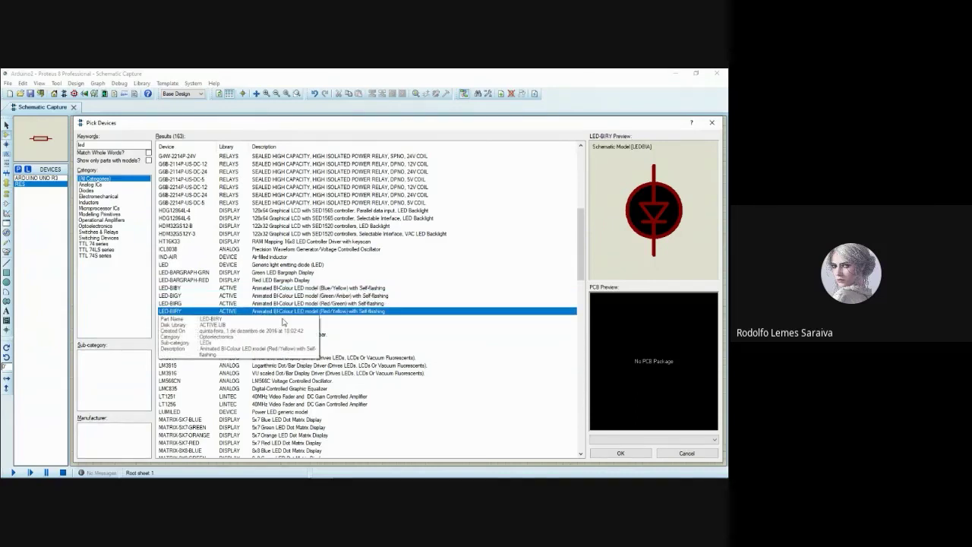
{"action": "key", "text": "Up"}
{"action": "key", "text": "Up"}
{"action": "key", "text": "Up"}
{"action": "key", "text": "Up"}
{"action": "key", "text": "Down"}
{"action": "key", "text": "Down"}
{"action": "key", "text": "Down"}
{"action": "key", "text": "Down"}
{"action": "key", "text": "Down"}
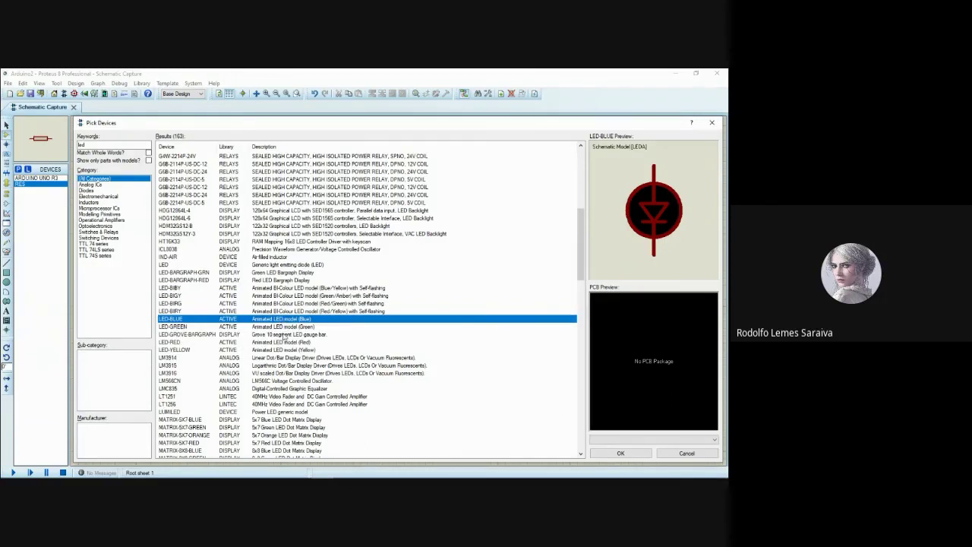
Add LED-BLUE to the device list and place one below and to the right of resistor R1.
{"action": "left_click", "coordinate": [276, 328]}
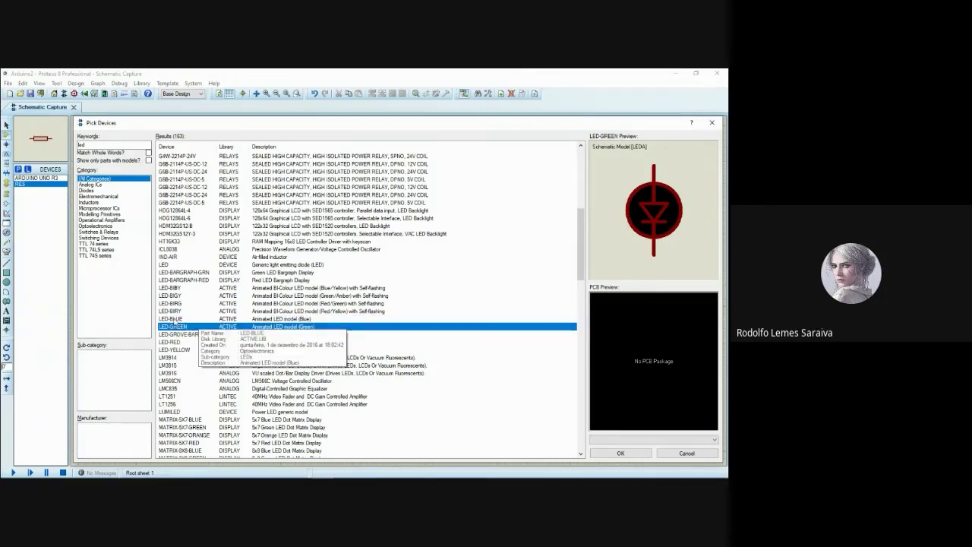
{"action": "left_click", "coordinate": [174, 319]}
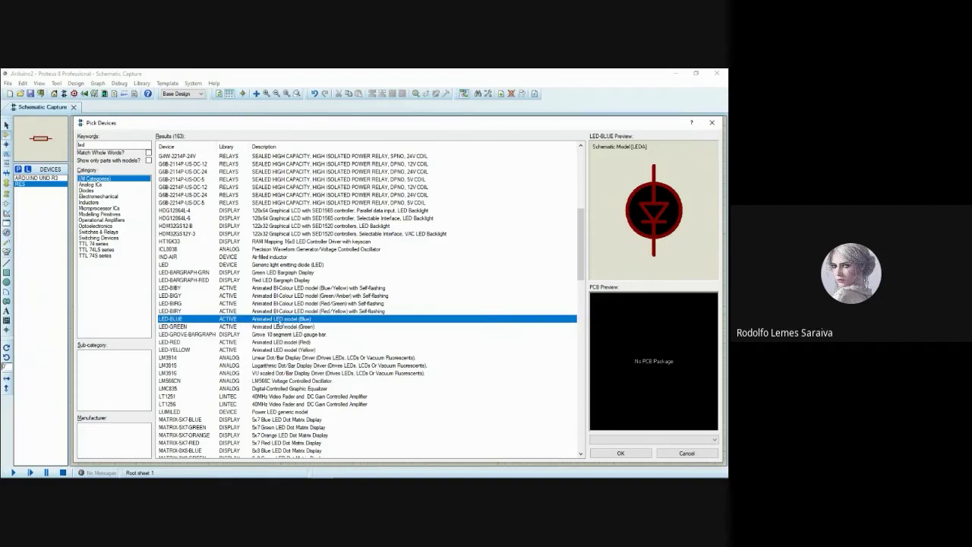
{"action": "double_click", "coordinate": [277, 322]}
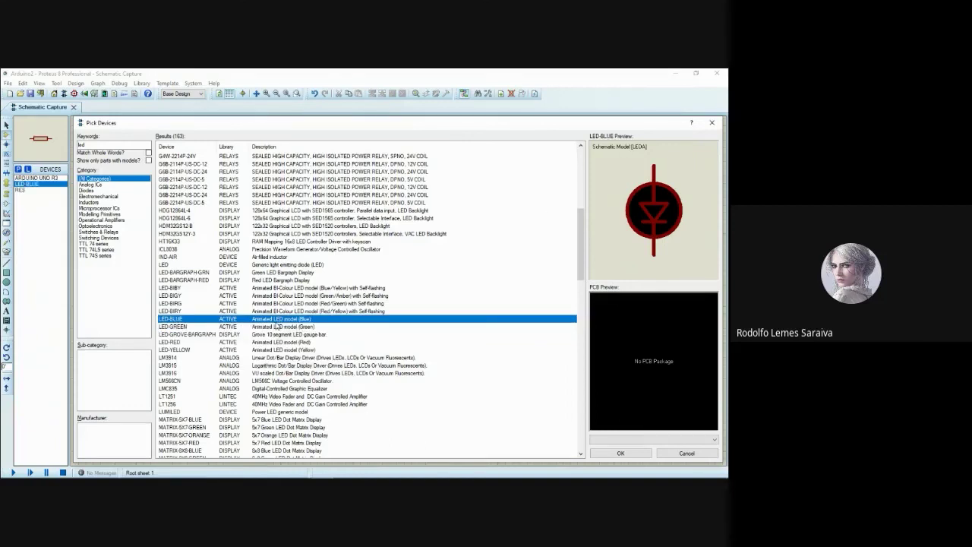
{"action": "left_click", "coordinate": [712, 124]}
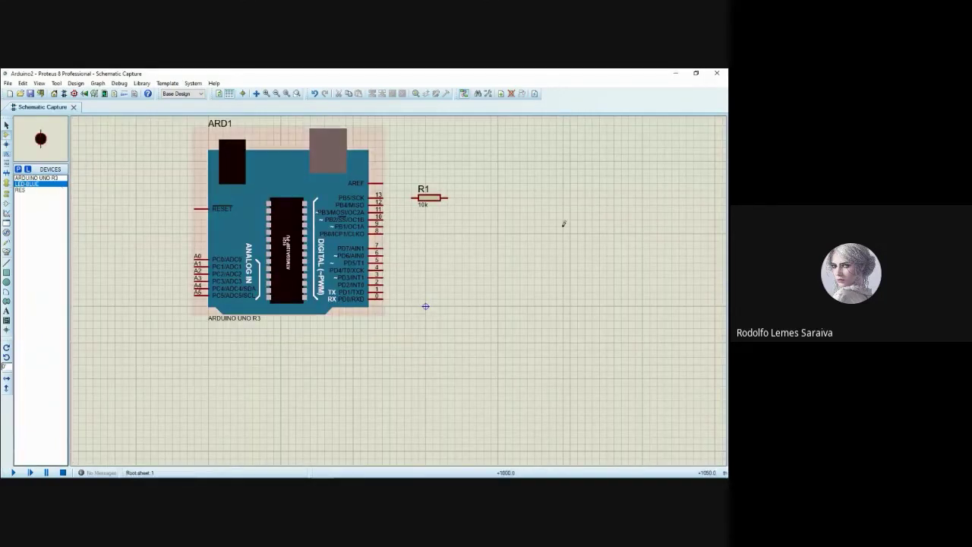
{"action": "left_click", "coordinate": [460, 219]}
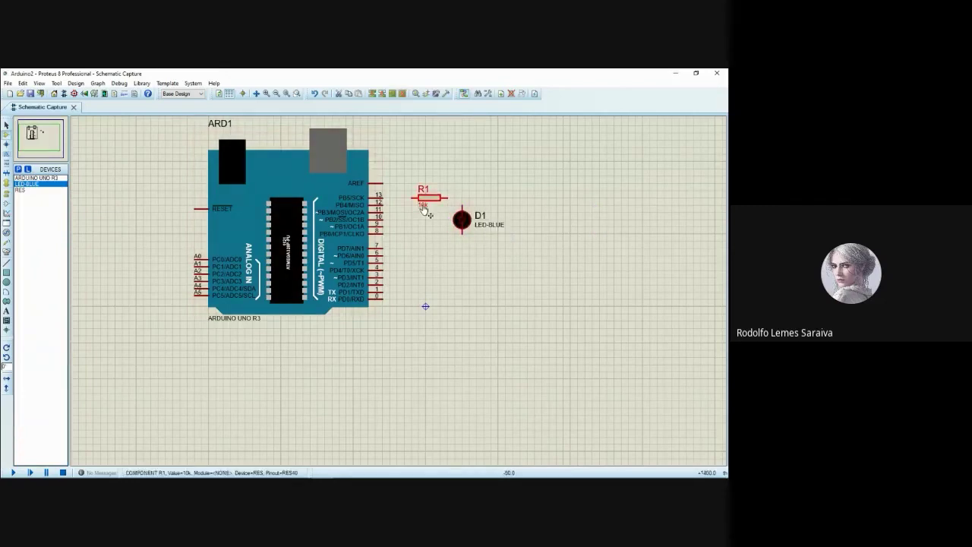
Set the value of resistor R1 to 330.
{"action": "double_click", "coordinate": [424, 204]}
{"action": "type", "text": "22"}
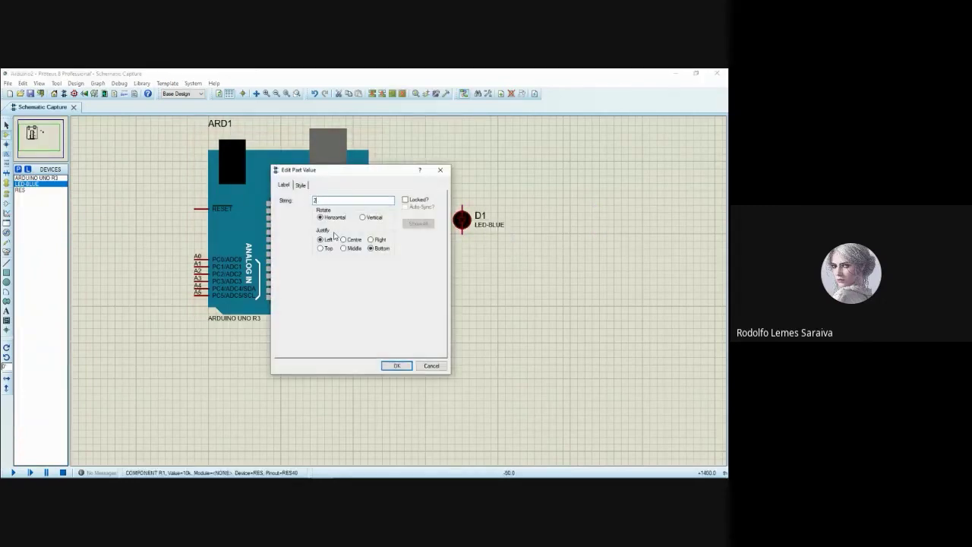
{"action": "key", "text": "BackSpace"}
{"action": "key", "text": "BackSpace"}
{"action": "type", "text": "330"}
{"action": "key", "text": "Return"}
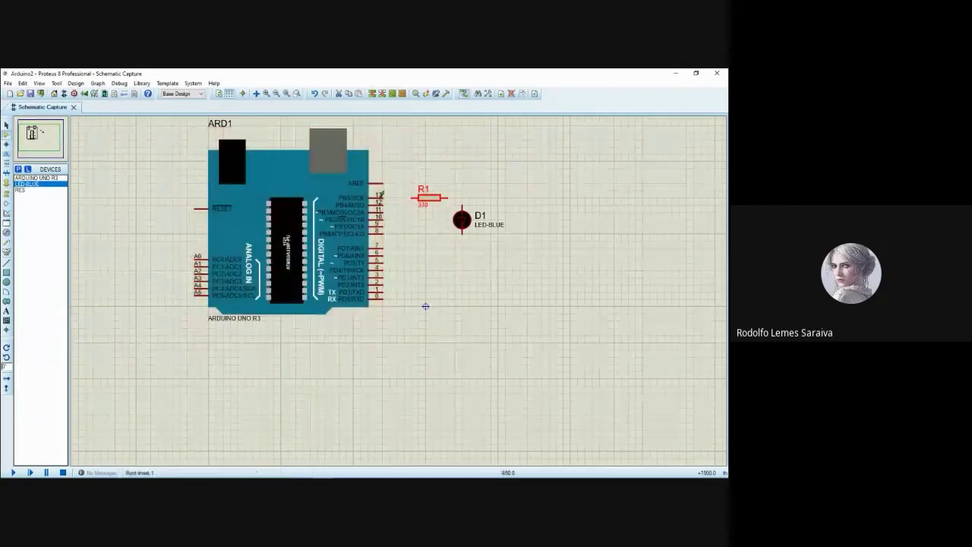
Wire Arduino pin 13 to resistor R1, and R1's other end to the upper pin of LED D1.
{"action": "left_click", "coordinate": [382, 194]}
{"action": "left_click", "coordinate": [414, 198]}
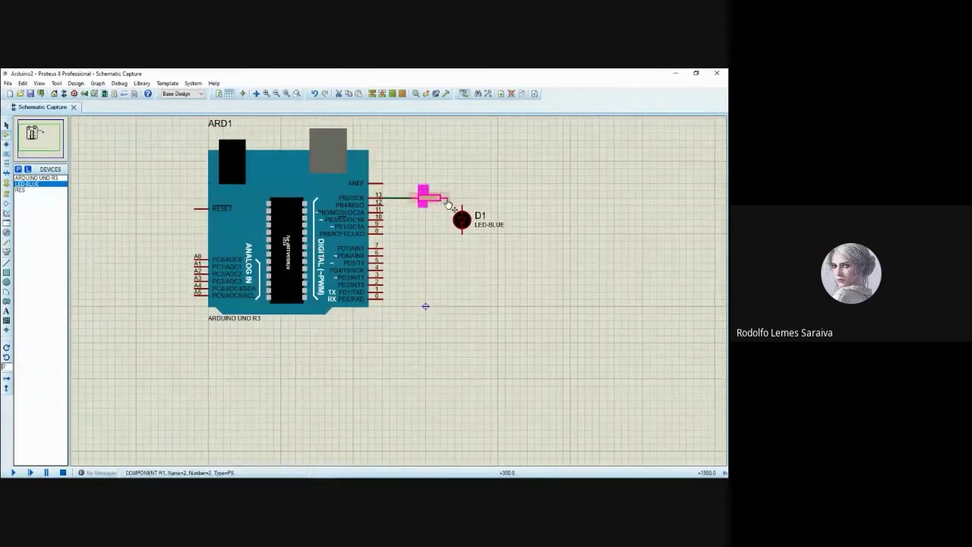
{"action": "double_click", "coordinate": [447, 200]}
{"action": "left_click", "coordinate": [450, 200]}
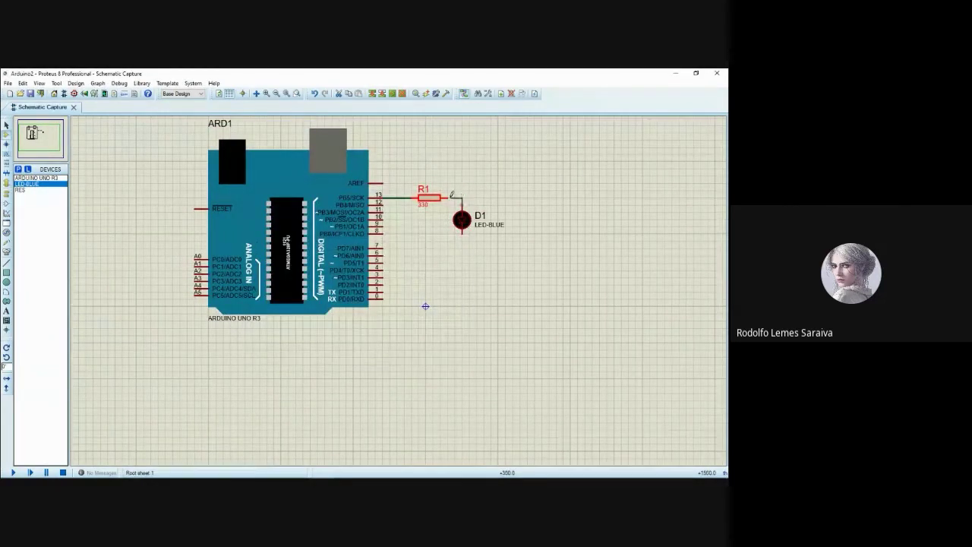
{"action": "left_click", "coordinate": [462, 208]}
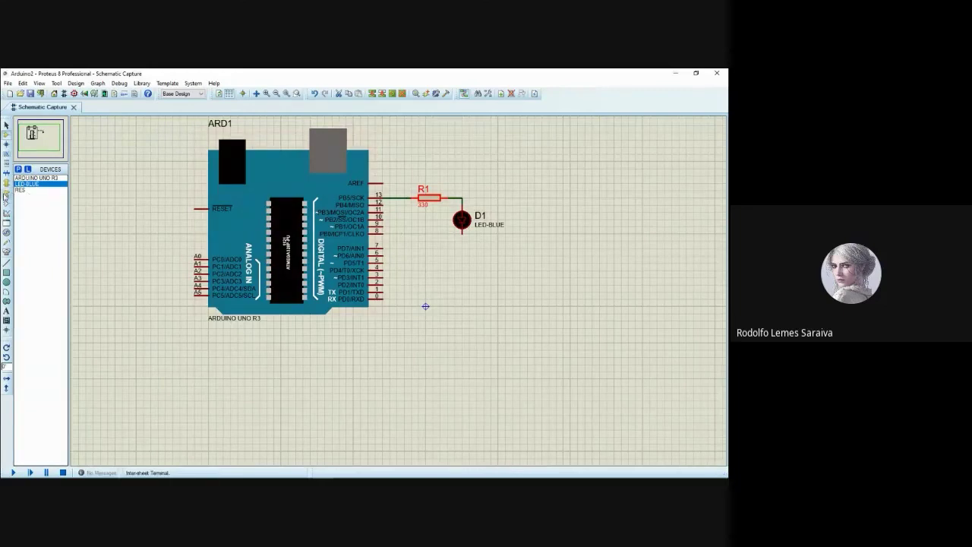
Place a GROUND terminal directly below LED D1, connected to its lower pin.
{"action": "left_click", "coordinate": [6, 195]}
{"action": "left_click", "coordinate": [27, 207]}
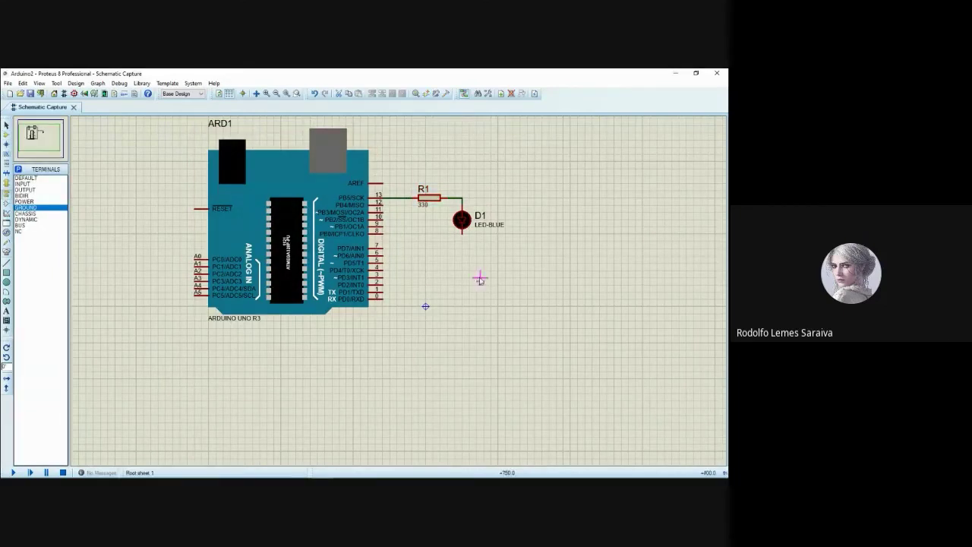
{"action": "left_click", "coordinate": [461, 243]}
Open the Arduino Uno's component properties, examine the Program File field and close them without changes.
{"action": "left_click_drag", "start_coordinate": [425, 288], "coordinate": [430, 314]}
{"action": "right_click", "coordinate": [284, 240]}
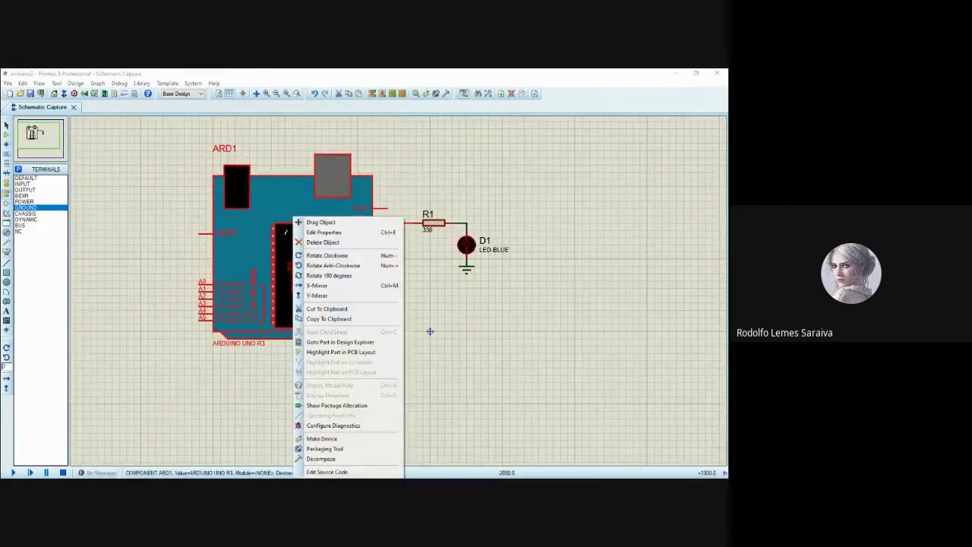
{"action": "left_click", "coordinate": [336, 237]}
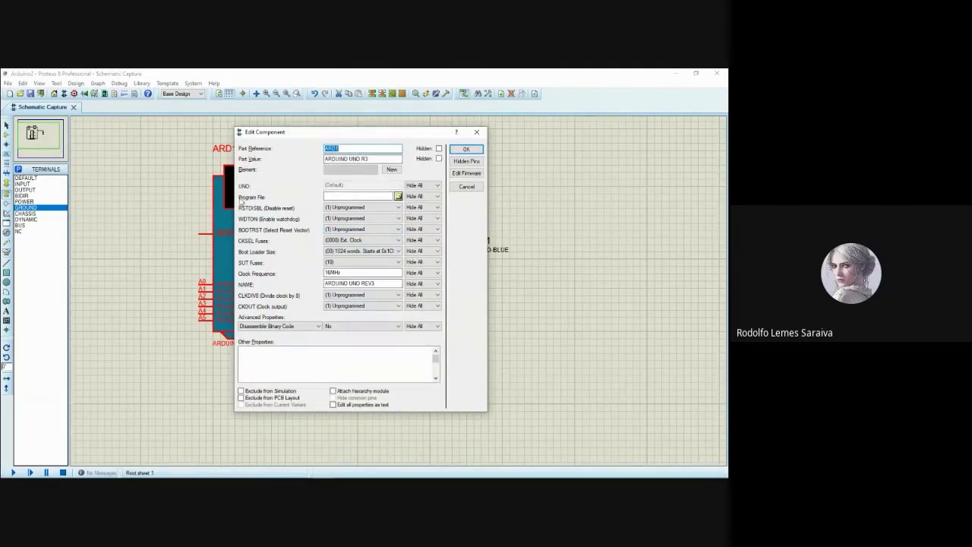
{"action": "left_click", "coordinate": [359, 197]}
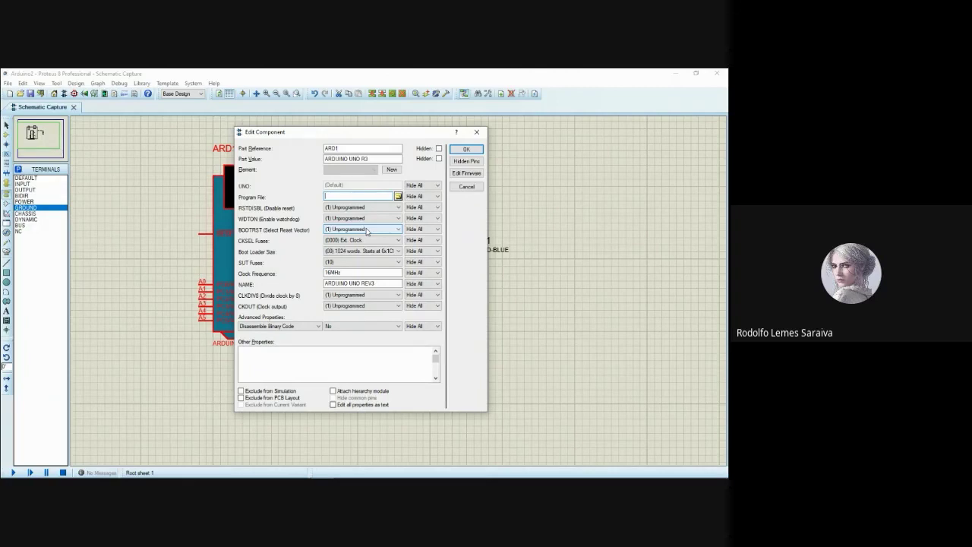
{"action": "left_click", "coordinate": [476, 133]}
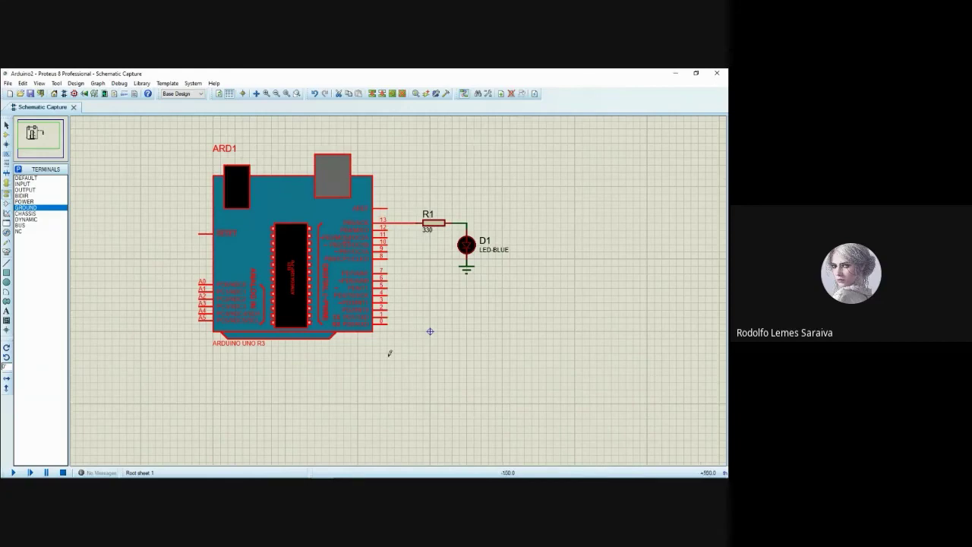
Switch to the Arduino IDE, declining the new version download, and maximize the sketch window.
{"action": "mouse_move", "coordinate": [356, 473]}
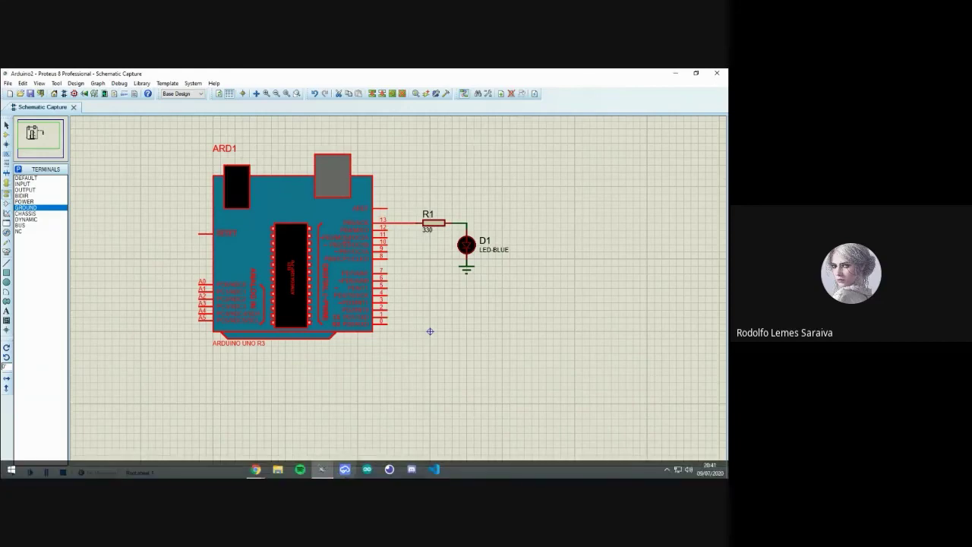
{"action": "left_click", "coordinate": [366, 469]}
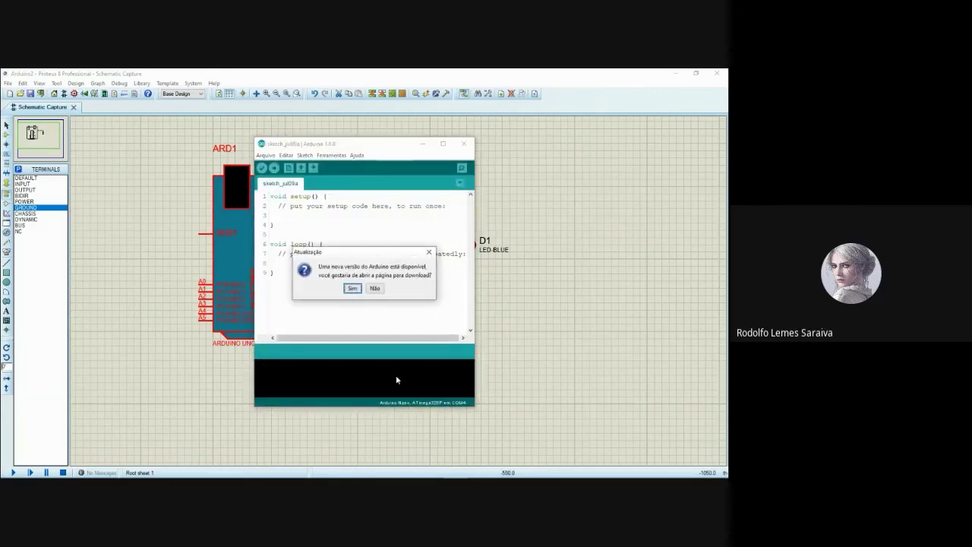
{"action": "left_click", "coordinate": [374, 288]}
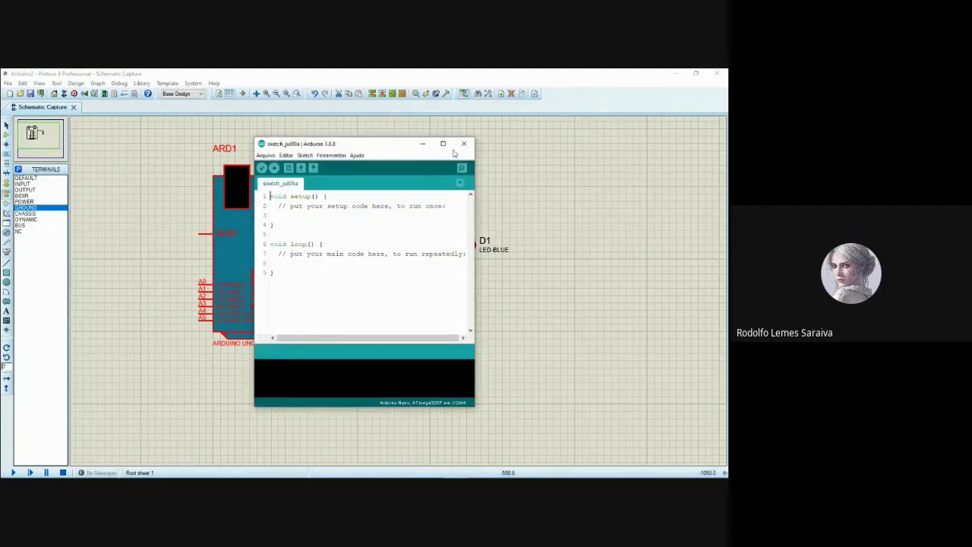
{"action": "left_click", "coordinate": [442, 144]}
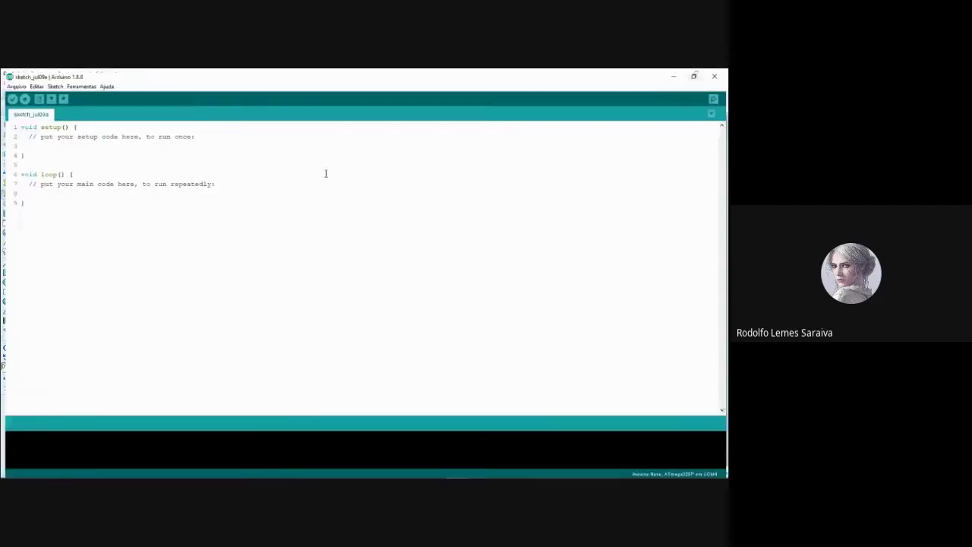
Enable detailed output messages during compilation (compilação) in the Arduino IDE preferences and accept the settings.
{"action": "left_click", "coordinate": [11, 84]}
{"action": "left_click", "coordinate": [30, 203]}
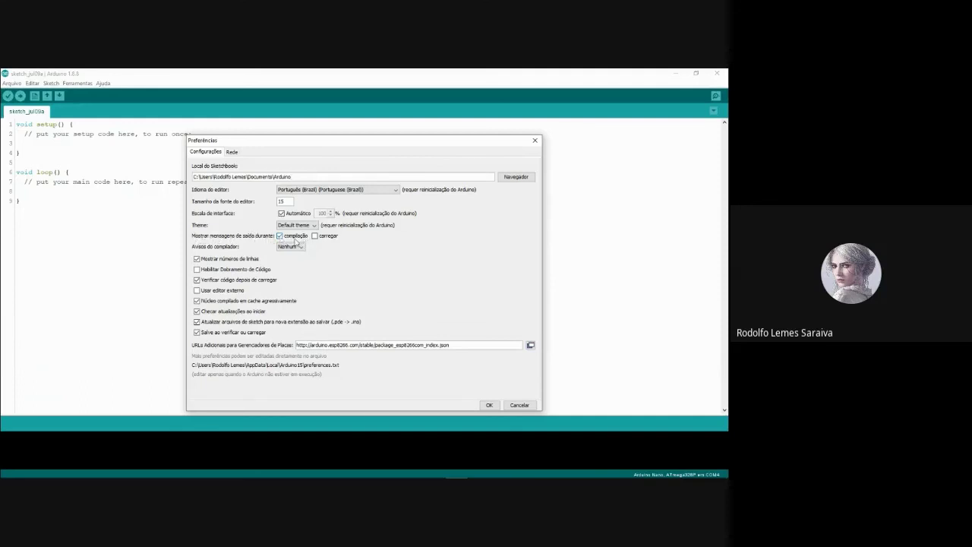
{"action": "left_click", "coordinate": [278, 237]}
{"action": "left_click", "coordinate": [490, 405]}
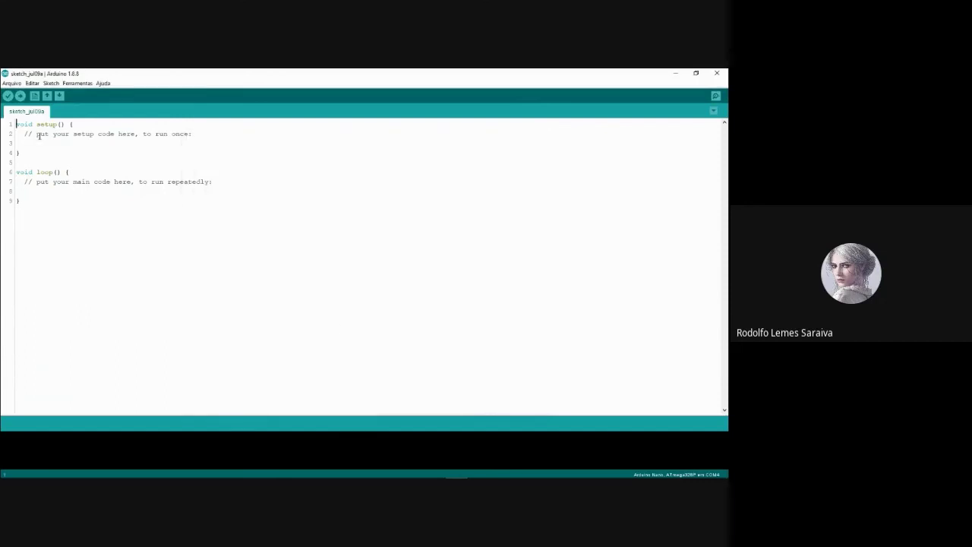
Open the built-in Blink example from 01.Basics, close the empty sketch window and maximize the Blink window.
{"action": "left_click", "coordinate": [11, 83]}
{"action": "mouse_move", "coordinate": [34, 135]}
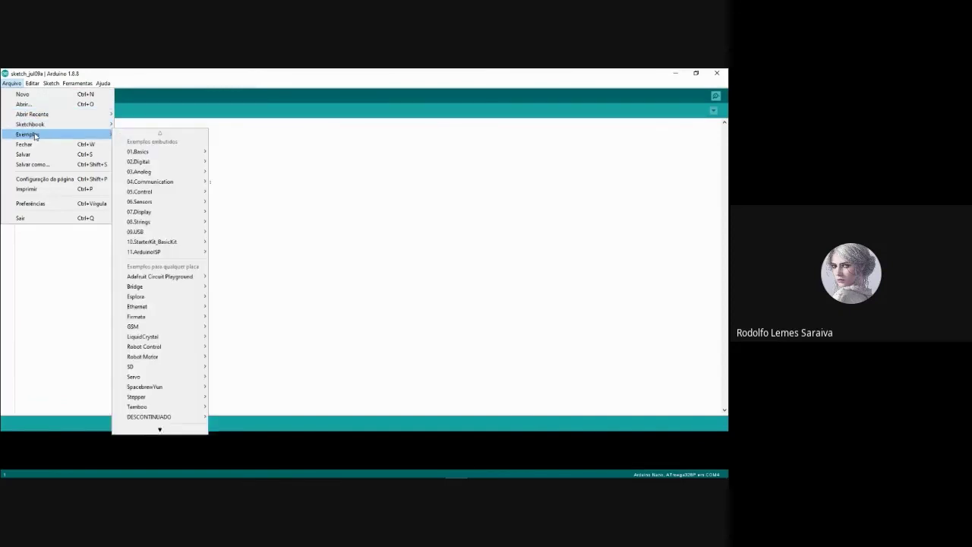
{"action": "mouse_move", "coordinate": [163, 150]}
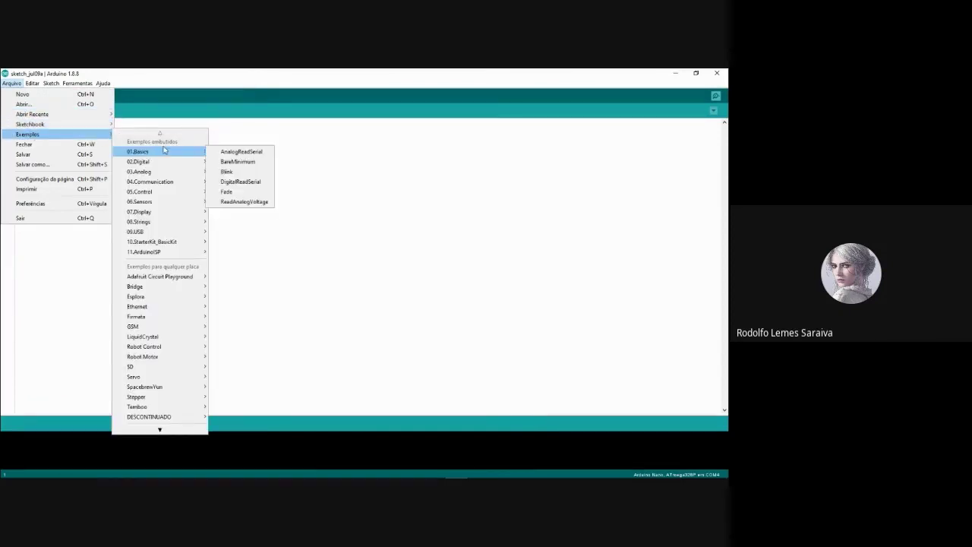
{"action": "left_click", "coordinate": [239, 171]}
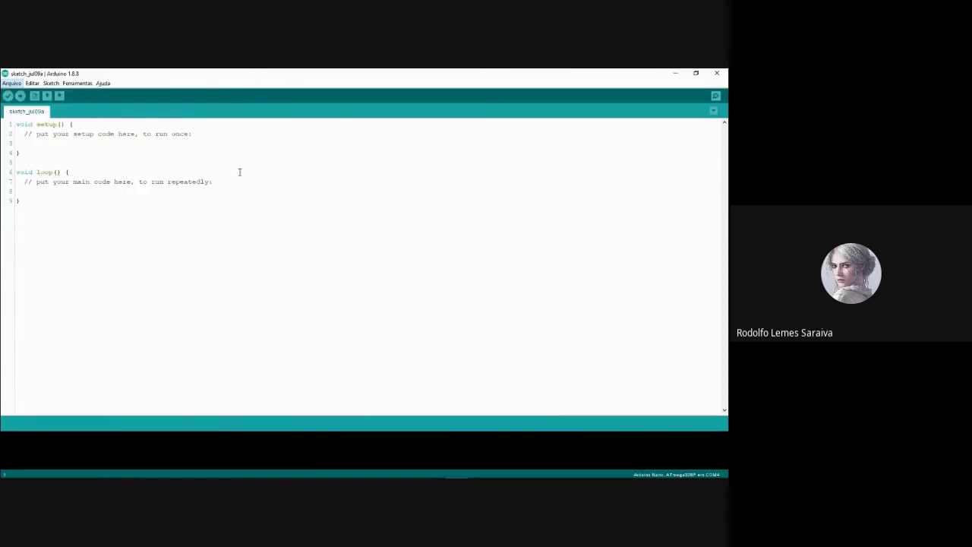
{"action": "left_click", "coordinate": [718, 74]}
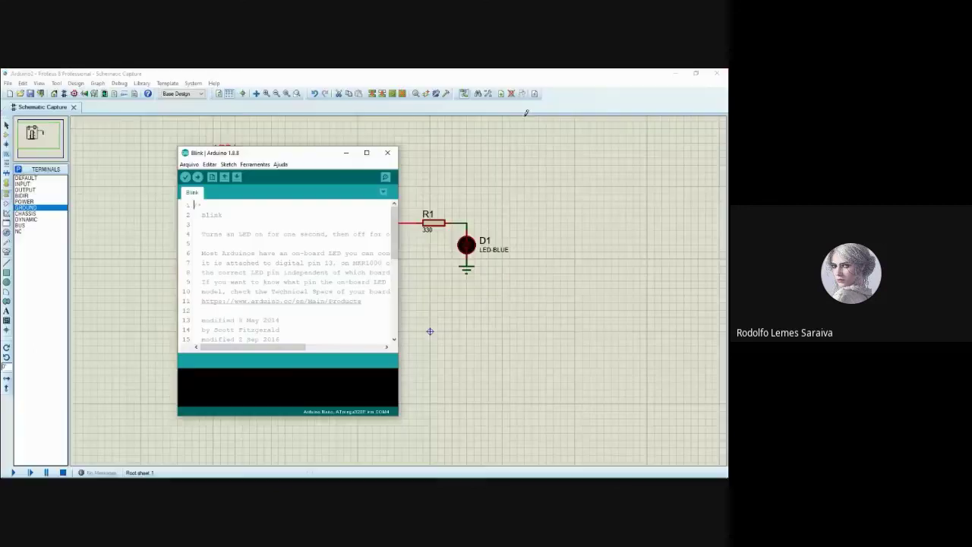
{"action": "left_click", "coordinate": [366, 152]}
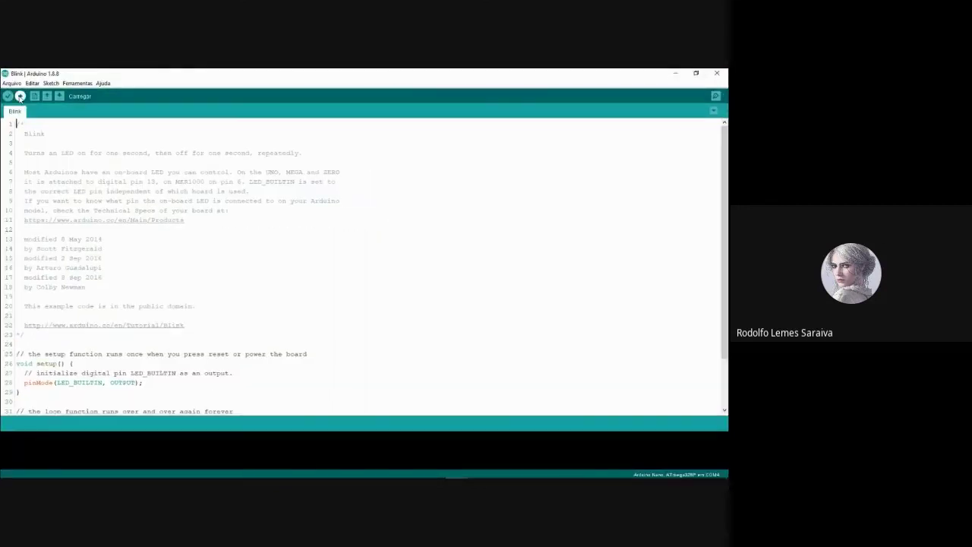
Compile and upload the Blink sketch, enlarge the output console and copy the Blink.ino.hex file path from it.
{"action": "left_click", "coordinate": [20, 96]}
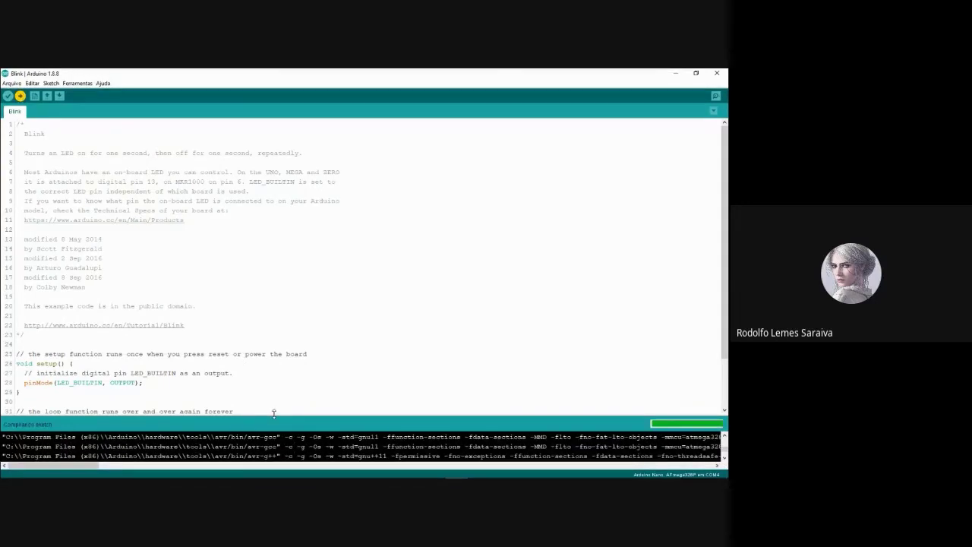
{"action": "left_click_drag", "start_coordinate": [274, 412], "coordinate": [266, 278]}
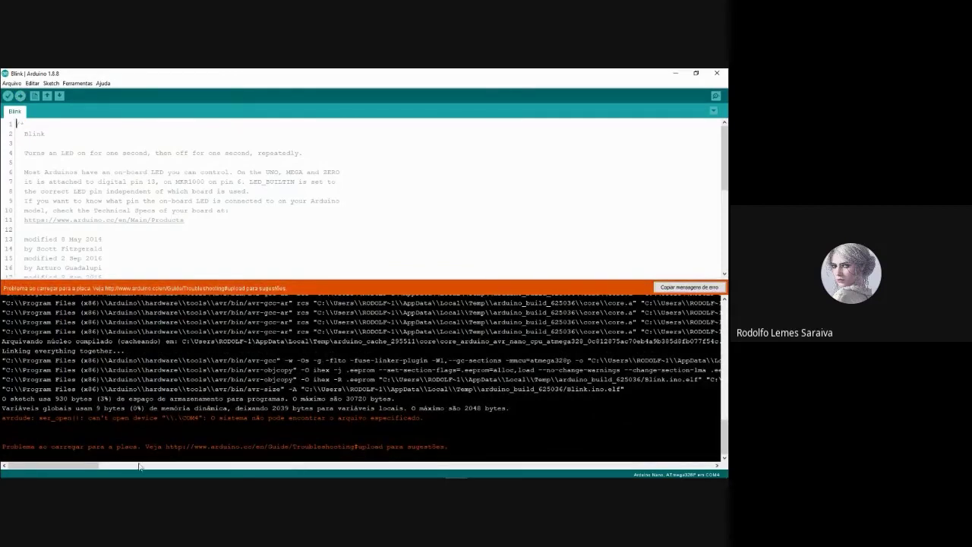
{"action": "mouse_move", "coordinate": [81, 466]}
{"action": "left_mouse_down"}
{"action": "mouse_move", "coordinate": [89, 466]}
{"action": "mouse_move", "coordinate": [80, 466]}
{"action": "left_mouse_up"}
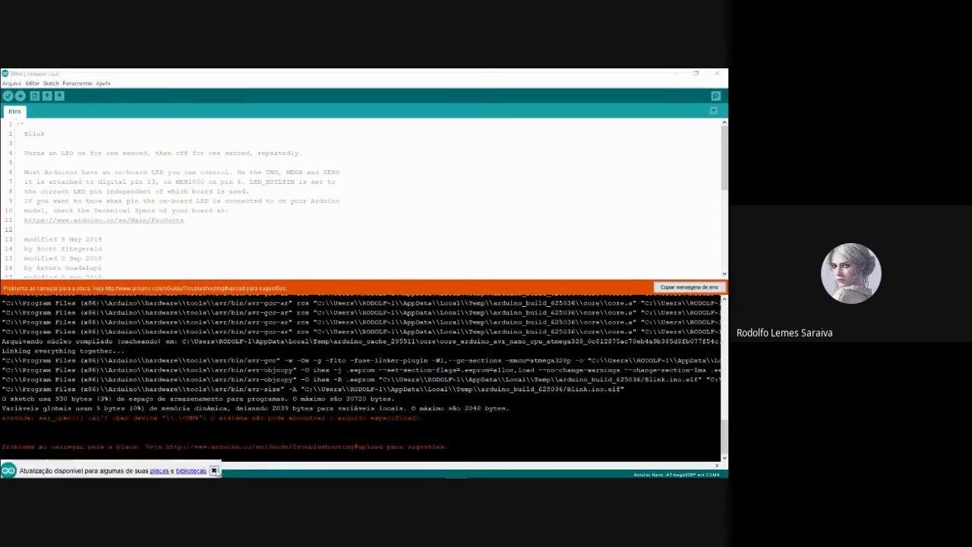
{"action": "mouse_move", "coordinate": [34, 465]}
{"action": "left_mouse_down"}
{"action": "mouse_move", "coordinate": [95, 466]}
{"action": "mouse_move", "coordinate": [53, 465]}
{"action": "left_mouse_up"}
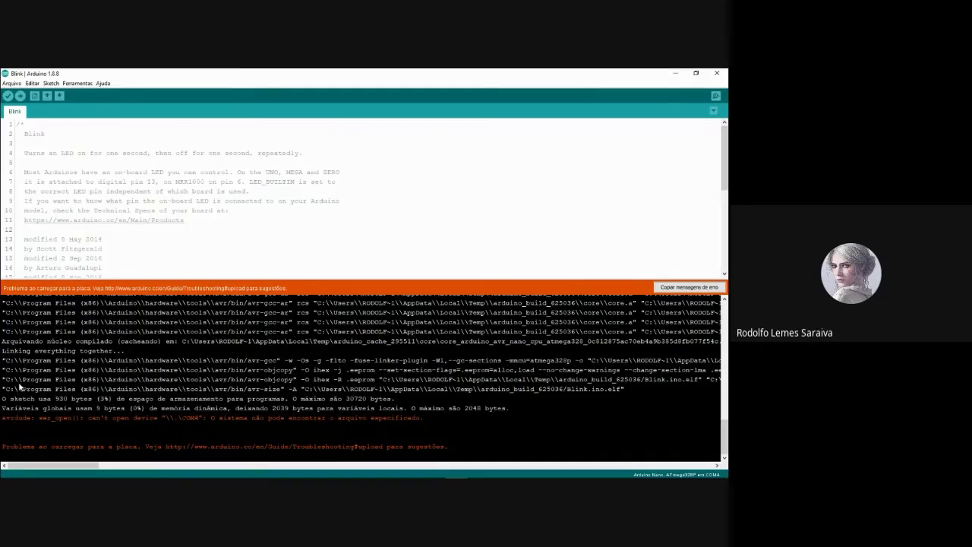
{"action": "left_click_drag", "start_coordinate": [72, 472], "coordinate": [448, 385]}
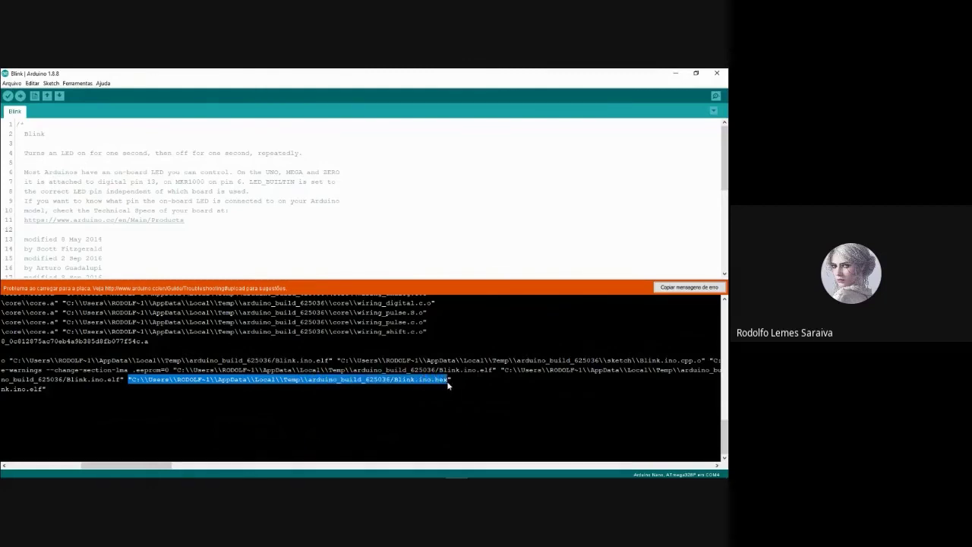
{"action": "left_click_drag", "start_coordinate": [132, 378], "coordinate": [451, 385]}
Switch to Proteus and set the Arduino Uno's Program File property to the copied Blink.ino.hex path.
{"action": "left_click", "coordinate": [675, 72]}
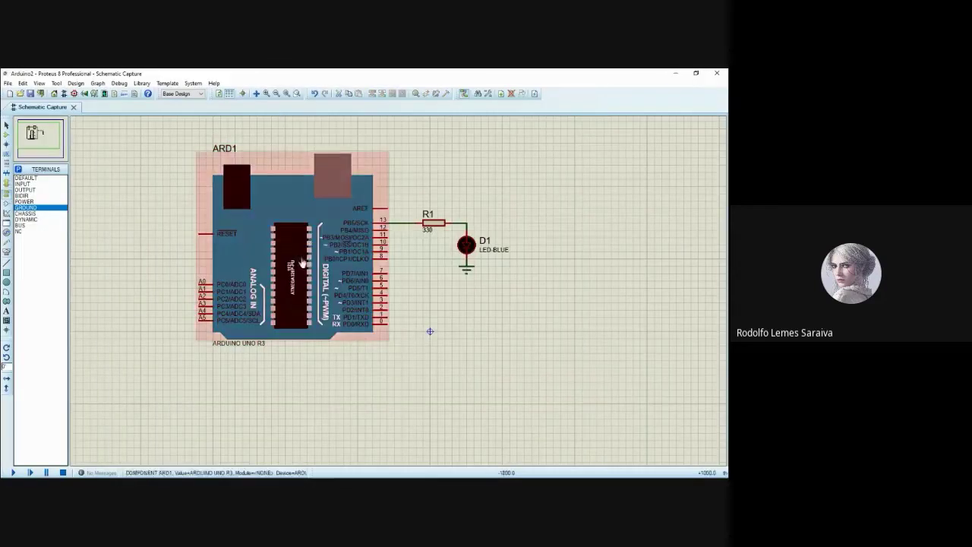
{"action": "right_click", "coordinate": [302, 262]}
{"action": "left_click", "coordinate": [334, 231]}
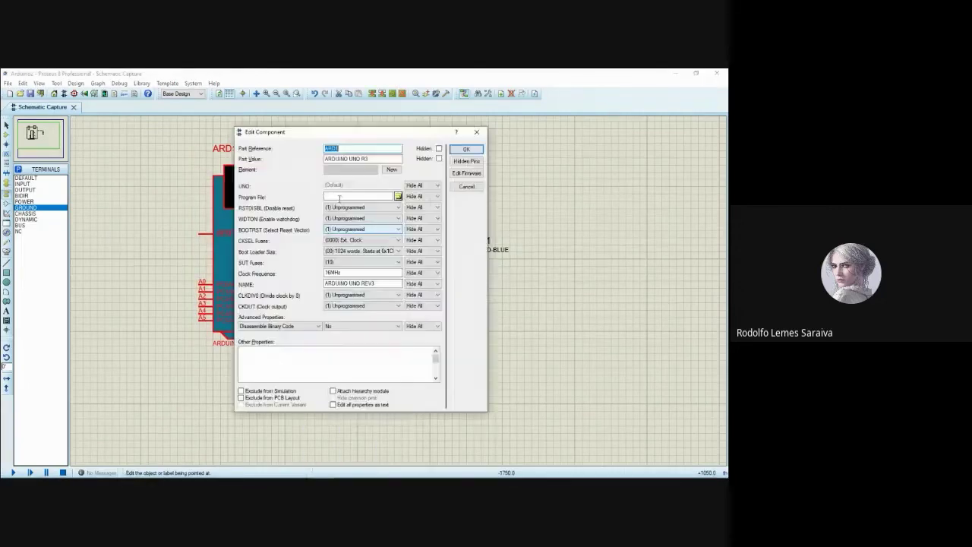
{"action": "left_click", "coordinate": [340, 198]}
{"action": "key", "text": "ctrl+v"}
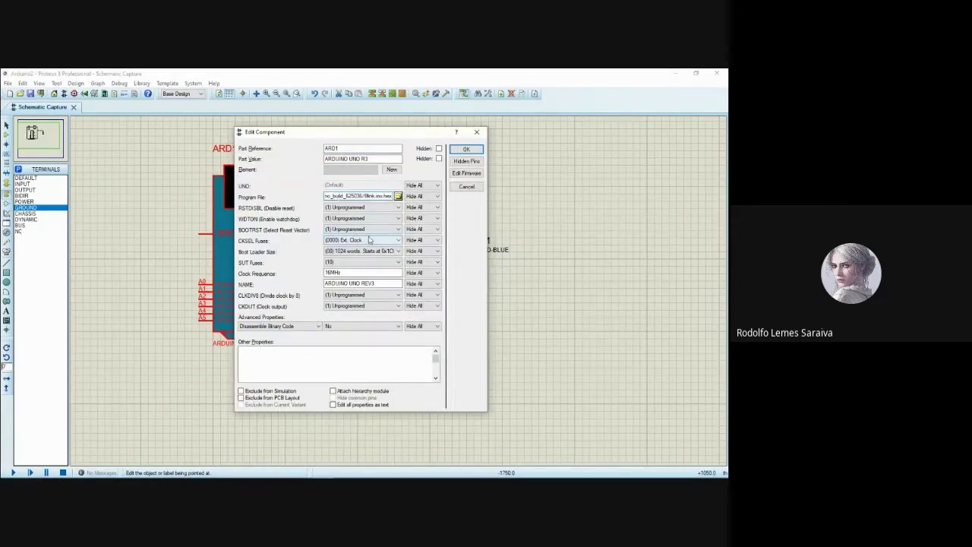
{"action": "left_click", "coordinate": [466, 149]}
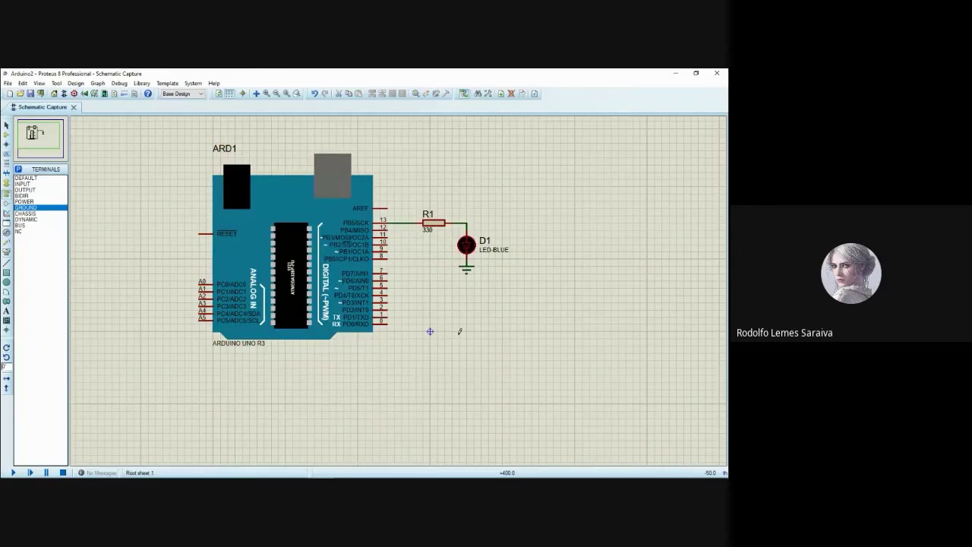
Run the circuit simulation, watch pin 13 drive LED D1, and stop the simulation.
{"action": "key", "text": "F12"}
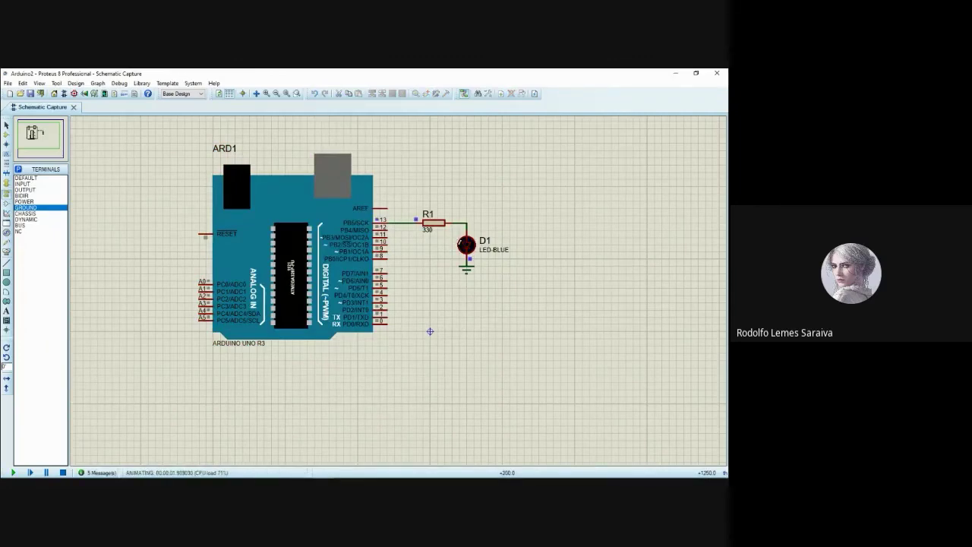
{"action": "scroll", "coordinate": [432, 277], "scroll_direction": "up", "scroll_amount": 1}
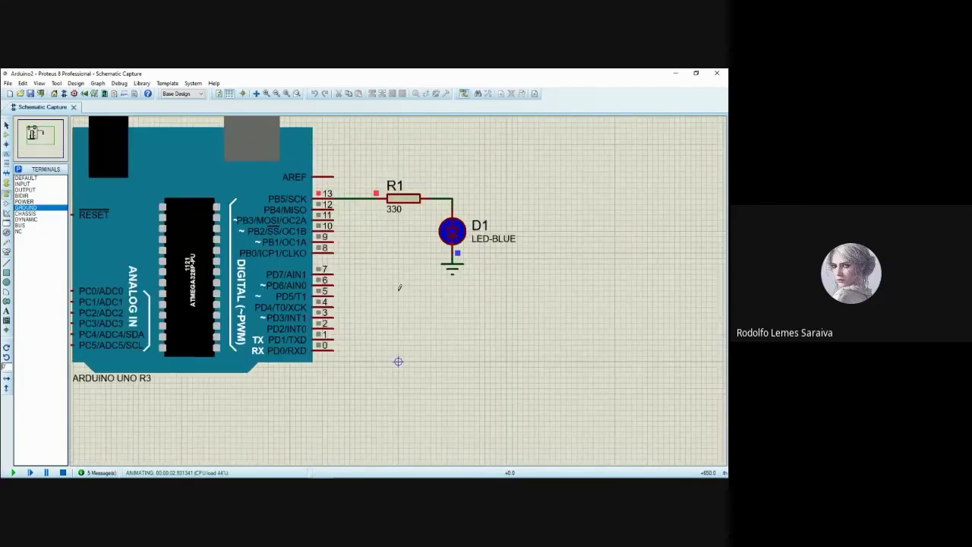
{"action": "left_click", "coordinate": [478, 337]}
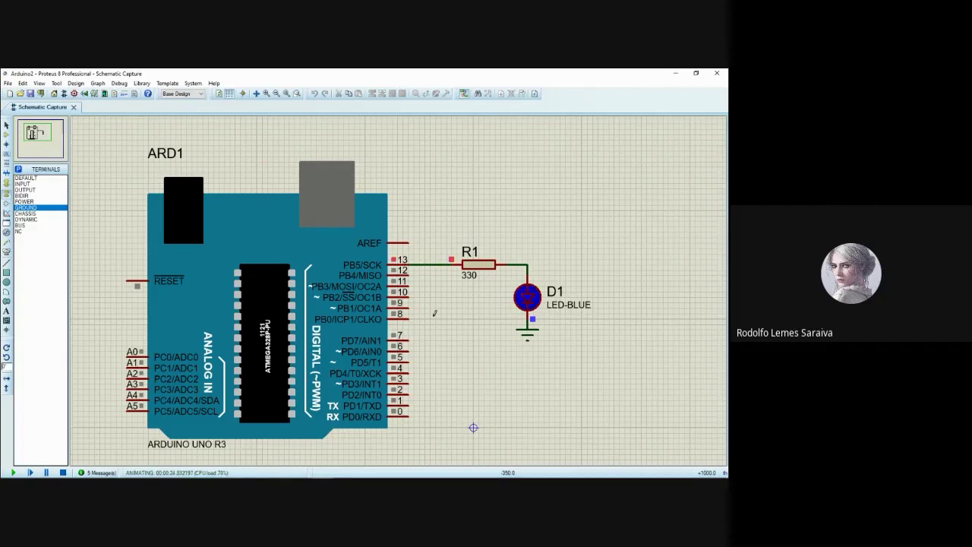
{"action": "left_click_drag", "start_coordinate": [422, 334], "coordinate": [431, 313]}
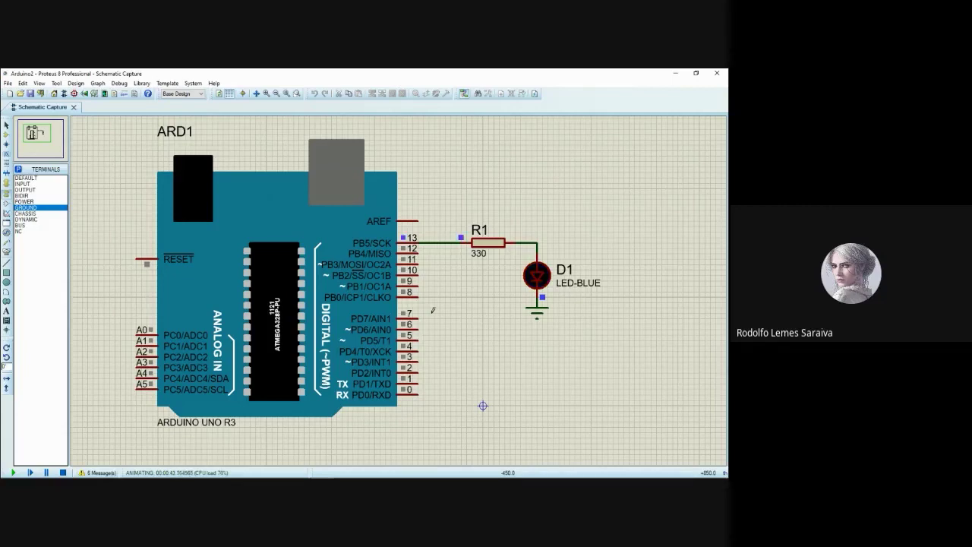
{"action": "key", "text": "Escape"}
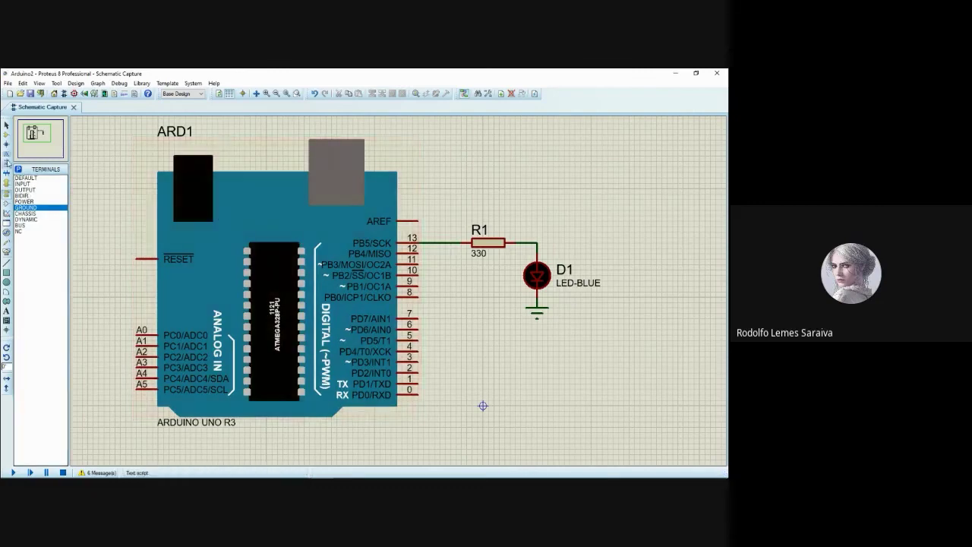
Browse the Microprocessor ICs category of the device library, preview the 83C504, and close the library without picking a part.
{"action": "left_click", "coordinate": [6, 133]}
{"action": "left_click", "coordinate": [18, 168]}
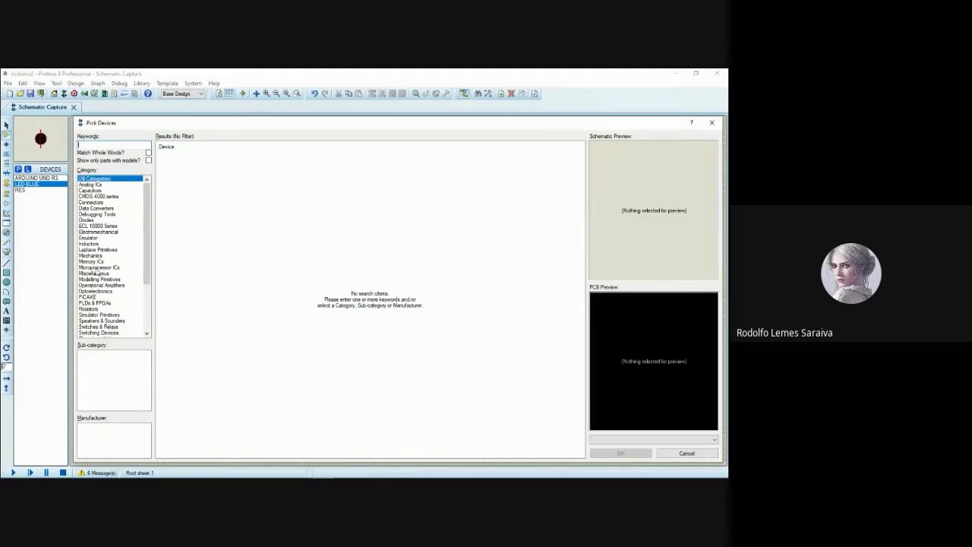
{"action": "left_click", "coordinate": [102, 267]}
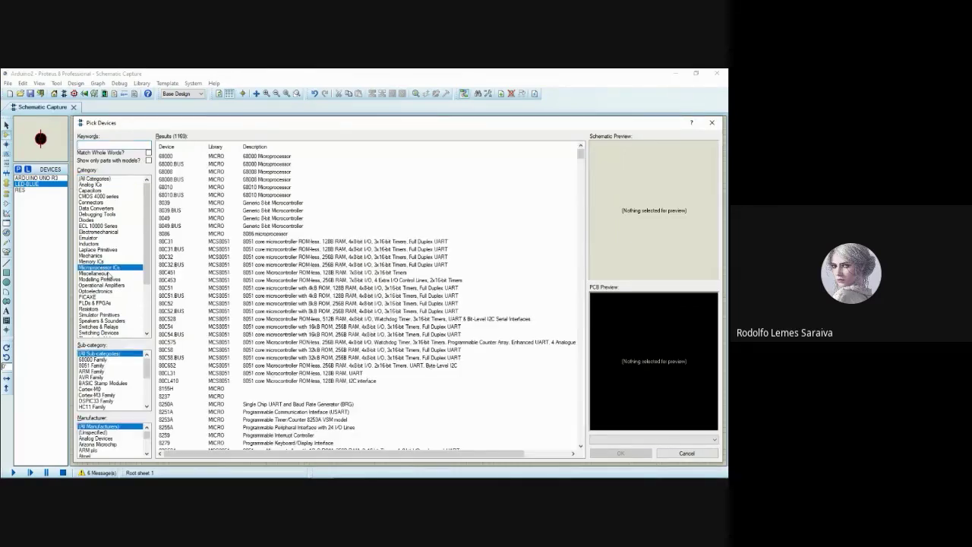
{"action": "scroll", "coordinate": [307, 279], "scroll_direction": "down", "scroll_amount": 7}
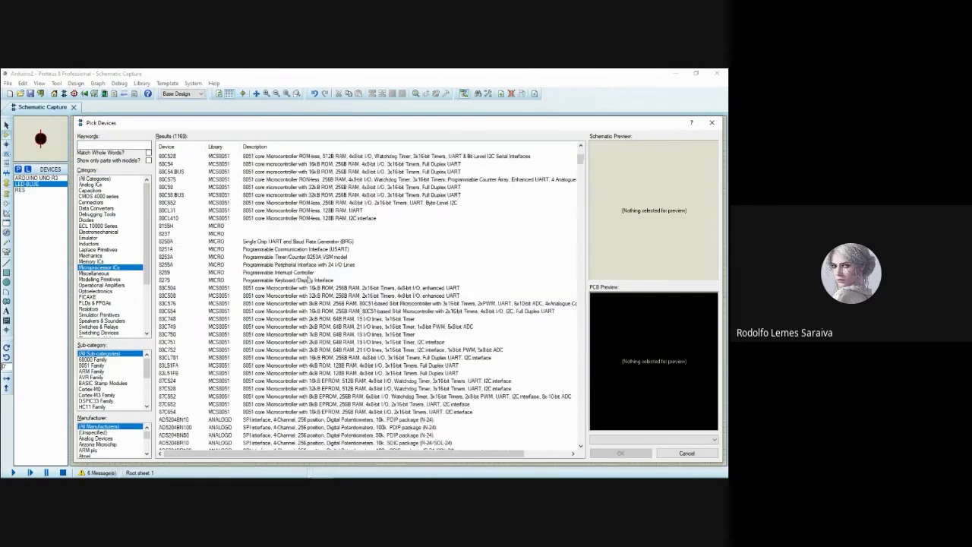
{"action": "left_click", "coordinate": [303, 289]}
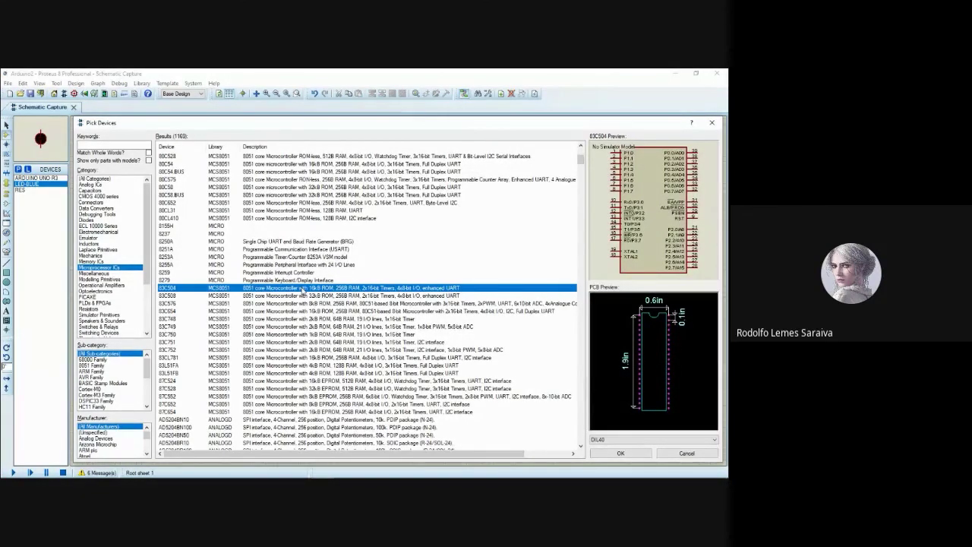
{"action": "scroll", "coordinate": [321, 296], "scroll_direction": "down", "scroll_amount": 10}
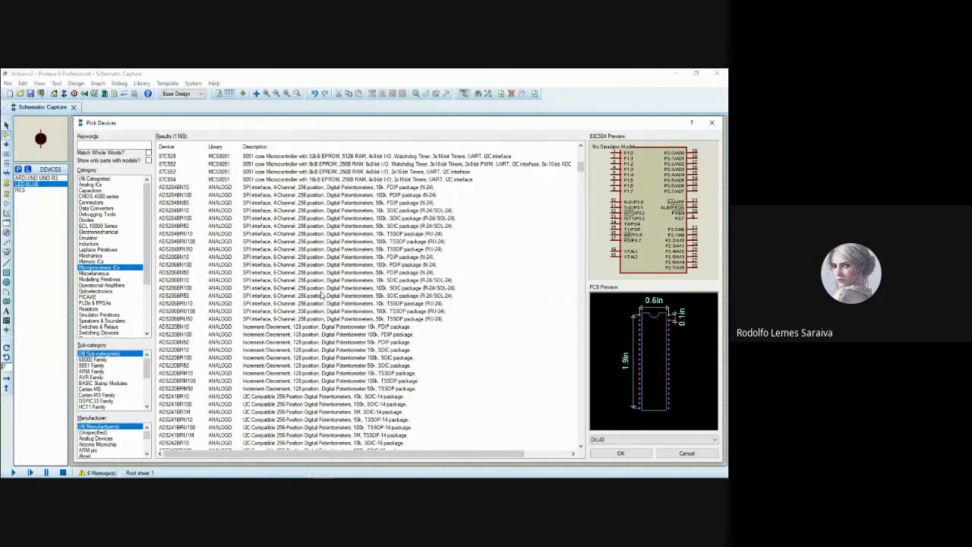
{"action": "scroll", "coordinate": [323, 296], "scroll_direction": "down", "scroll_amount": 12}
{"action": "left_click", "coordinate": [712, 123]}
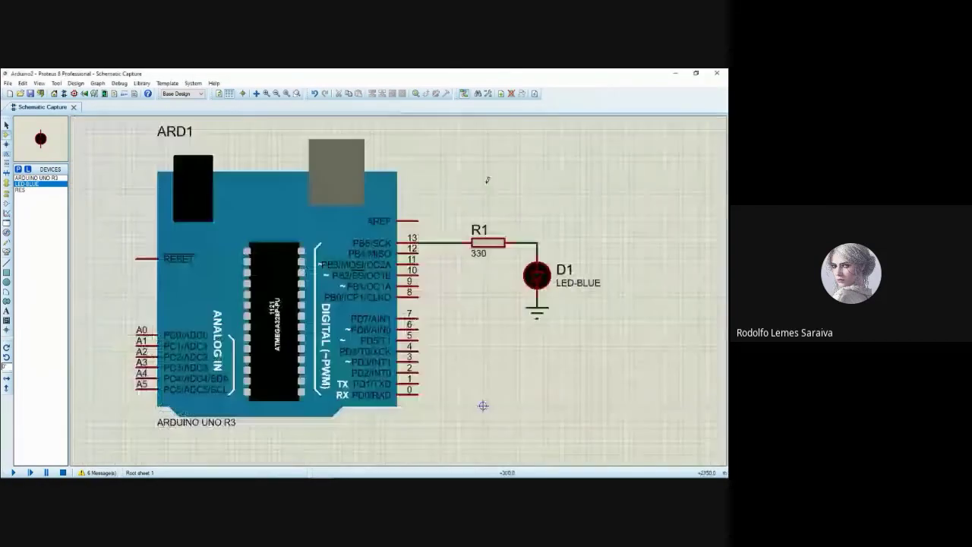